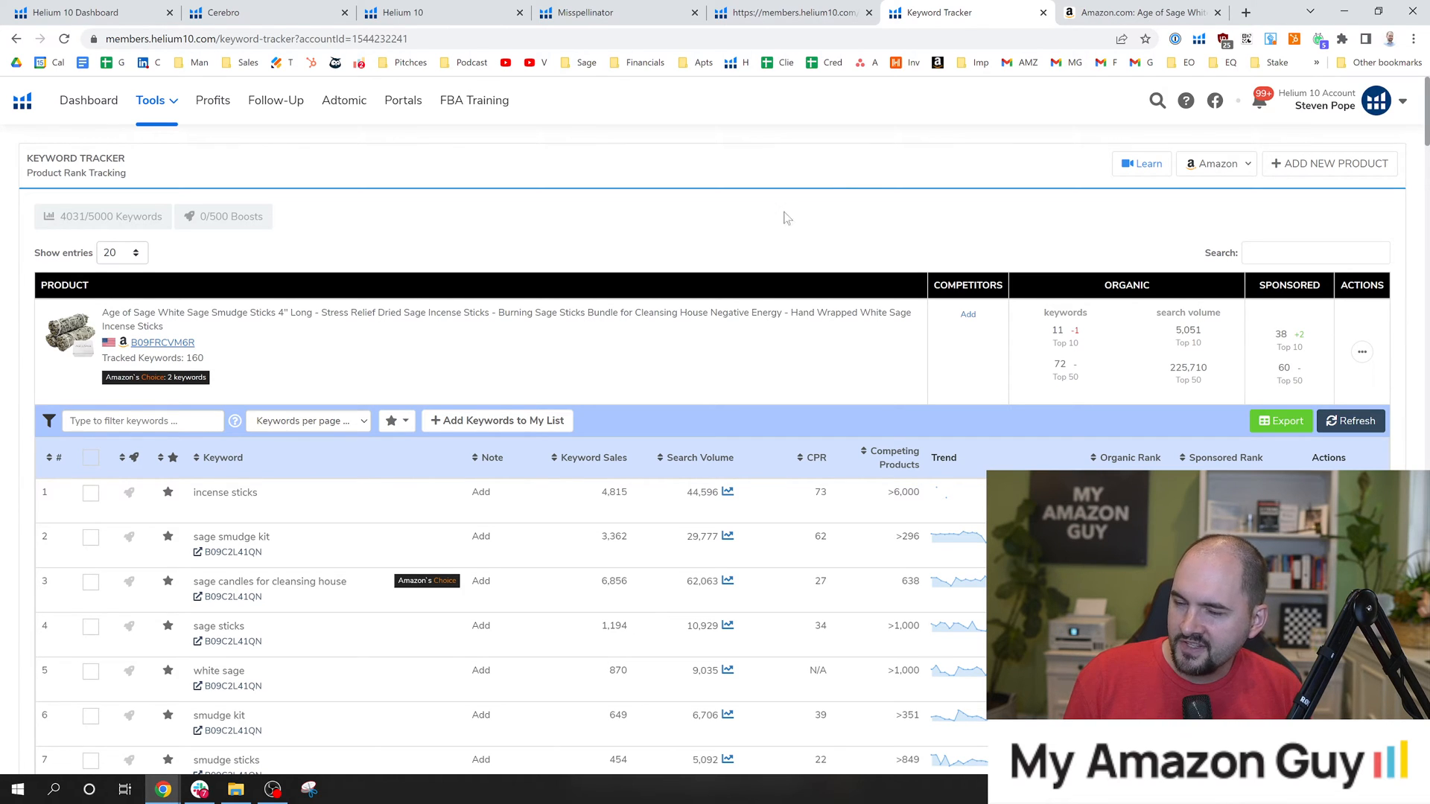
Look over the Keyword Research and Analytics tools available in the Tools overview, and close it.
{"action": "left_click", "coordinate": [150, 101]}
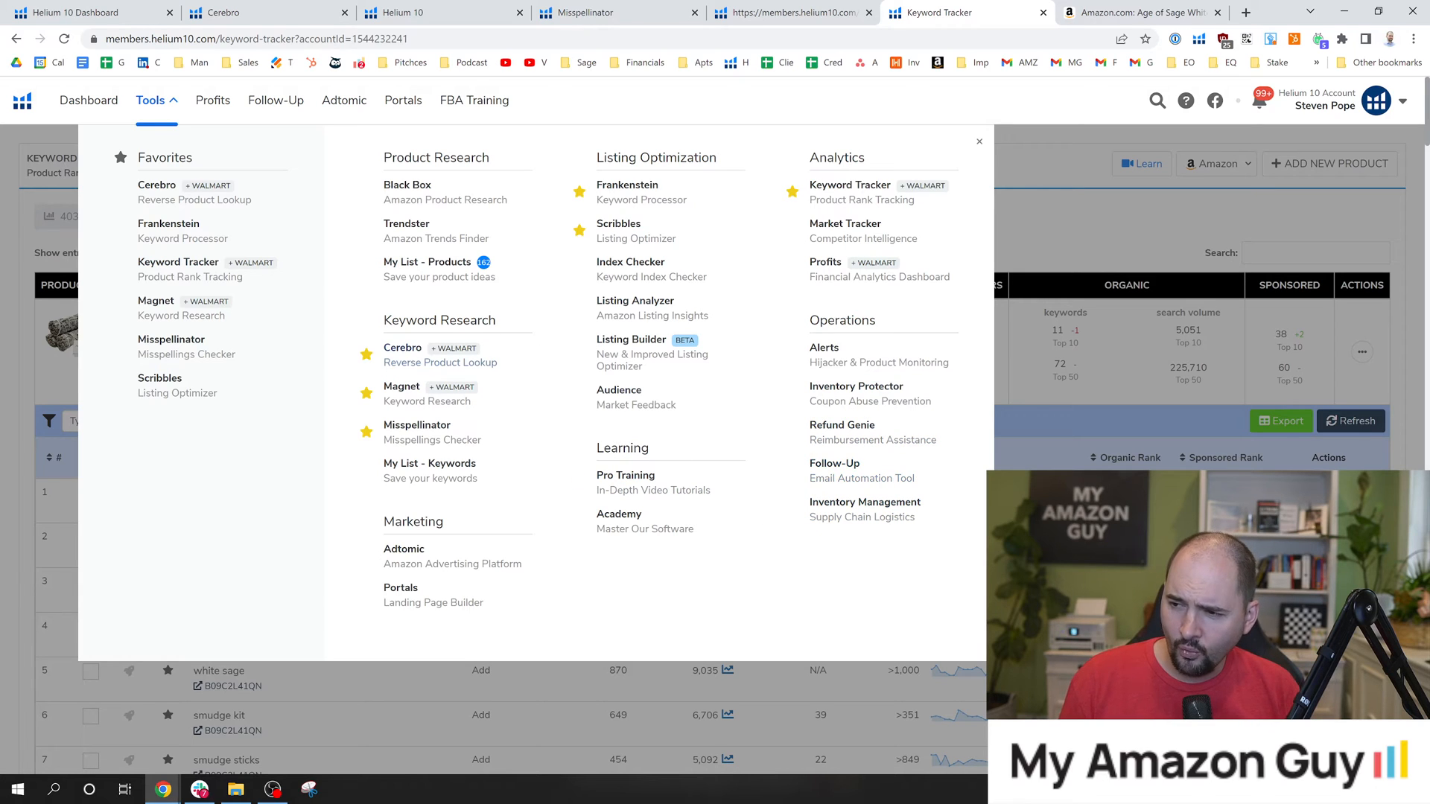
{"action": "left_click_drag", "start_coordinate": [382, 322], "coordinate": [506, 325]}
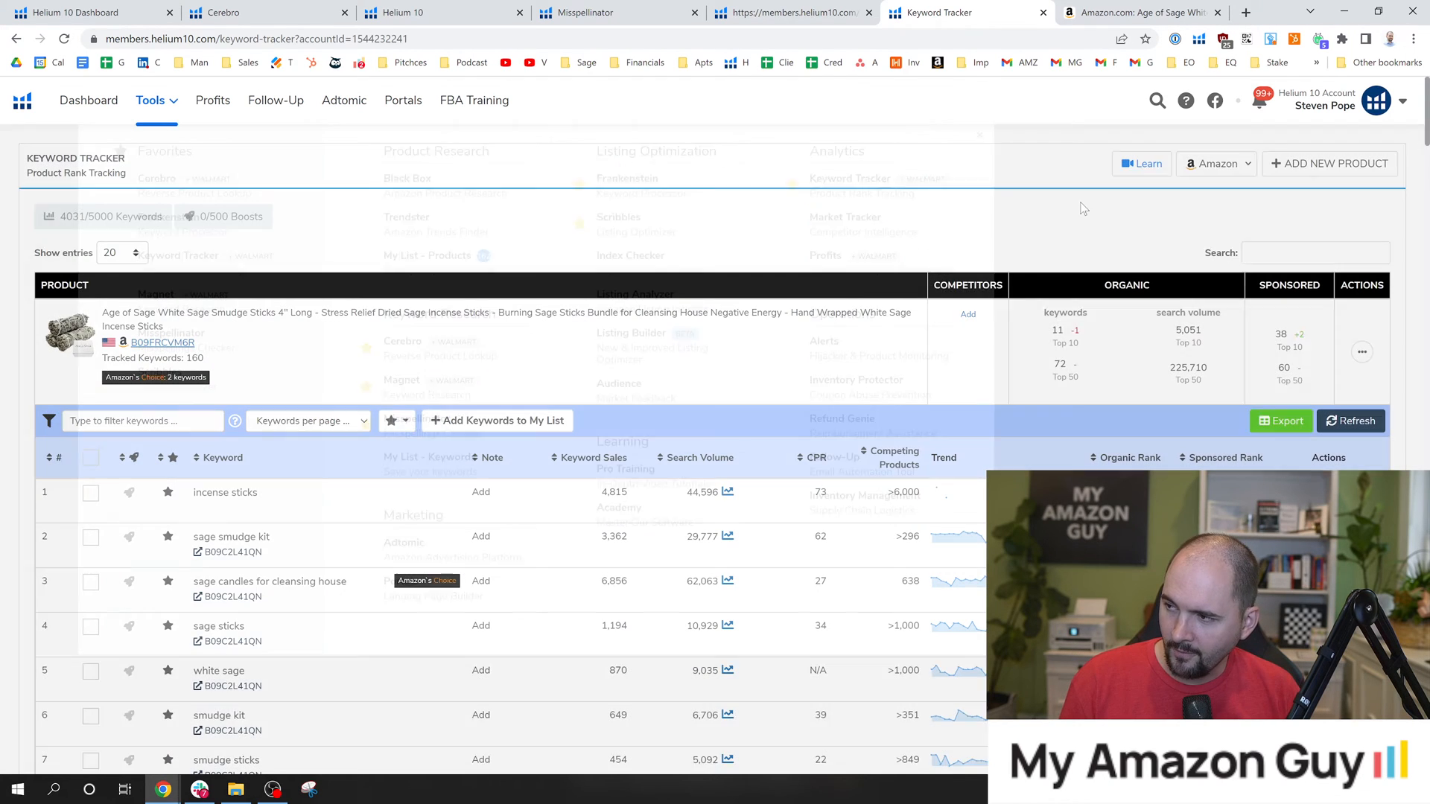
{"action": "left_click", "coordinate": [1011, 199]}
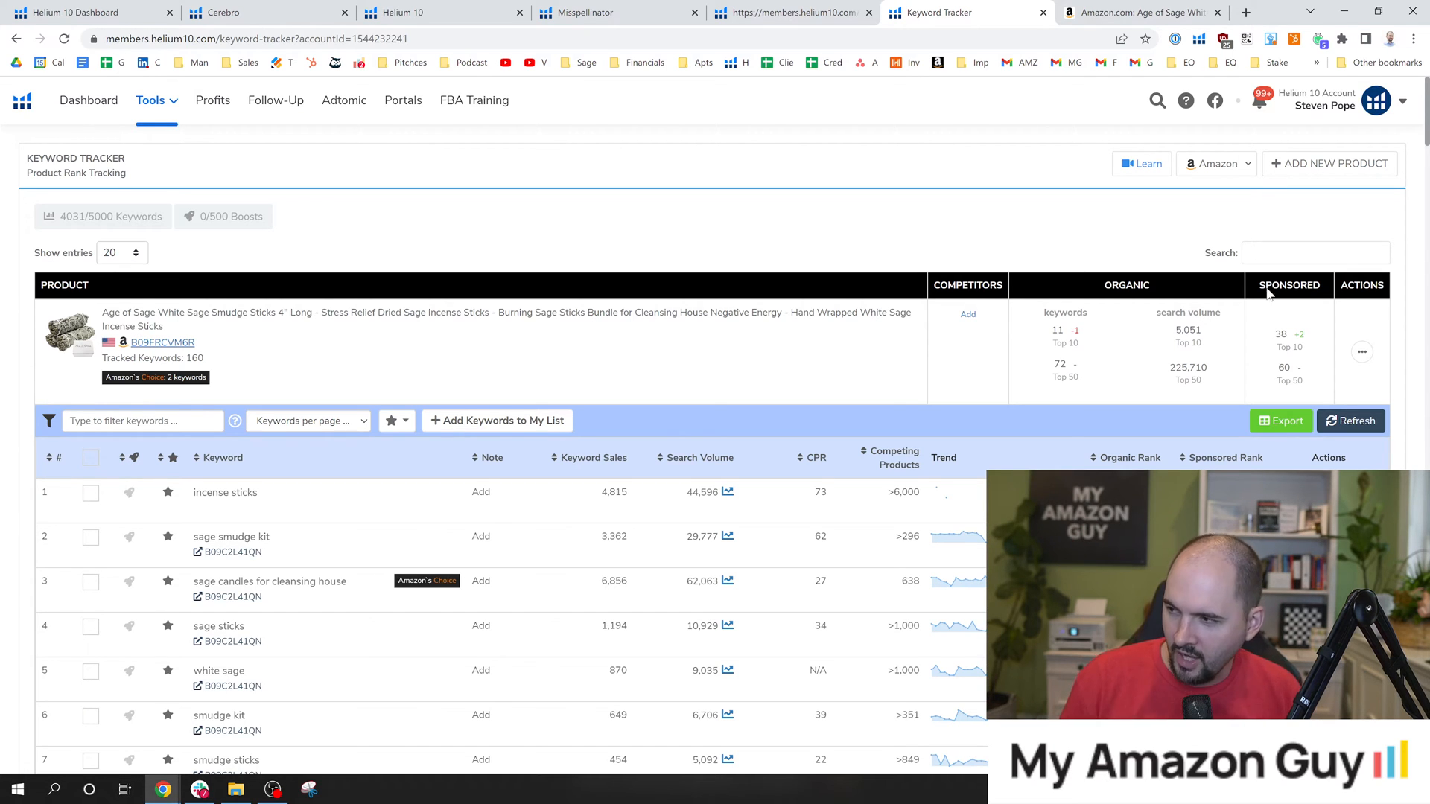
Examine the tracked keywords of the white sage smudge sticks product, focusing on keyword sales for "incense sticks".
{"action": "scroll", "coordinate": [711, 447], "scroll_direction": "down", "scroll_amount": 2}
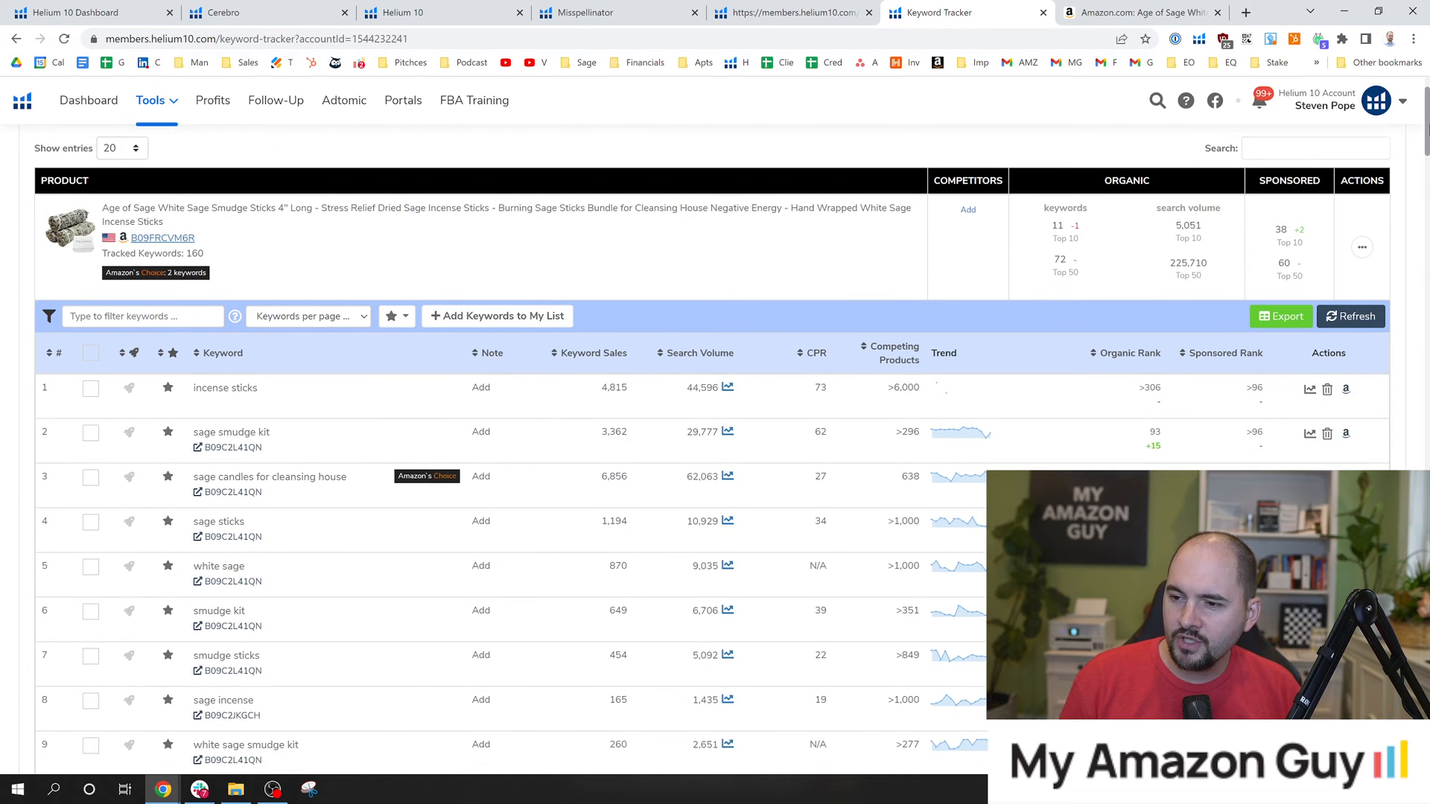
{"action": "scroll", "coordinate": [712, 446], "scroll_direction": "down", "scroll_amount": 1}
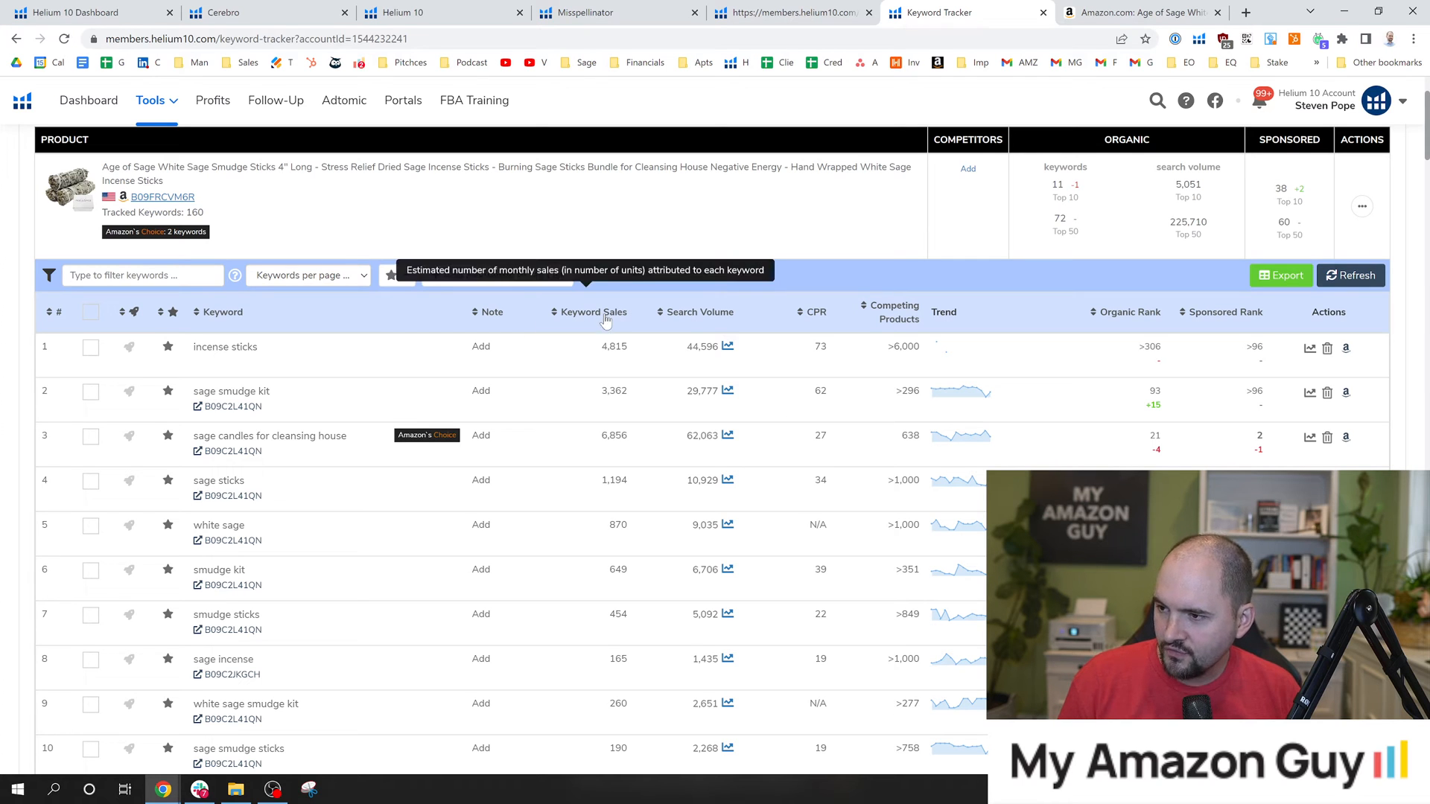
{"action": "left_click", "coordinate": [704, 254]}
{"action": "left_click", "coordinate": [273, 227]}
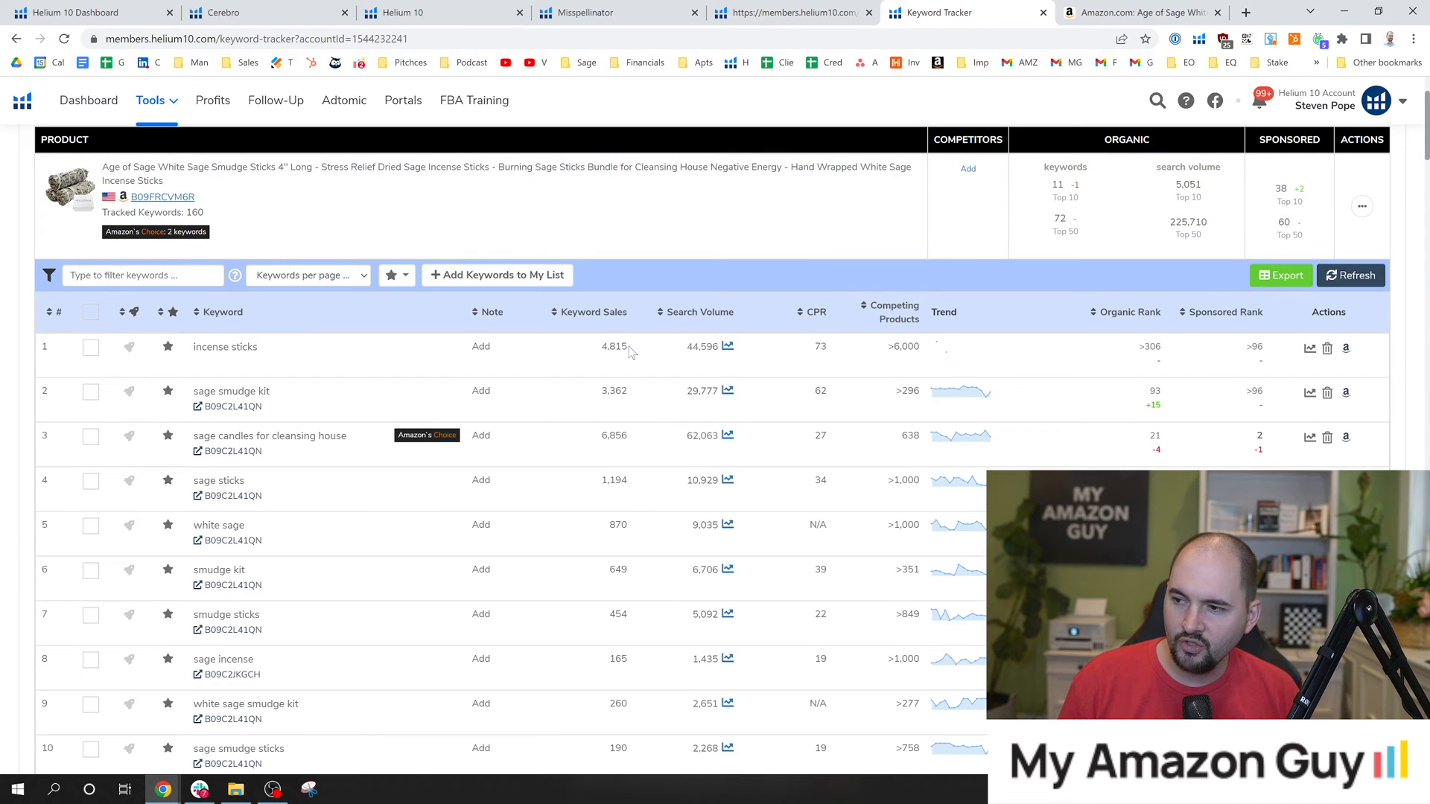
{"action": "left_click_drag", "start_coordinate": [601, 347], "coordinate": [628, 347]}
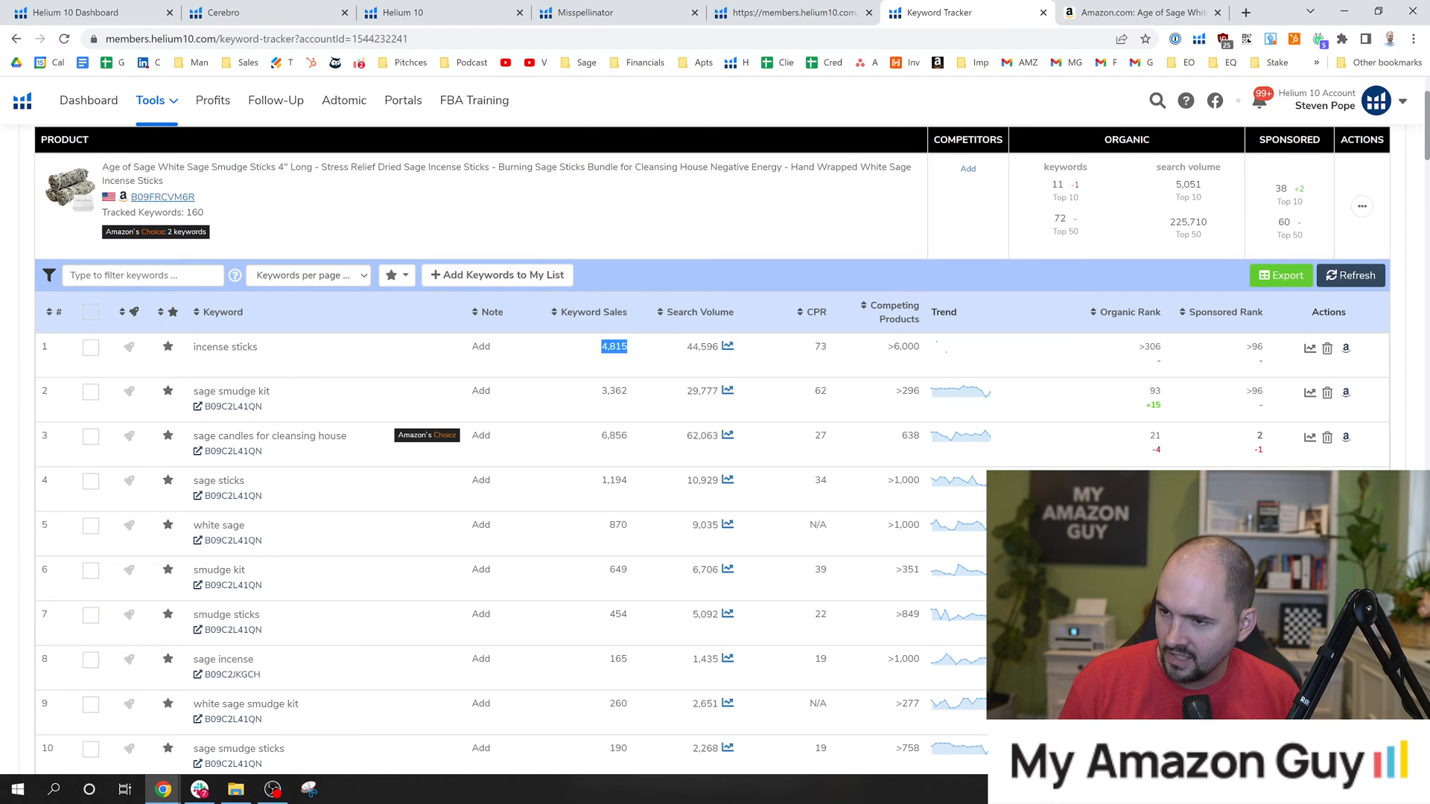
{"action": "left_click", "coordinate": [815, 258]}
{"action": "left_click", "coordinate": [728, 233]}
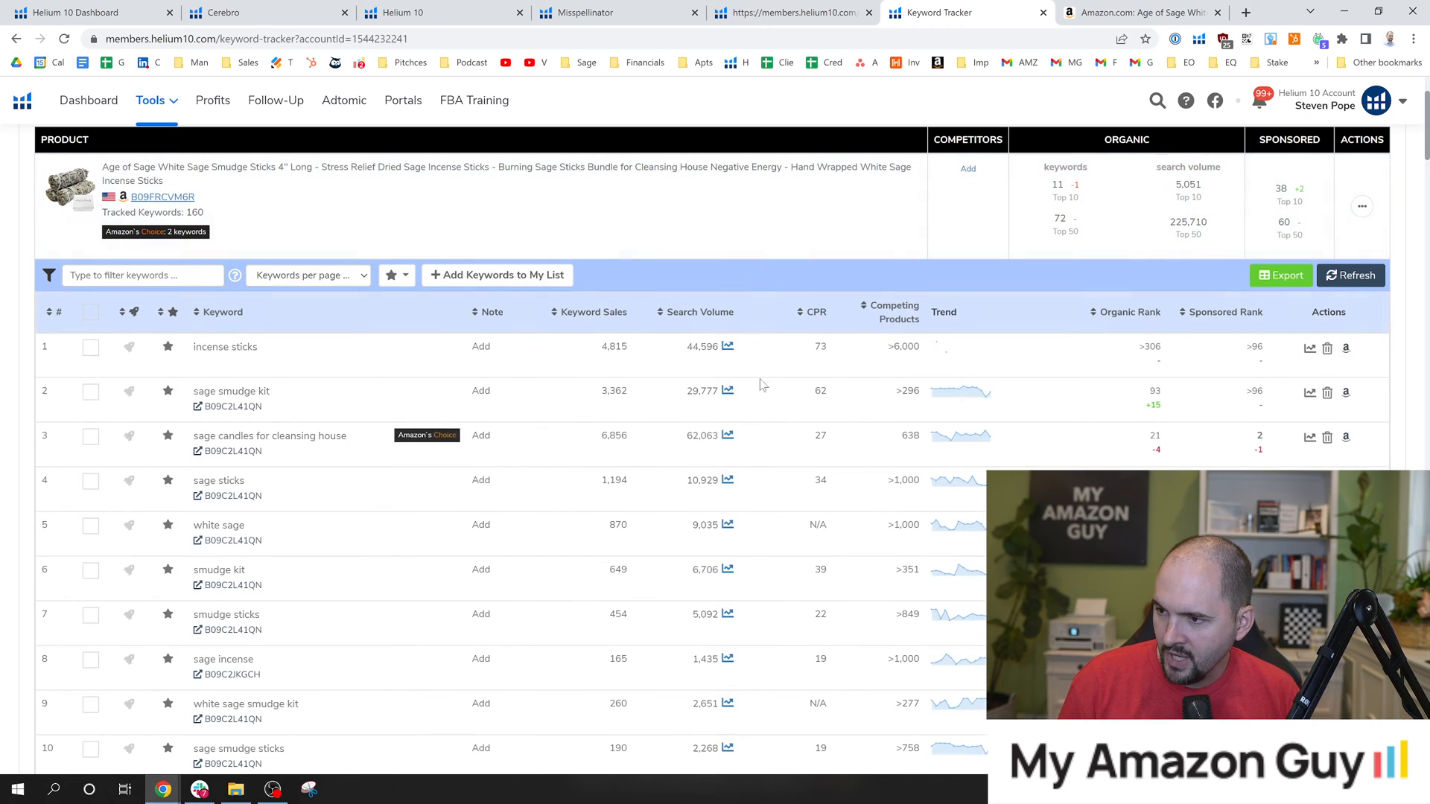
View the all-time search volume history of the keyword "incense sticks" and close the chart.
{"action": "left_click", "coordinate": [727, 347]}
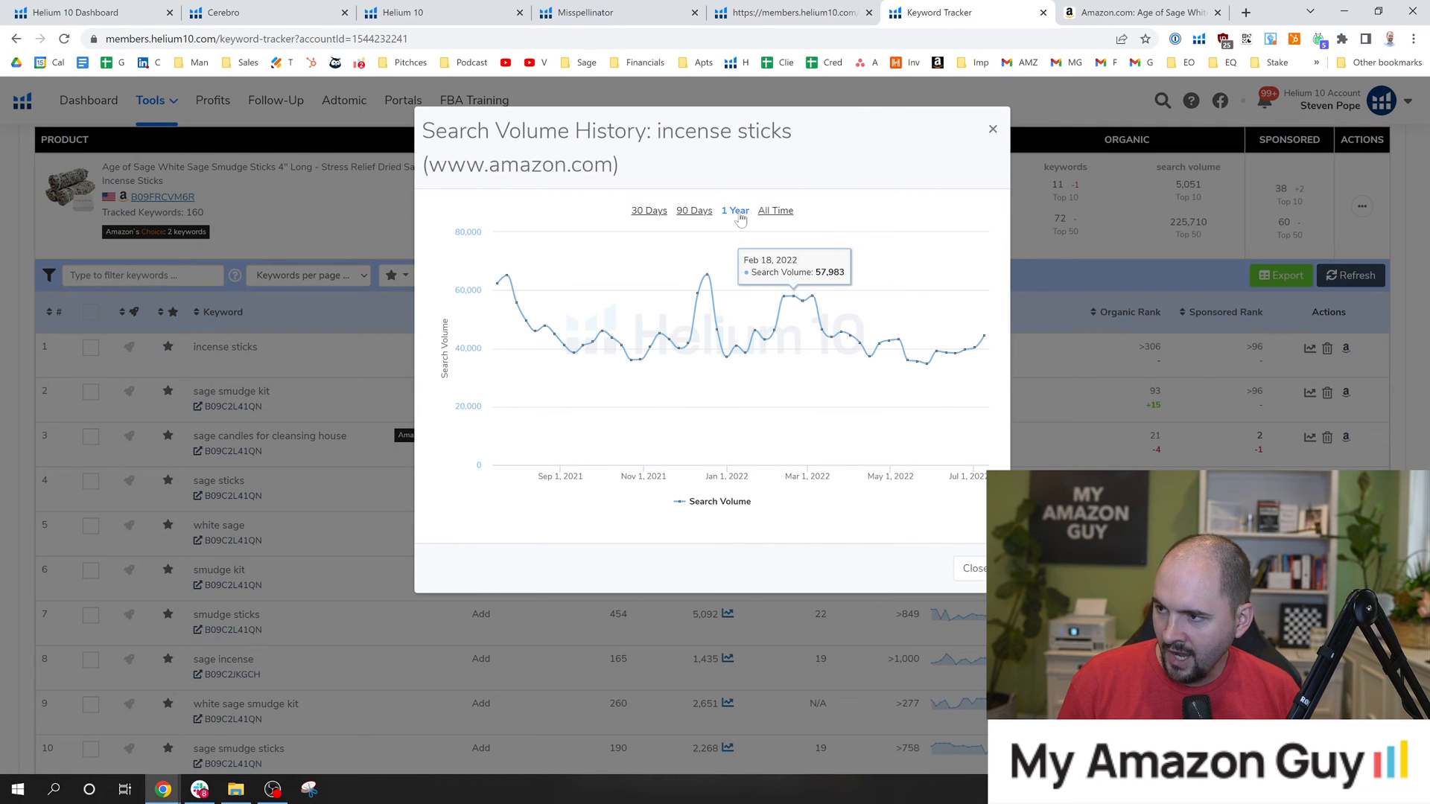
{"action": "left_click", "coordinate": [775, 211]}
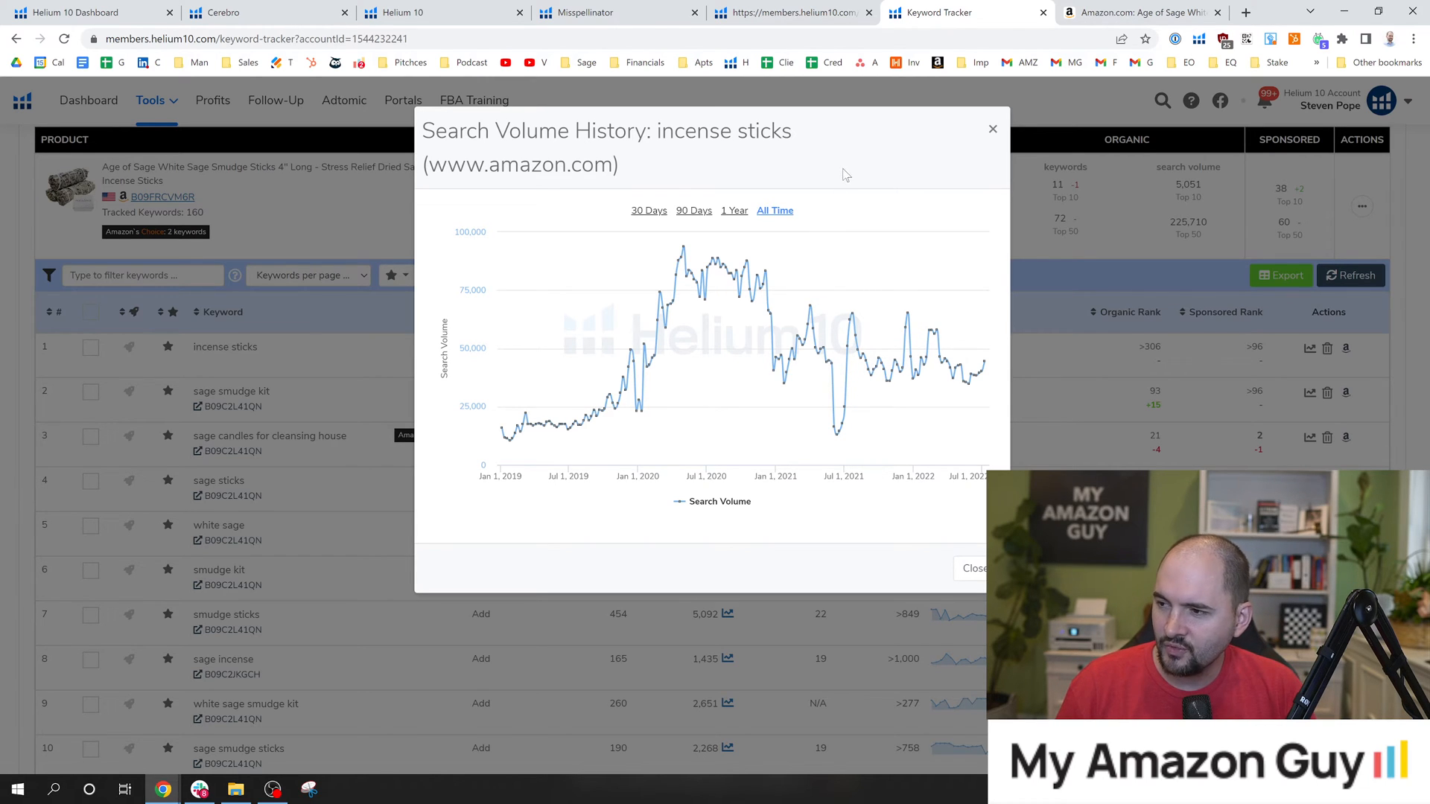
{"action": "left_click", "coordinate": [993, 130]}
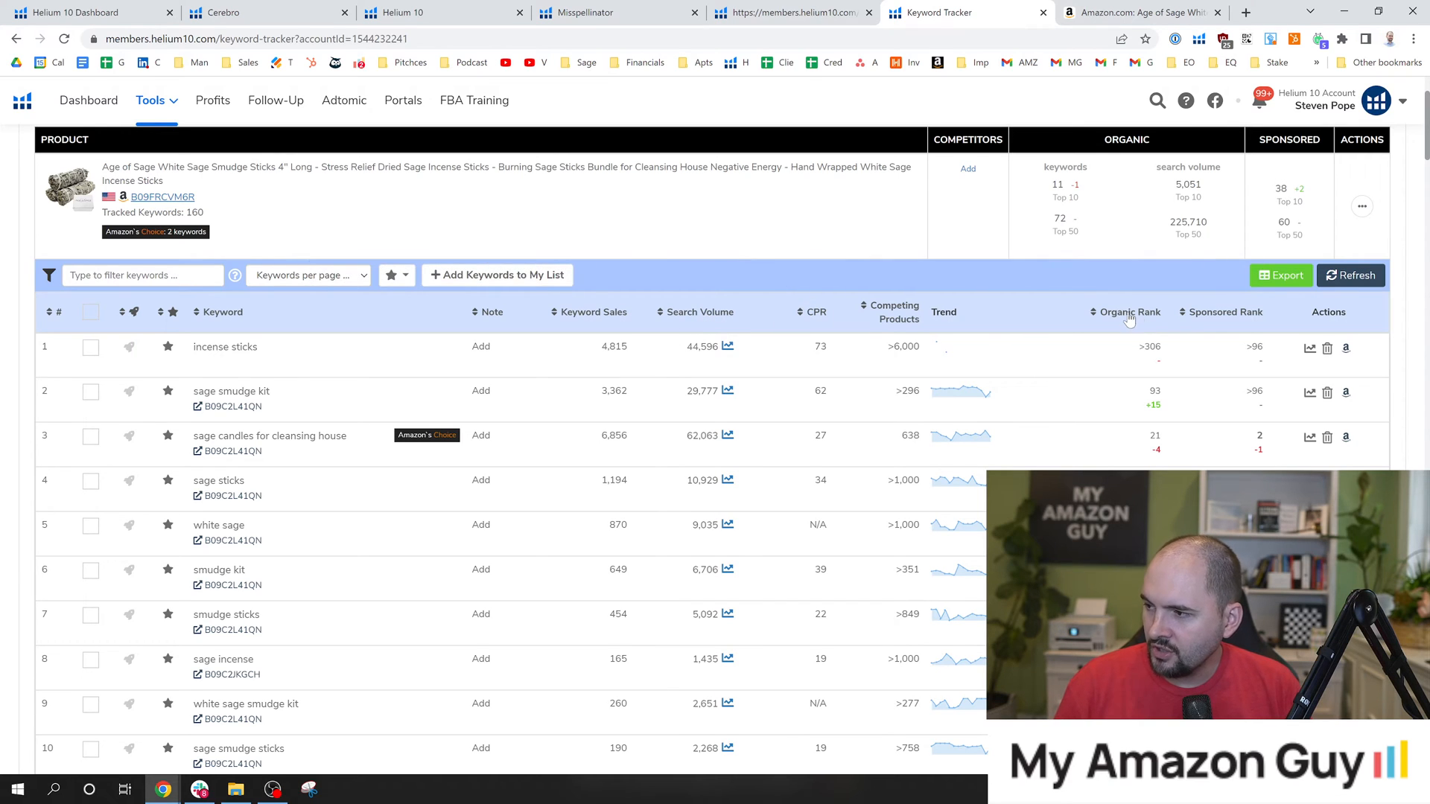
Review the organic rank history of "sage smudge kit" over 1 year, checking the product's Amazon listing in between, and close the chart.
{"action": "left_click", "coordinate": [1154, 407]}
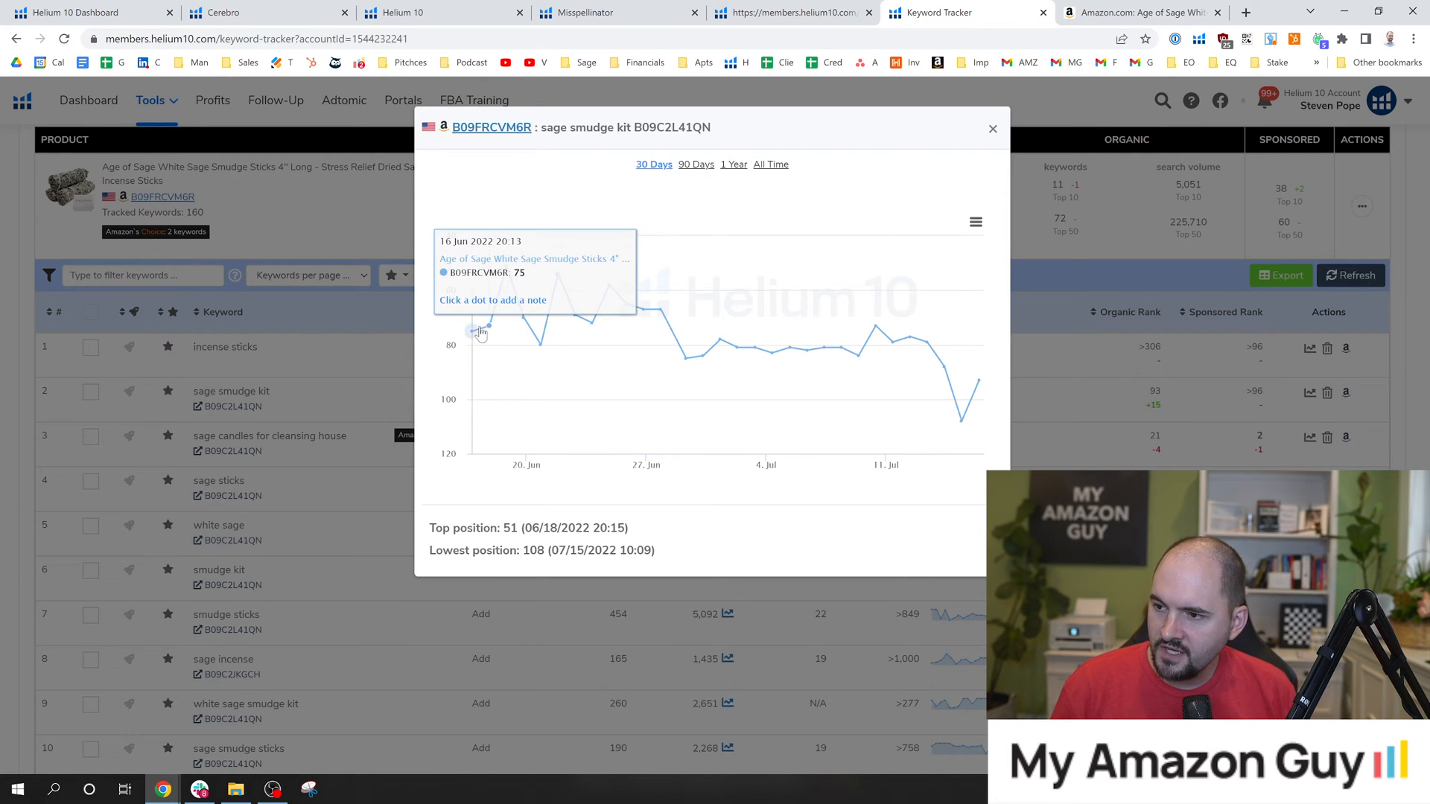
{"action": "left_click", "coordinate": [736, 167]}
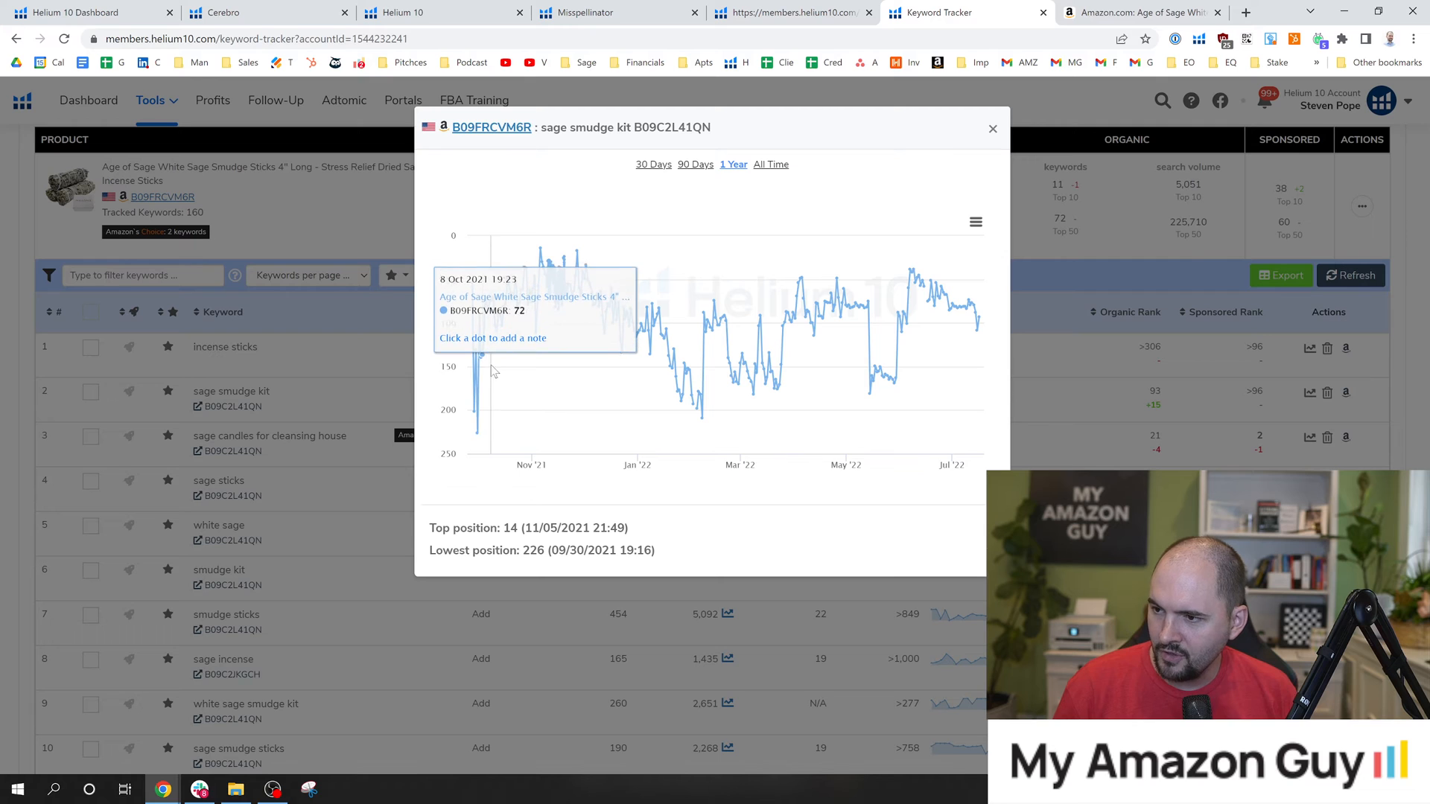
{"action": "mouse_move", "coordinate": [480, 370]}
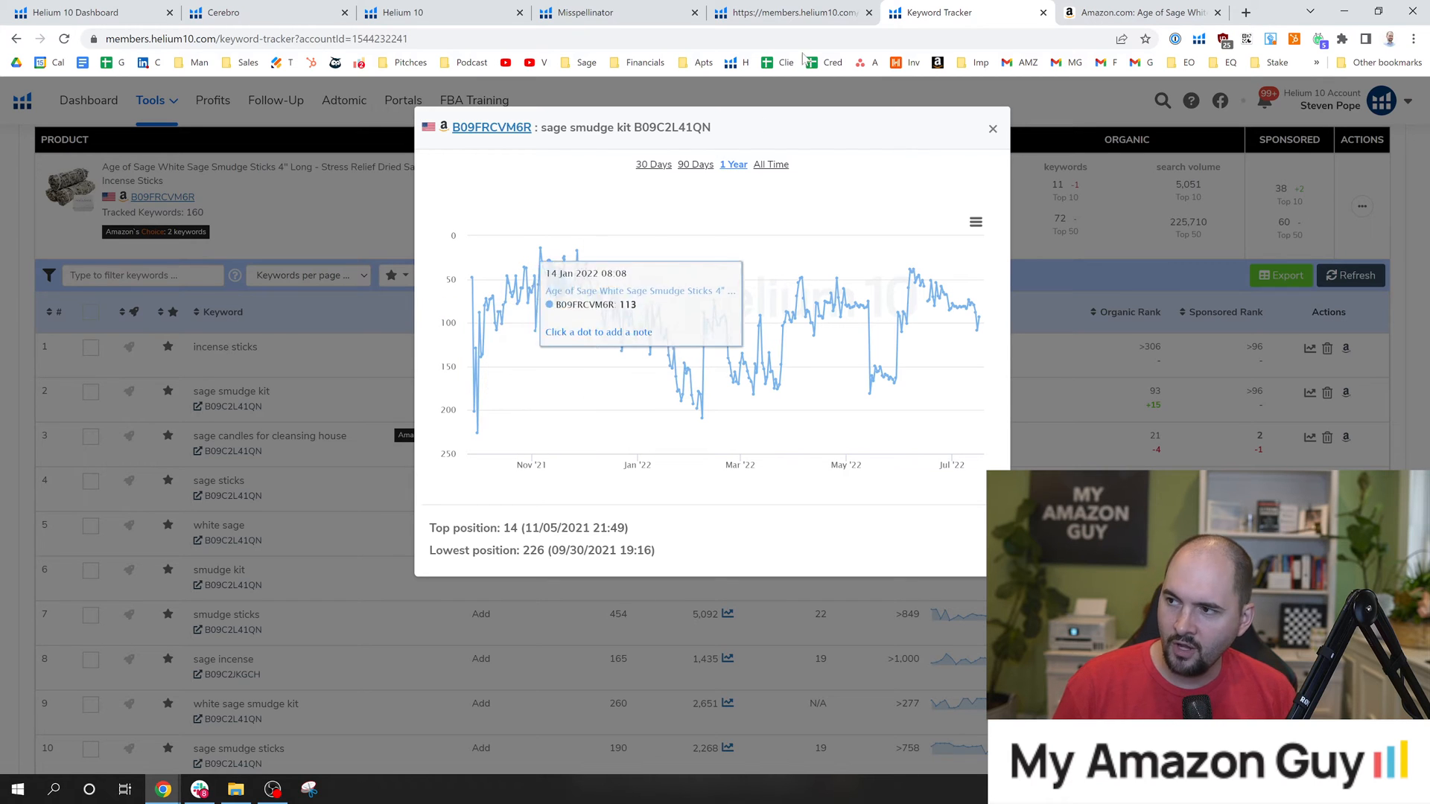
{"action": "left_click", "coordinate": [1139, 13]}
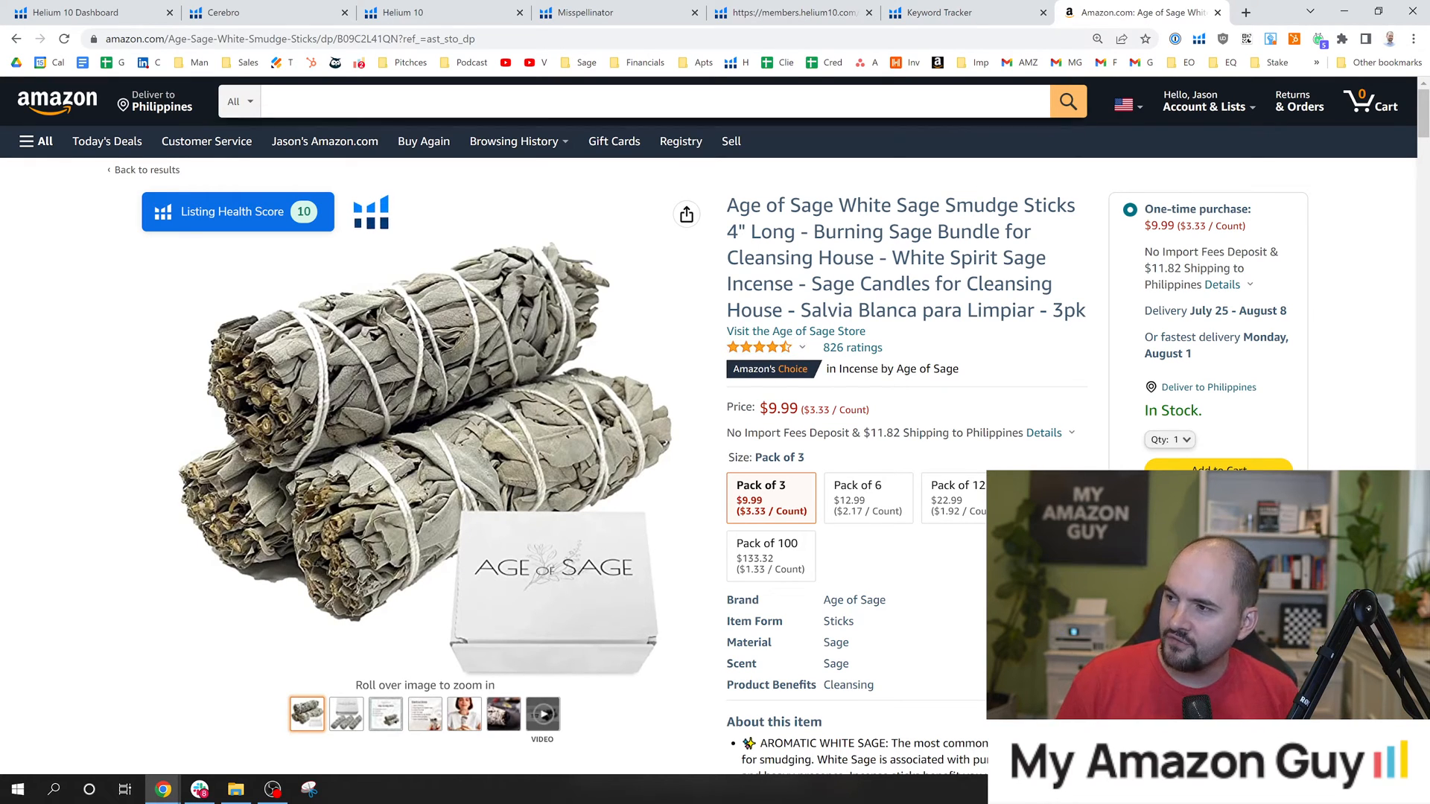
{"action": "left_click", "coordinate": [965, 9]}
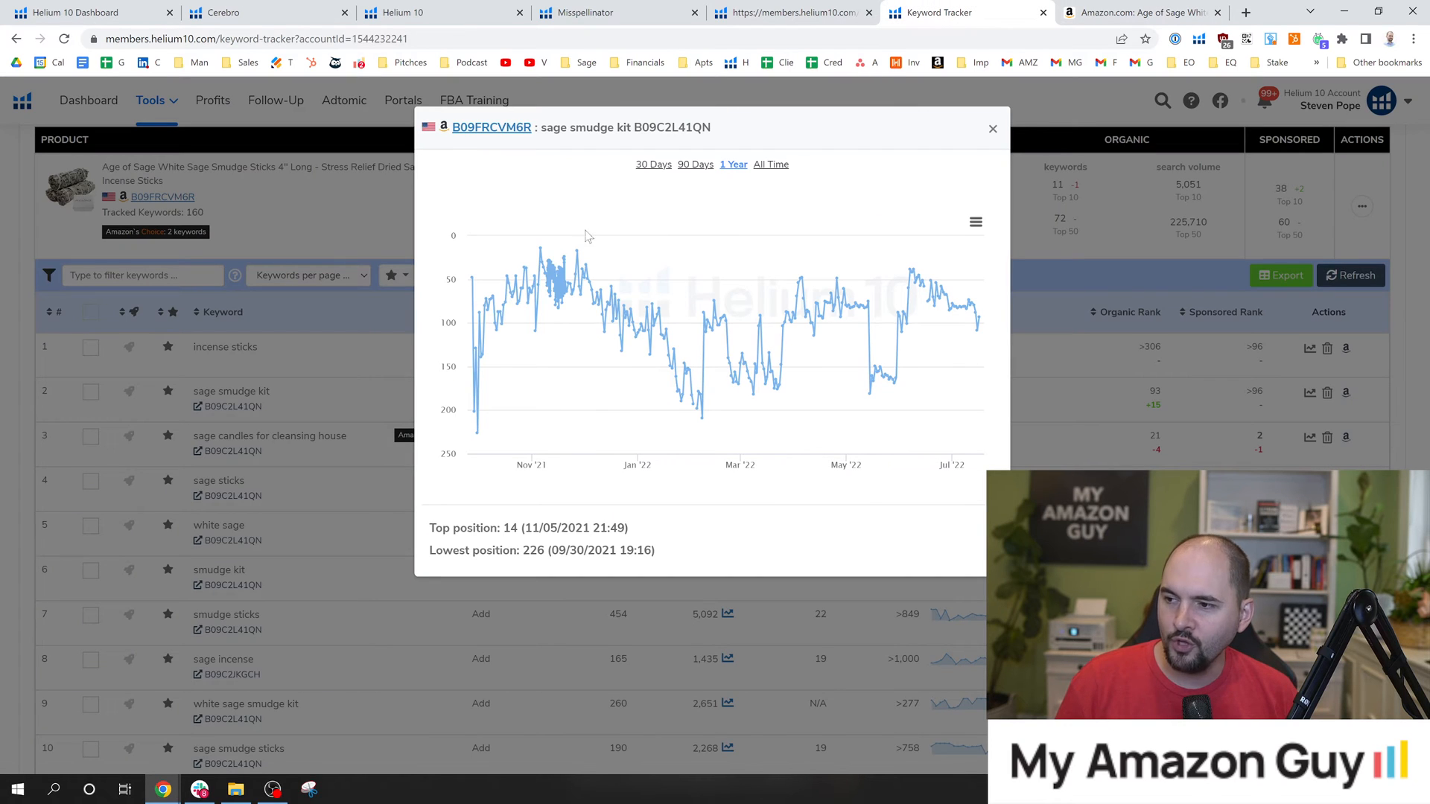
{"action": "mouse_move", "coordinate": [568, 273]}
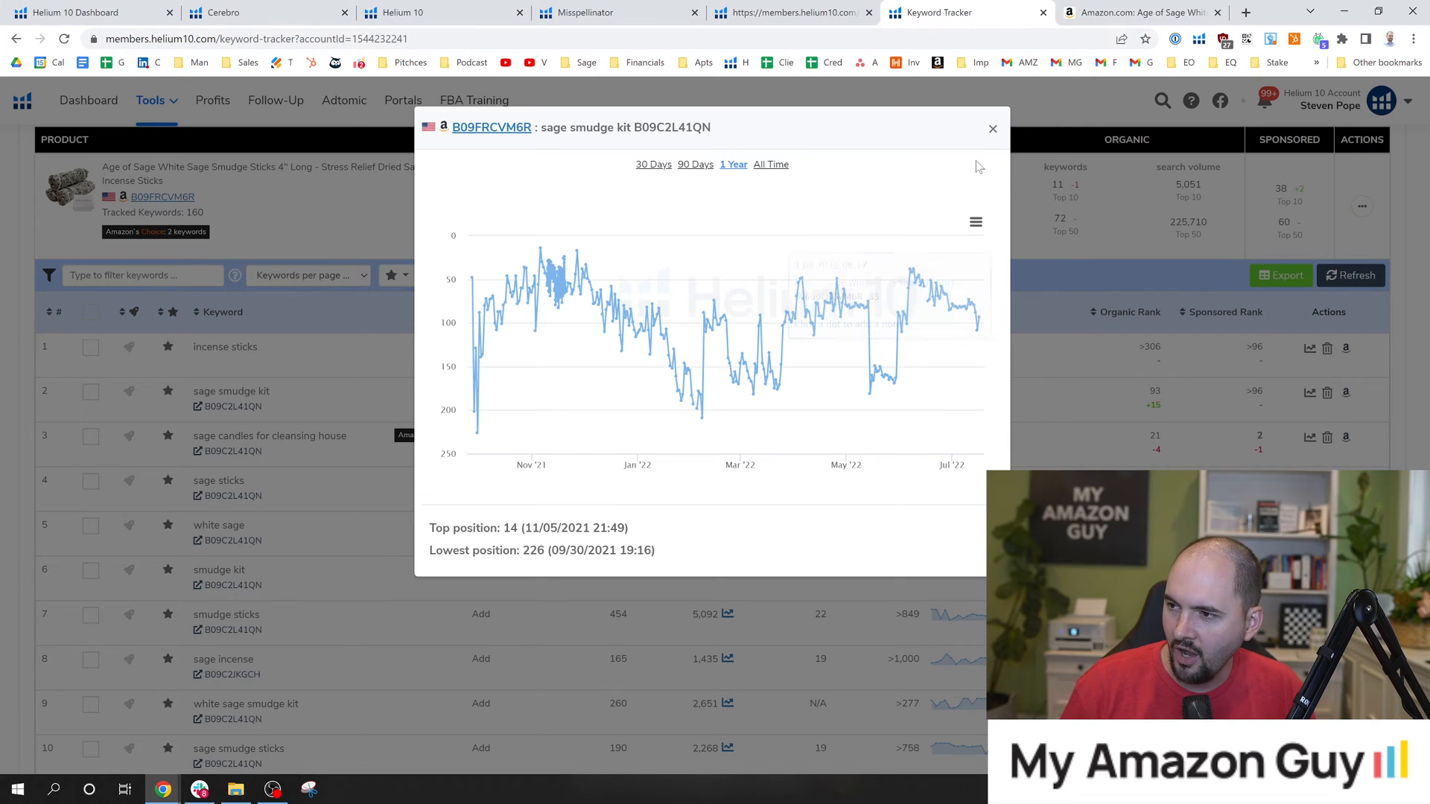
{"action": "left_click", "coordinate": [994, 130]}
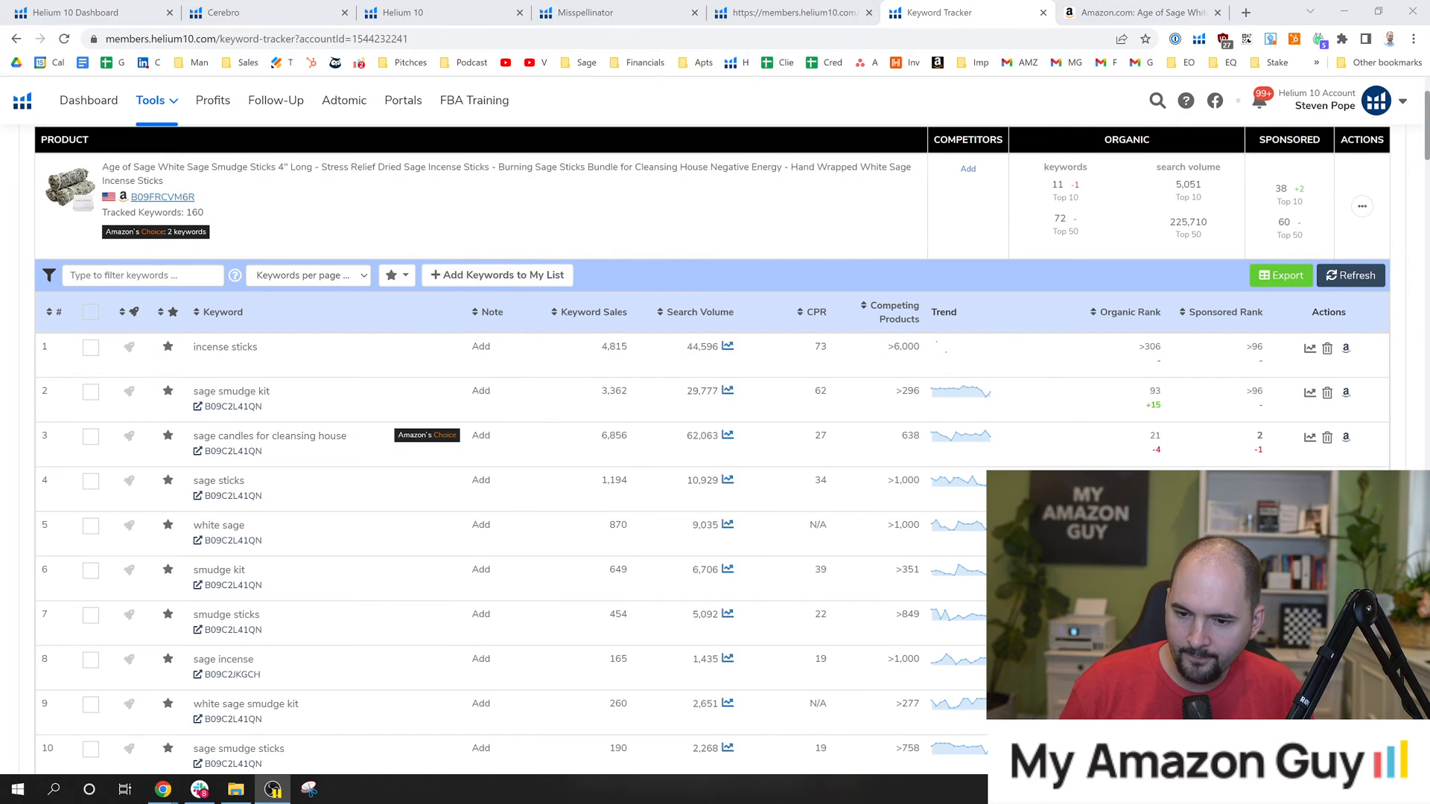
From the Age of Sage smudge sticks listing on Amazon, run the Helium 10 Keywords lookup for ASIN B09C2L41QN in Cerebro.
{"action": "key", "text": "ctrl+Tab"}
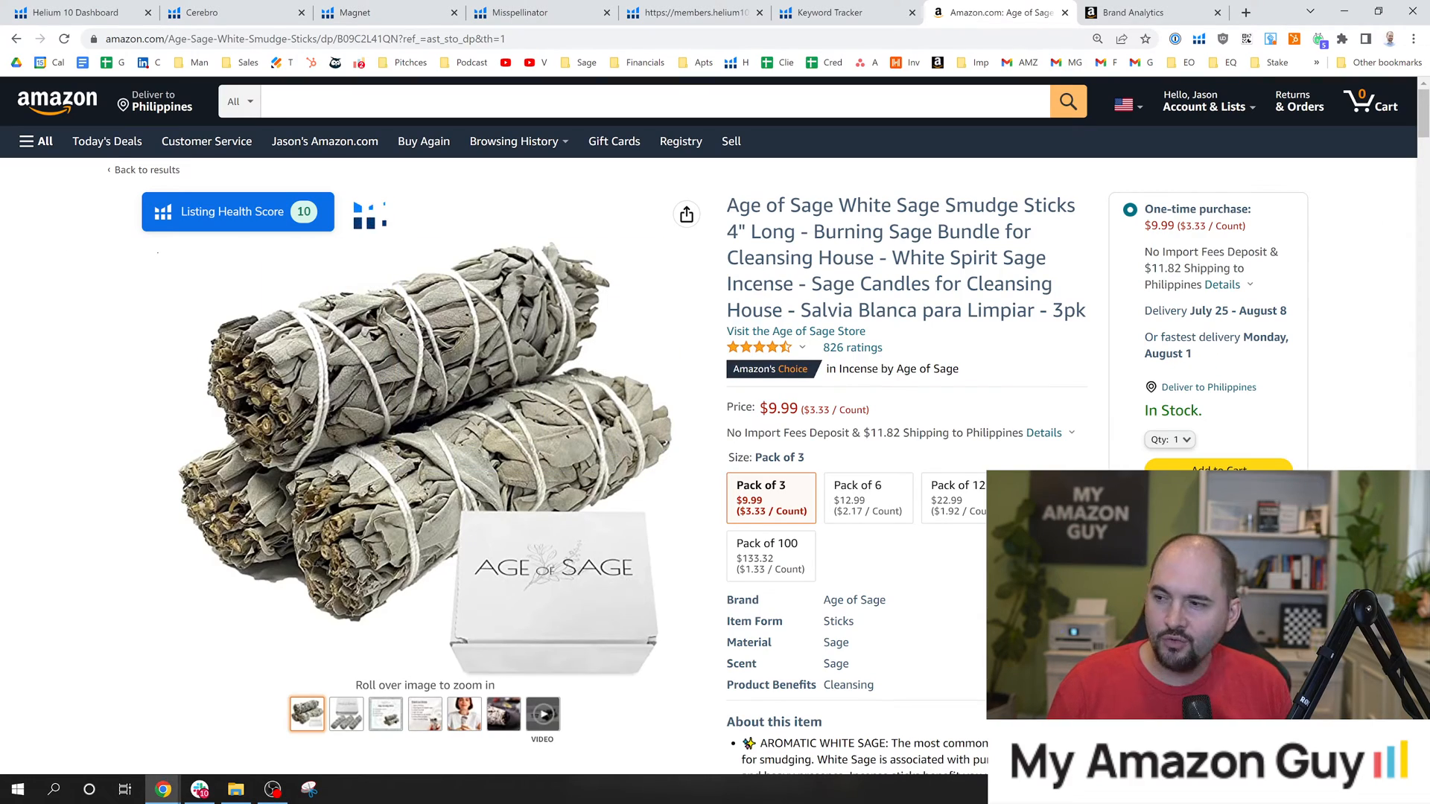
{"action": "scroll", "coordinate": [634, 412], "scroll_direction": "down", "scroll_amount": 5}
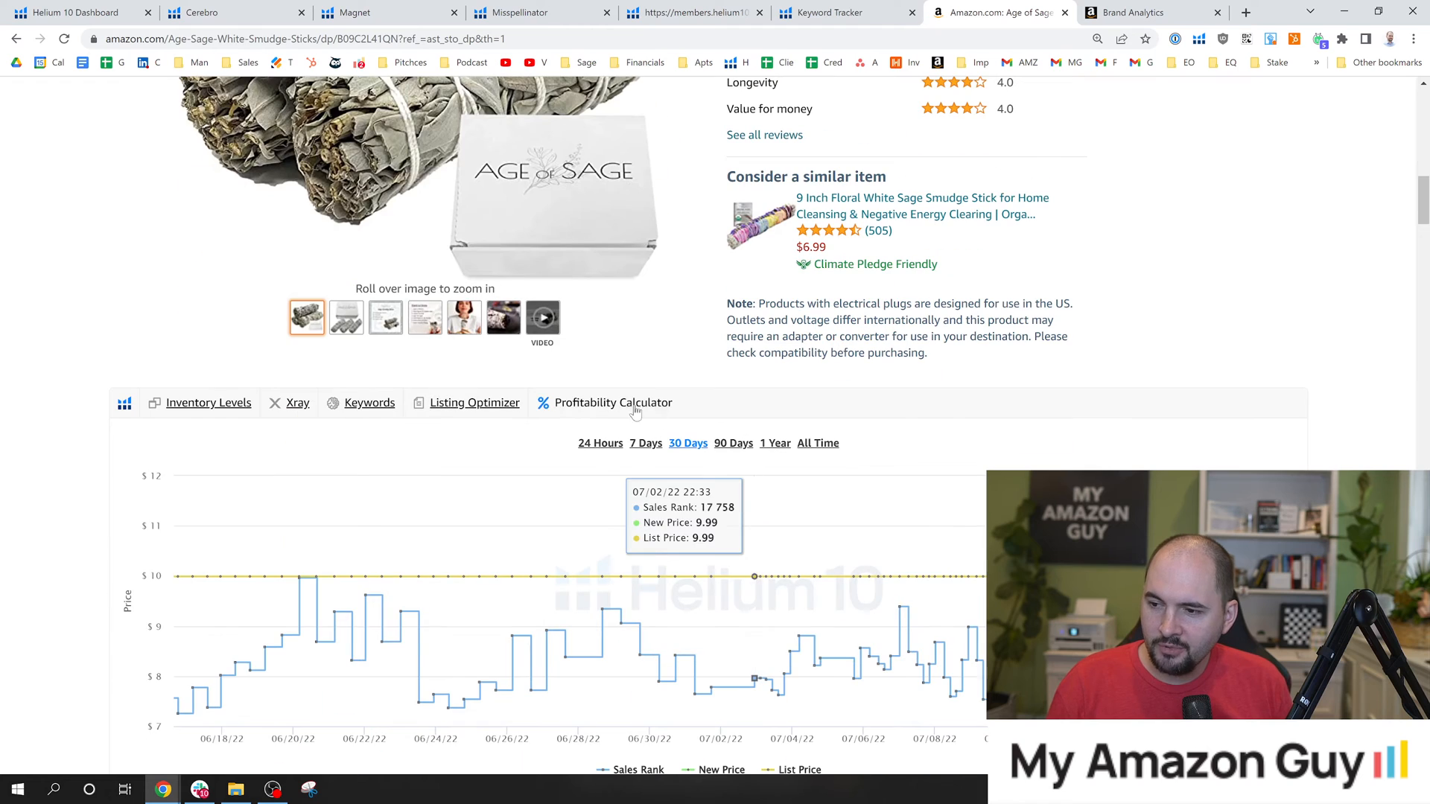
{"action": "left_click", "coordinate": [370, 404]}
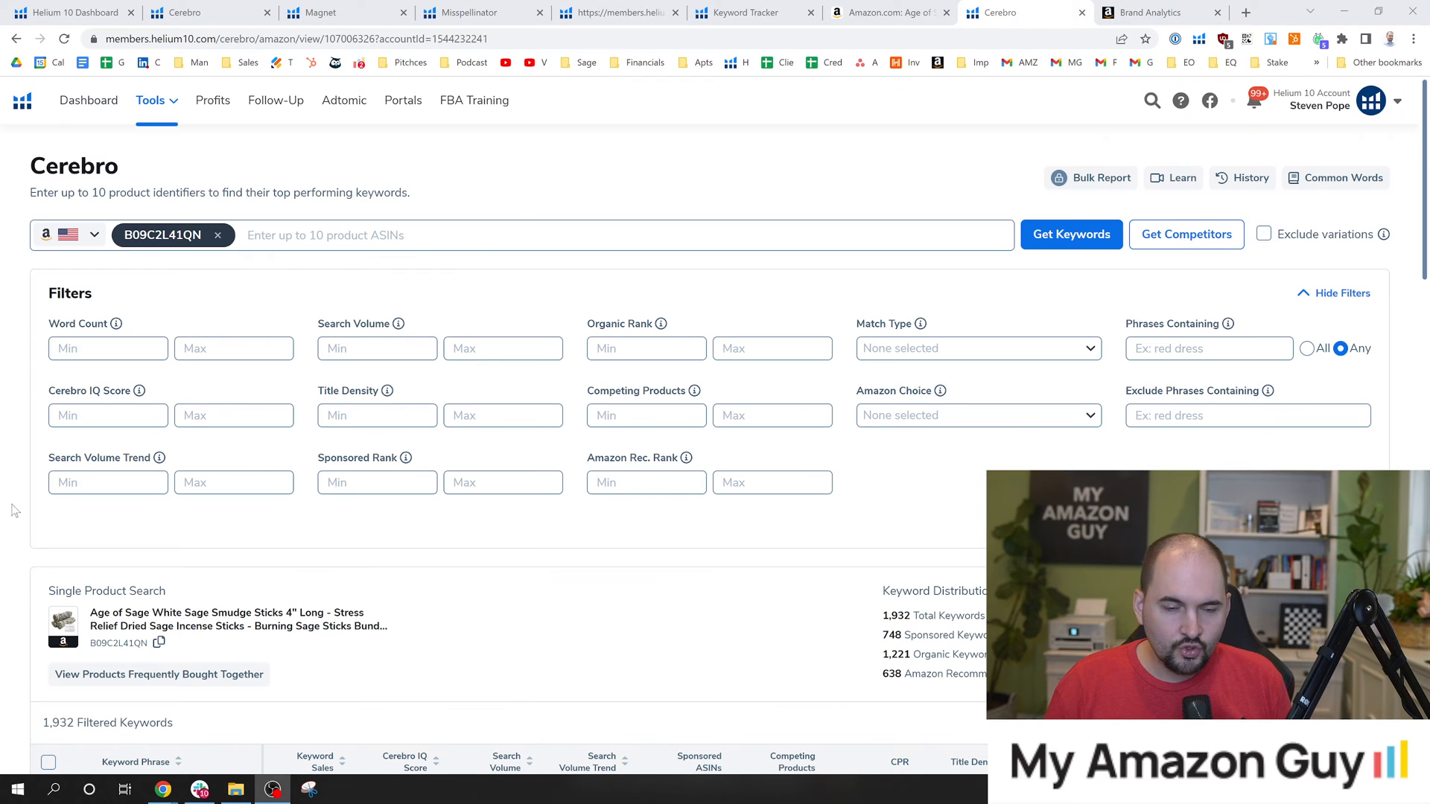
{"action": "left_click", "coordinate": [362, 178]}
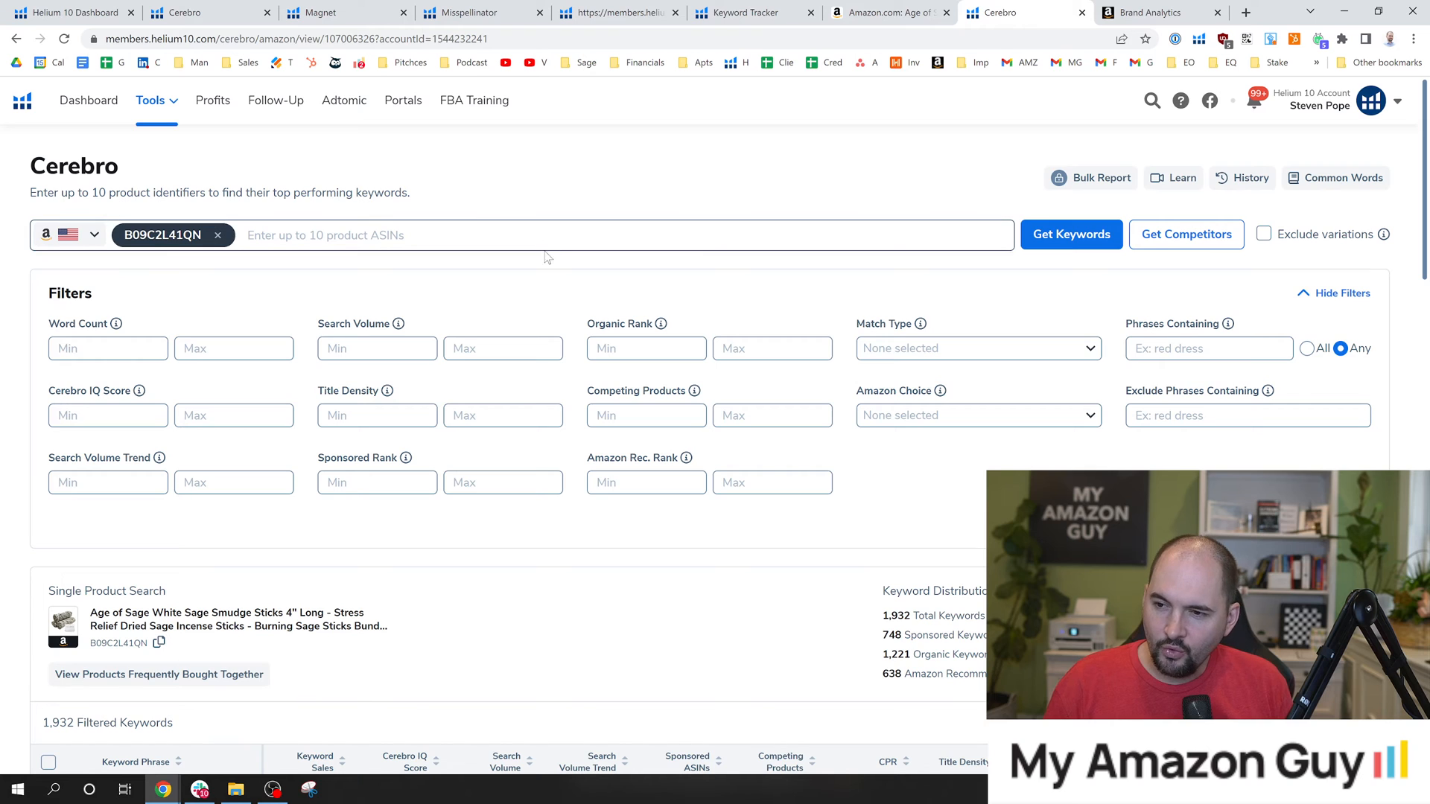
Find the Keyword Distribution summary in the Cerebro results and check the matching ASIN on the Amazon listing.
{"action": "scroll", "coordinate": [544, 257], "scroll_direction": "down", "scroll_amount": 5}
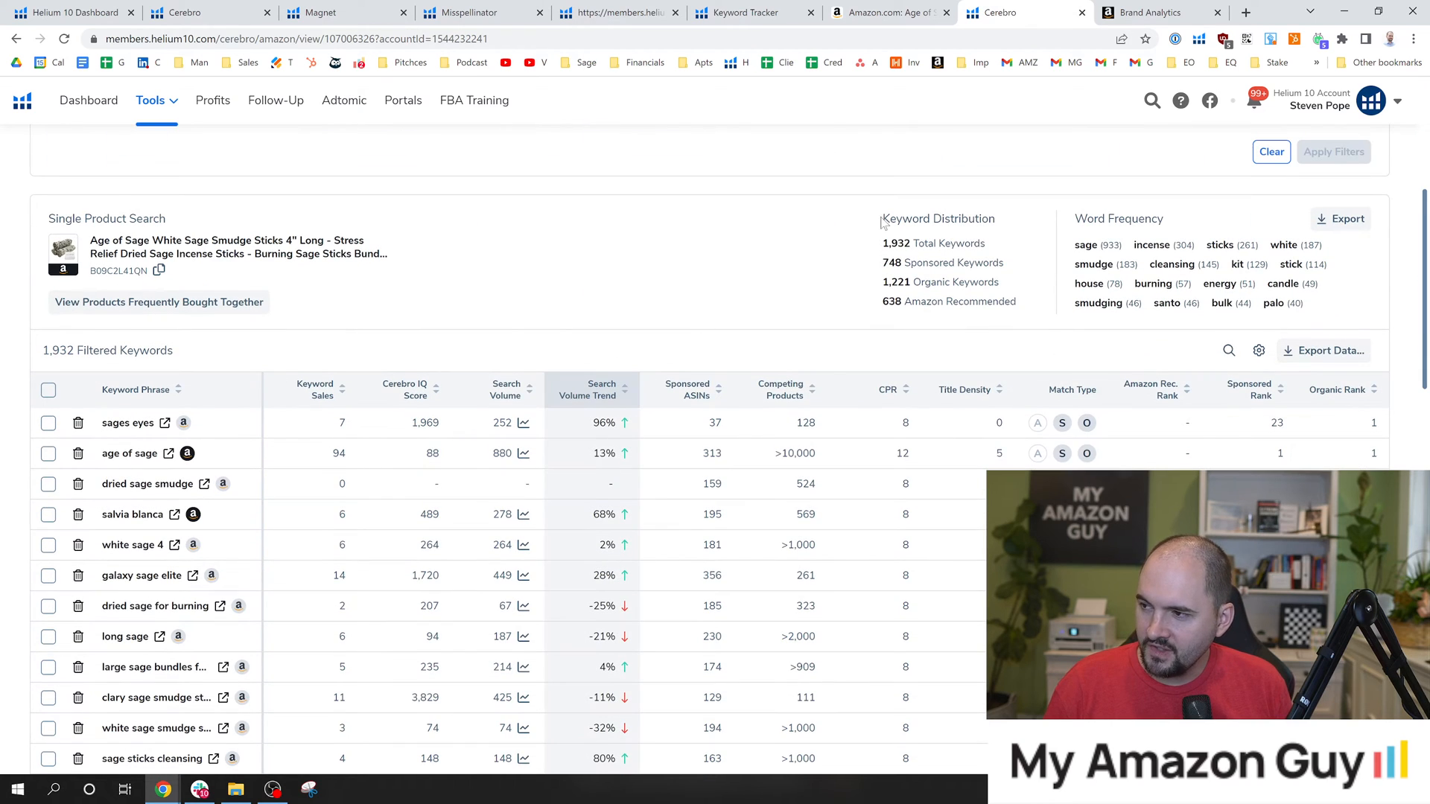
{"action": "left_click_drag", "start_coordinate": [881, 219], "coordinate": [994, 219]}
{"action": "left_click", "coordinate": [1006, 227]}
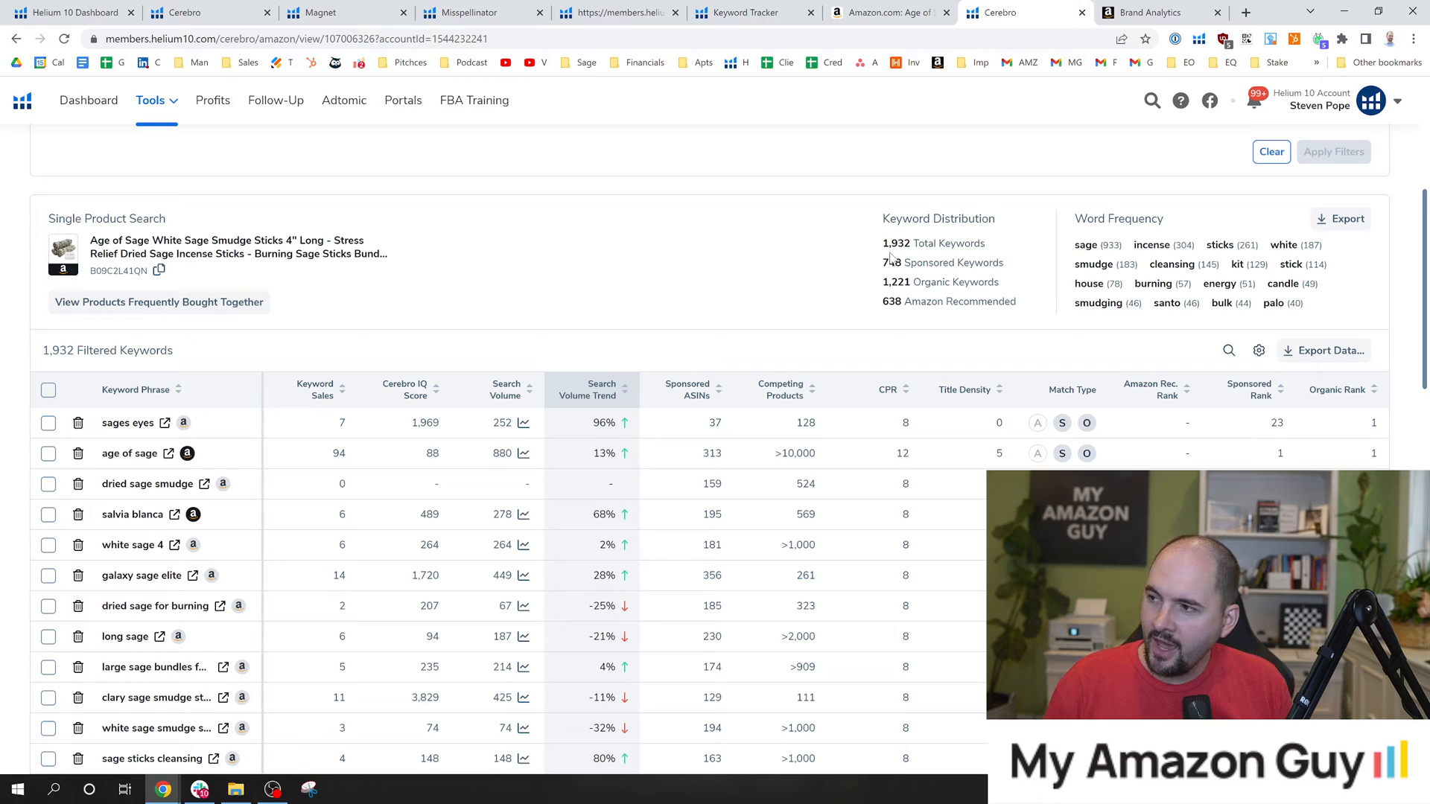
{"action": "left_click", "coordinate": [887, 12]}
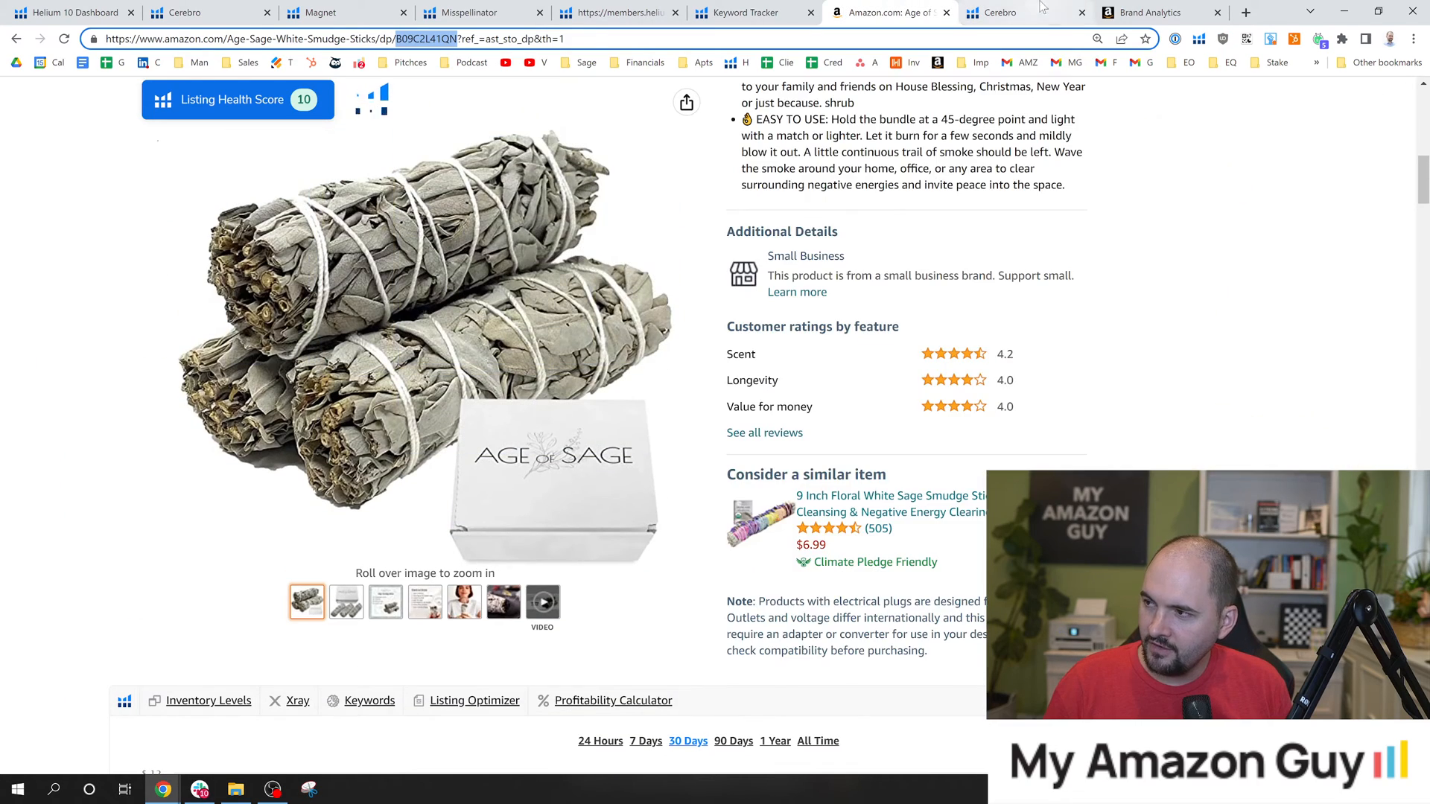
{"action": "left_click", "coordinate": [1041, 7]}
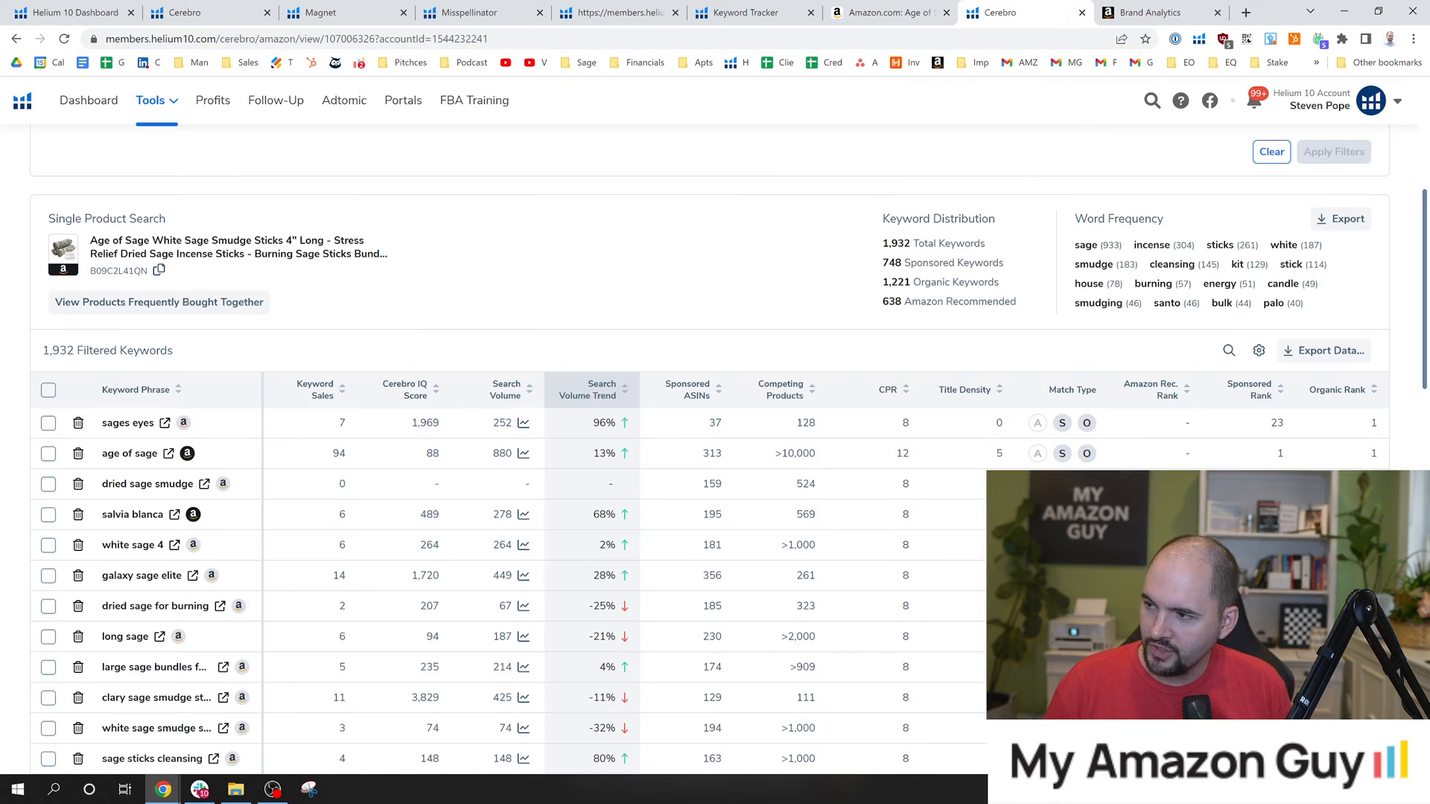
Compare the product's sponsored keyword count with its organic keyword count in the Keyword Distribution summary.
{"action": "left_click_drag", "start_coordinate": [884, 270], "coordinate": [1013, 262]}
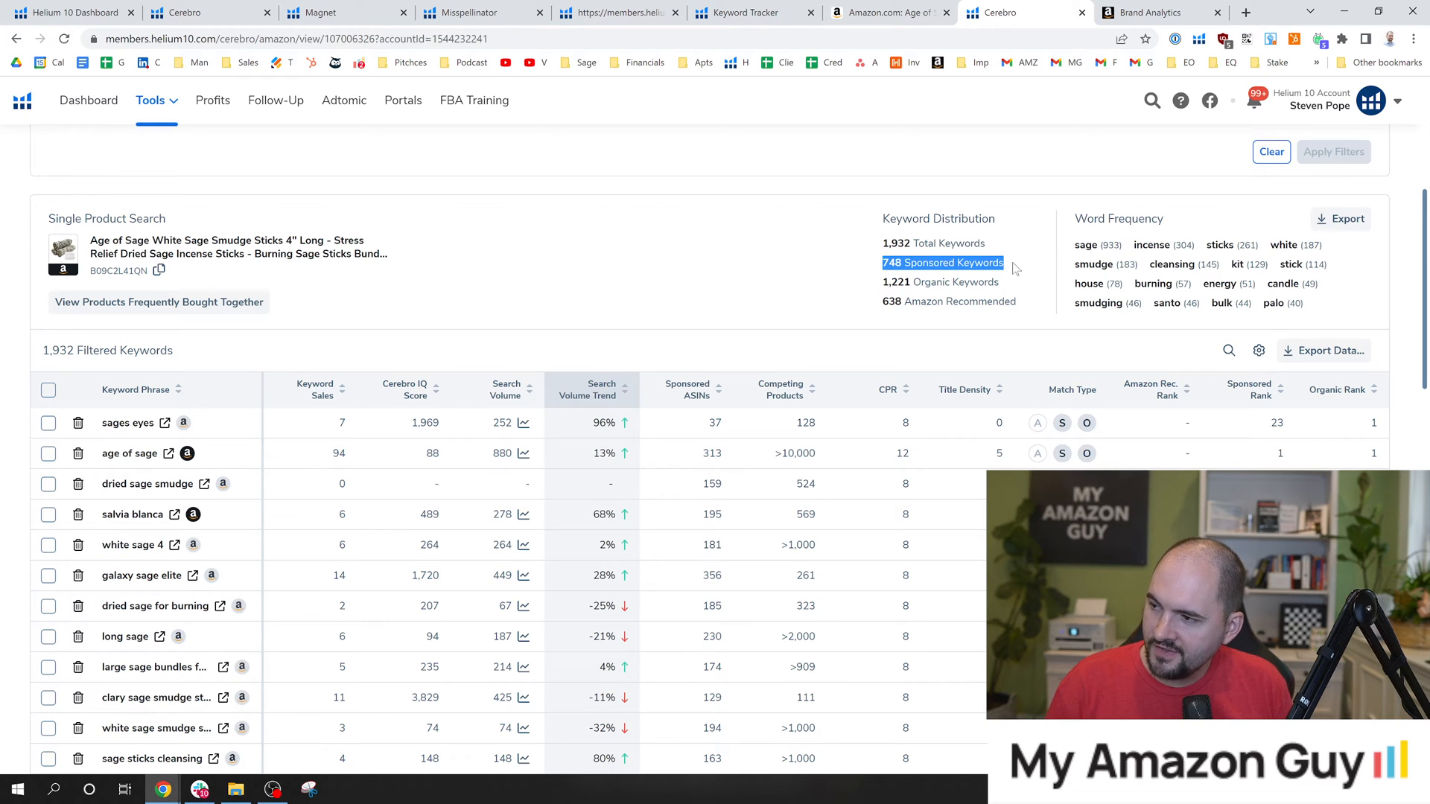
{"action": "left_click", "coordinate": [1012, 262]}
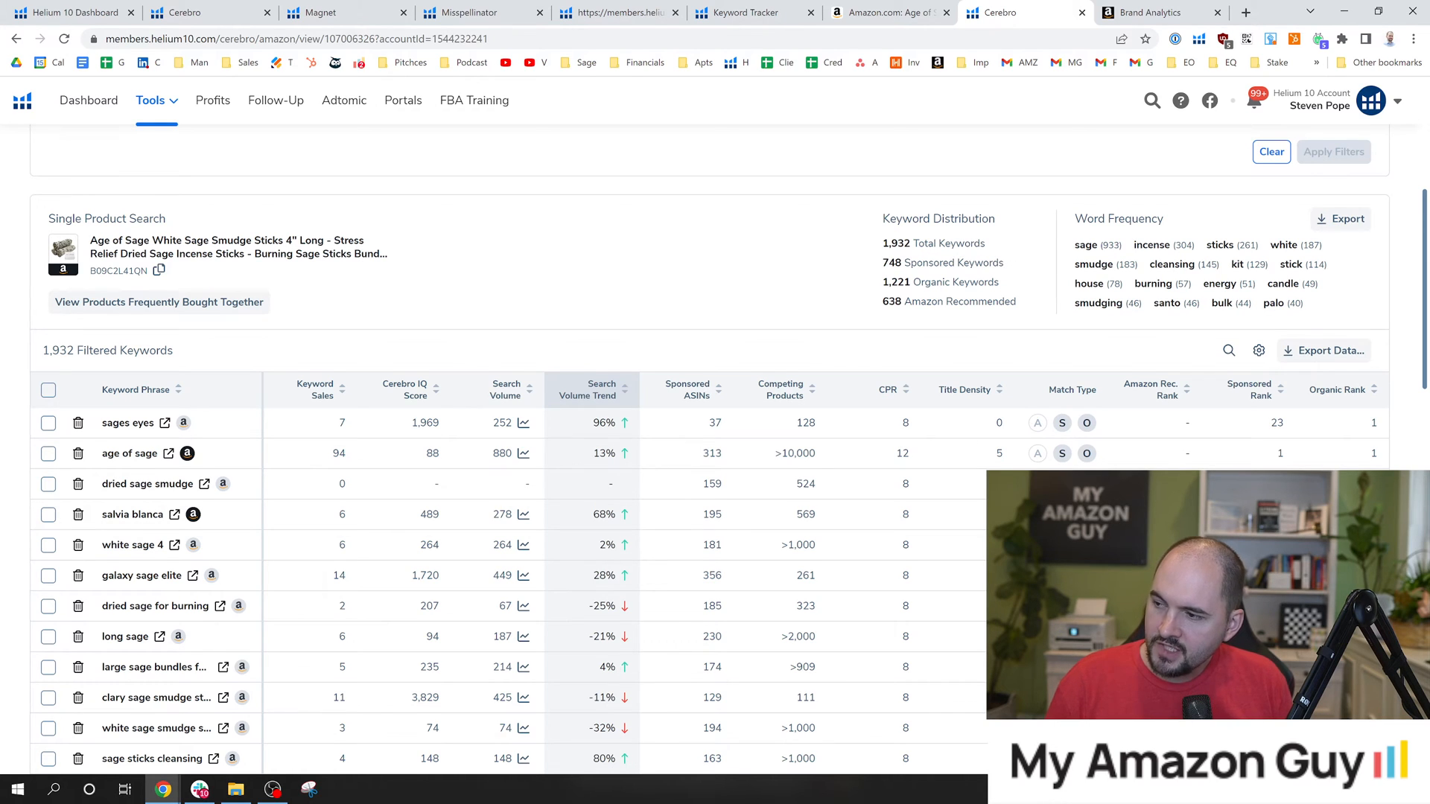
{"action": "left_click_drag", "start_coordinate": [881, 269], "coordinate": [1007, 263]}
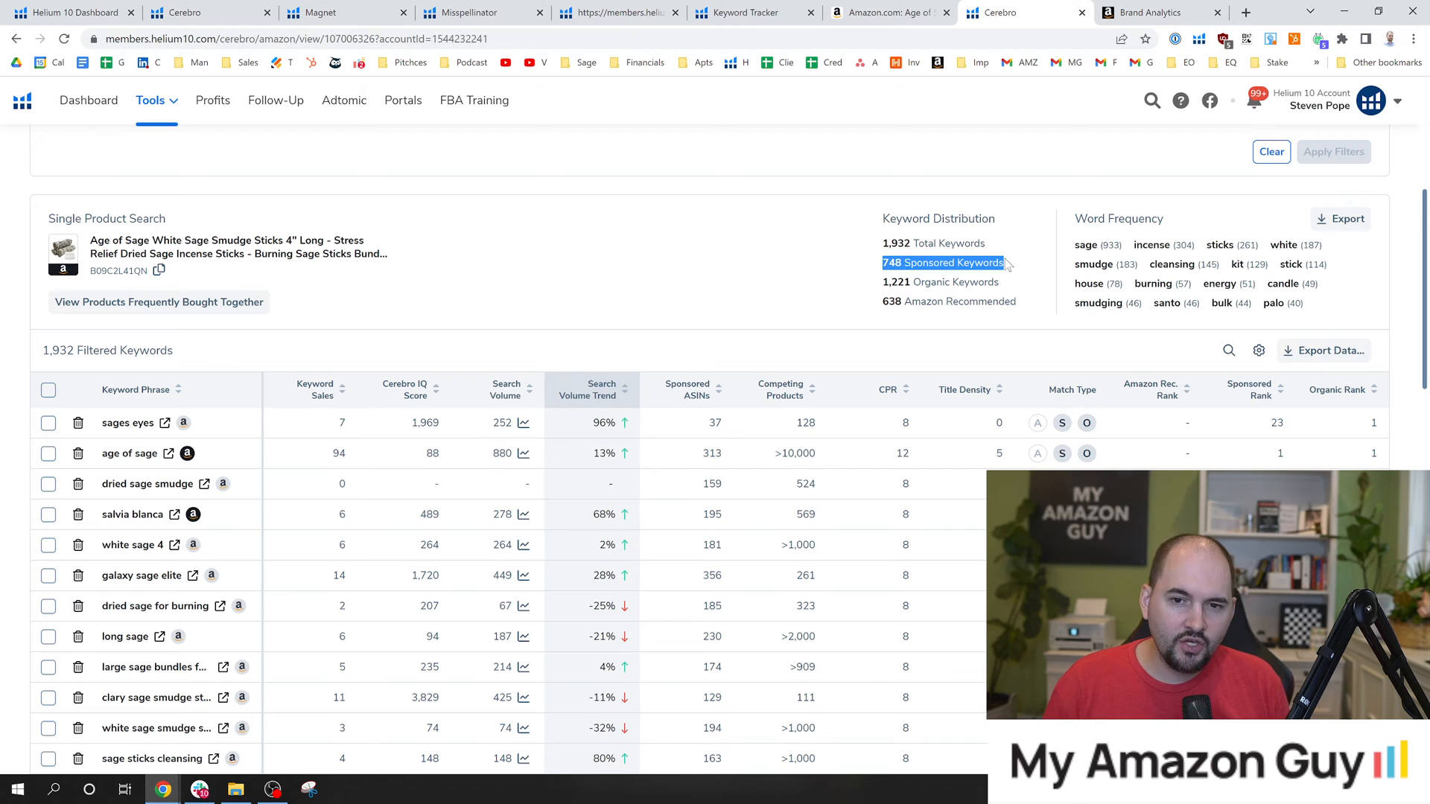
{"action": "left_click_drag", "start_coordinate": [883, 289], "coordinate": [1003, 286]}
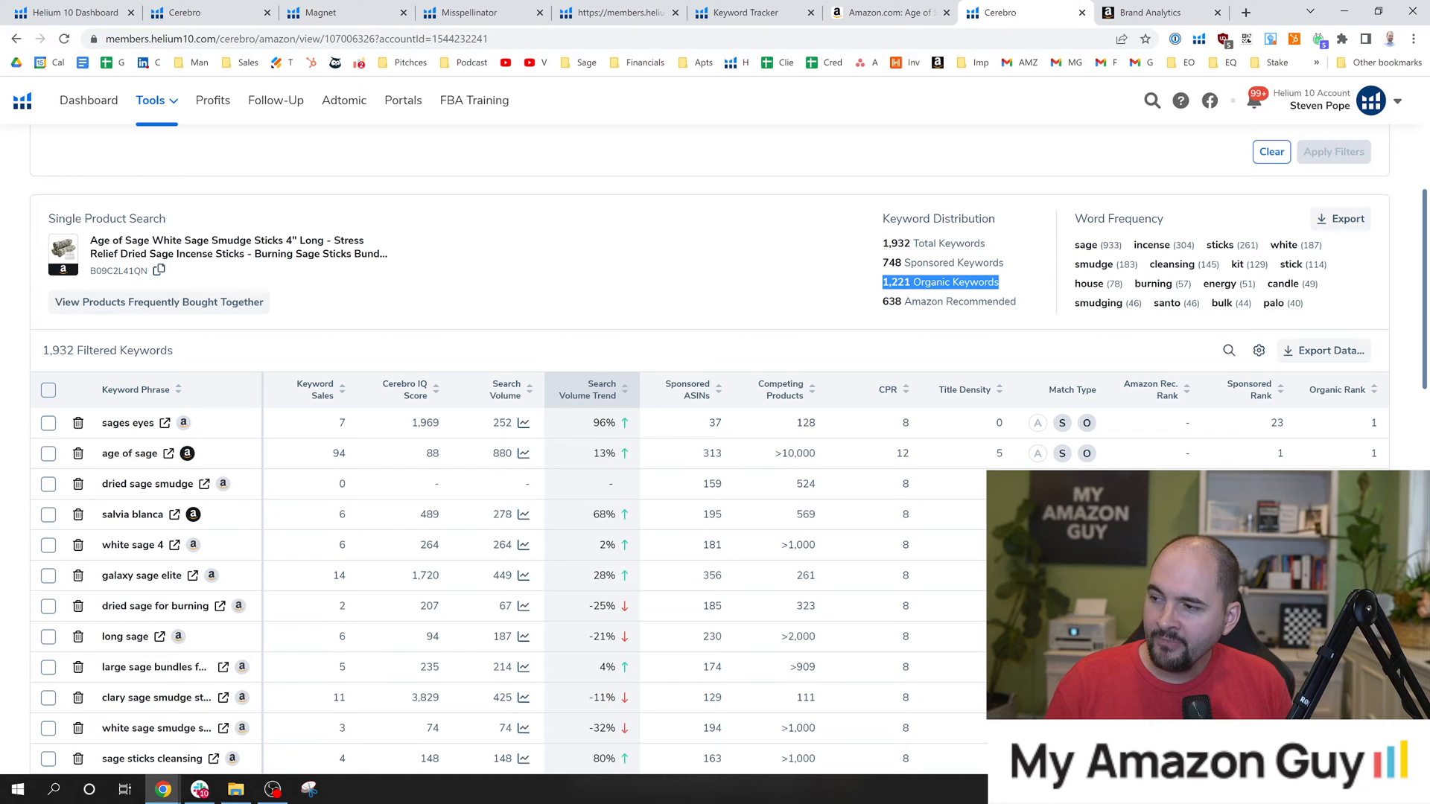
{"action": "left_click", "coordinate": [998, 286]}
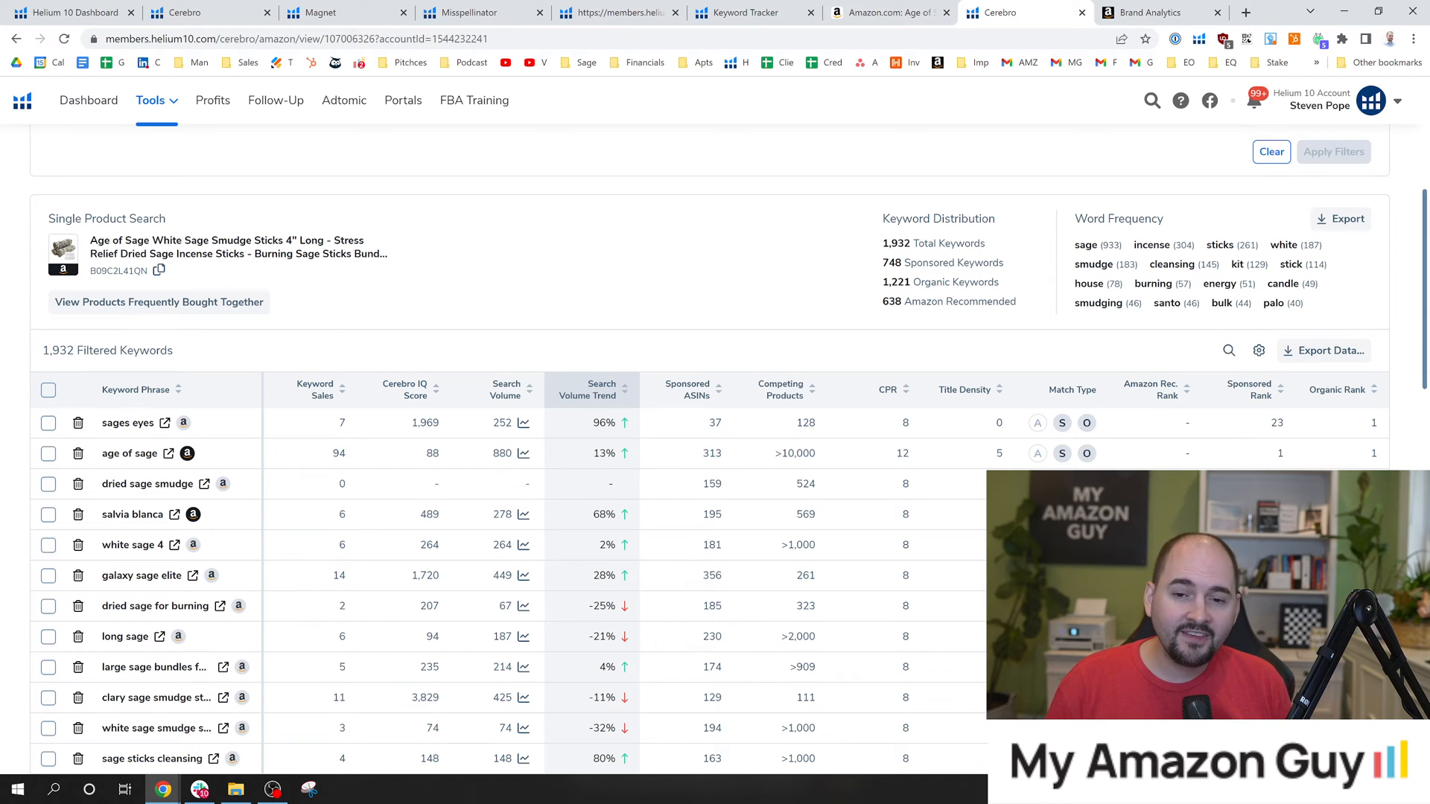
{"action": "left_click_drag", "start_coordinate": [885, 265], "coordinate": [980, 267]}
{"action": "left_click_drag", "start_coordinate": [864, 286], "coordinate": [965, 288]}
{"action": "left_click", "coordinate": [902, 265]}
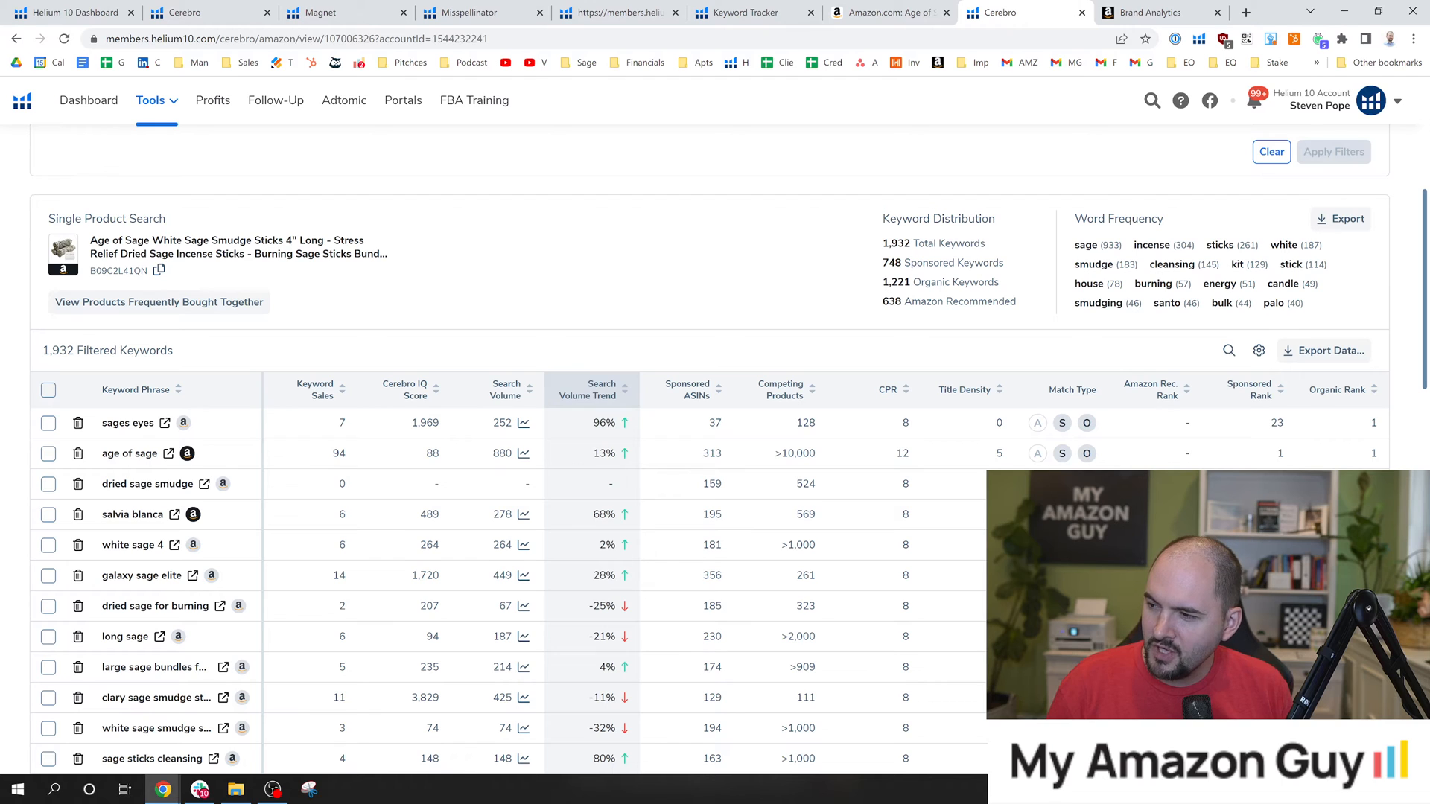
{"action": "left_click_drag", "start_coordinate": [884, 286], "coordinate": [914, 289]}
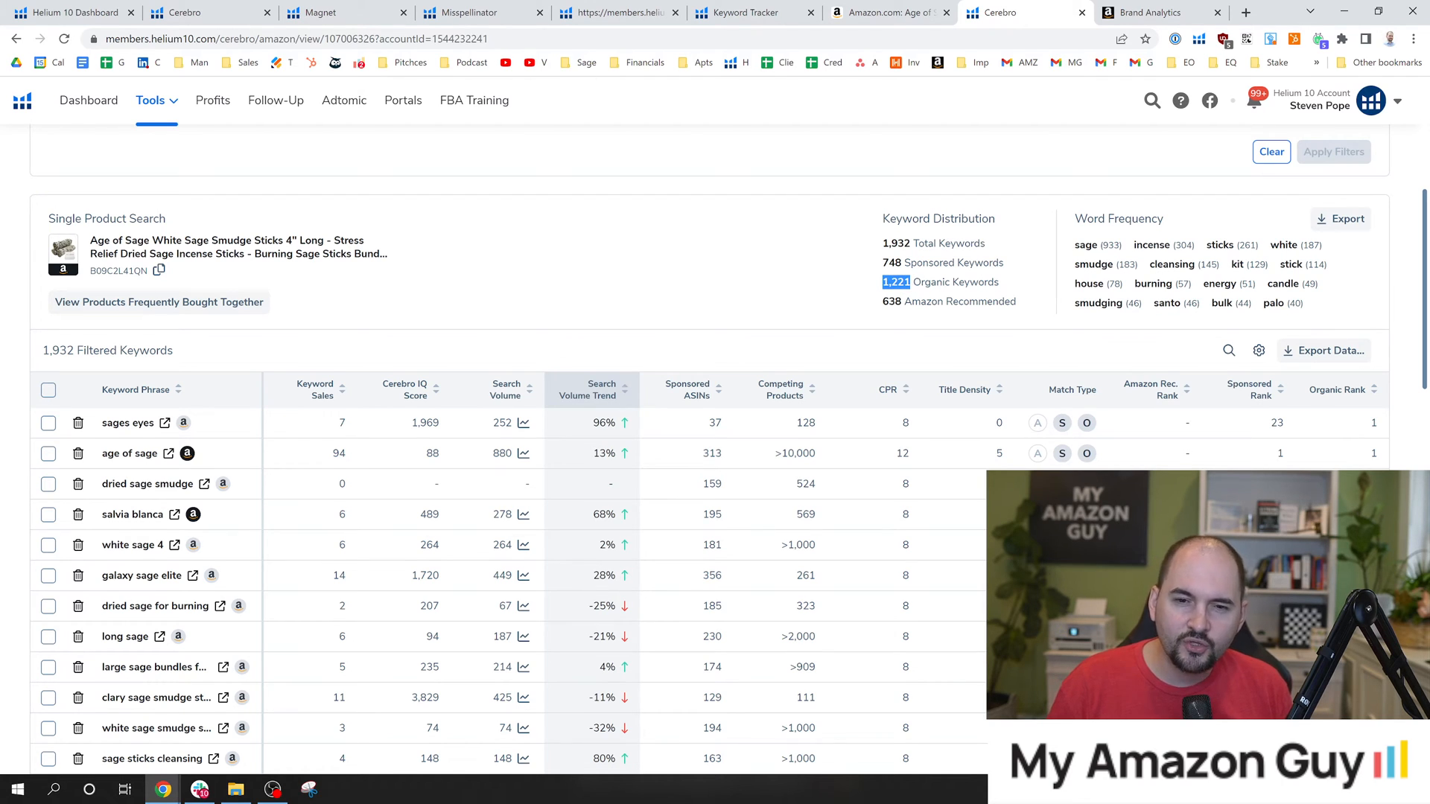
{"action": "left_click_drag", "start_coordinate": [882, 261], "coordinate": [1013, 287]}
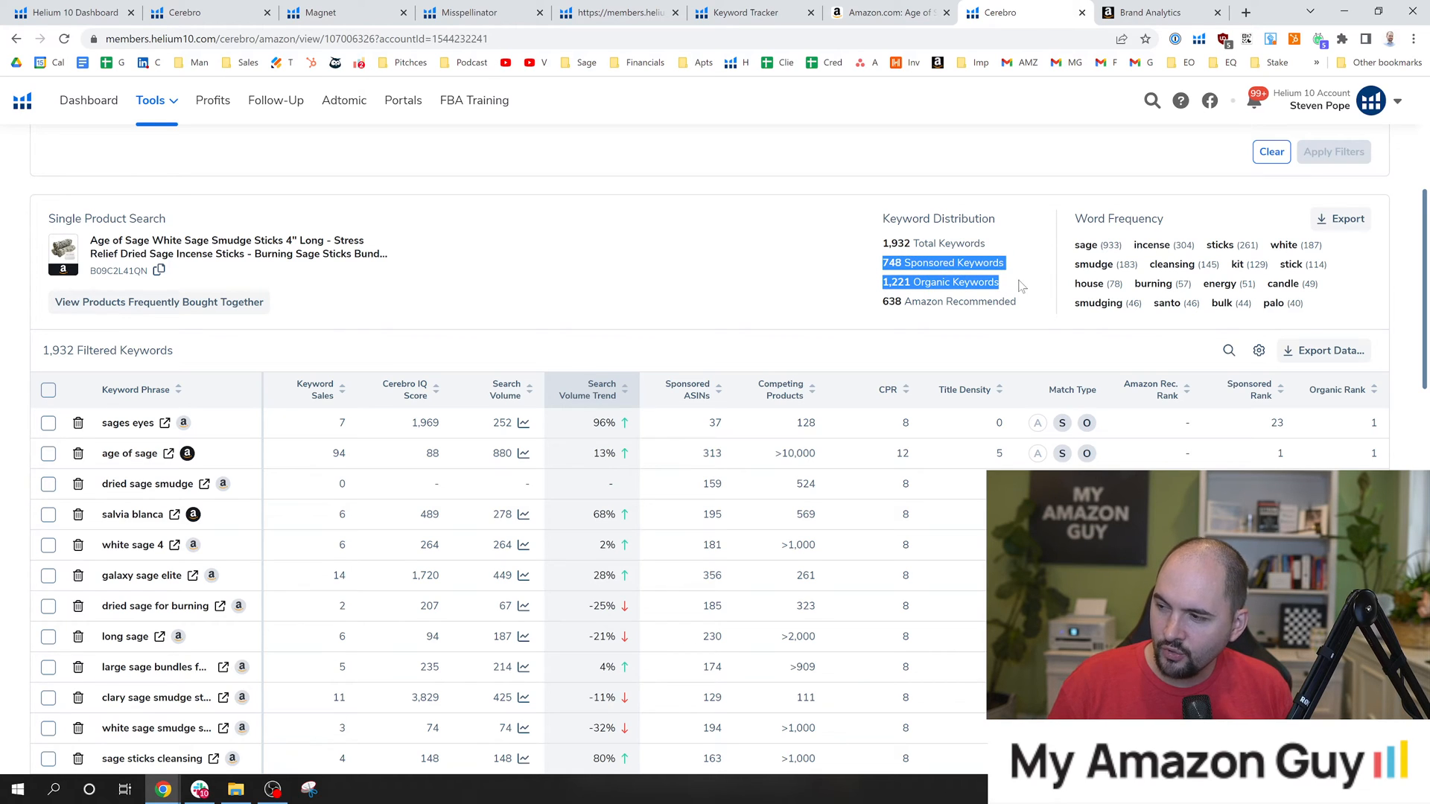
{"action": "left_click", "coordinate": [1002, 285]}
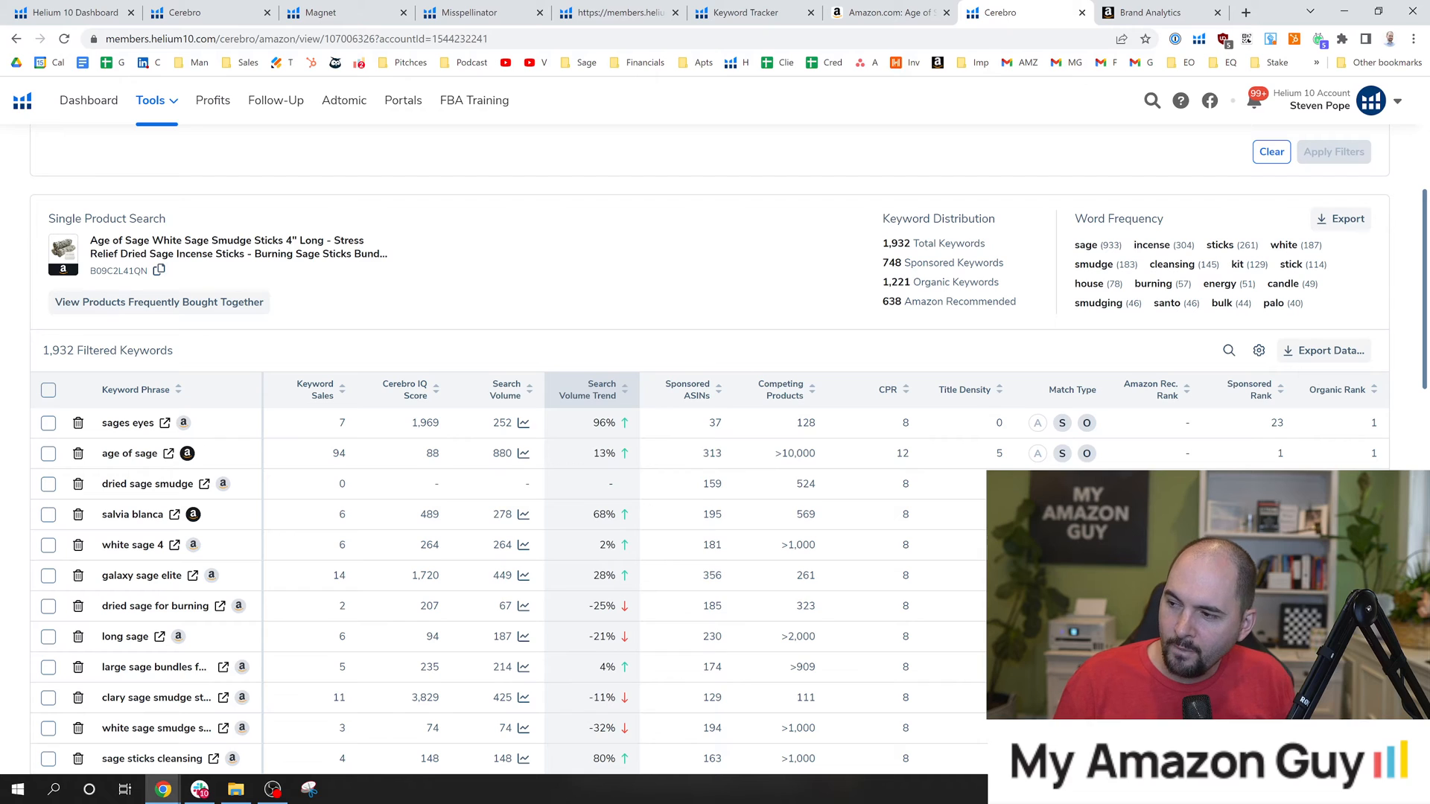
Highlight the organic and sponsored keyword counts in turn in the Cerebro Keyword Distribution summary.
{"action": "left_click_drag", "start_coordinate": [882, 263], "coordinate": [911, 289]}
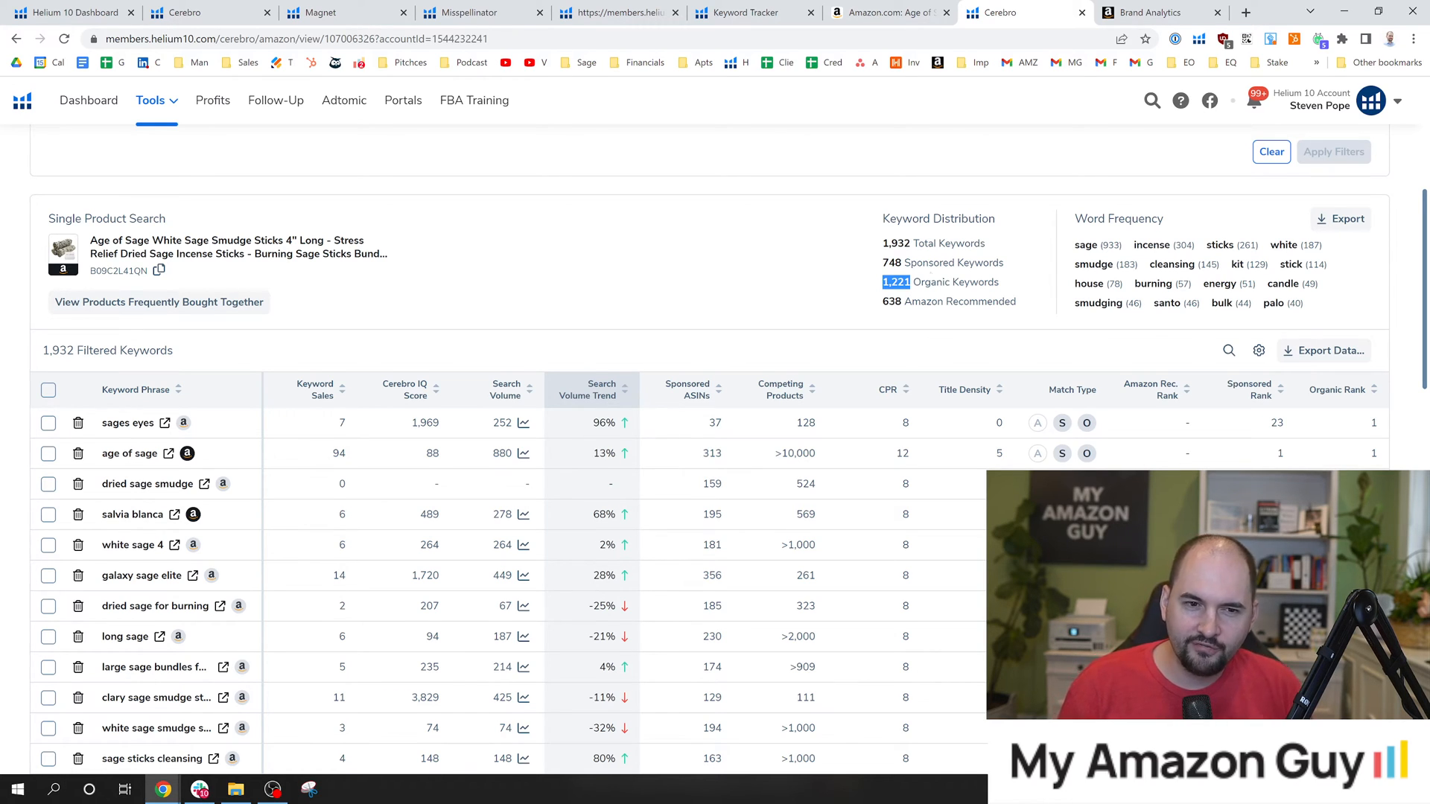
{"action": "left_click", "coordinate": [766, 295]}
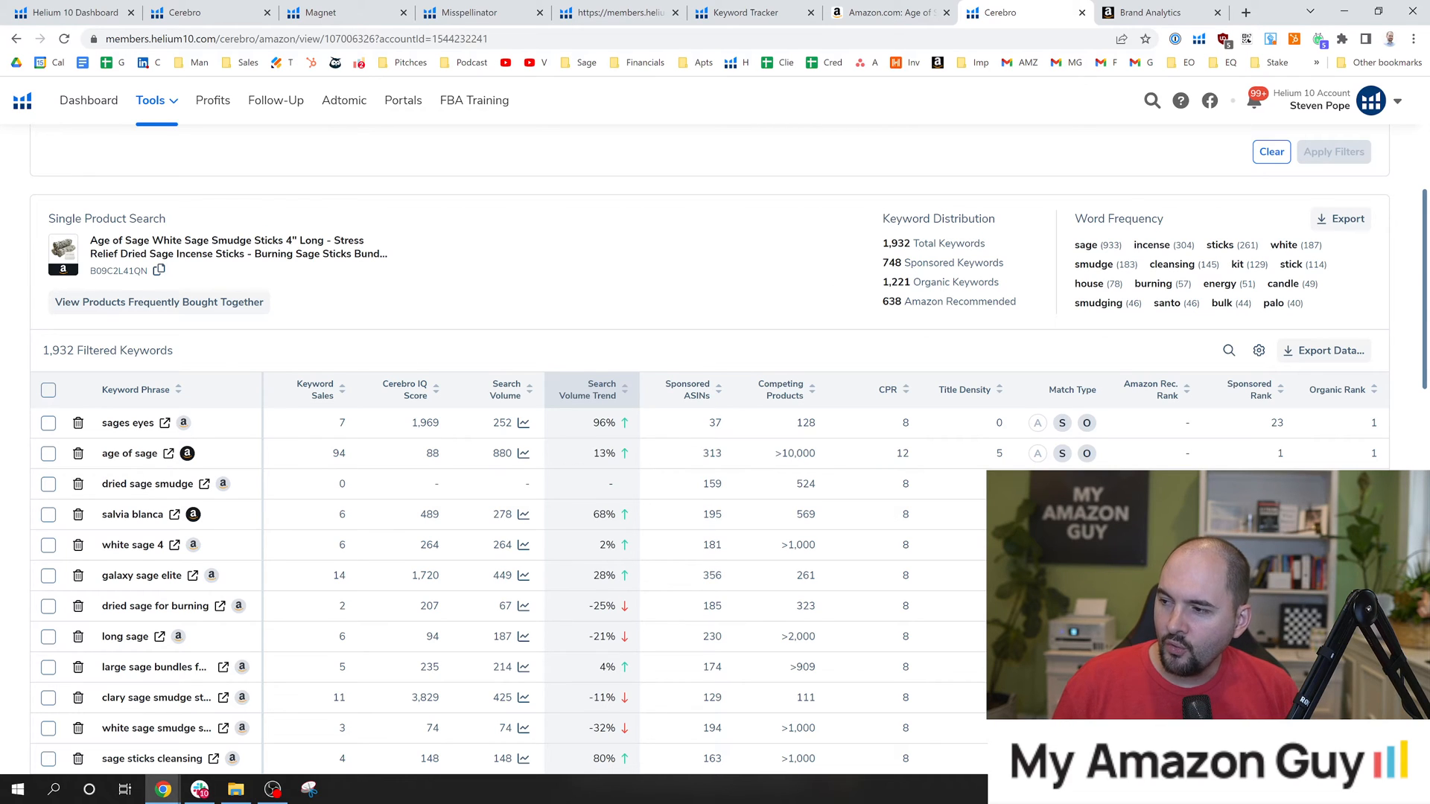
{"action": "left_click_drag", "start_coordinate": [883, 263], "coordinate": [907, 269]}
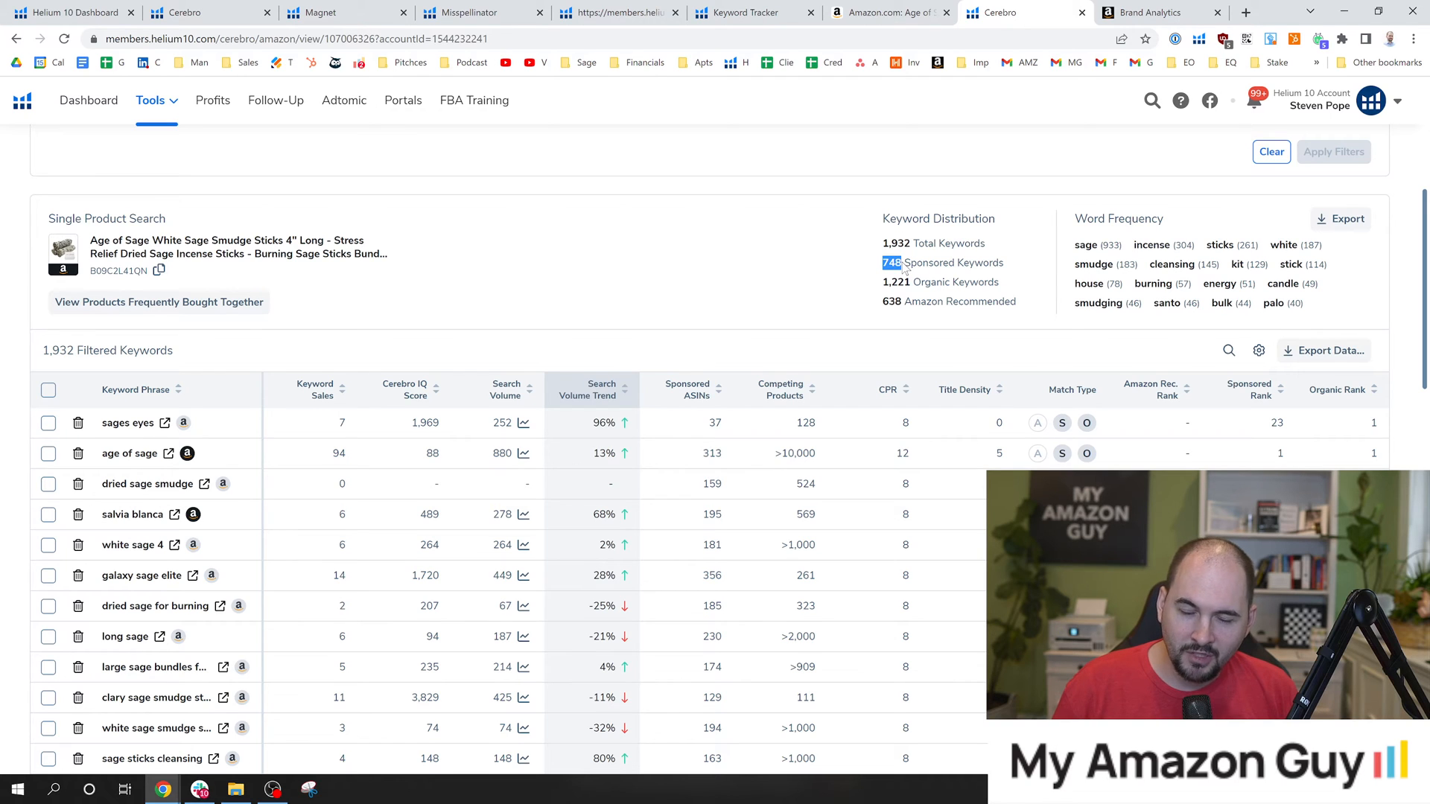
{"action": "left_click_drag", "start_coordinate": [873, 283], "coordinate": [898, 283]}
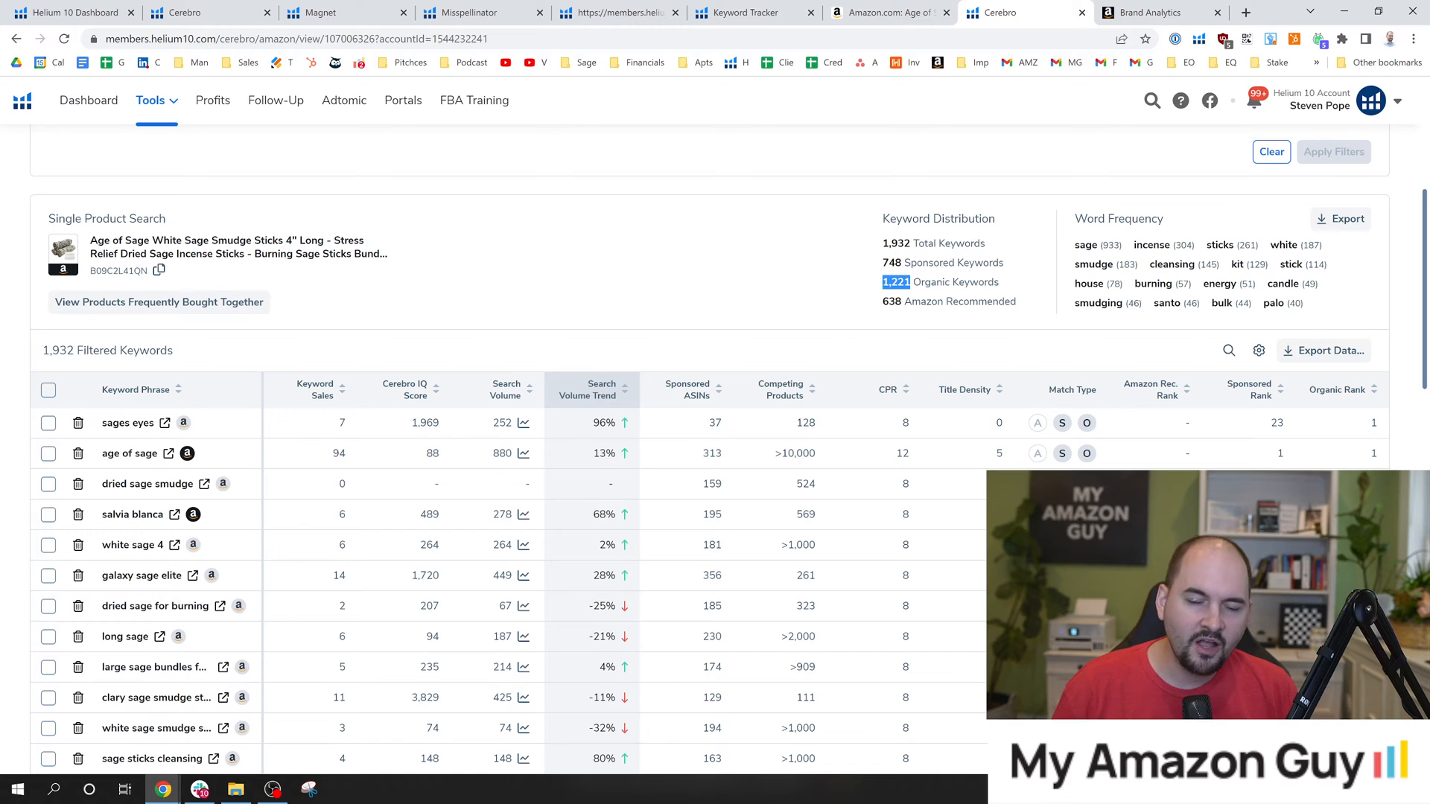
{"action": "left_click", "coordinate": [831, 274]}
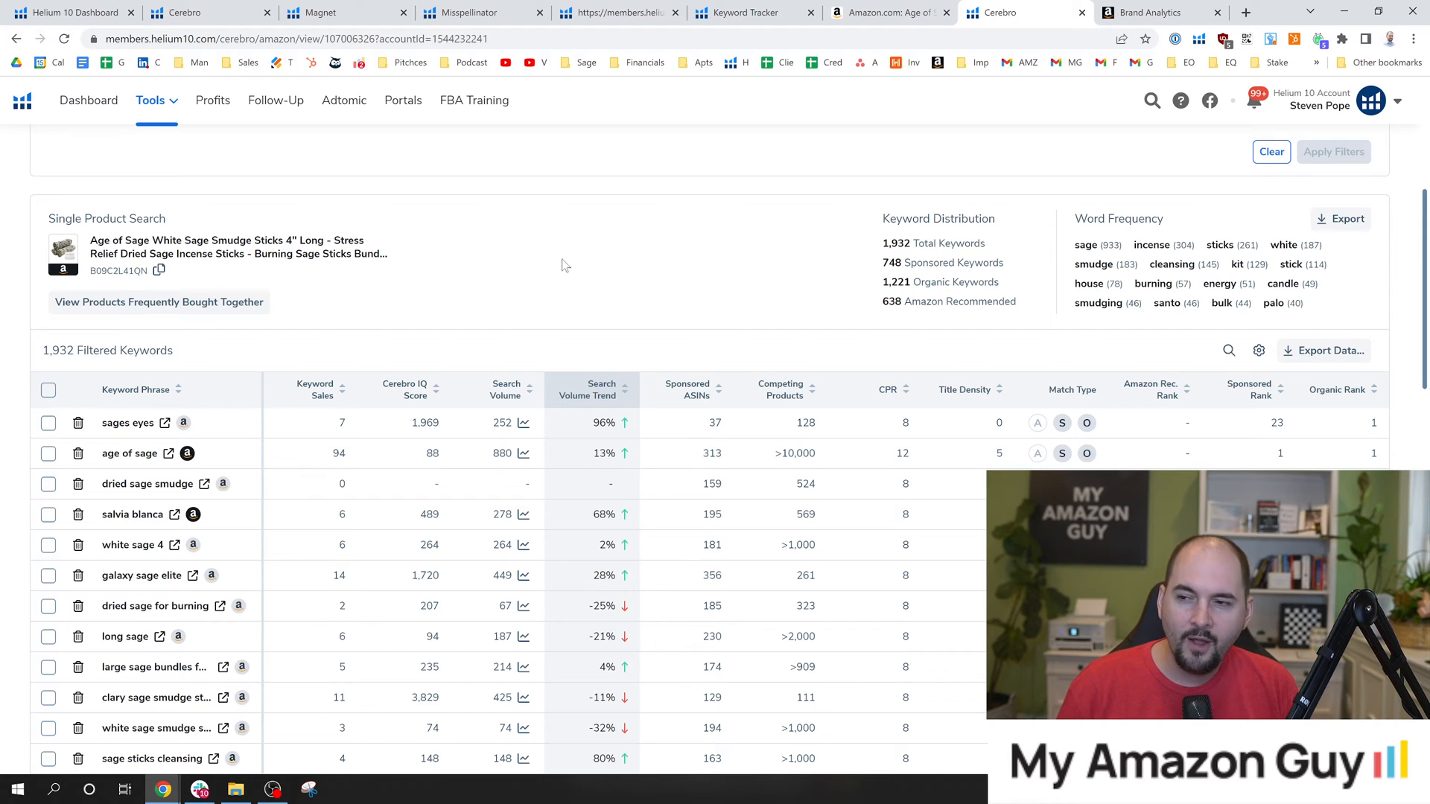
Switch to the Age of Sage smudge sticks listing on Amazon and examine its full product title.
{"action": "left_click", "coordinate": [864, 13]}
{"action": "scroll", "coordinate": [933, 430], "scroll_direction": "up", "scroll_amount": 10}
{"action": "scroll", "coordinate": [933, 430], "scroll_direction": "up", "scroll_amount": 4}
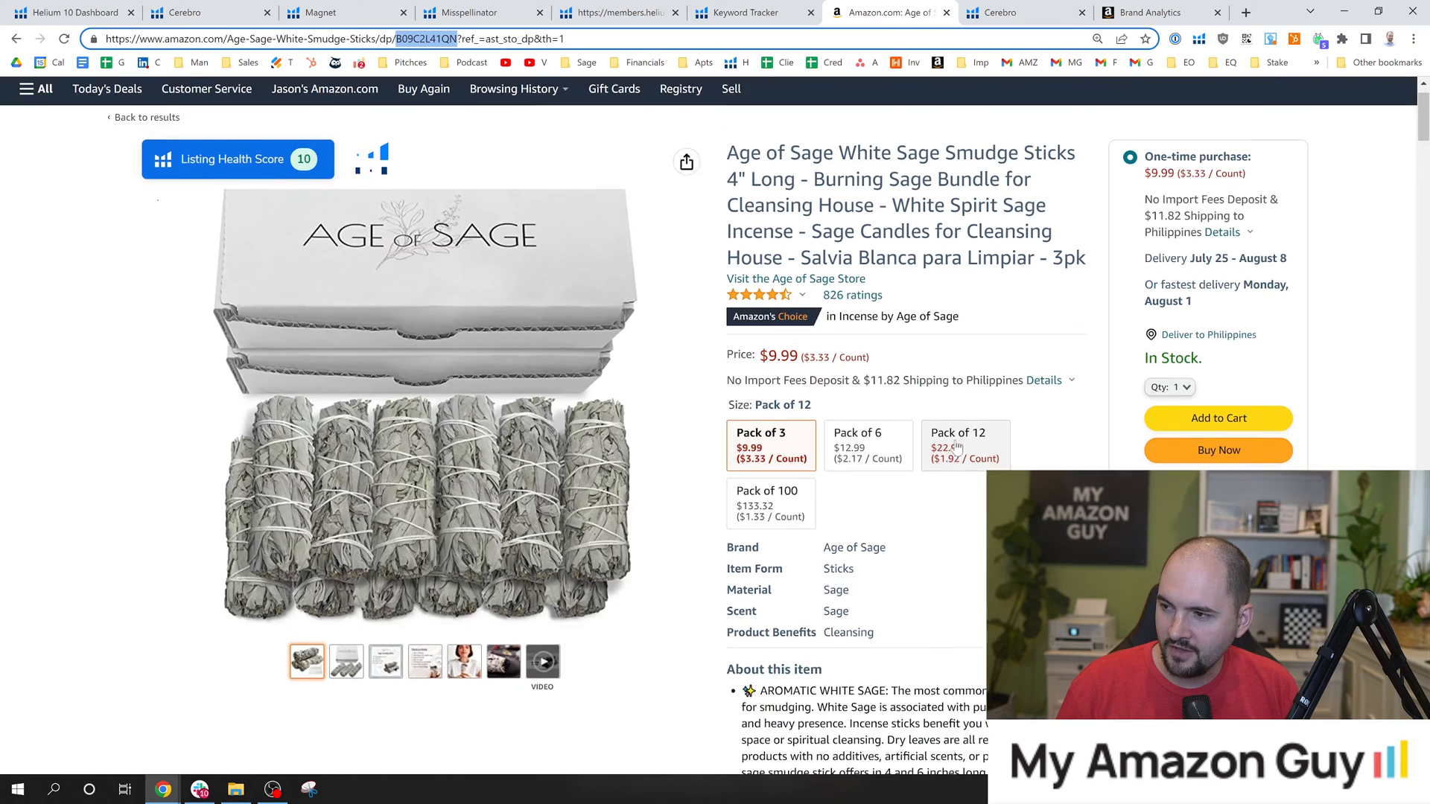
{"action": "left_click_drag", "start_coordinate": [727, 205], "coordinate": [1086, 311]}
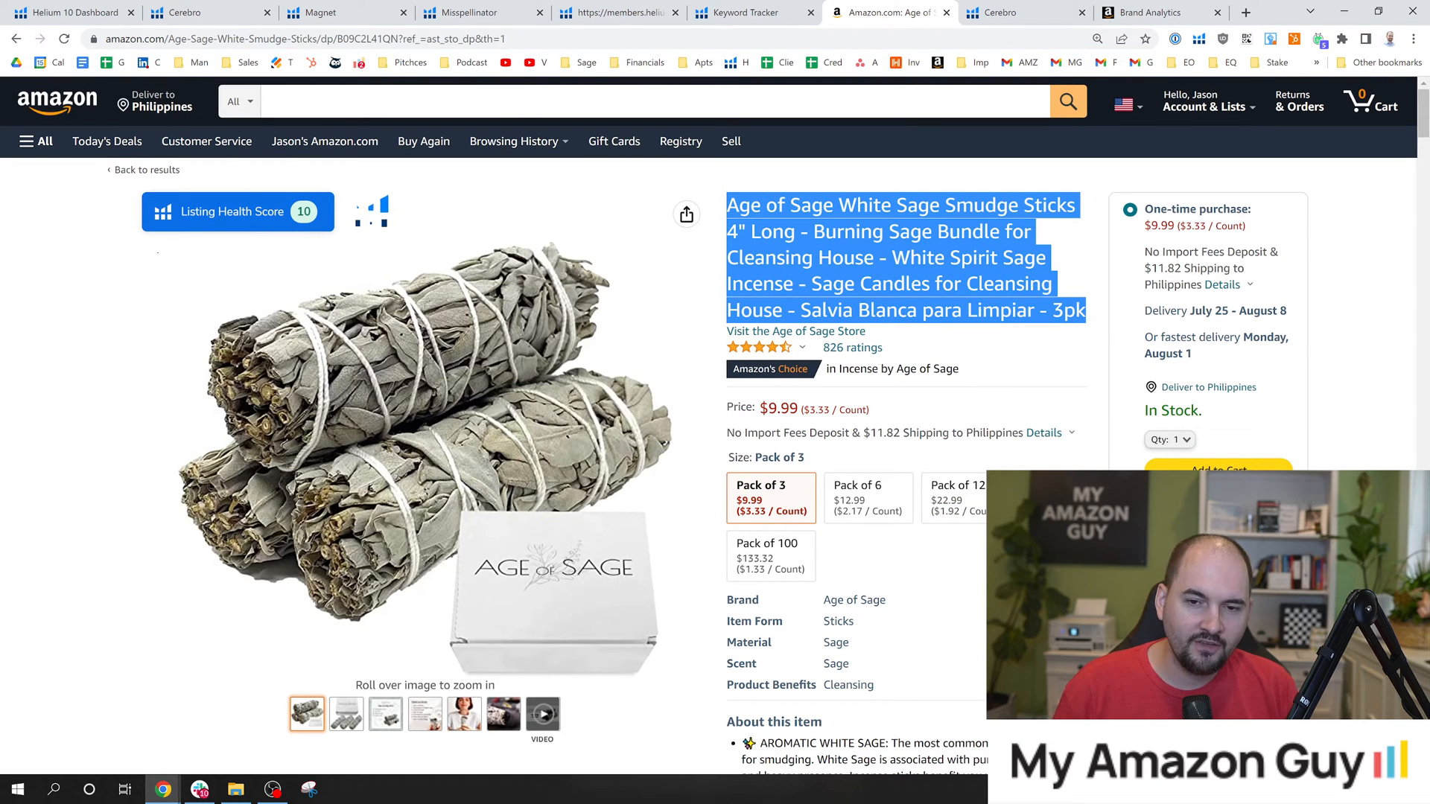
{"action": "left_click", "coordinate": [1086, 310]}
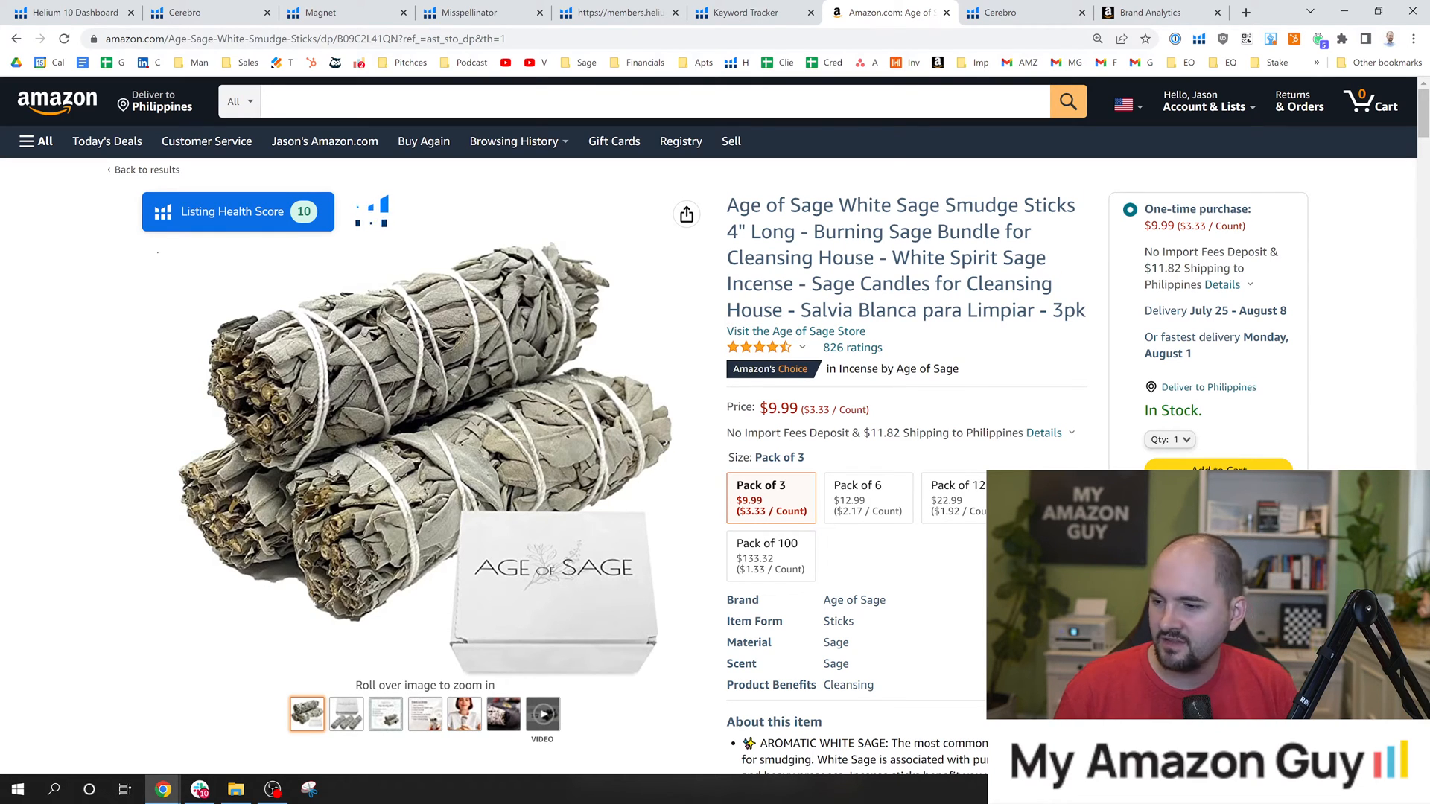
Examine the bullet points under About this item, the pack sizes and the main image on the listing.
{"action": "scroll", "coordinate": [1019, 316], "scroll_direction": "down", "scroll_amount": 2}
{"action": "scroll", "coordinate": [1019, 320], "scroll_direction": "down", "scroll_amount": 3}
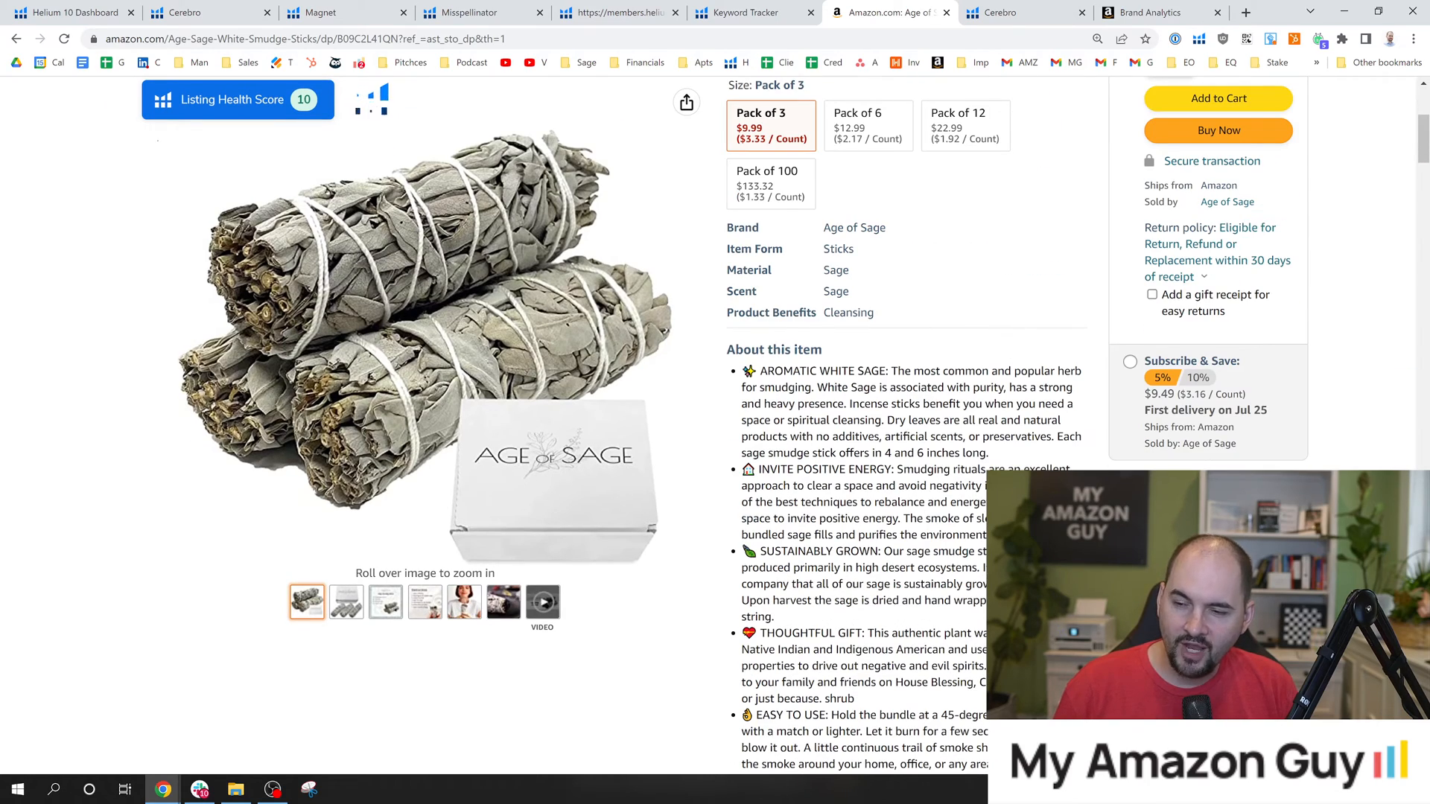
{"action": "mouse_move", "coordinate": [442, 364]}
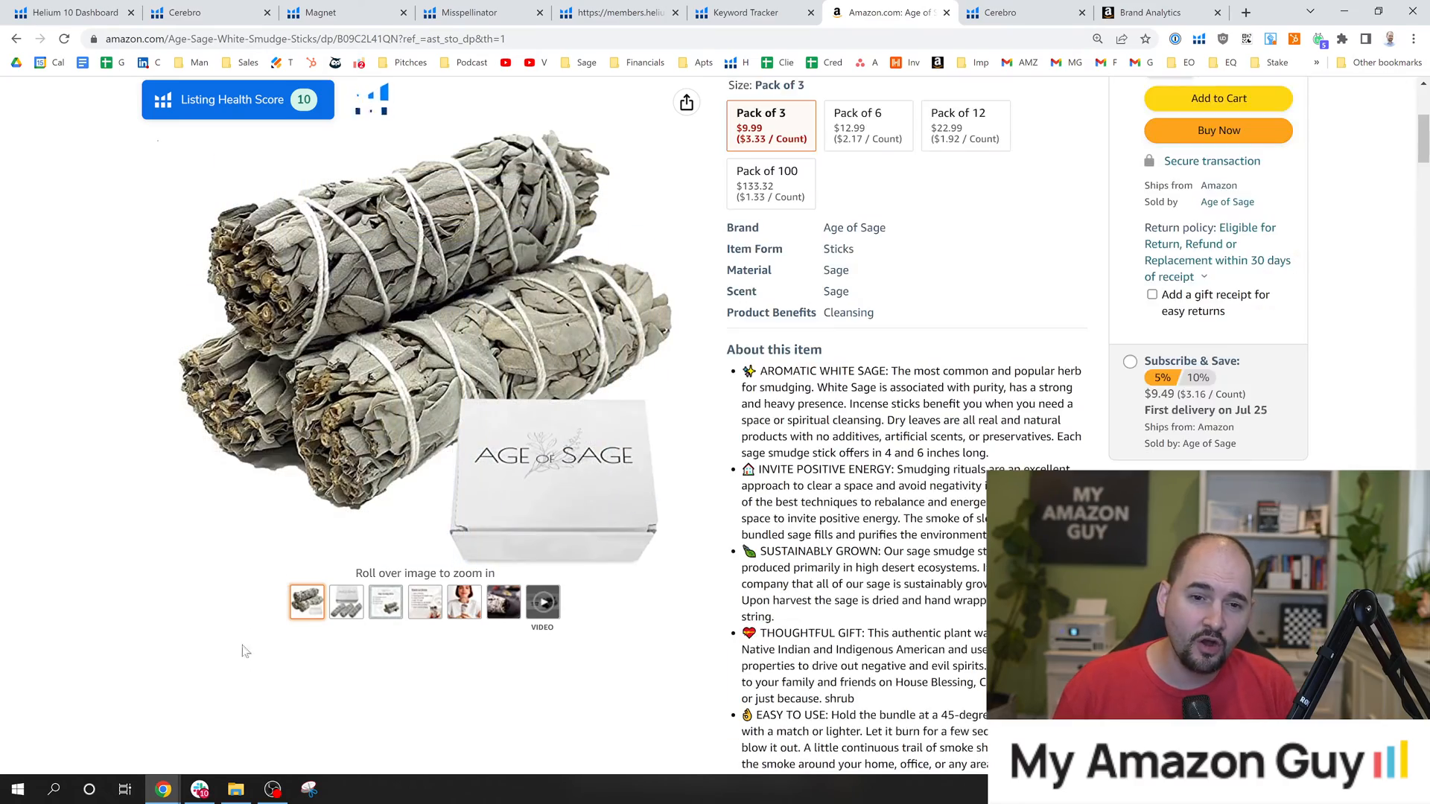
{"action": "scroll", "coordinate": [665, 698], "scroll_direction": "up", "scroll_amount": 2}
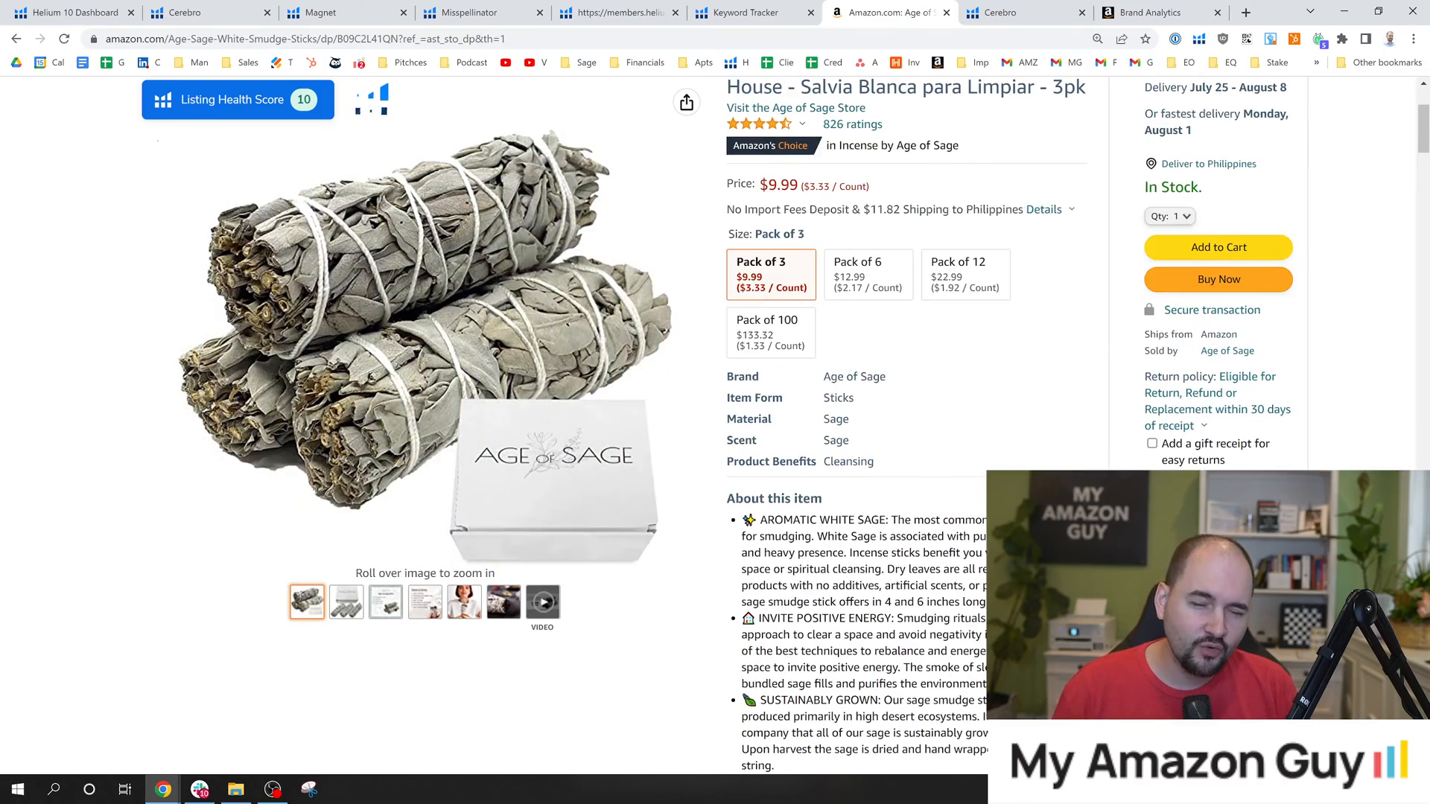
{"action": "mouse_move", "coordinate": [534, 429]}
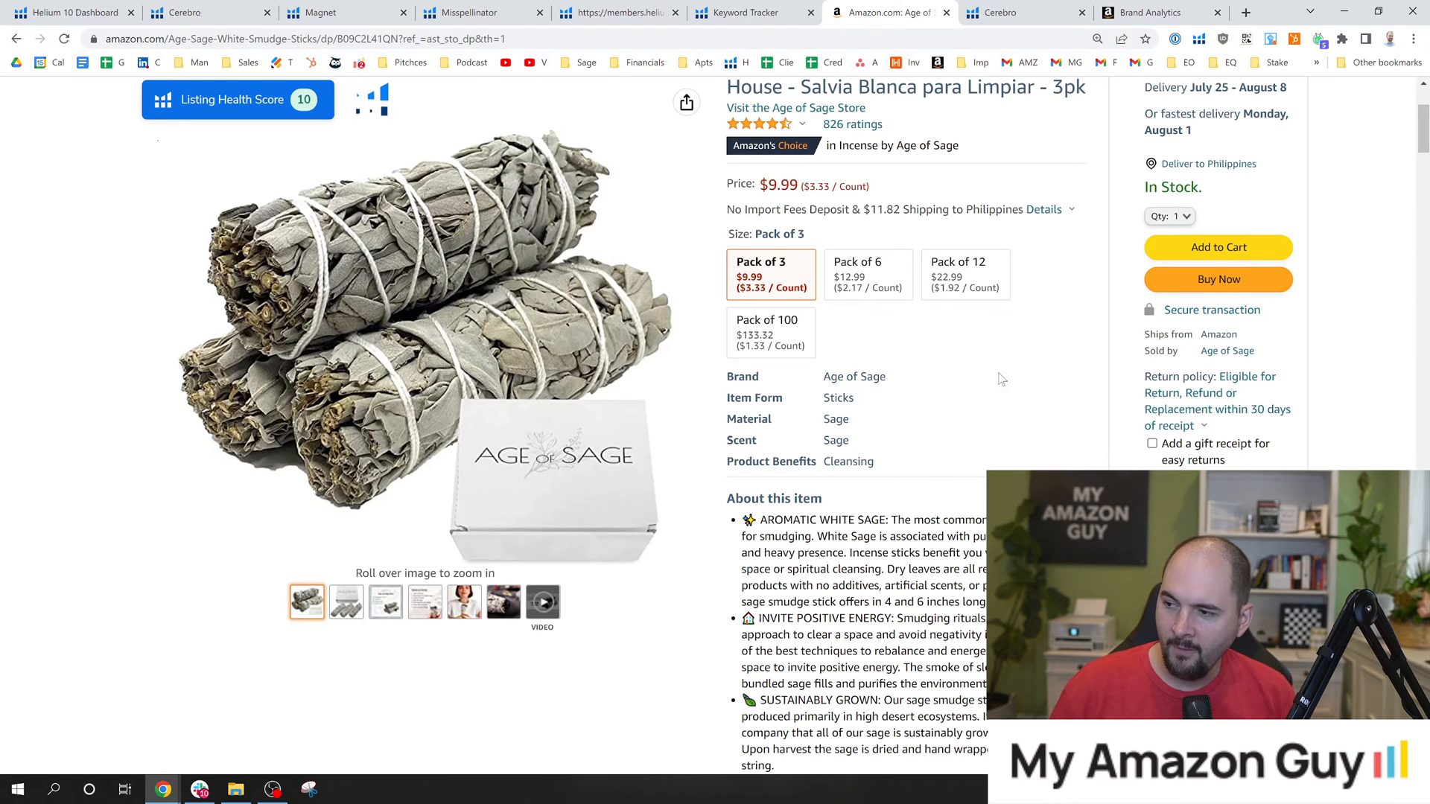
{"action": "scroll", "coordinate": [1065, 400], "scroll_direction": "up", "scroll_amount": 1}
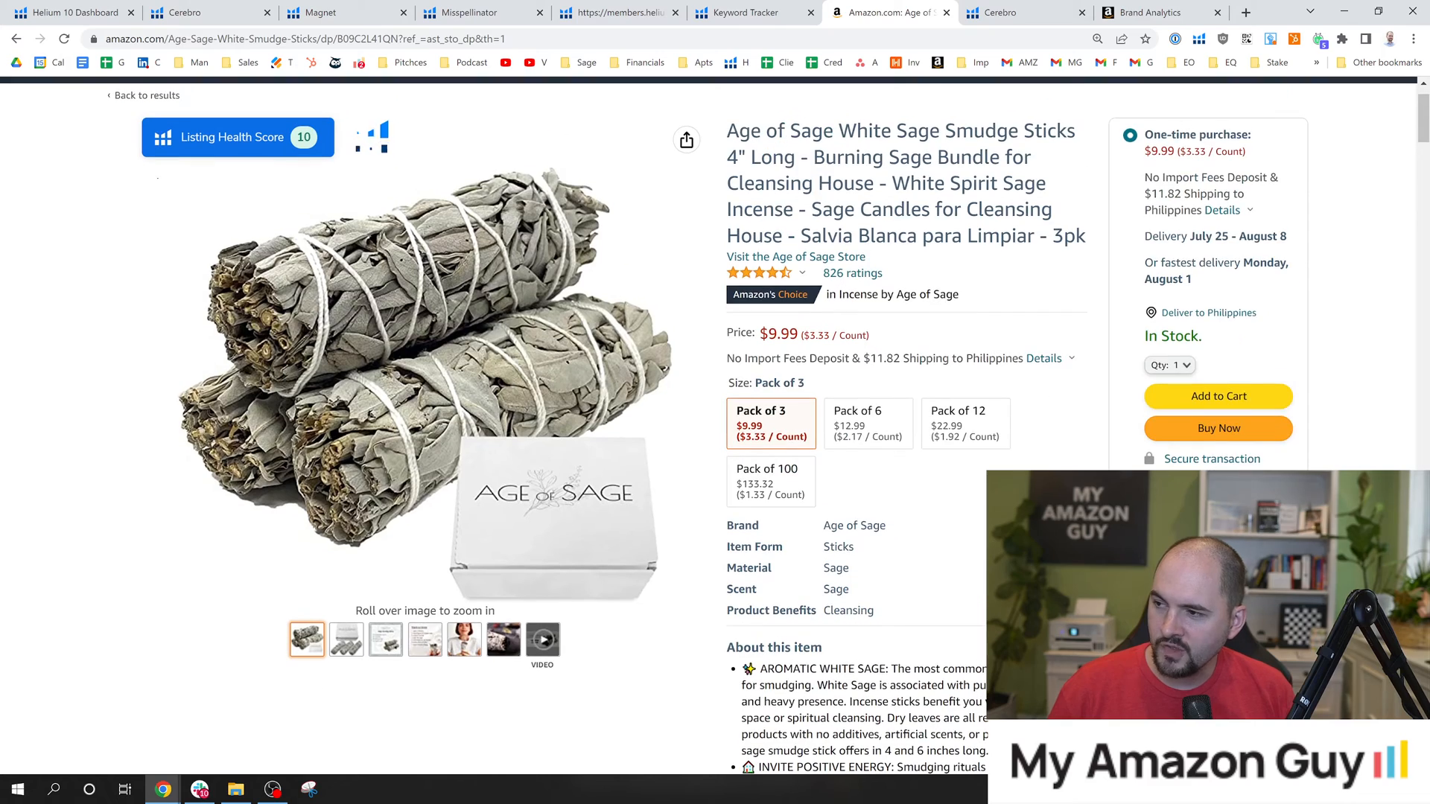
{"action": "mouse_move", "coordinate": [436, 298]}
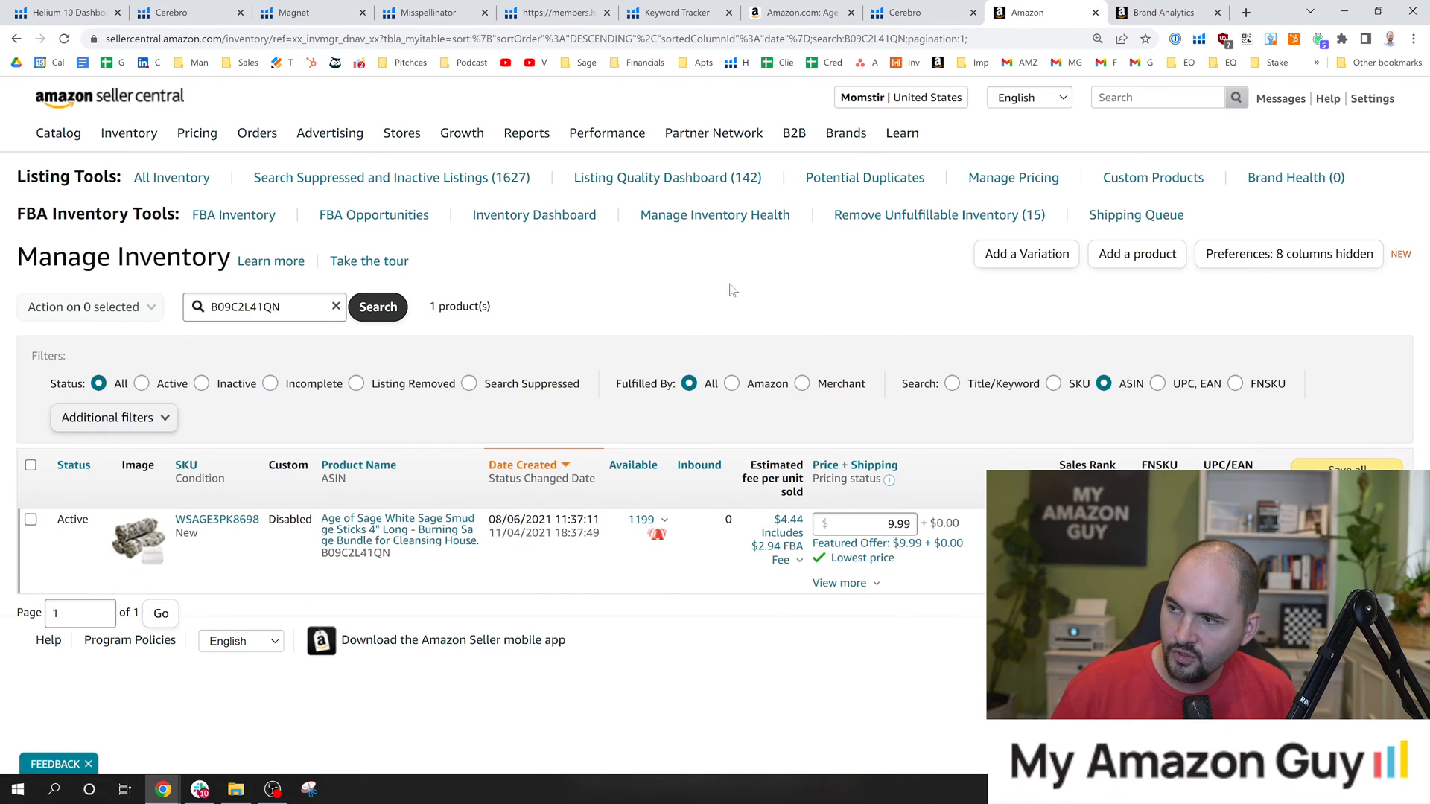
In Seller Central's Manage Inventory, check the searched ASIN B09C2L41QN and the product's sales rank.
{"action": "mouse_move", "coordinate": [122, 131]}
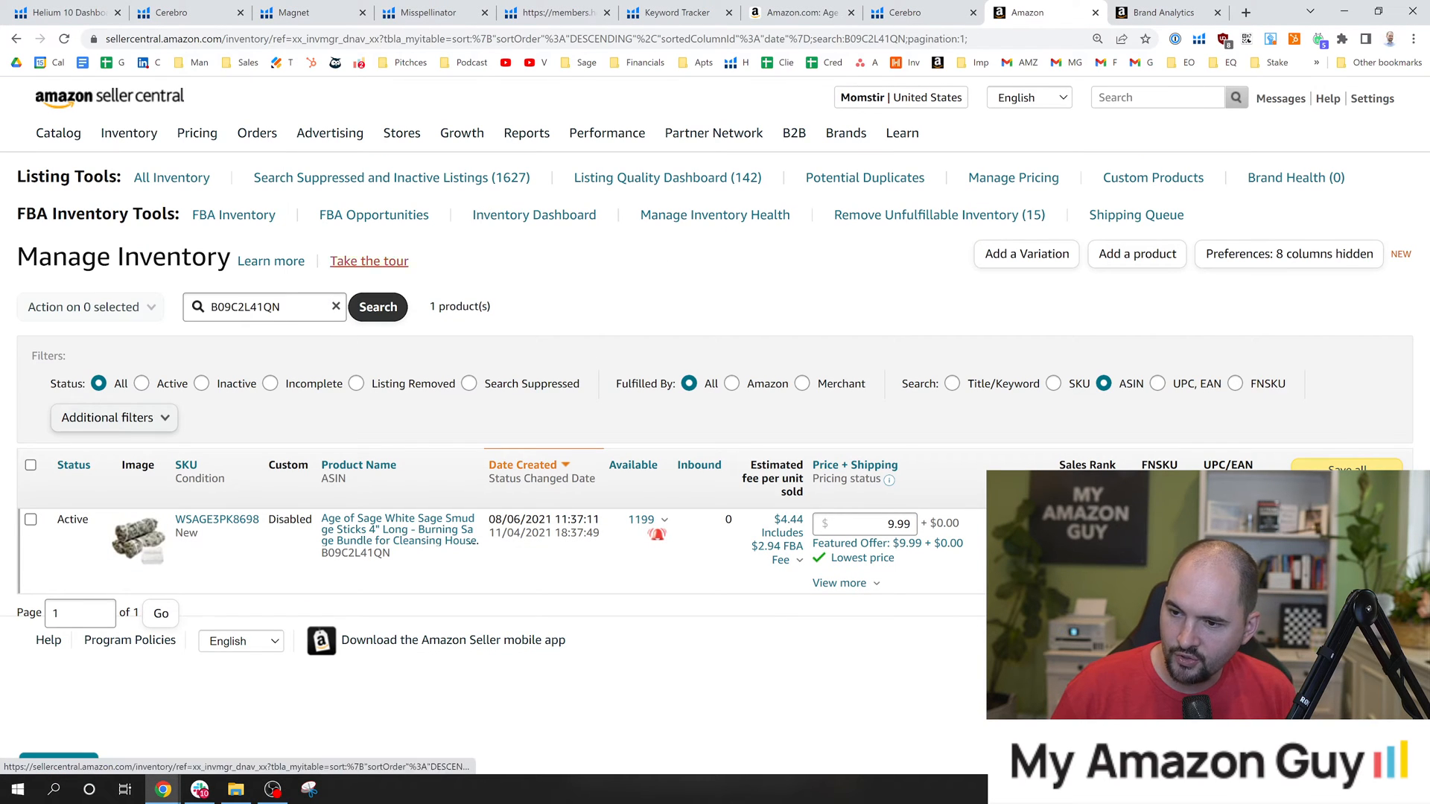
{"action": "left_click_drag", "start_coordinate": [280, 307], "coordinate": [169, 309]}
{"action": "left_click", "coordinate": [603, 350]}
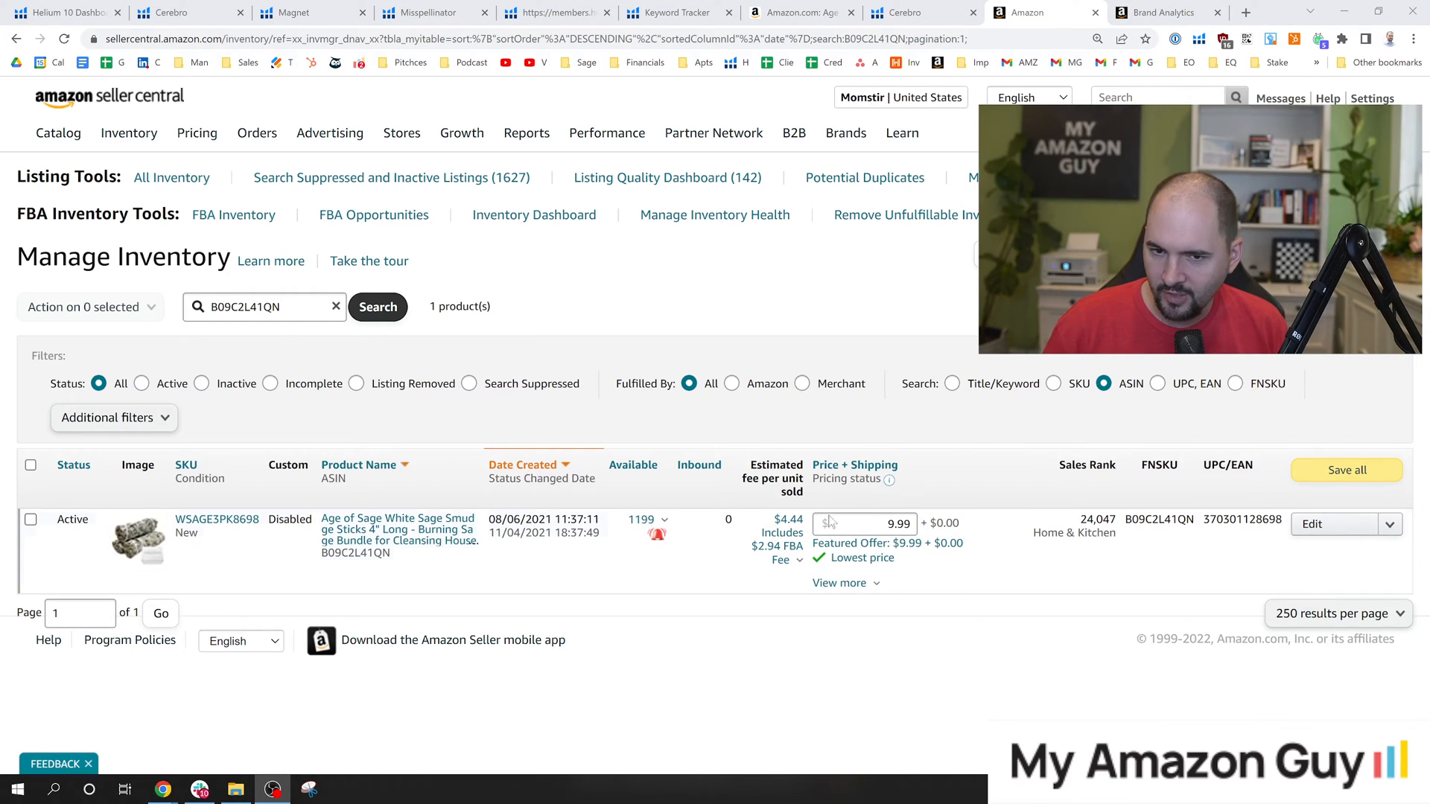
{"action": "left_click_drag", "start_coordinate": [1080, 519], "coordinate": [1117, 523]}
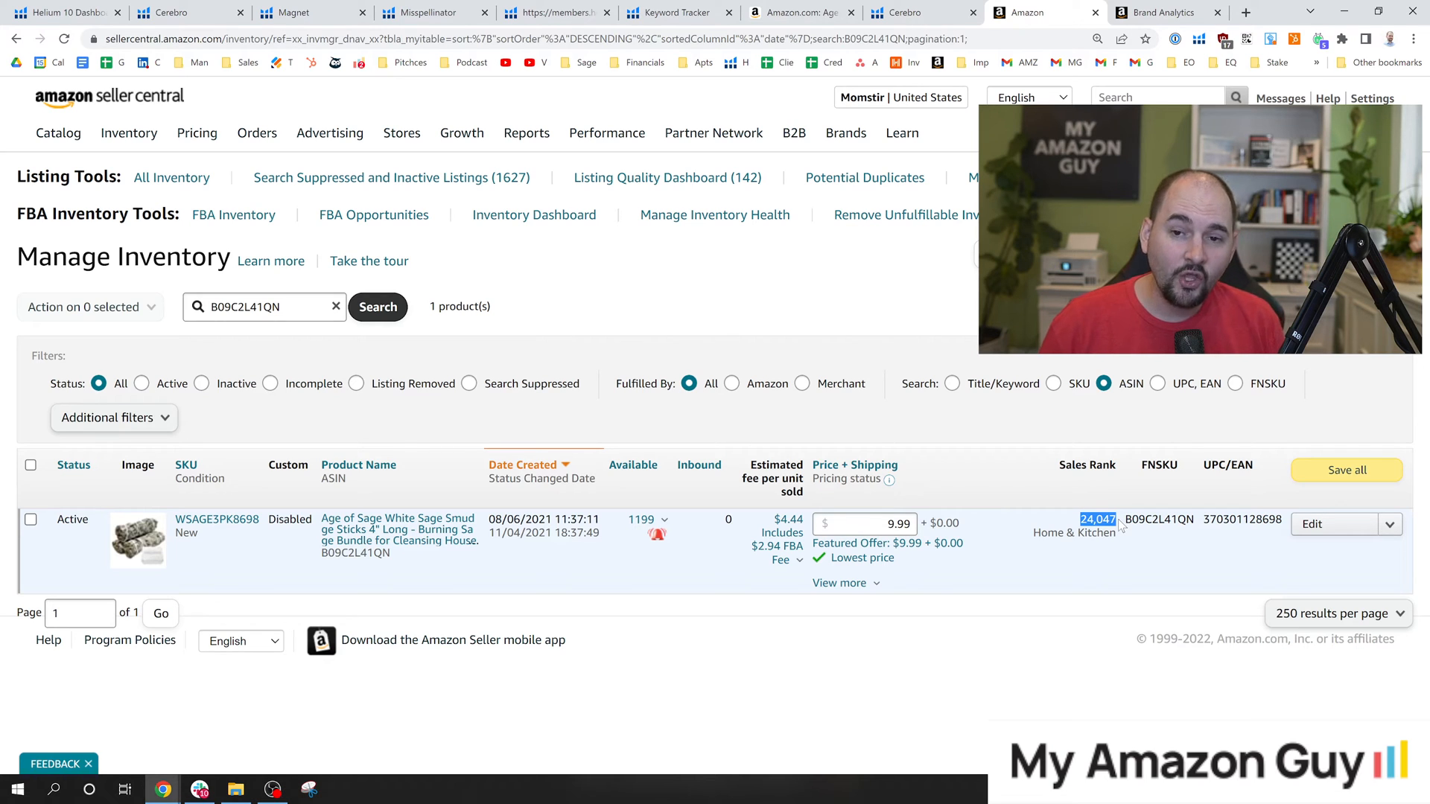
{"action": "left_click", "coordinate": [1174, 558]}
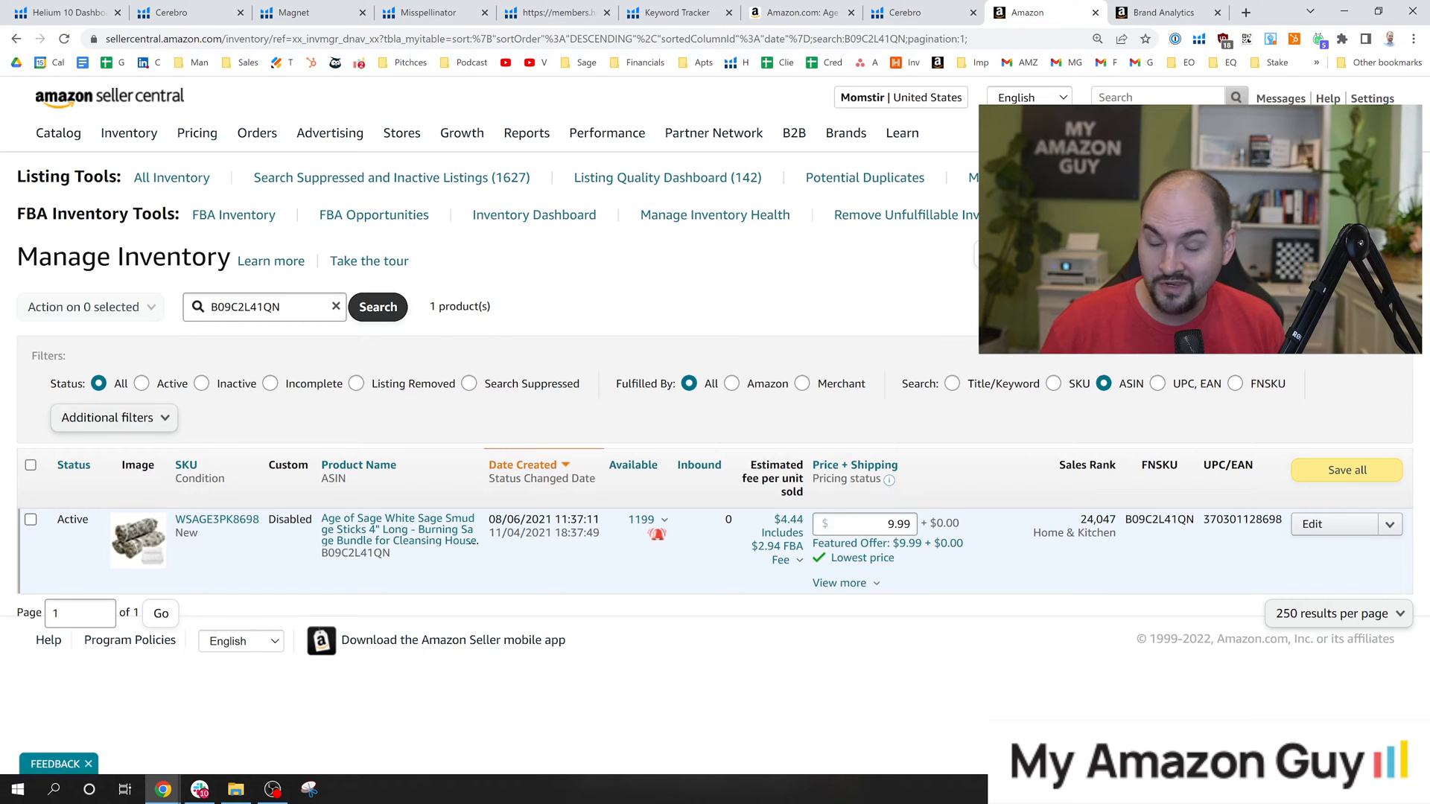
Open the white sage smudge sticks listing for editing and look through its Offer and Product Identity sections.
{"action": "left_click", "coordinate": [1313, 534]}
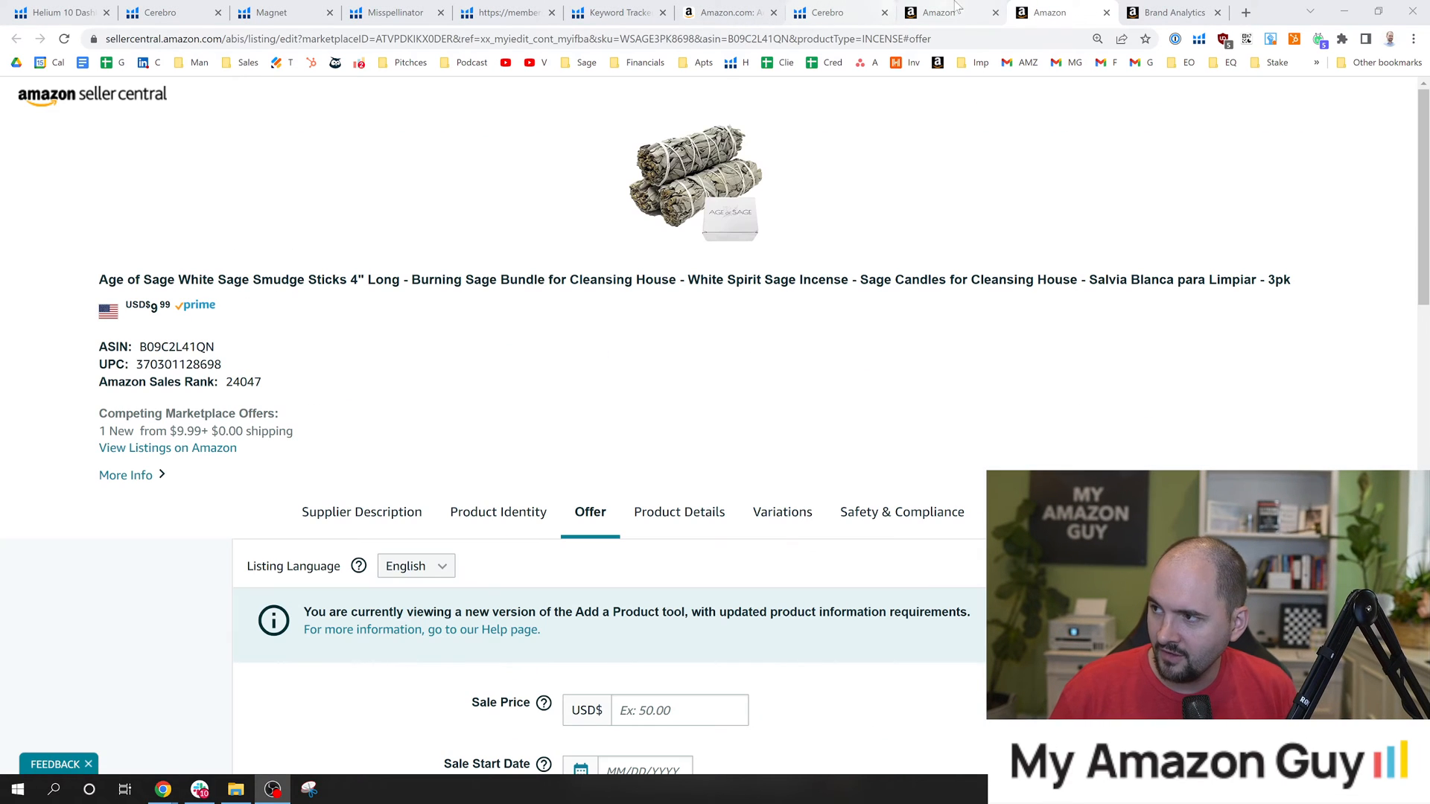
{"action": "scroll", "coordinate": [420, 452], "scroll_direction": "down", "scroll_amount": 5}
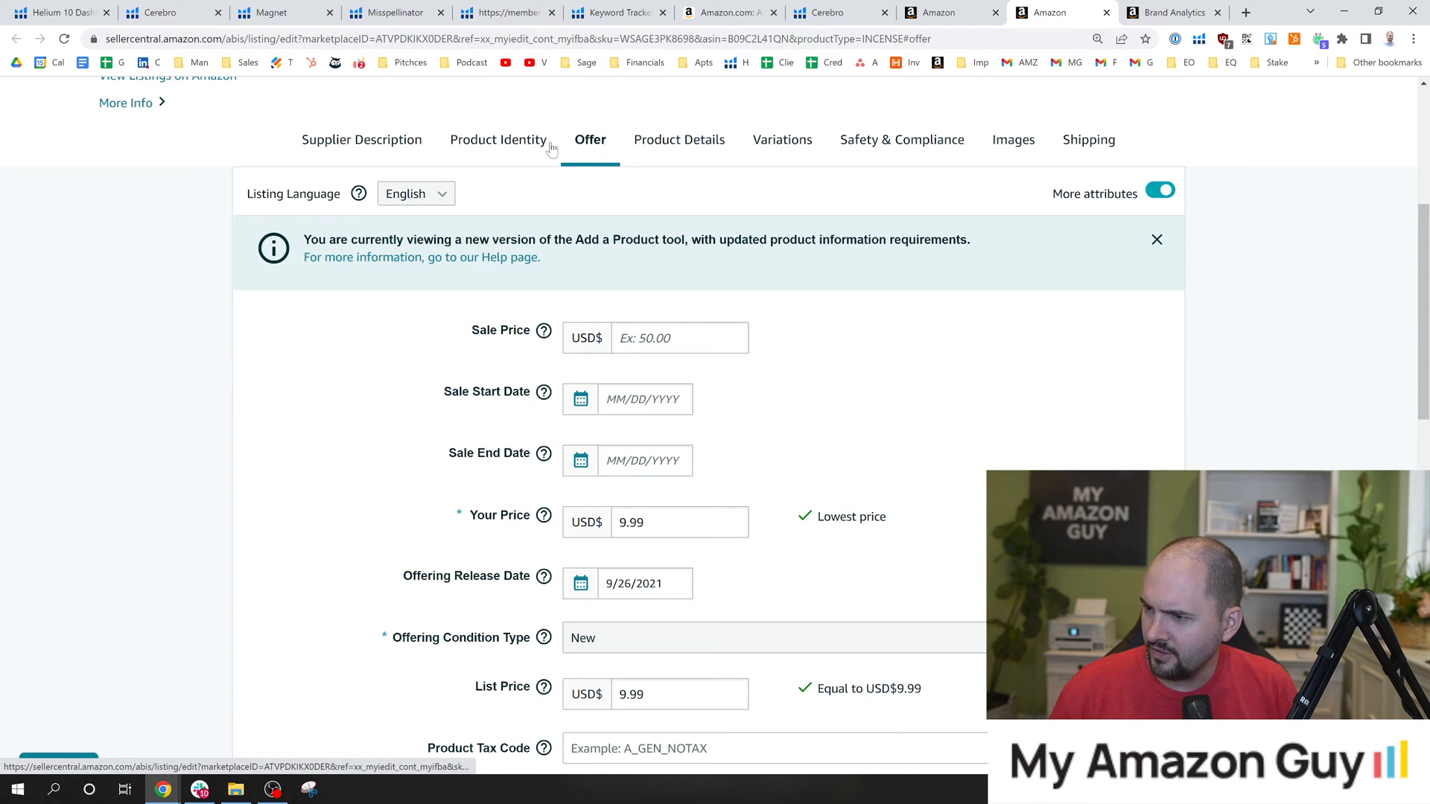
{"action": "scroll", "coordinate": [892, 283], "scroll_direction": "up", "scroll_amount": 1}
{"action": "left_click", "coordinate": [499, 213]}
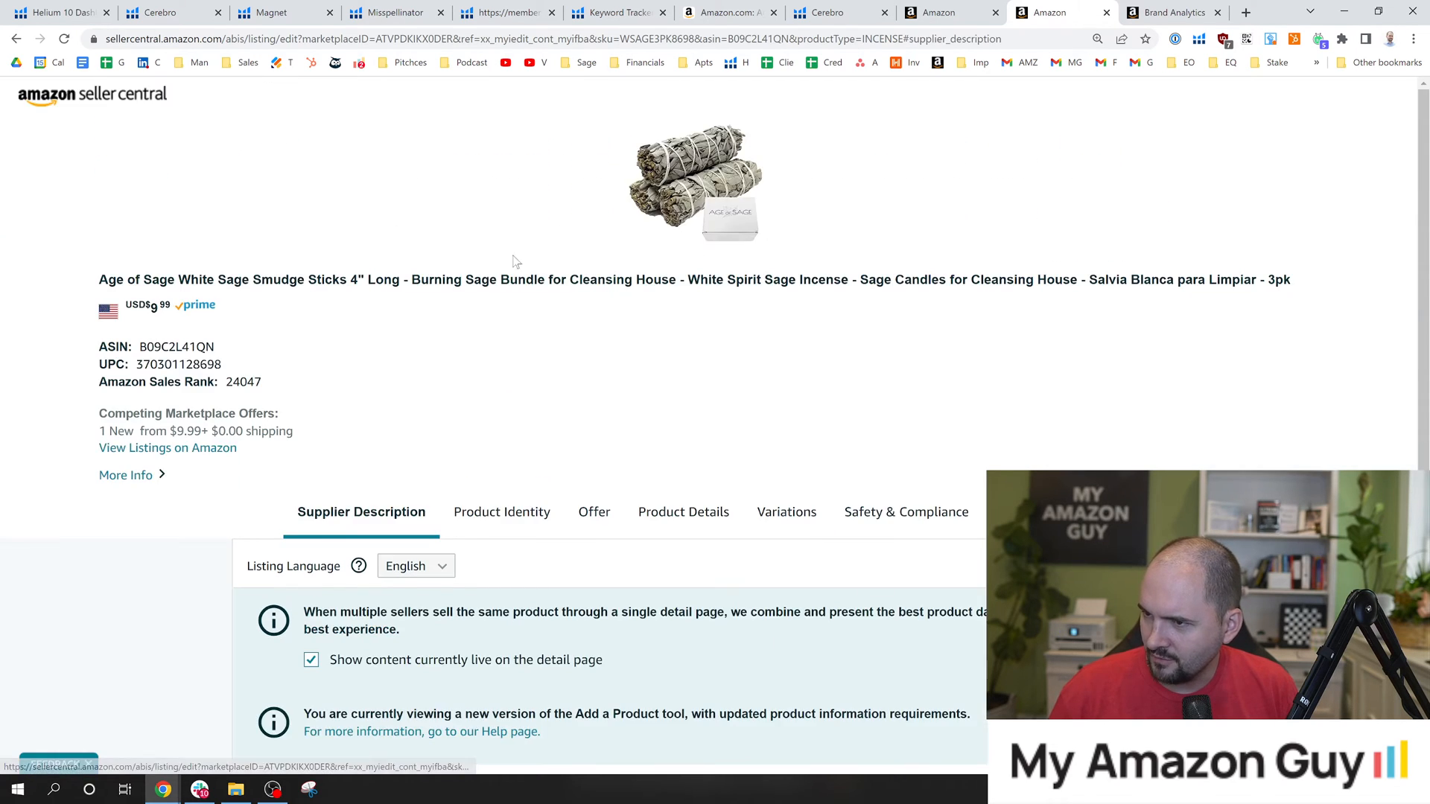
{"action": "scroll", "coordinate": [529, 289], "scroll_direction": "down", "scroll_amount": 3}
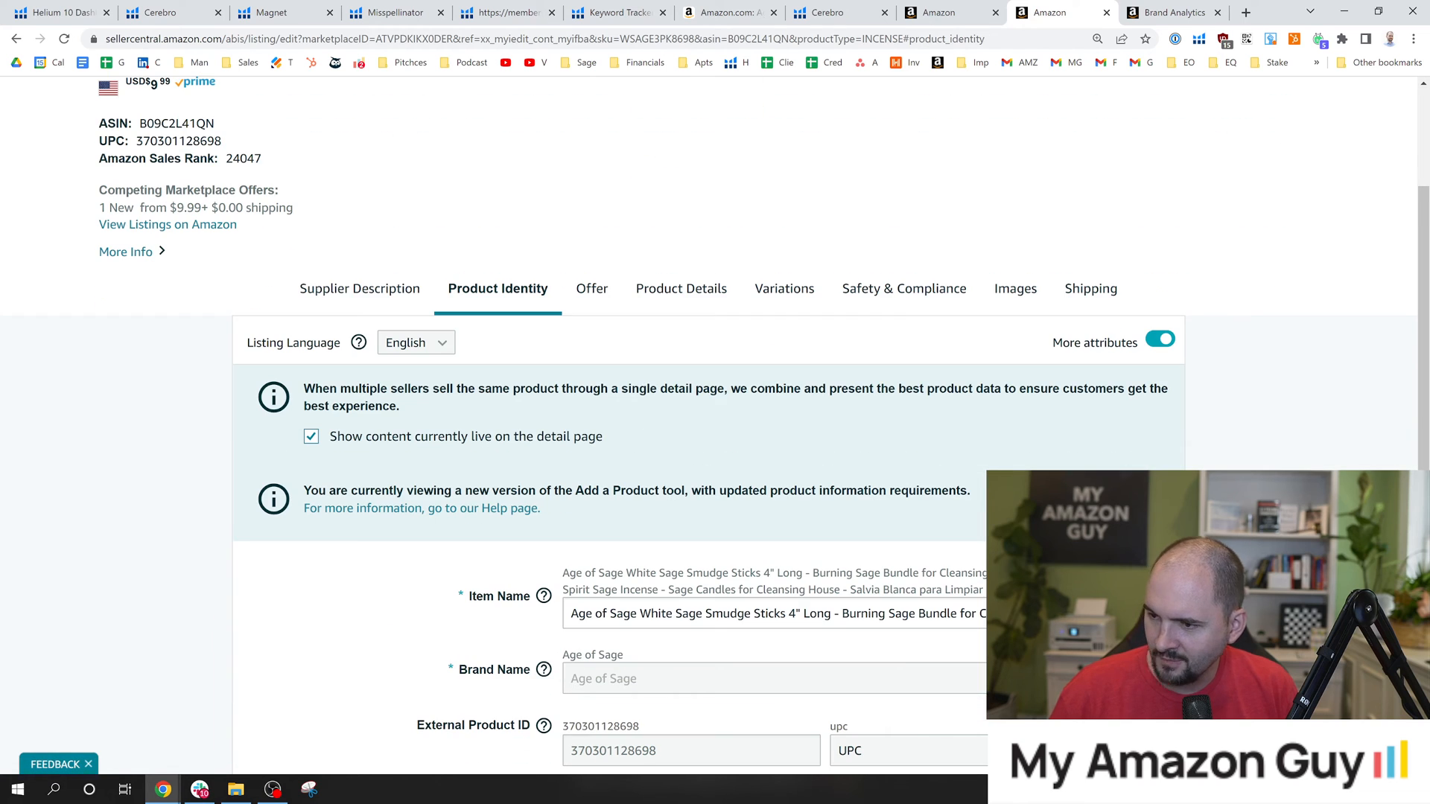
{"action": "left_click_drag", "start_coordinate": [1423, 264], "coordinate": [1422, 319]}
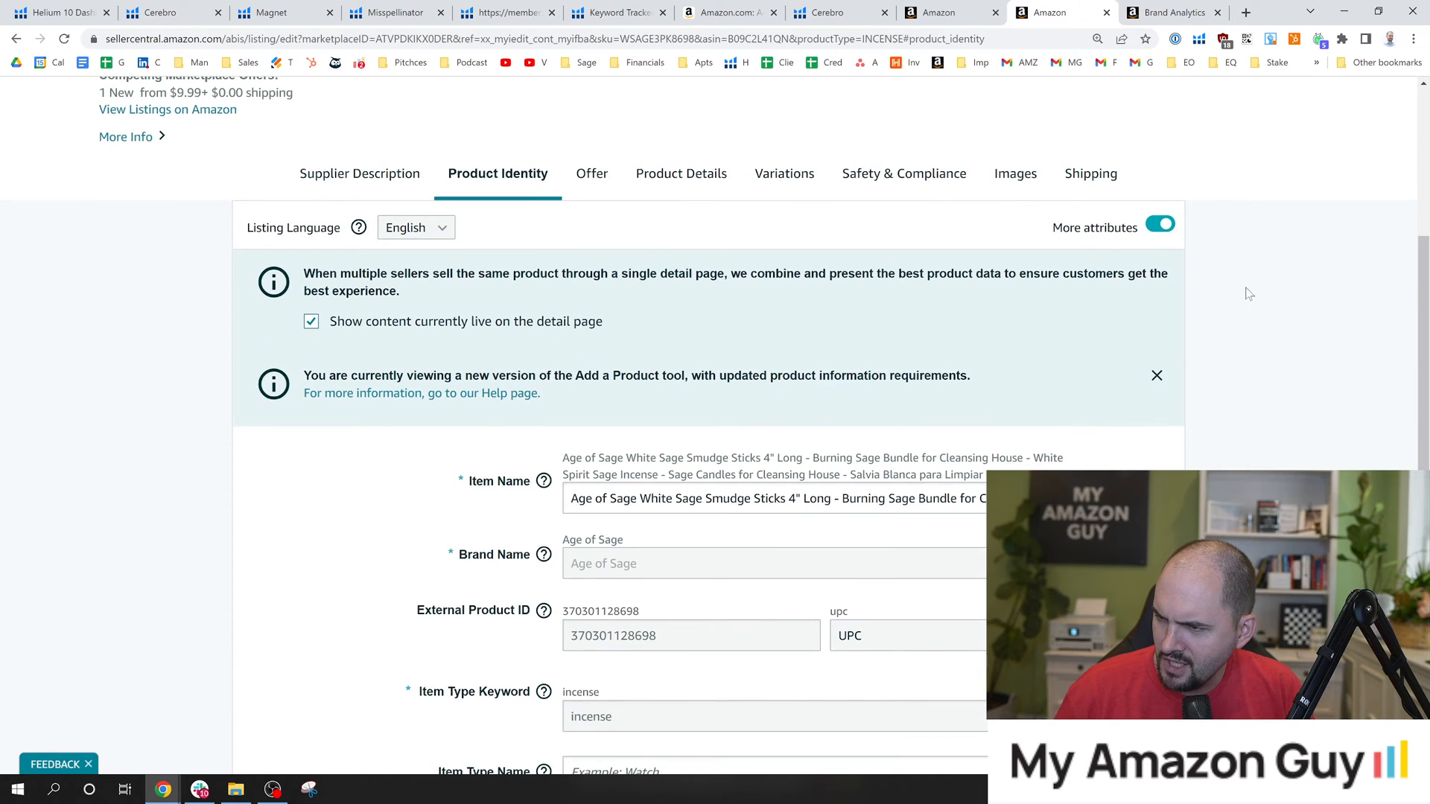
{"action": "left_click", "coordinate": [589, 188]}
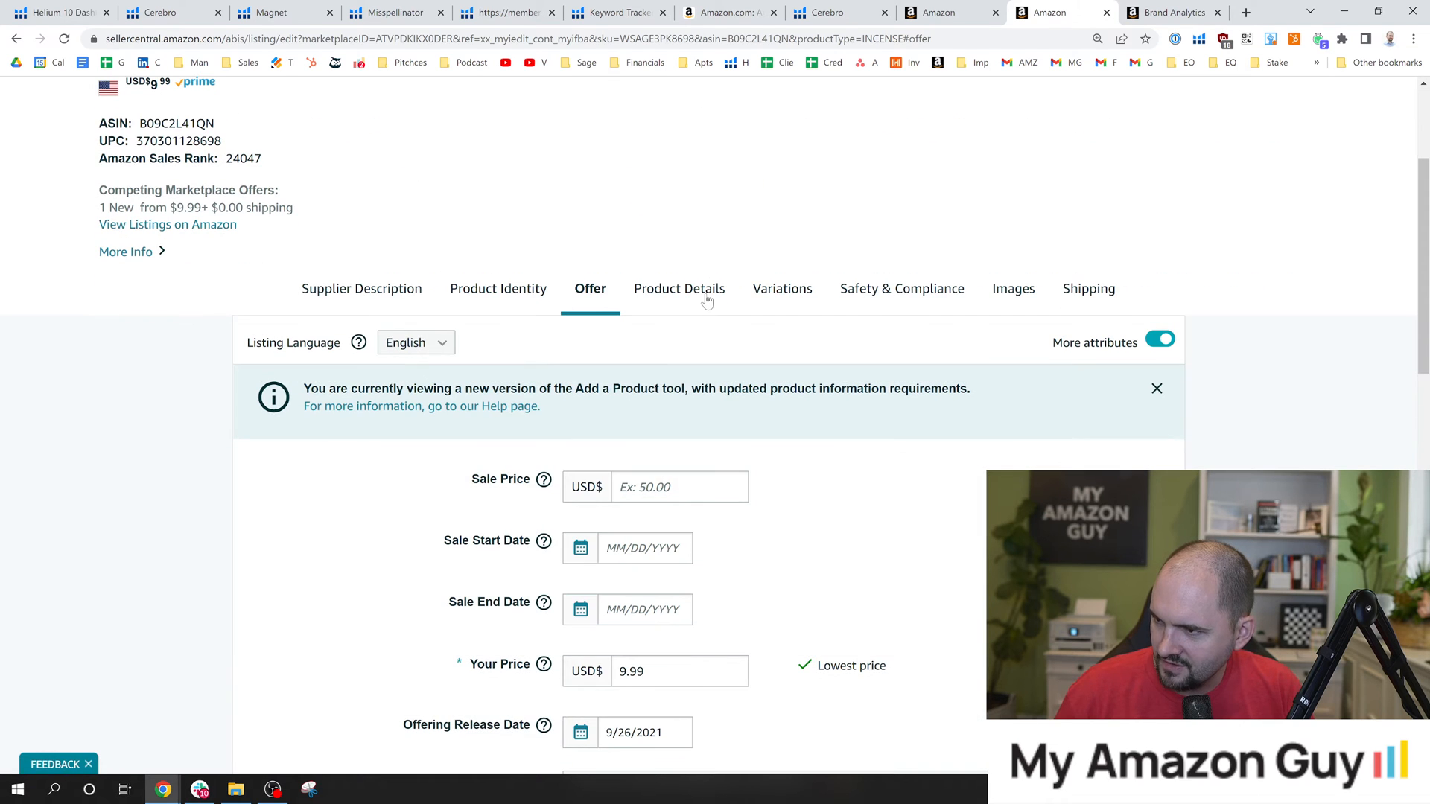
Find the Generic Keyword field in the listing's Product Details section and read its help text.
{"action": "left_click", "coordinate": [700, 302]}
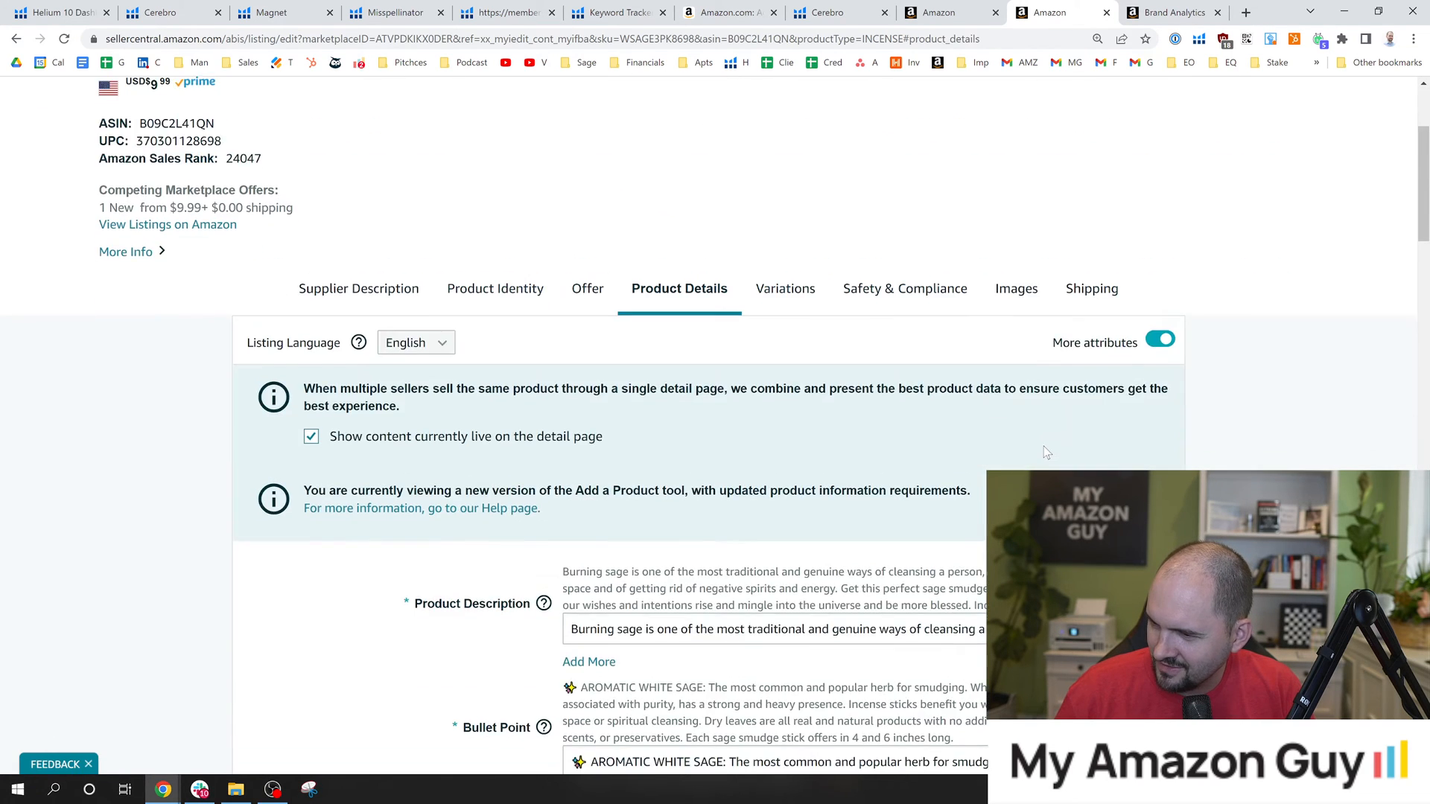
{"action": "scroll", "coordinate": [1043, 446], "scroll_direction": "down", "scroll_amount": 4}
{"action": "scroll", "coordinate": [1037, 462], "scroll_direction": "down", "scroll_amount": 8}
{"action": "scroll", "coordinate": [525, 391], "scroll_direction": "up", "scroll_amount": 5}
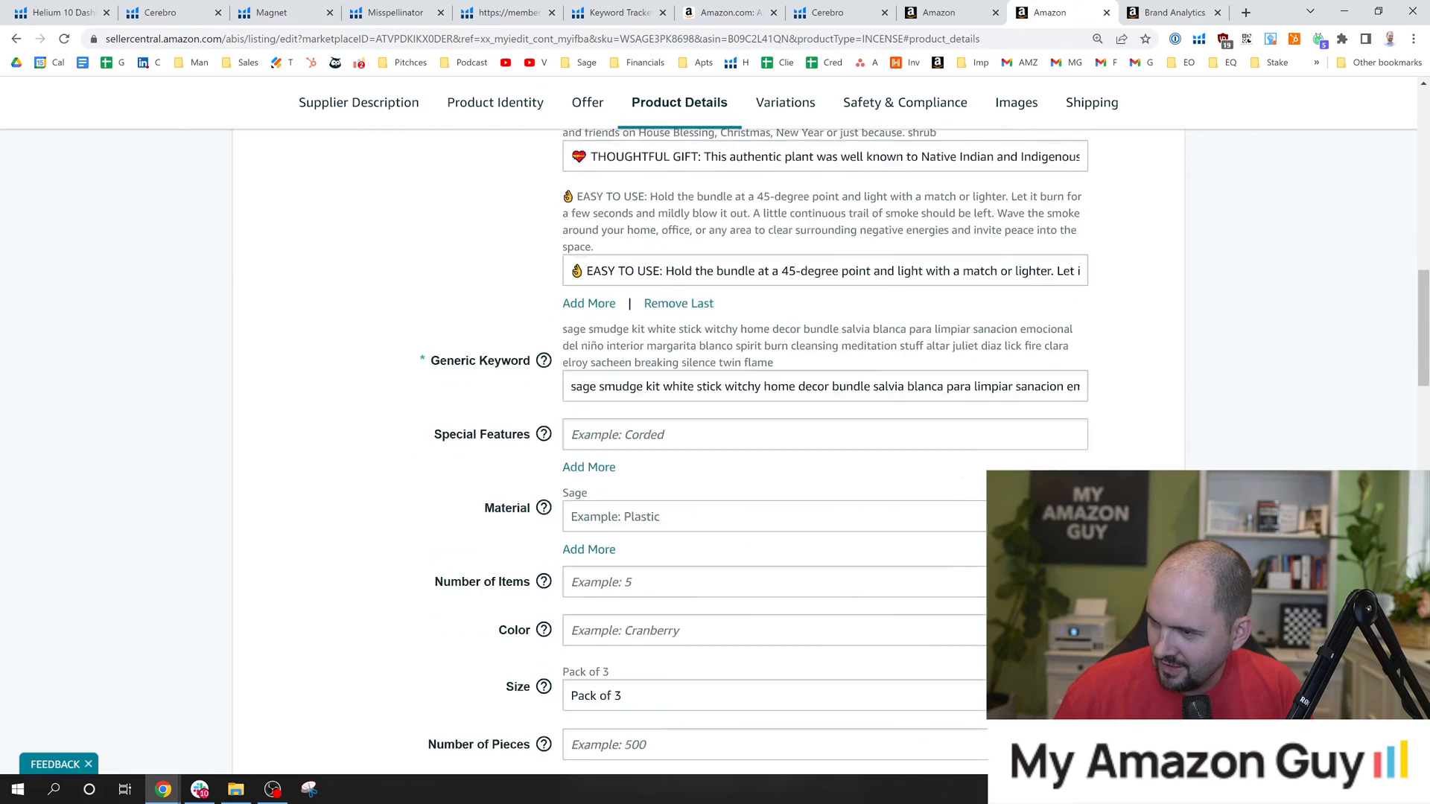
{"action": "scroll", "coordinate": [525, 391], "scroll_direction": "up", "scroll_amount": 6}
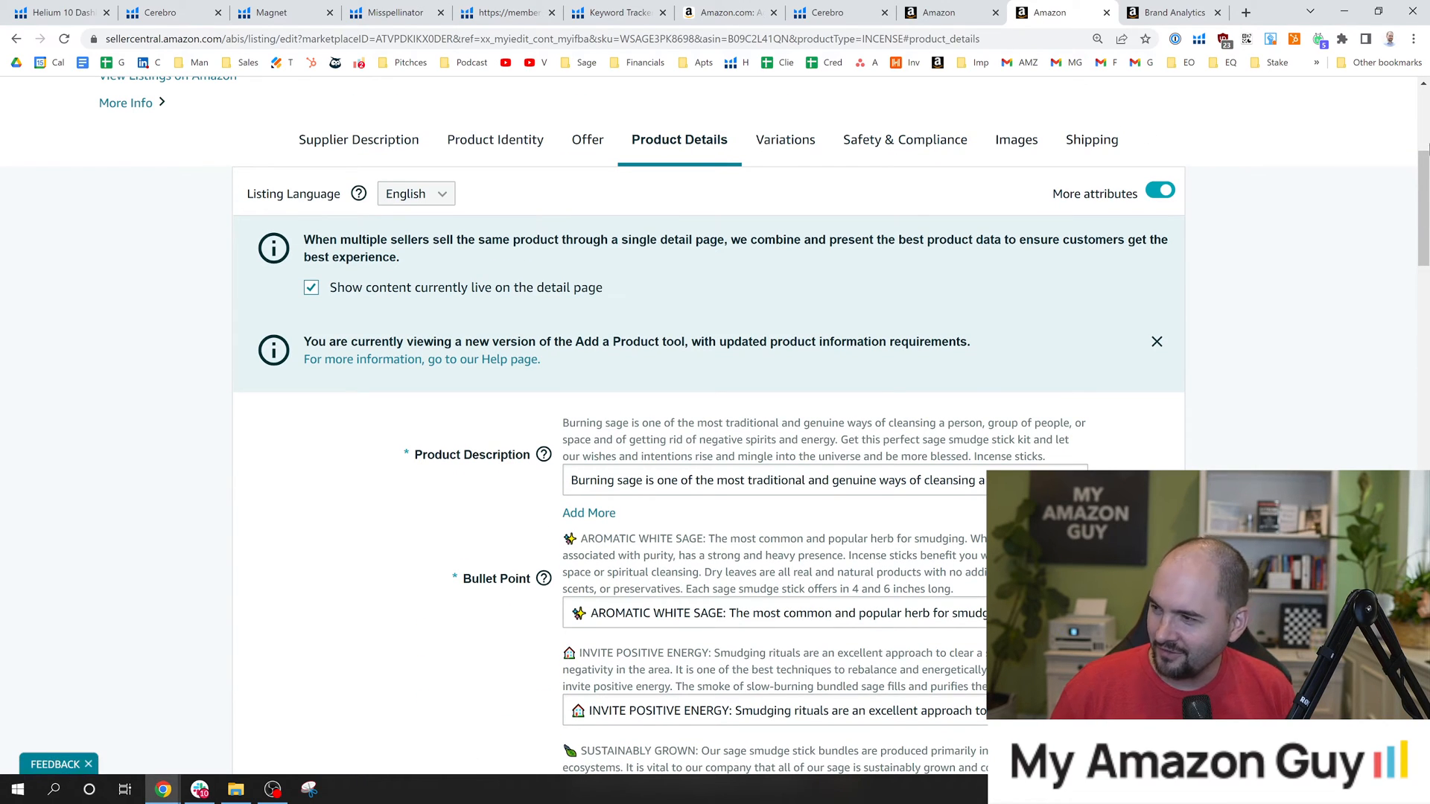
{"action": "scroll", "coordinate": [707, 447], "scroll_direction": "down", "scroll_amount": 4}
{"action": "scroll", "coordinate": [707, 447], "scroll_direction": "up", "scroll_amount": 5}
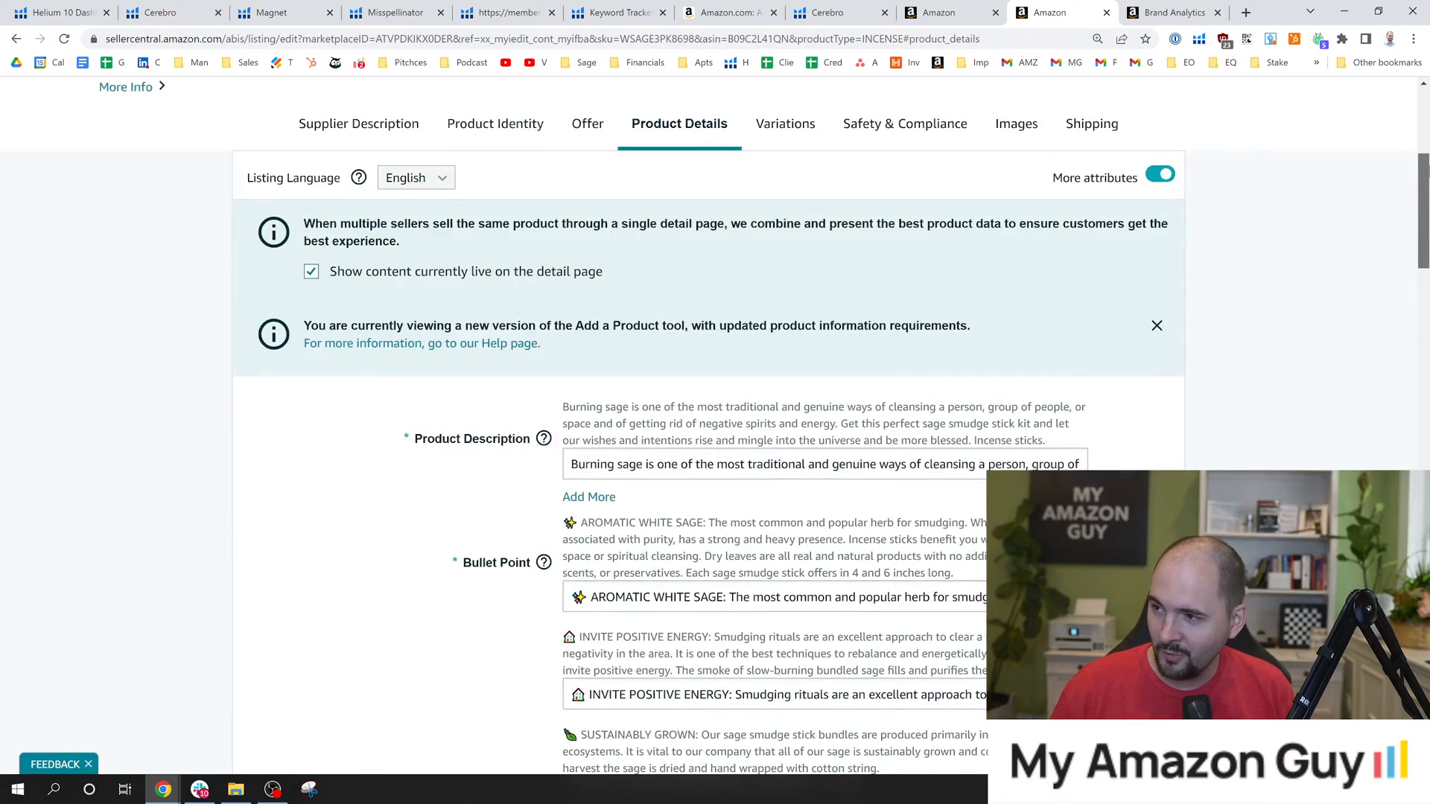
{"action": "left_click_drag", "start_coordinate": [1428, 166], "coordinate": [1427, 300]}
{"action": "mouse_move", "coordinate": [539, 259]}
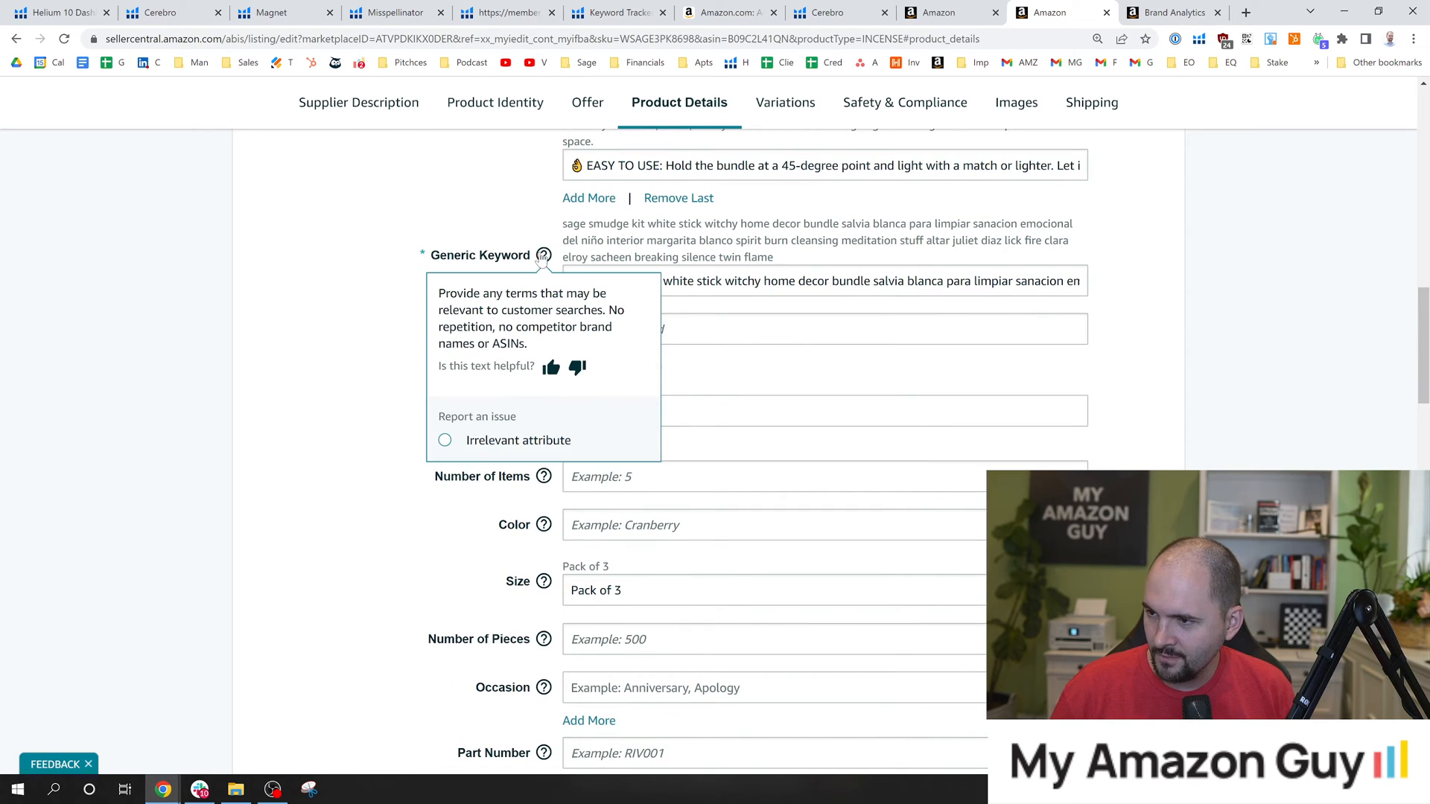
Examine the backend search terms in the Generic Keyword field, highlighting the full entry, the word "blanco" and the field label.
{"action": "left_click_drag", "start_coordinate": [570, 281], "coordinate": [1084, 281]}
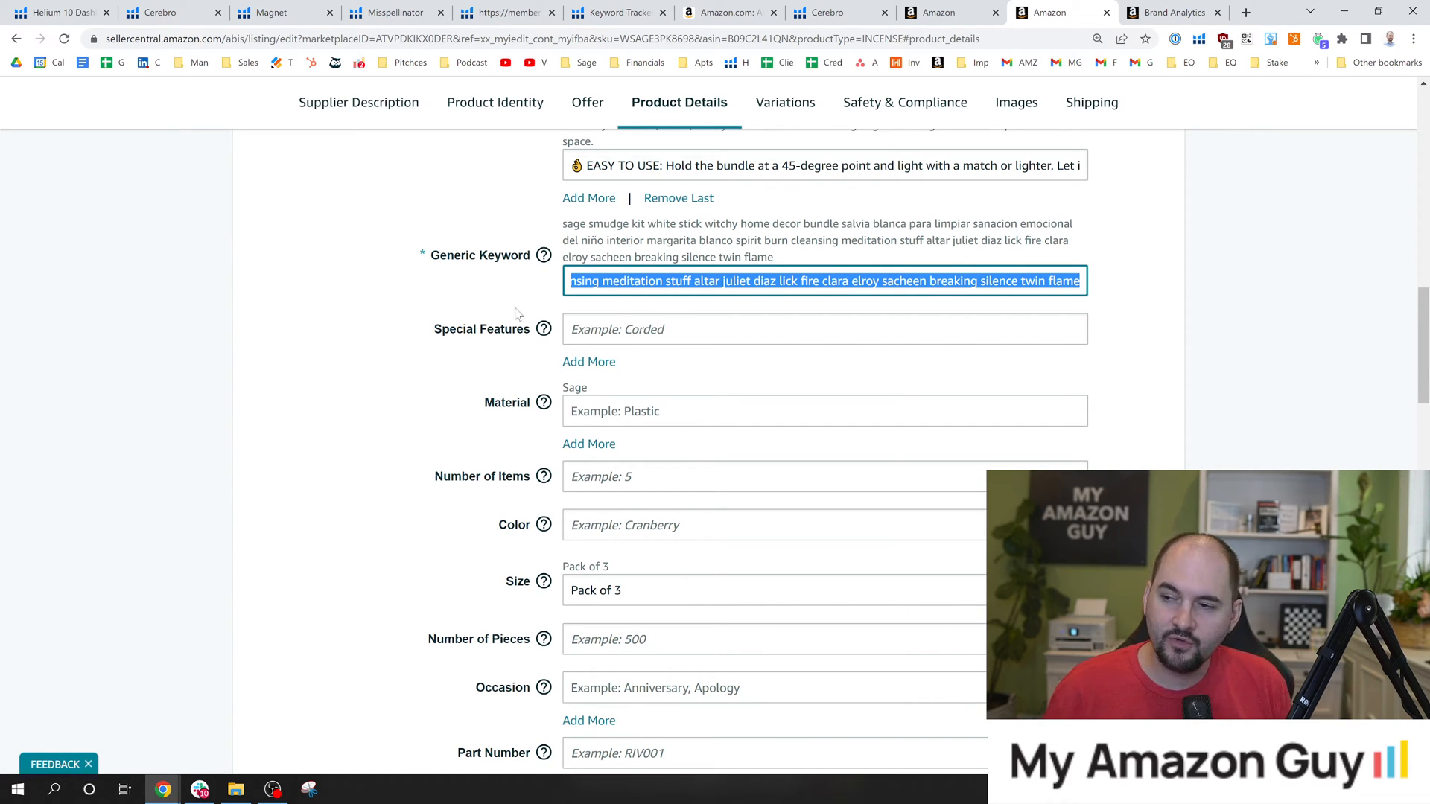
{"action": "left_click", "coordinate": [554, 286]}
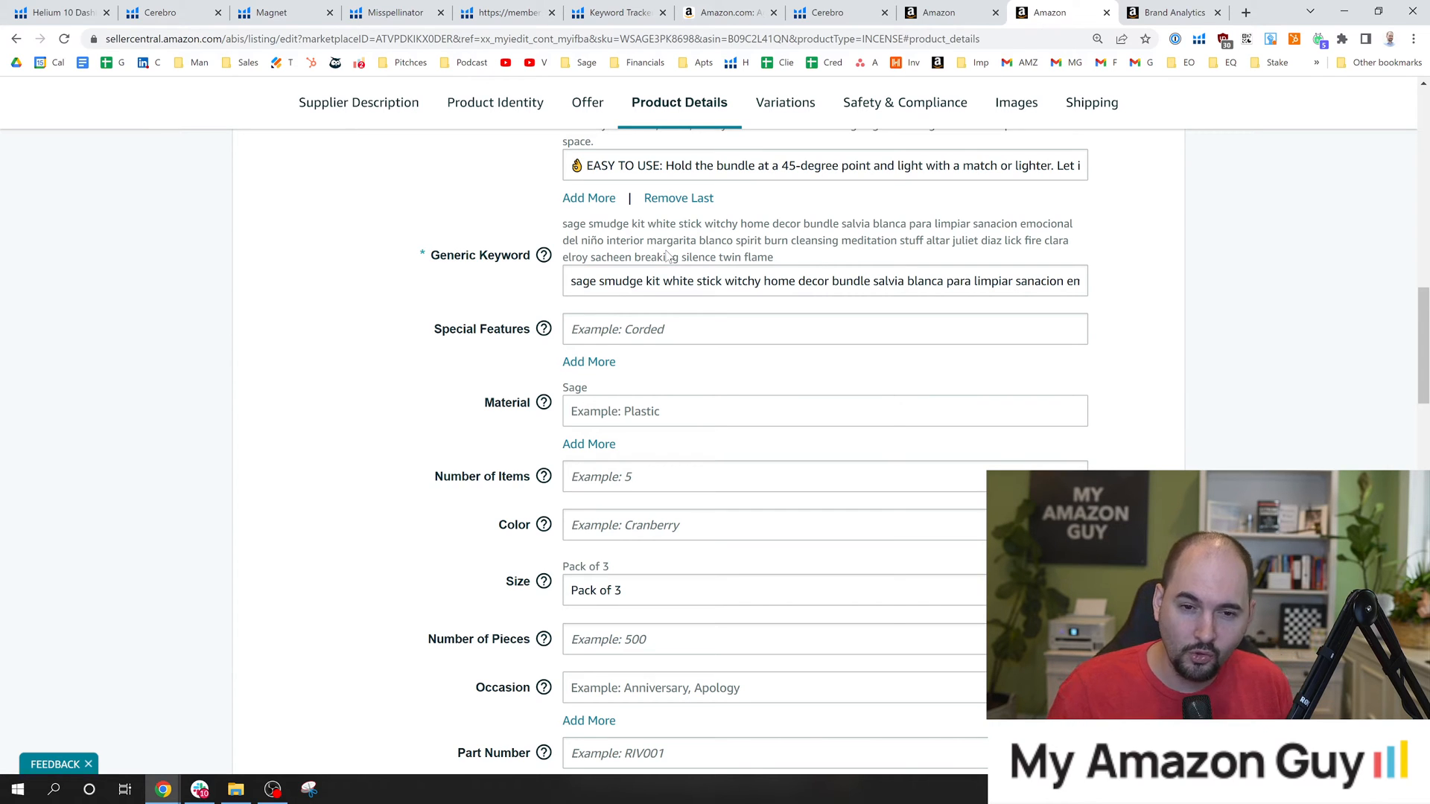
{"action": "left_click", "coordinate": [596, 282]}
{"action": "left_click_drag", "start_coordinate": [570, 281], "coordinate": [1084, 282]}
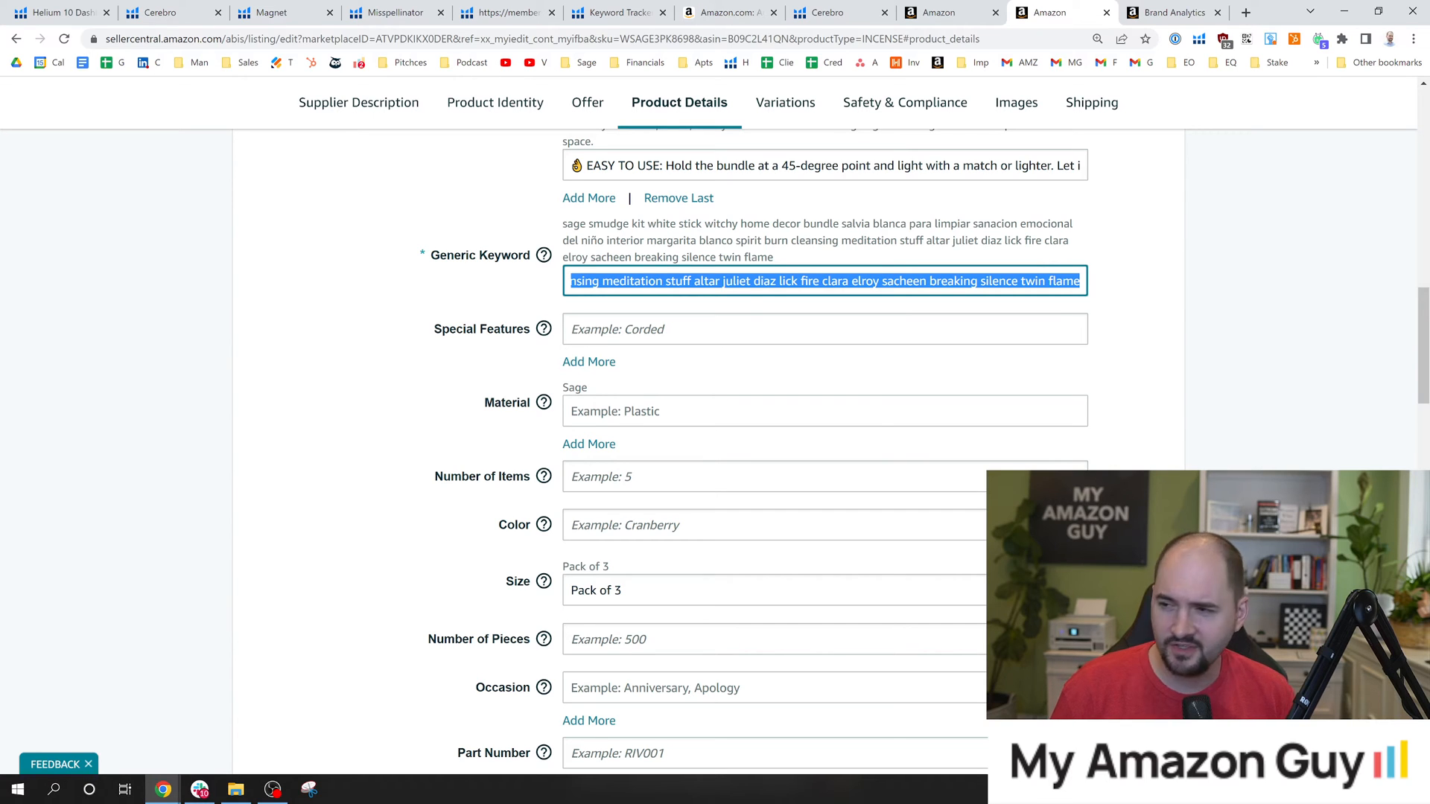
{"action": "left_click_drag", "start_coordinate": [699, 240], "coordinate": [741, 240]}
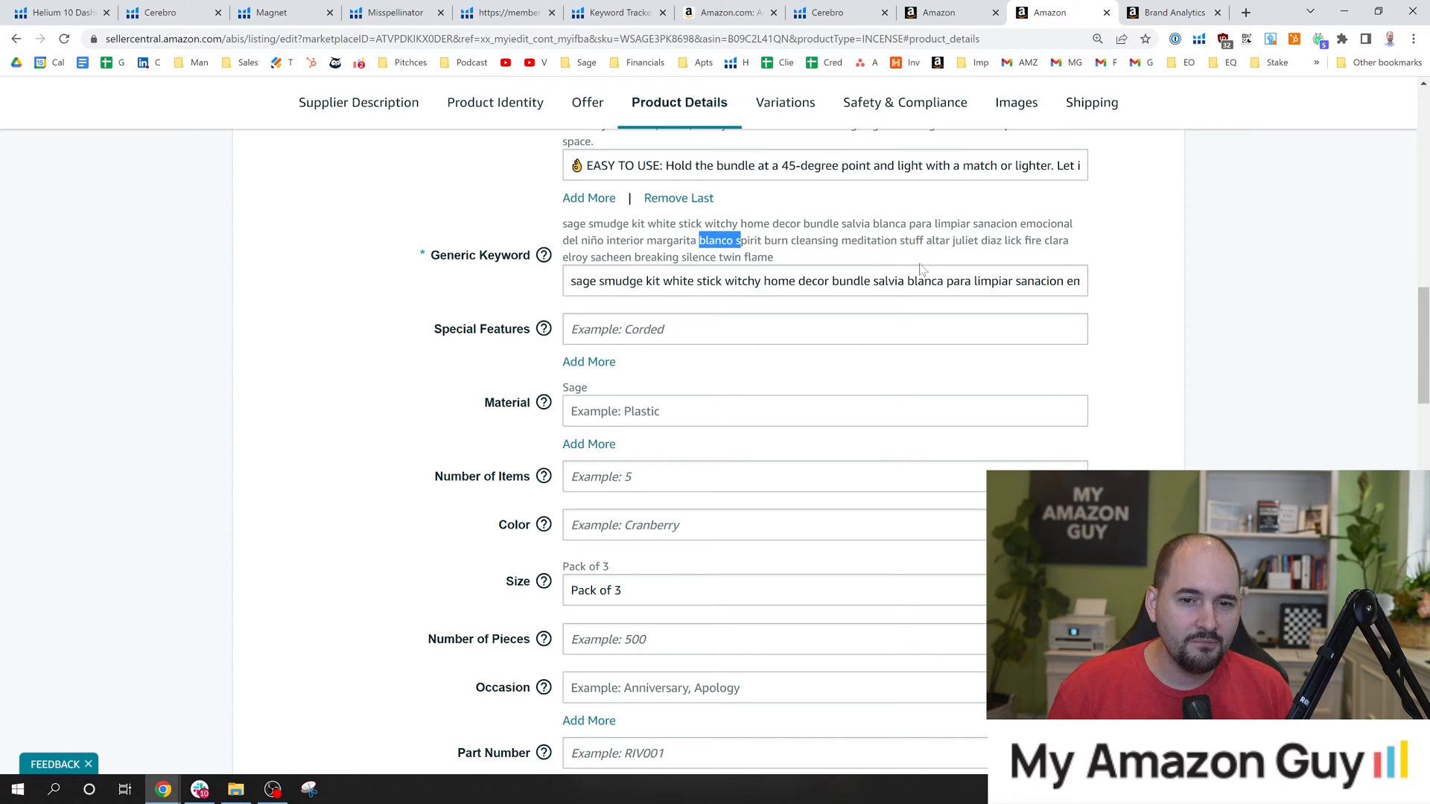
{"action": "left_click", "coordinate": [980, 263]}
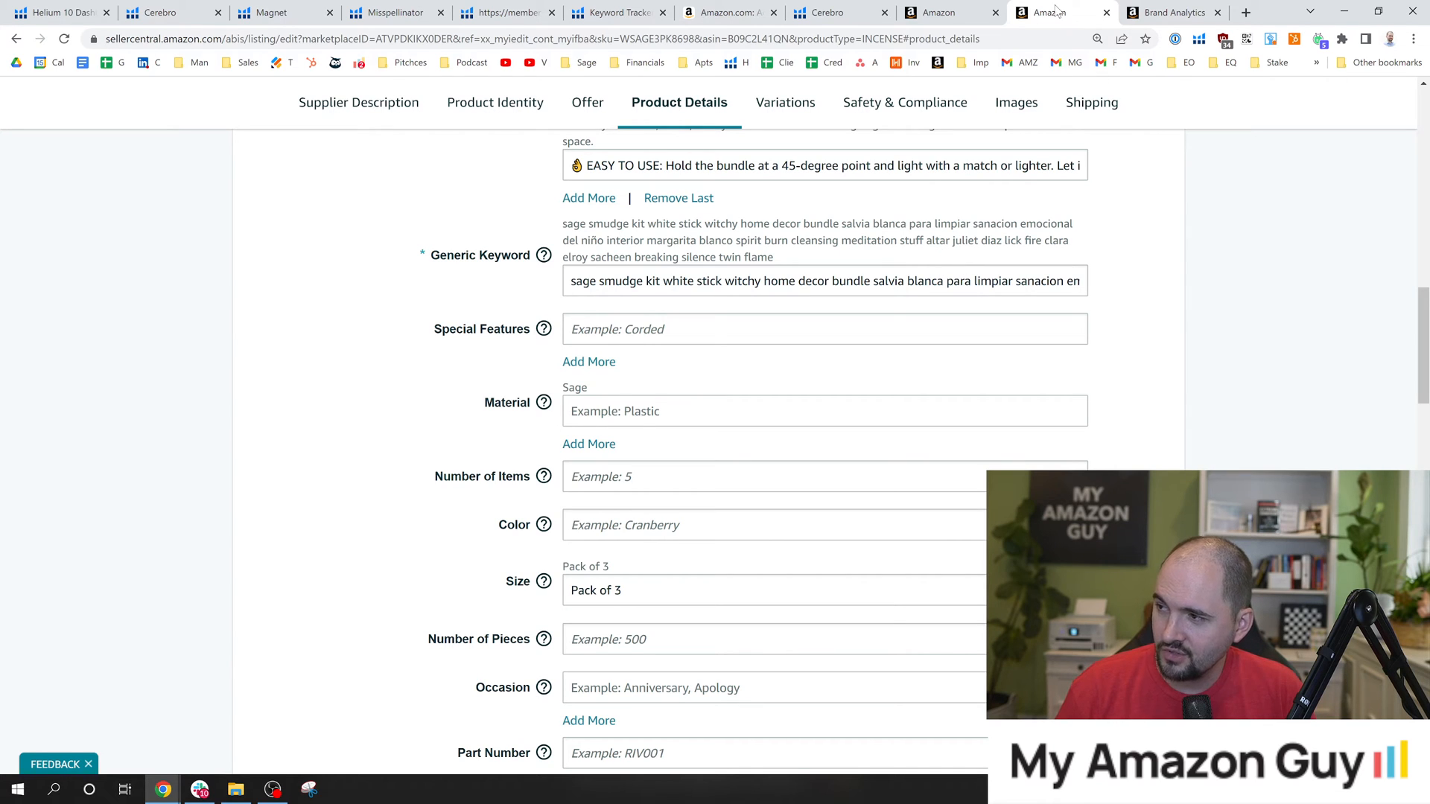
{"action": "left_click_drag", "start_coordinate": [440, 256], "coordinate": [533, 256]}
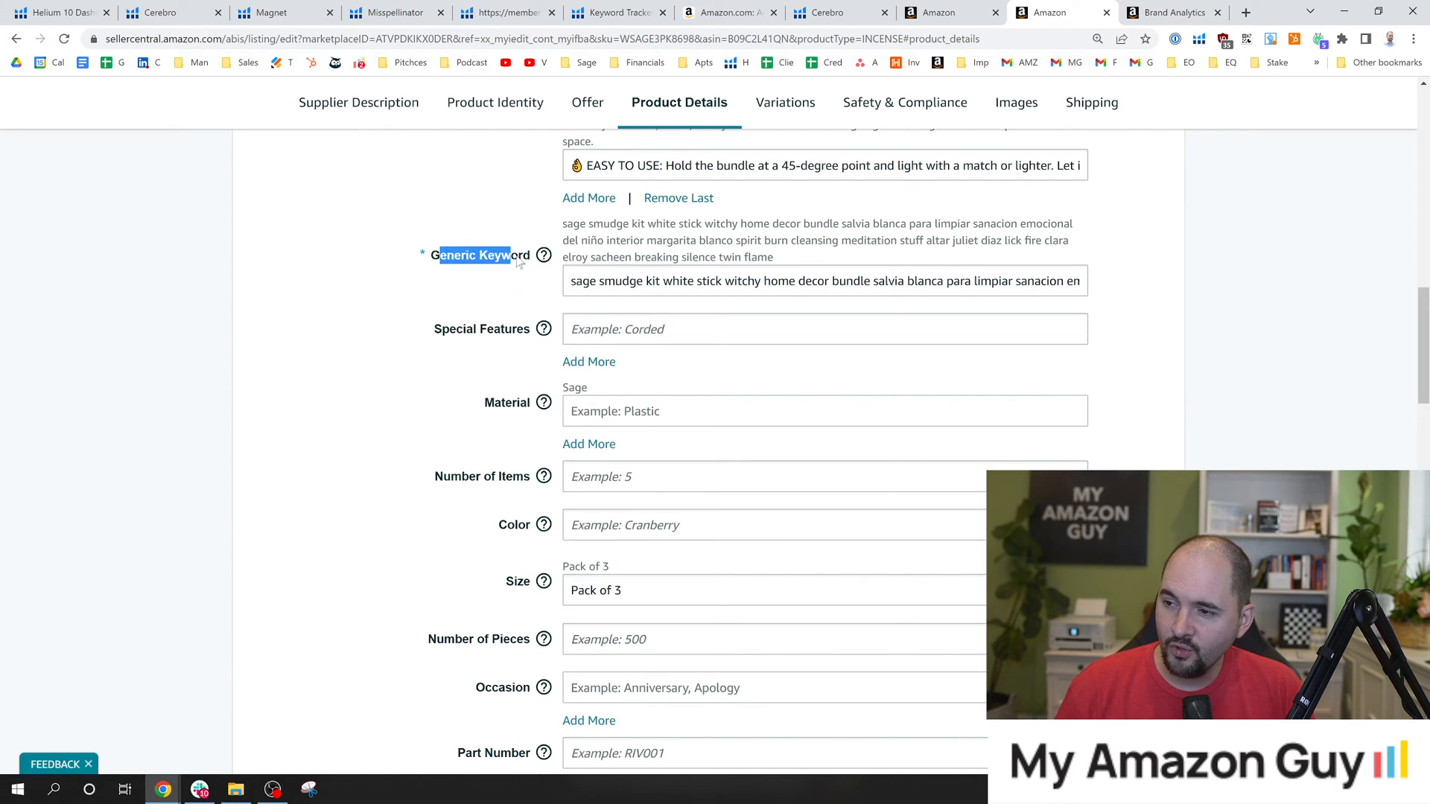
Return to the white sage smudge sticks product page and review the About this item bullets, highlighting all five.
{"action": "left_click", "coordinate": [743, 9]}
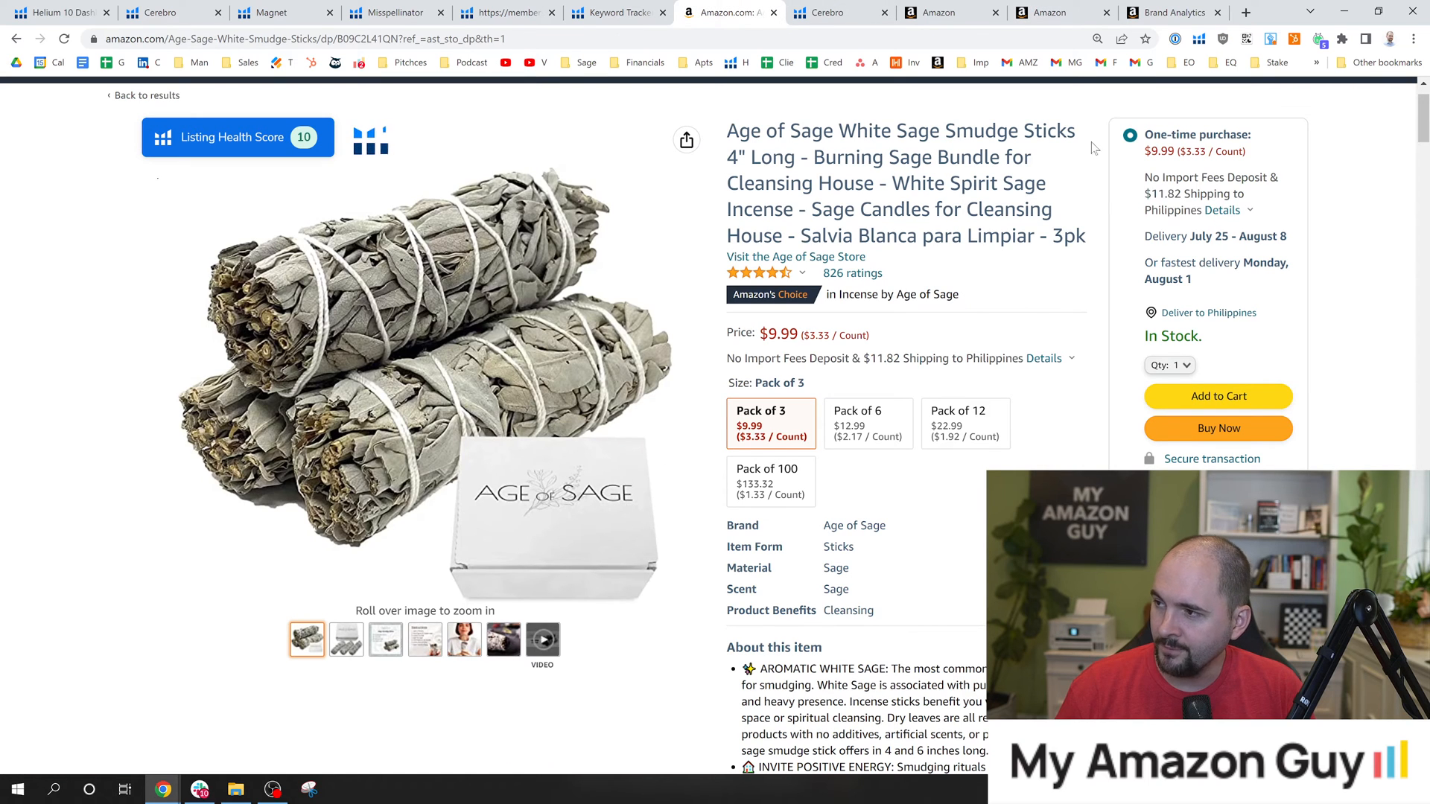
{"action": "scroll", "coordinate": [893, 417], "scroll_direction": "down", "scroll_amount": 2}
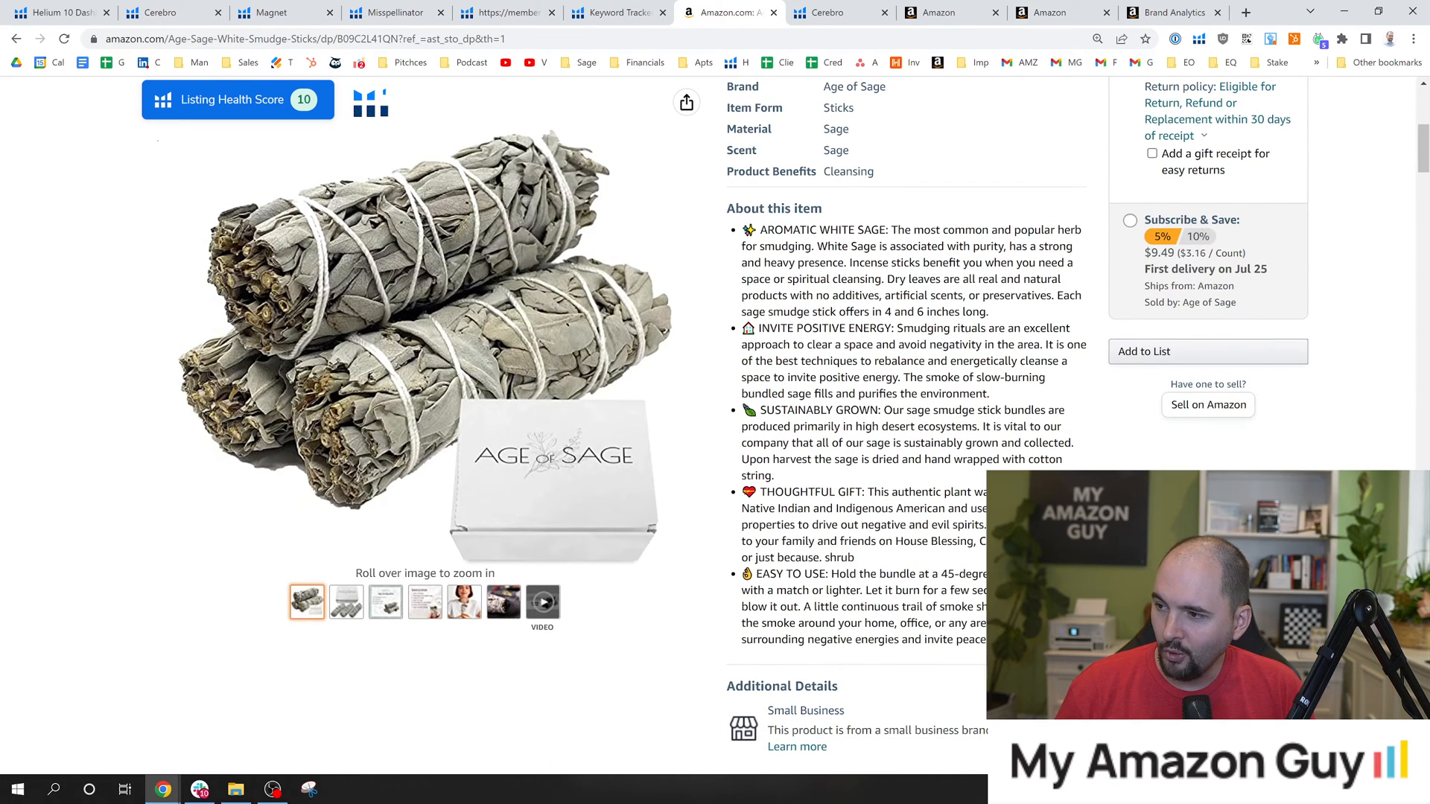
{"action": "left_click_drag", "start_coordinate": [742, 231], "coordinate": [1043, 642]}
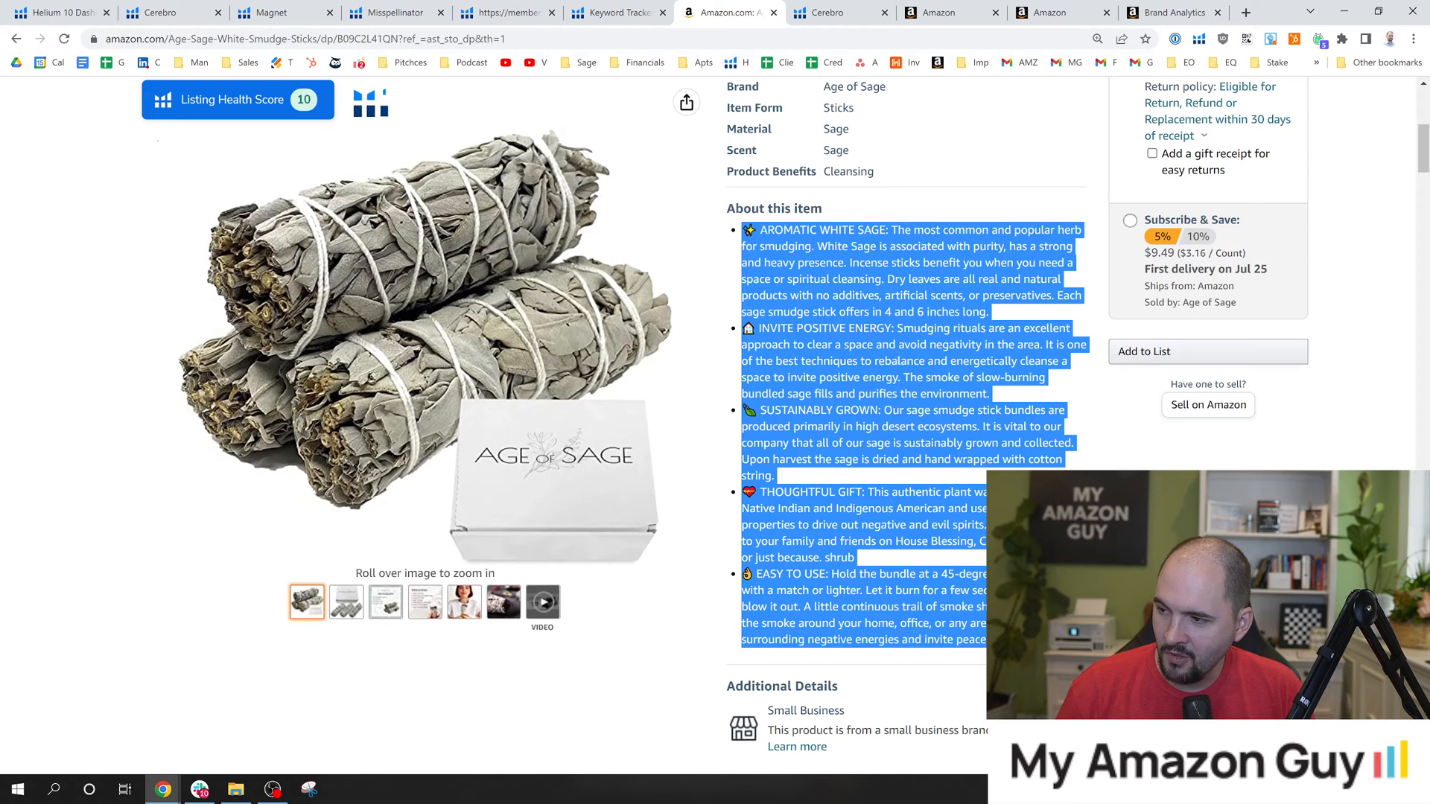
{"action": "left_click", "coordinate": [832, 321]}
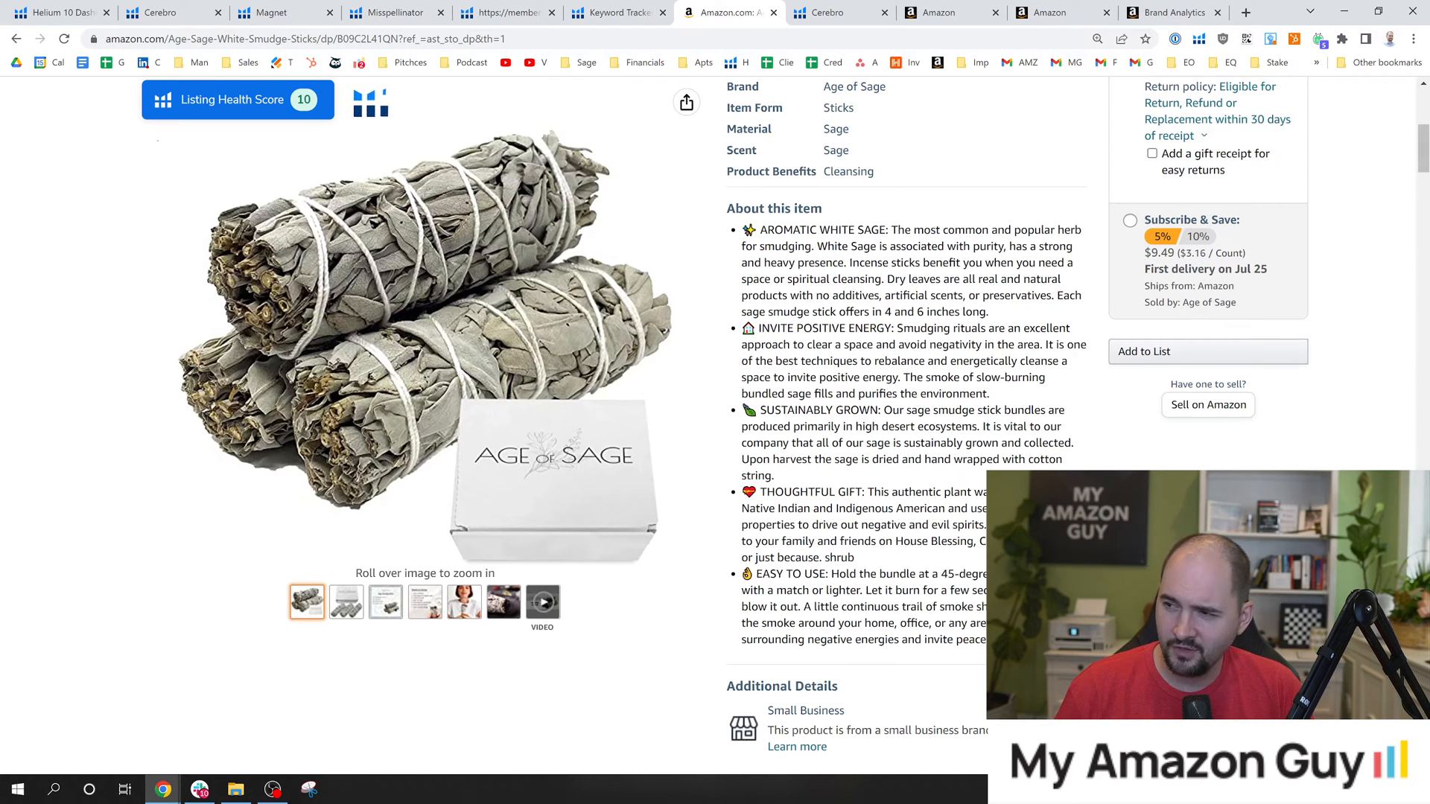
{"action": "scroll", "coordinate": [715, 417], "scroll_direction": "up", "scroll_amount": 6}
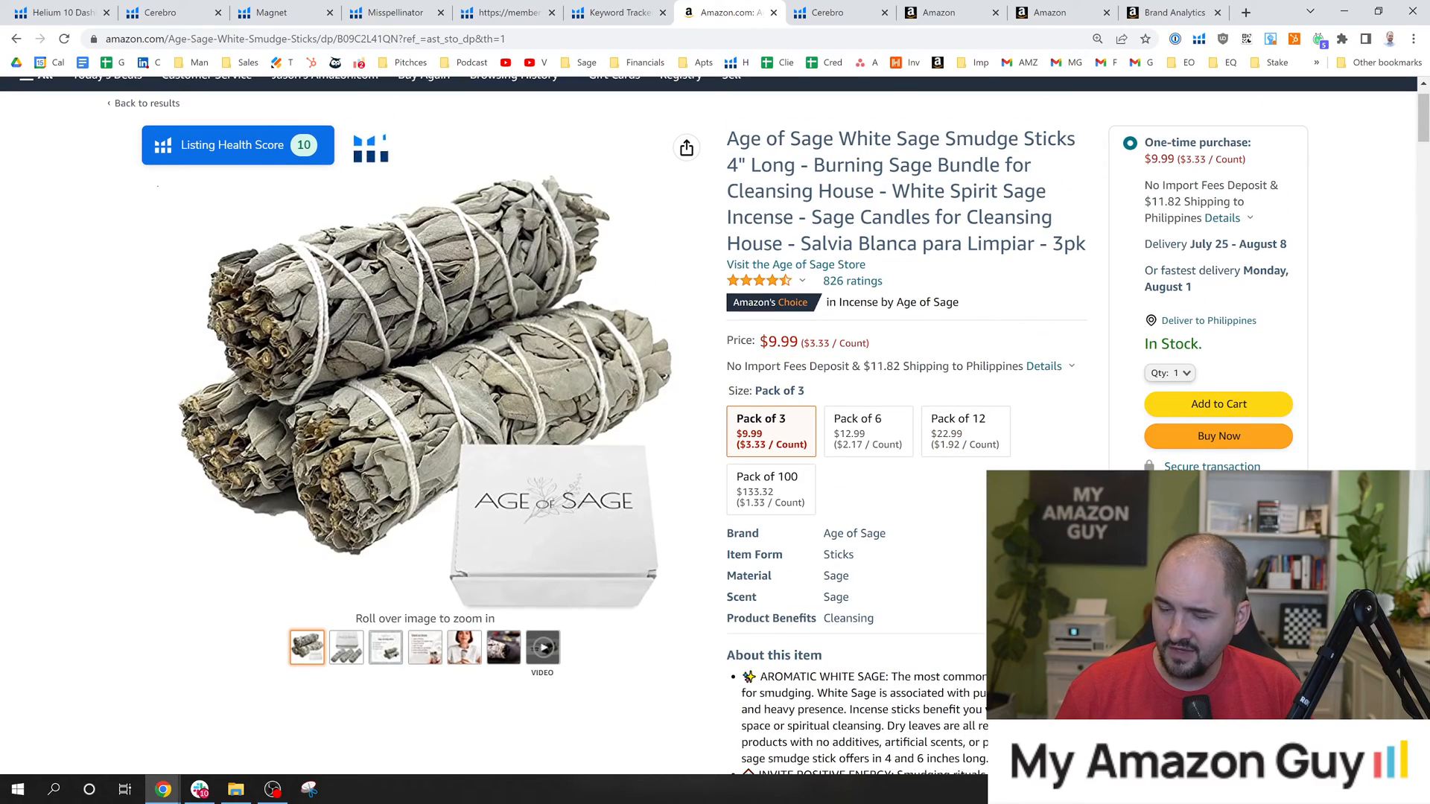
{"action": "scroll", "coordinate": [1095, 422], "scroll_direction": "down", "scroll_amount": 7}
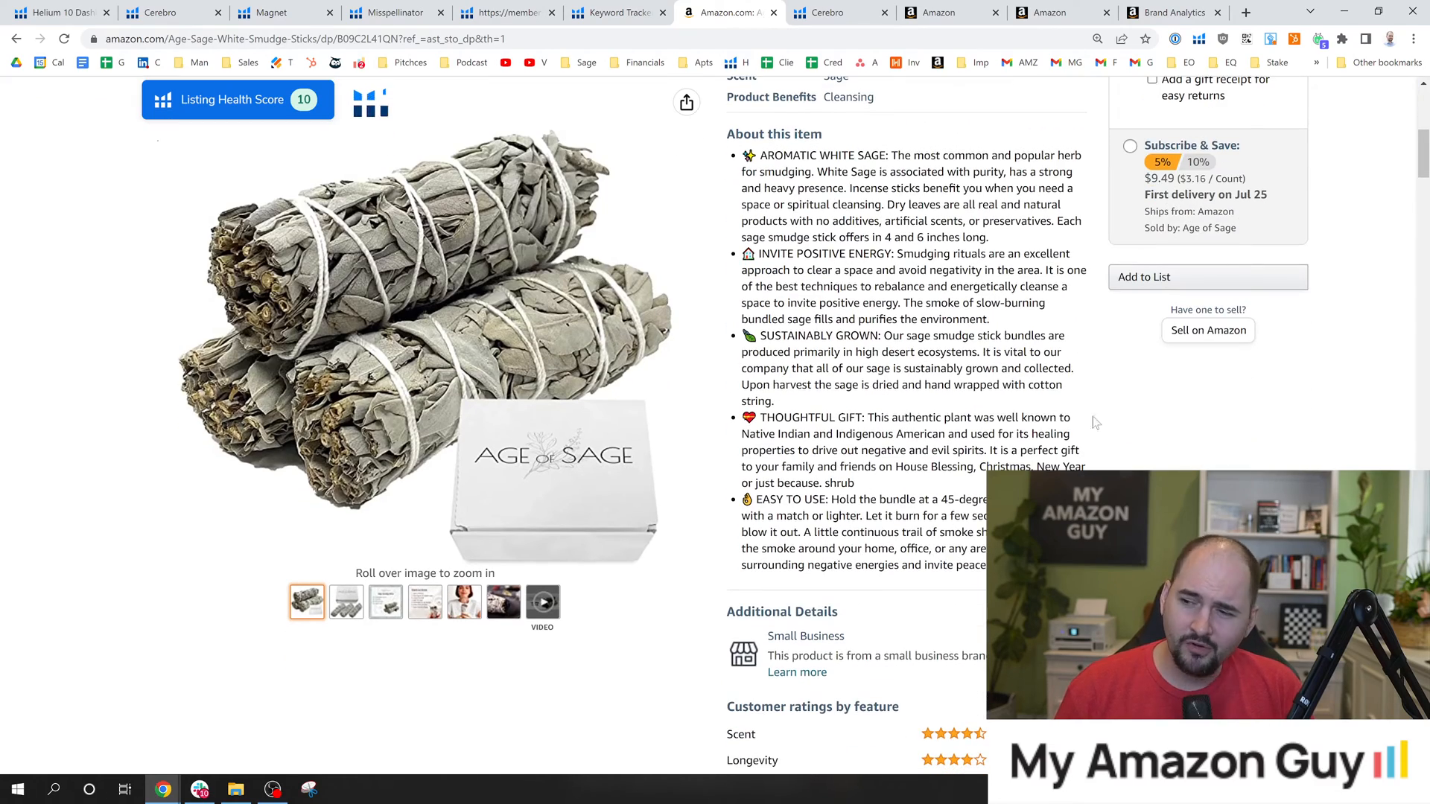
Find the From the brand section, advance its carousel to the brand questions and highlight the brand story text.
{"action": "scroll", "coordinate": [1412, 268], "scroll_direction": "down", "scroll_amount": 15}
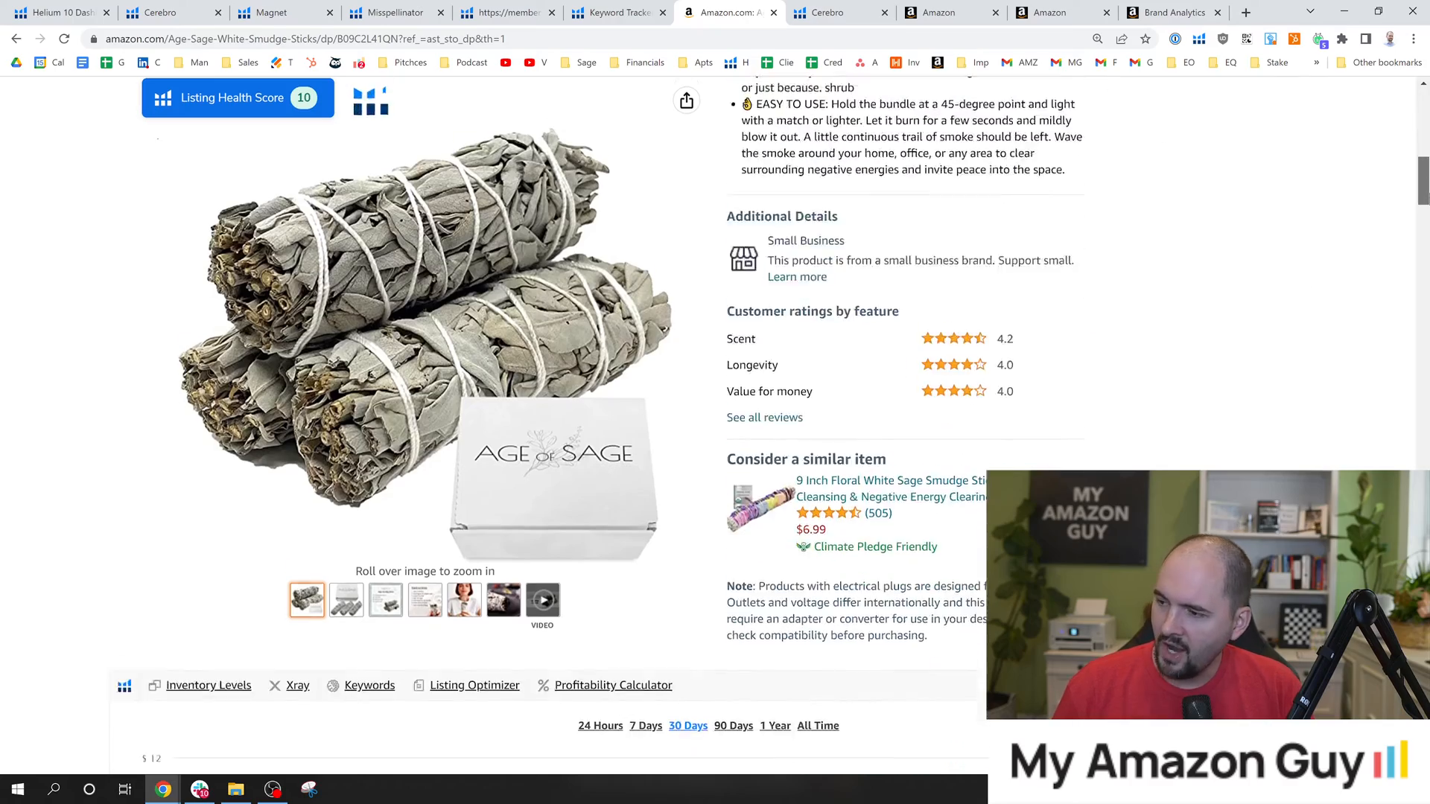
{"action": "scroll", "coordinate": [1398, 289], "scroll_direction": "down", "scroll_amount": 10}
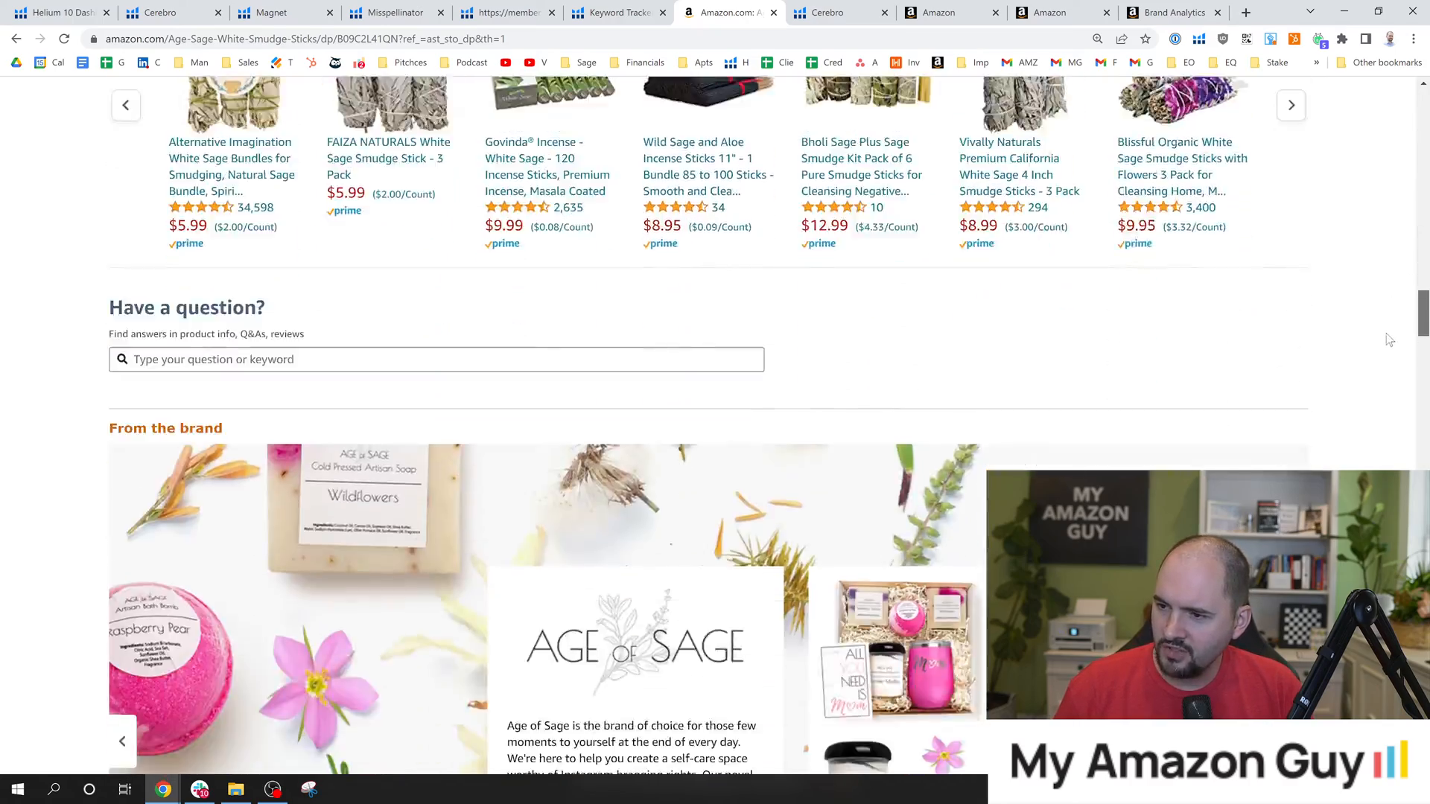
{"action": "scroll", "coordinate": [1408, 297], "scroll_direction": "up", "scroll_amount": 11}
{"action": "scroll", "coordinate": [1415, 304], "scroll_direction": "down", "scroll_amount": 3}
{"action": "scroll", "coordinate": [1415, 304], "scroll_direction": "down", "scroll_amount": 12}
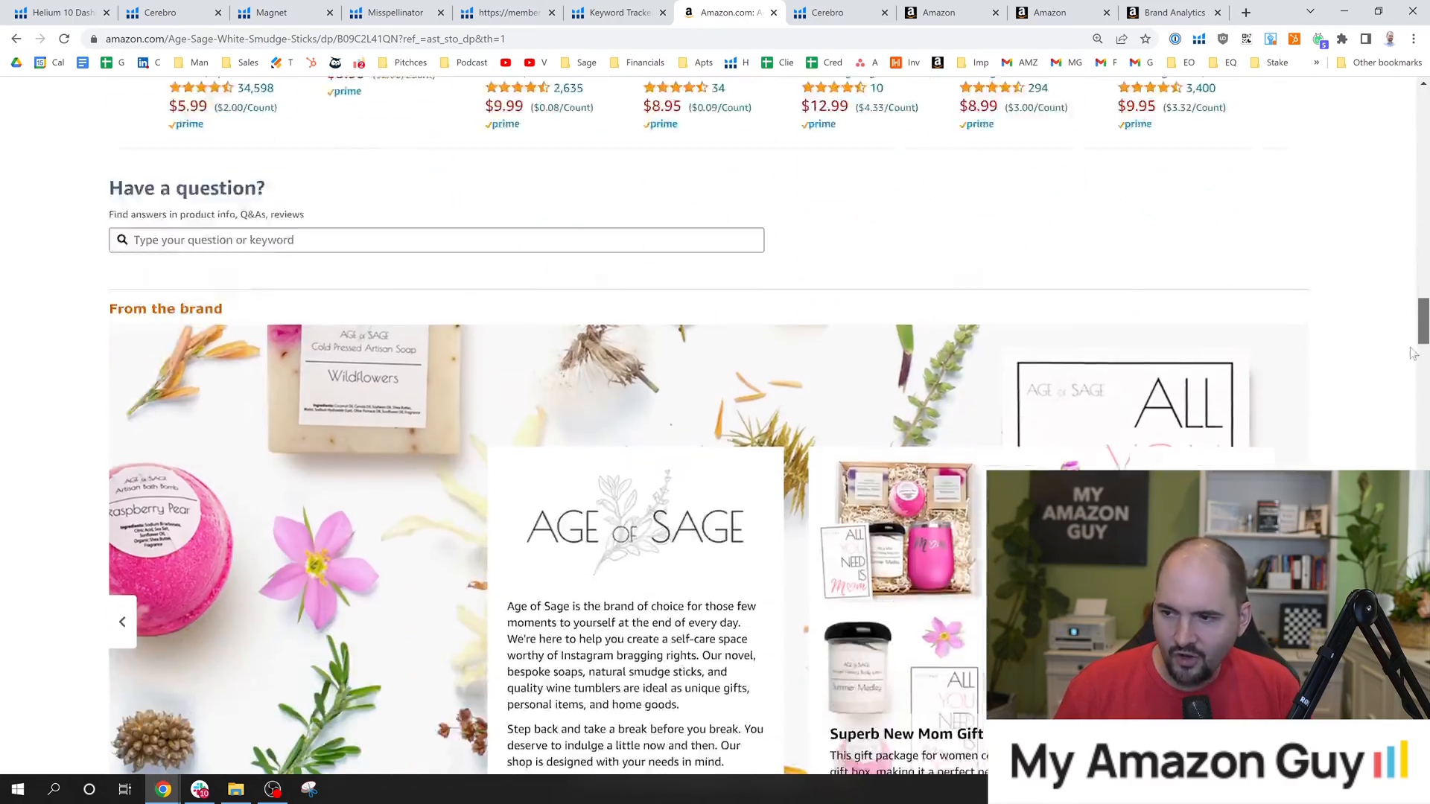
{"action": "scroll", "coordinate": [1405, 360], "scroll_direction": "up", "scroll_amount": 1}
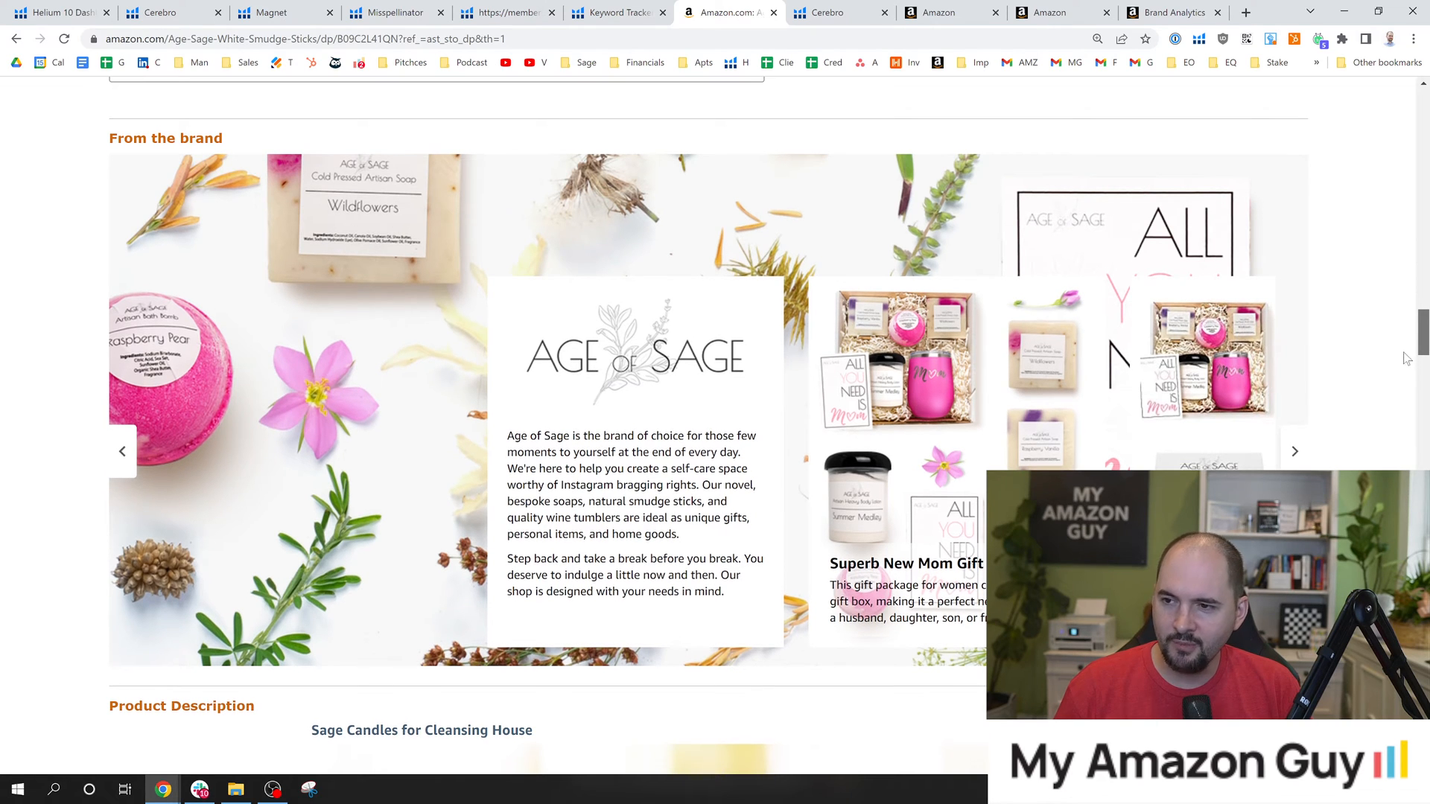
{"action": "scroll", "coordinate": [1396, 346], "scroll_direction": "up", "scroll_amount": 1}
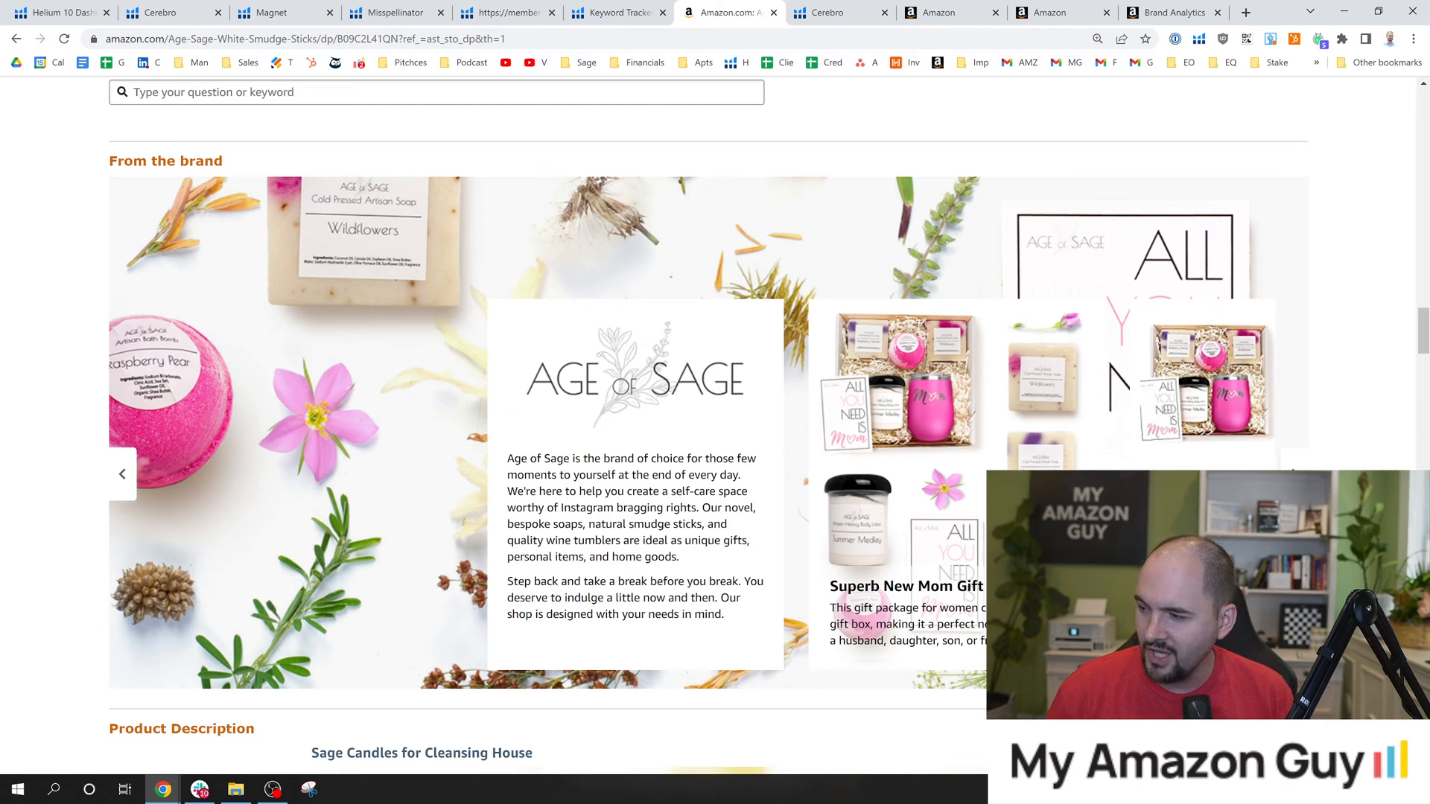
{"action": "left_click", "coordinate": [1294, 478]}
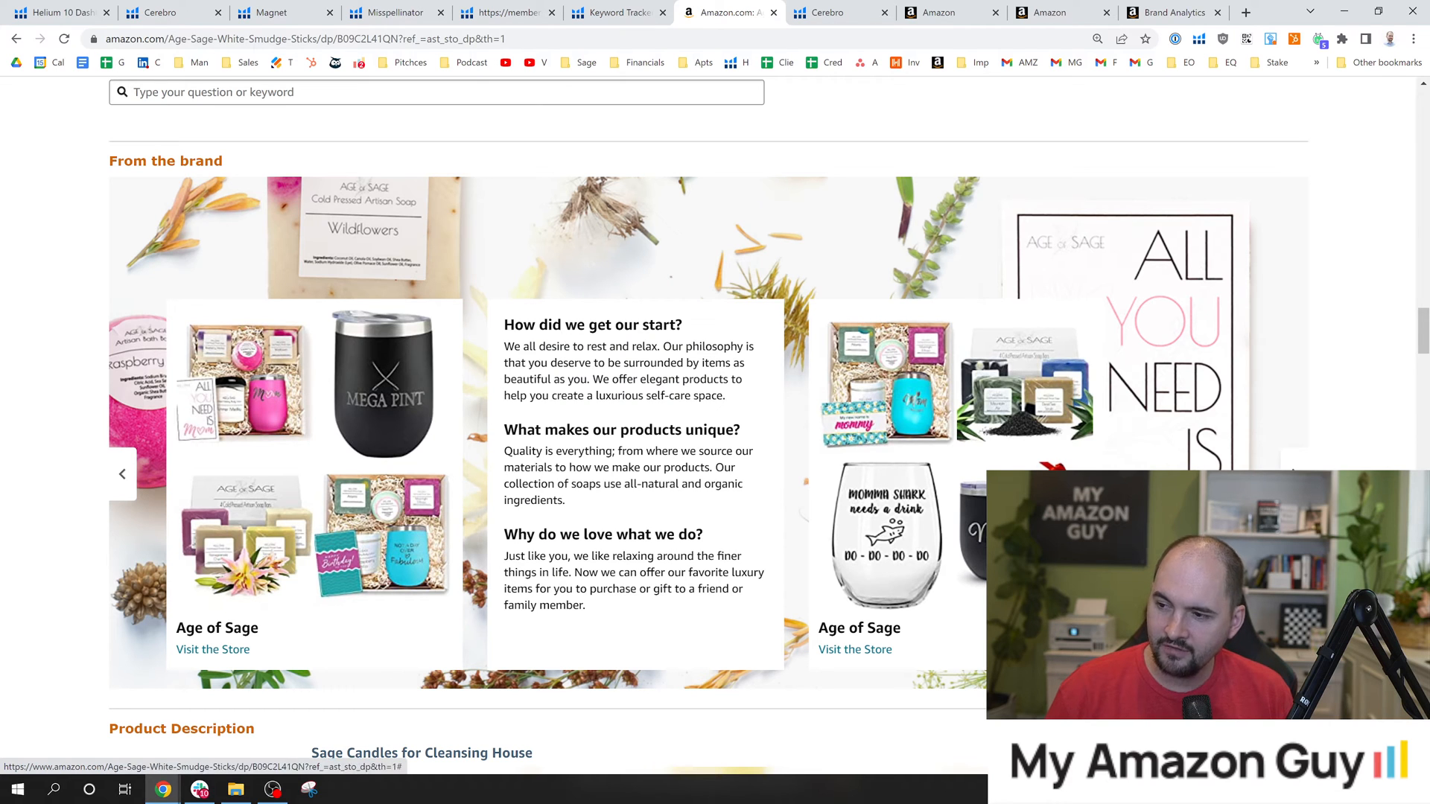
{"action": "left_click_drag", "start_coordinate": [552, 325], "coordinate": [665, 525]}
{"action": "left_click", "coordinate": [665, 525]}
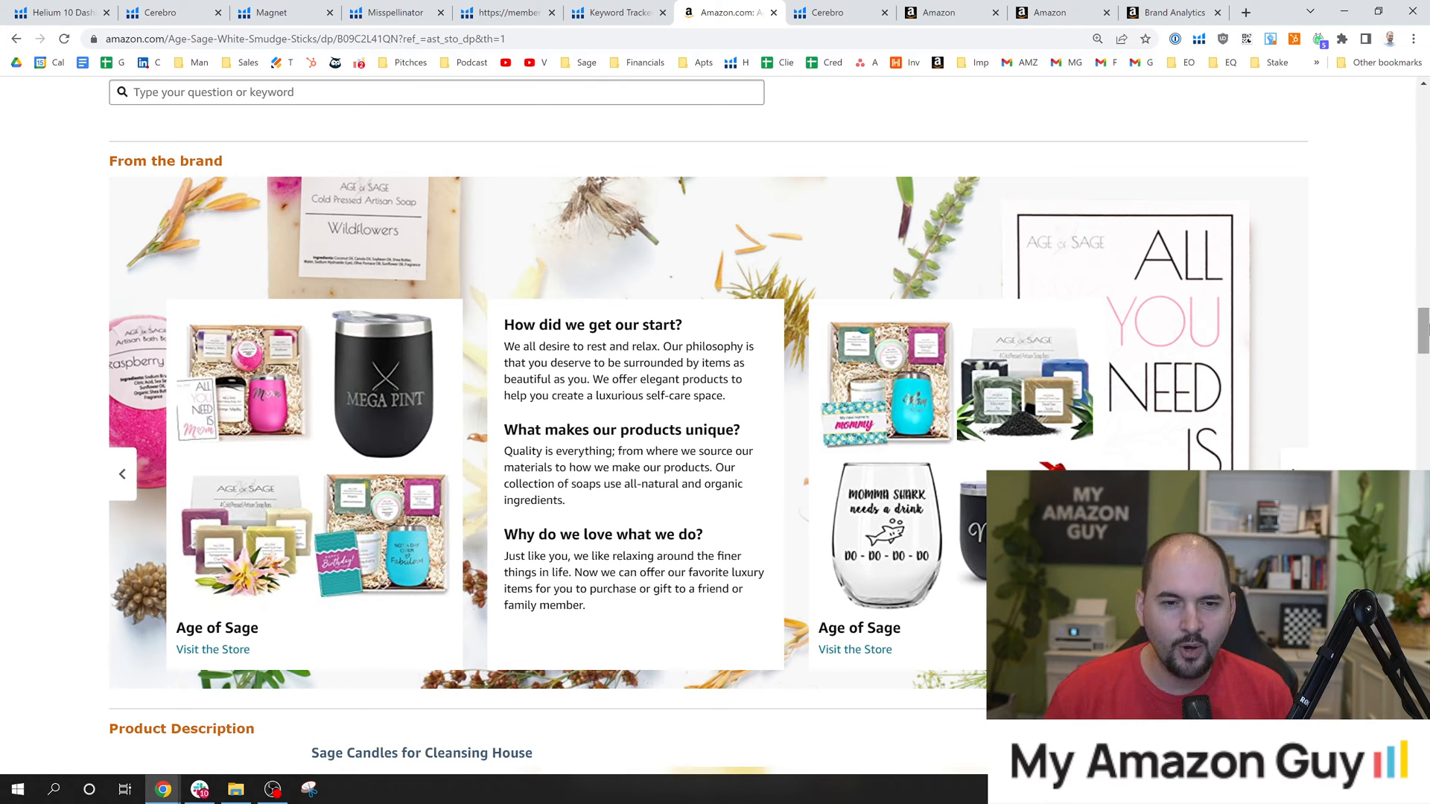
Inspect the 3 Pack White Sage image in the Product Description for its alt text and close the code inspector.
{"action": "left_click_drag", "start_coordinate": [1428, 332], "coordinate": [1428, 335]}
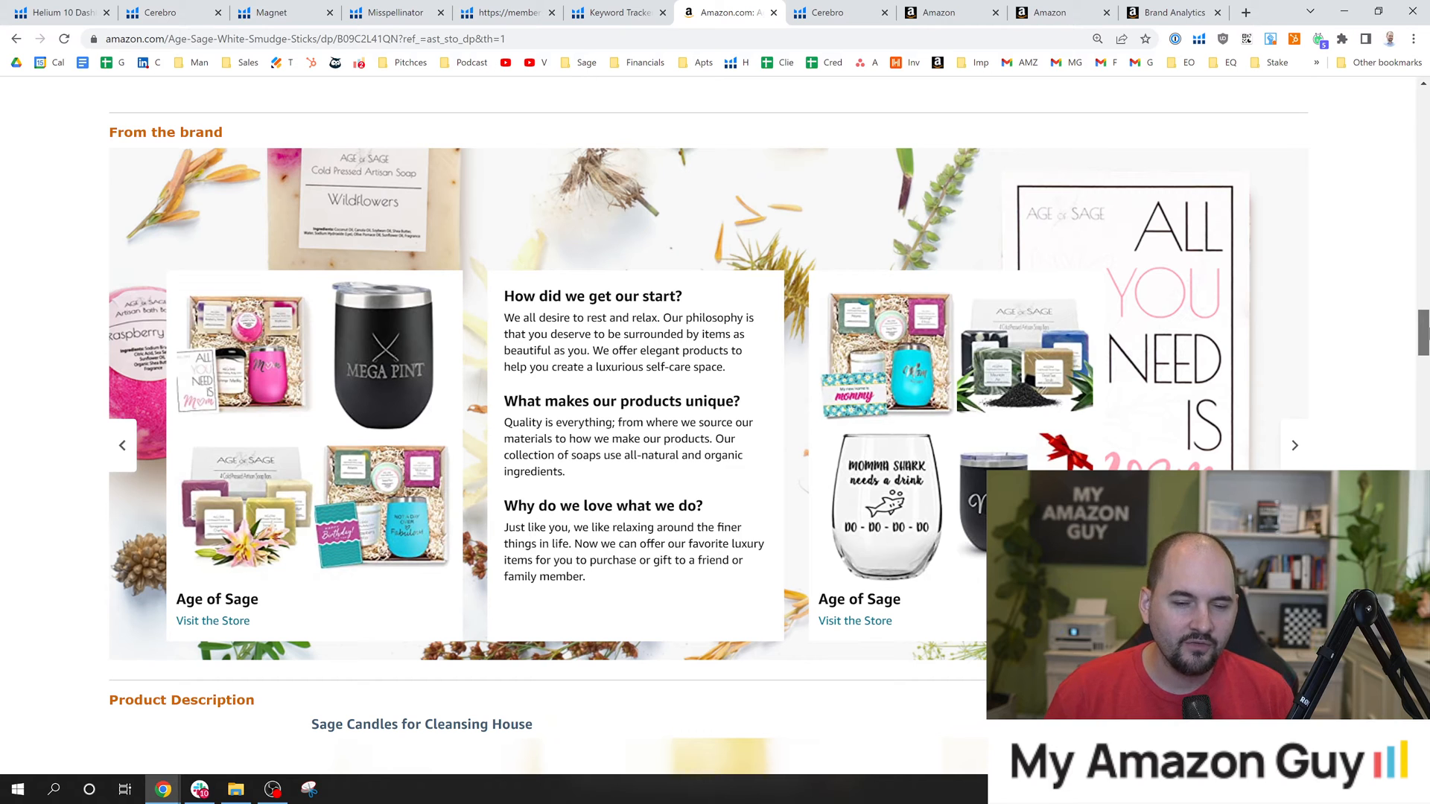
{"action": "mouse_move", "coordinate": [1428, 334]}
{"action": "left_mouse_down"}
{"action": "mouse_move", "coordinate": [1428, 412]}
{"action": "mouse_move", "coordinate": [1427, 373]}
{"action": "left_mouse_up"}
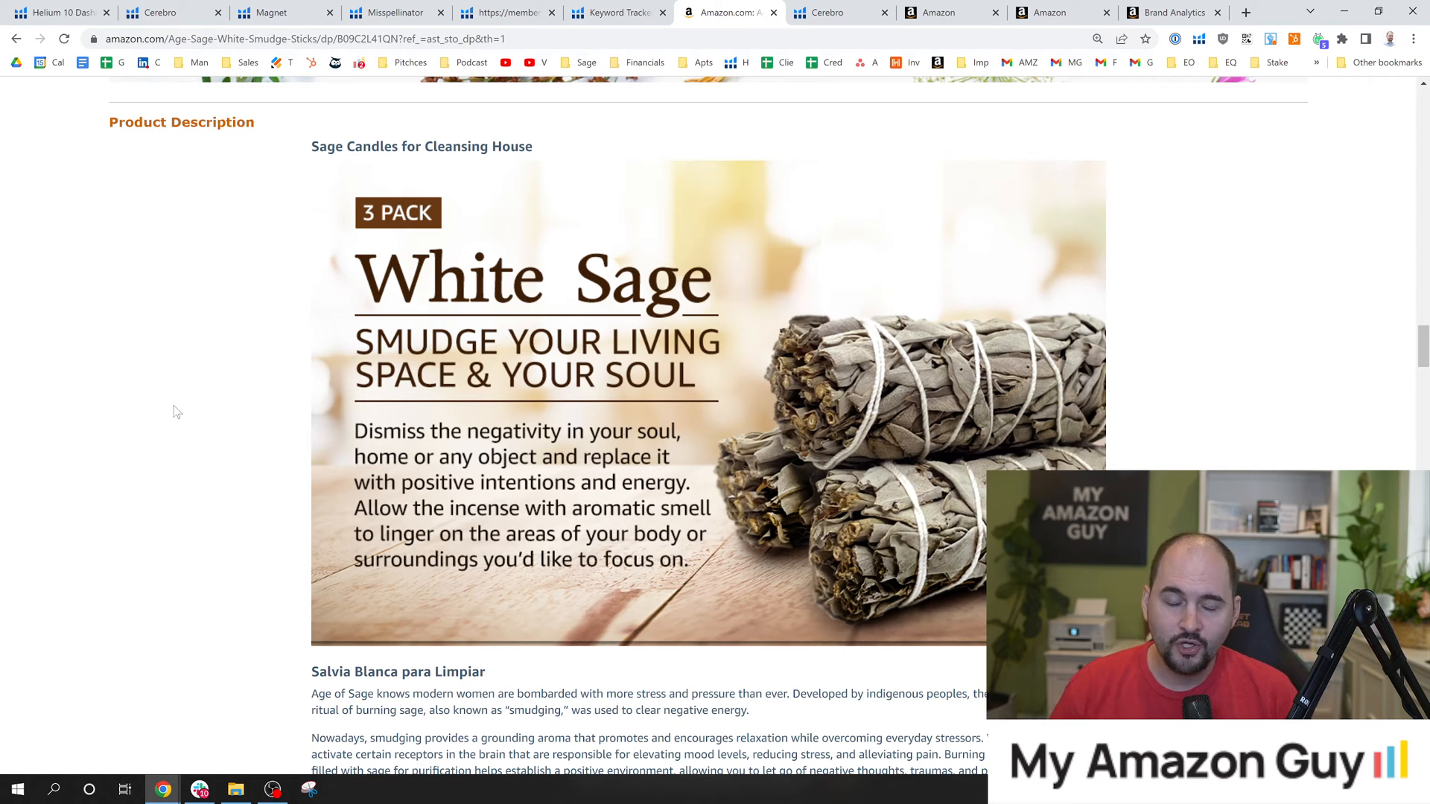
{"action": "right_click", "coordinate": [409, 406]}
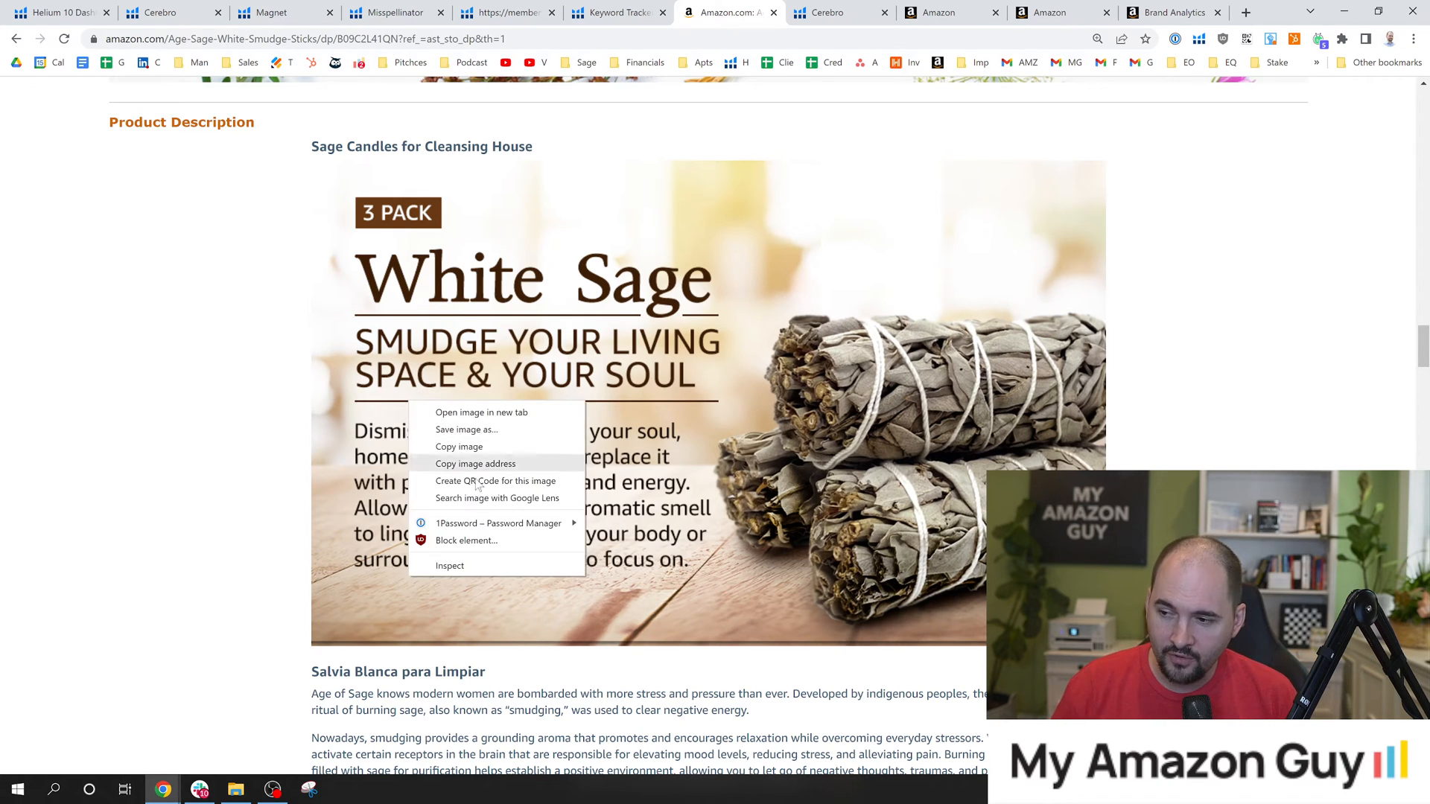
{"action": "left_click", "coordinate": [474, 567]}
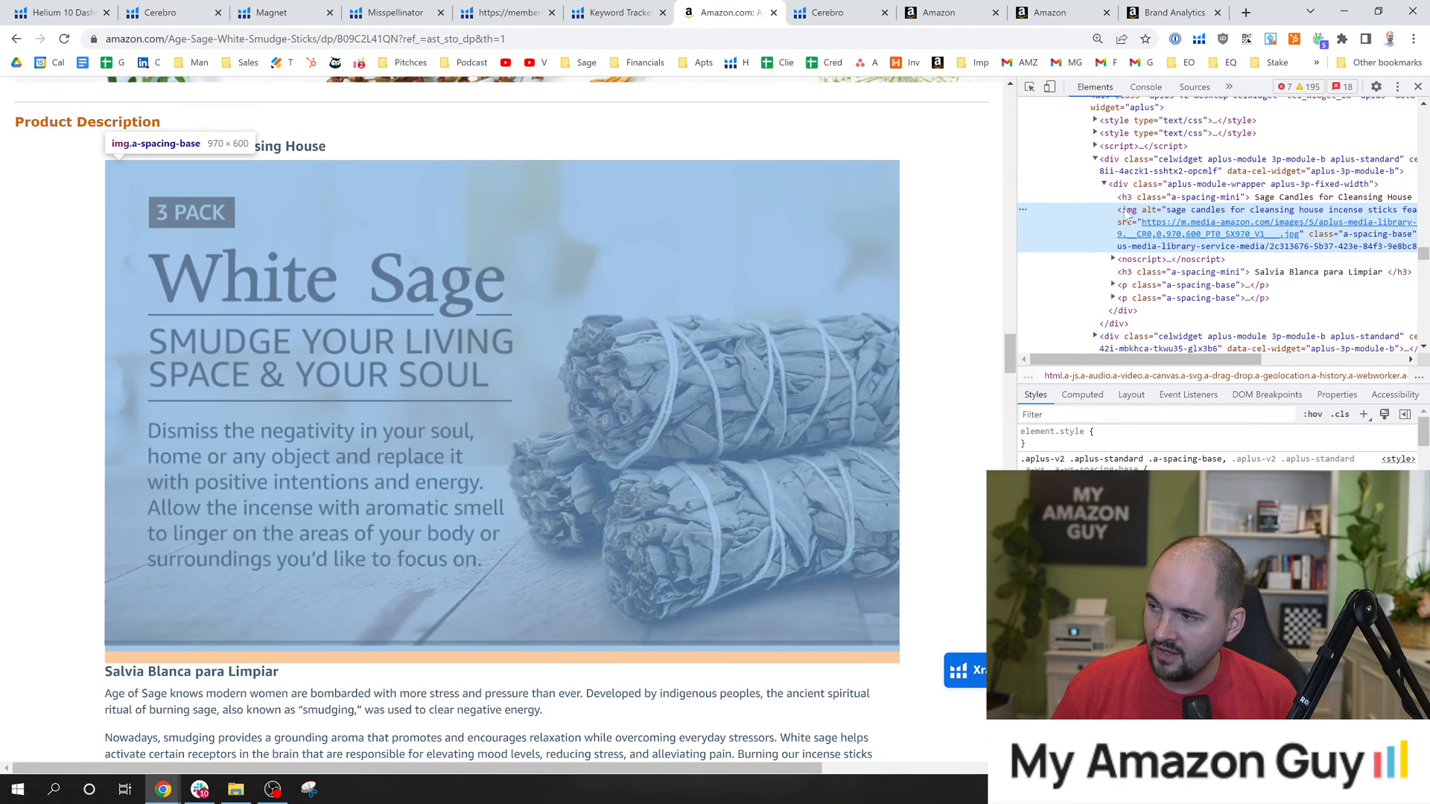
{"action": "left_click_drag", "start_coordinate": [1126, 213], "coordinate": [1152, 212]}
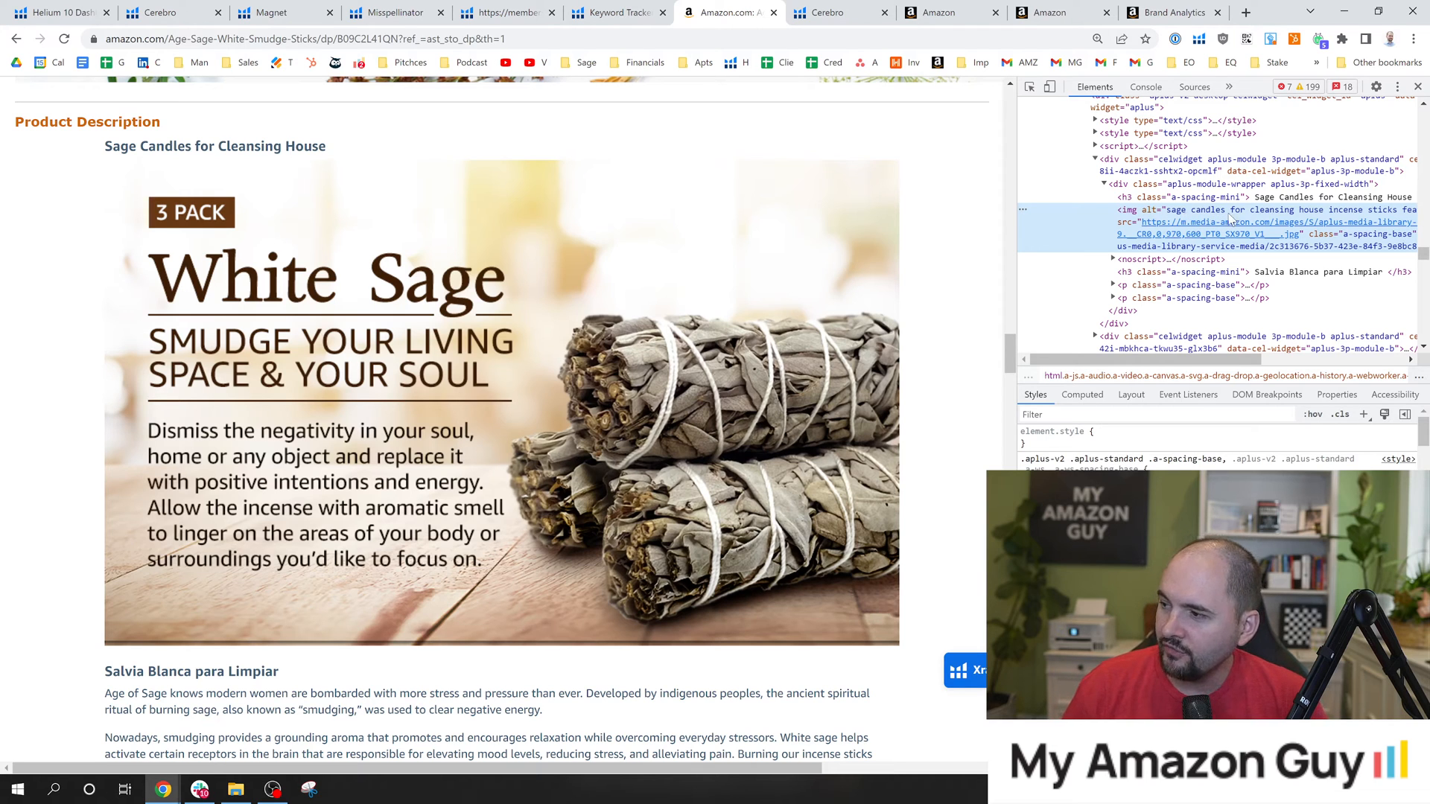
{"action": "mouse_move", "coordinate": [1284, 222]}
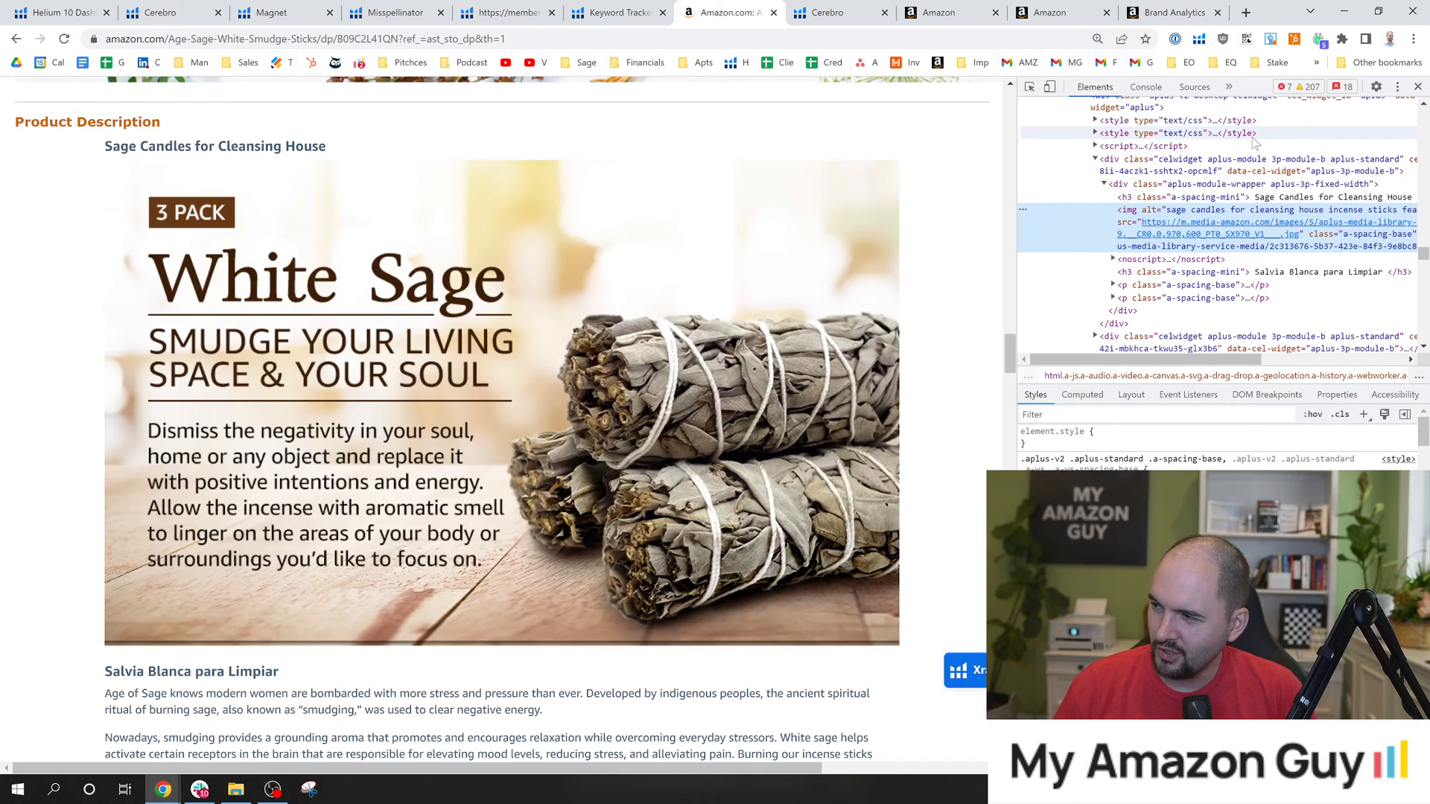
{"action": "left_click", "coordinate": [1417, 86]}
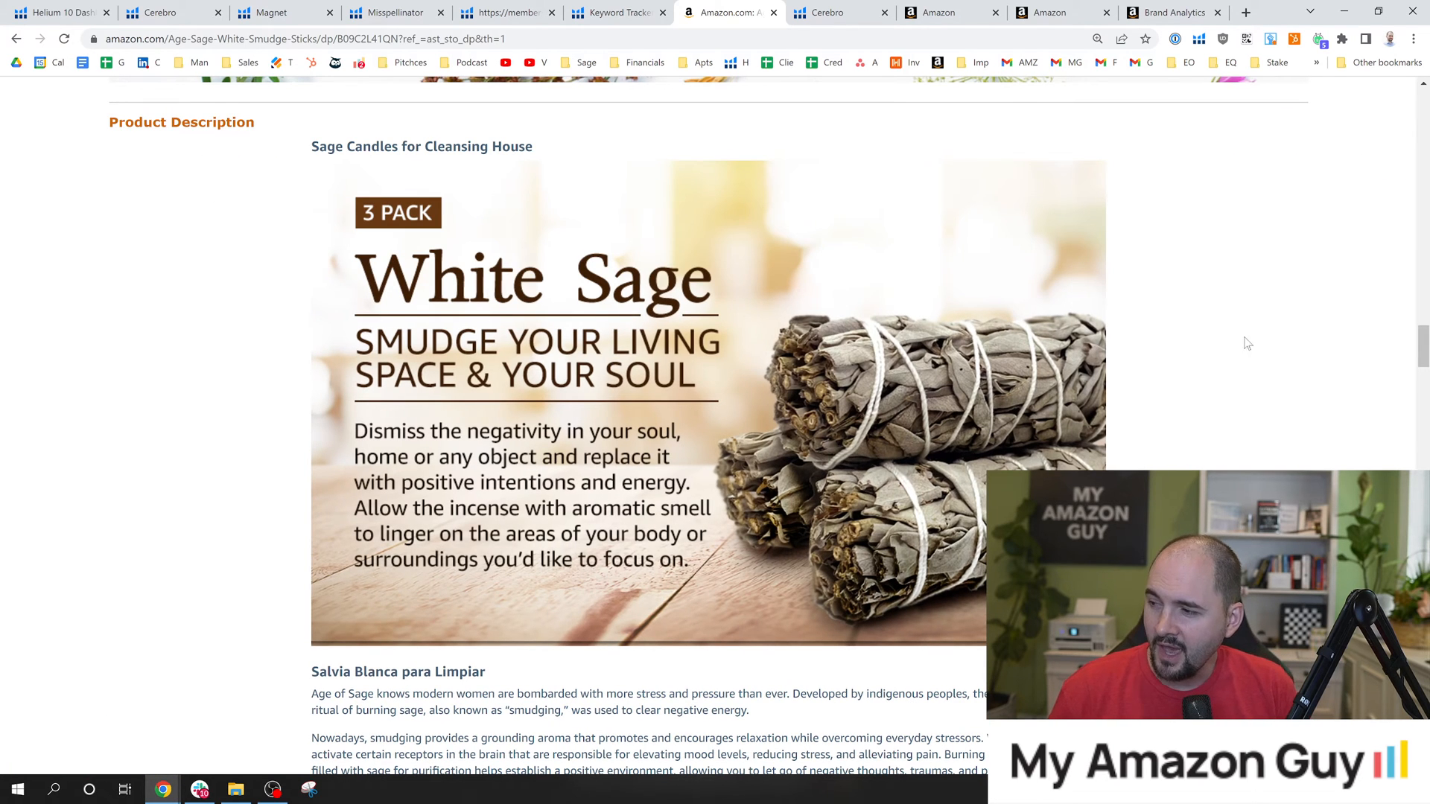
Look through the Product Description's images, text and product comparison chart, returning to the Benefits of Burning Sage module.
{"action": "left_click_drag", "start_coordinate": [1423, 346], "coordinate": [1424, 361]}
{"action": "left_click_drag", "start_coordinate": [499, 459], "coordinate": [296, 456]}
{"action": "left_click", "coordinate": [218, 420]}
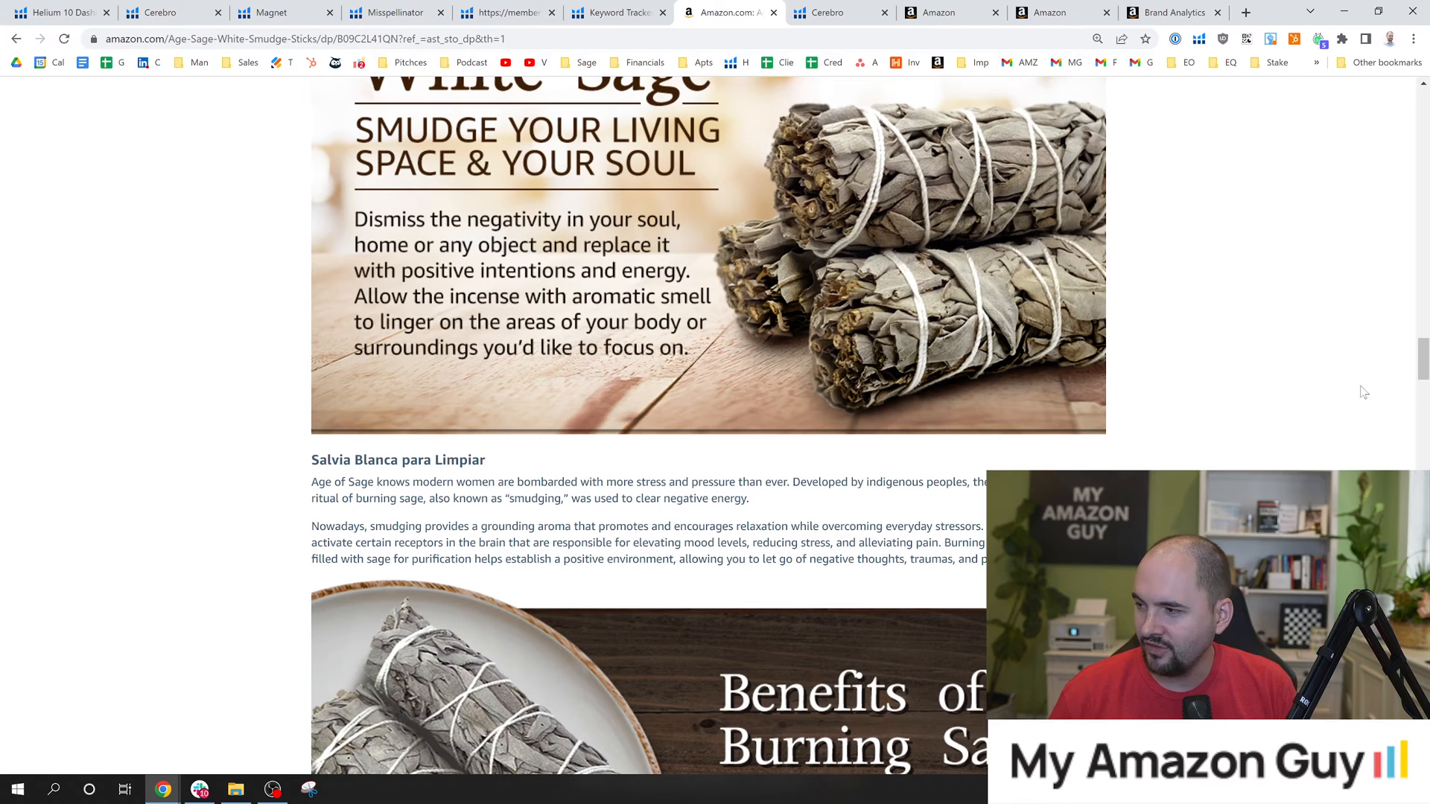
{"action": "left_click_drag", "start_coordinate": [1425, 357], "coordinate": [1424, 455]}
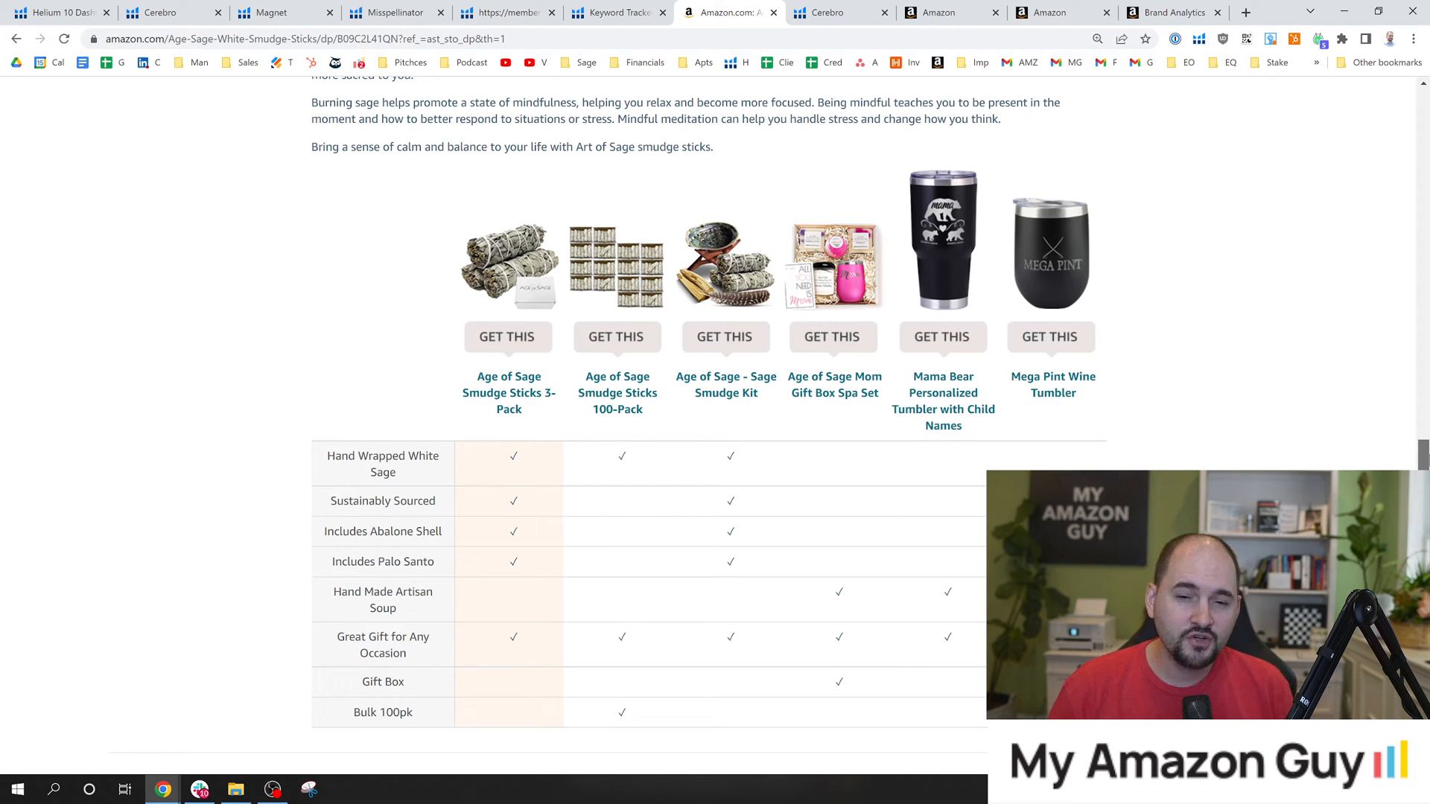
{"action": "scroll", "coordinate": [707, 417], "scroll_direction": "up", "scroll_amount": 2}
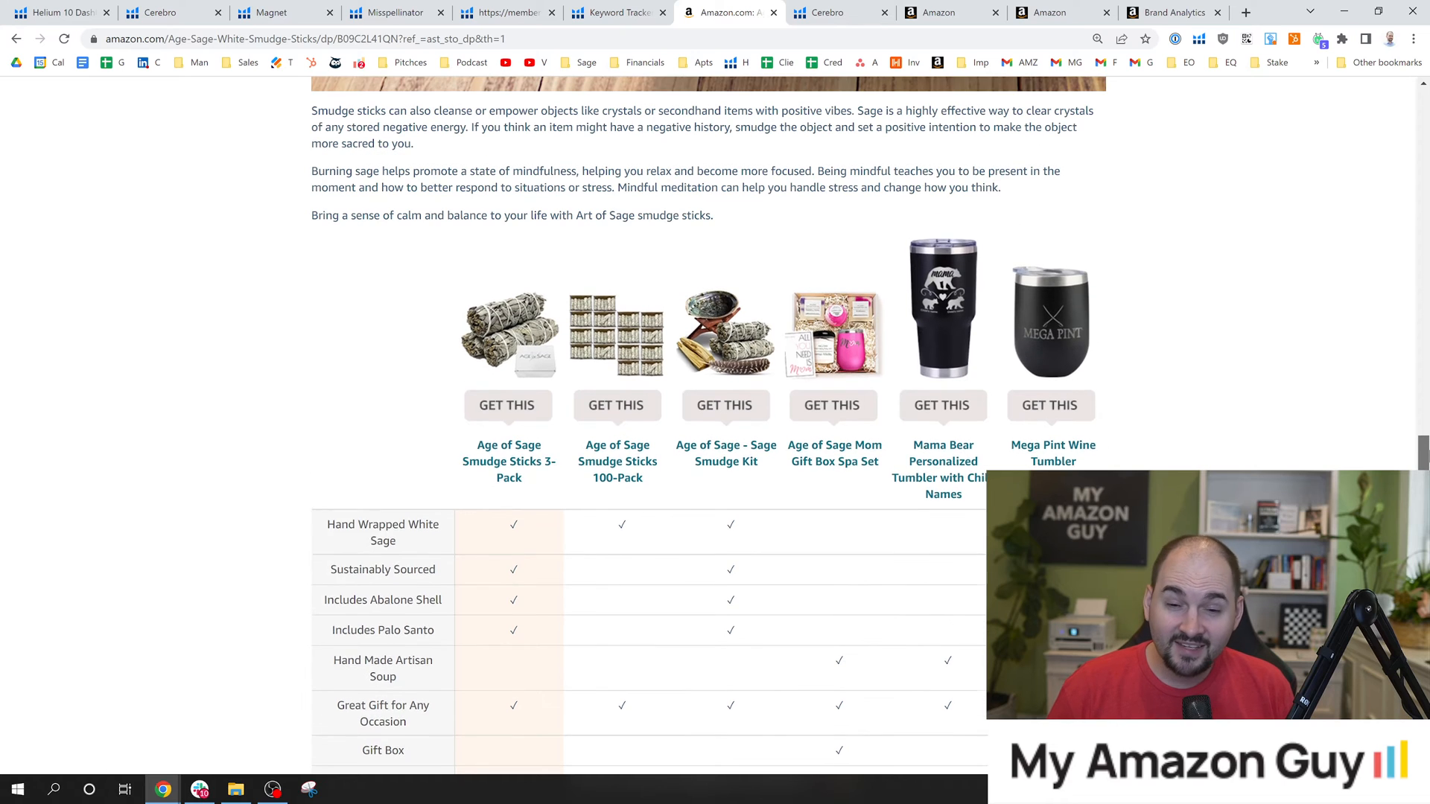
{"action": "scroll", "coordinate": [707, 424], "scroll_direction": "up", "scroll_amount": 12}
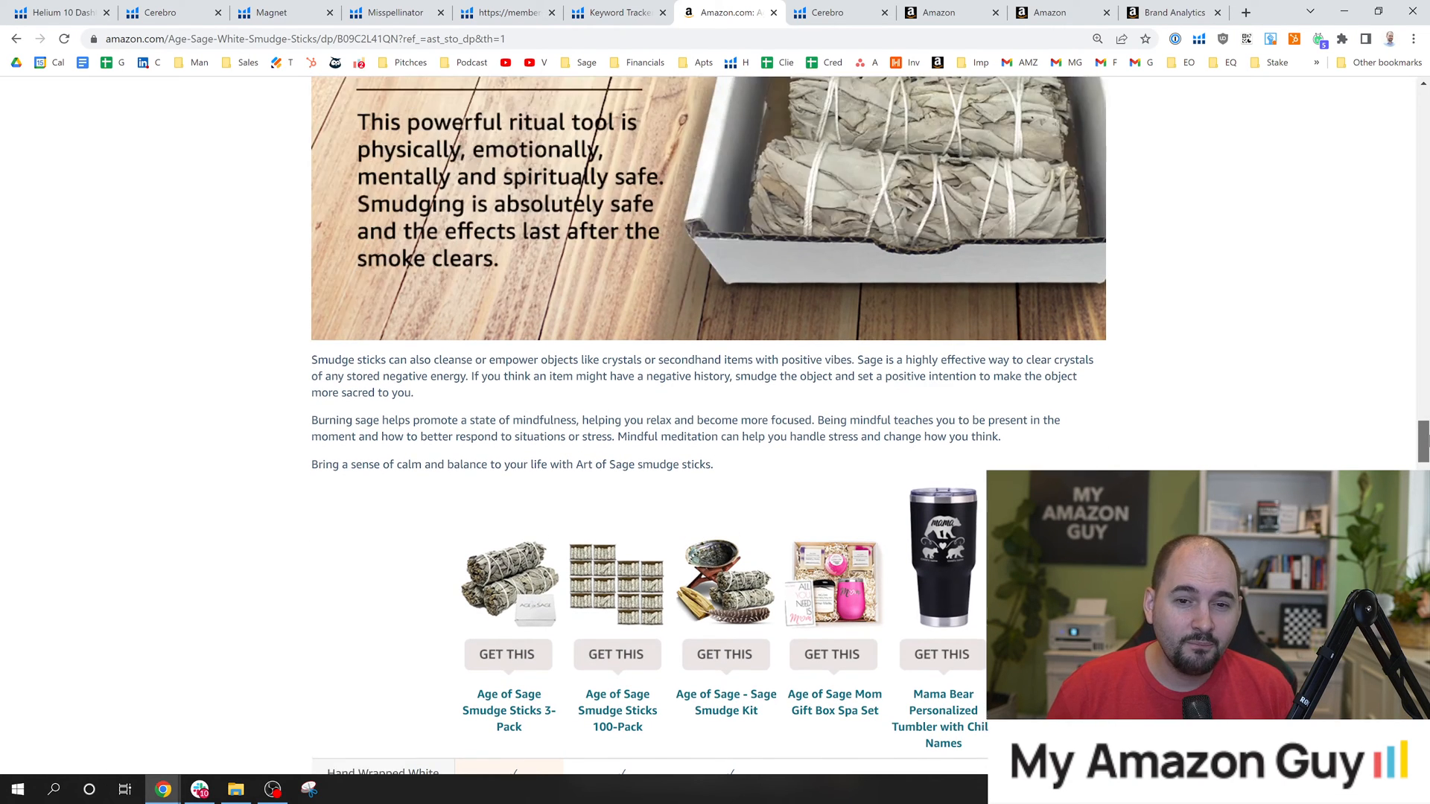
{"action": "scroll", "coordinate": [707, 425], "scroll_direction": "up", "scroll_amount": 15}
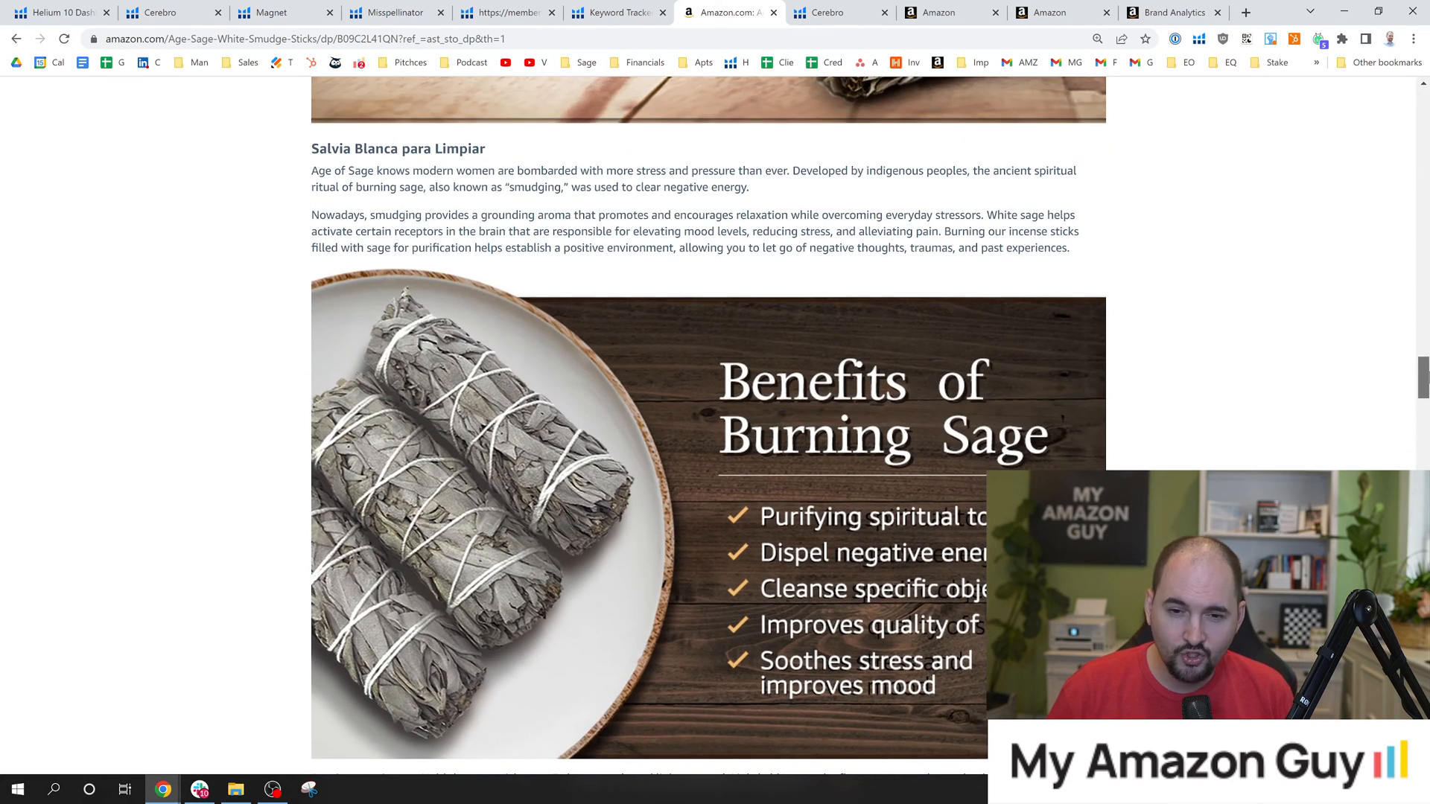
{"action": "scroll", "coordinate": [425, 350], "scroll_direction": "down", "scroll_amount": 1}
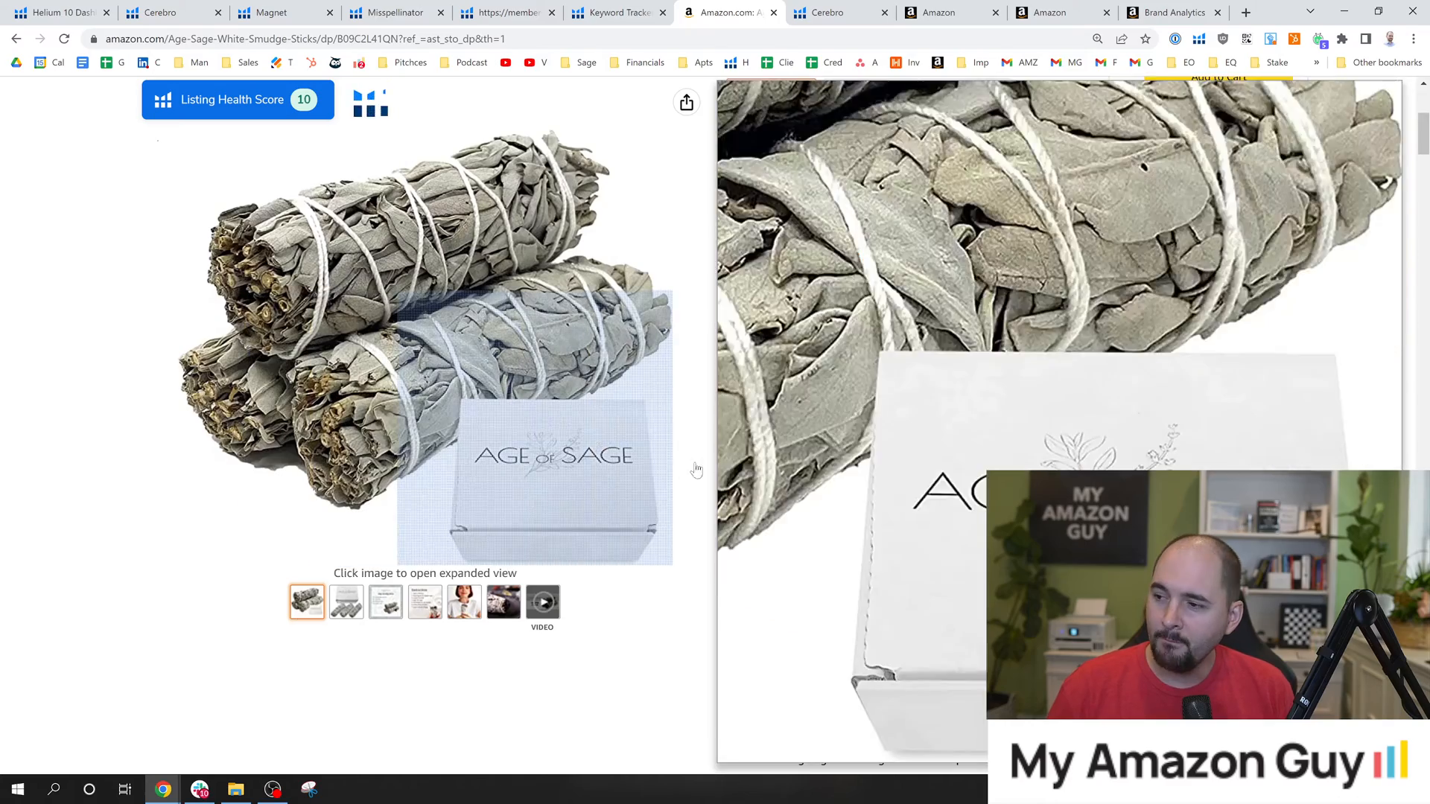
Highlight "Sage Candles for Cleansing House - Salvia Blanca" in the title and compare it with the Product Description's Salvia Blanca para Limpiar section.
{"action": "left_click_drag", "start_coordinate": [735, 417], "coordinate": [798, 513]}
{"action": "scroll", "coordinate": [901, 501], "scroll_direction": "up", "scroll_amount": 4}
{"action": "left_click_drag", "start_coordinate": [811, 189], "coordinate": [874, 215]}
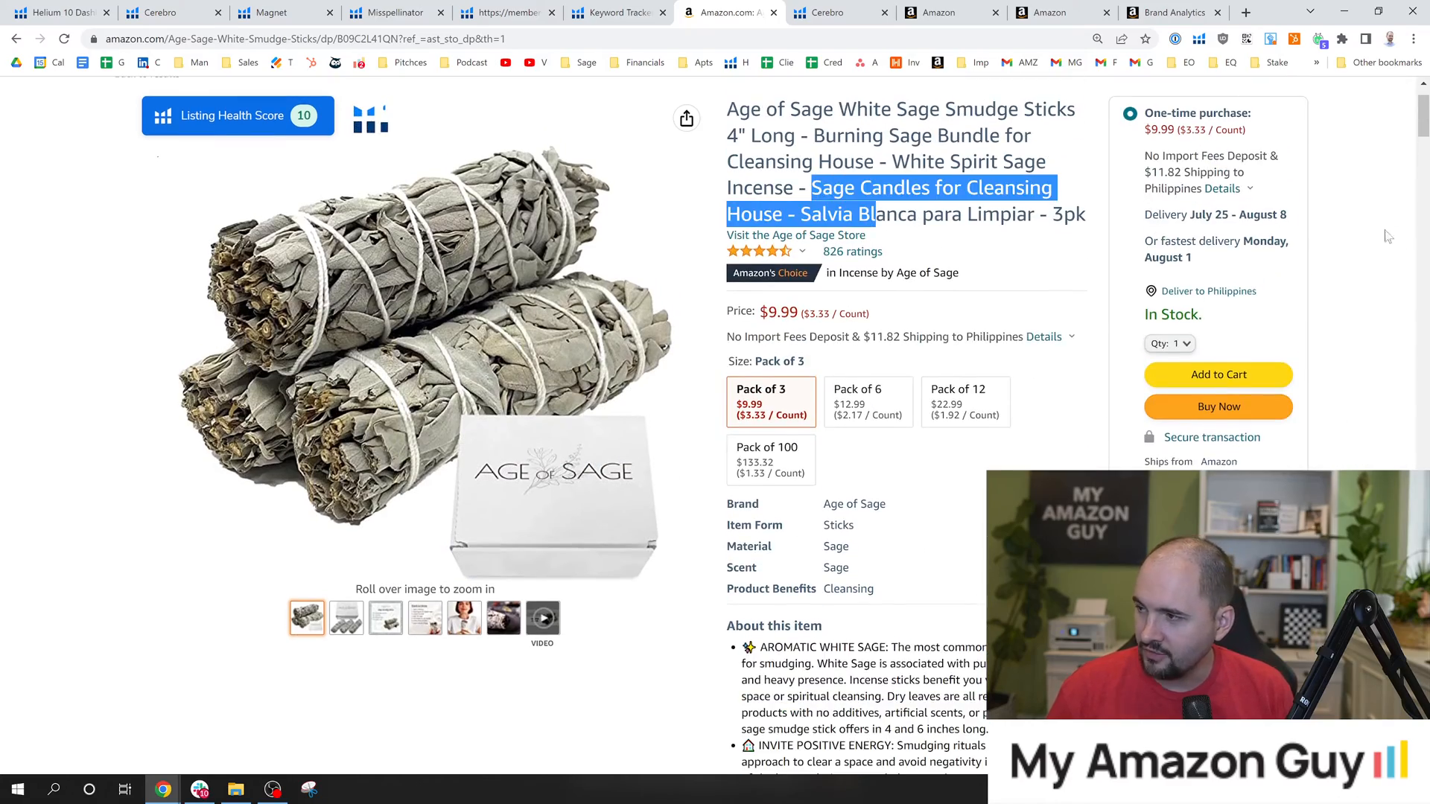
{"action": "mouse_move", "coordinate": [1423, 127]}
{"action": "left_mouse_down"}
{"action": "mouse_move", "coordinate": [1414, 298]}
{"action": "mouse_move", "coordinate": [1370, 357]}
{"action": "mouse_move", "coordinate": [1344, 363]}
{"action": "left_mouse_up"}
{"action": "left_click_drag", "start_coordinate": [834, 231], "coordinate": [280, 226]}
{"action": "left_click", "coordinate": [265, 253]}
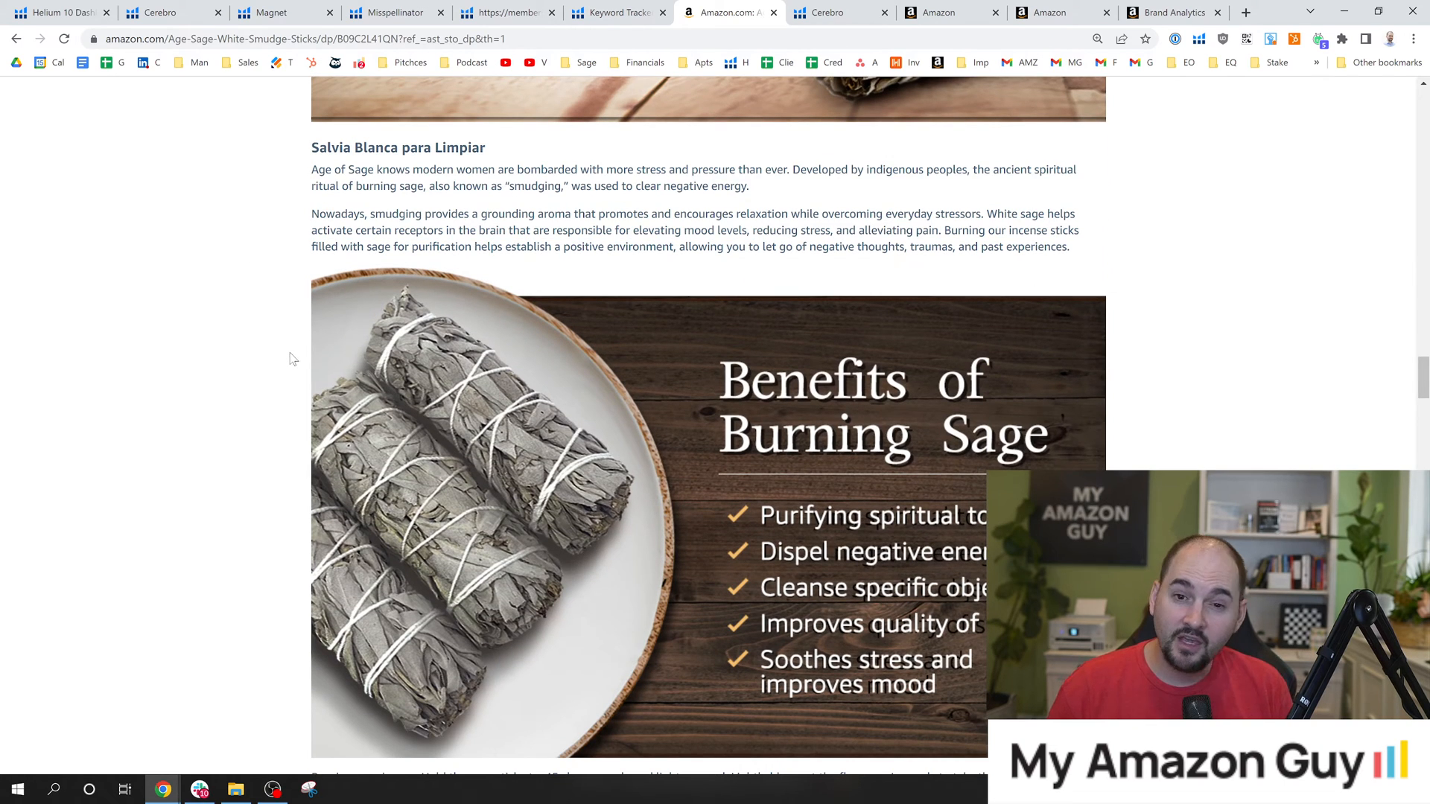
Read the paragraphs below the Benefits of Burning Sage image, highlighting them, and view the Safe and Powerful Ritual Tool module.
{"action": "scroll", "coordinate": [292, 359], "scroll_direction": "down", "scroll_amount": 7}
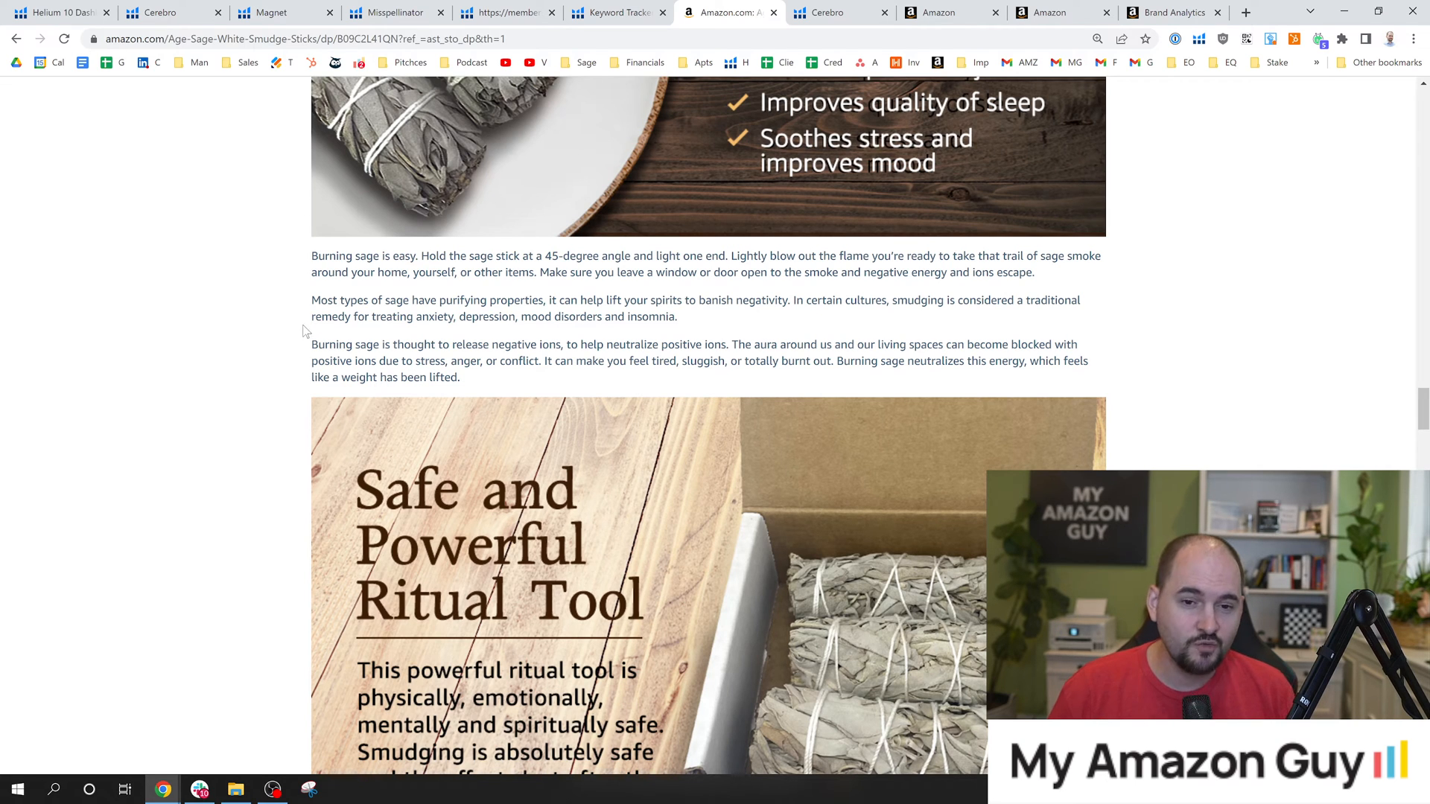
{"action": "left_click_drag", "start_coordinate": [335, 272], "coordinate": [567, 381]}
{"action": "left_click", "coordinate": [301, 394]}
{"action": "scroll", "coordinate": [301, 394], "scroll_direction": "down", "scroll_amount": 3}
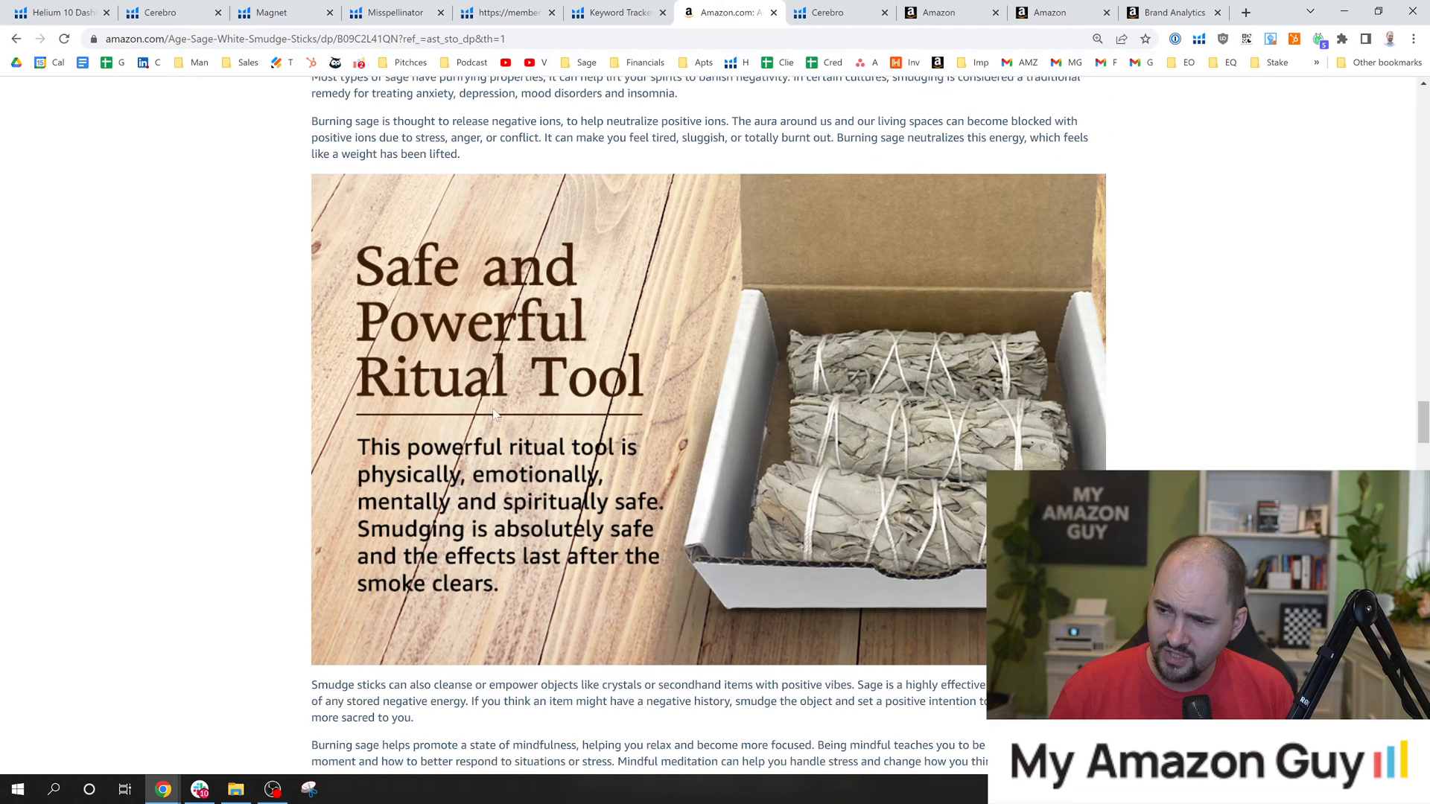
{"action": "scroll", "coordinate": [130, 345], "scroll_direction": "down", "scroll_amount": 6}
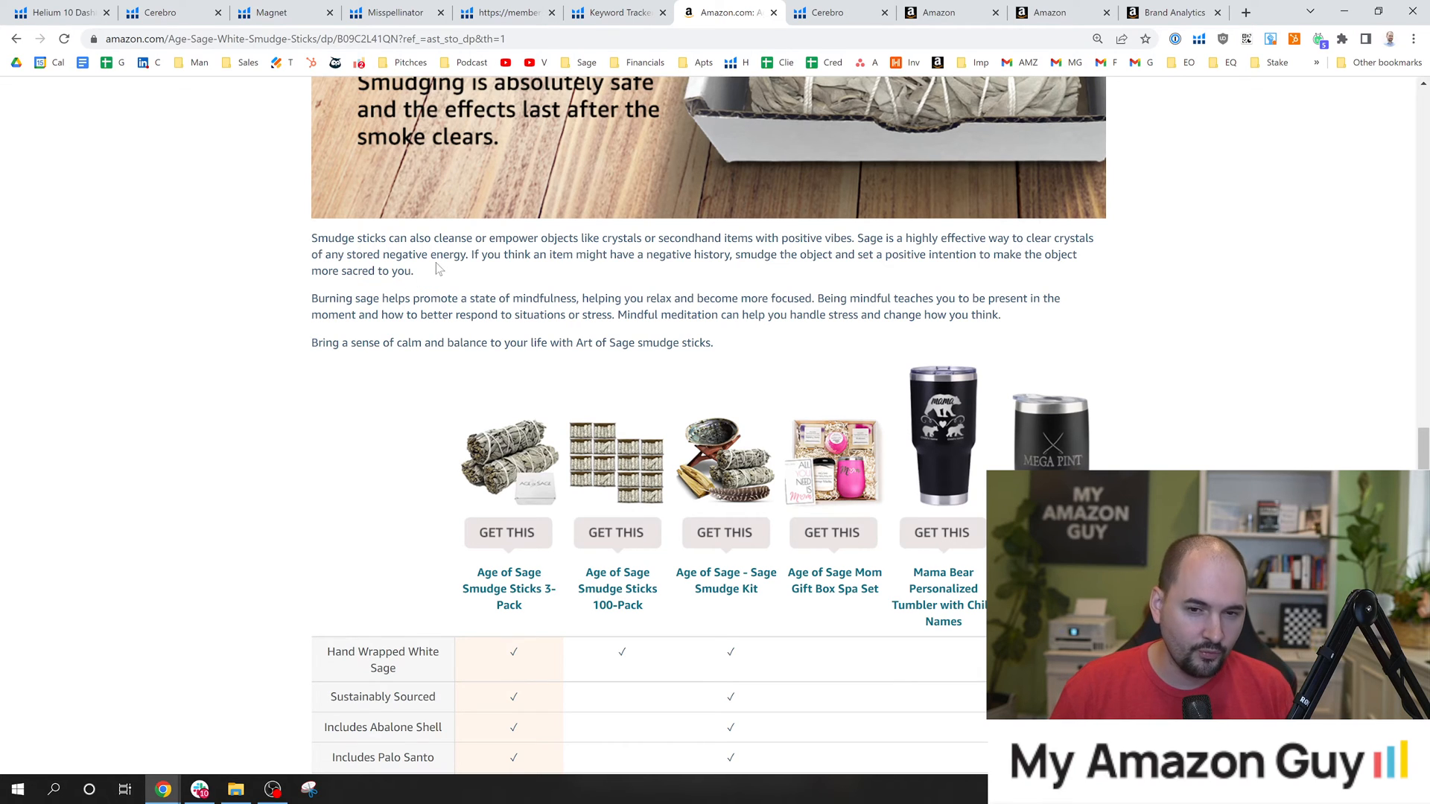
Examine the product comparison chart, highlighting the Includes Palo Santo and Hand Made Artisan Soup row labels.
{"action": "scroll", "coordinate": [439, 269], "scroll_direction": "down", "scroll_amount": 2}
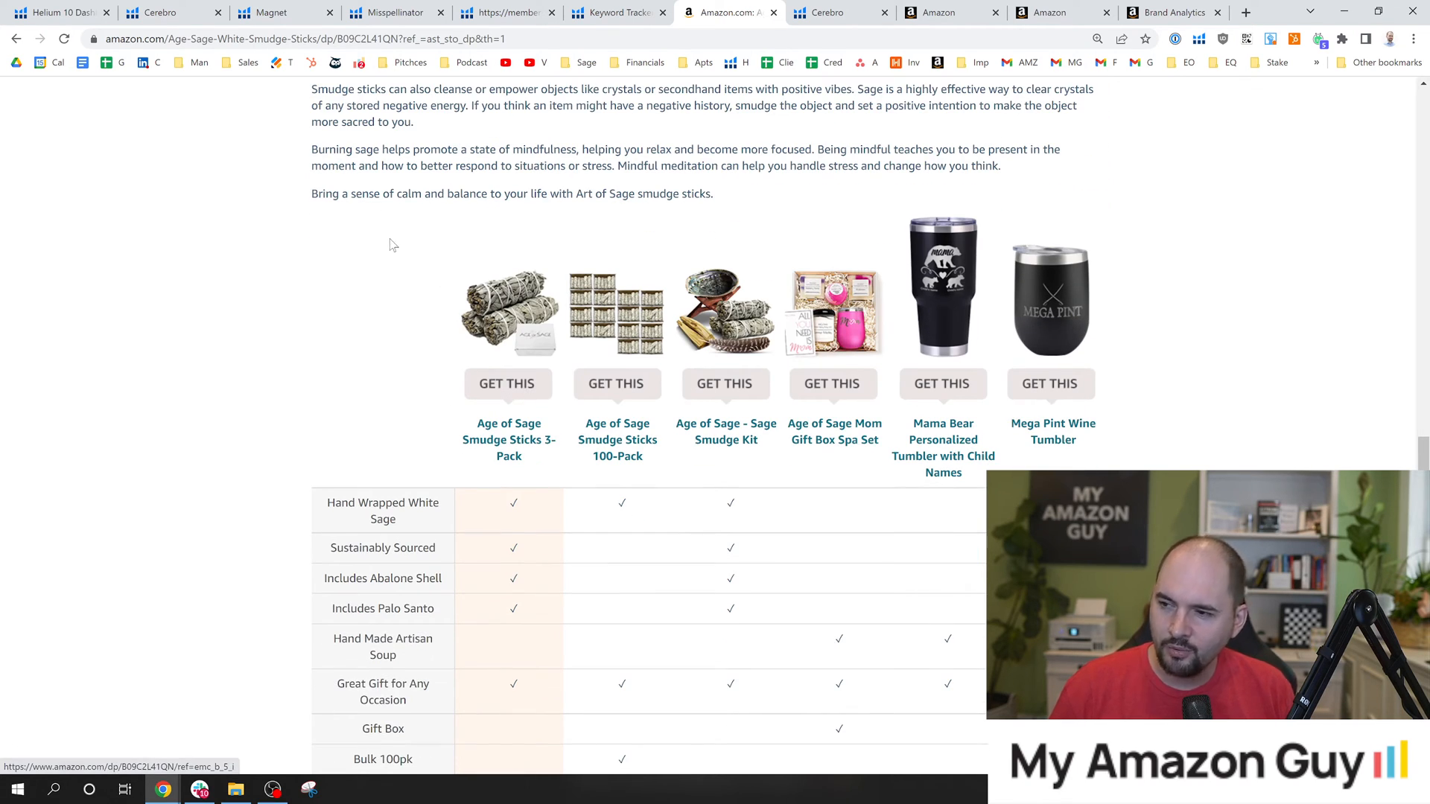
{"action": "scroll", "coordinate": [412, 300], "scroll_direction": "down", "scroll_amount": 2}
{"action": "scroll", "coordinate": [406, 301], "scroll_direction": "up", "scroll_amount": 2}
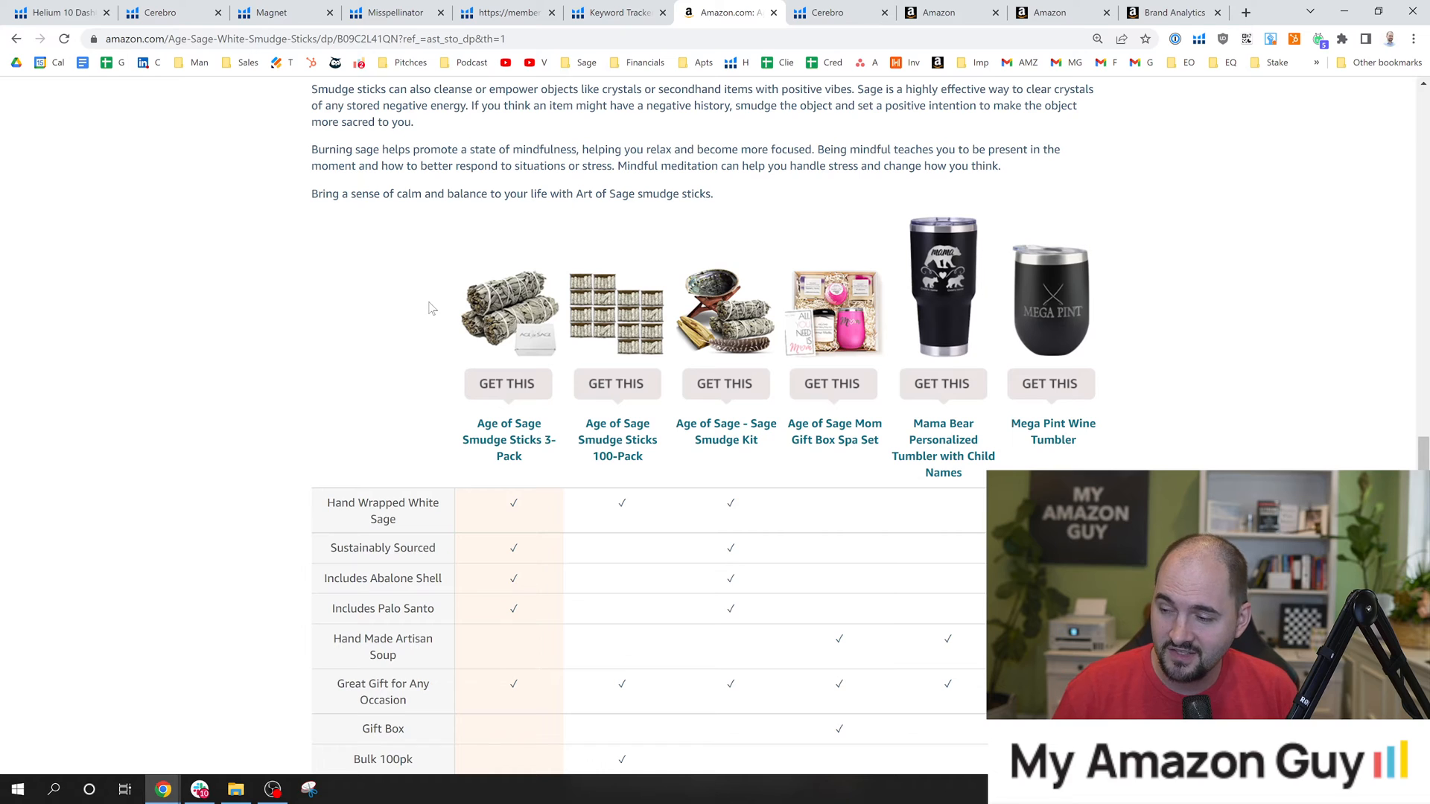
{"action": "scroll", "coordinate": [413, 384], "scroll_direction": "down", "scroll_amount": 1}
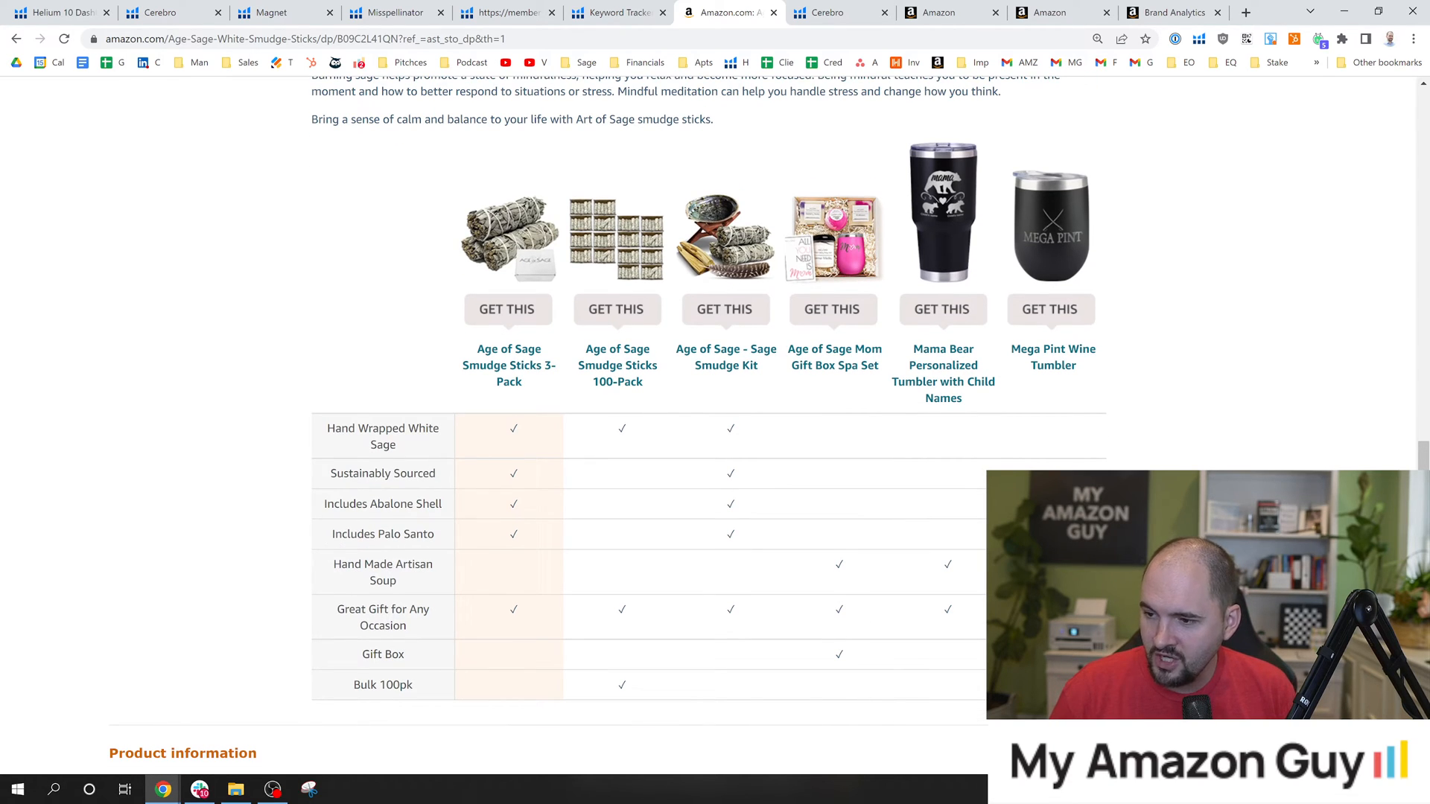
{"action": "left_click_drag", "start_coordinate": [361, 534], "coordinate": [434, 534]}
{"action": "left_click_drag", "start_coordinate": [348, 564], "coordinate": [396, 581]}
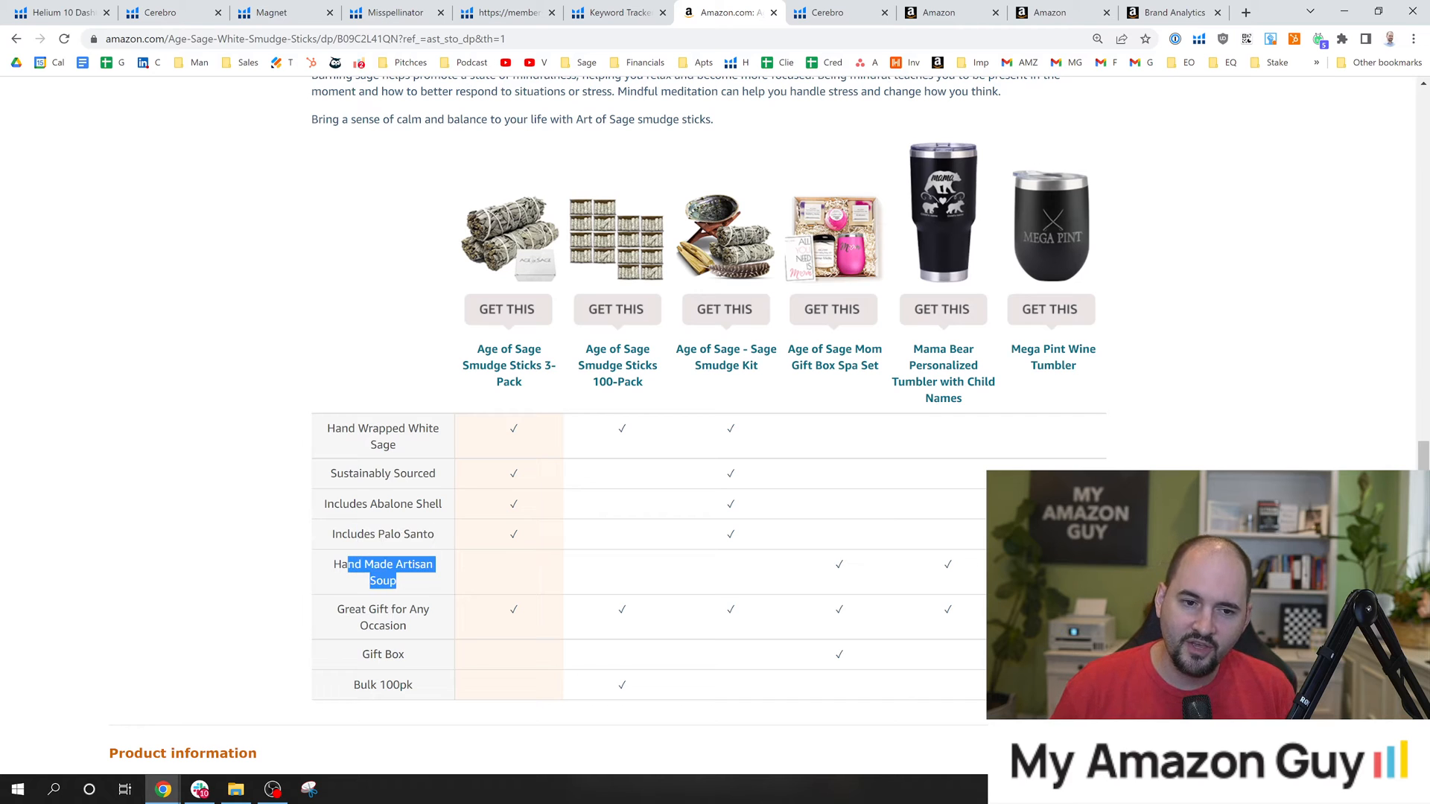
View the product information, Inspiration from this brand and Videos sections below the comparison chart, highlighting the Inspiration from this brand heading.
{"action": "left_click", "coordinate": [491, 563]}
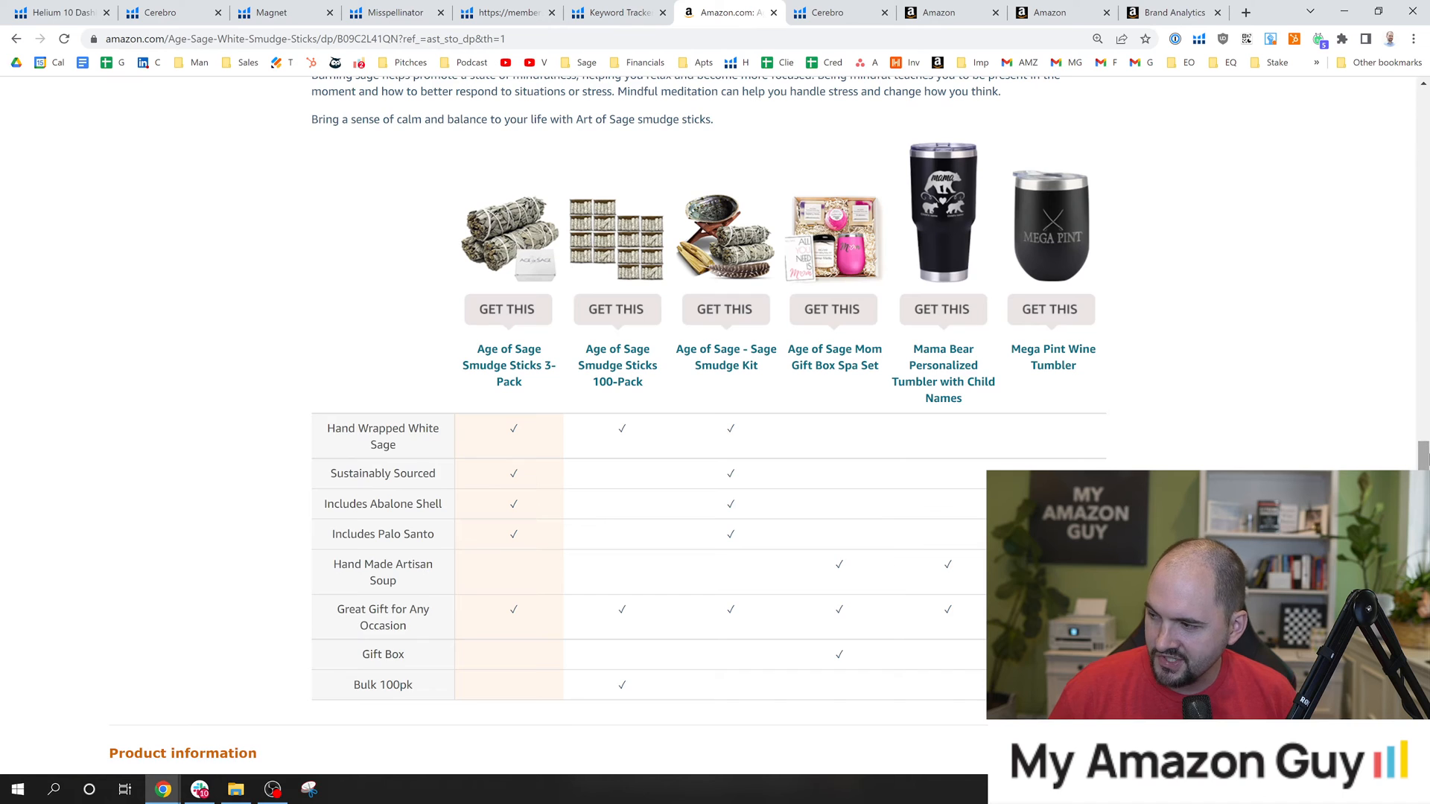
{"action": "scroll", "coordinate": [641, 307], "scroll_direction": "down", "scroll_amount": 3}
{"action": "scroll", "coordinate": [708, 427], "scroll_direction": "down", "scroll_amount": 12}
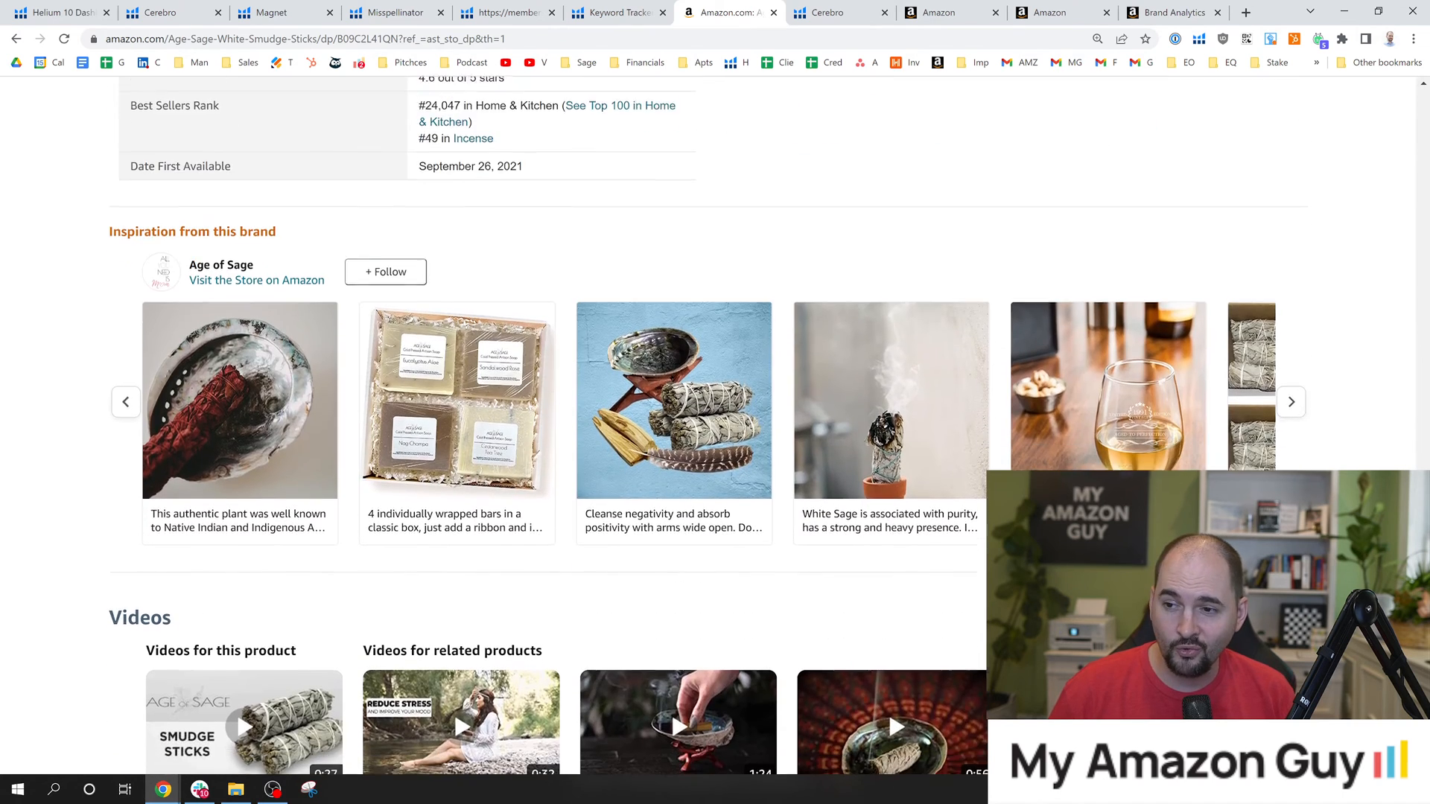
{"action": "scroll", "coordinate": [708, 426], "scroll_direction": "down", "scroll_amount": 8}
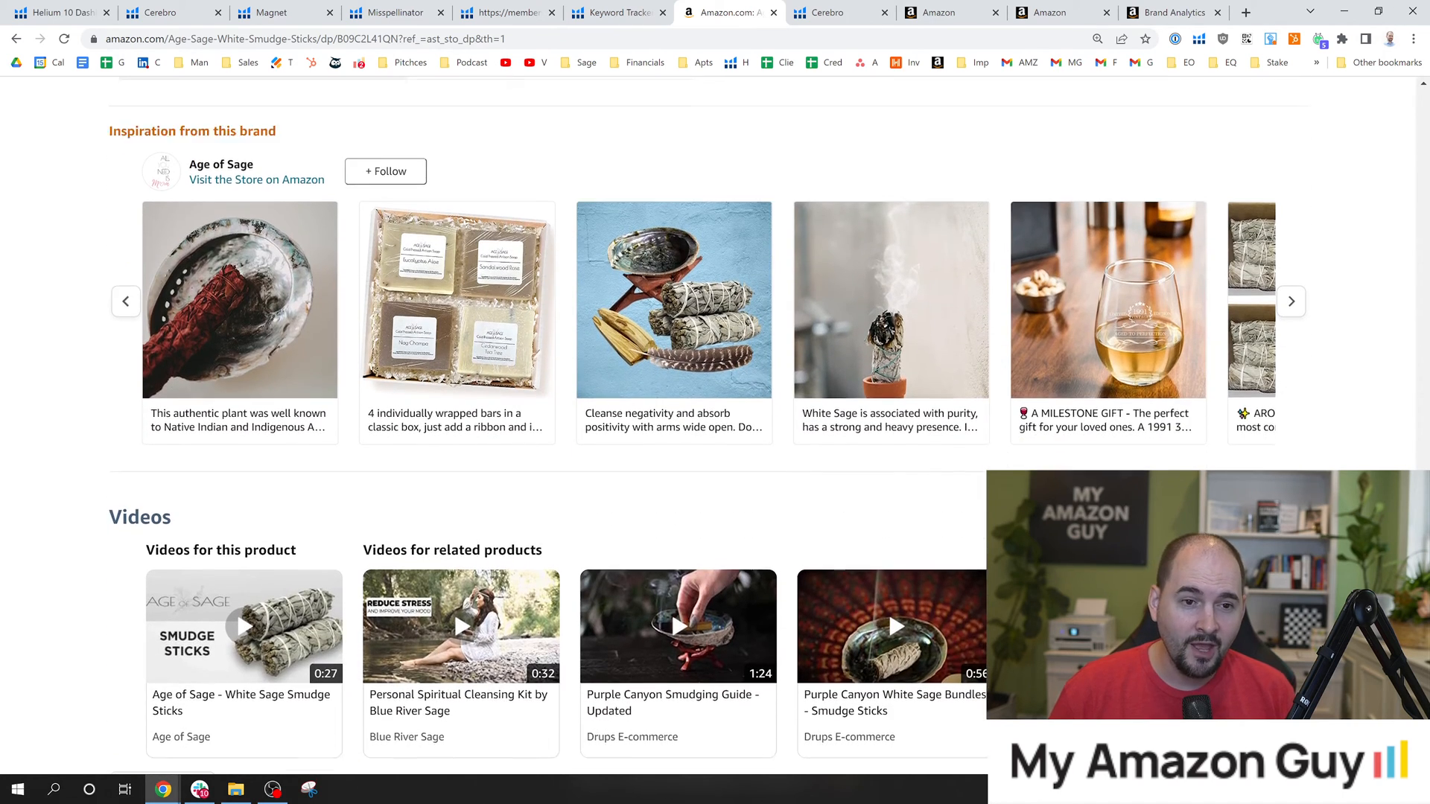
{"action": "scroll", "coordinate": [707, 426], "scroll_direction": "up", "scroll_amount": 5}
{"action": "scroll", "coordinate": [429, 476], "scroll_direction": "up", "scroll_amount": 5}
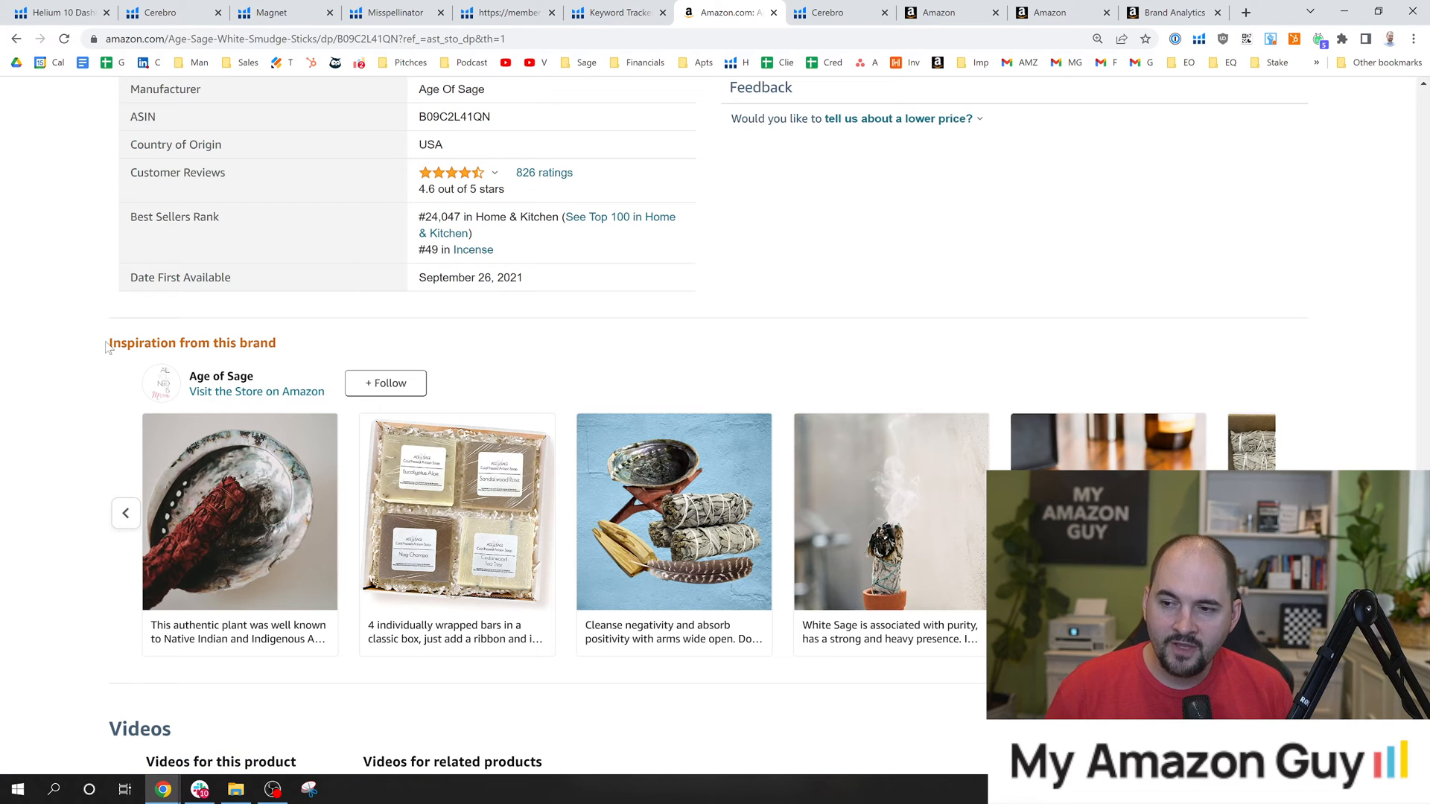
{"action": "left_click_drag", "start_coordinate": [109, 348], "coordinate": [316, 342]}
{"action": "left_click", "coordinate": [321, 341]}
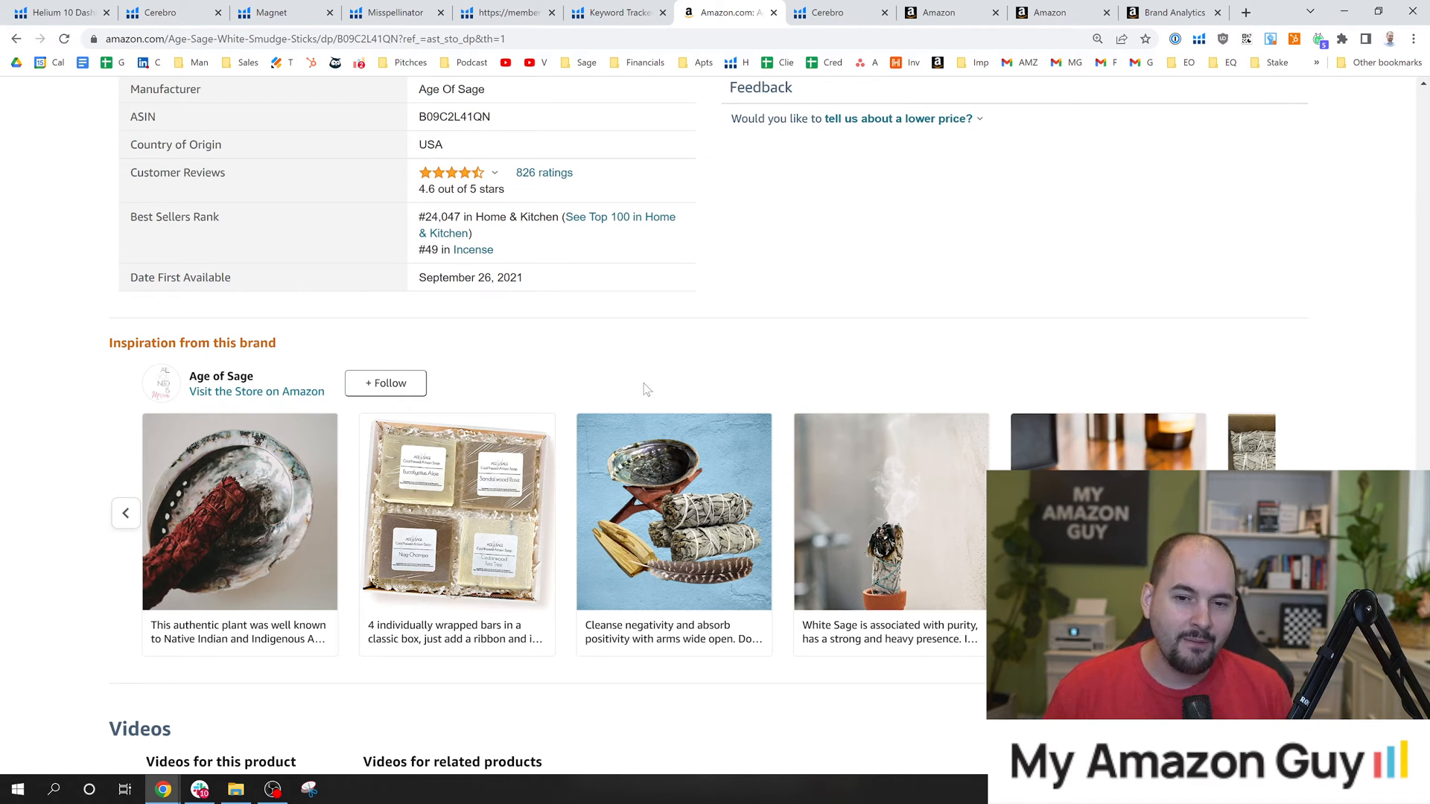
Look over the videos and related products, return to Inspiration from this brand, and page through its Age of Sage posts.
{"action": "scroll", "coordinate": [625, 503], "scroll_direction": "down", "scroll_amount": 9}
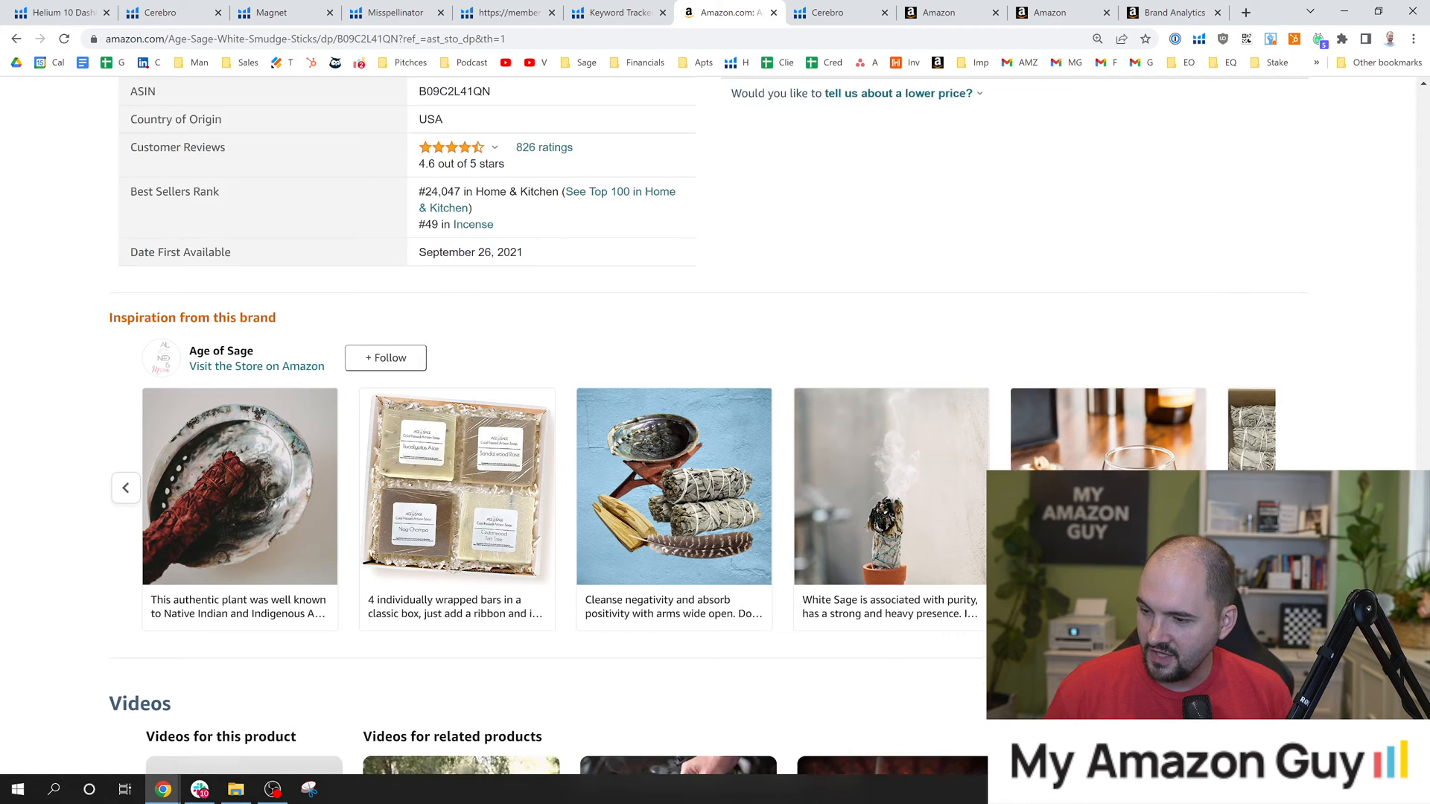
{"action": "scroll", "coordinate": [625, 502], "scroll_direction": "down", "scroll_amount": 1}
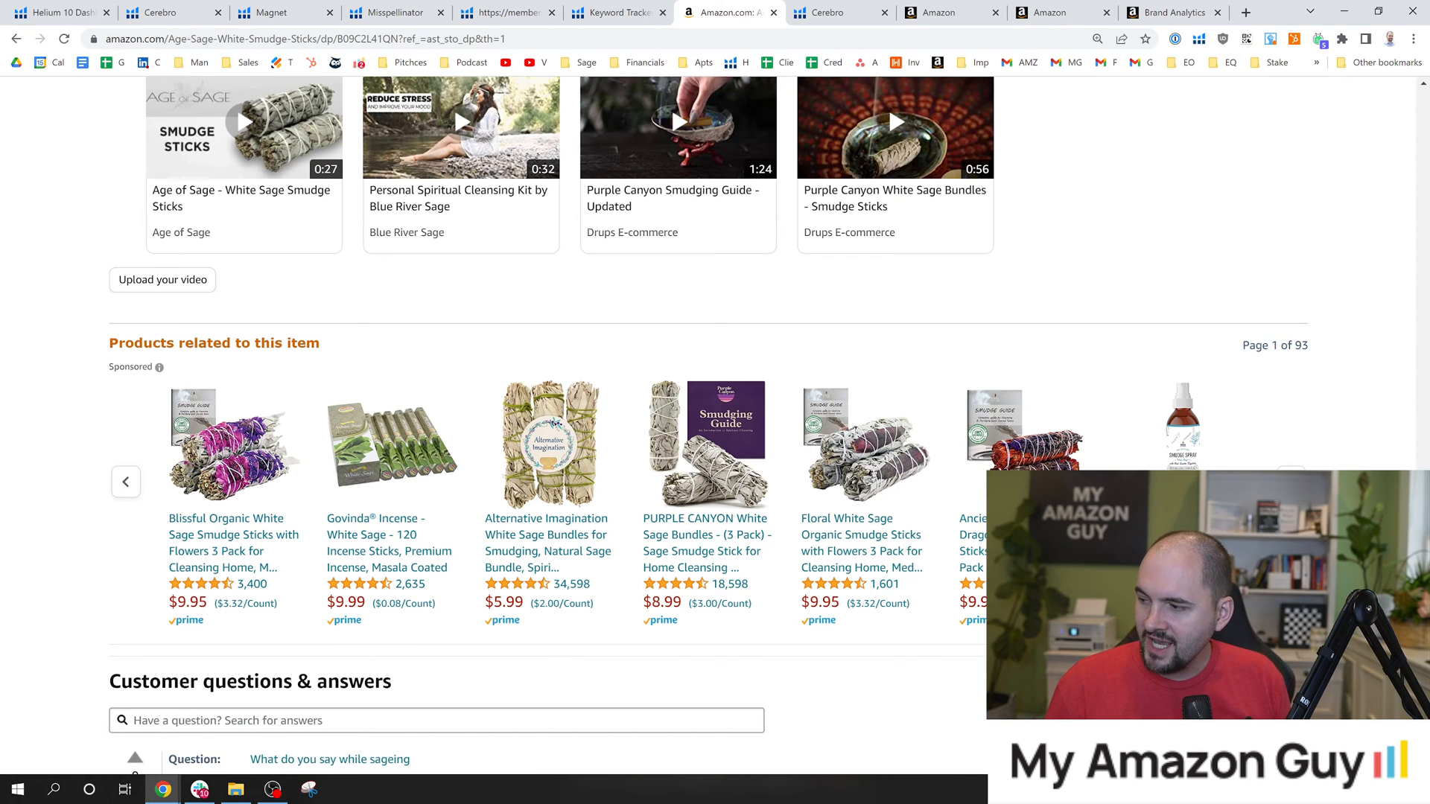
{"action": "scroll", "coordinate": [707, 425], "scroll_direction": "up", "scroll_amount": 10}
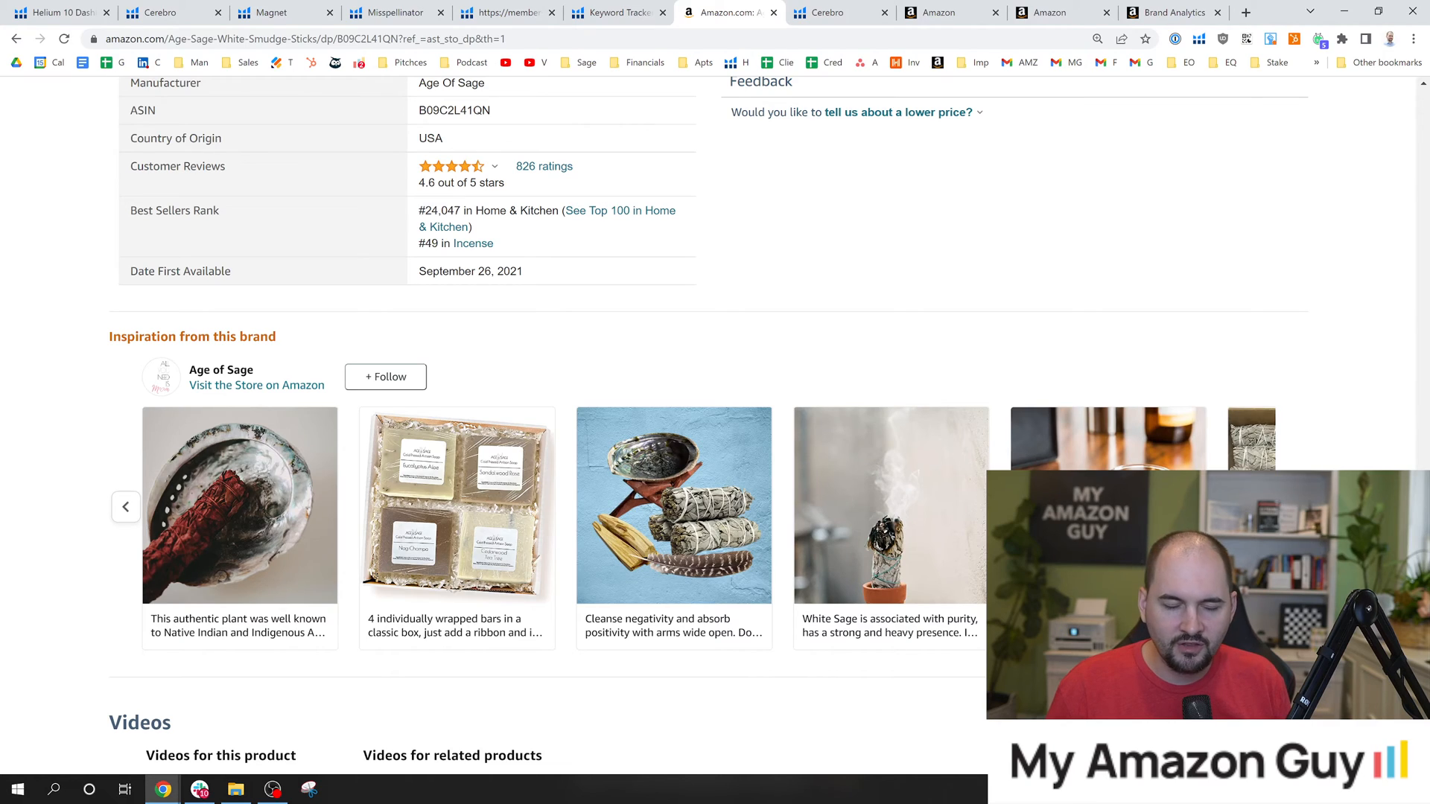
{"action": "scroll", "coordinate": [1423, 376], "scroll_direction": "up", "scroll_amount": 15}
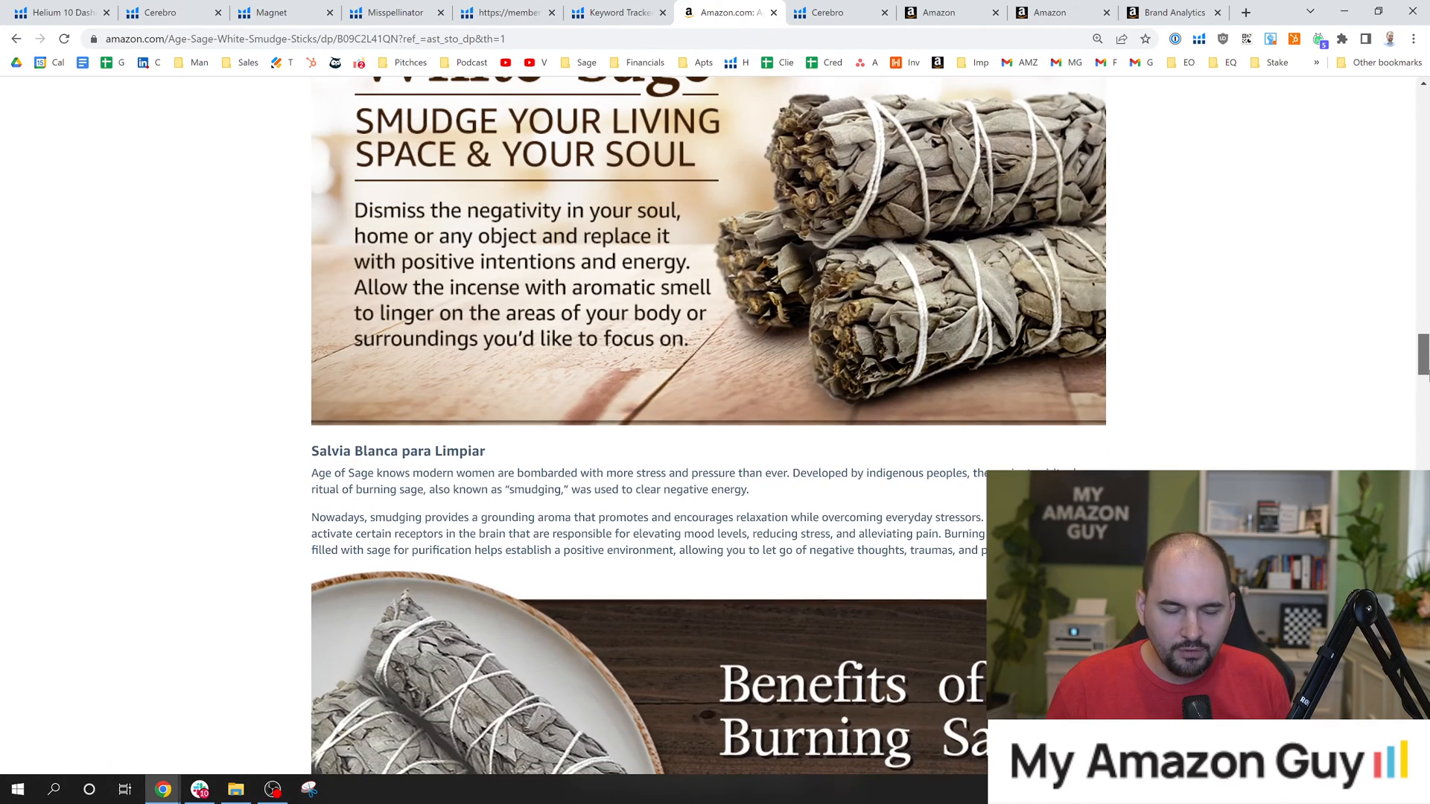
{"action": "left_click_drag", "start_coordinate": [1424, 376], "coordinate": [1423, 545]}
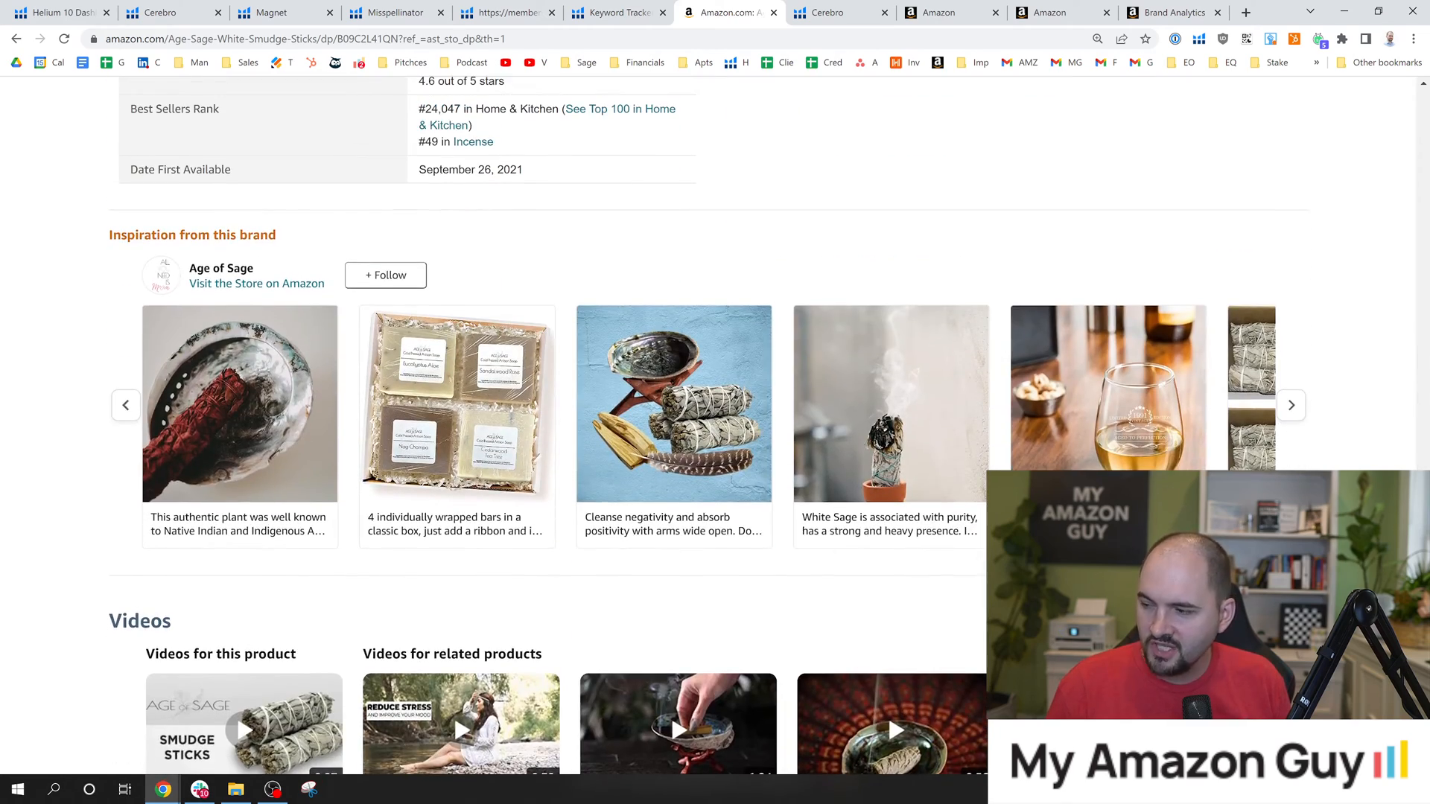
{"action": "left_click", "coordinate": [1291, 405]}
{"action": "left_click", "coordinate": [1292, 406]}
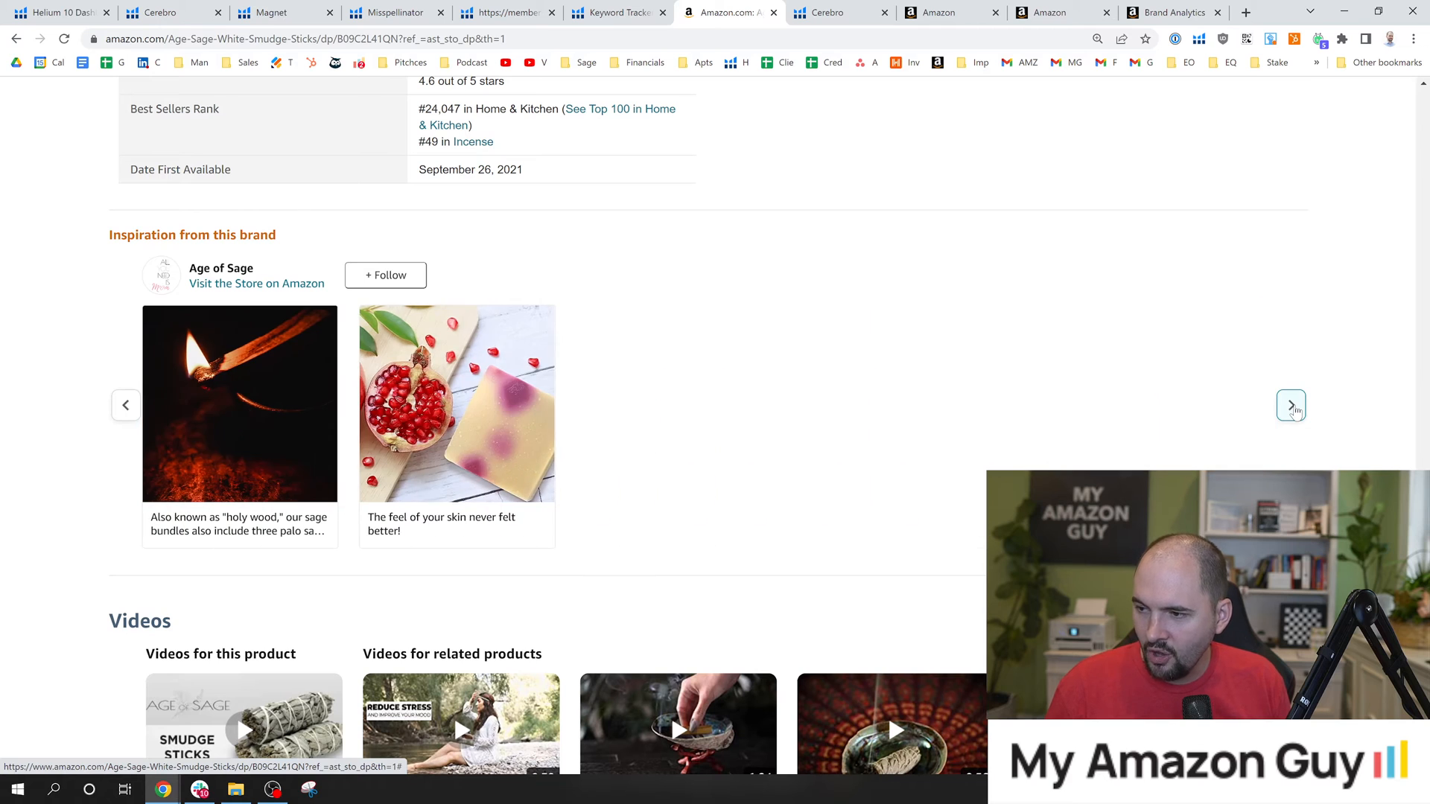
{"action": "left_click", "coordinate": [1292, 405]}
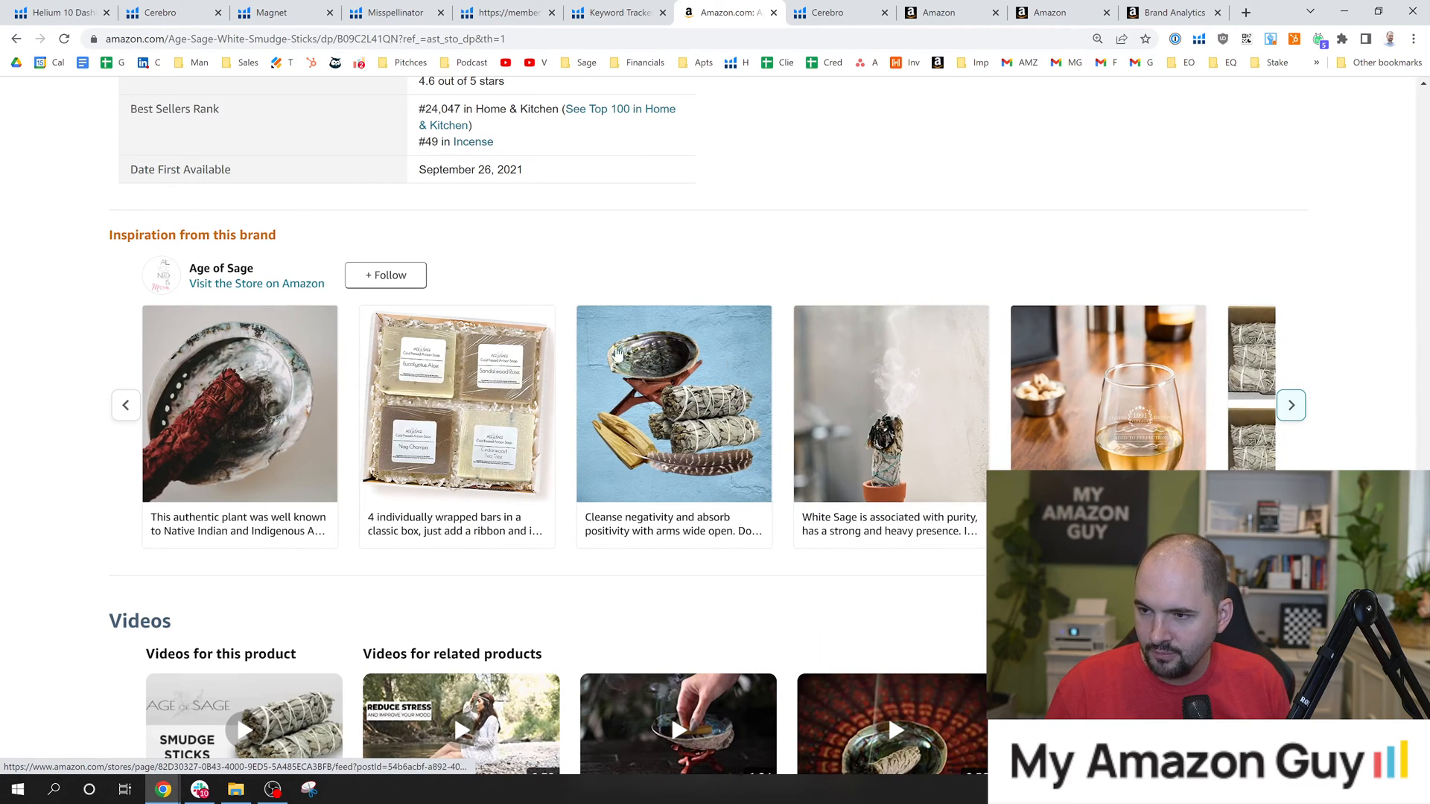
Open the Age of Sage store and look through its home page's tumblers, soaps and Mom gift box sections.
{"action": "left_click", "coordinate": [277, 290]}
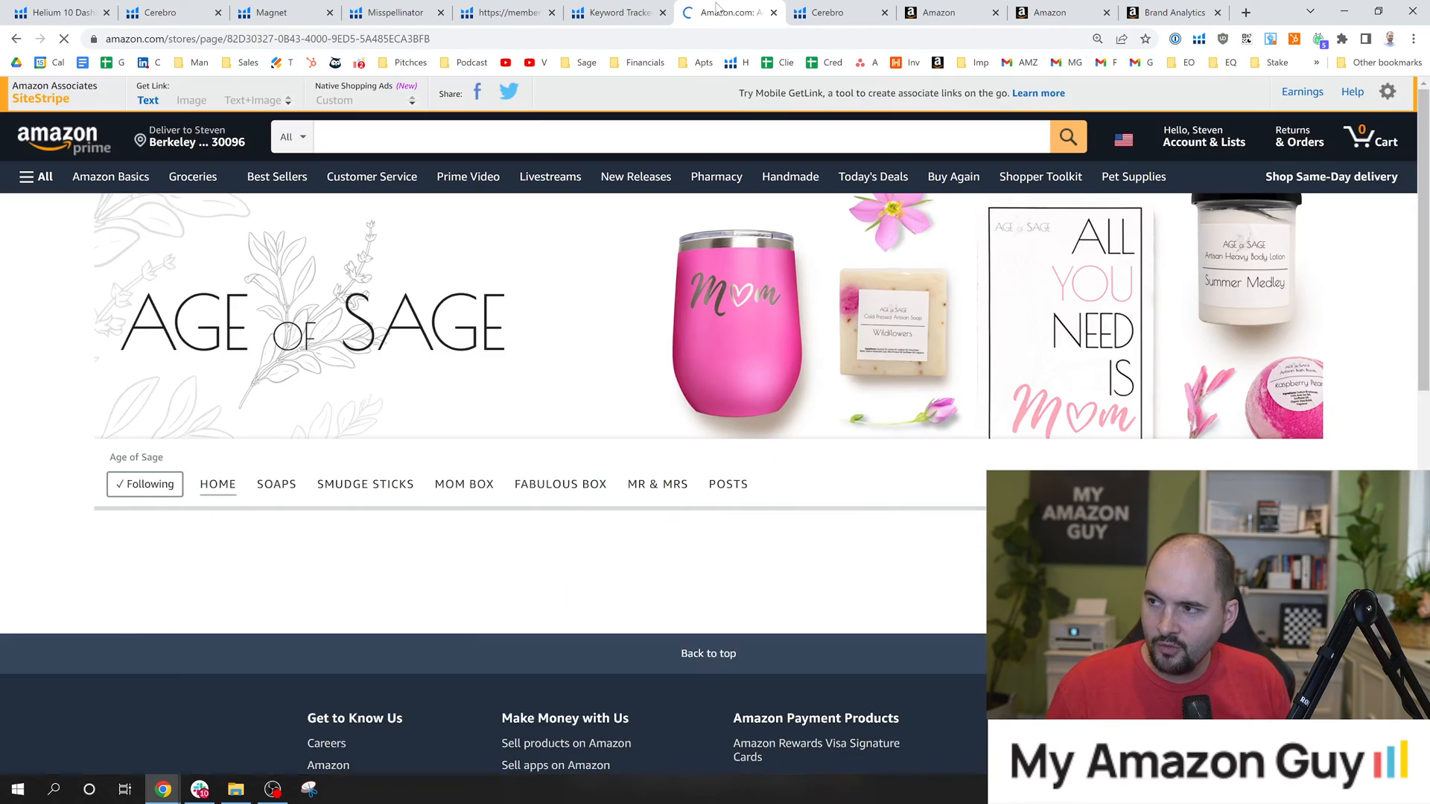
{"action": "scroll", "coordinate": [715, 372], "scroll_direction": "down", "scroll_amount": 2}
{"action": "scroll", "coordinate": [1421, 402], "scroll_direction": "down", "scroll_amount": 15}
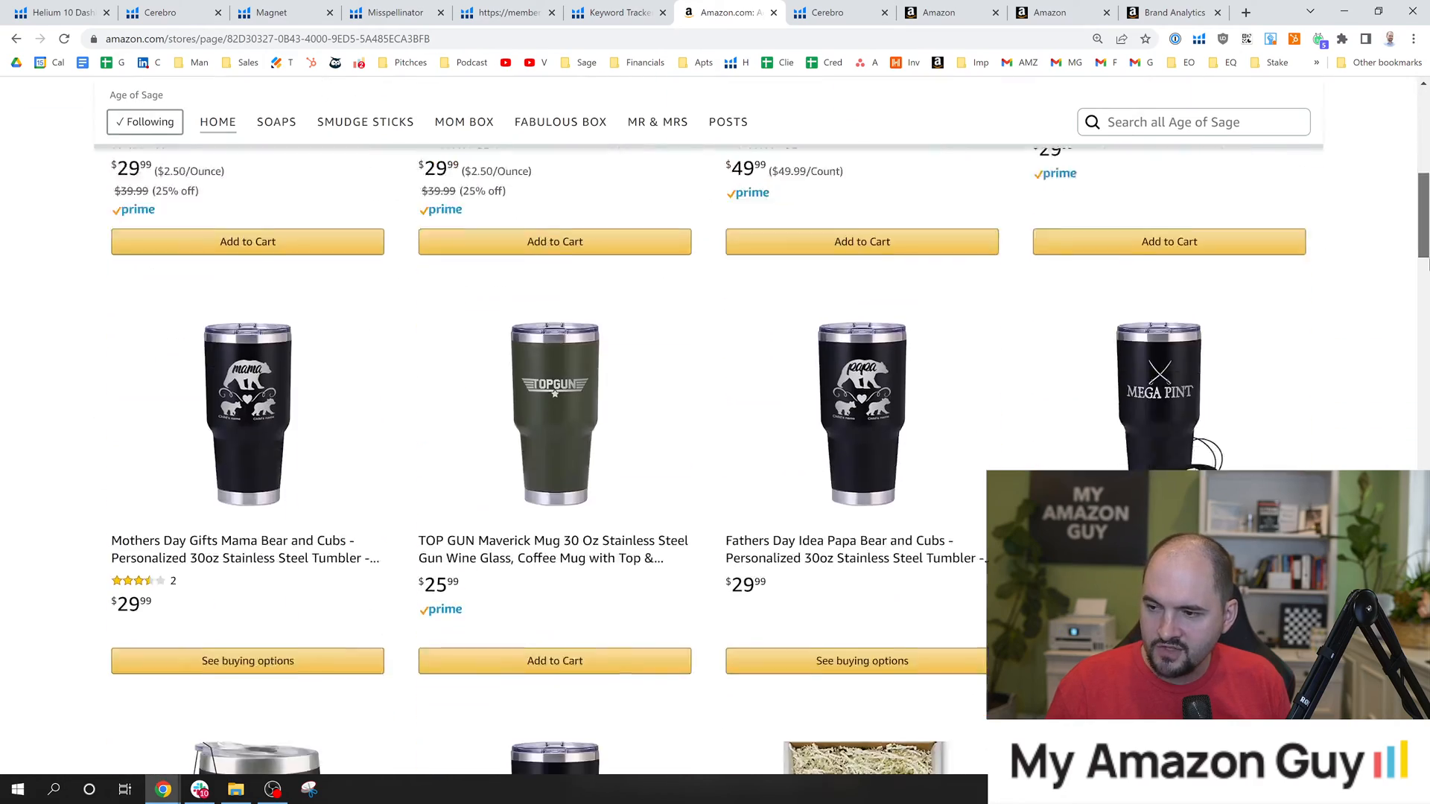
{"action": "scroll", "coordinate": [1421, 402], "scroll_direction": "down", "scroll_amount": 15}
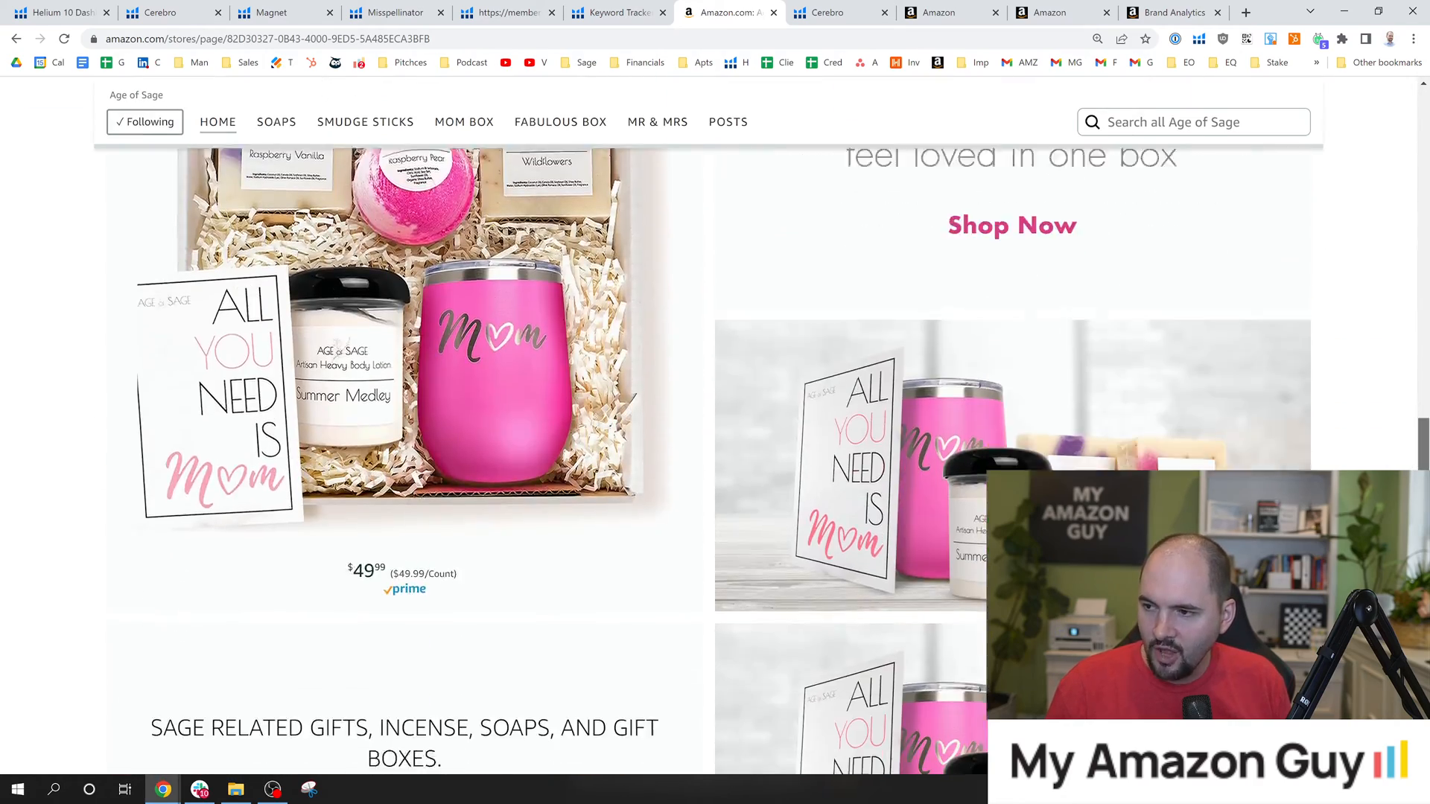
{"action": "scroll", "coordinate": [402, 447], "scroll_direction": "down", "scroll_amount": 4}
{"action": "scroll", "coordinate": [254, 134], "scroll_direction": "up", "scroll_amount": 10}
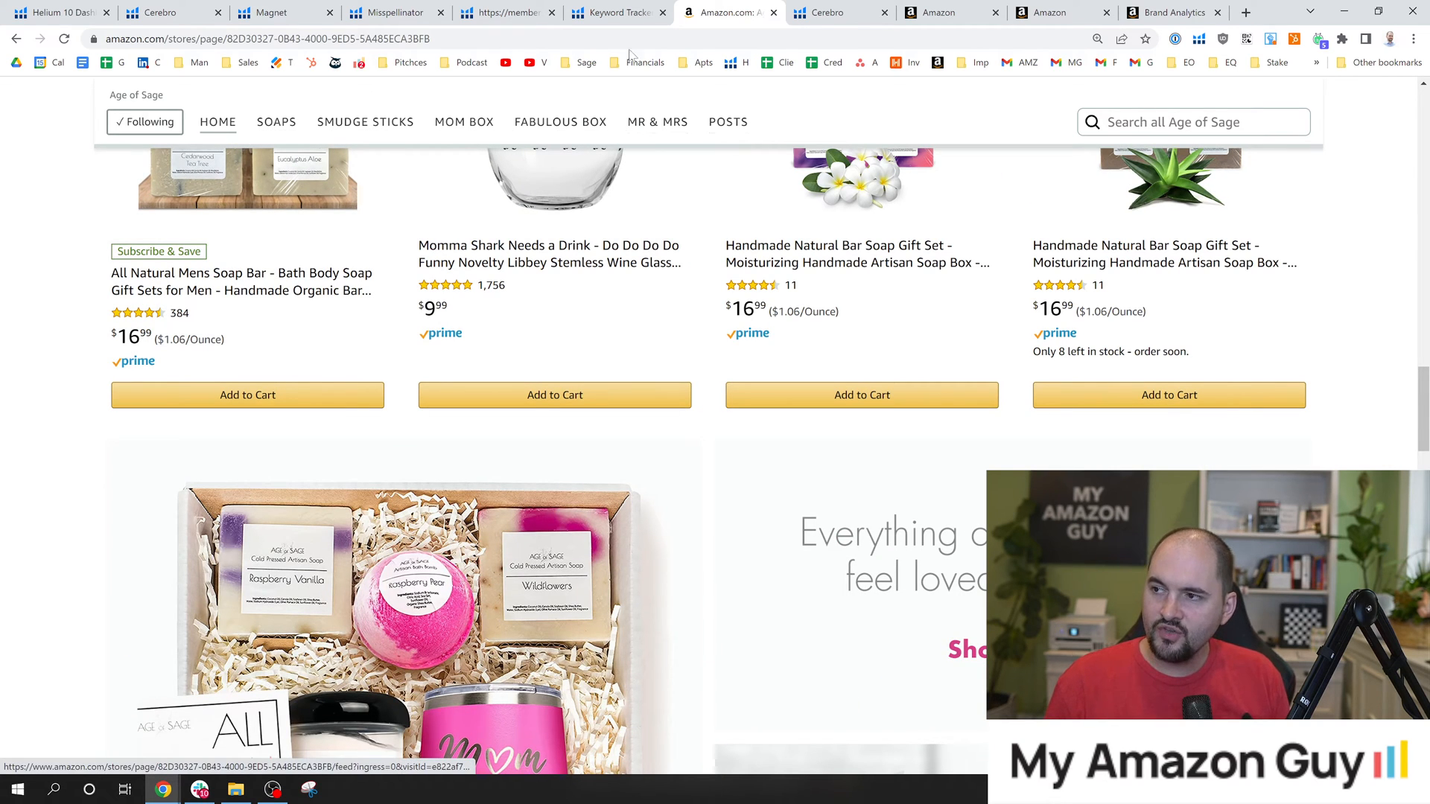
Look through the open Helium 10 pages and bring up the Cerebro keyword results for B09C2L41QN.
{"action": "left_click", "coordinate": [613, 12]}
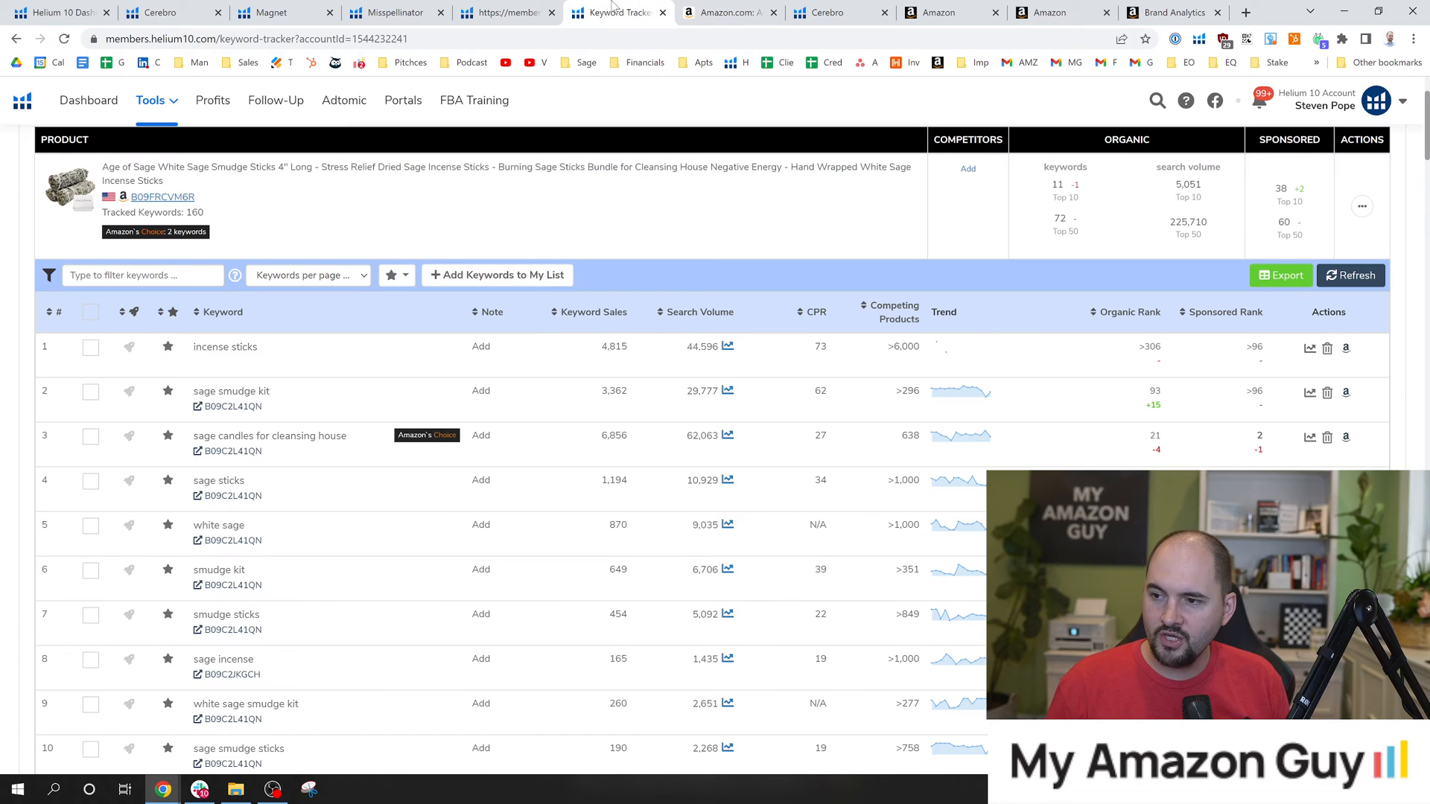
{"action": "left_click", "coordinate": [511, 11]}
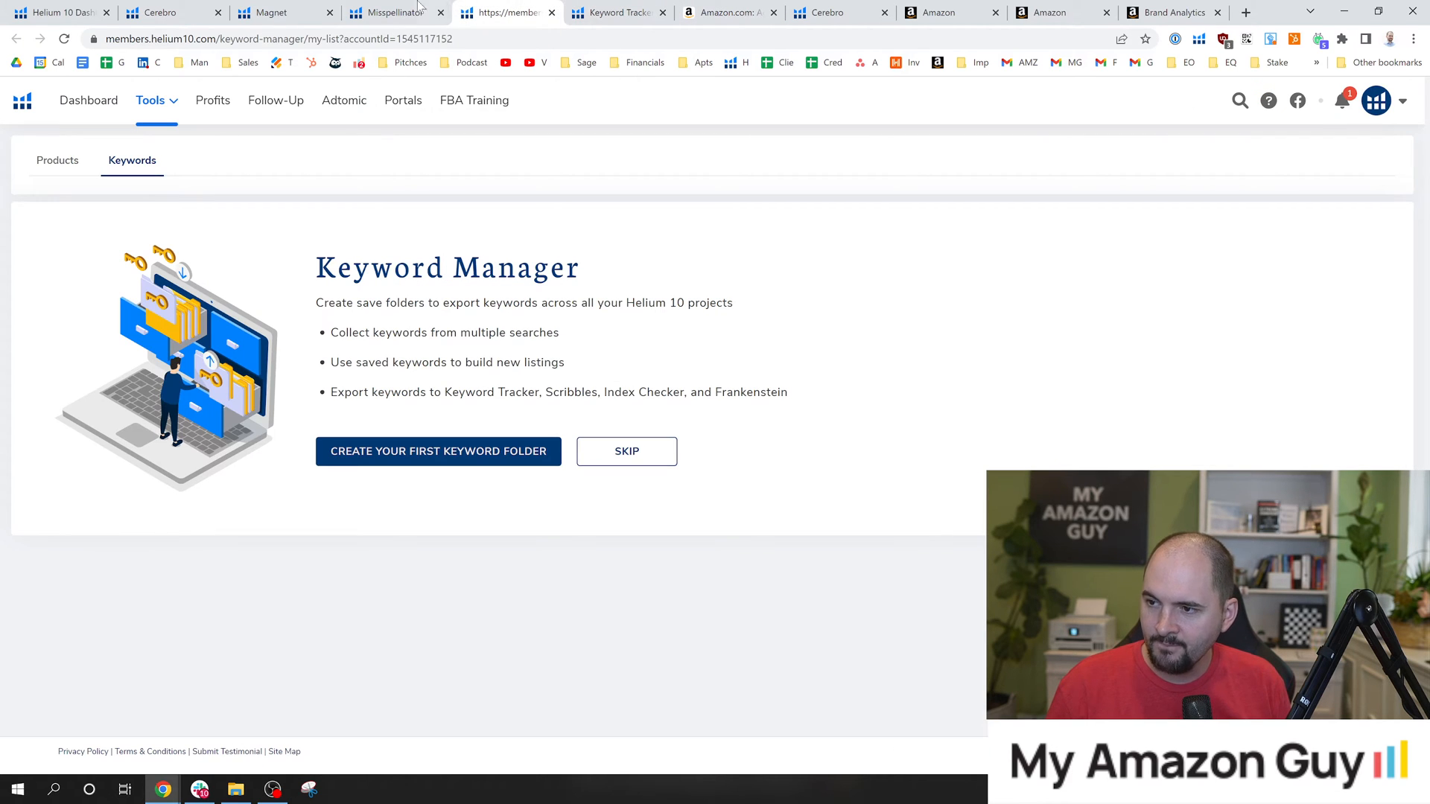
{"action": "left_click", "coordinate": [268, 12]}
{"action": "left_click", "coordinate": [171, 12]}
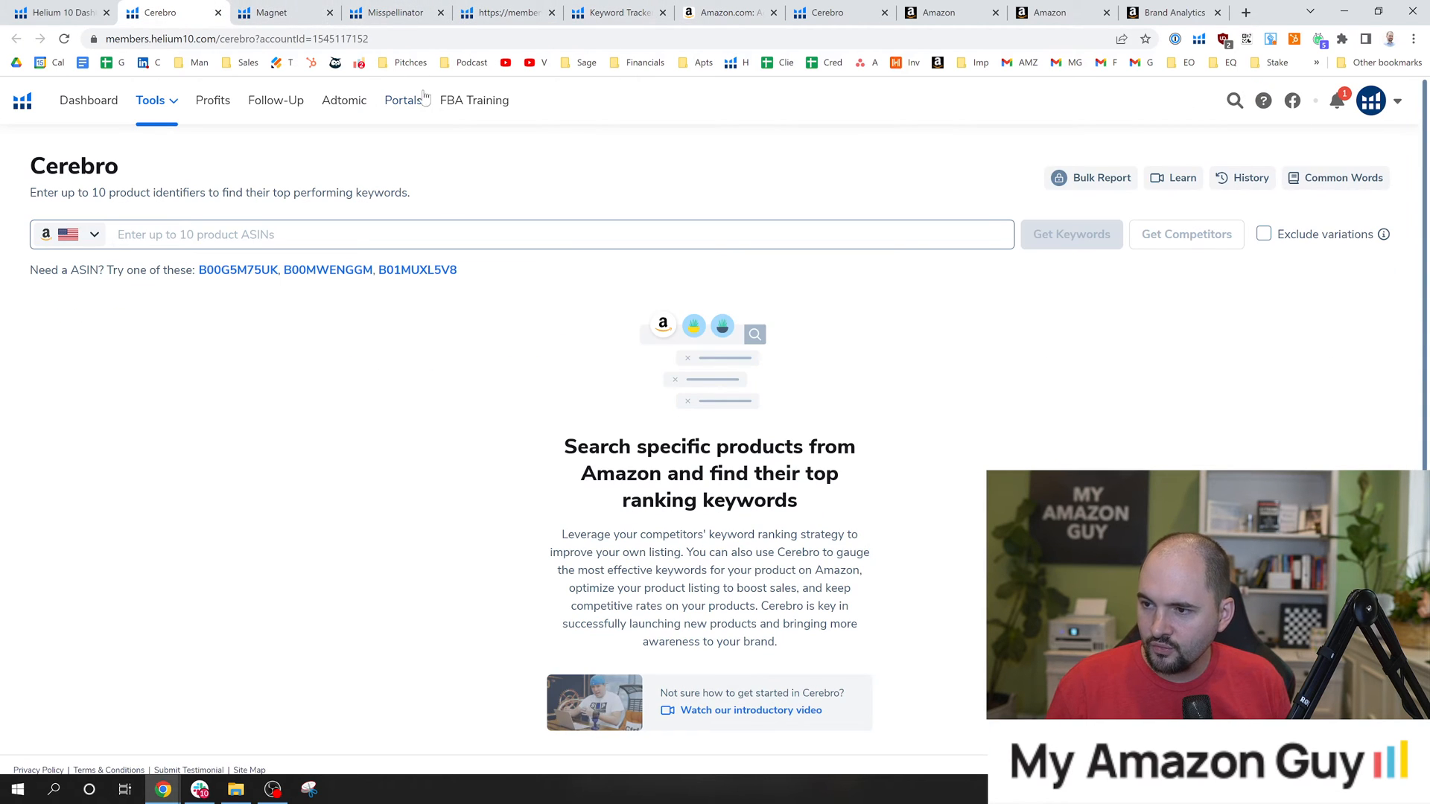
{"action": "scroll", "coordinate": [313, 454], "scroll_direction": "down", "scroll_amount": 1}
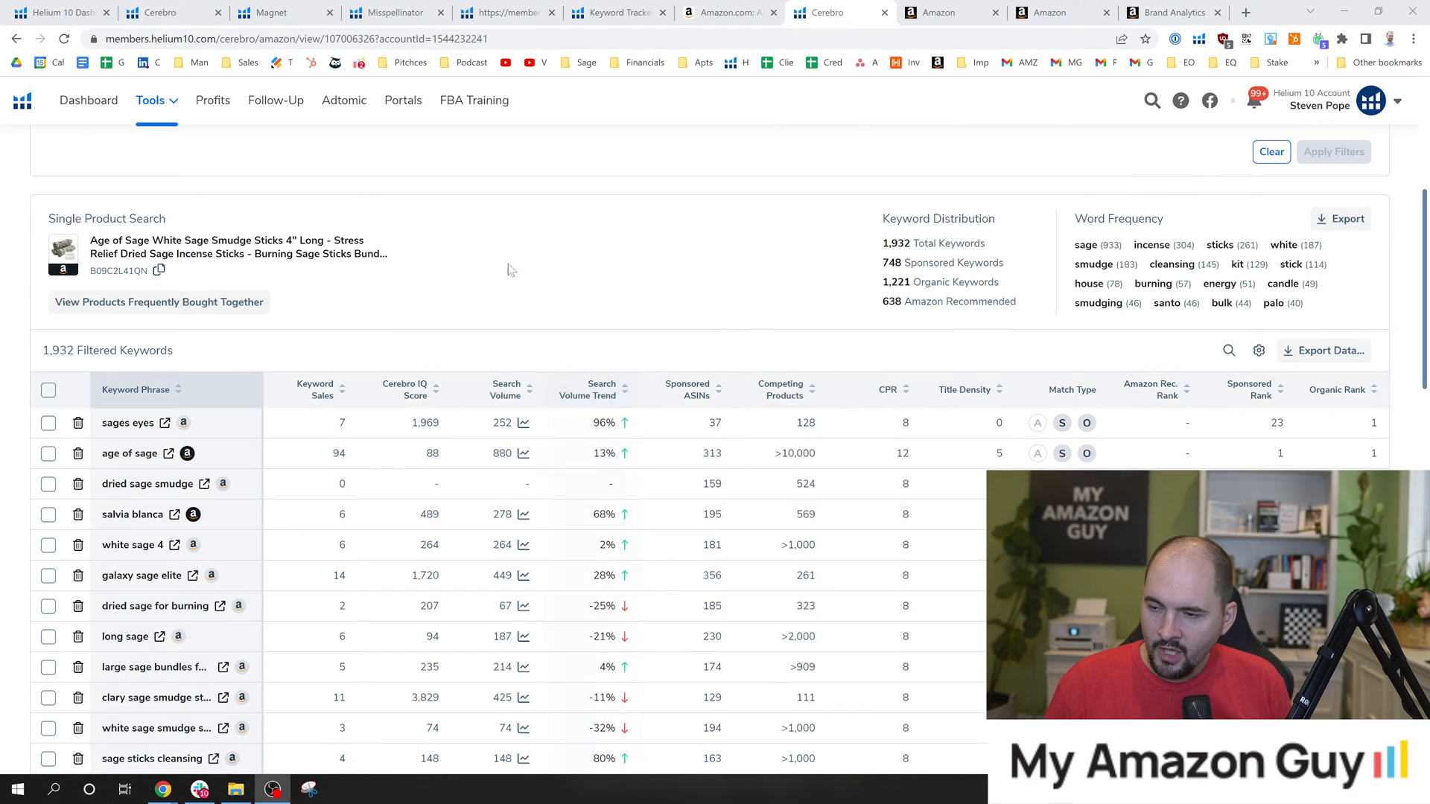
{"action": "left_click", "coordinate": [780, 268]}
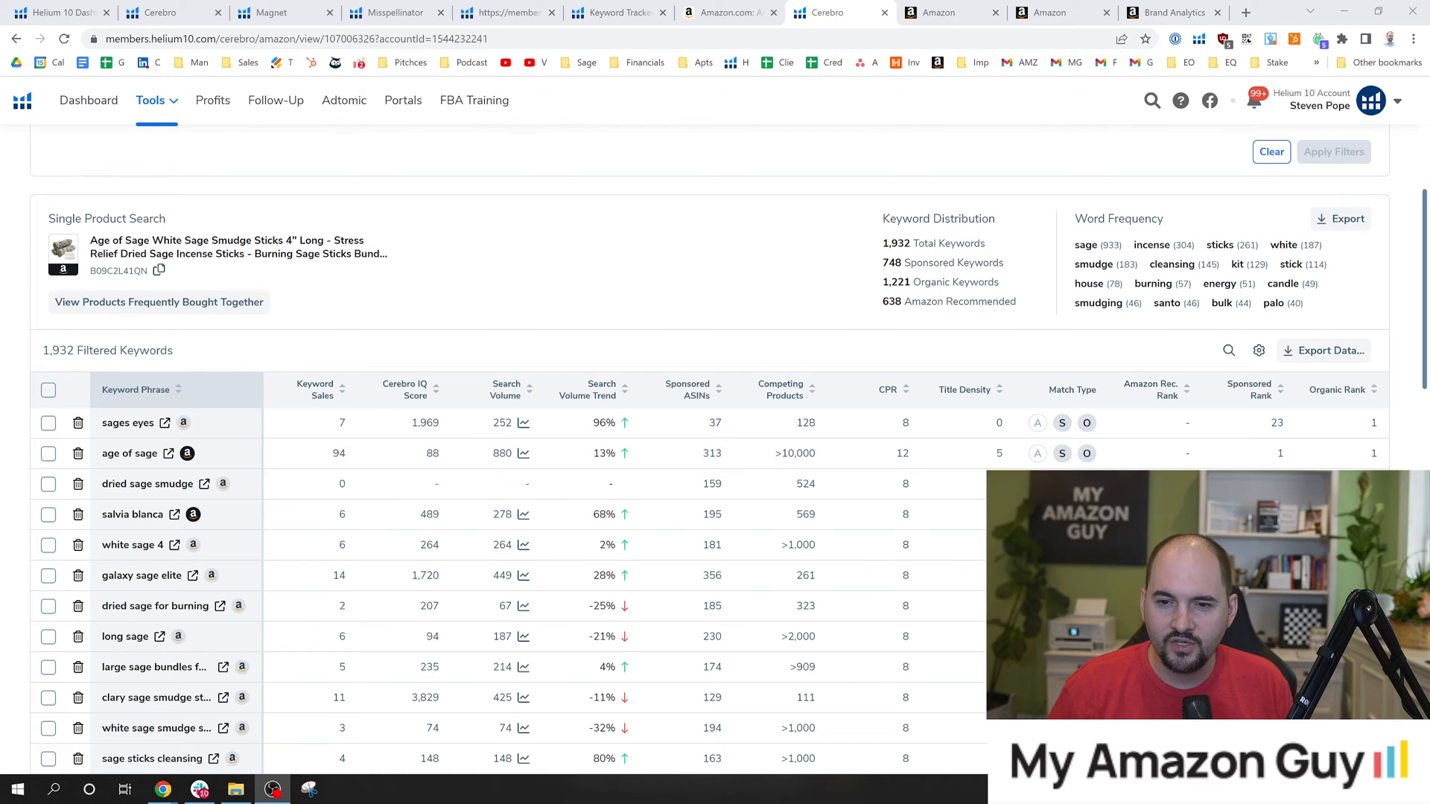
{"action": "left_click", "coordinate": [458, 255]}
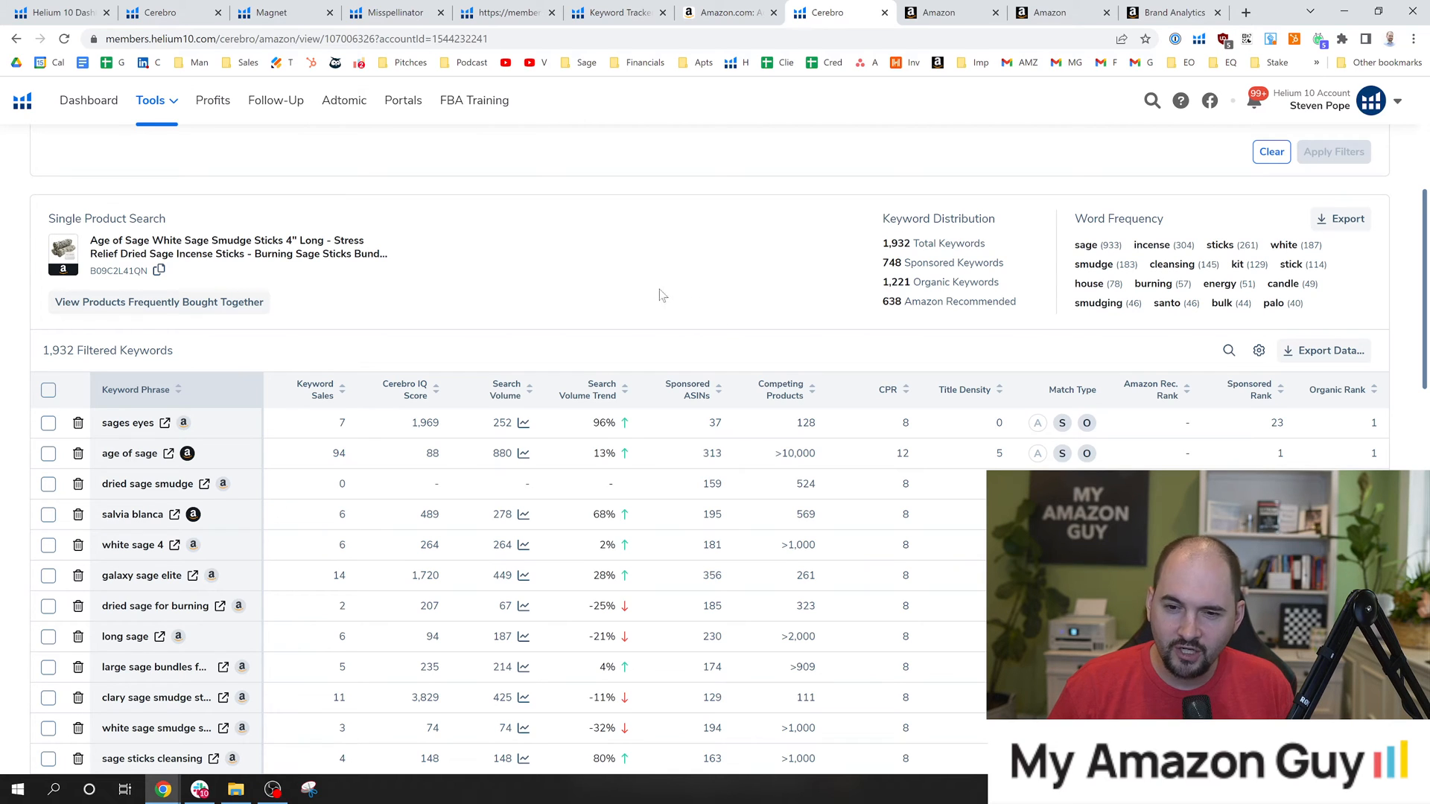
Sort the Cerebro keyword results by search volume, highest first, and view the leading keyword phrases.
{"action": "scroll", "coordinate": [588, 347], "scroll_direction": "down", "scroll_amount": 1}
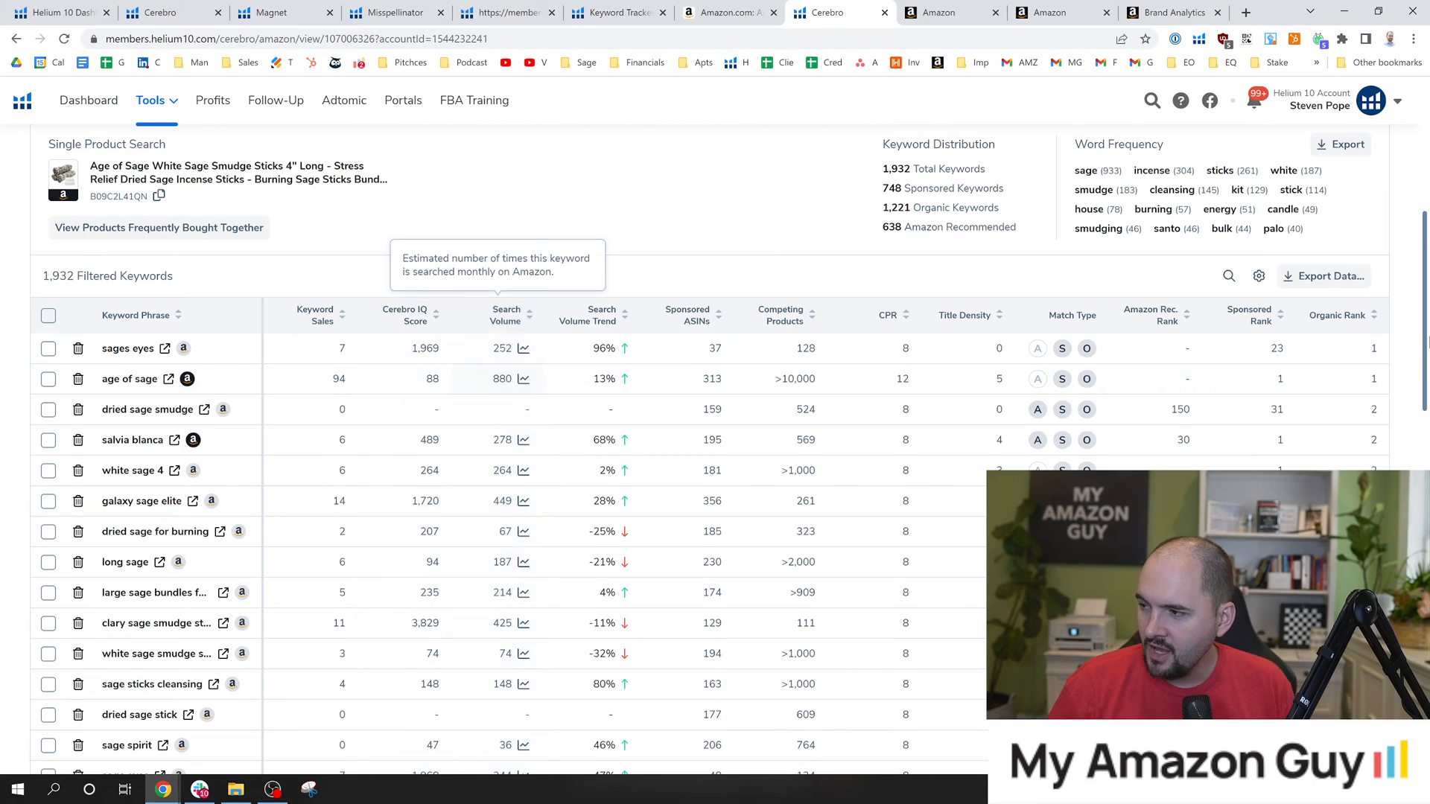
{"action": "scroll", "coordinate": [499, 328], "scroll_direction": "down", "scroll_amount": 15}
{"action": "left_click_drag", "start_coordinate": [1427, 688], "coordinate": [1428, 361]}
{"action": "scroll", "coordinate": [795, 323], "scroll_direction": "up", "scroll_amount": 3}
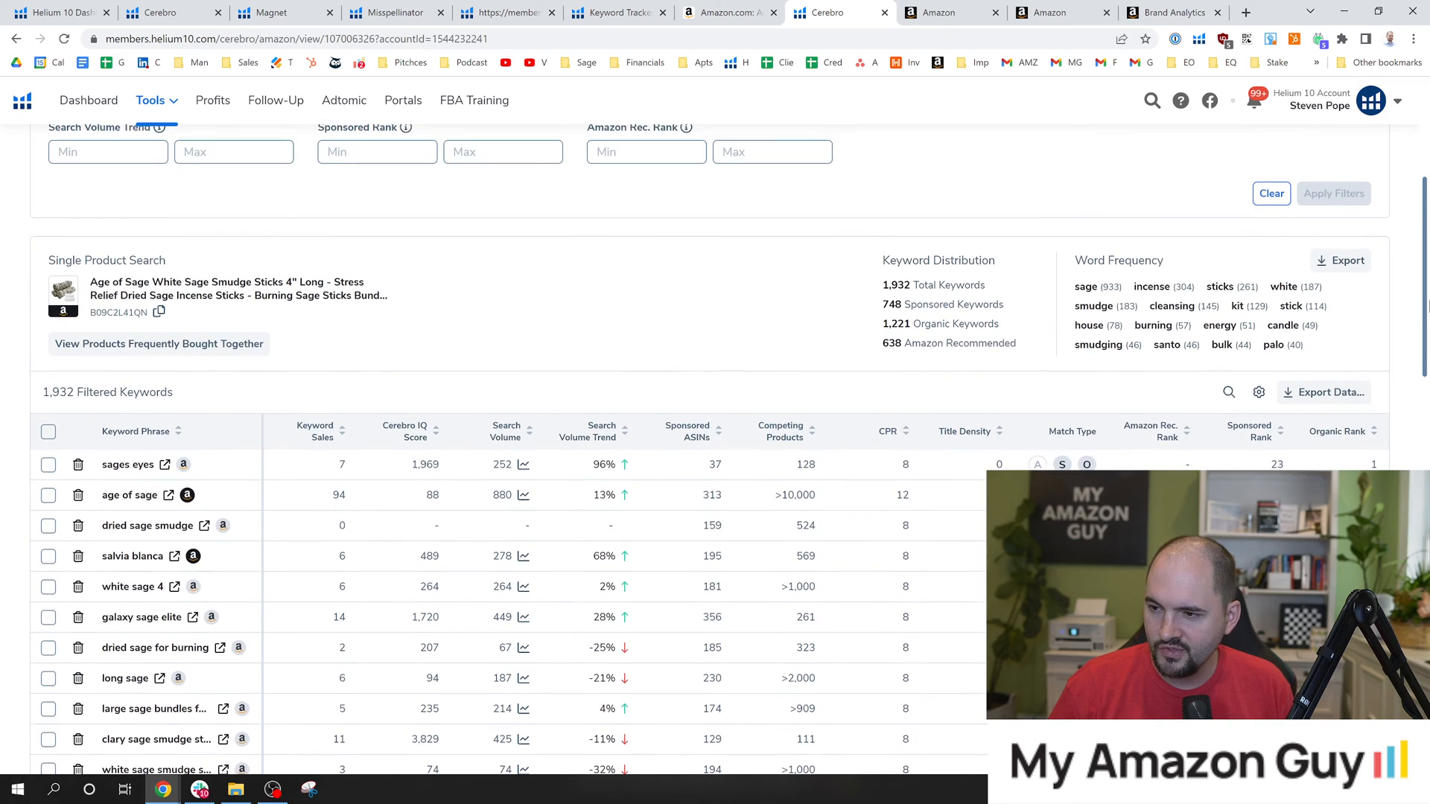
{"action": "left_click", "coordinate": [529, 460]}
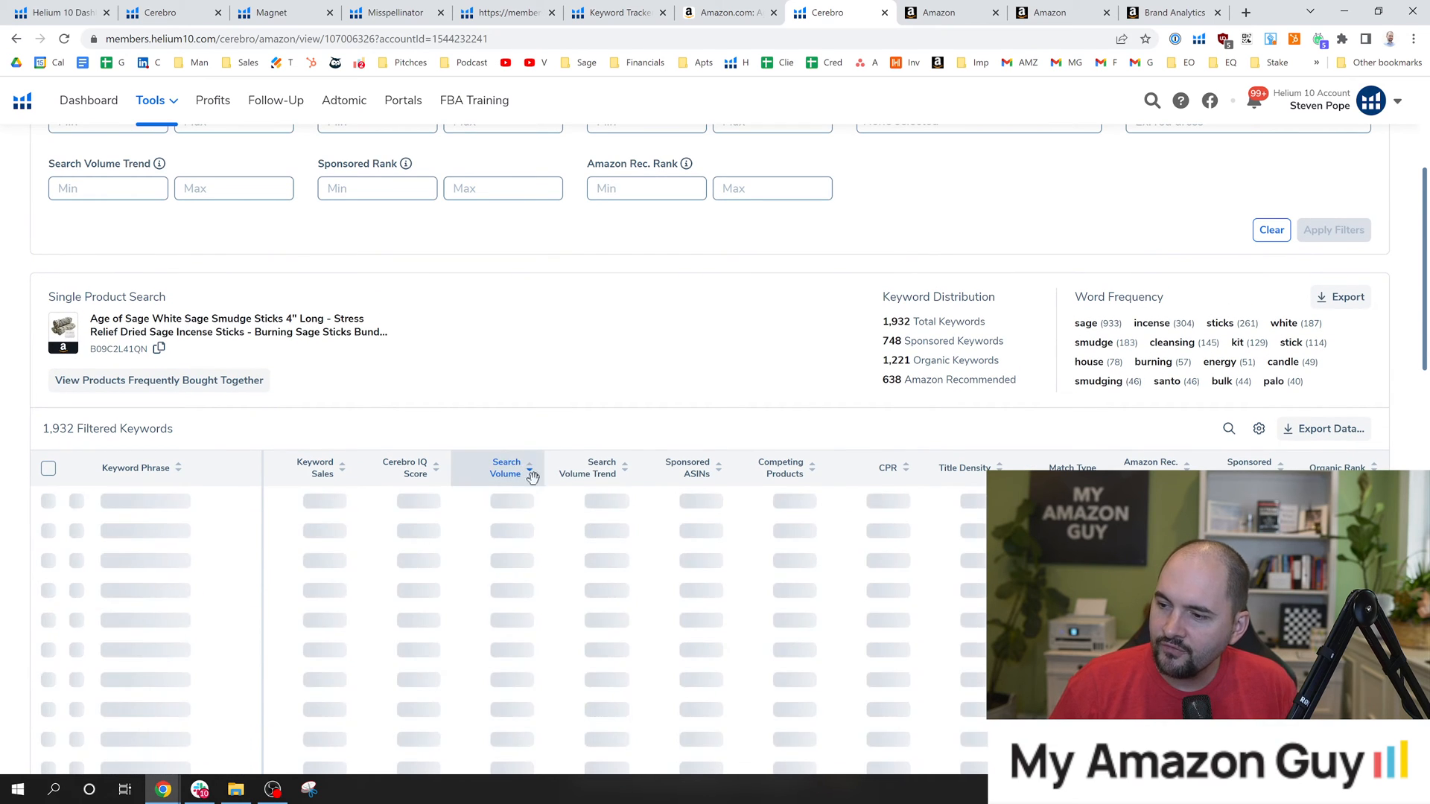
{"action": "scroll", "coordinate": [507, 396], "scroll_direction": "down", "scroll_amount": 2}
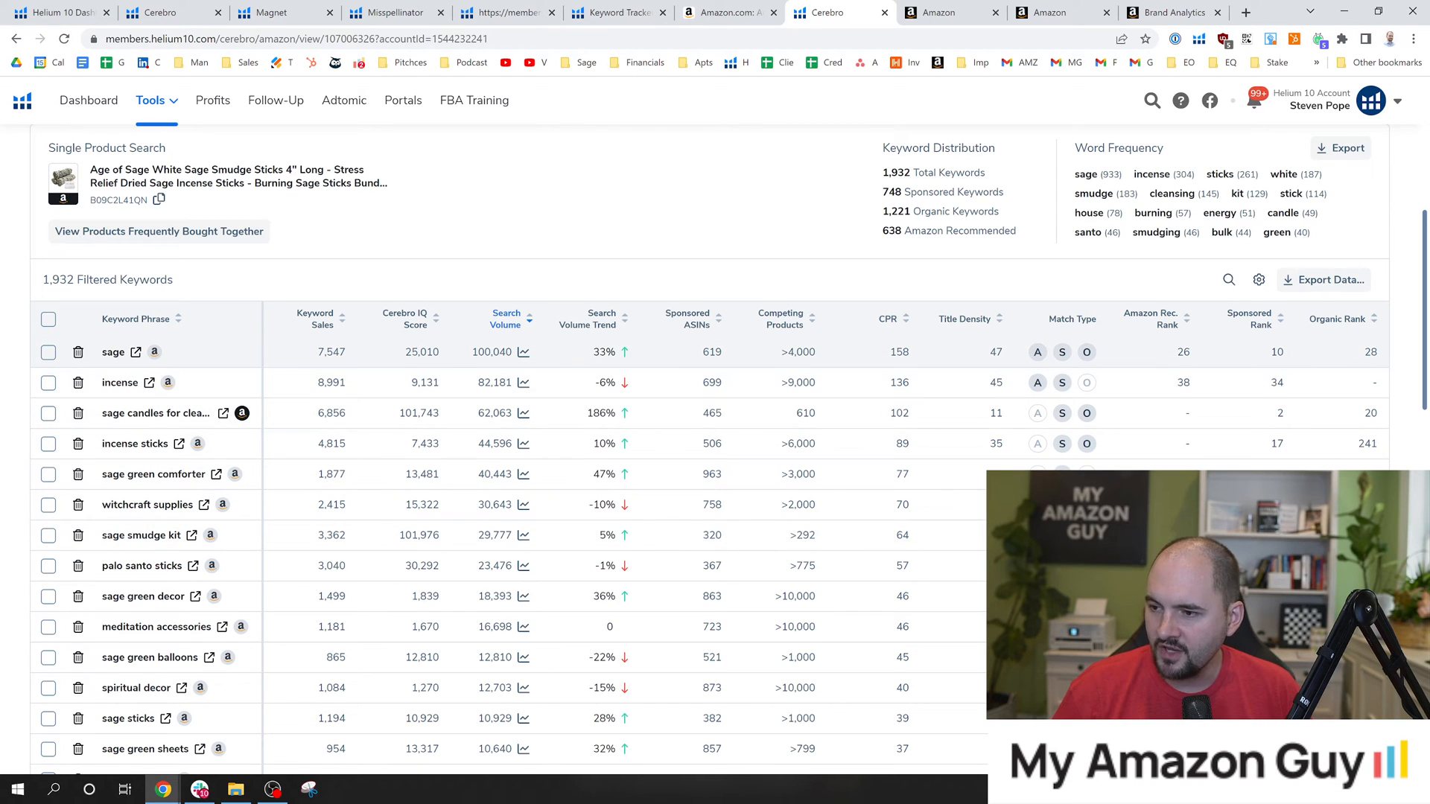
Compare the search volumes of sage, incense and sage candles for cleansing house by highlighting their values.
{"action": "double_click", "coordinate": [496, 413]}
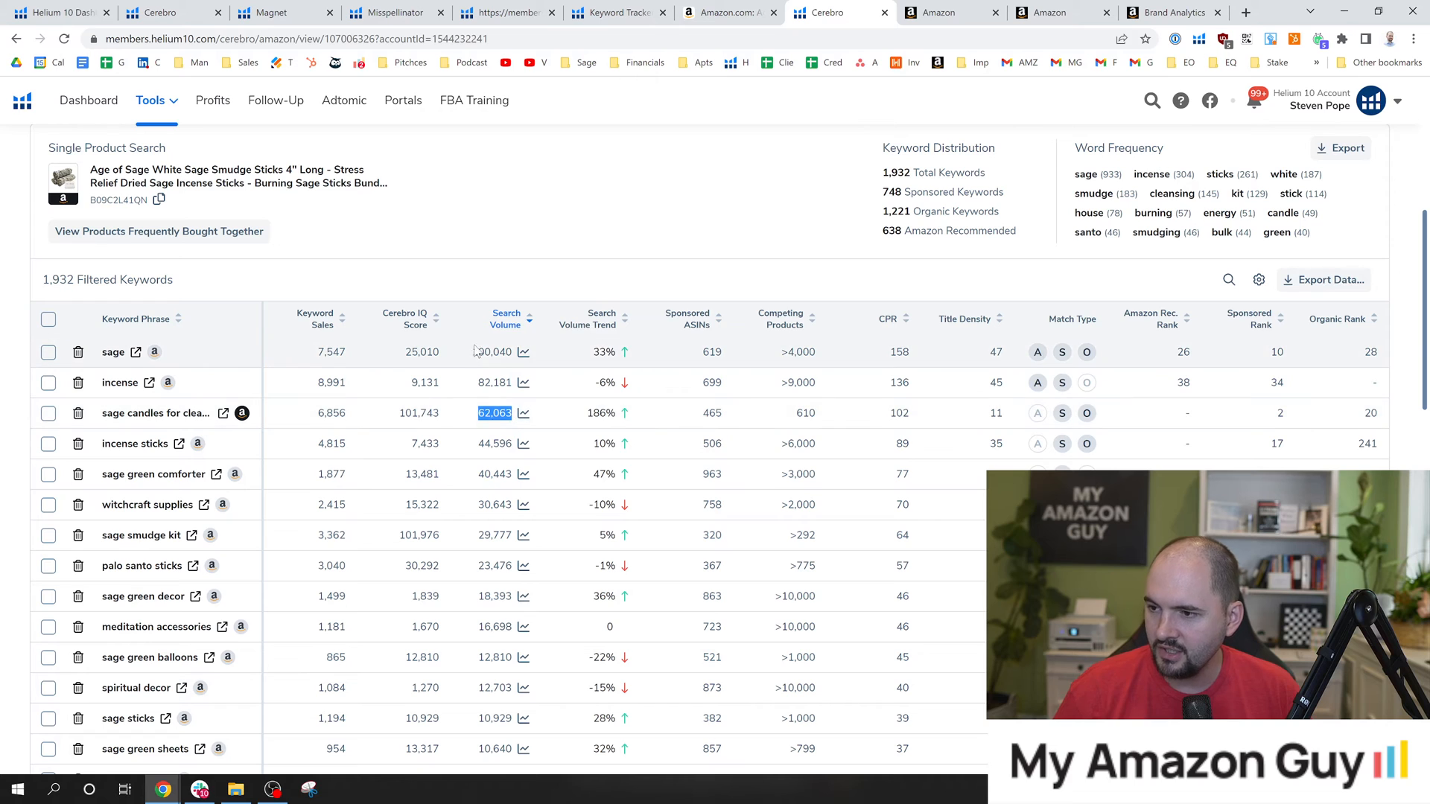
{"action": "left_click_drag", "start_coordinate": [472, 350], "coordinate": [518, 413]}
{"action": "left_click", "coordinate": [556, 257]}
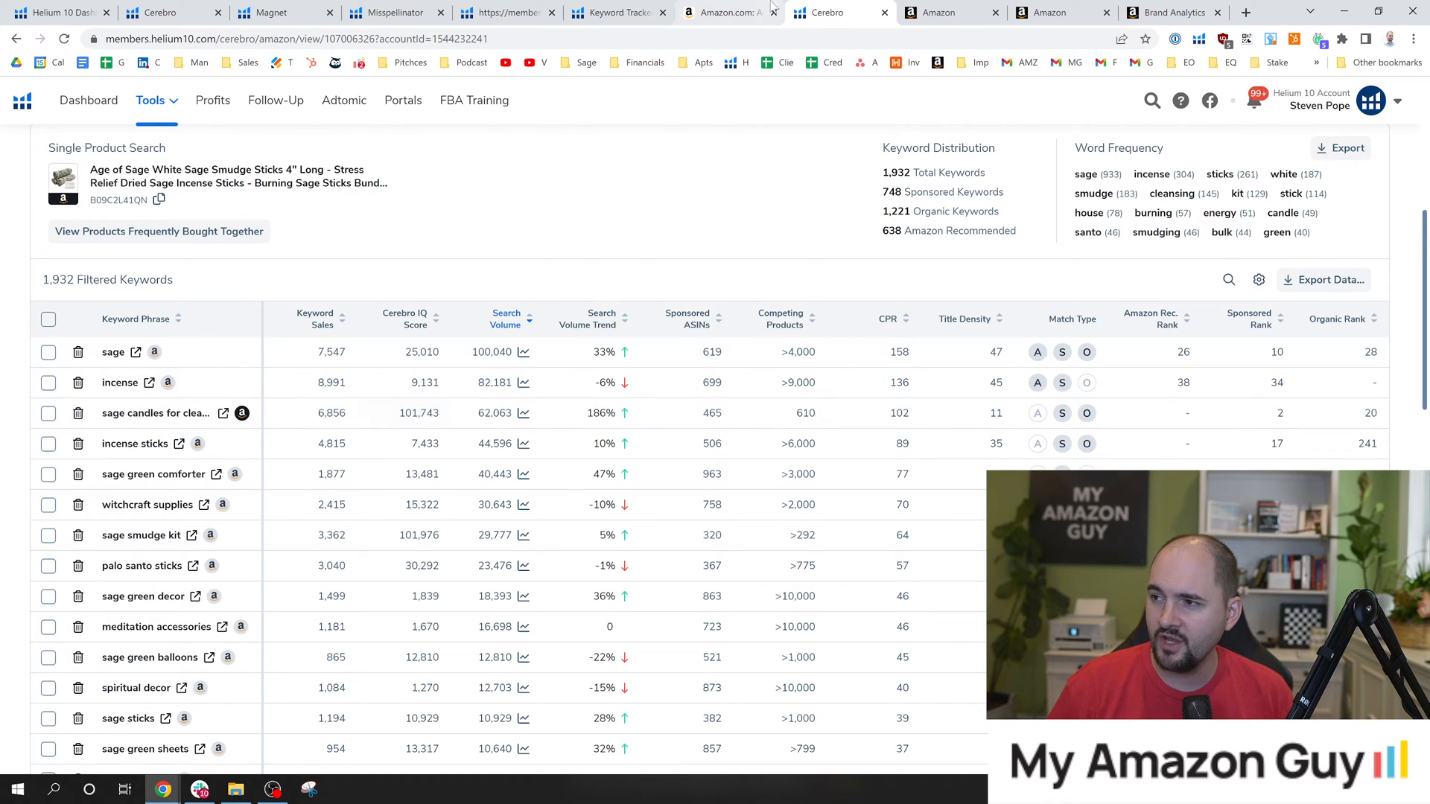
Return to the White Sage Smudge Sticks product page on Amazon and find "sage candles for clean" in its text.
{"action": "left_click", "coordinate": [734, 12]}
{"action": "left_click", "coordinate": [387, 175]}
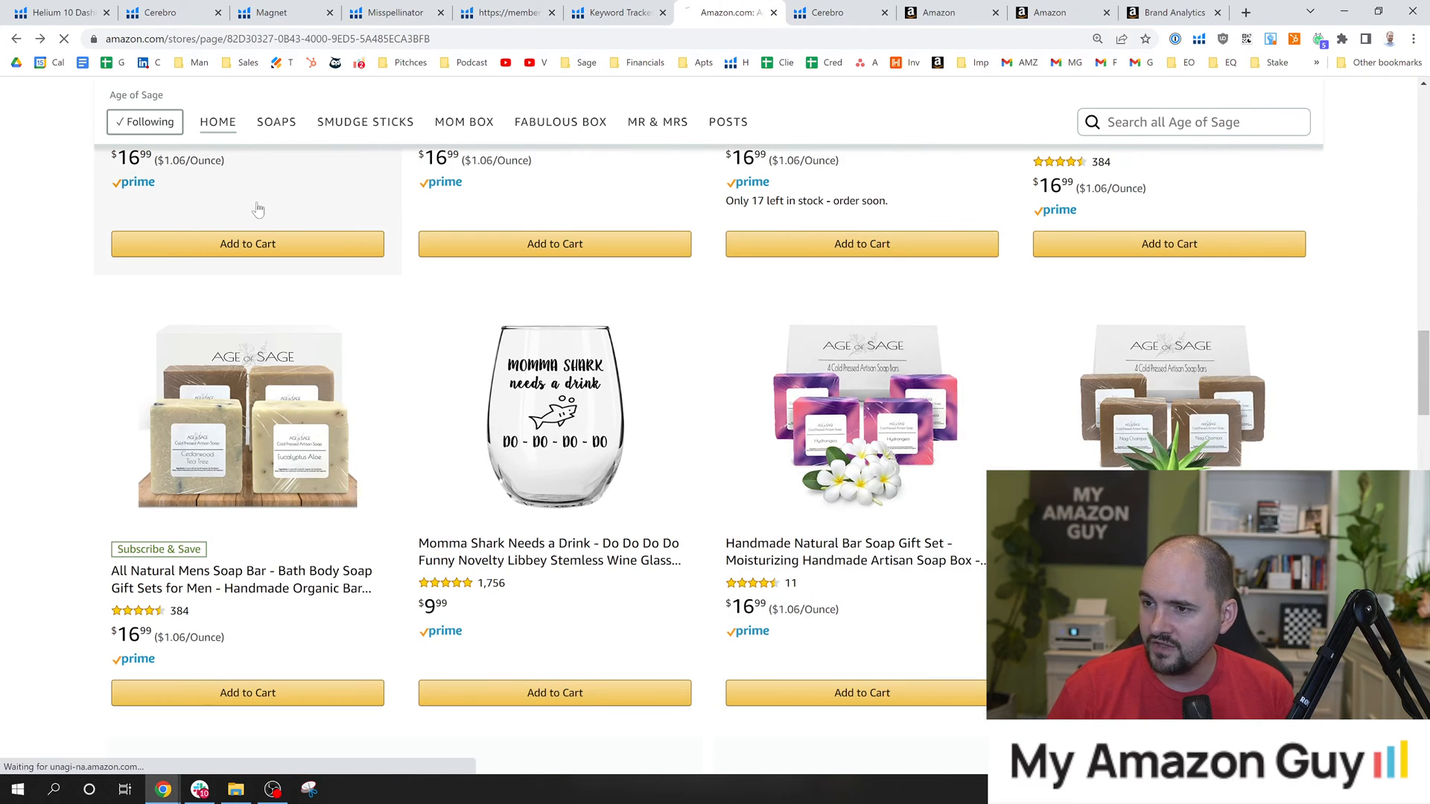
{"action": "key", "text": "ctrl+f"}
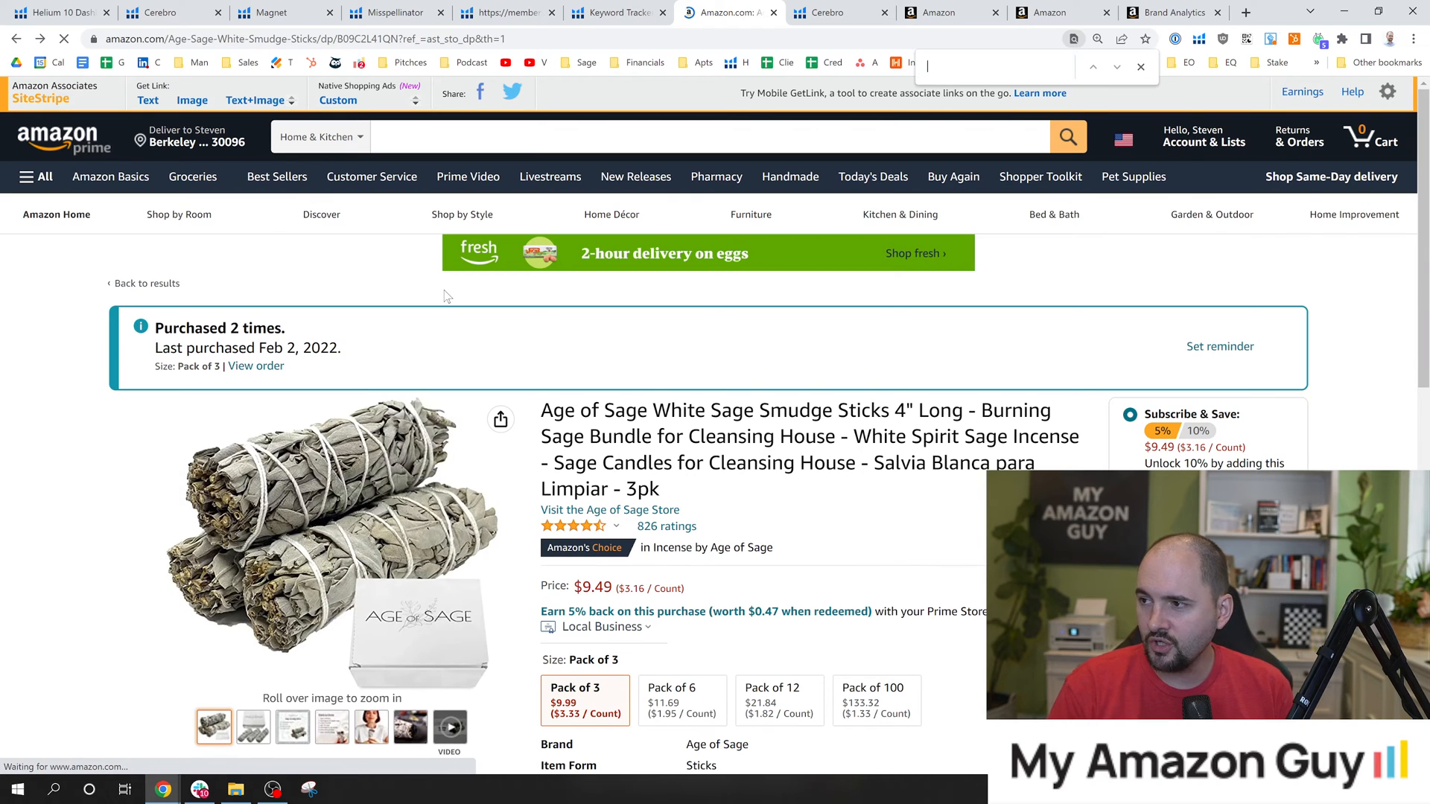
{"action": "type", "text": "sage candle"}
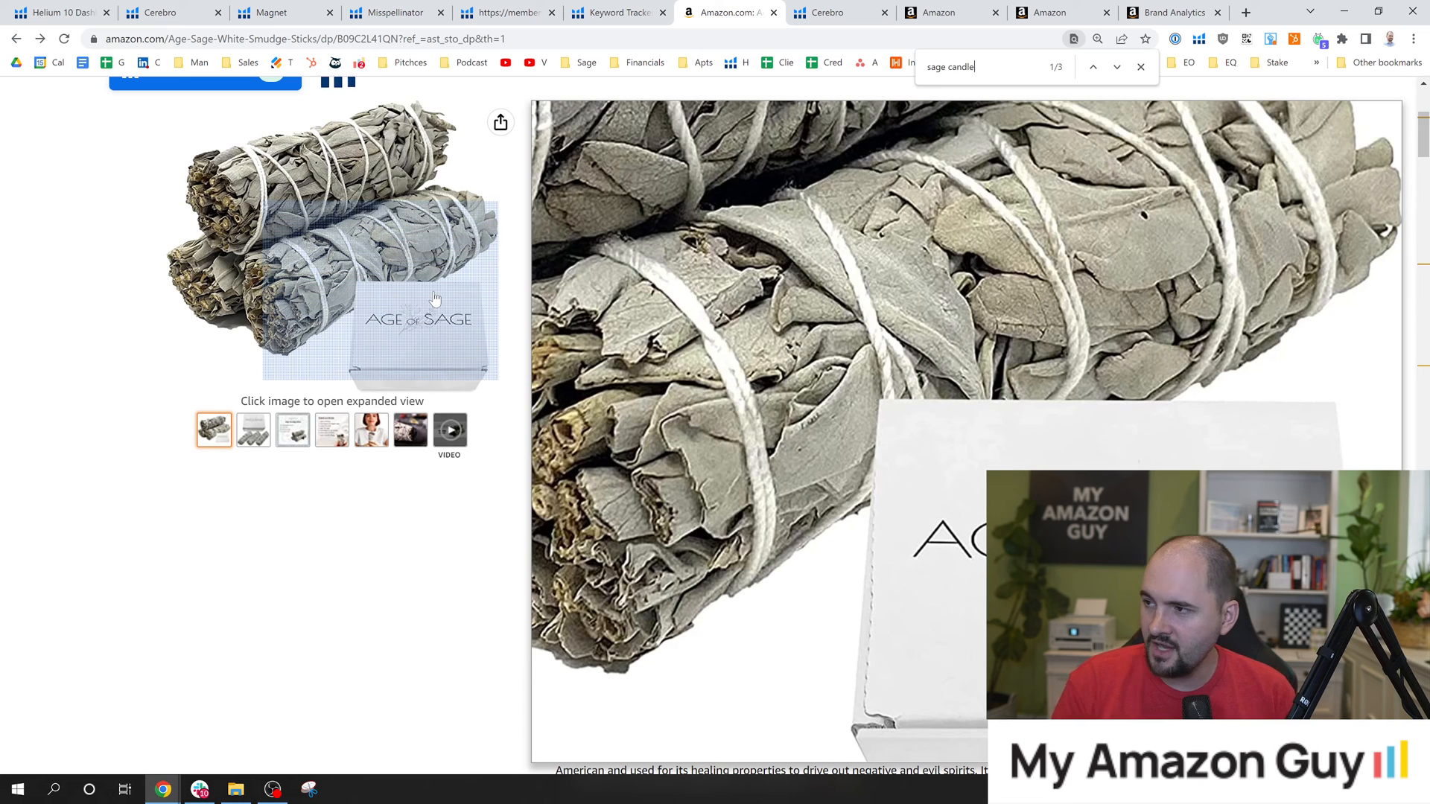
{"action": "type", "text": "s for clean"}
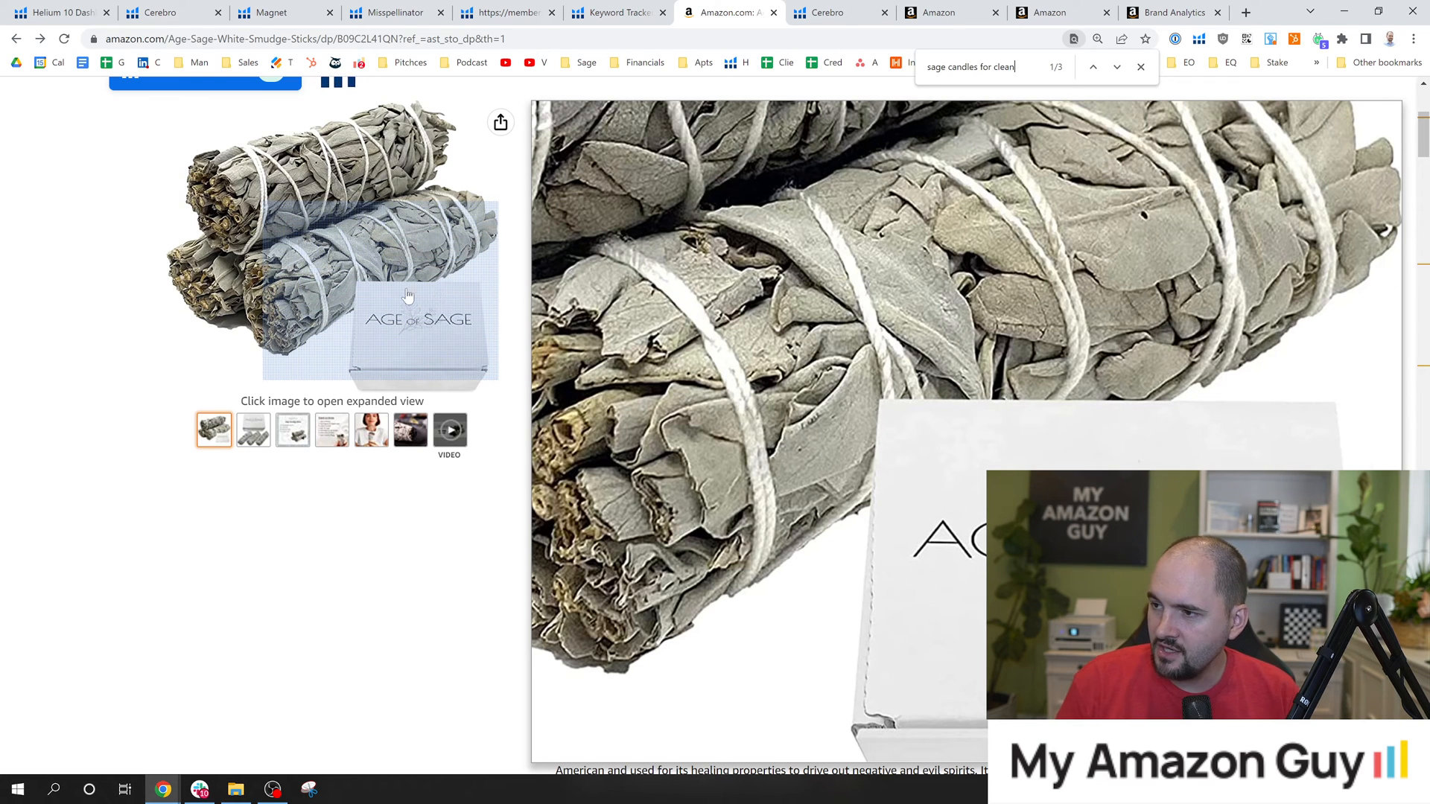
{"action": "scroll", "coordinate": [771, 281], "scroll_direction": "up", "scroll_amount": 2}
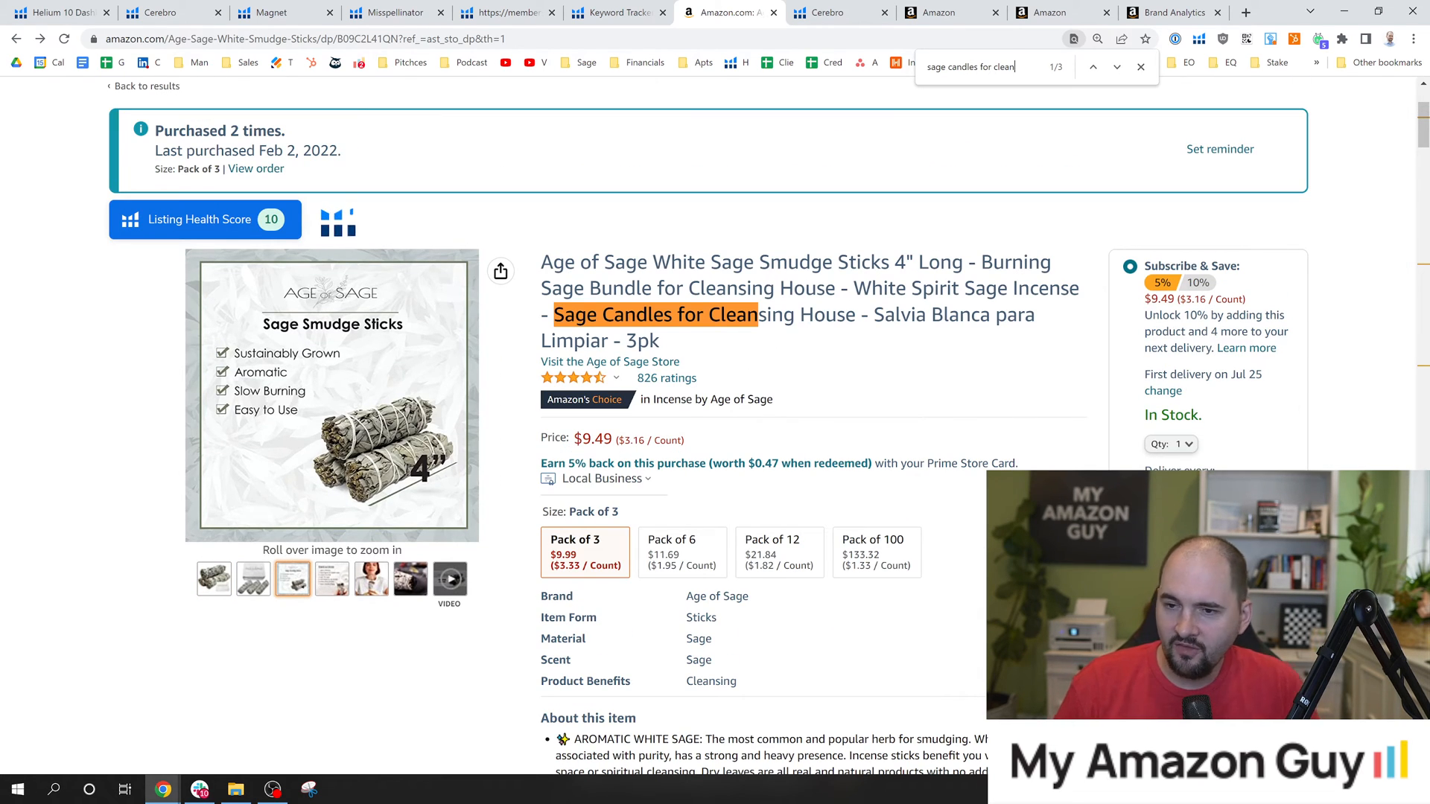
Highlight "Sage Candles for Cleansing House" in the product title and highlight that keyword's search volume in Cerebro.
{"action": "left_click_drag", "start_coordinate": [553, 315], "coordinate": [846, 314]}
{"action": "left_click", "coordinate": [794, 9]}
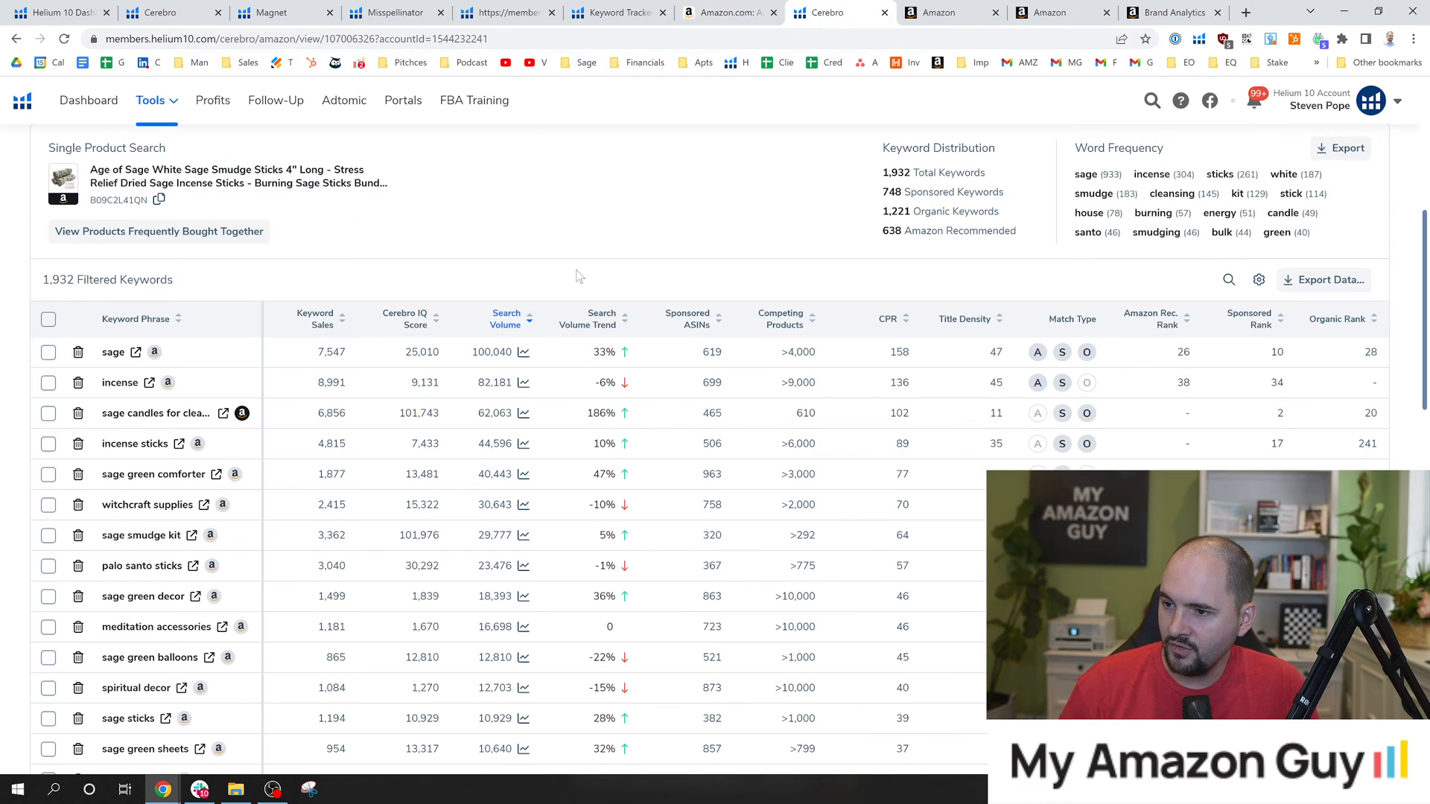
{"action": "left_click_drag", "start_coordinate": [476, 414], "coordinate": [516, 414]}
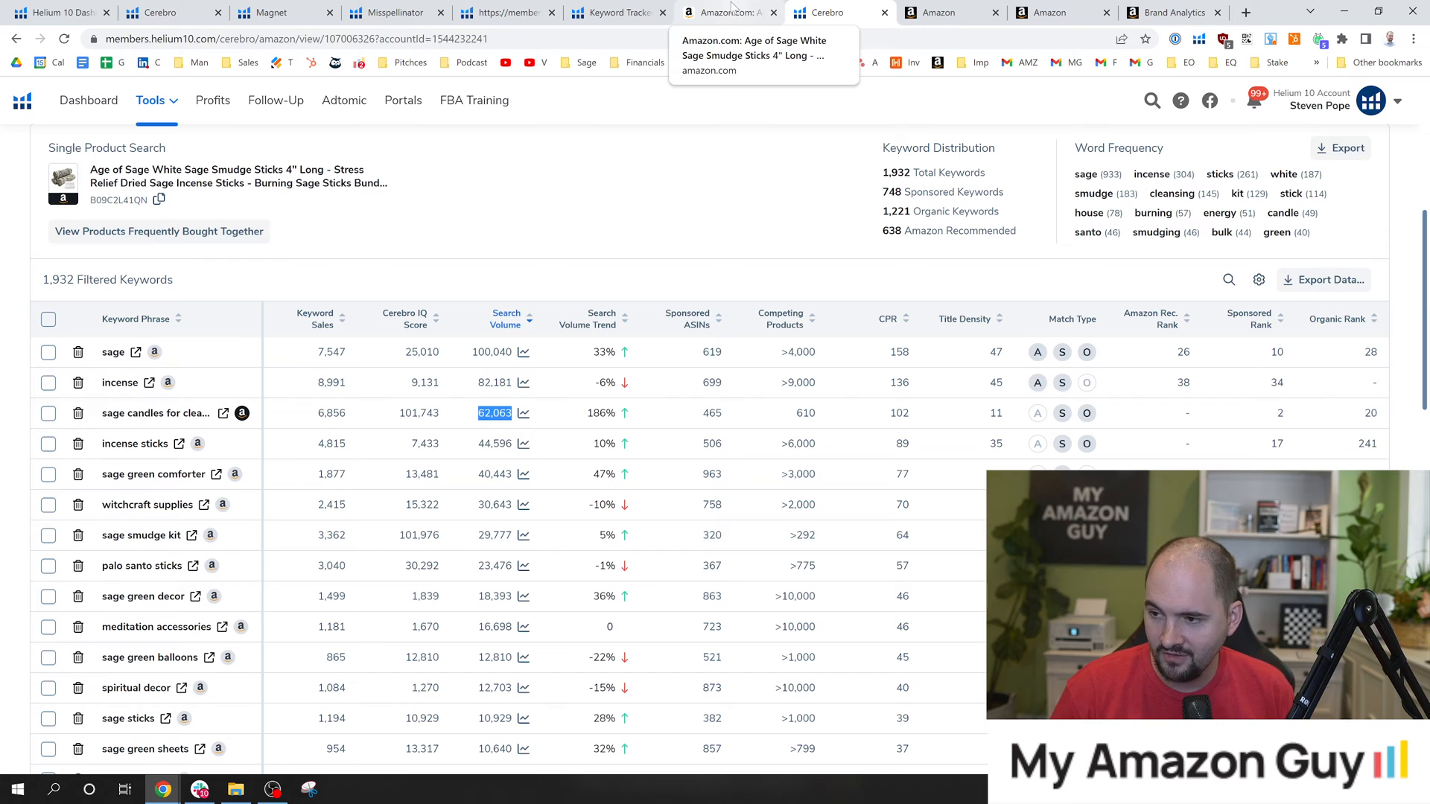
View the search volume history of sage candles for cleansing house over all time in Cerebro, and close the chart.
{"action": "left_click", "coordinate": [524, 414]}
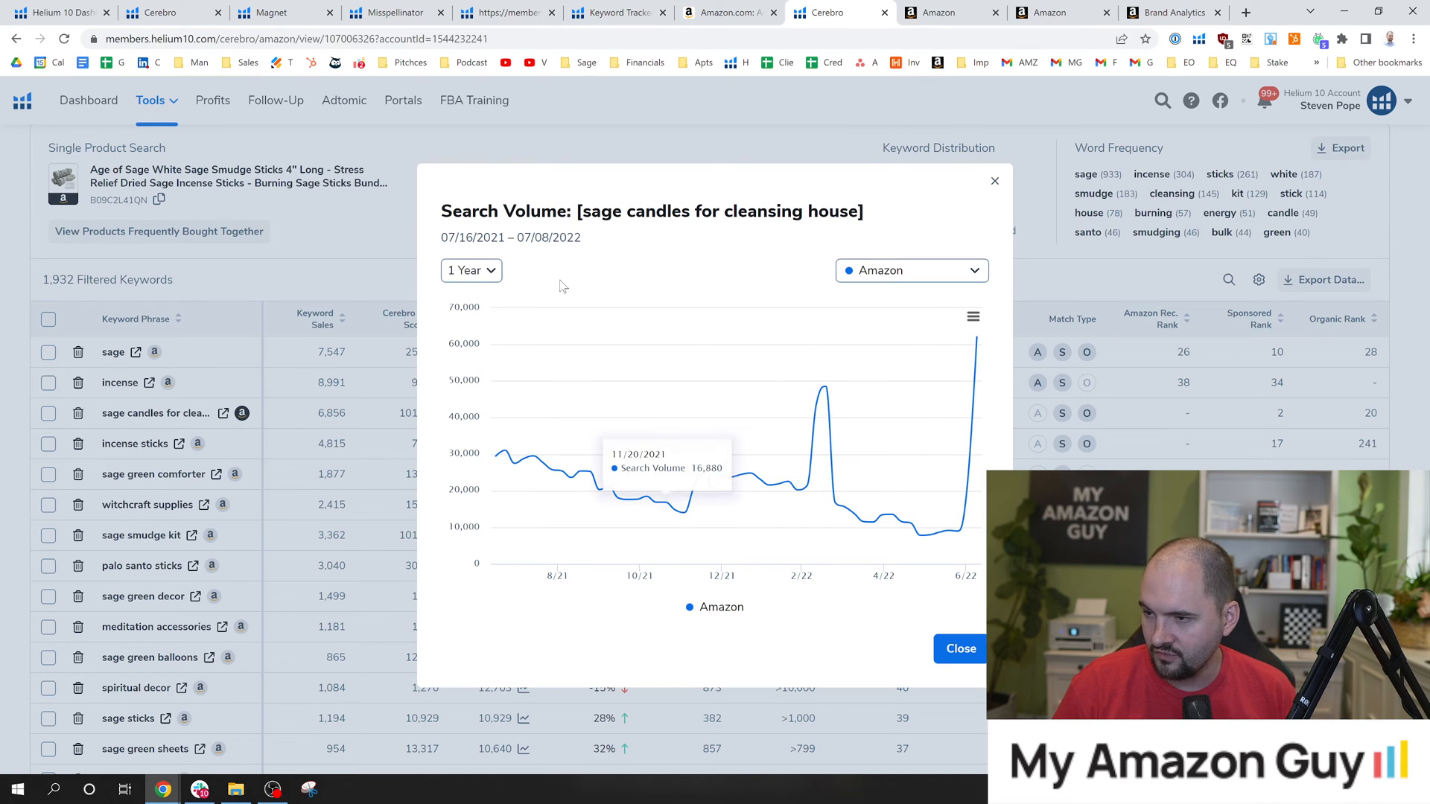
{"action": "left_click", "coordinate": [471, 270]}
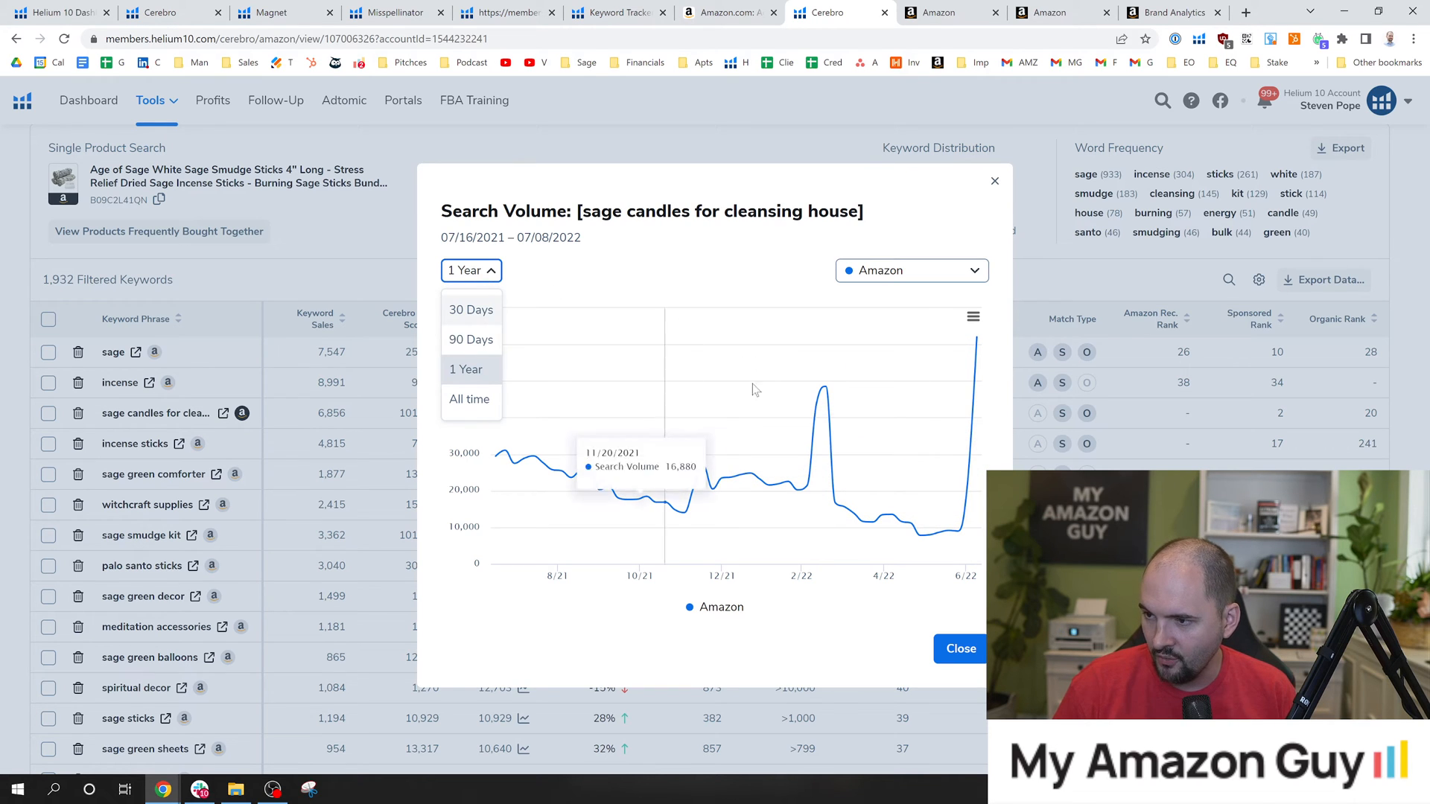
{"action": "left_click", "coordinate": [469, 400]}
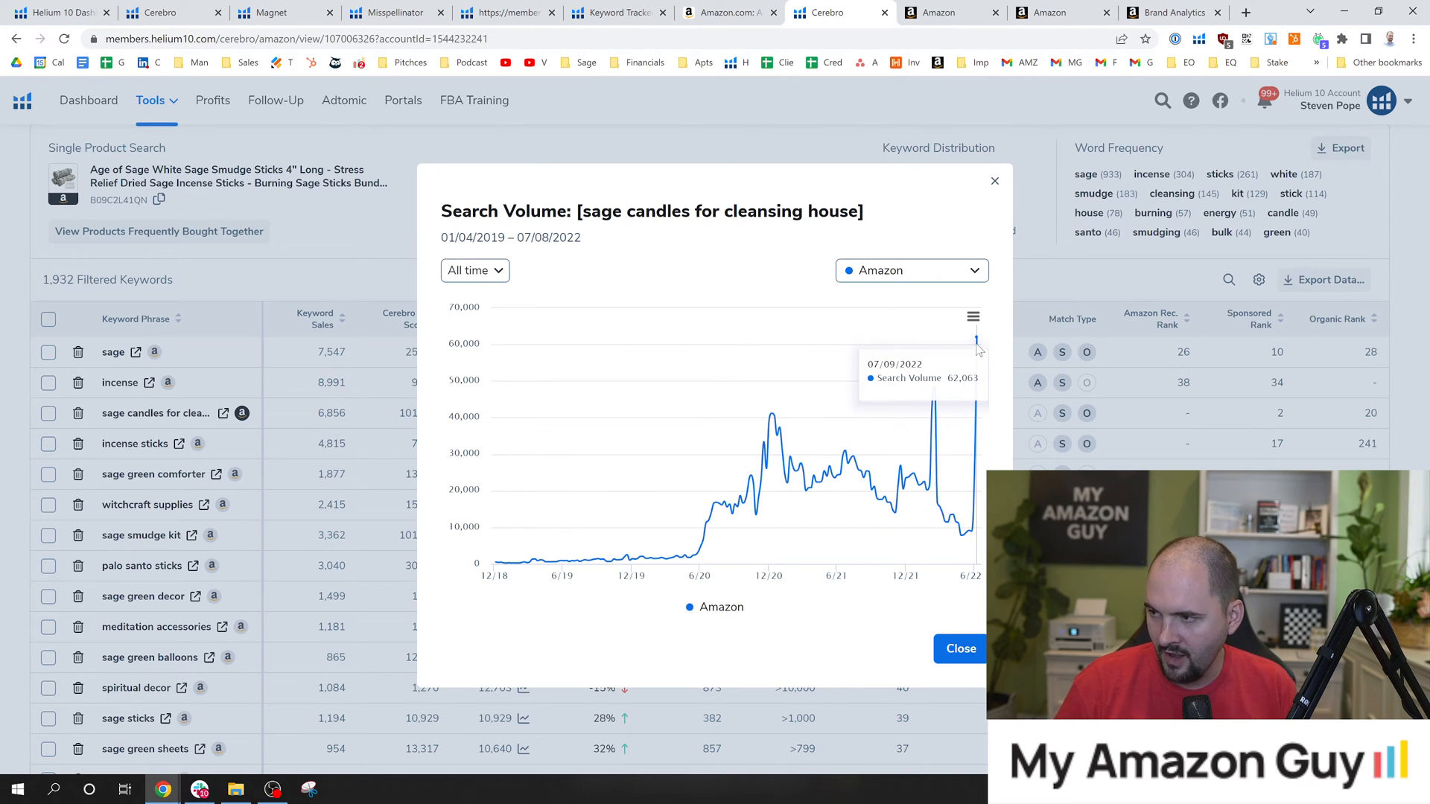
{"action": "left_click", "coordinate": [995, 181]}
Highlight "Candles" in the Amazon product title and the sage candles for cleansing house keyword phrase in Cerebro.
{"action": "left_click", "coordinate": [723, 12]}
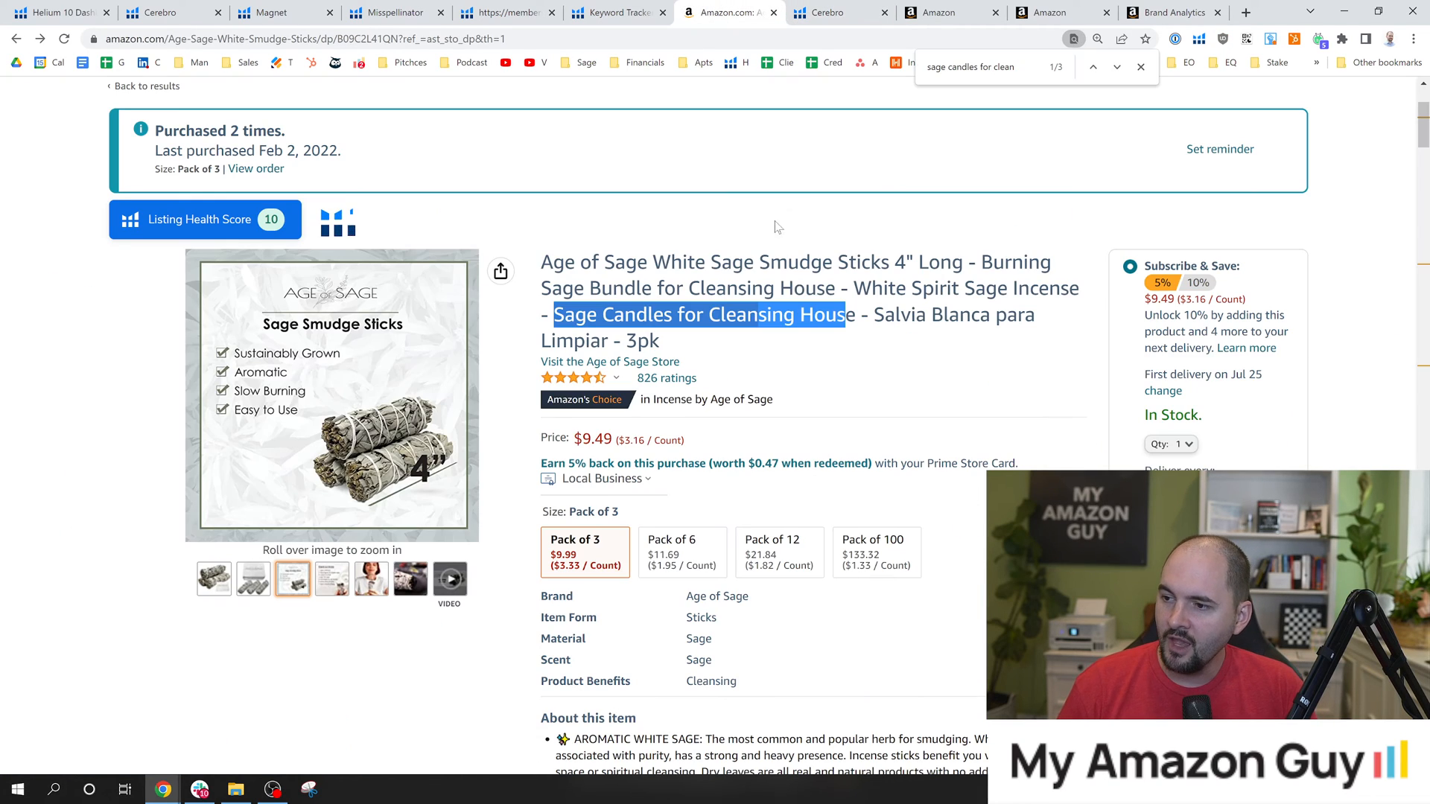
{"action": "mouse_move", "coordinate": [212, 571]}
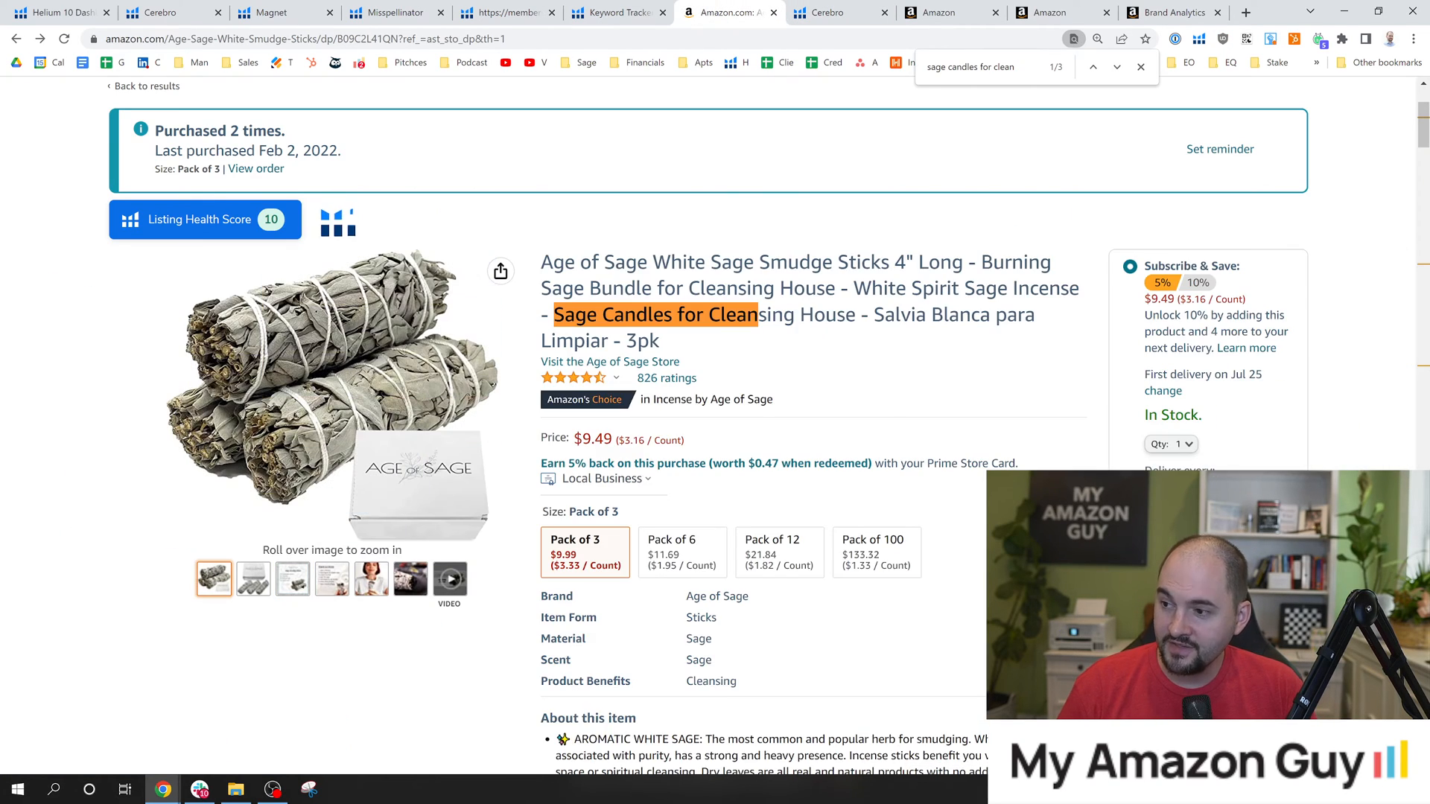
{"action": "double_click", "coordinate": [638, 315]}
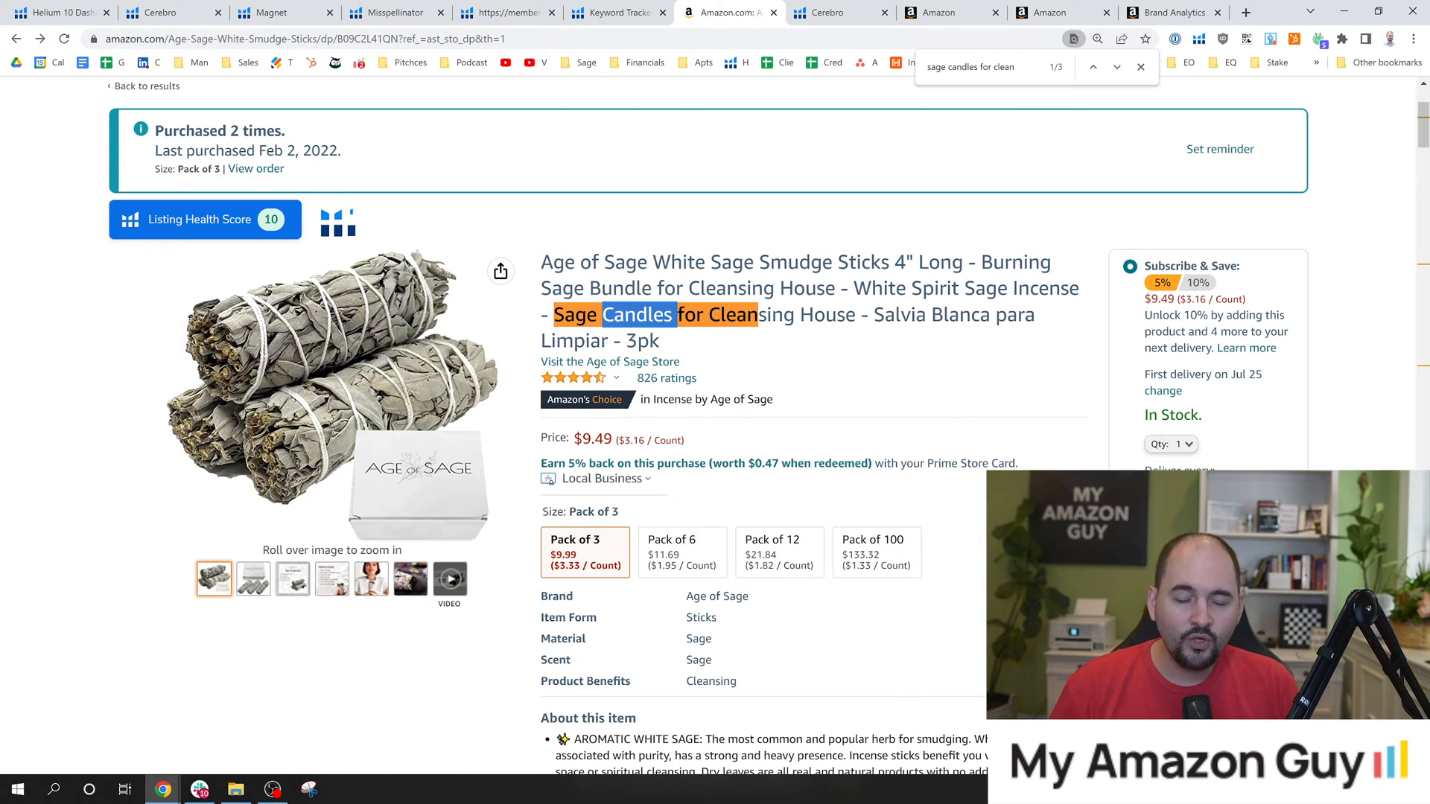
{"action": "left_click", "coordinate": [638, 315]}
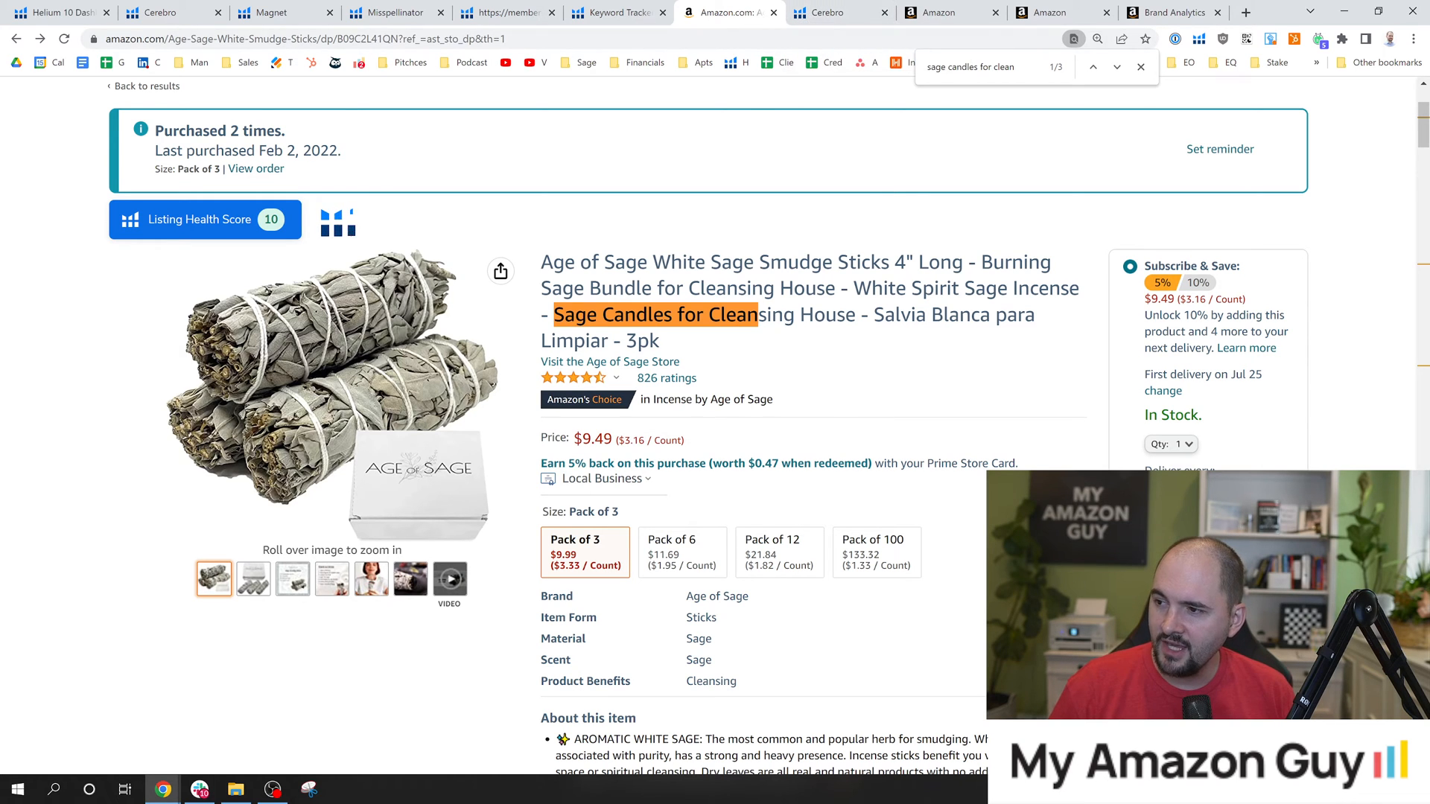
{"action": "left_click", "coordinate": [834, 12]}
{"action": "left_click_drag", "start_coordinate": [107, 414], "coordinate": [203, 413]}
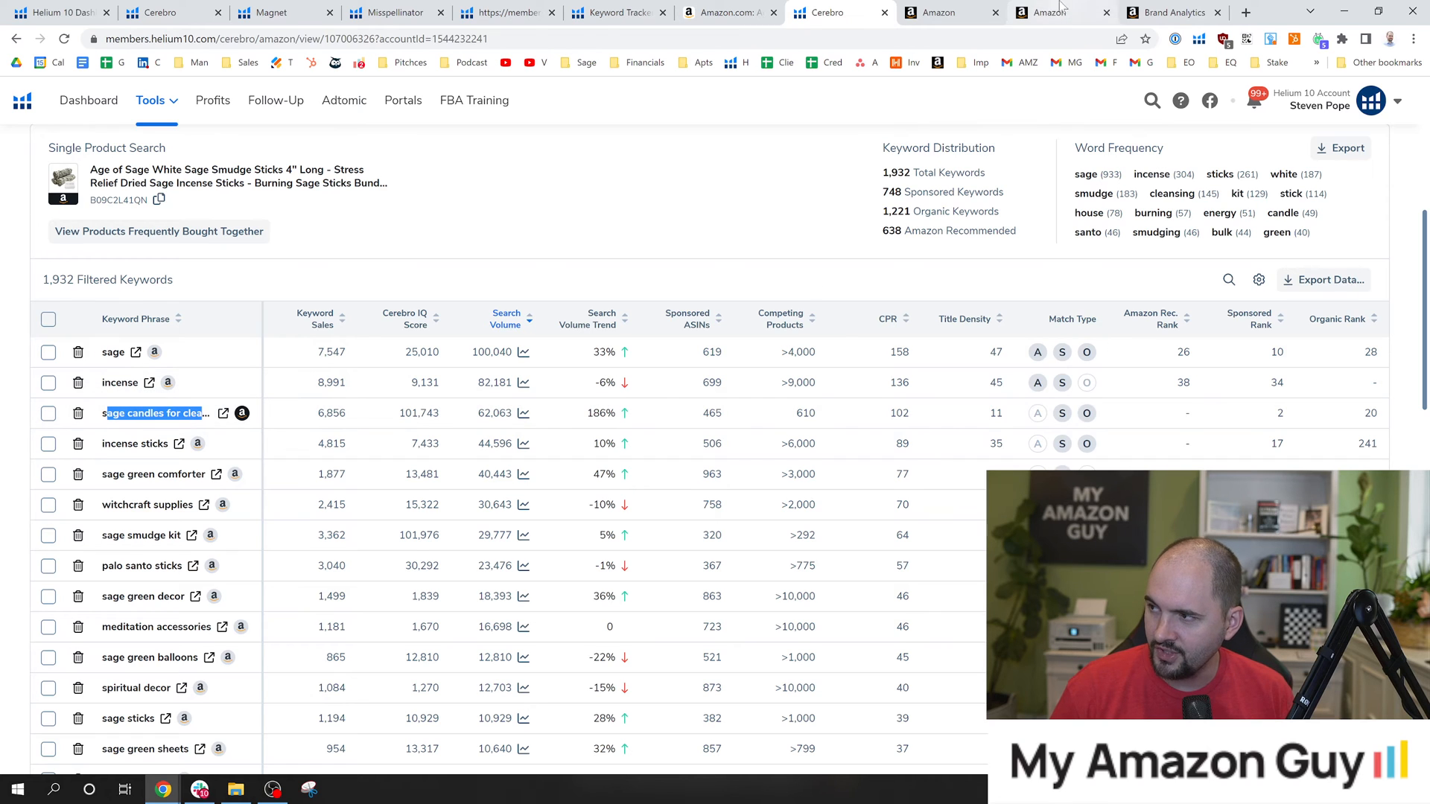
In Brand Analytics Search Query Performance, highlight the sage candles for cleansing house query, its search query volume and its total impressions count.
{"action": "left_click", "coordinate": [1148, 9]}
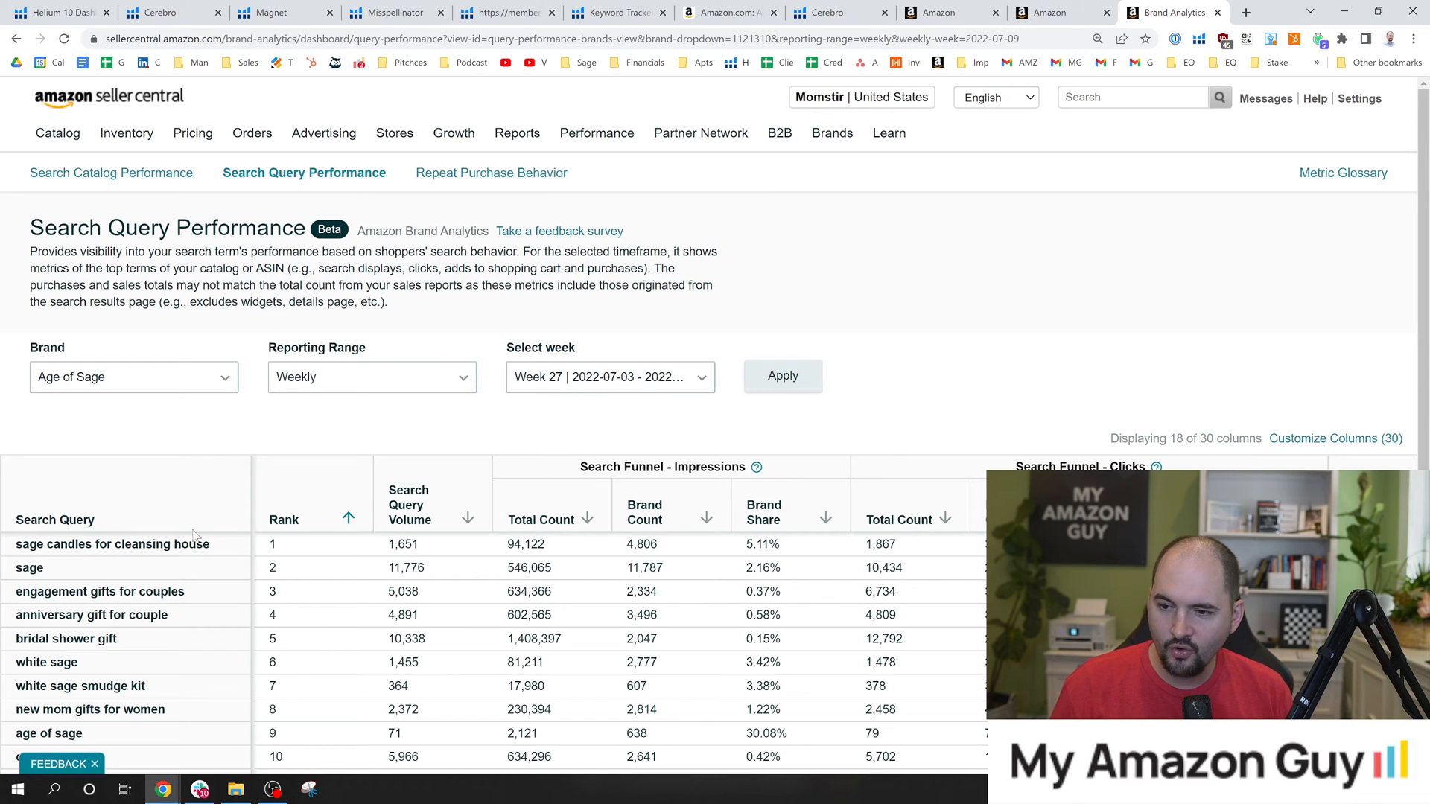
{"action": "left_click_drag", "start_coordinate": [234, 549], "coordinate": [16, 558]}
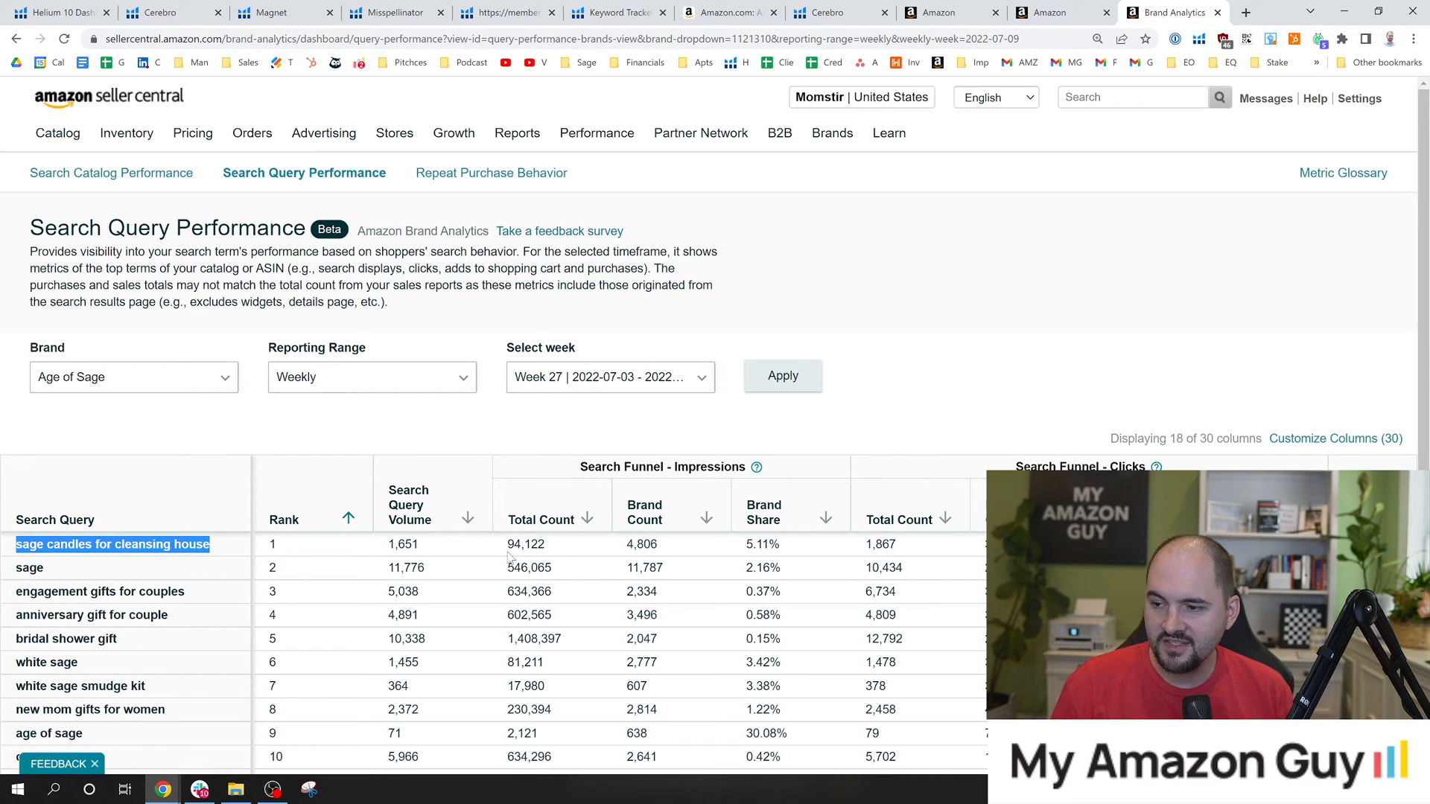
{"action": "left_click_drag", "start_coordinate": [421, 549], "coordinate": [388, 551]}
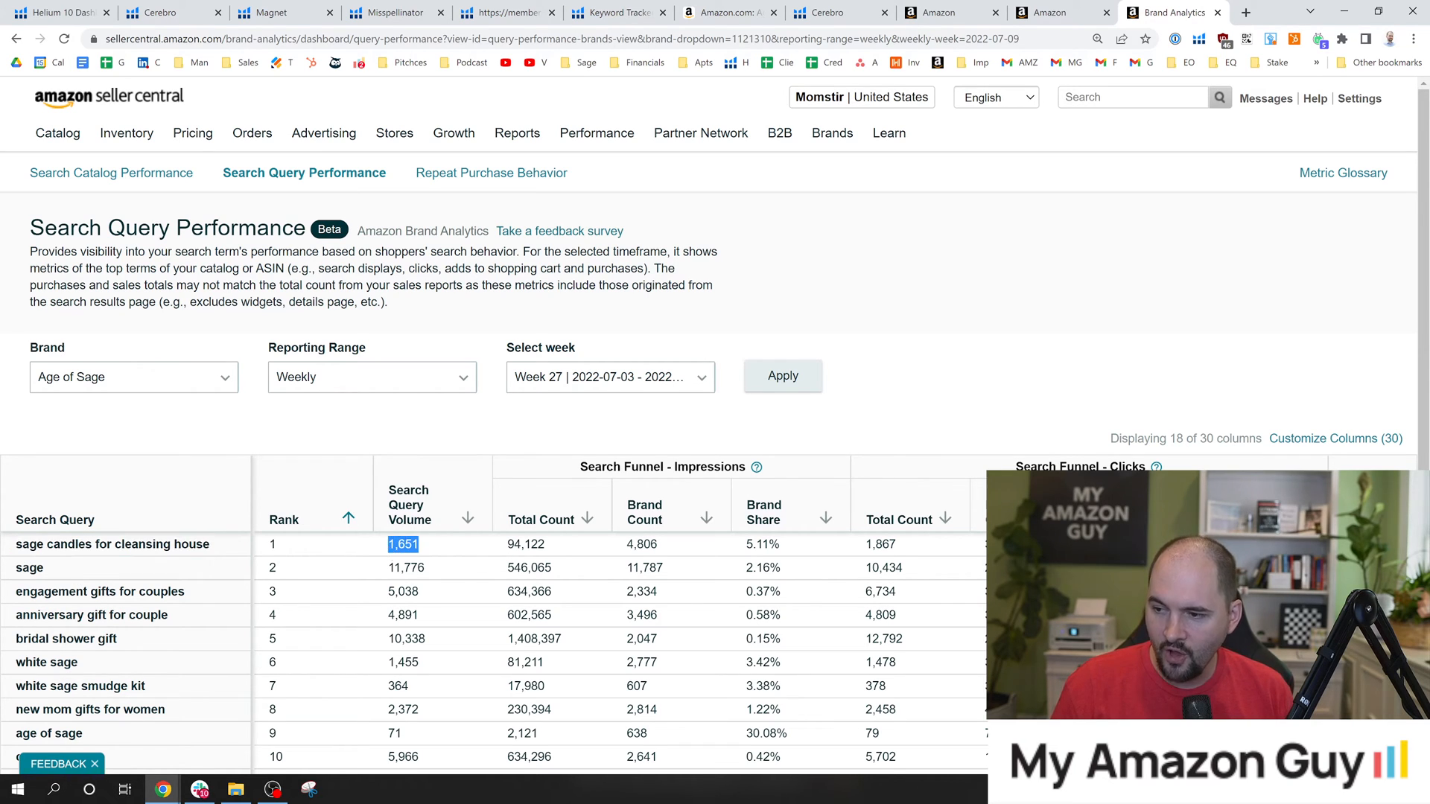
{"action": "left_click_drag", "start_coordinate": [506, 545], "coordinate": [556, 555]}
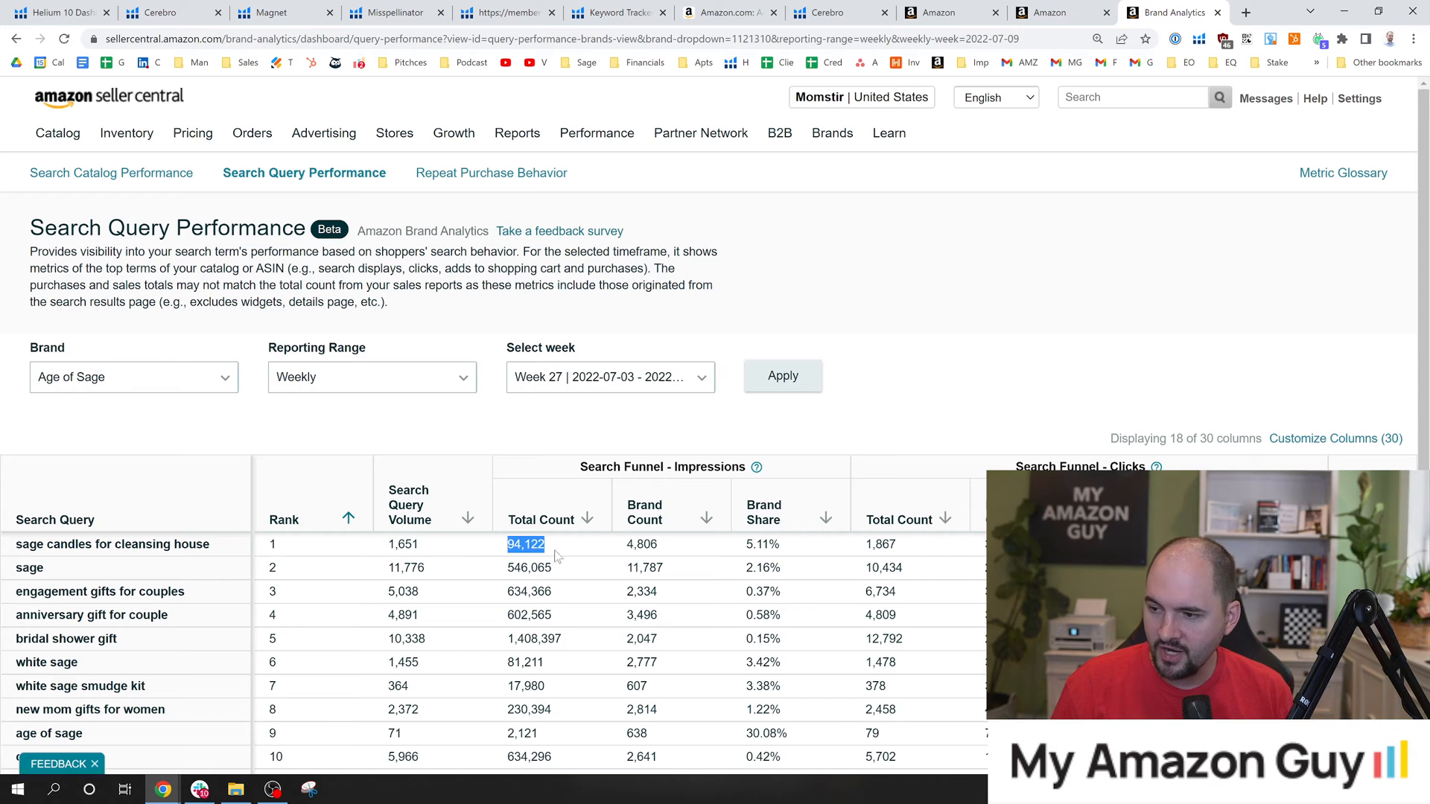
{"action": "left_click", "coordinate": [438, 549]}
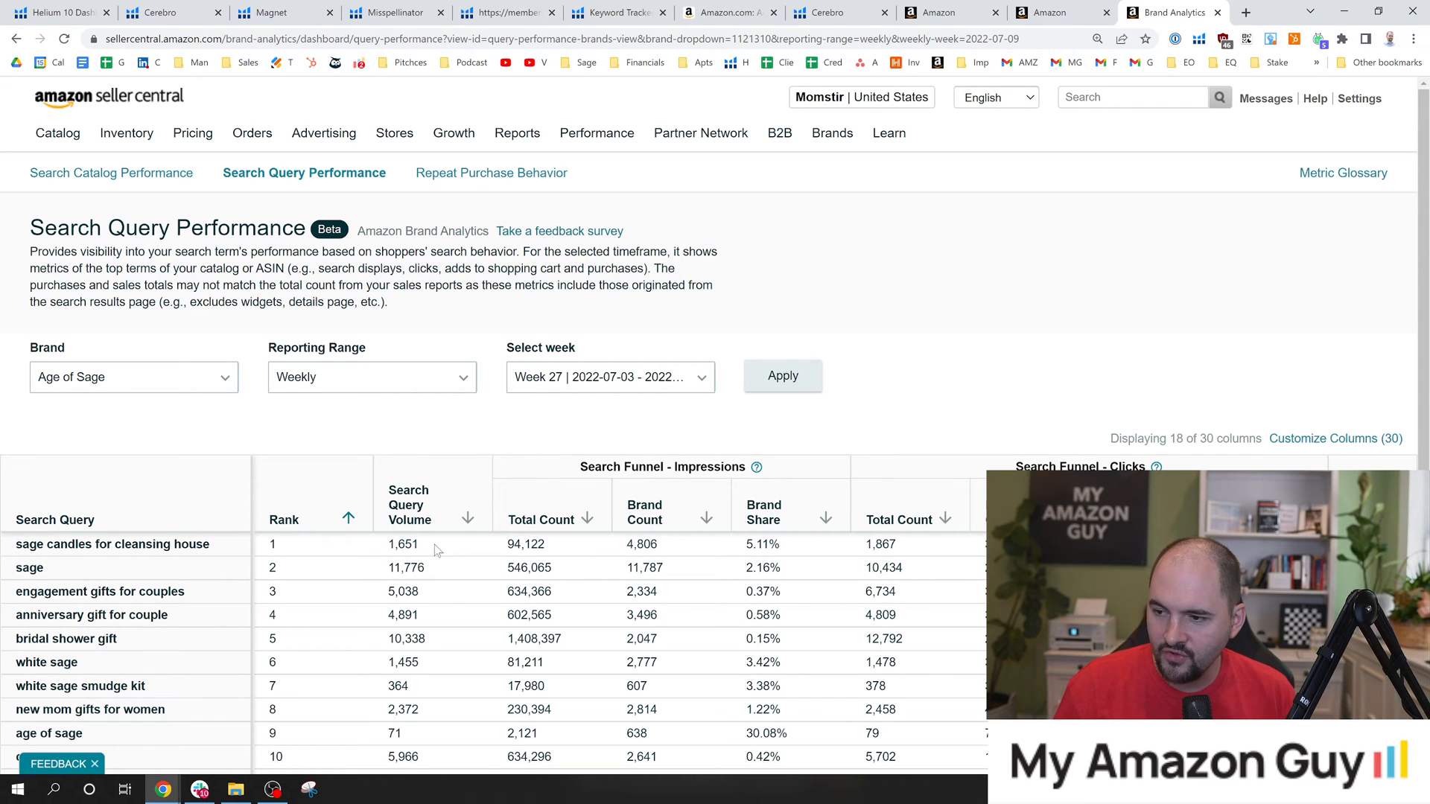
{"action": "left_click_drag", "start_coordinate": [430, 551], "coordinate": [381, 548]}
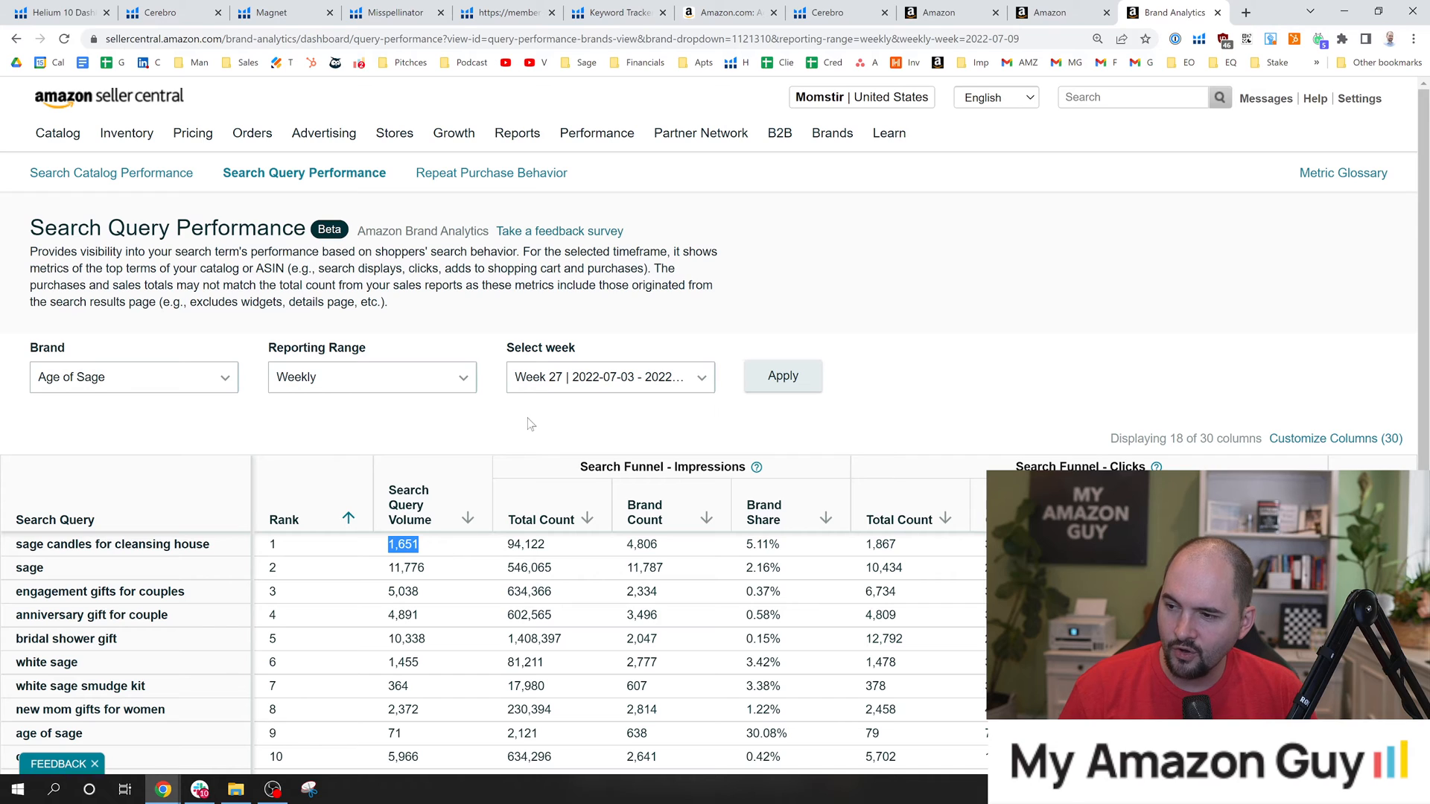
{"action": "left_click", "coordinate": [504, 431]}
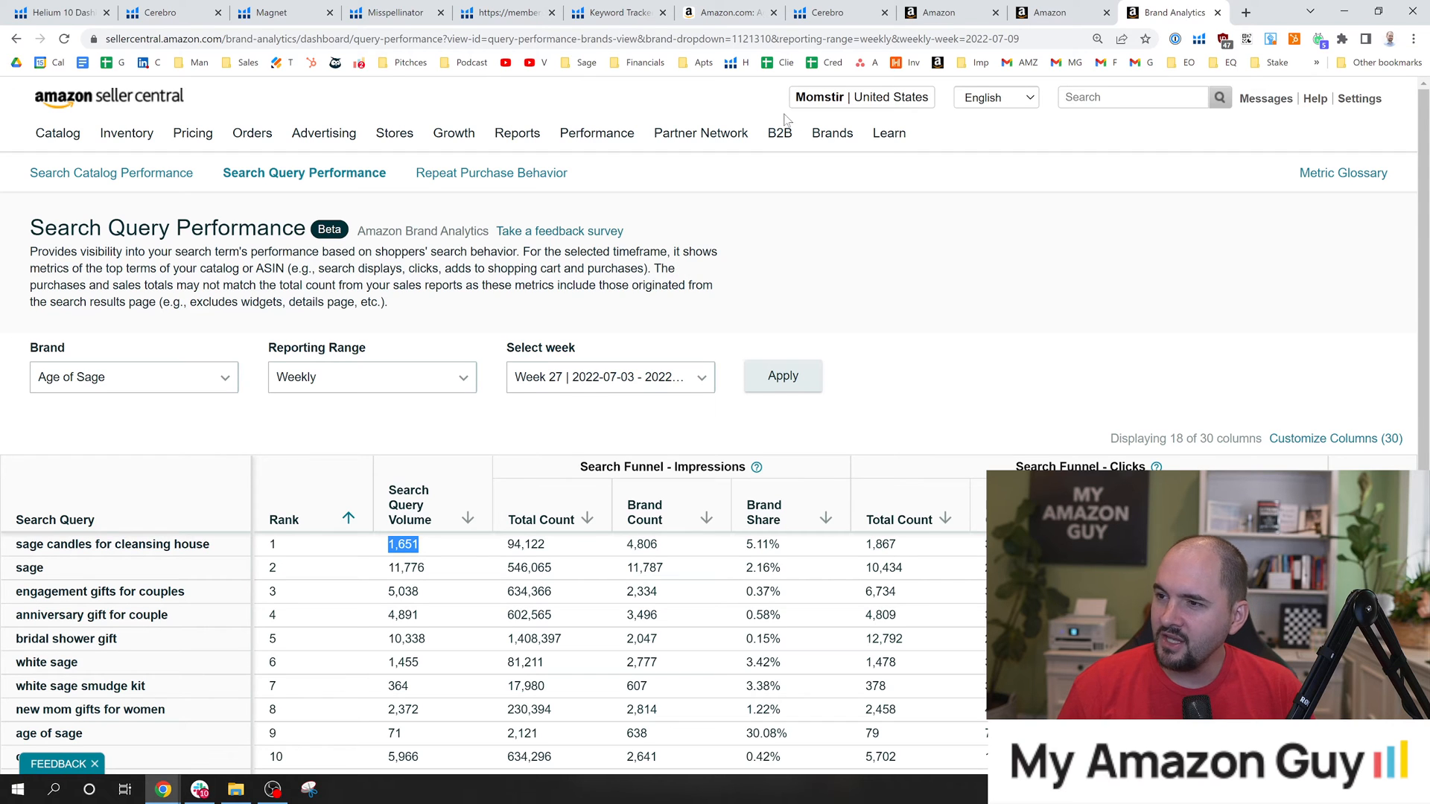
Highlight the search volume of sage candles for cleansing house in Cerebro and return to the weekly Search Query Performance report.
{"action": "left_click", "coordinate": [849, 11]}
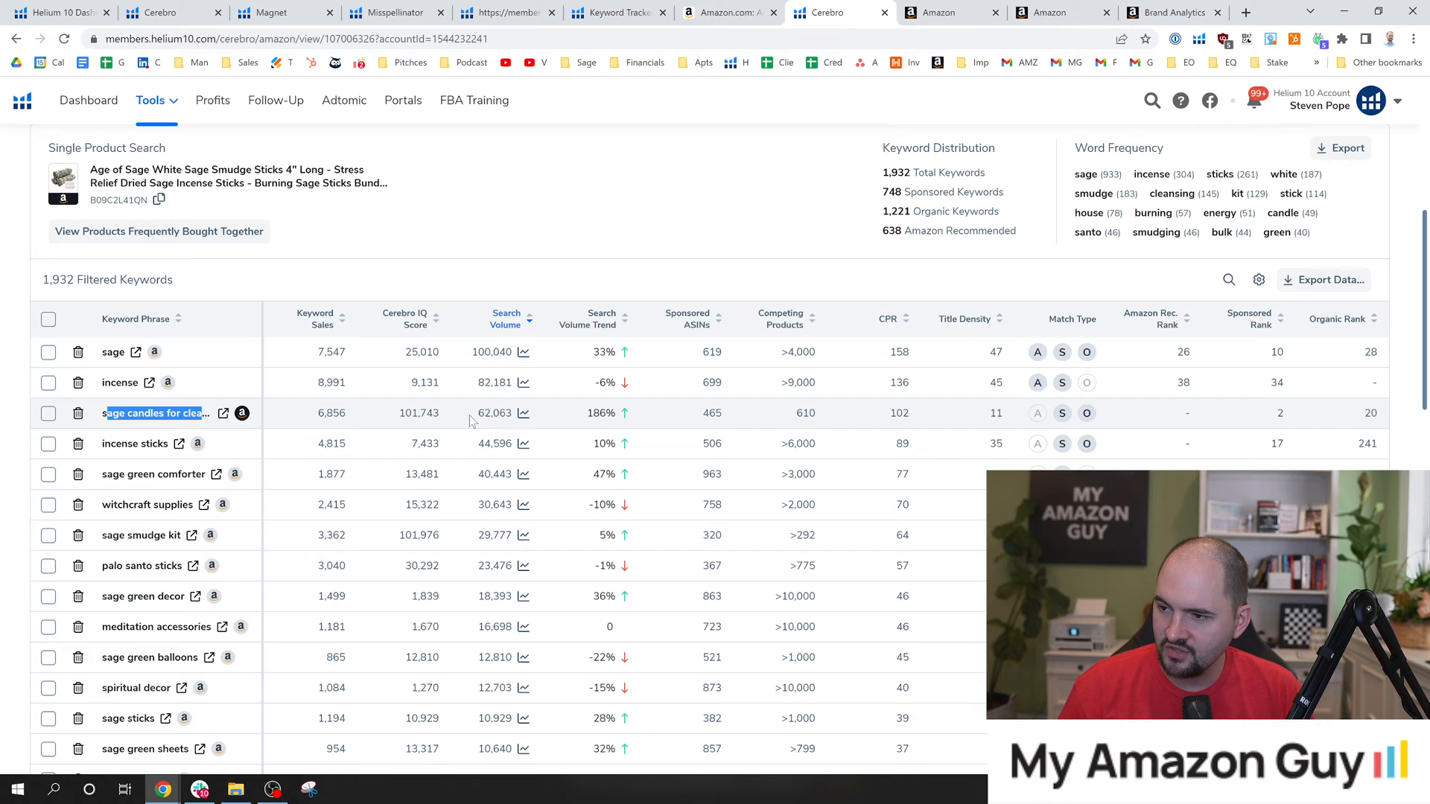
{"action": "left_click_drag", "start_coordinate": [469, 421], "coordinate": [514, 414]}
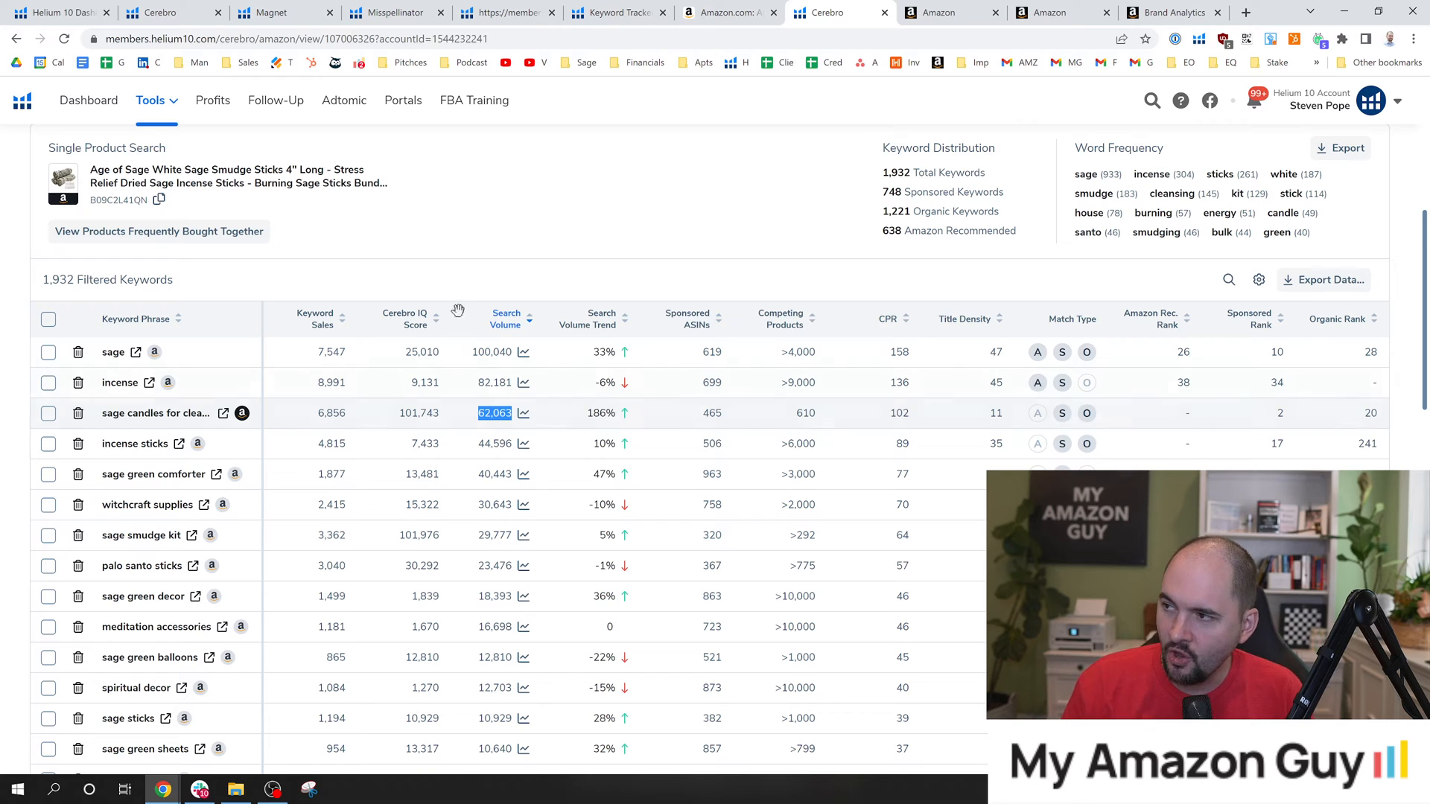
{"action": "left_click", "coordinate": [1140, 7]}
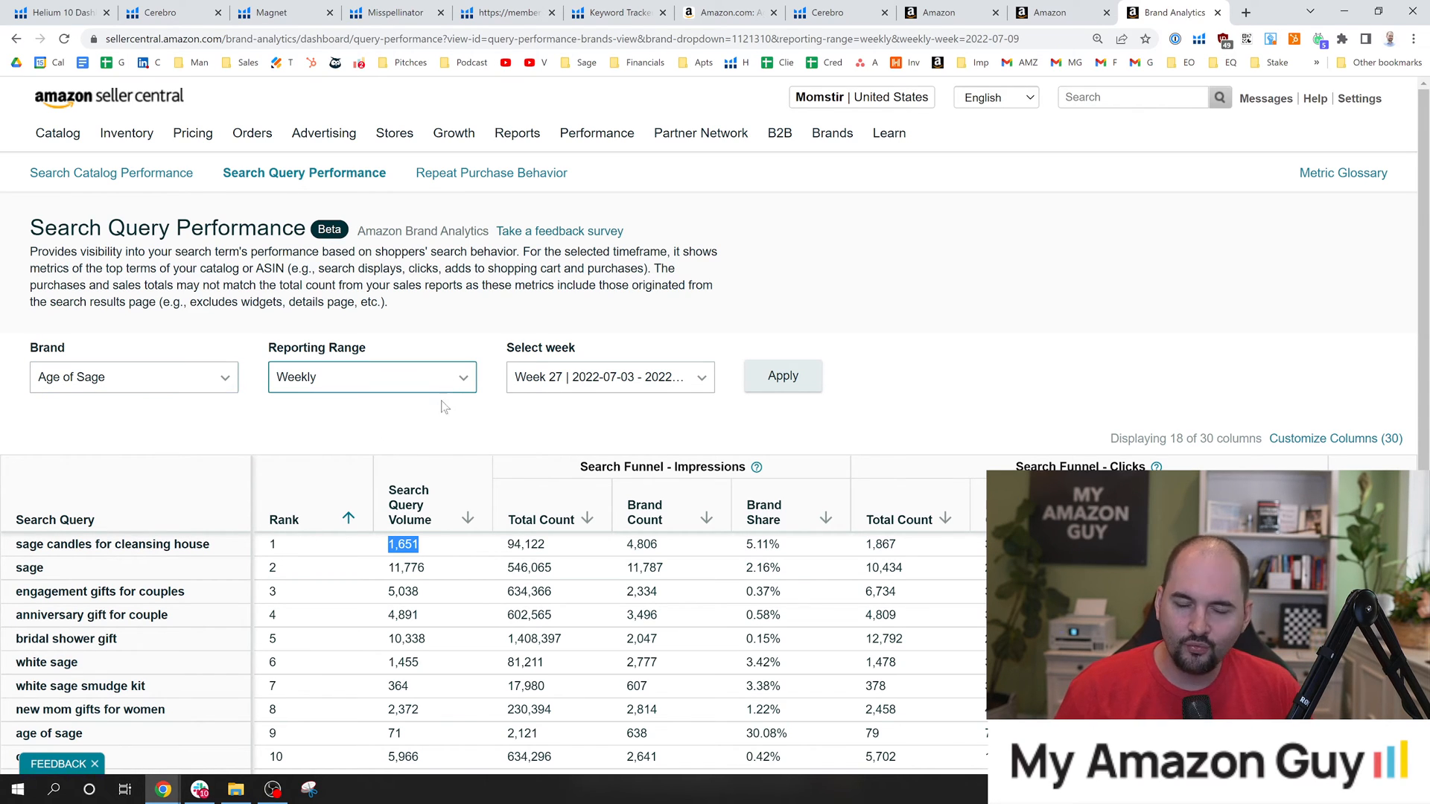
{"action": "left_click", "coordinate": [441, 424]}
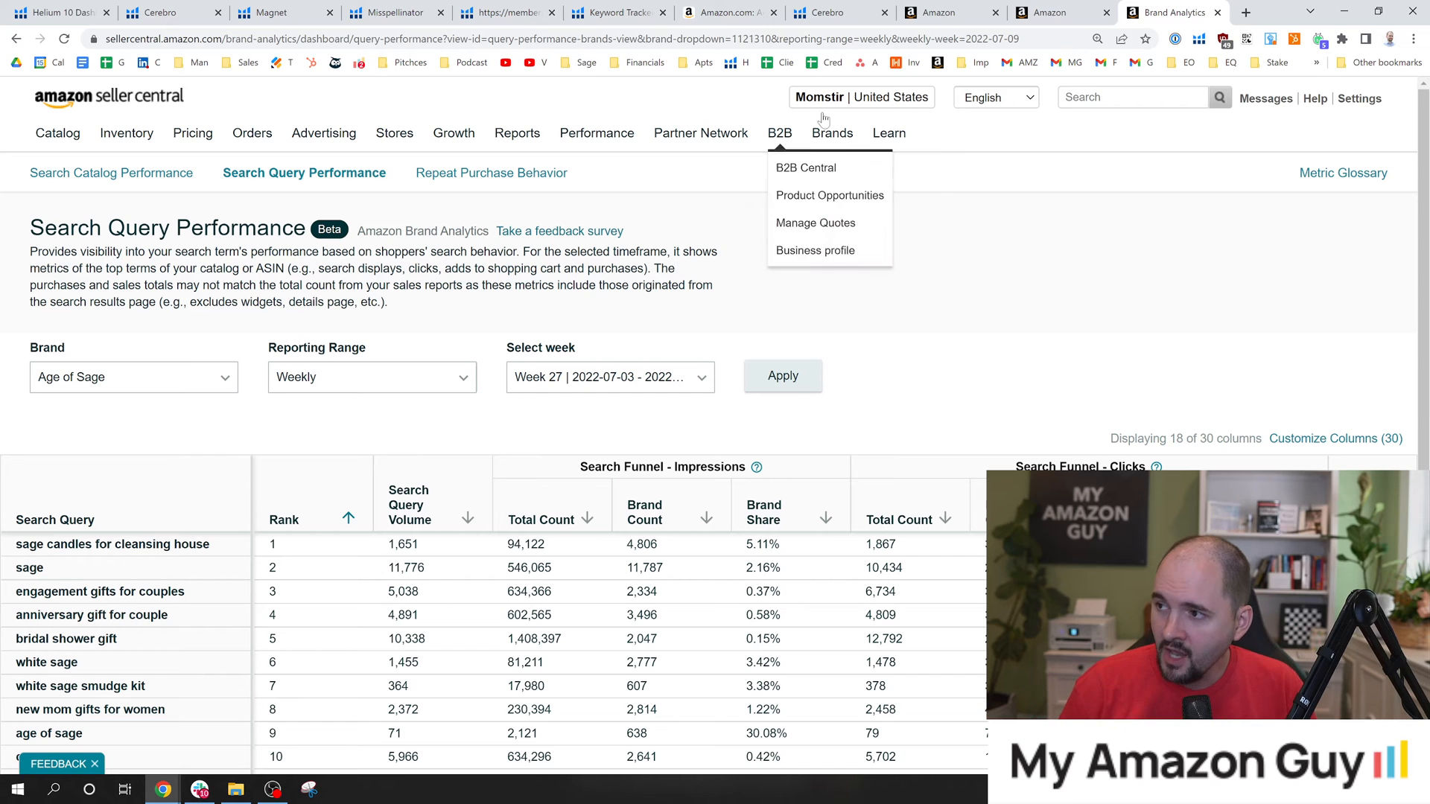
Highlight the search volume trend of sage candles for cleansing house in Cerebro and check the selectable weeks in Search Query Performance.
{"action": "left_click", "coordinate": [832, 9]}
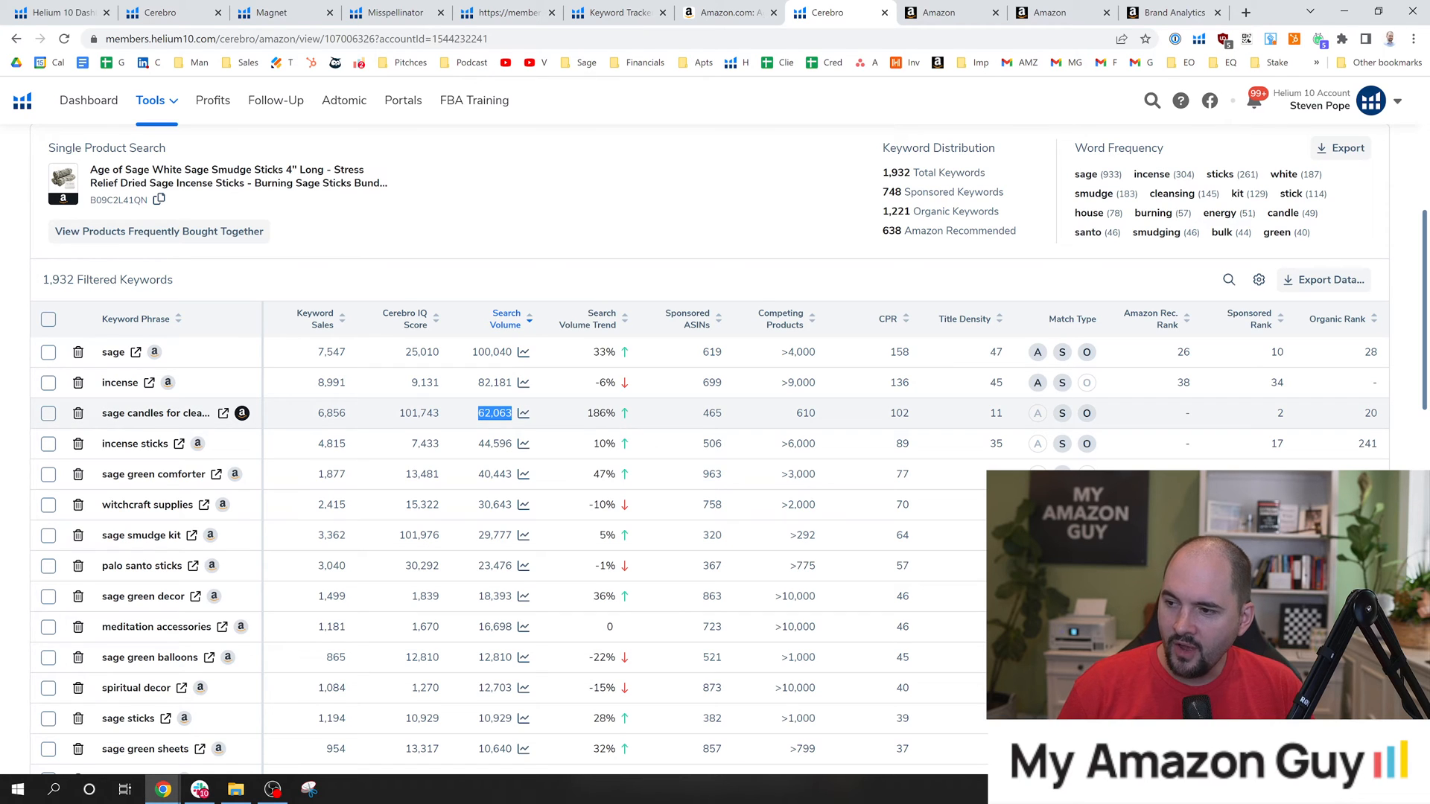
{"action": "left_click_drag", "start_coordinate": [594, 414], "coordinate": [607, 413]}
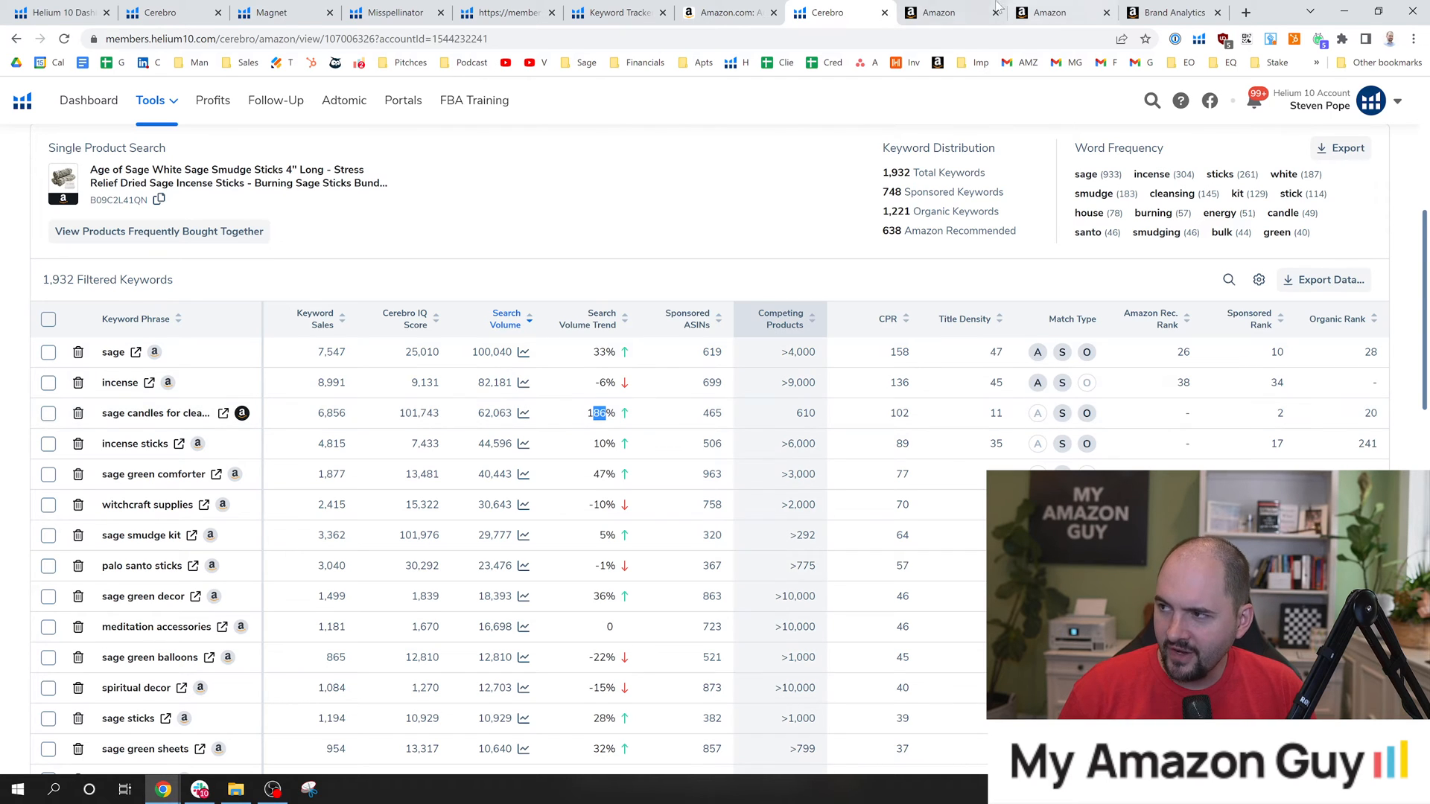
{"action": "left_click", "coordinate": [1155, 6]}
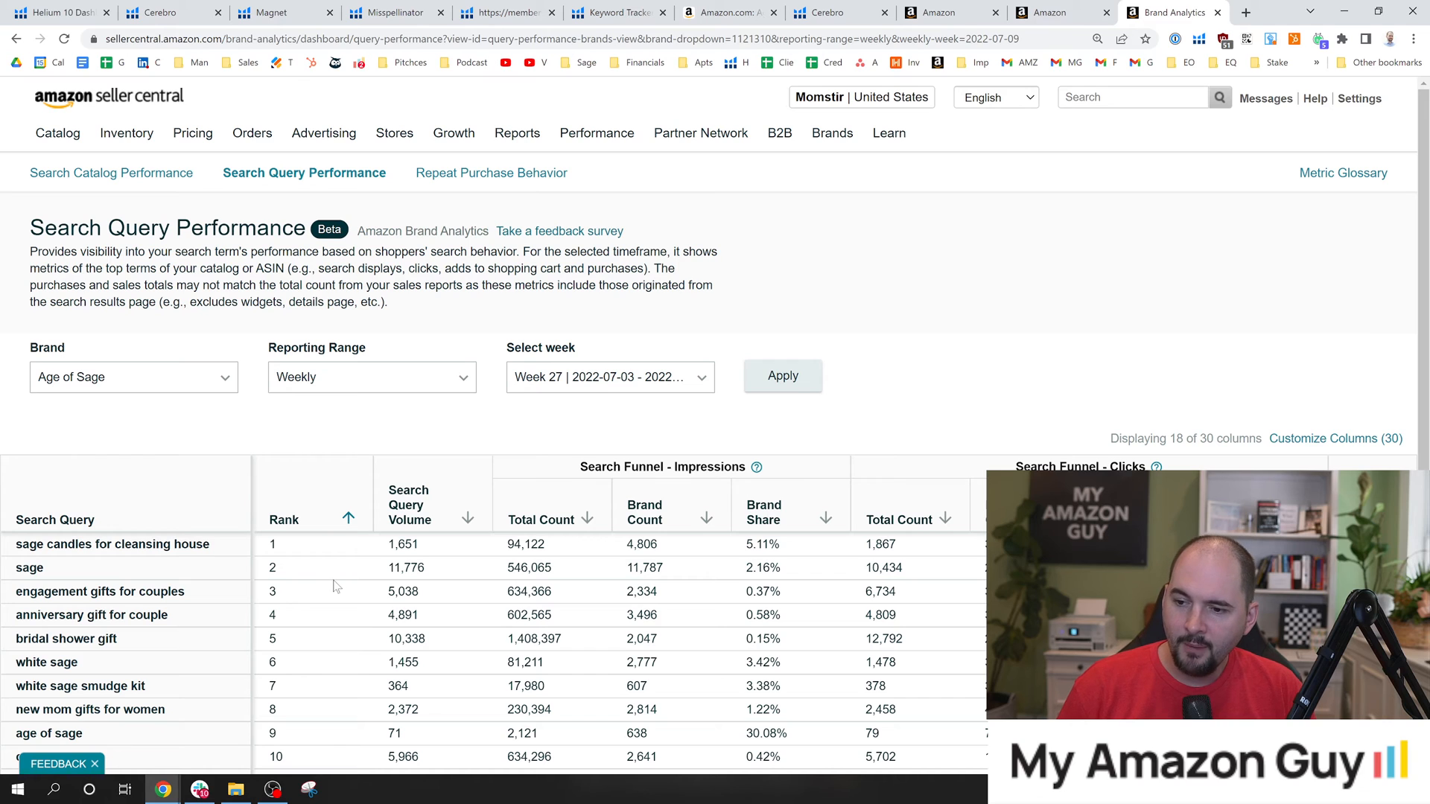
{"action": "left_click", "coordinate": [609, 385]}
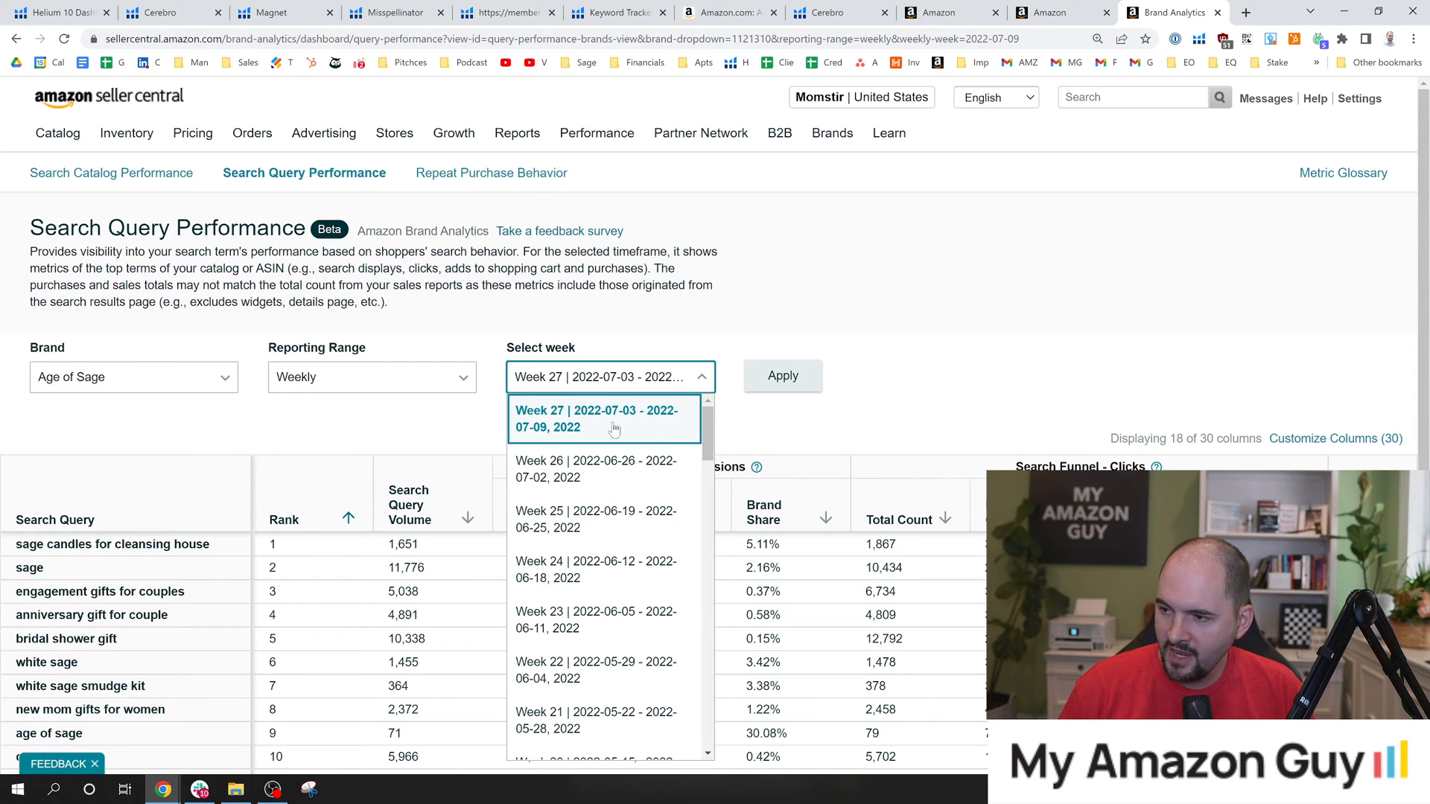
{"action": "left_click", "coordinate": [708, 339]}
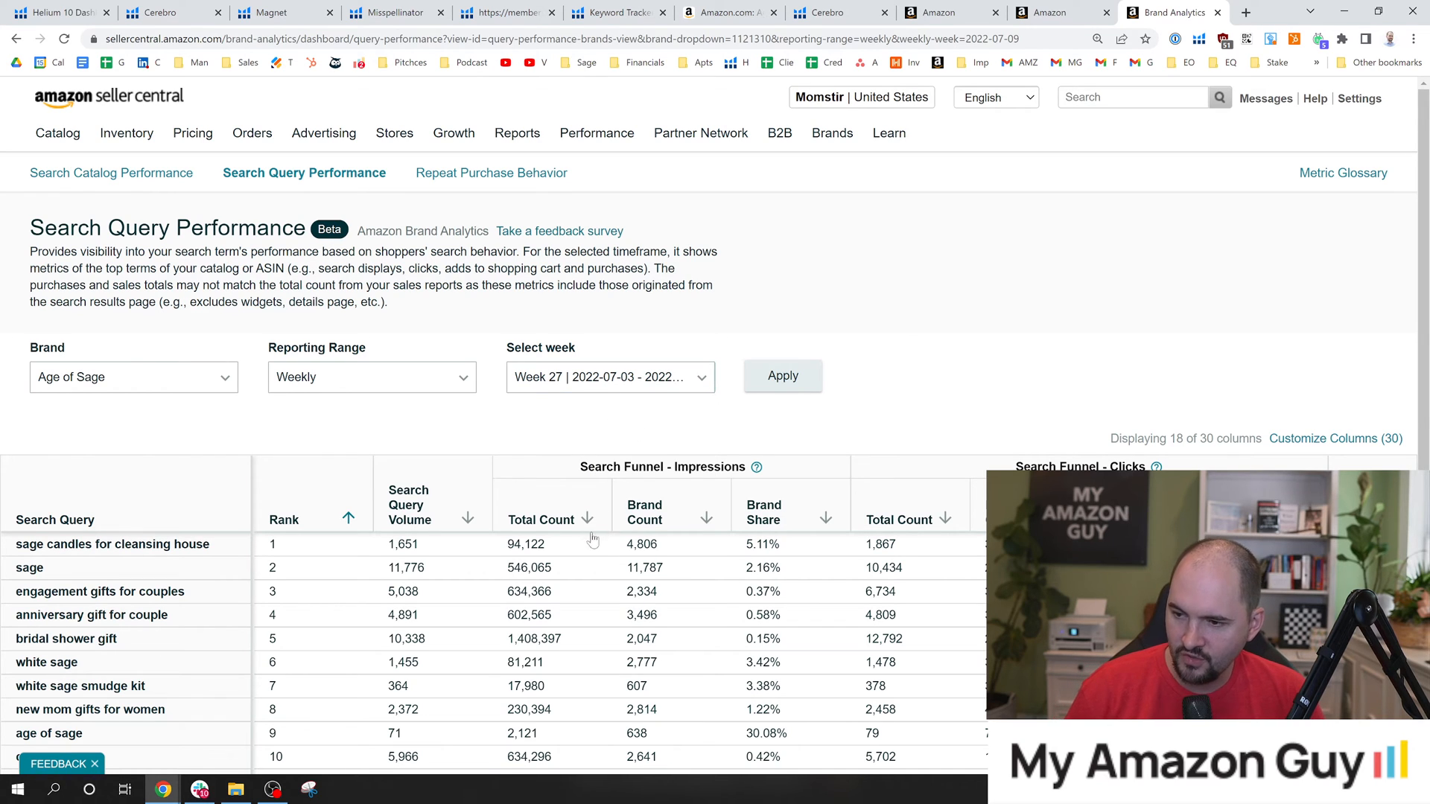
Highlight the sage candles for cleansing house query in Search Query Performance and return to the White Sage Smudge Sticks page on Amazon.
{"action": "left_click_drag", "start_coordinate": [212, 550], "coordinate": [12, 545]}
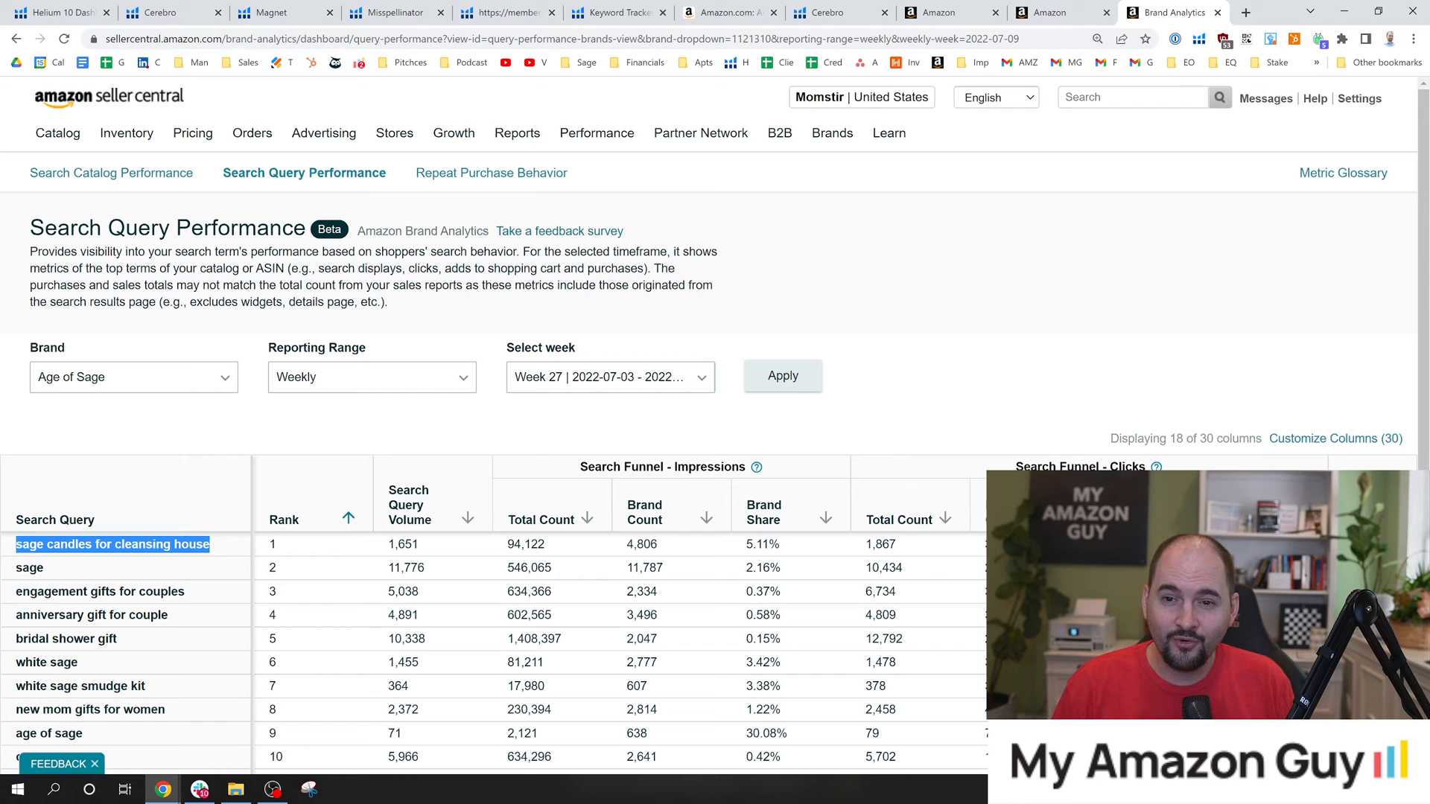
{"action": "key", "text": "alt+Tab"}
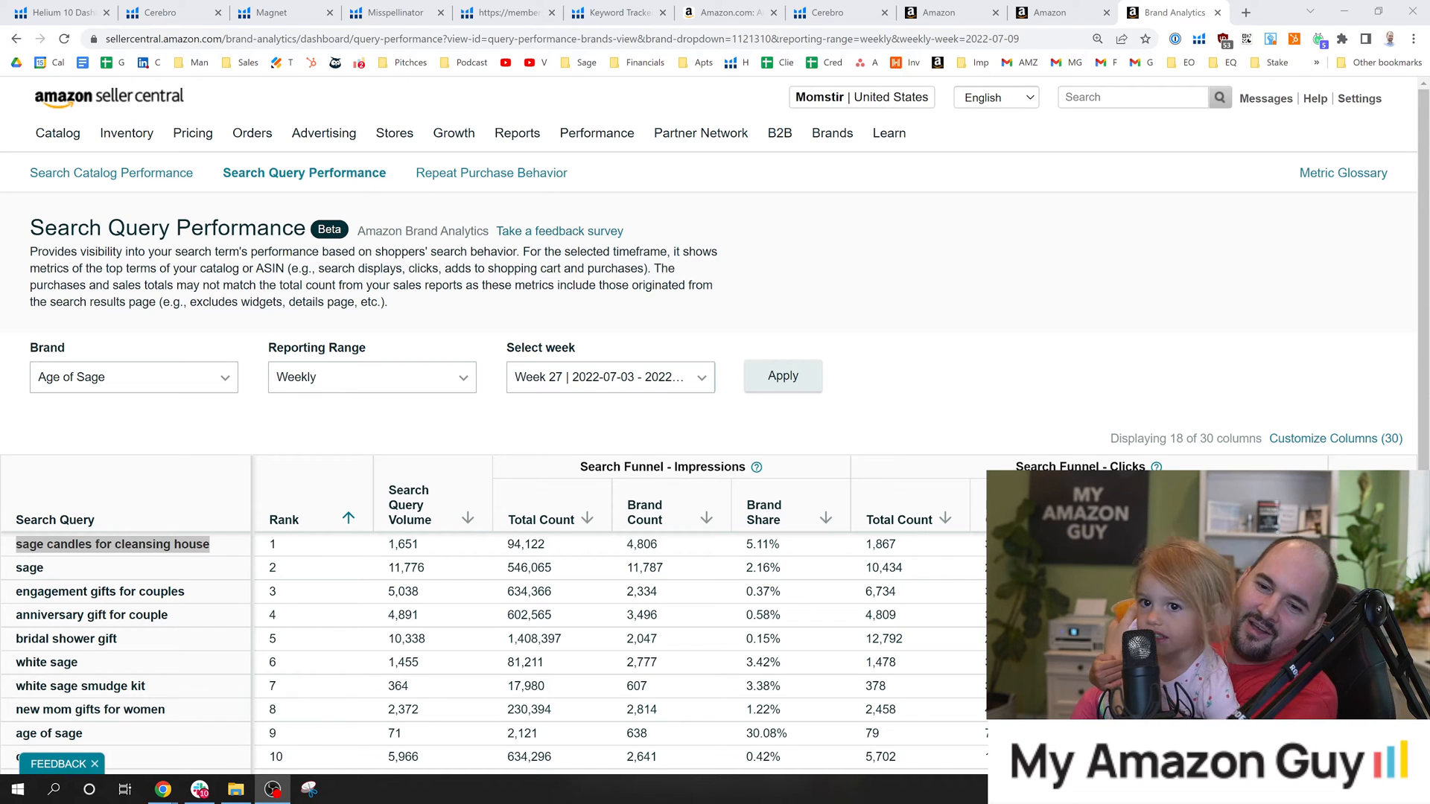
{"action": "mouse_move", "coordinate": [142, 110]}
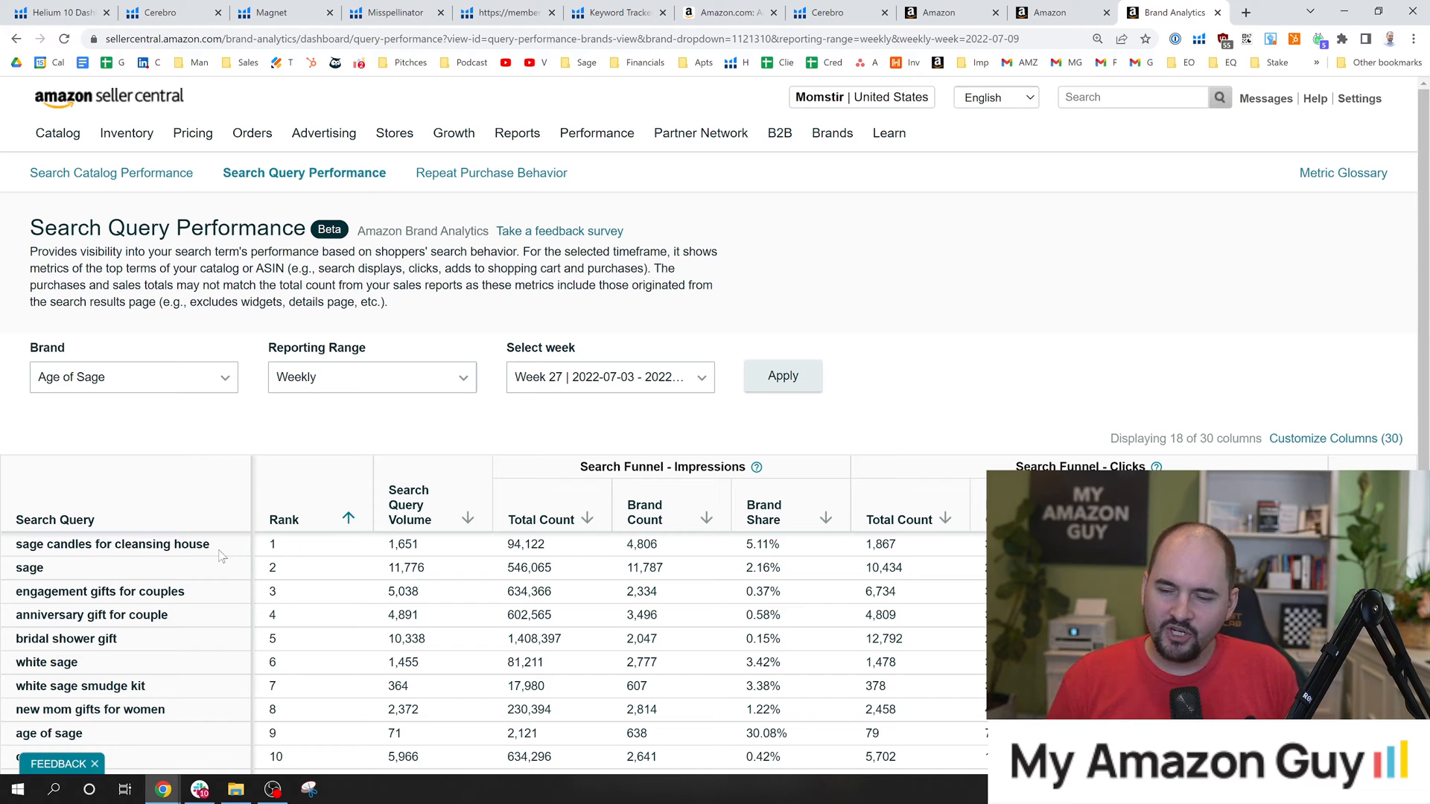
{"action": "left_click_drag", "start_coordinate": [221, 554], "coordinate": [22, 553]}
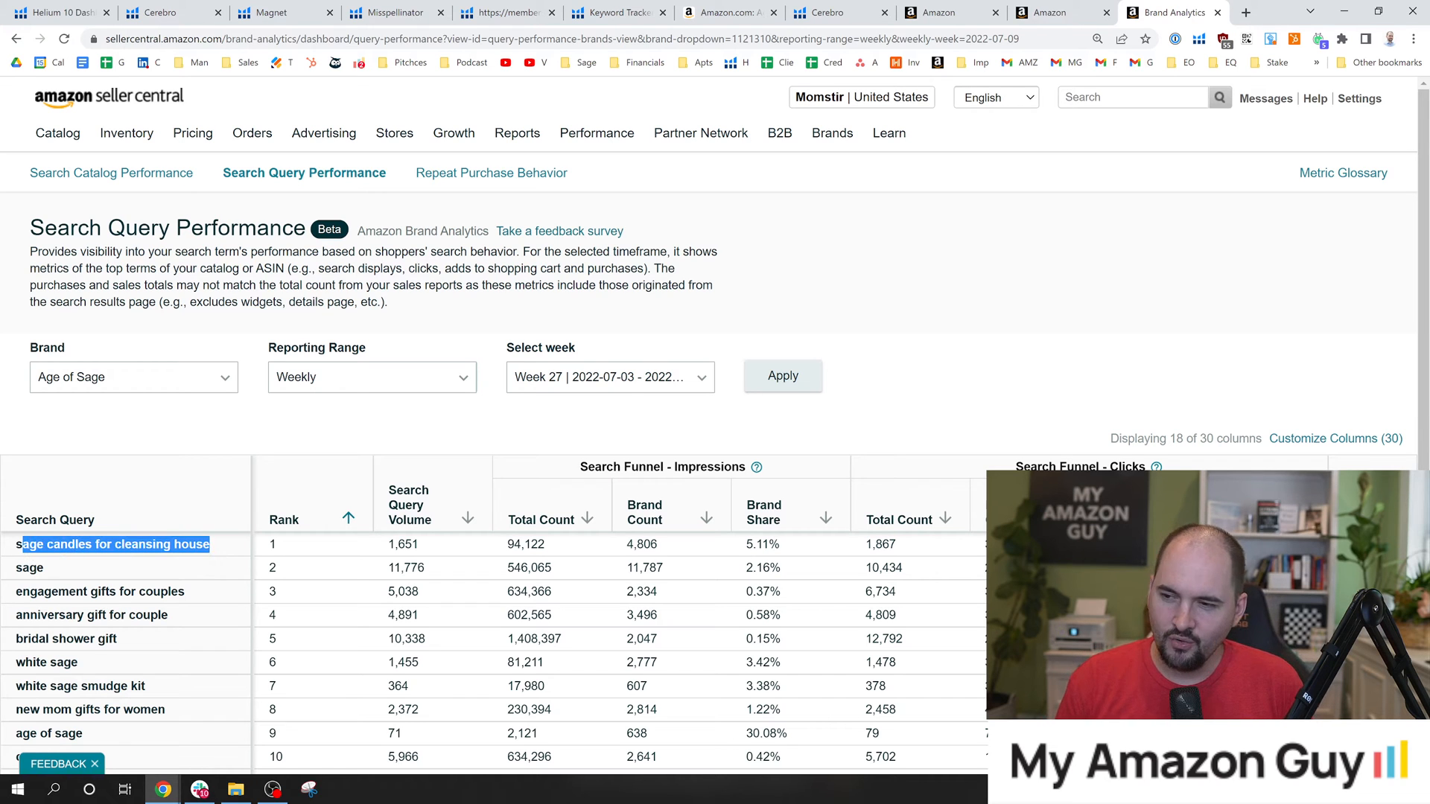
{"action": "left_click", "coordinate": [726, 12]}
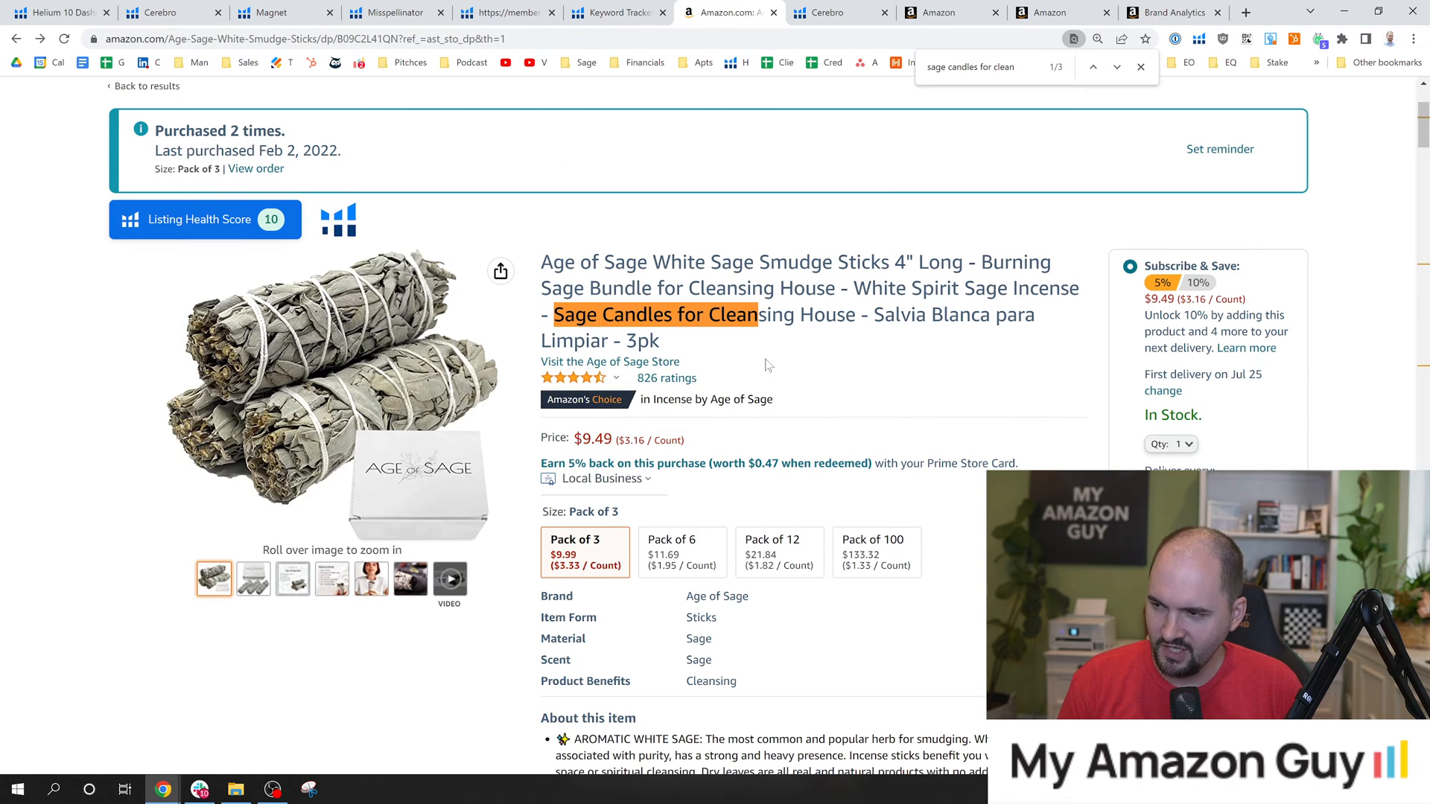
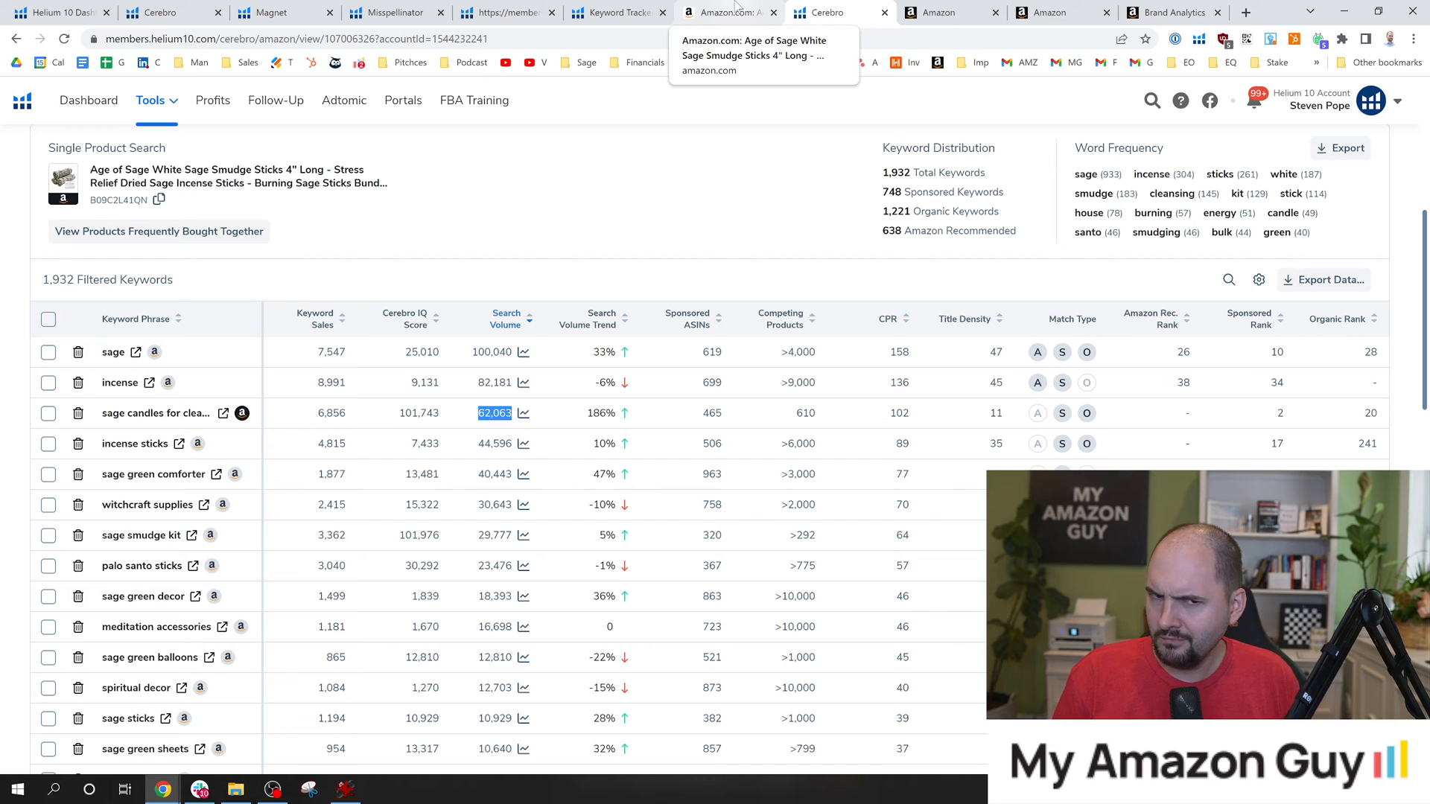
Return to Search Query Performance in Brand Analytics and highlight the Week 27 search query volume of sage candles for cleansing house.
{"action": "left_click", "coordinate": [940, 12]}
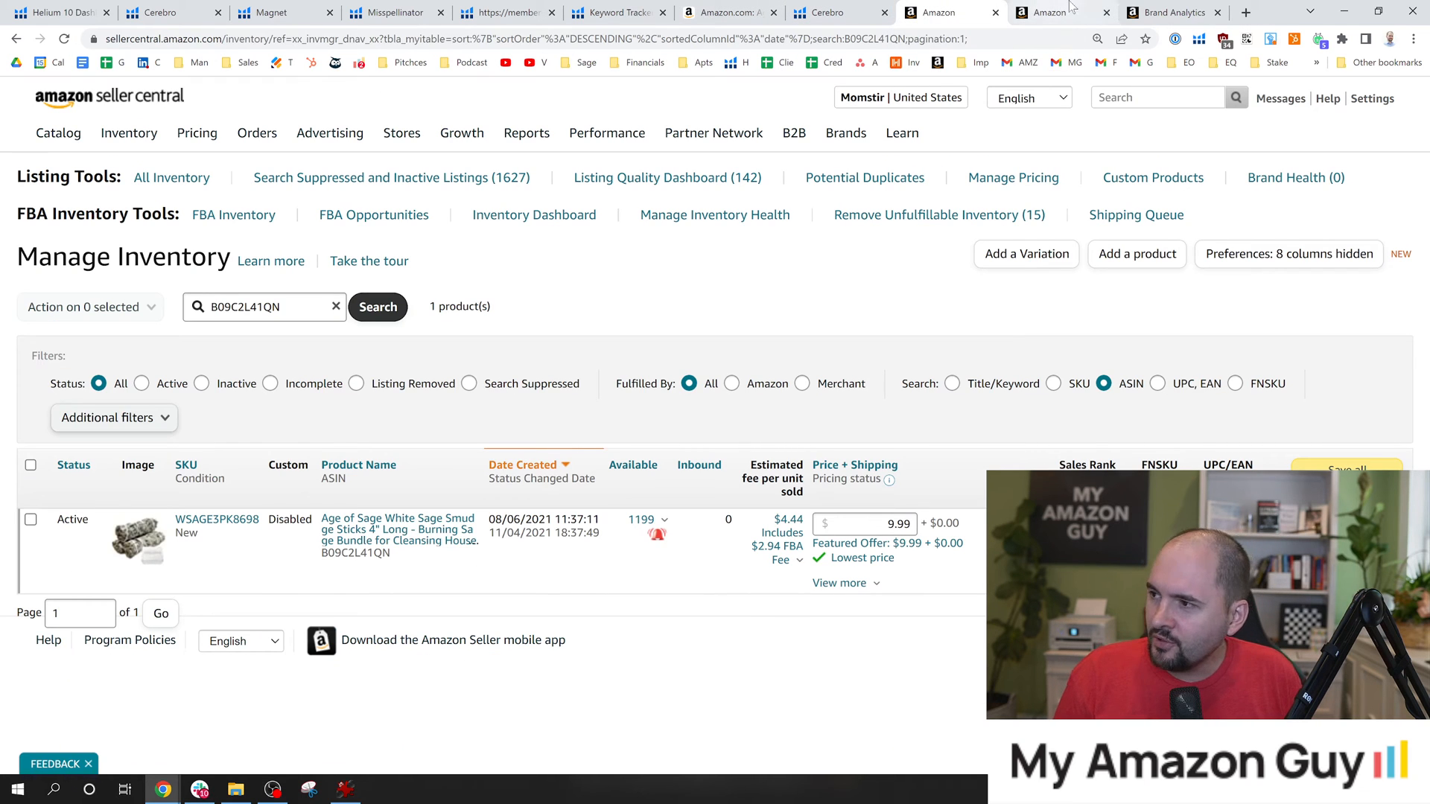
{"action": "left_click", "coordinate": [1151, 10]}
{"action": "left_click", "coordinate": [447, 432]}
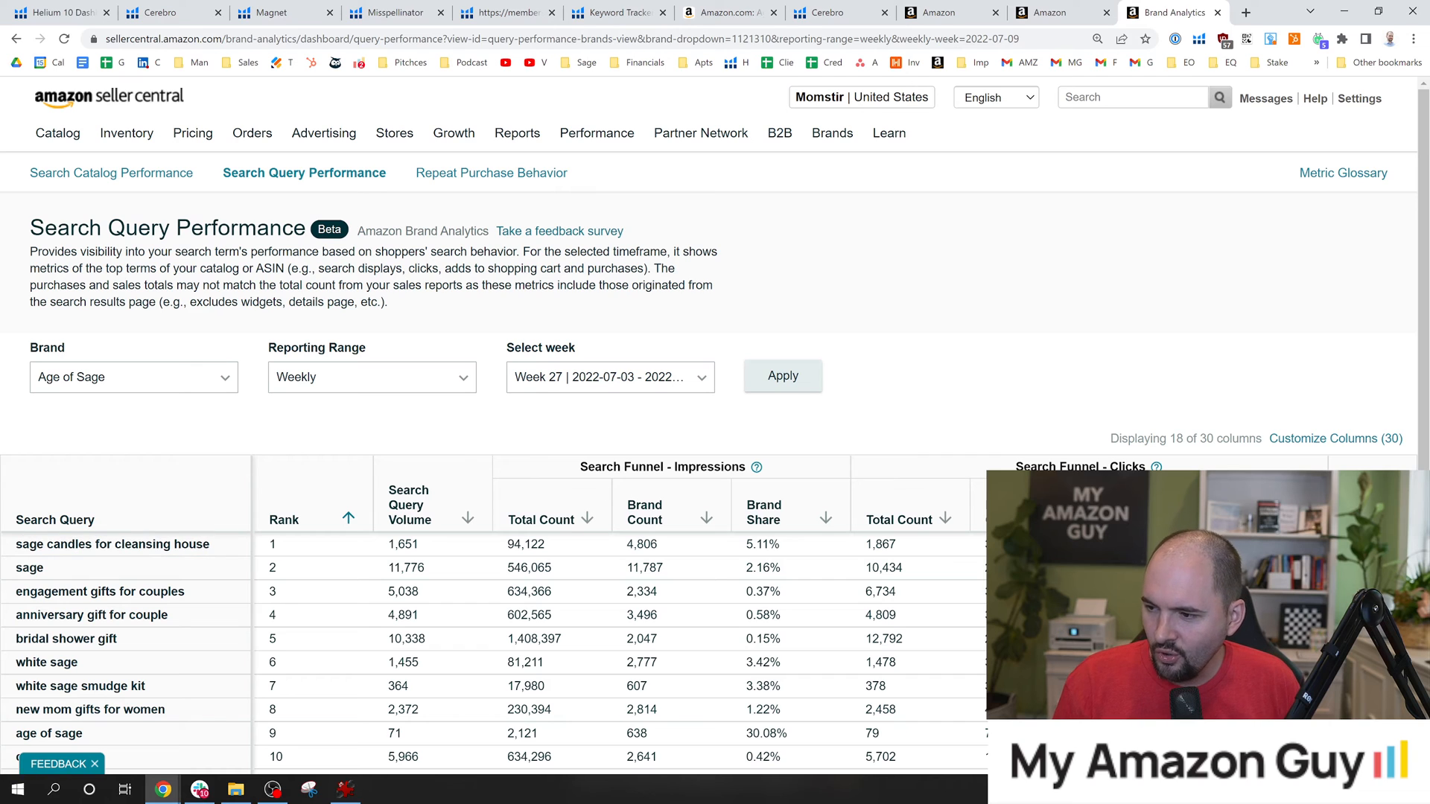
{"action": "left_click", "coordinate": [596, 378]}
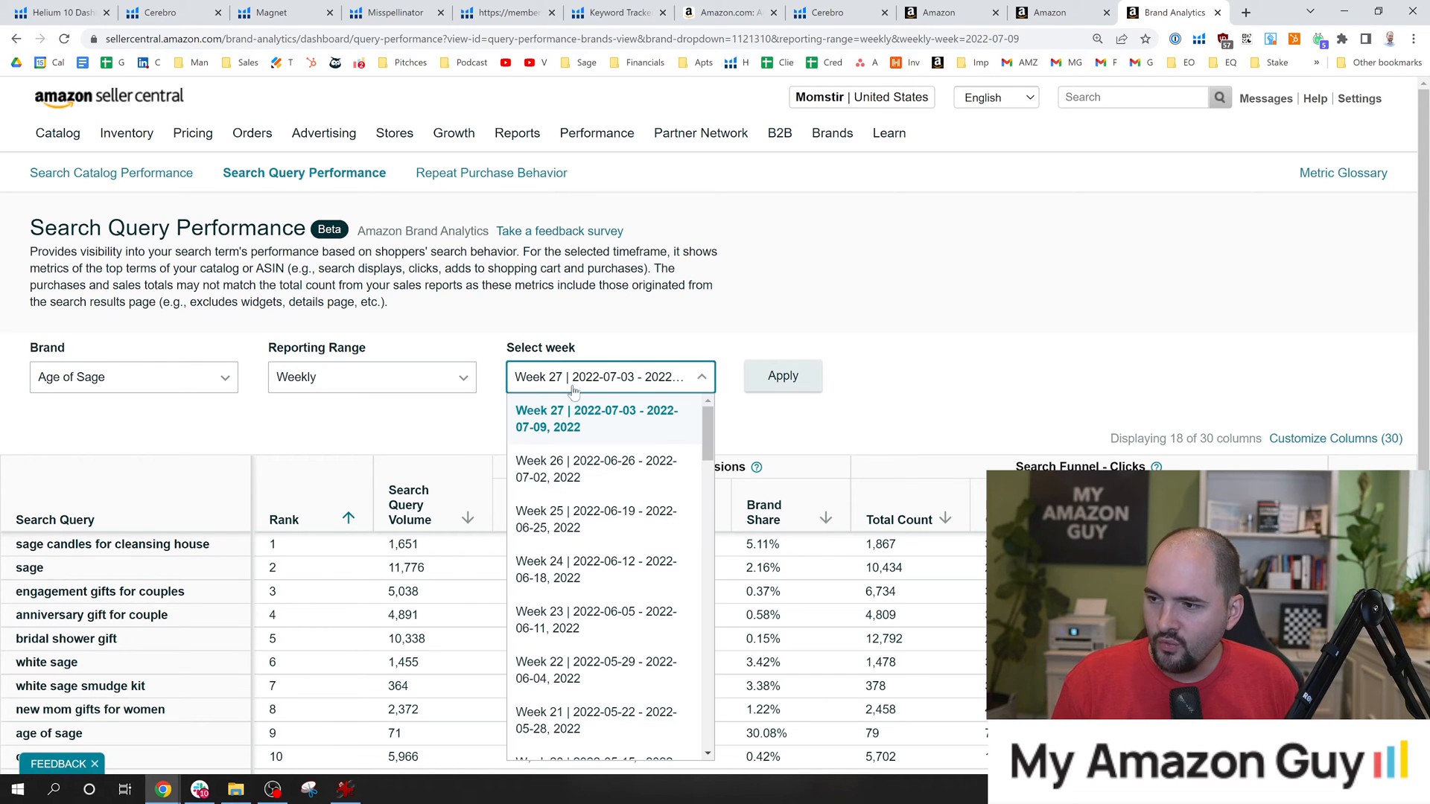
{"action": "left_click", "coordinate": [548, 421]}
{"action": "left_click_drag", "start_coordinate": [385, 551], "coordinate": [423, 543]}
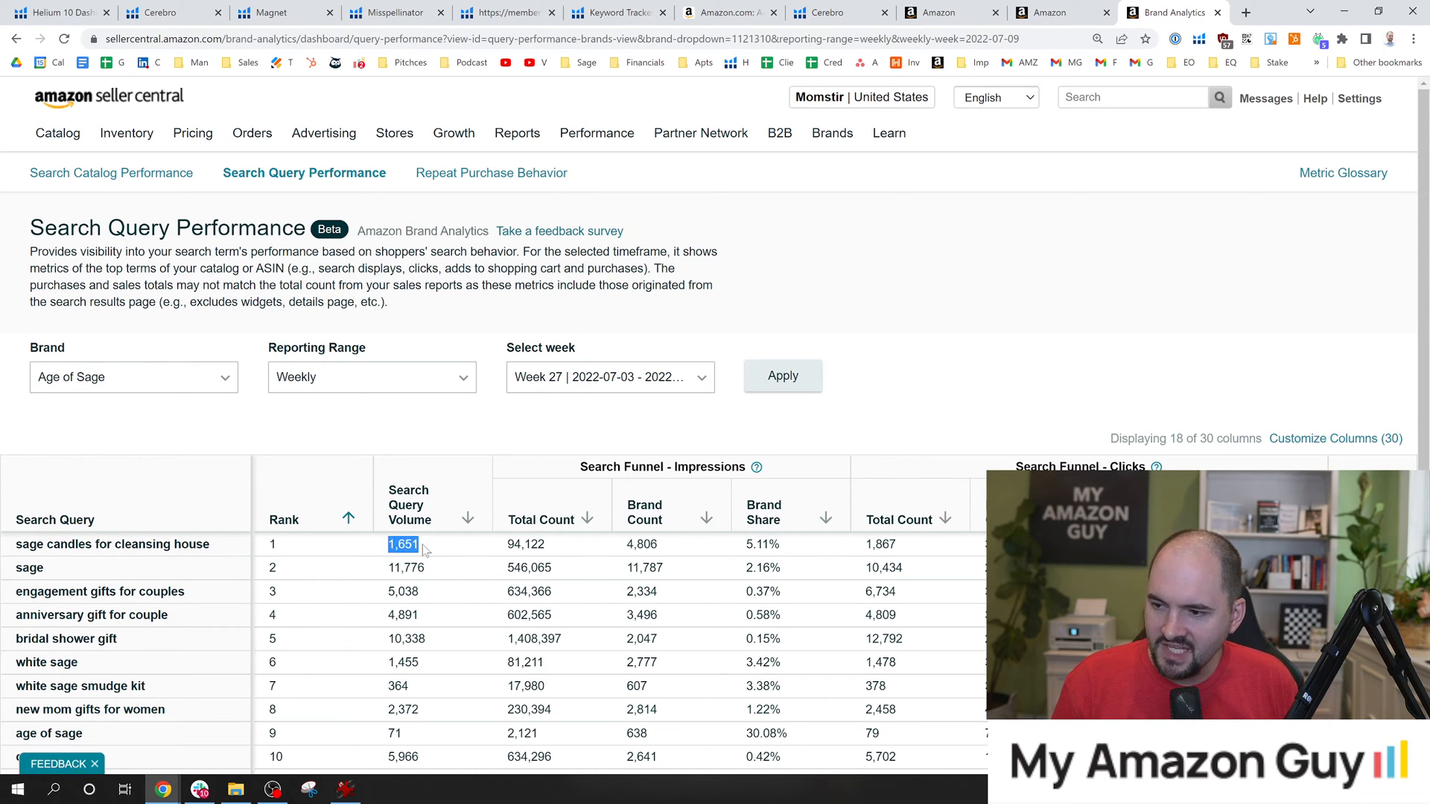
Load the Week 13 report and highlight the search query volume and impressions brand share of sage candles for cleansing house.
{"action": "left_click", "coordinate": [558, 394]}
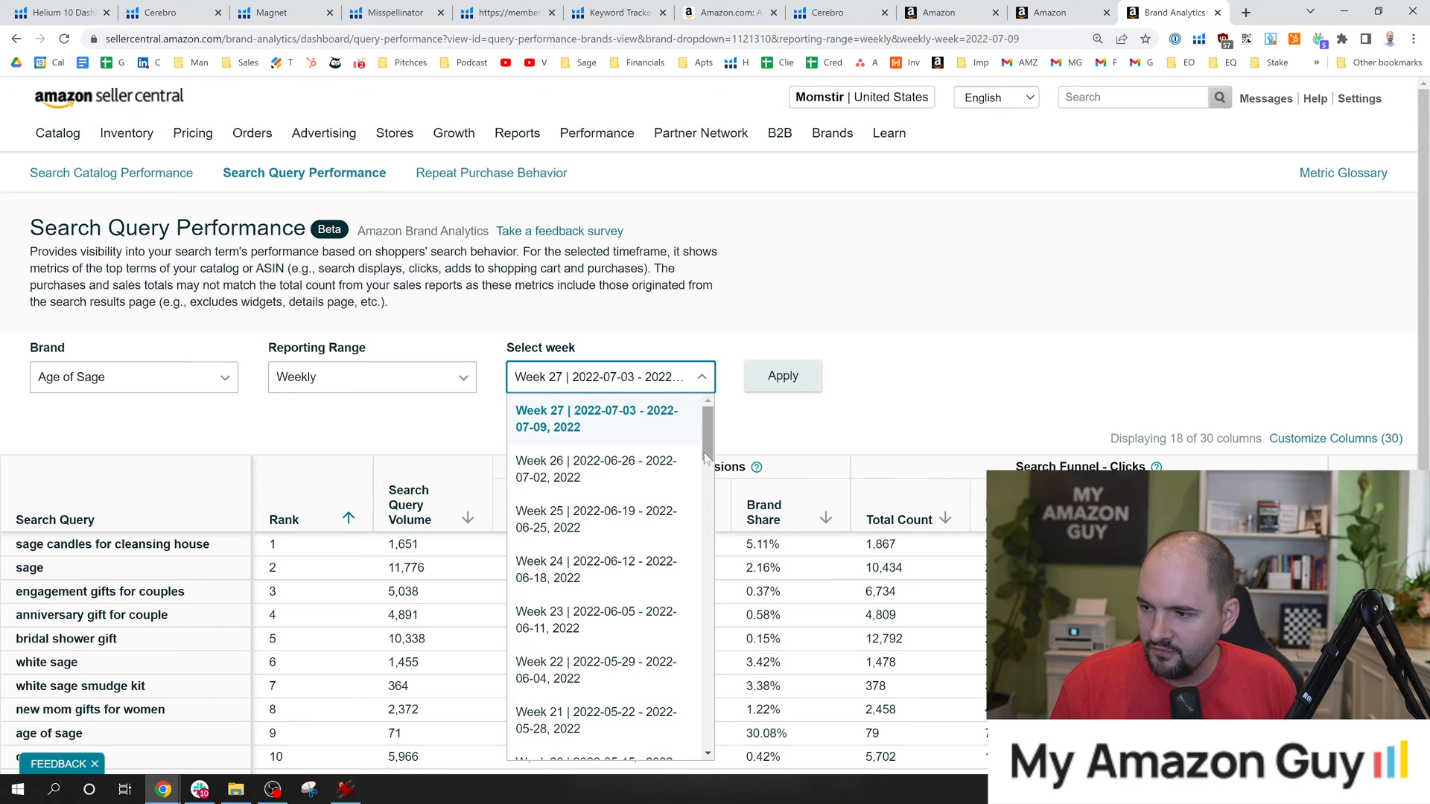
{"action": "left_click_drag", "start_coordinate": [712, 456], "coordinate": [706, 514]}
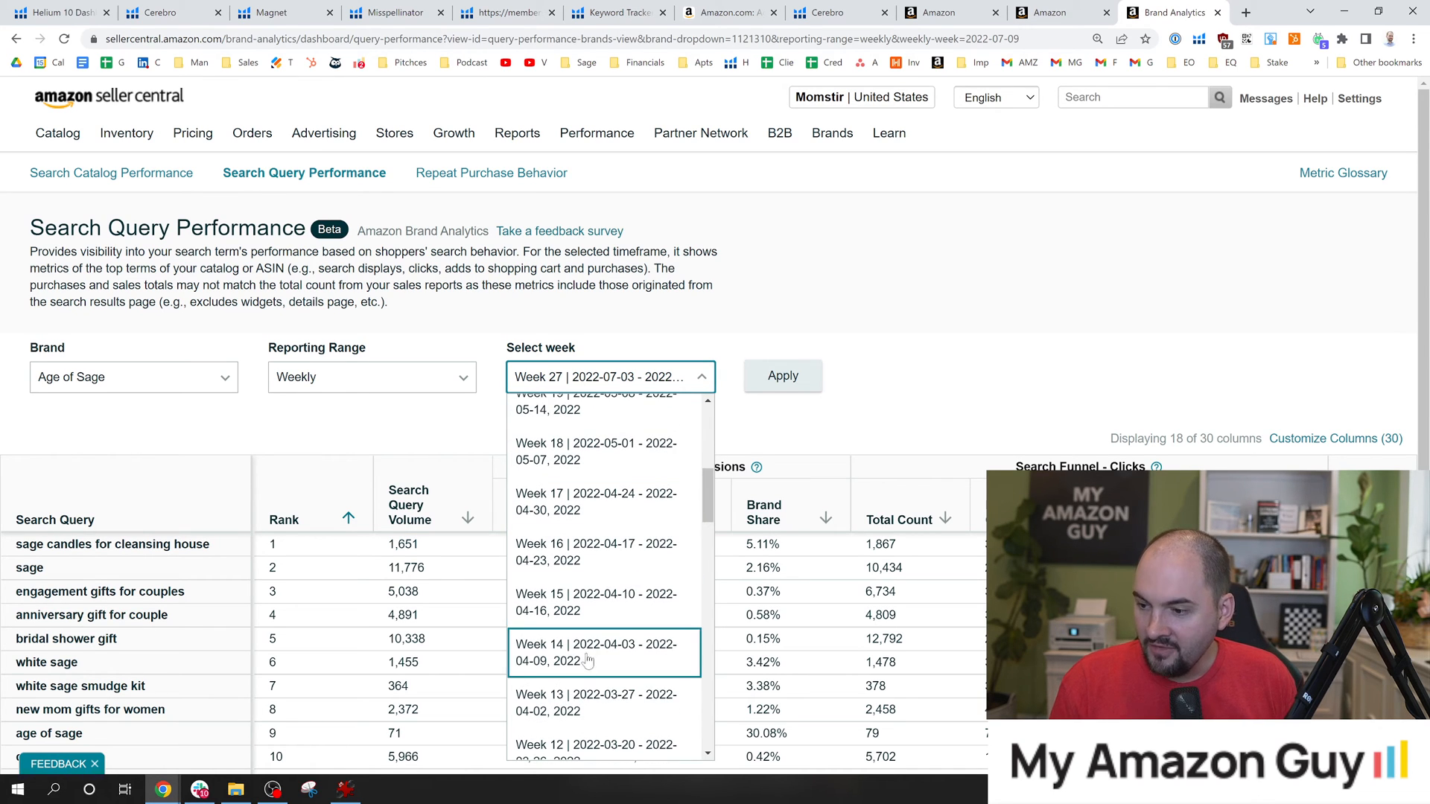
{"action": "left_click", "coordinate": [570, 697]}
{"action": "left_click", "coordinate": [802, 381]}
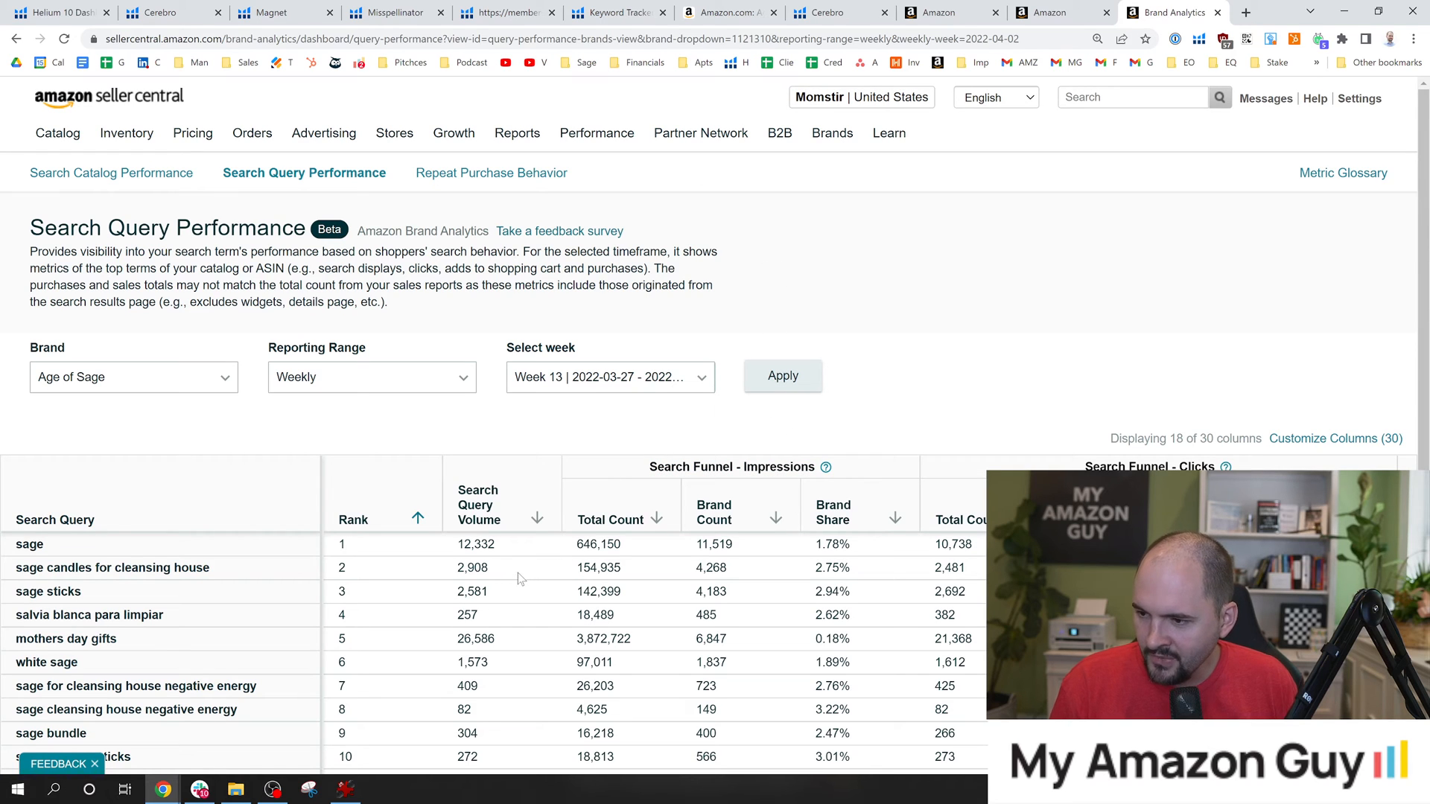
{"action": "left_click_drag", "start_coordinate": [519, 577], "coordinate": [463, 575]}
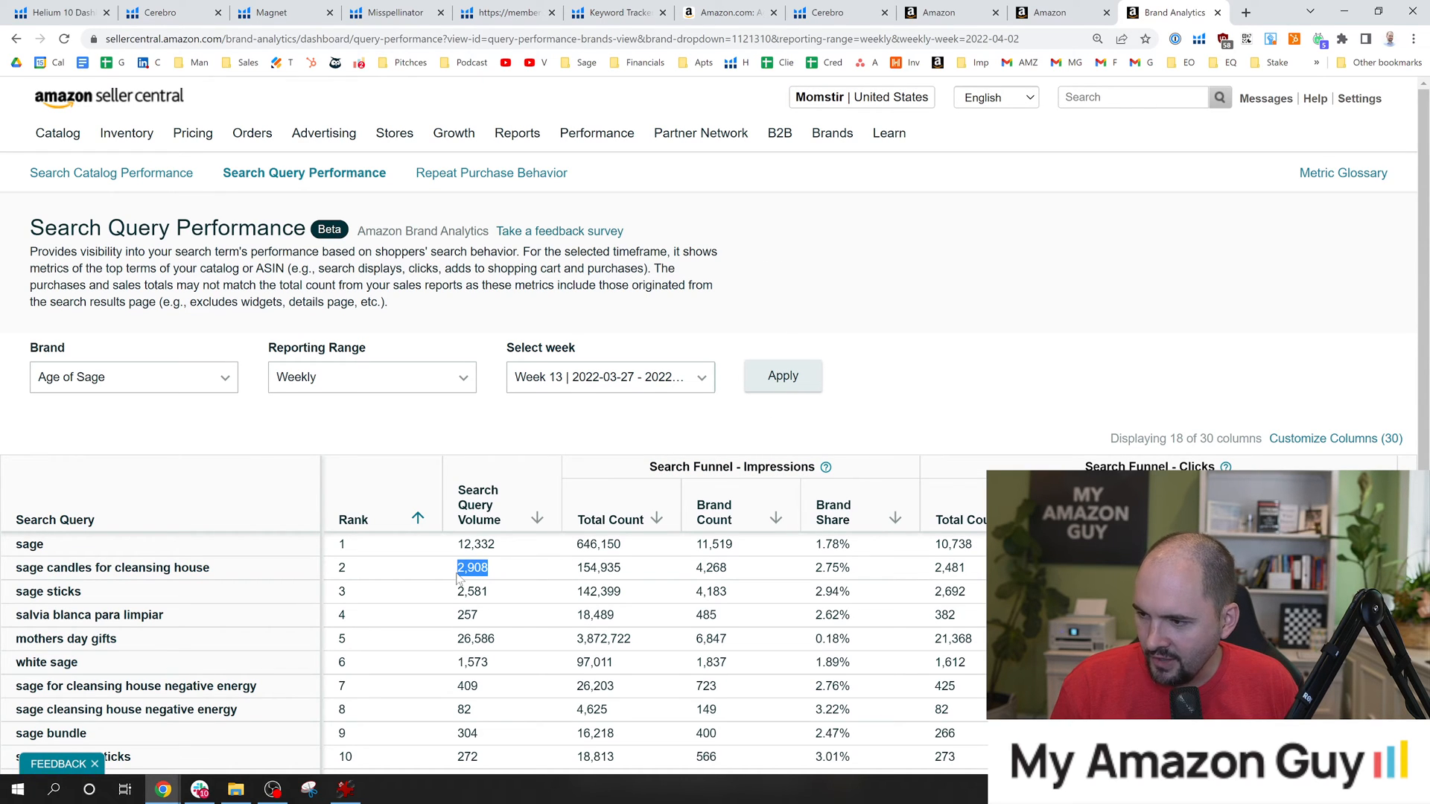
{"action": "left_click_drag", "start_coordinate": [817, 572], "coordinate": [850, 575]}
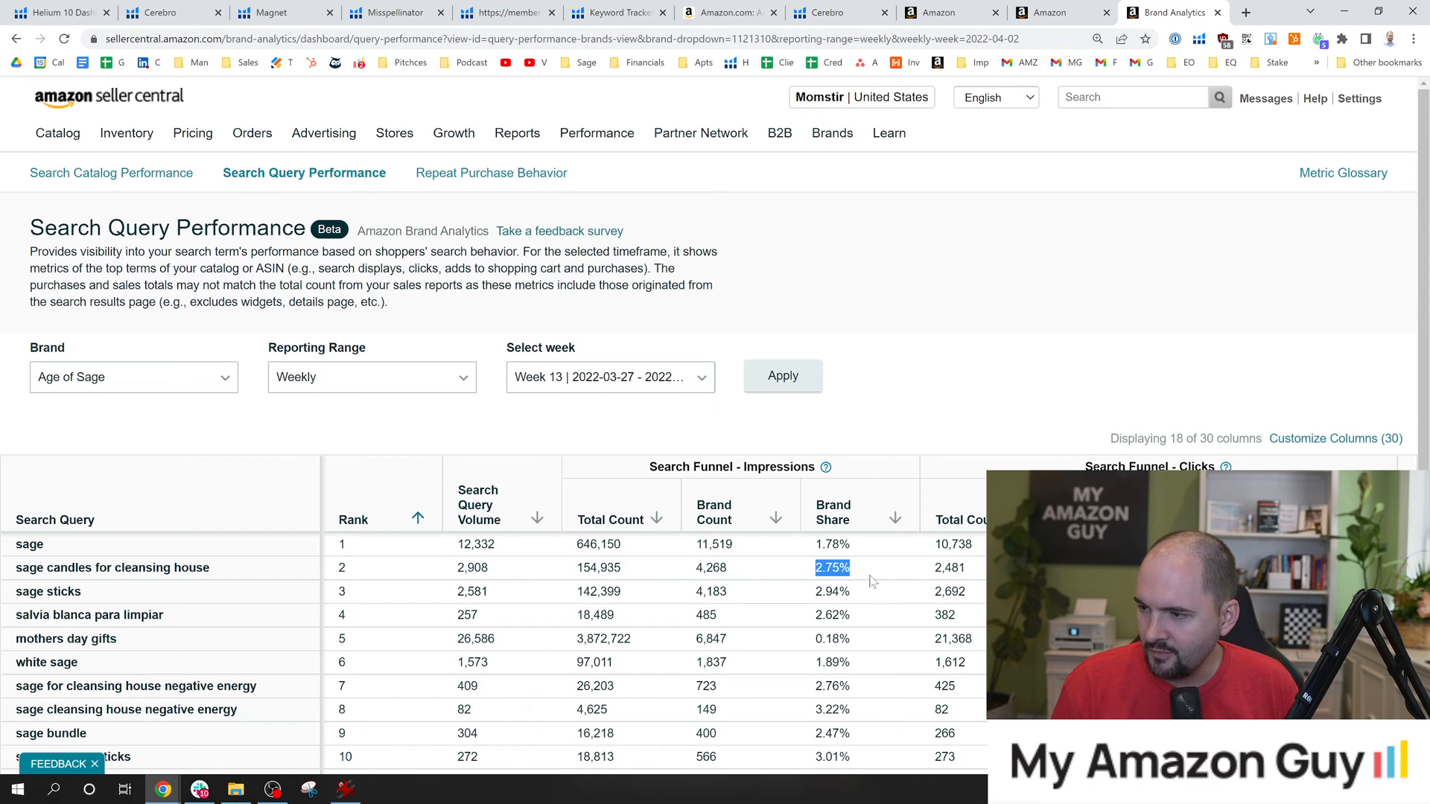
Load the Week 20 report and highlight the impressions and clicks brand shares of sage candles for cleansing house.
{"action": "left_click", "coordinate": [586, 384]}
{"action": "scroll", "coordinate": [596, 648], "scroll_direction": "down", "scroll_amount": 1}
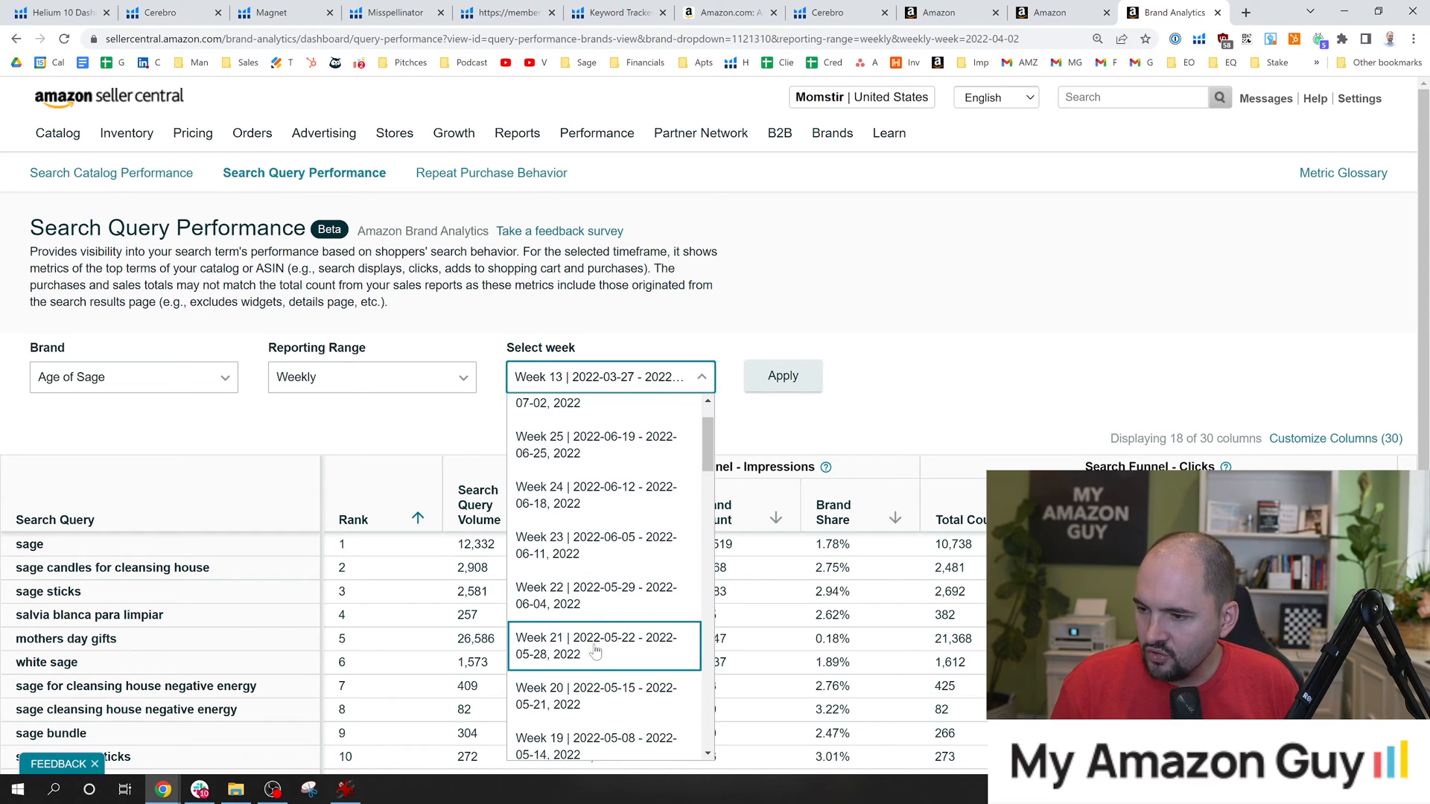
{"action": "left_click", "coordinate": [579, 692]}
{"action": "left_click", "coordinate": [782, 377]}
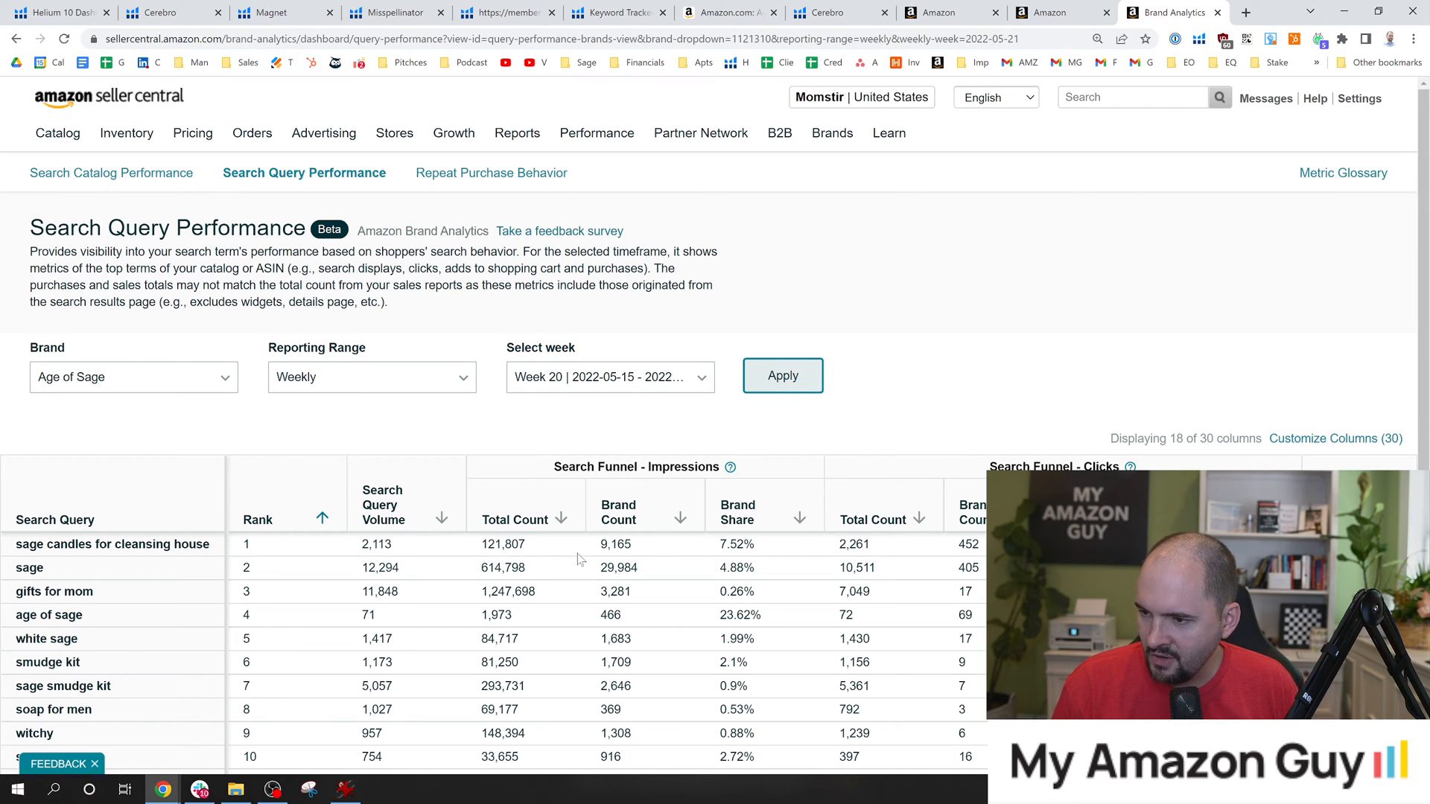
{"action": "left_click_drag", "start_coordinate": [756, 544], "coordinate": [719, 545]}
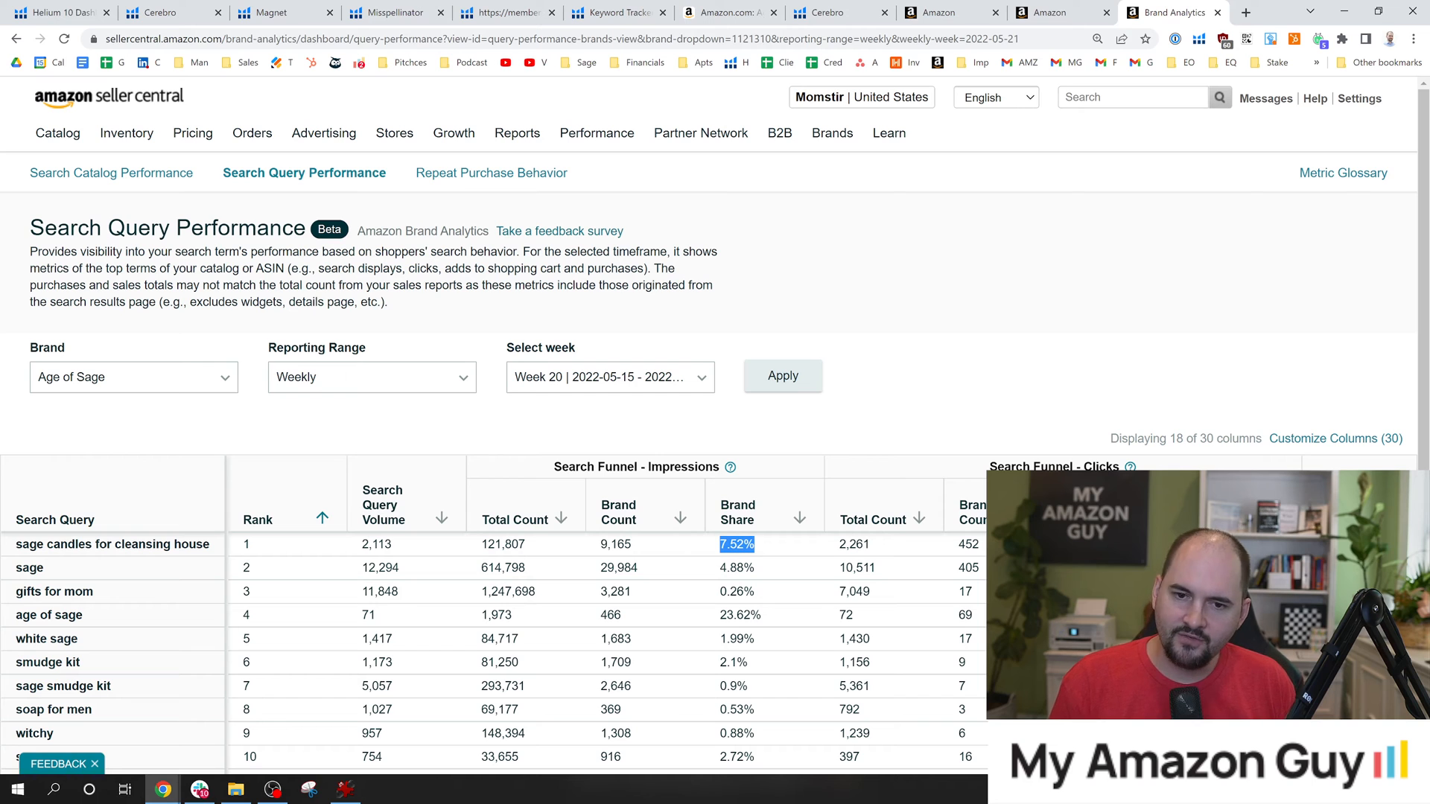
{"action": "scroll", "coordinate": [761, 554], "scroll_direction": "down", "scroll_amount": 3}
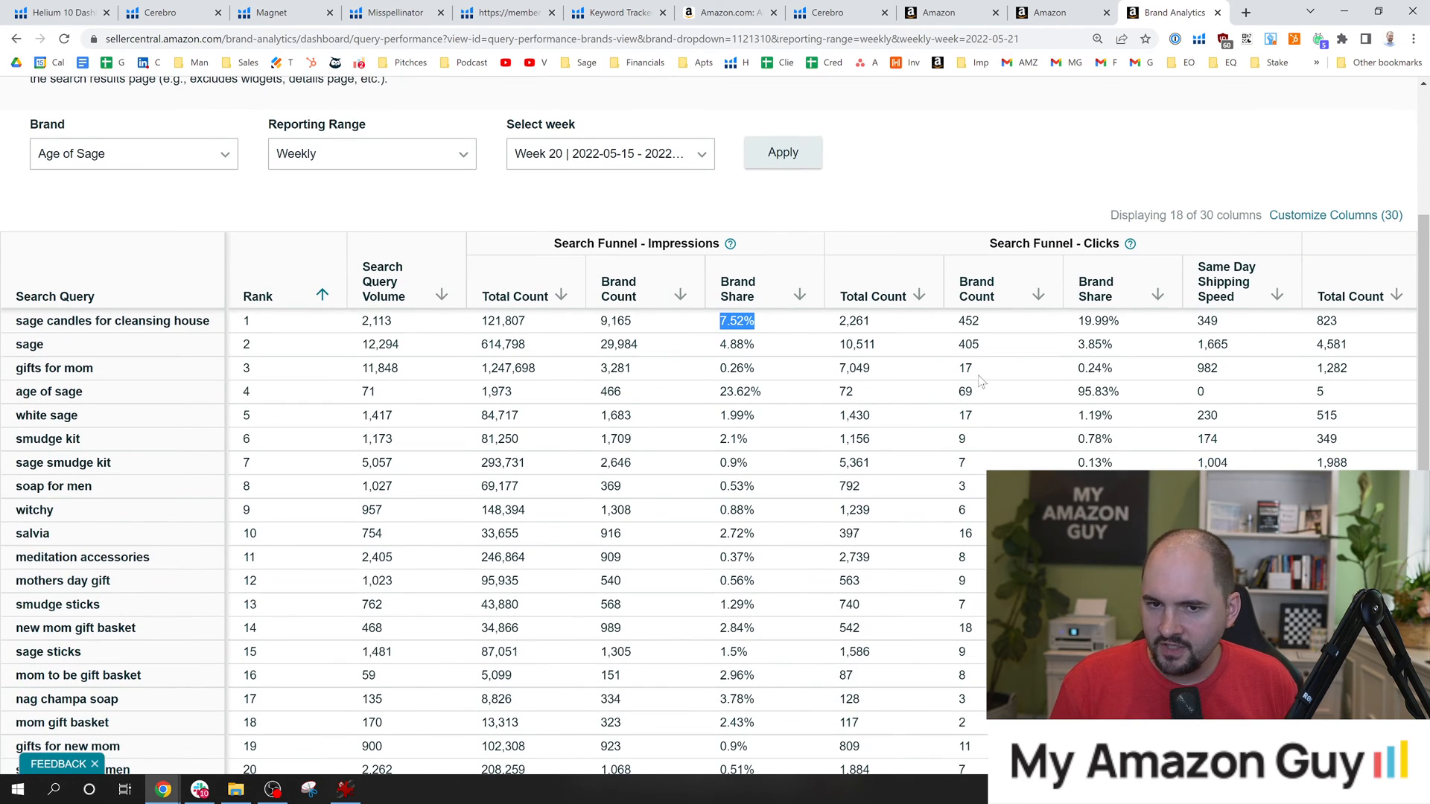
{"action": "left_click_drag", "start_coordinate": [1077, 322], "coordinate": [1102, 322]}
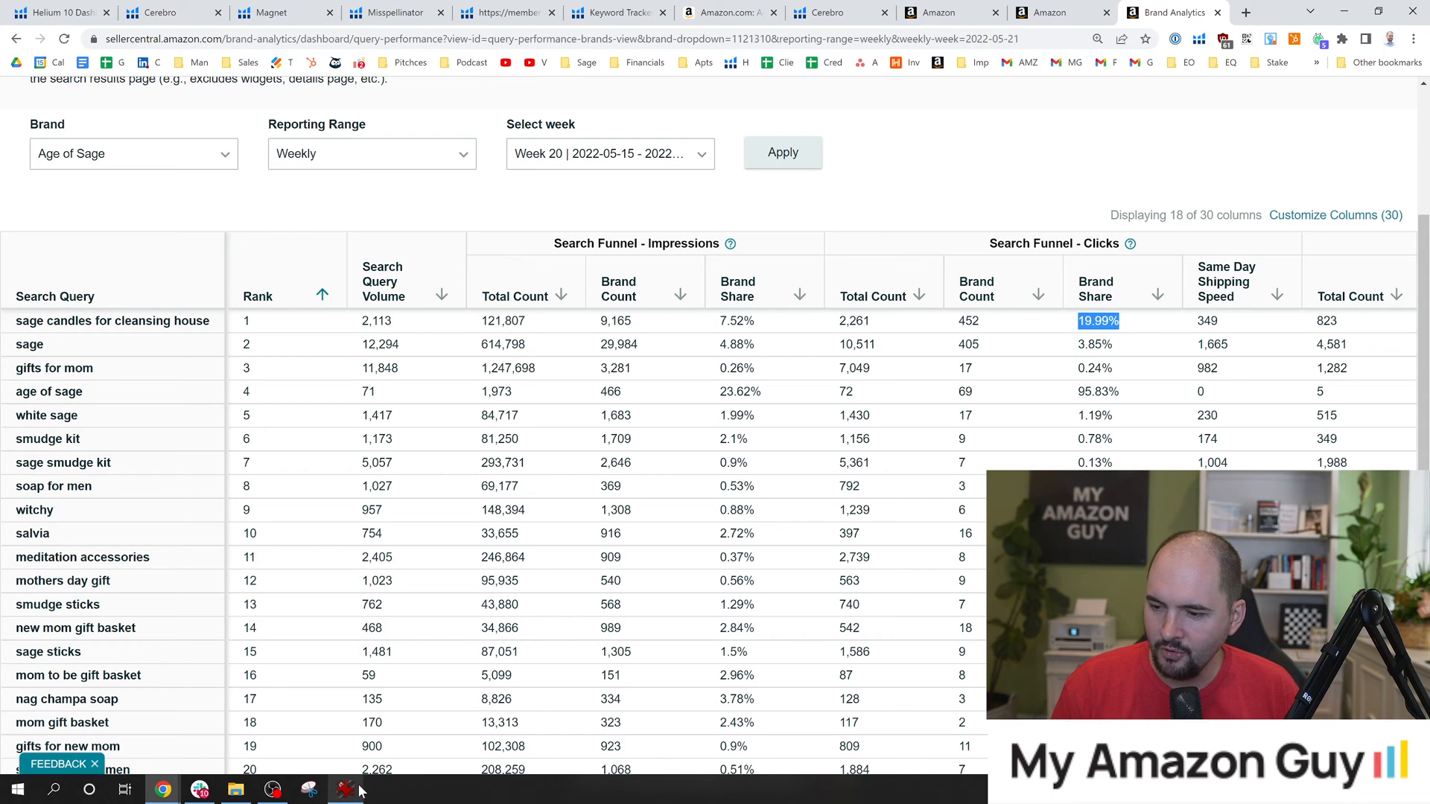
Bring the cart adds and purchases columns into view, and check the ICAP Marketing Funnel image in IrfanView.
{"action": "mouse_move", "coordinate": [356, 791]}
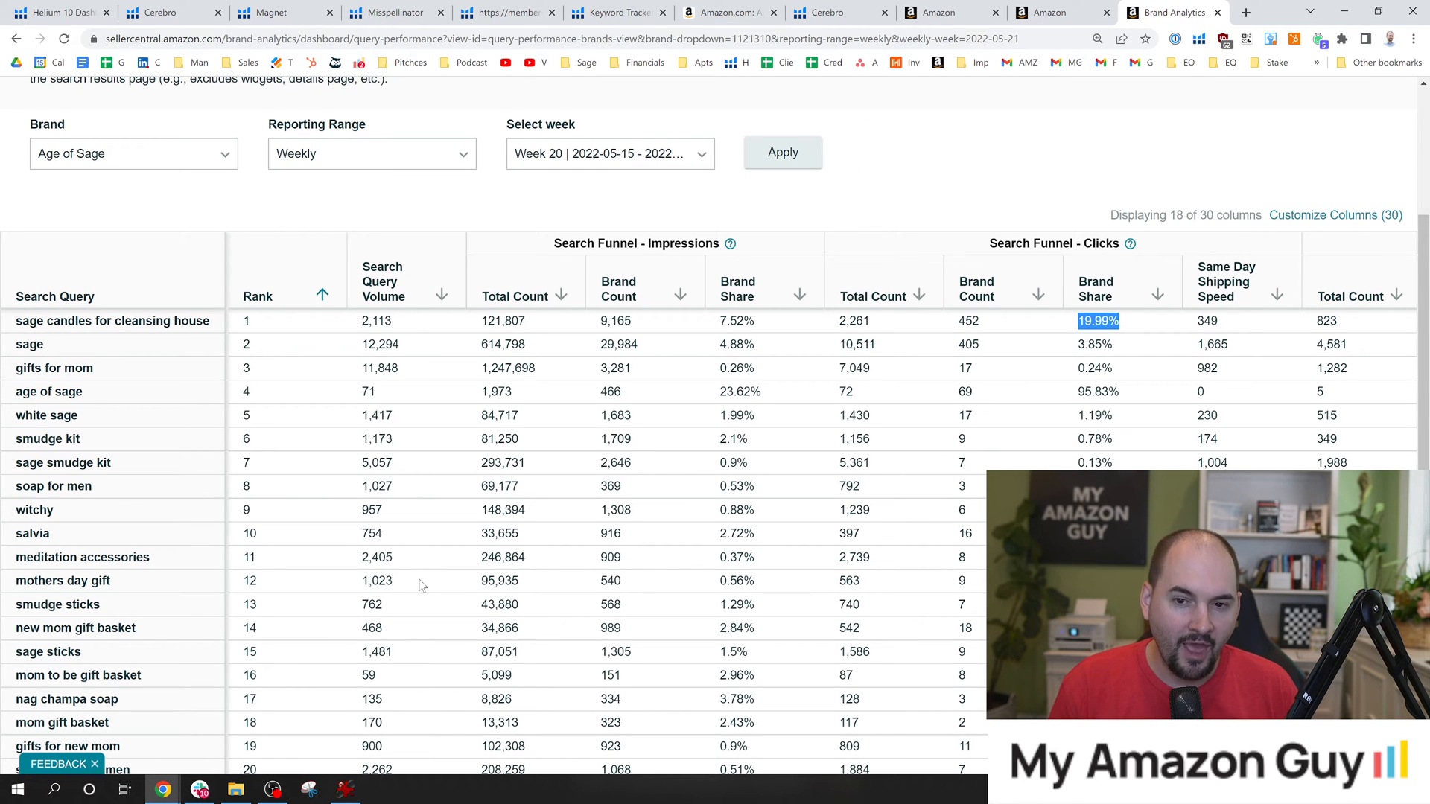
{"action": "left_click_drag", "start_coordinate": [1192, 321], "coordinate": [1425, 331]}
{"action": "left_click", "coordinate": [897, 322]}
{"action": "left_click", "coordinate": [1233, 306]}
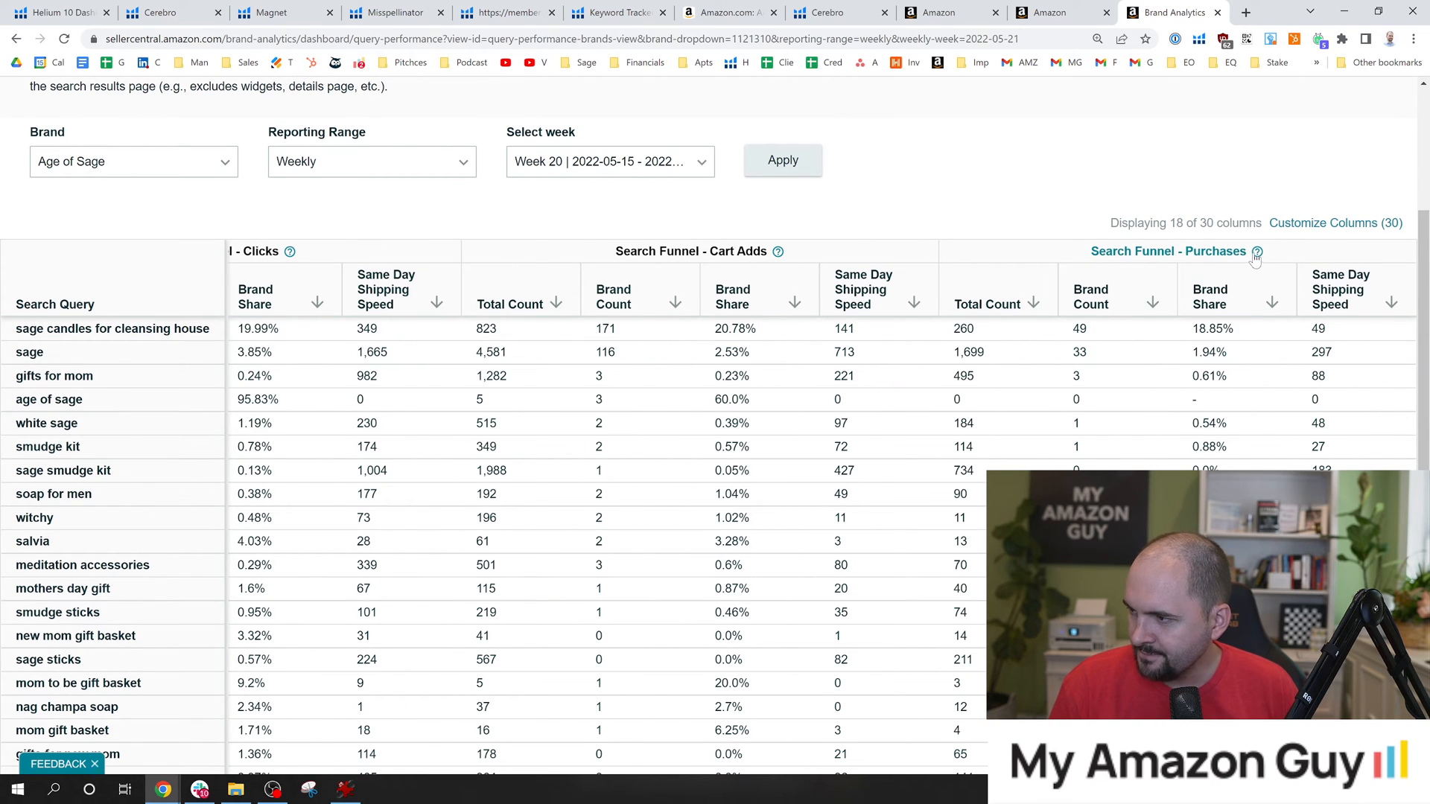
{"action": "left_click", "coordinate": [345, 787]}
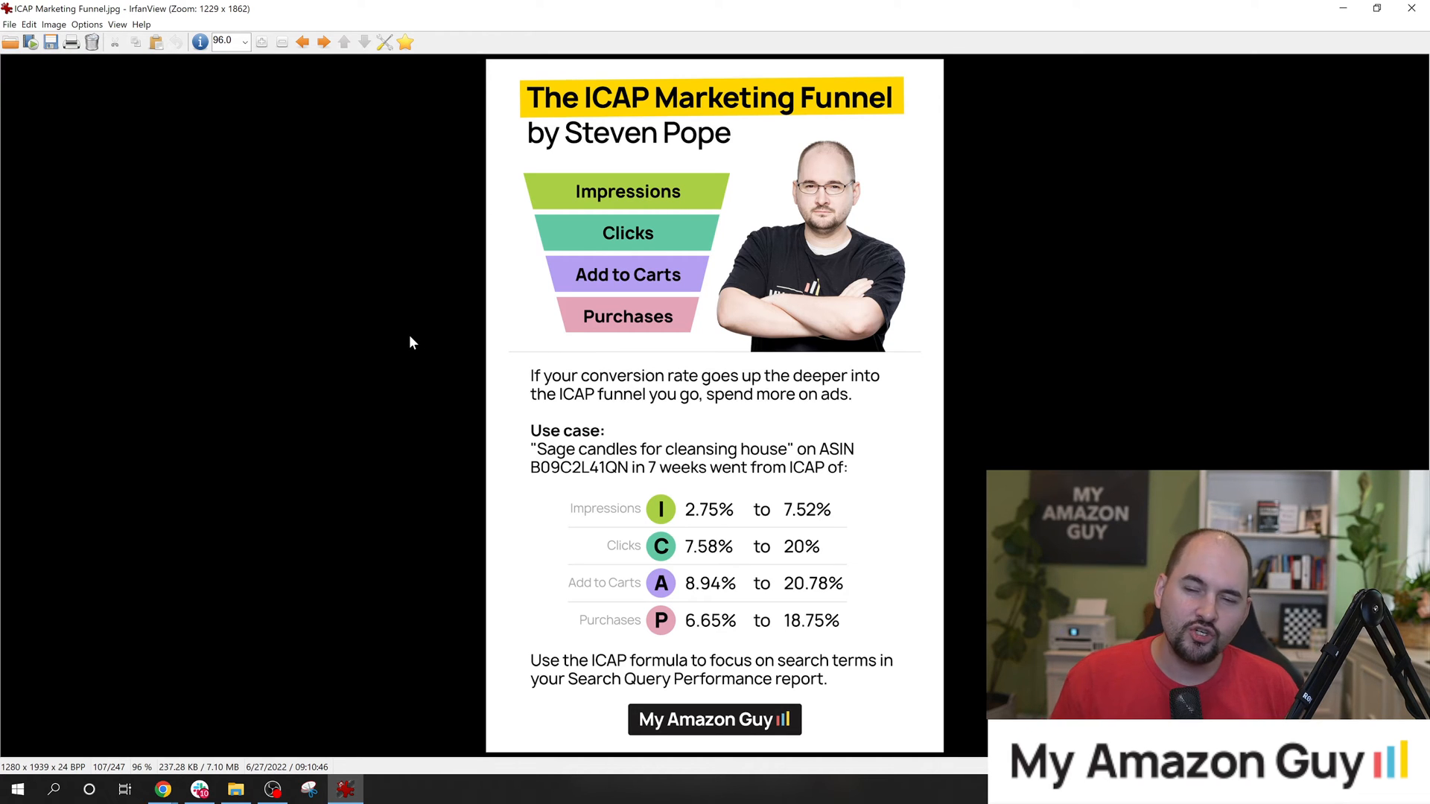
{"action": "left_click", "coordinate": [1342, 8]}
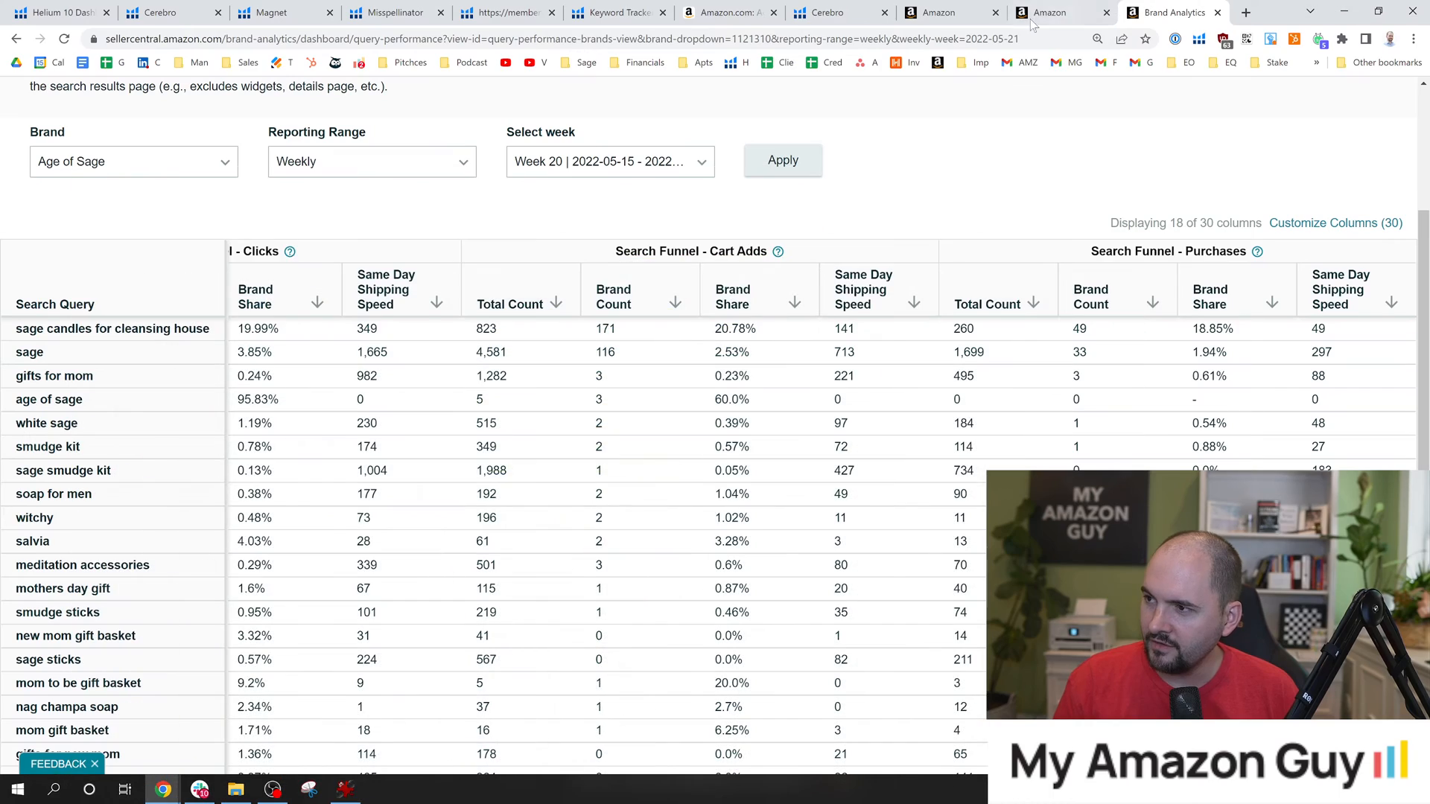
Switch to Helium 10 Keyword Tracker, highlight the sage candles for cleansing house keyword and examine its trend.
{"action": "left_click", "coordinate": [617, 15]}
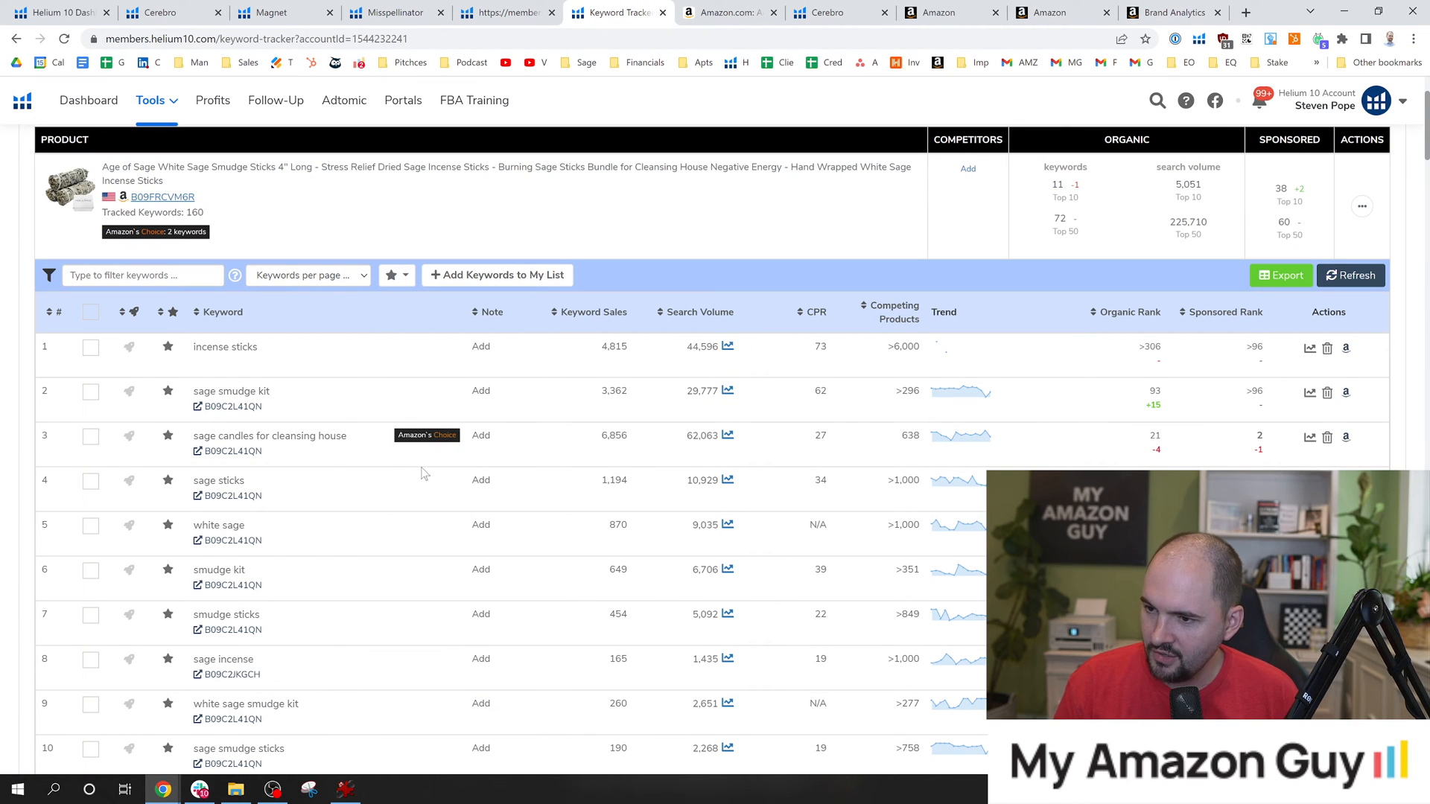
{"action": "left_click_drag", "start_coordinate": [210, 436], "coordinate": [346, 437]}
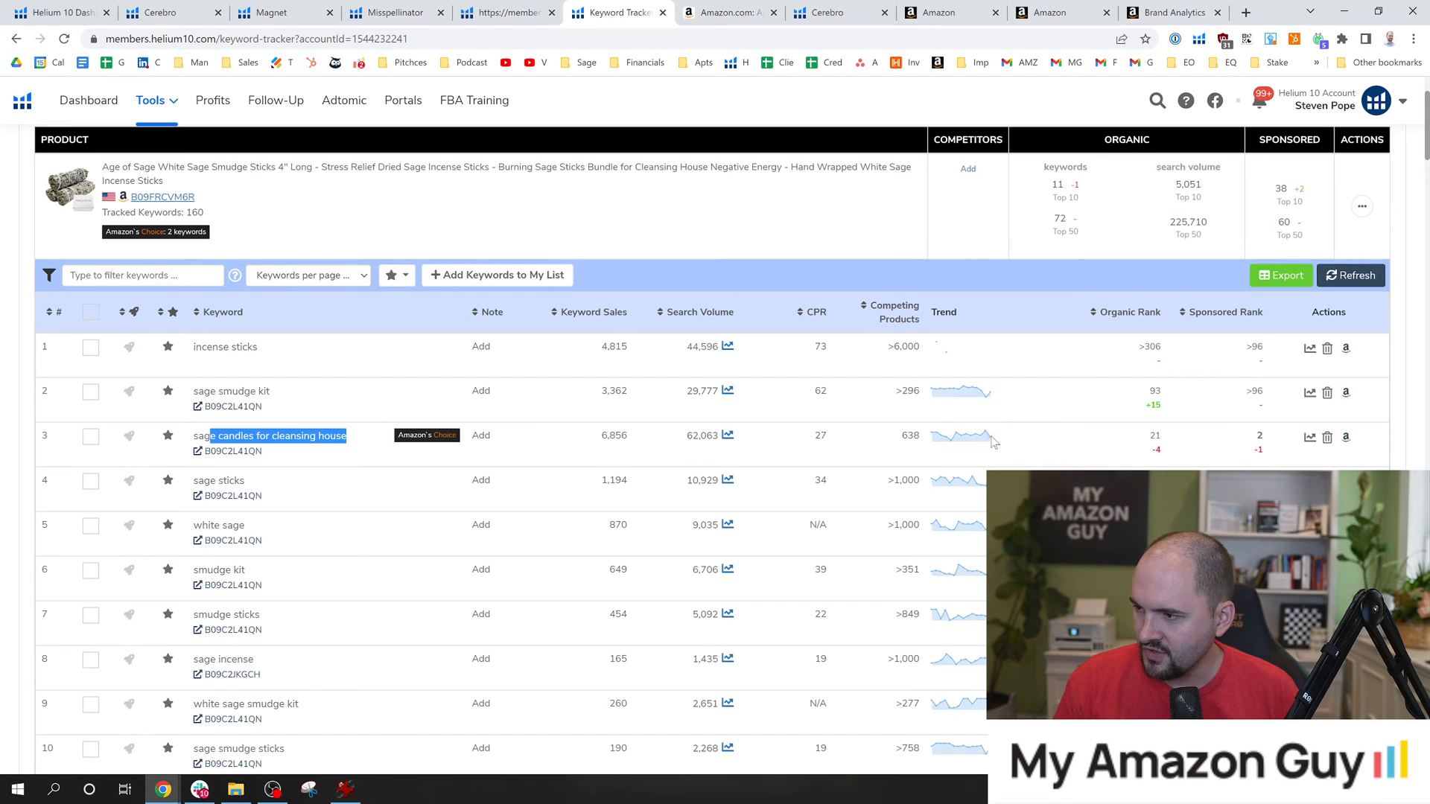
{"action": "mouse_move", "coordinate": [993, 442]}
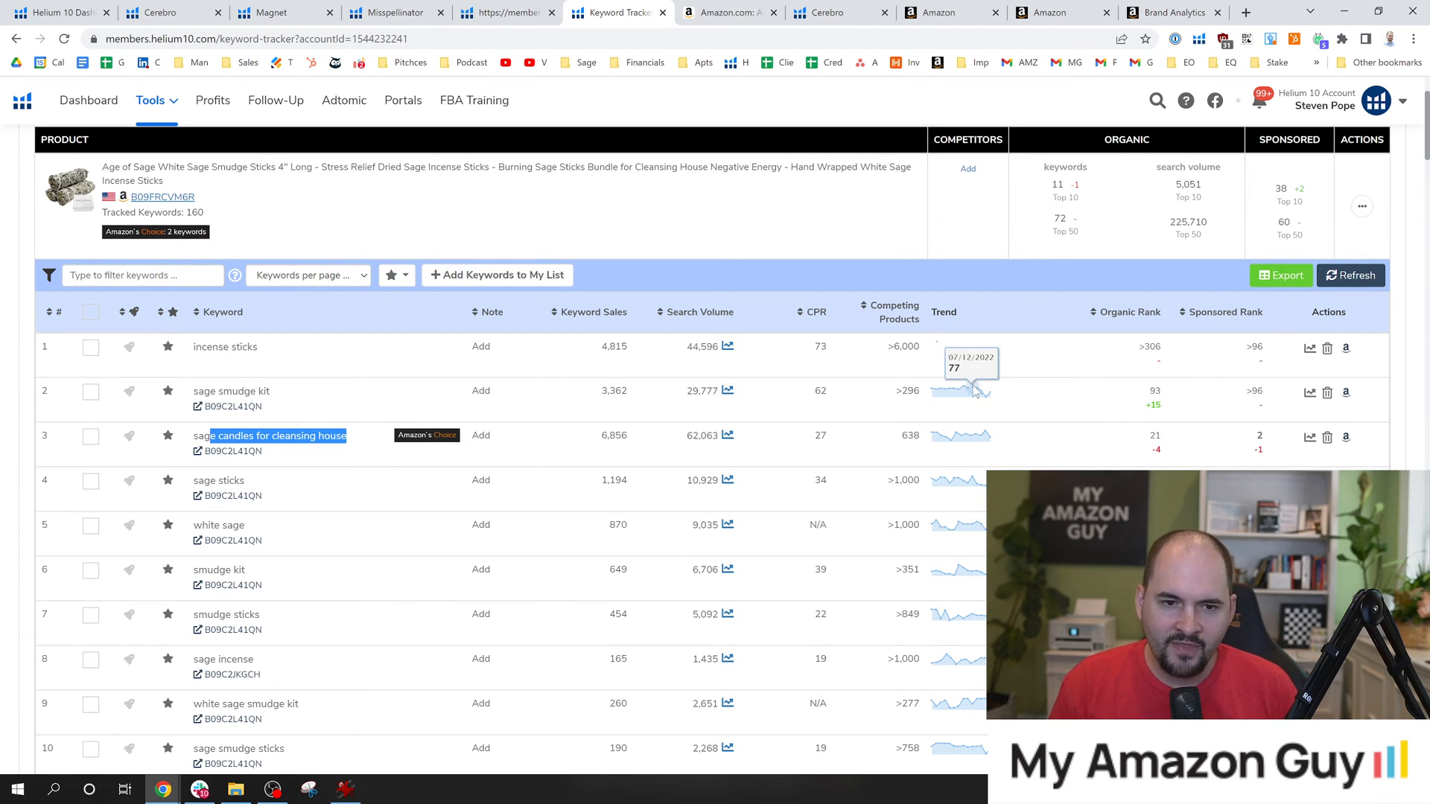
Return to Search Query Performance in Brand Analytics and highlight the sage candles for cleansing house query and the report's title.
{"action": "left_click", "coordinate": [1149, 8]}
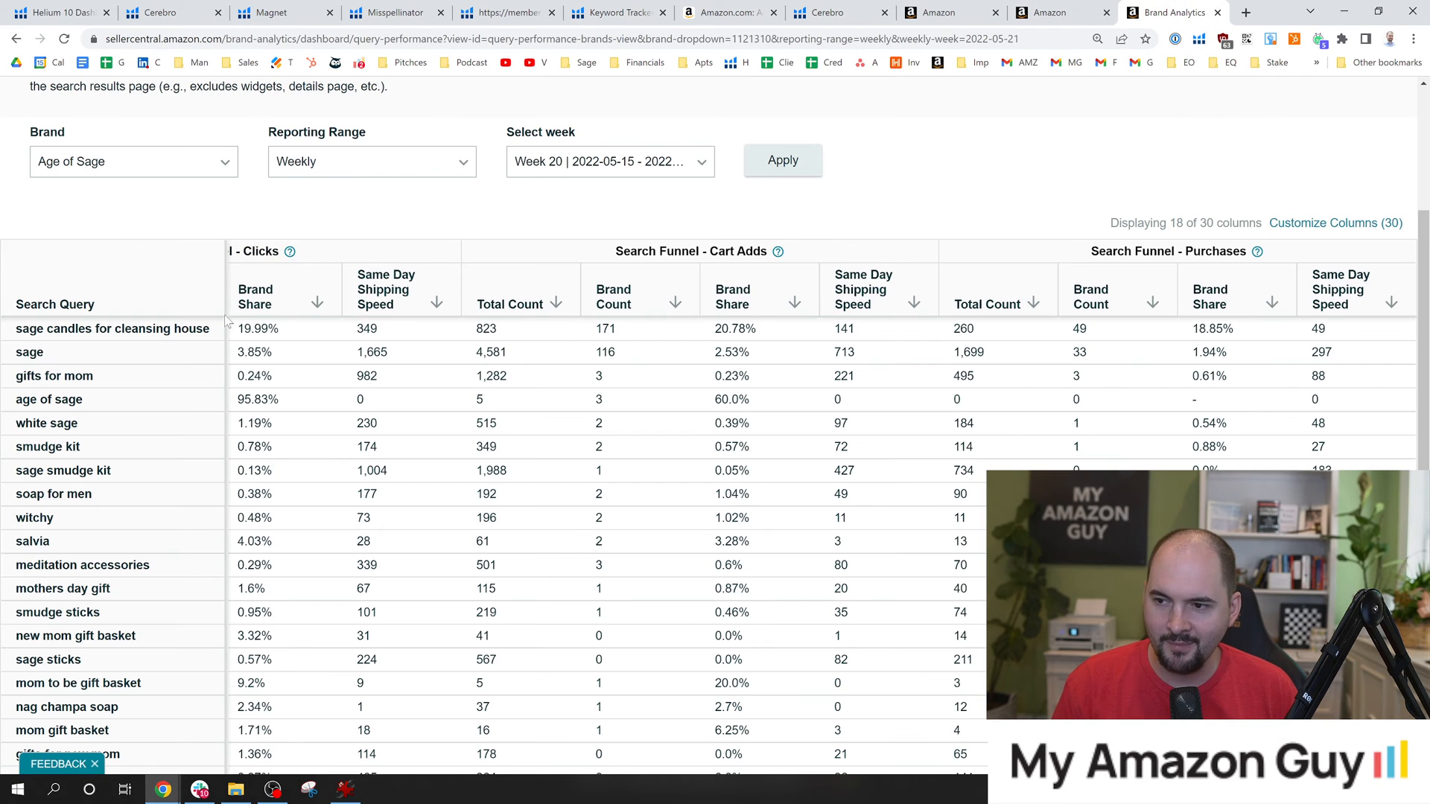
{"action": "left_click_drag", "start_coordinate": [214, 339], "coordinate": [4, 333]}
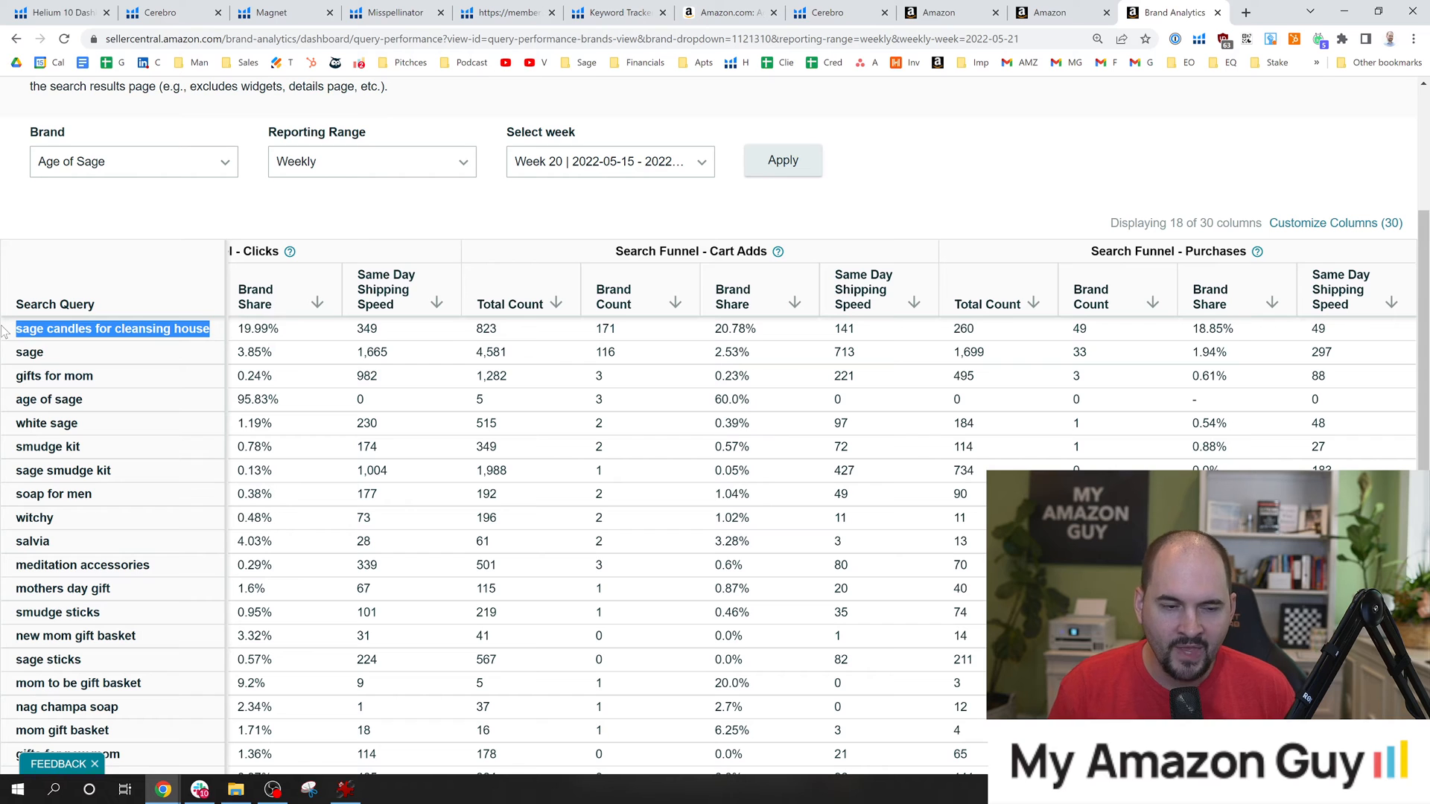
{"action": "left_click", "coordinate": [149, 227]}
{"action": "scroll", "coordinate": [191, 387], "scroll_direction": "up", "scroll_amount": 1}
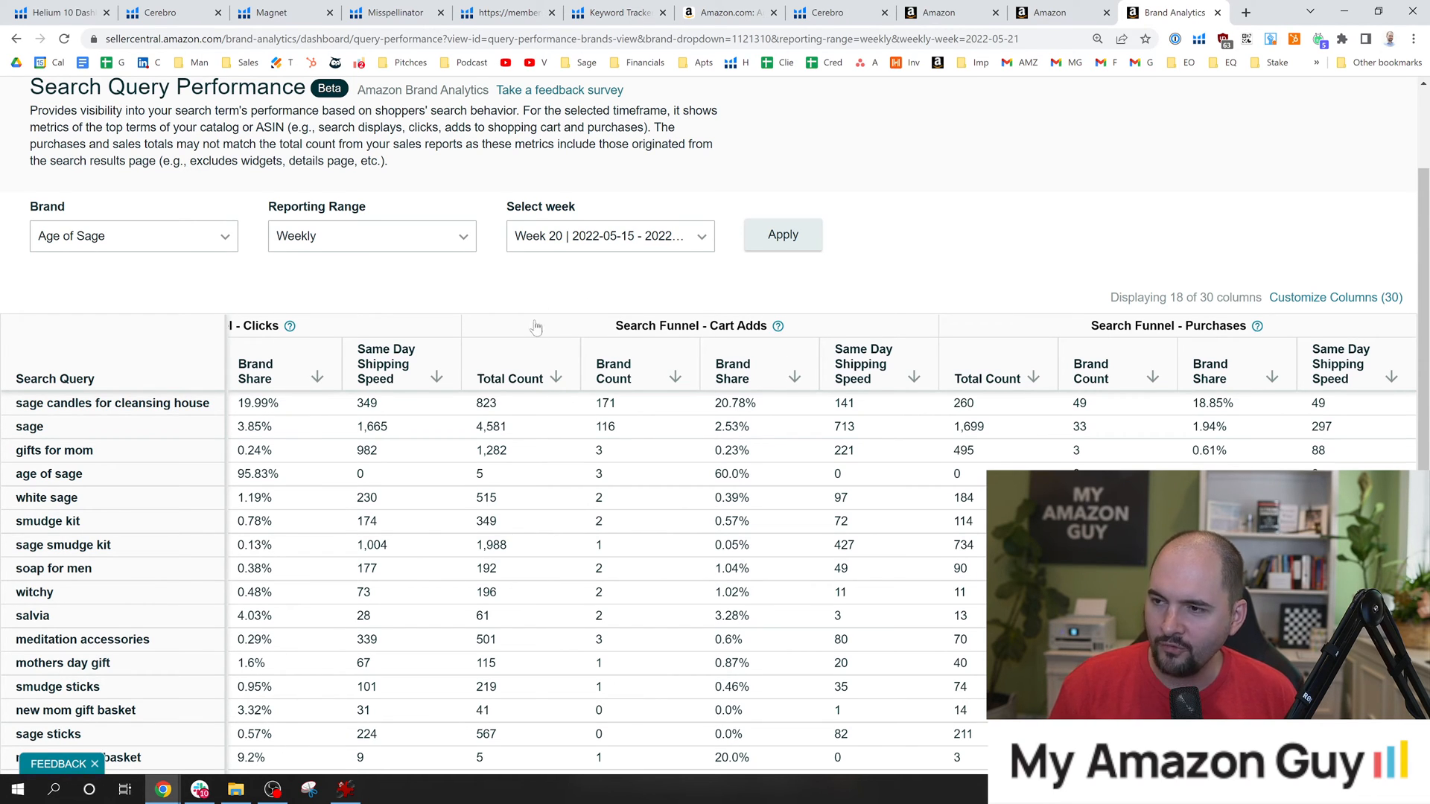
{"action": "scroll", "coordinate": [536, 328], "scroll_direction": "up", "scroll_amount": 2}
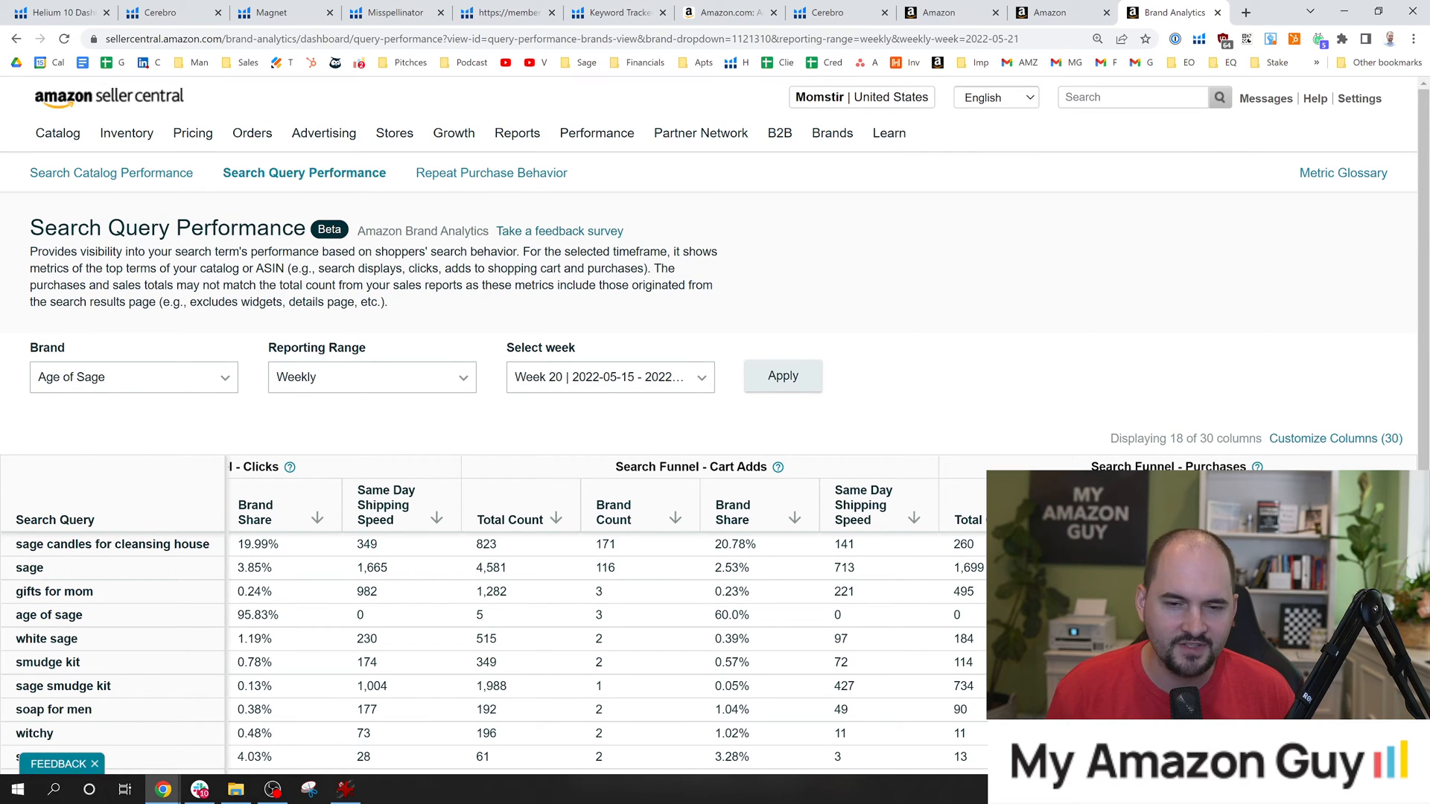
{"action": "left_click_drag", "start_coordinate": [30, 228], "coordinate": [307, 228]}
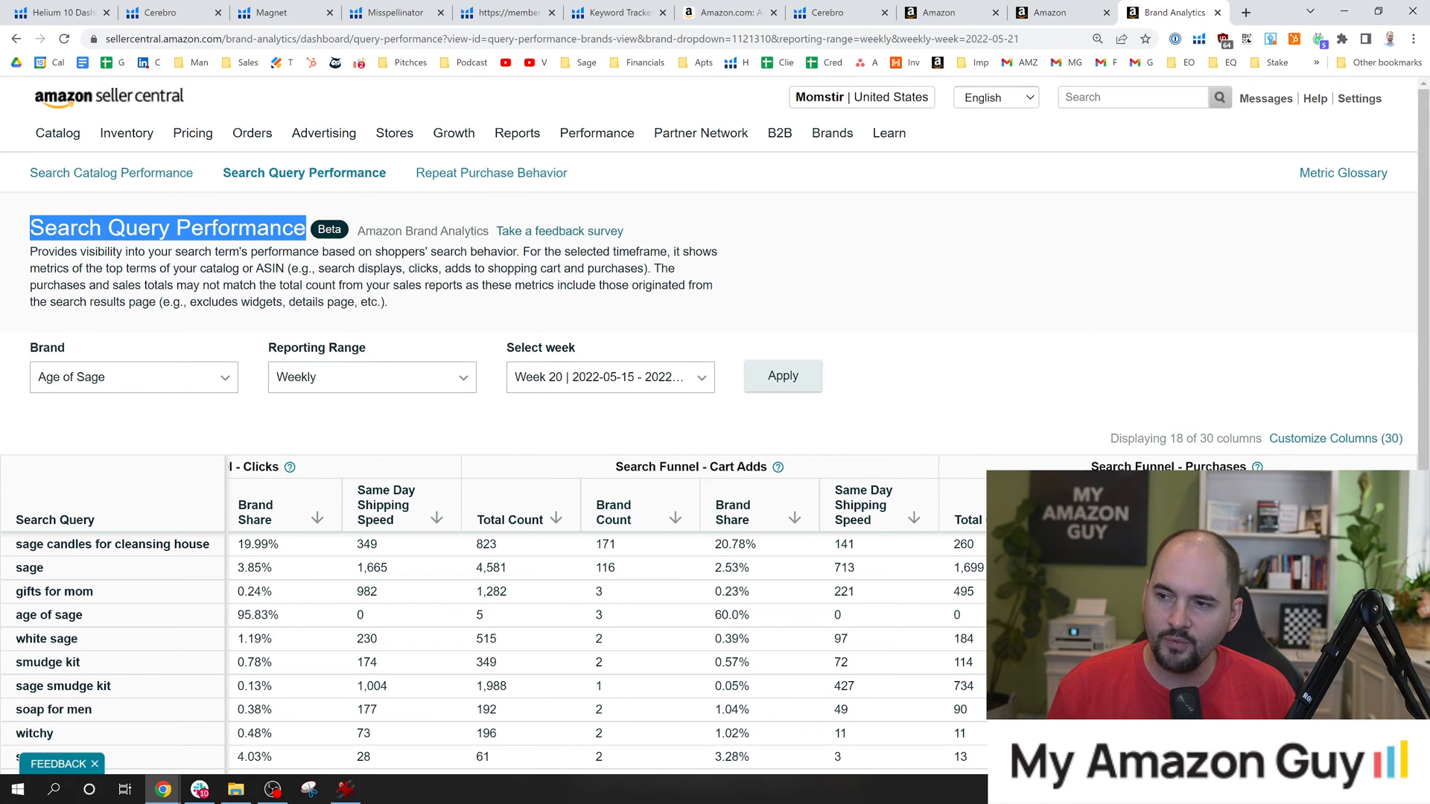
{"action": "left_click", "coordinate": [440, 212]}
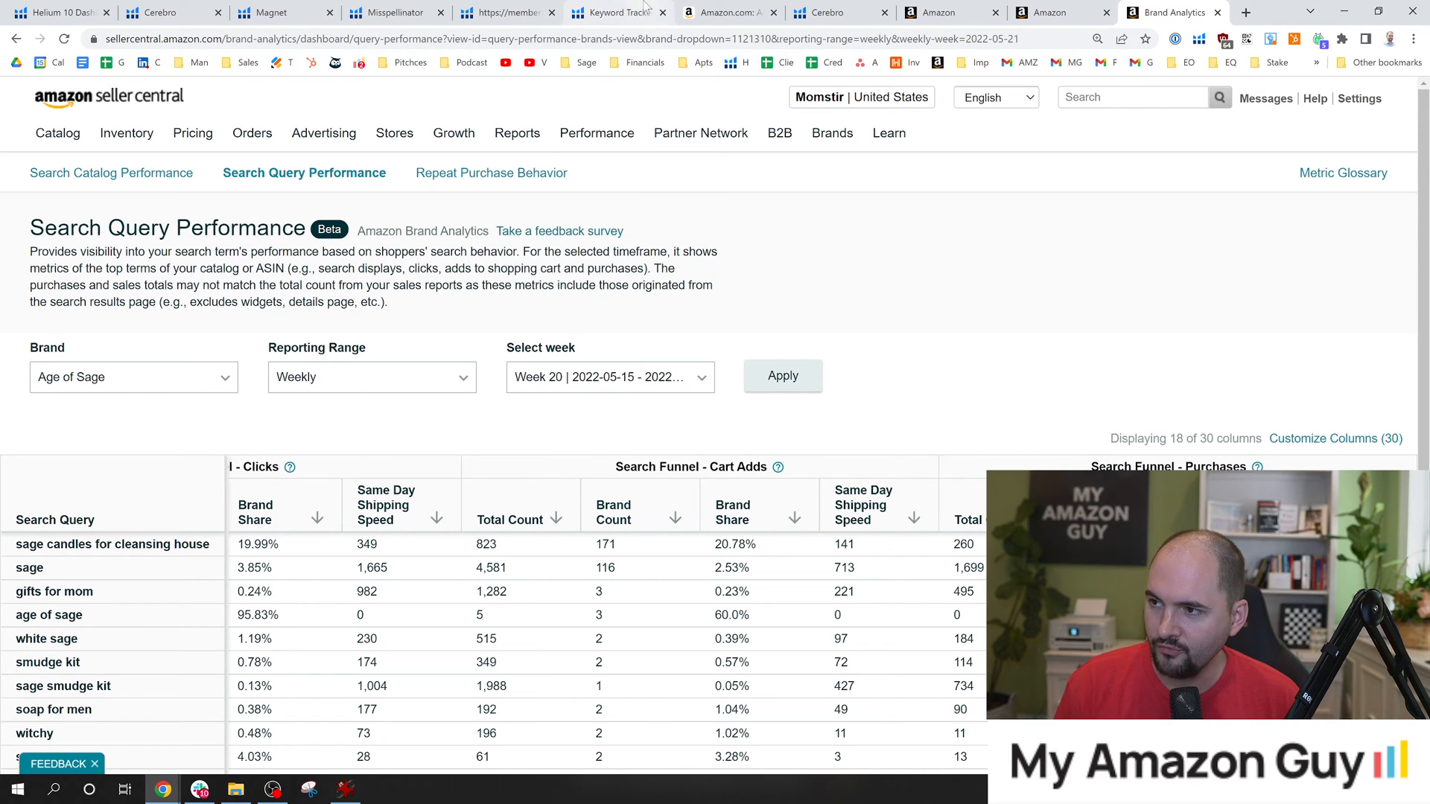
Return to the Cerebro results for B09C2L41QN and examine the keyword search volumes and the available filters.
{"action": "left_click", "coordinate": [622, 11]}
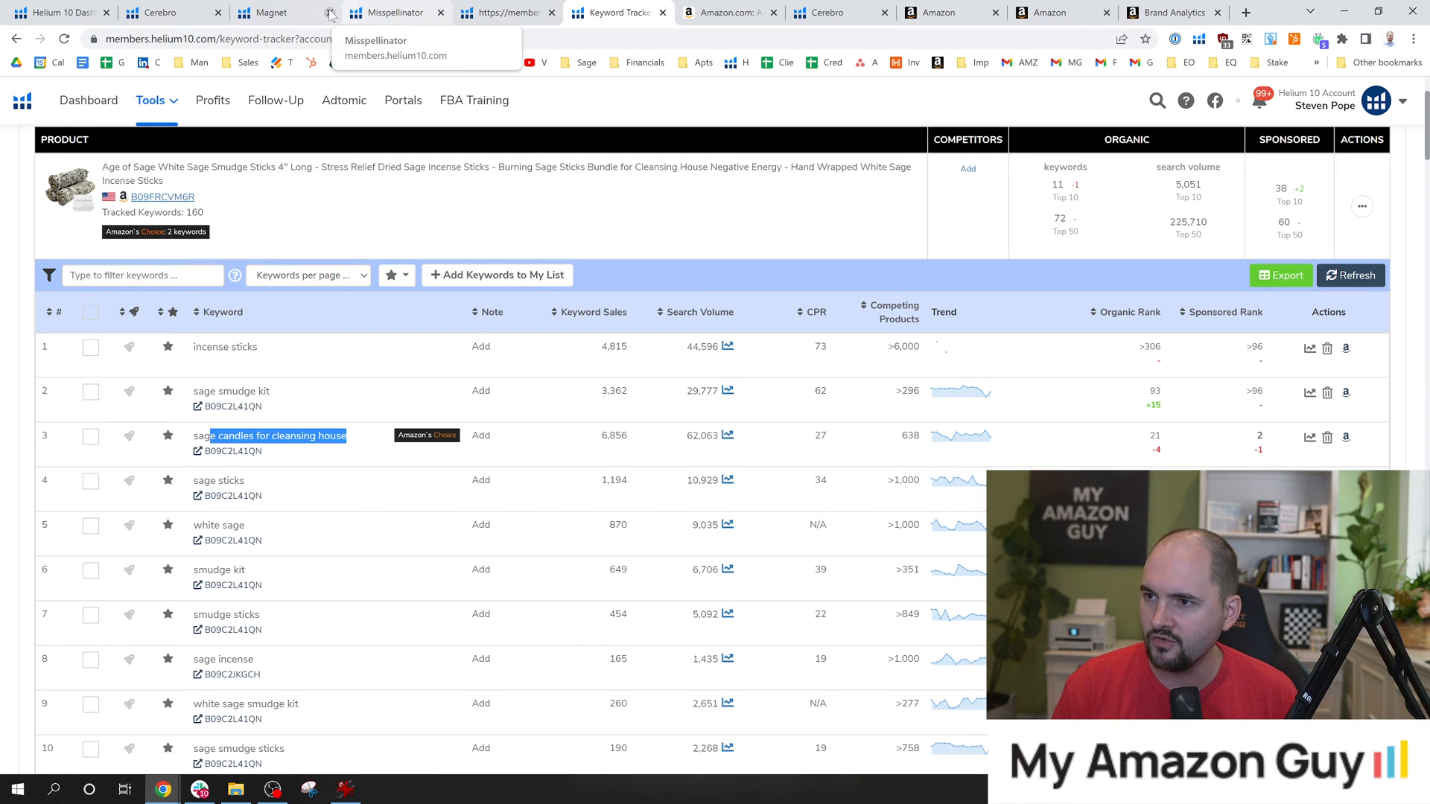
{"action": "left_click", "coordinate": [826, 13]}
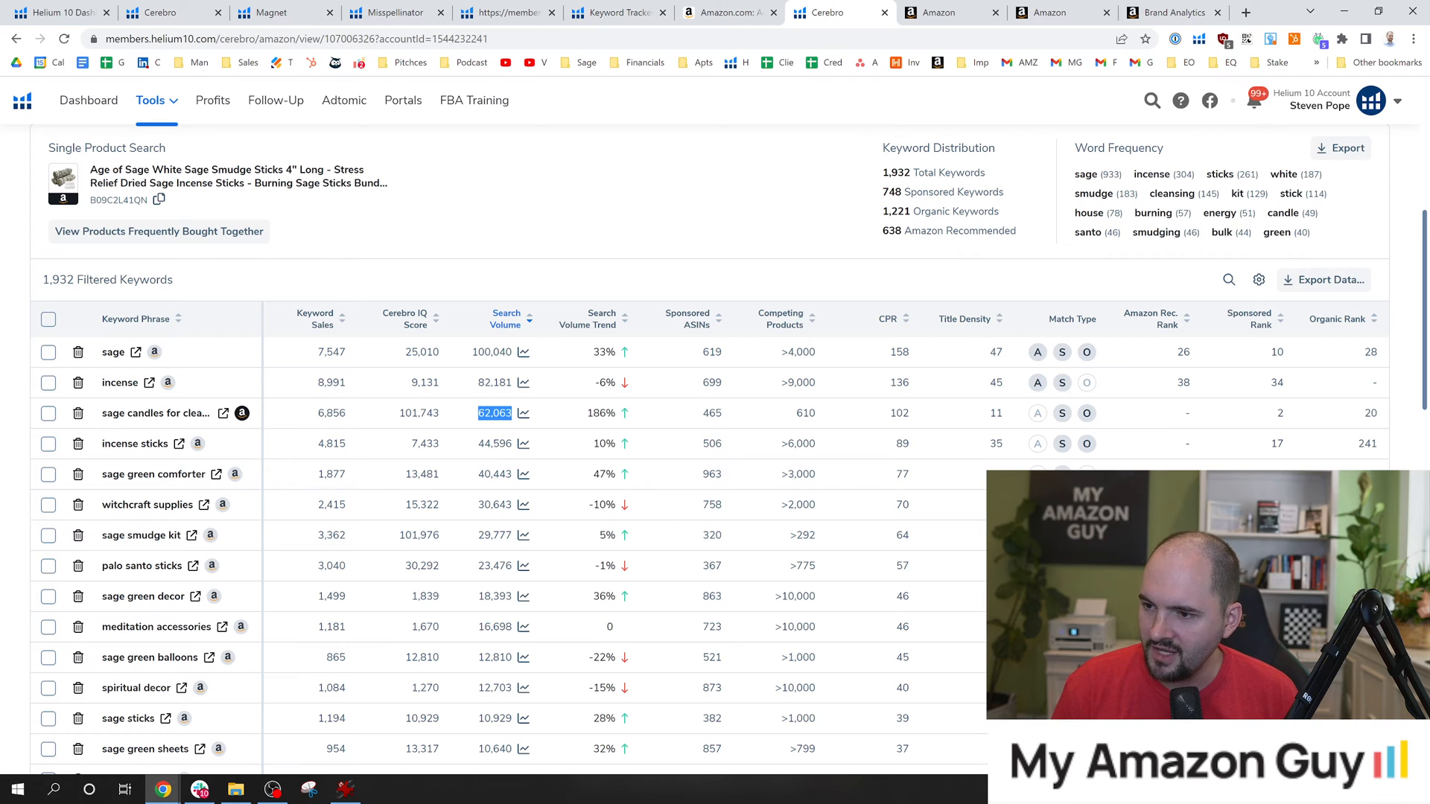
{"action": "left_click", "coordinate": [647, 230]}
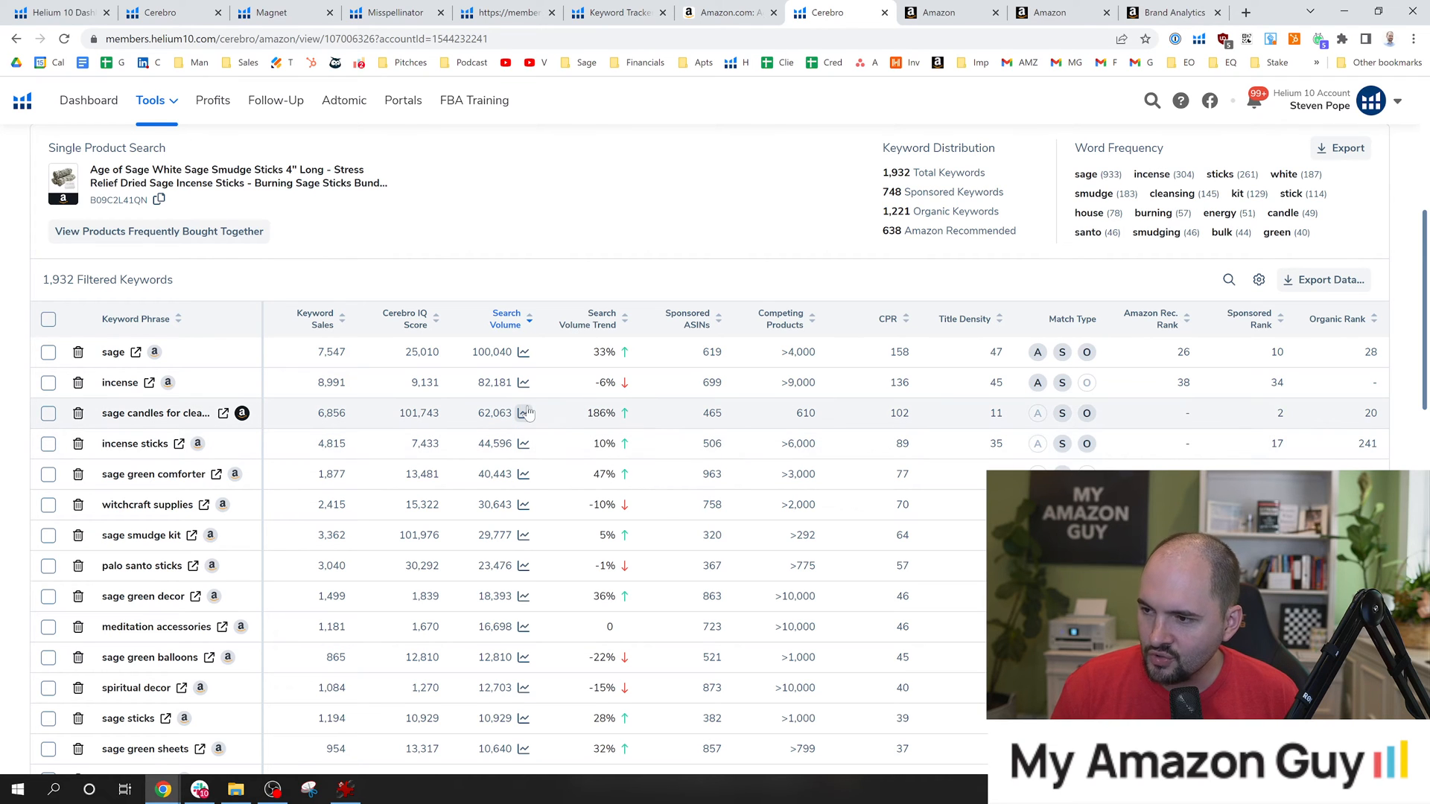
{"action": "scroll", "coordinate": [698, 391], "scroll_direction": "up", "scroll_amount": 3}
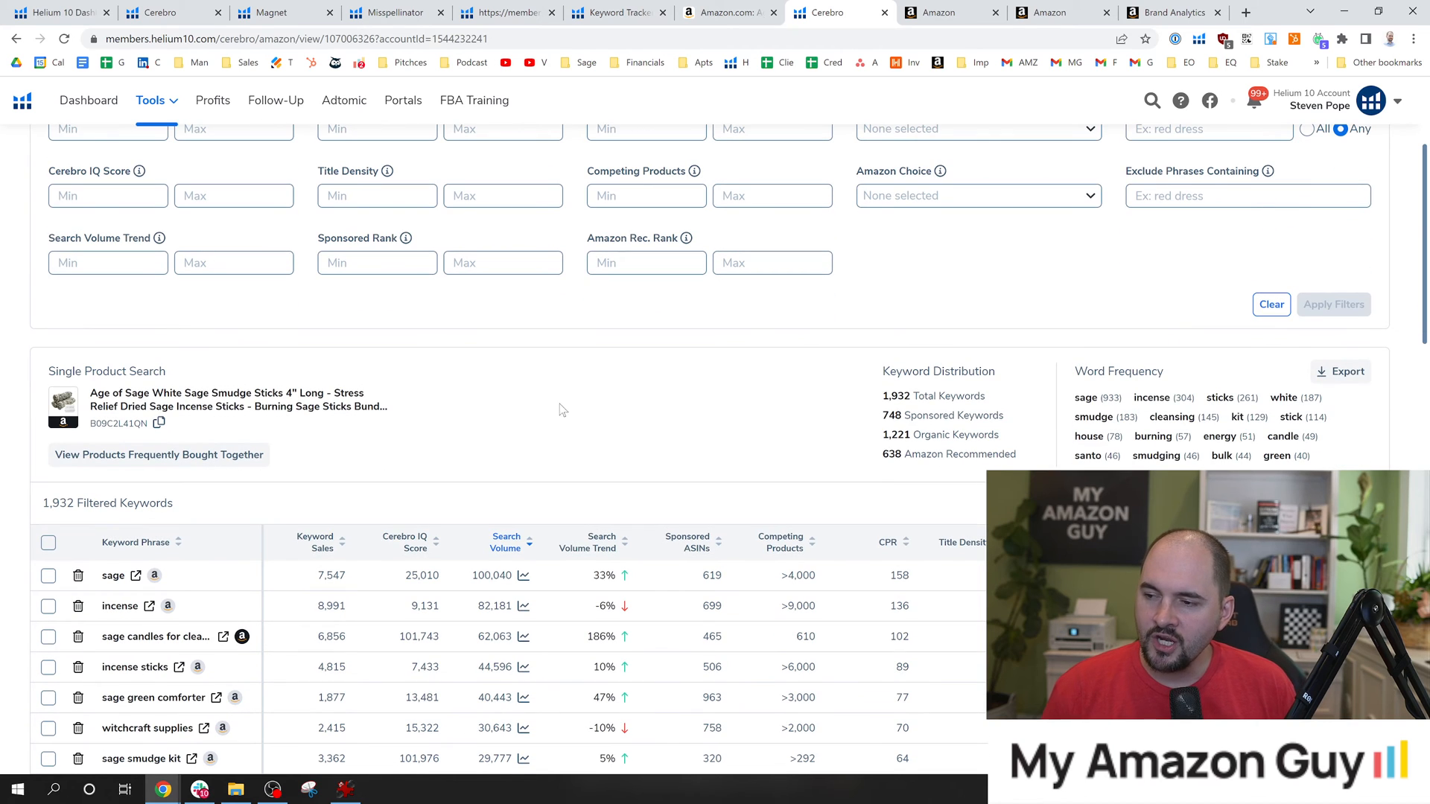
{"action": "scroll", "coordinate": [528, 462], "scroll_direction": "down", "scroll_amount": 2}
{"action": "scroll", "coordinate": [350, 492], "scroll_direction": "up", "scroll_amount": 3}
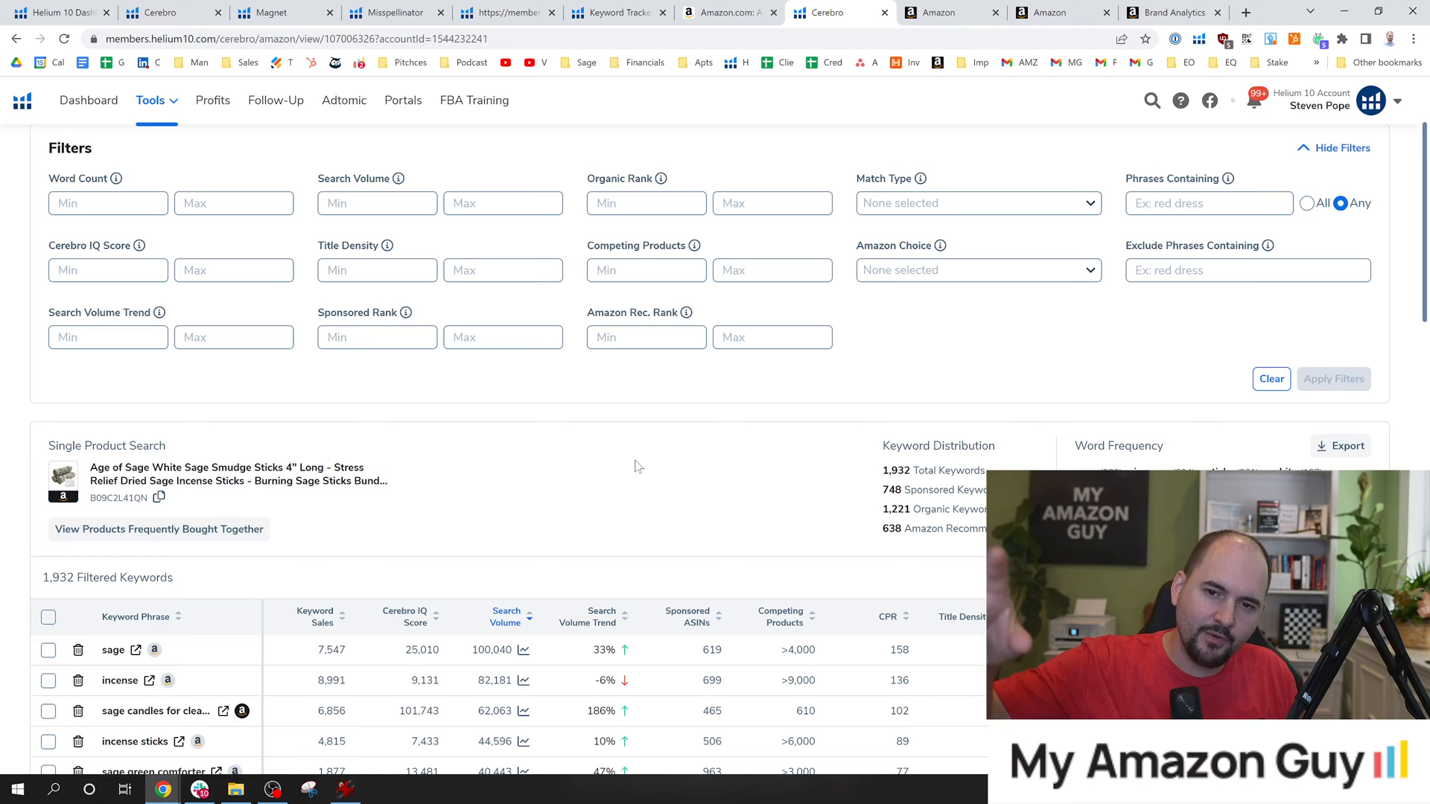
{"action": "scroll", "coordinate": [636, 467], "scroll_direction": "down", "scroll_amount": 4}
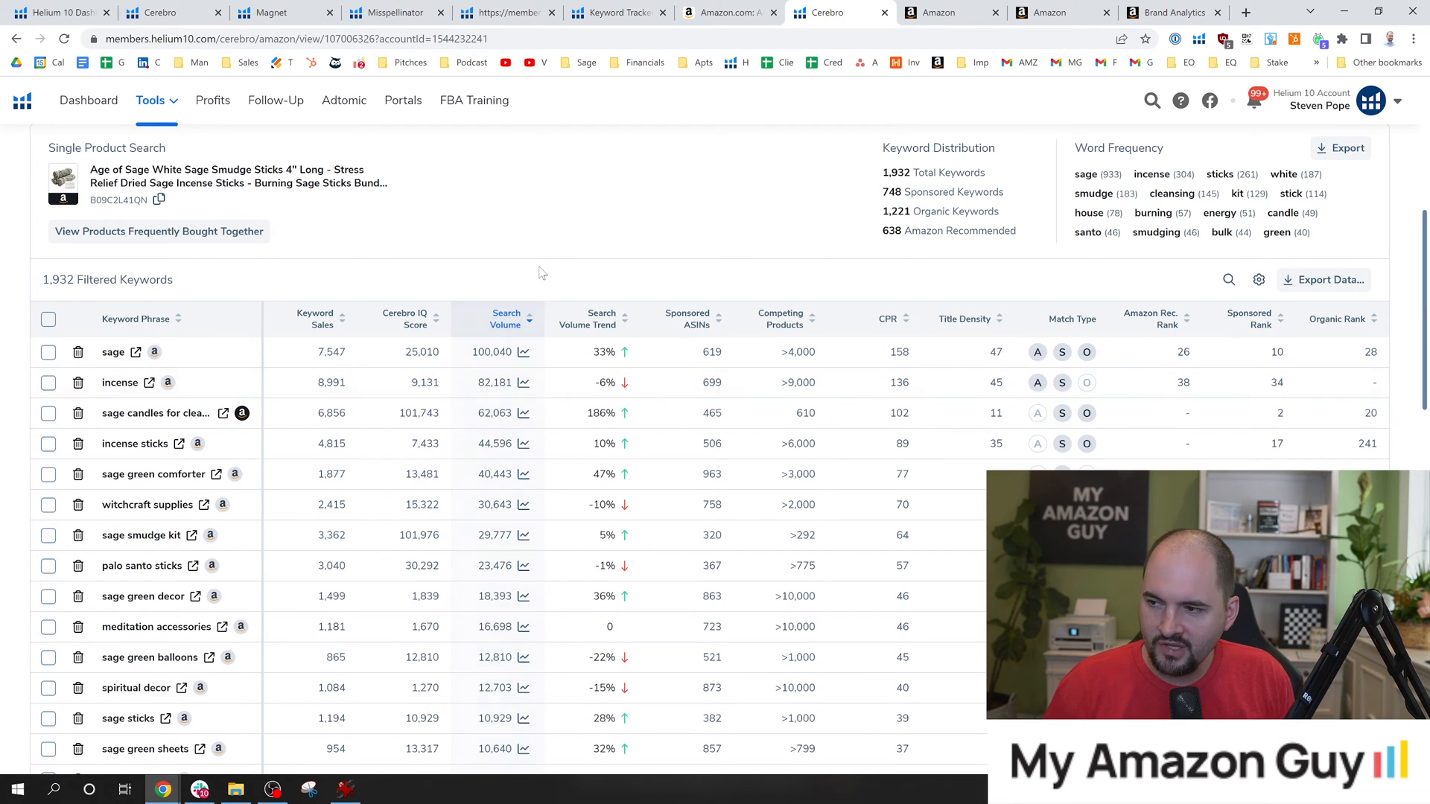
{"action": "scroll", "coordinate": [636, 278], "scroll_direction": "up", "scroll_amount": 6}
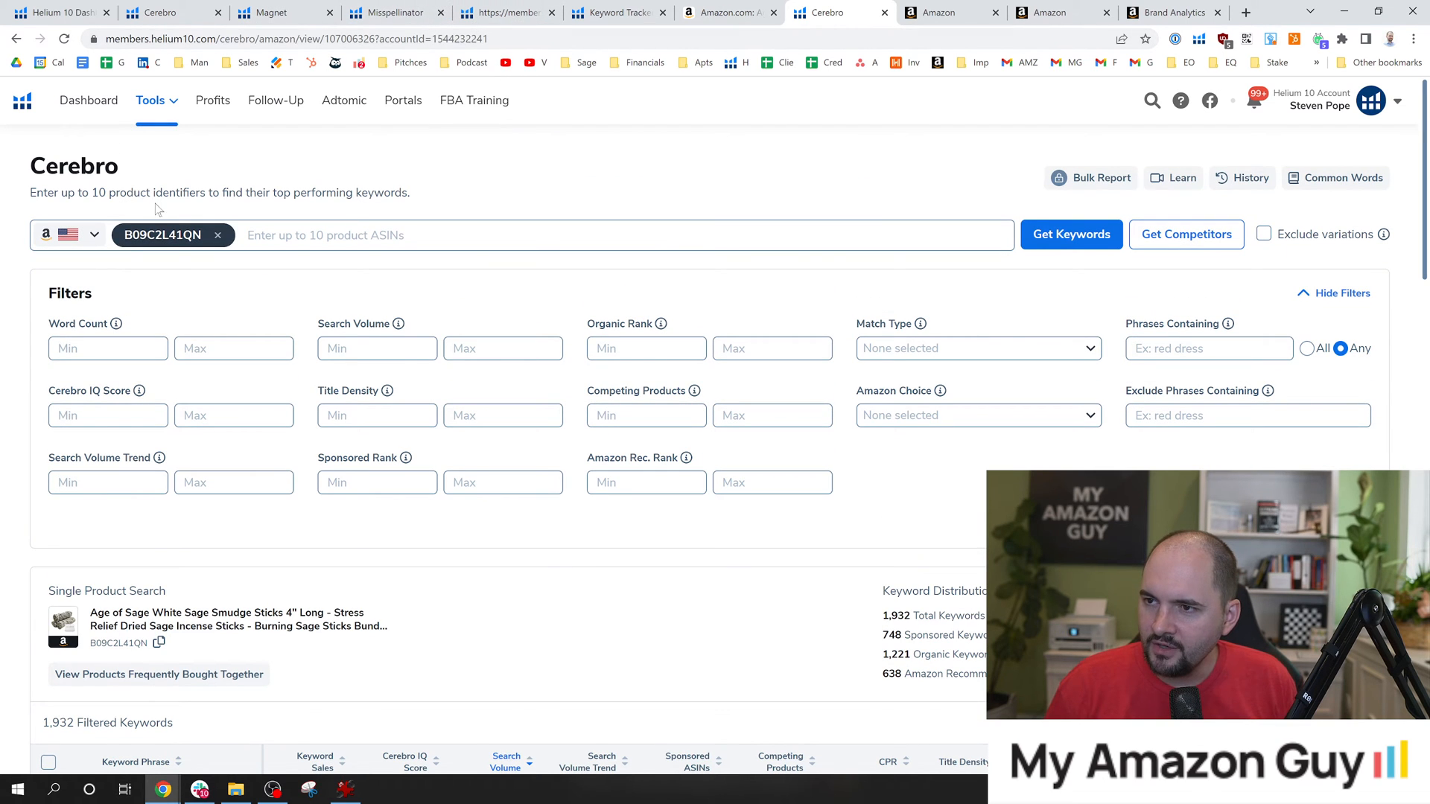
Open Magnet and get keyword suggestions for "sage candles for cleasning house".
{"action": "left_click", "coordinate": [164, 104]}
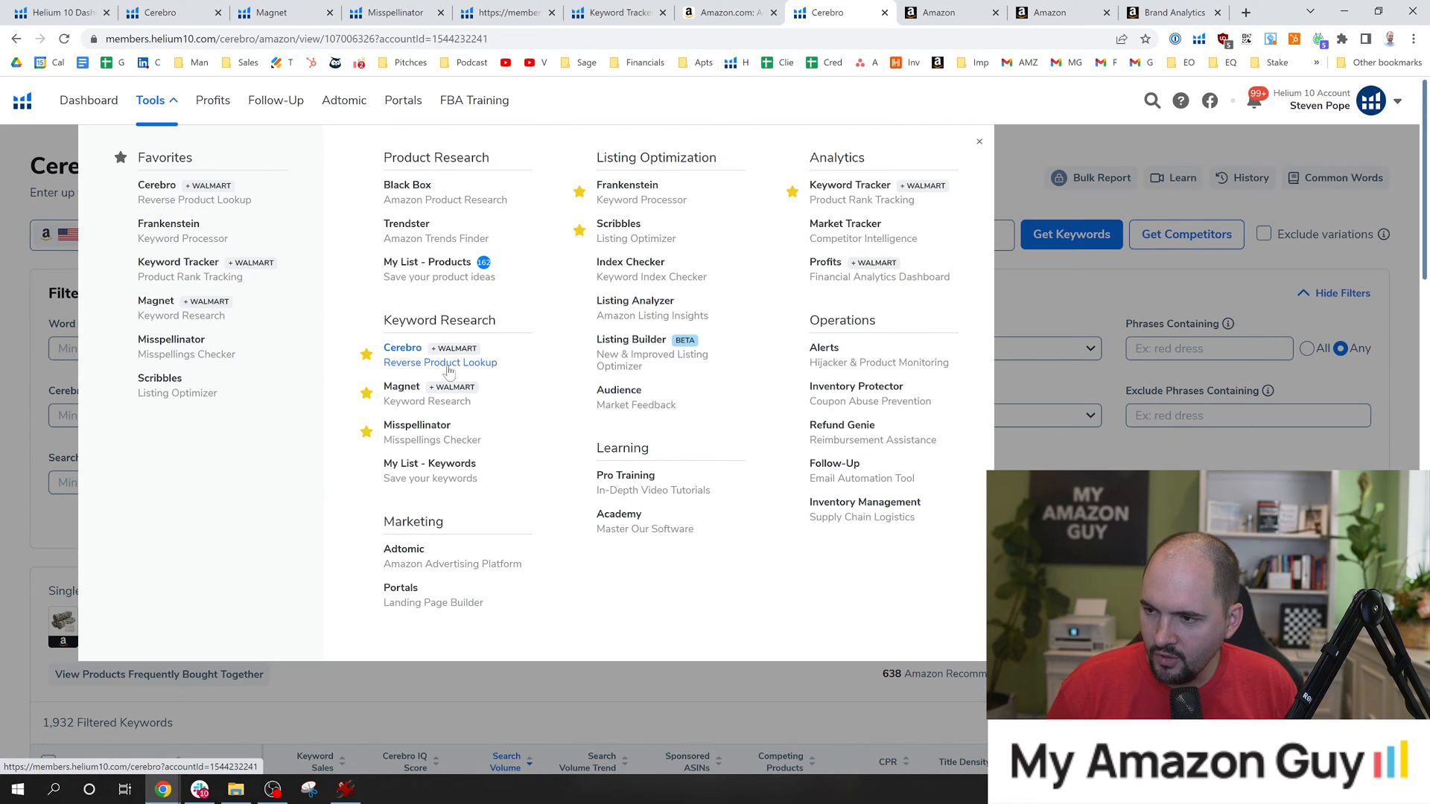
{"action": "left_click", "coordinate": [401, 400]}
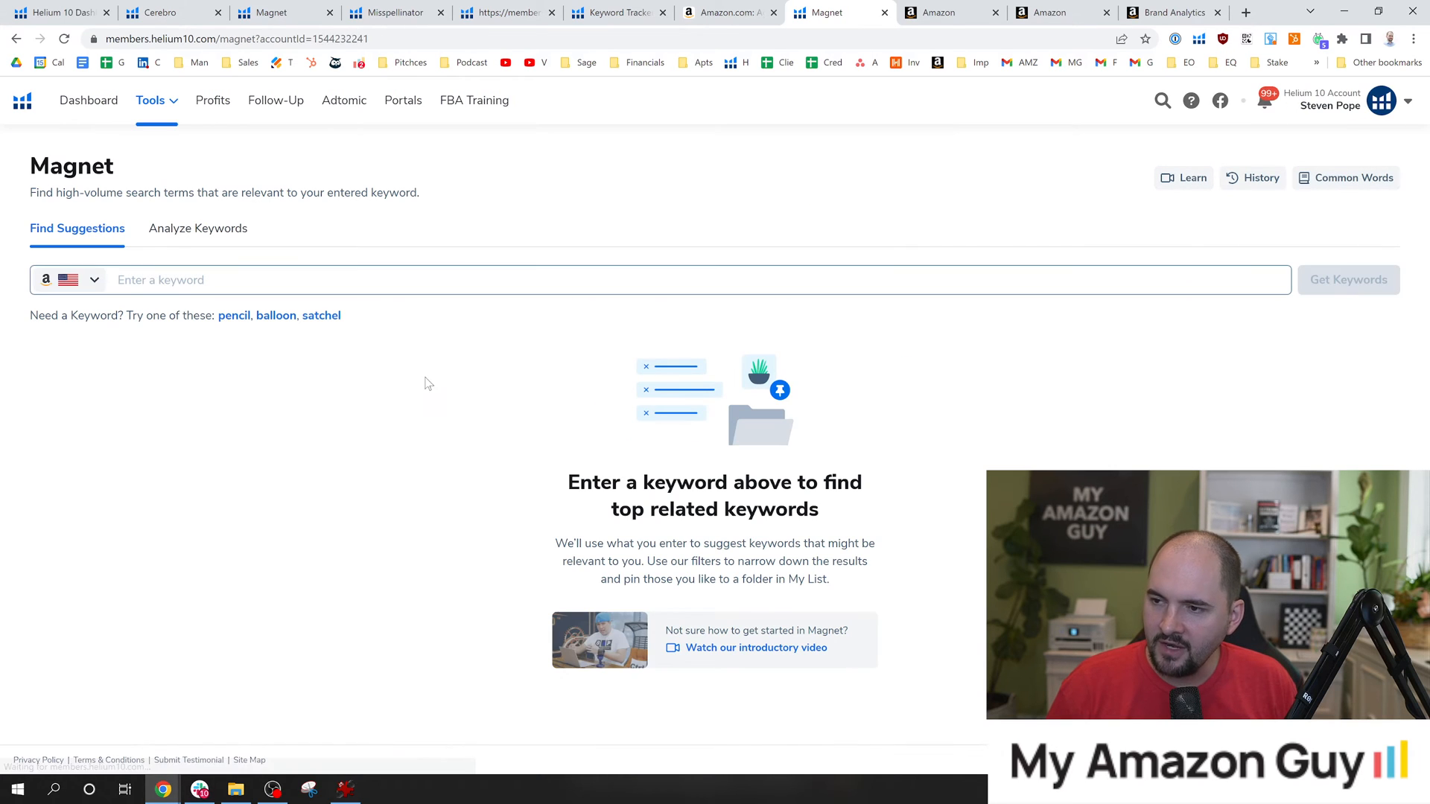
{"action": "left_click", "coordinate": [201, 283]}
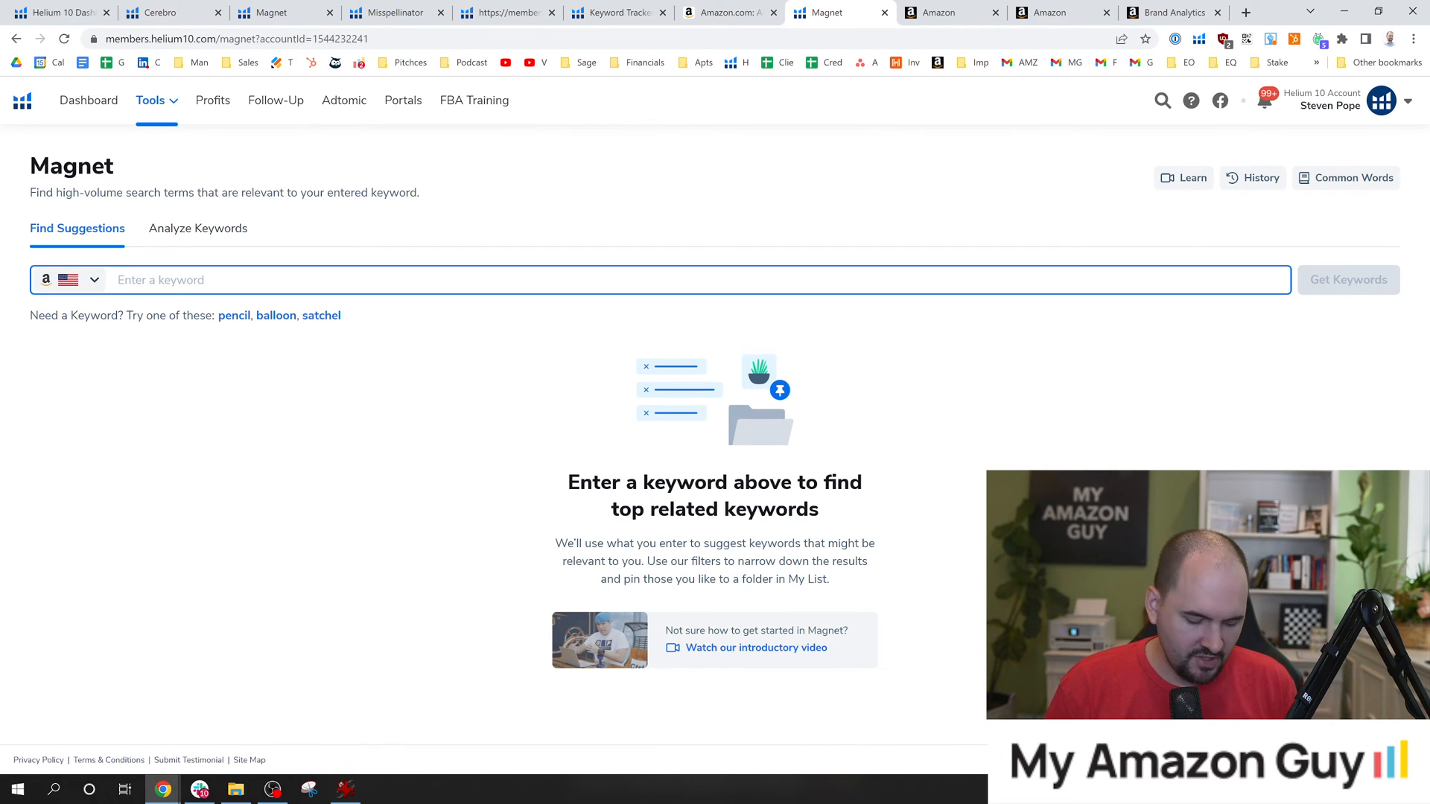
{"action": "type", "text": "sage candles f"}
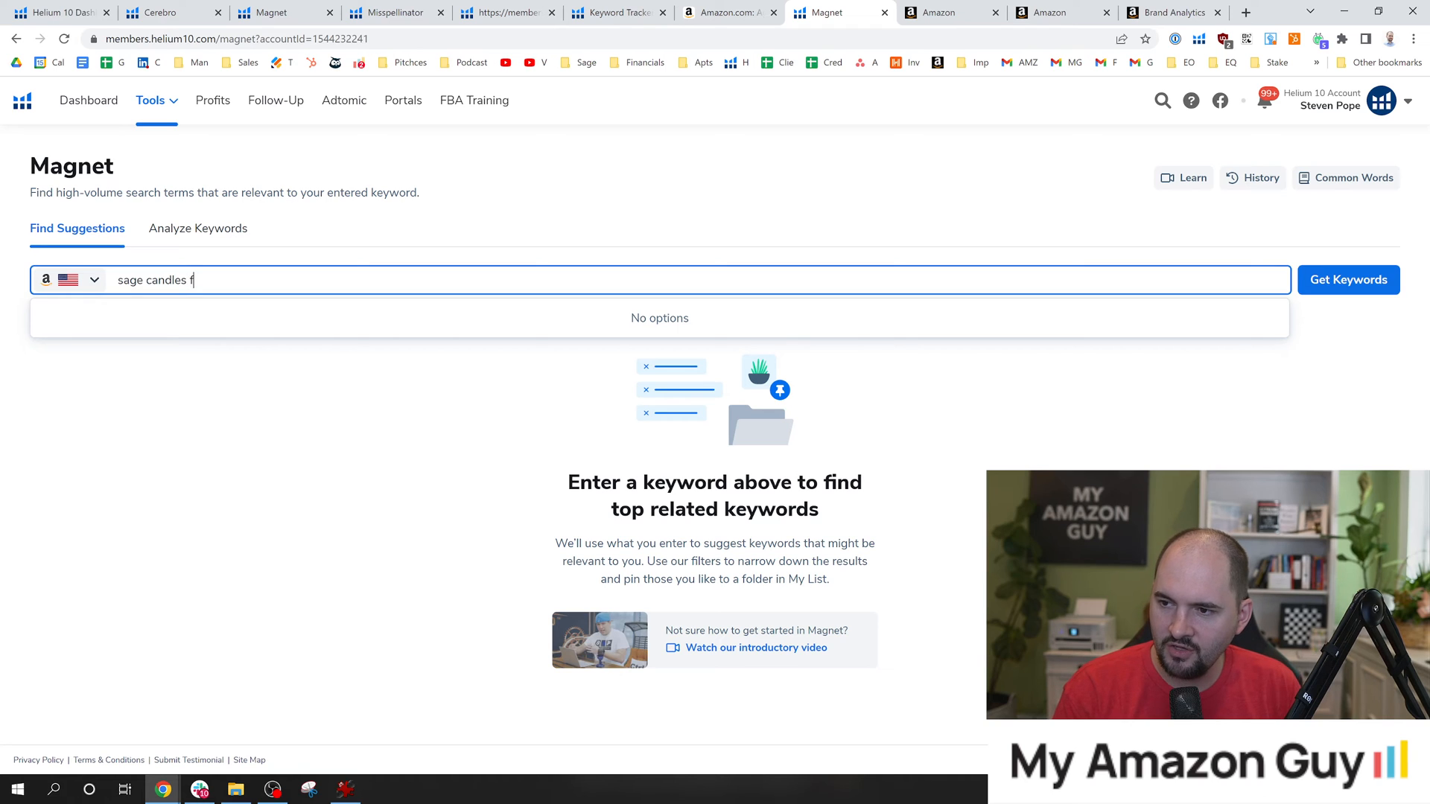
{"action": "type", "text": "or cleasning house"}
{"action": "key", "text": "Return"}
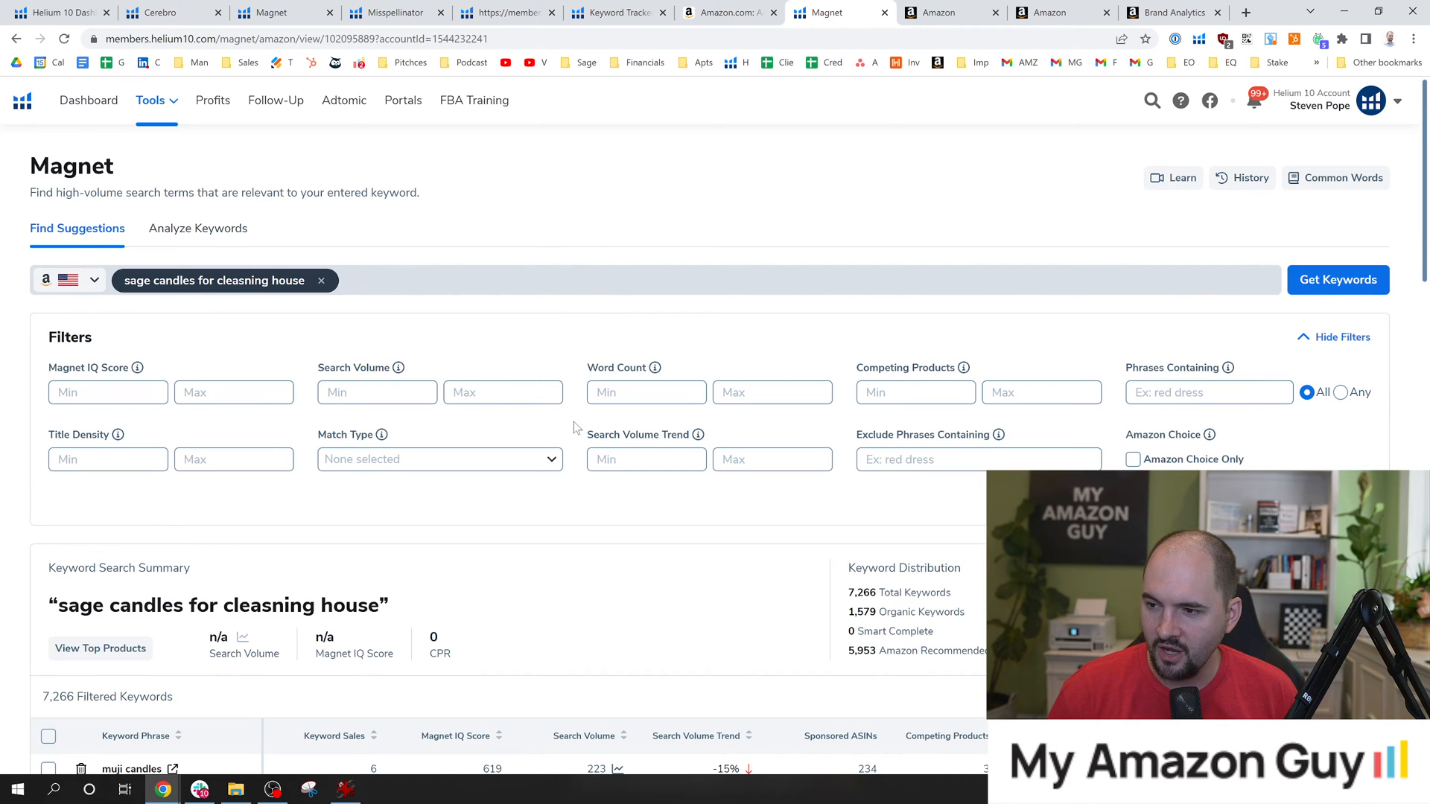
Examine the search volume in the keyword search summary and the list of suggested keyword phrases.
{"action": "scroll", "coordinate": [581, 403], "scroll_direction": "down", "scroll_amount": 4}
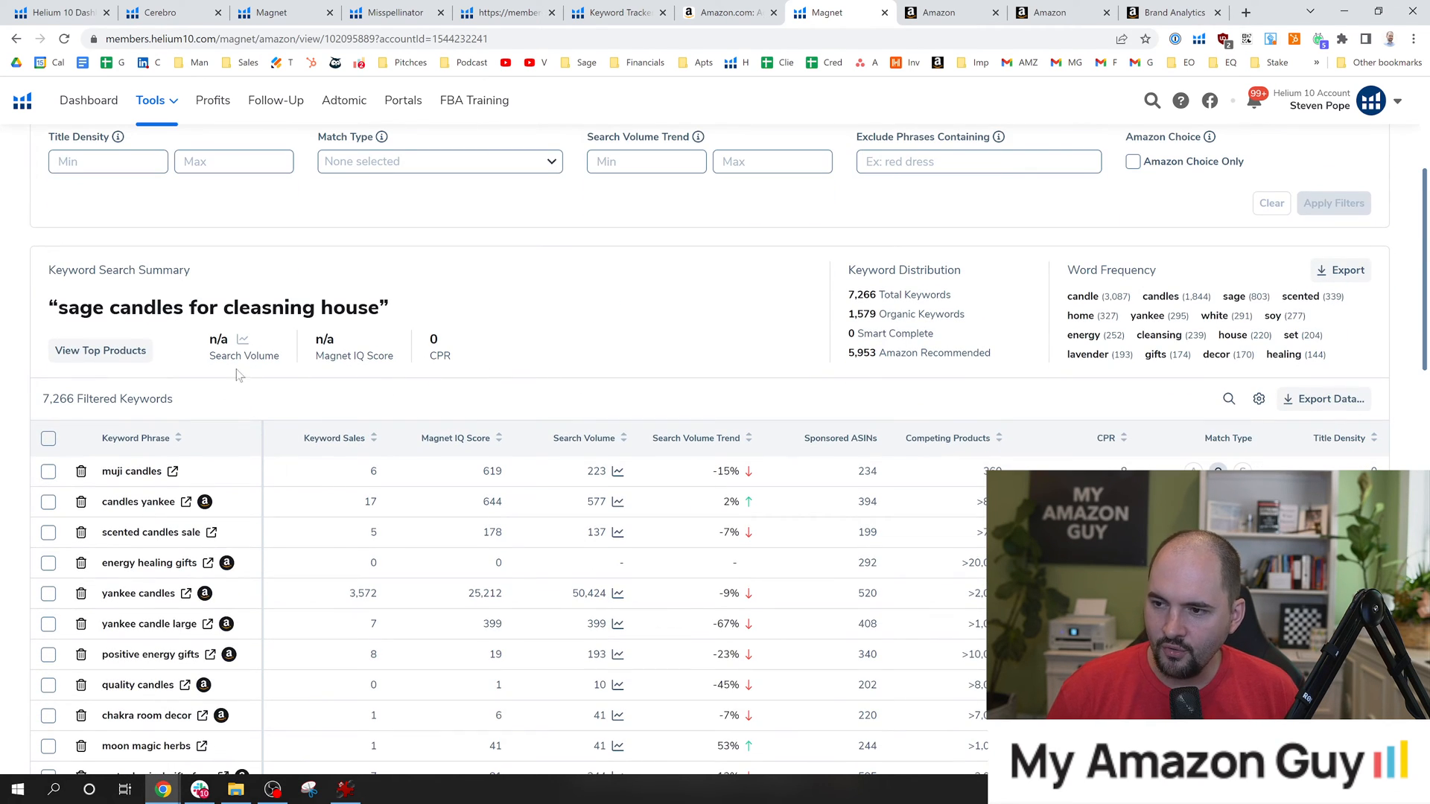
{"action": "left_click_drag", "start_coordinate": [216, 356], "coordinate": [275, 356]}
{"action": "left_click", "coordinate": [342, 384]}
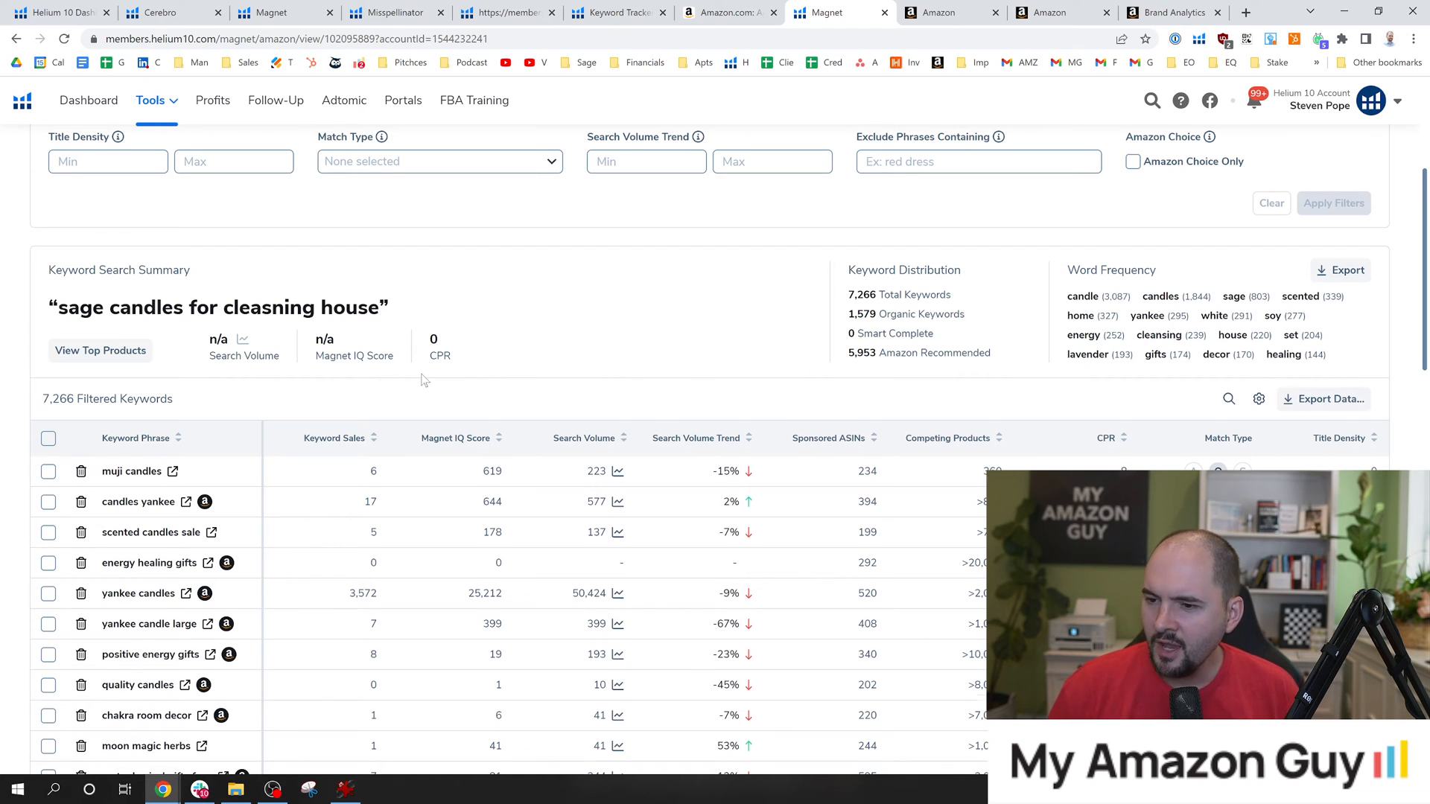
{"action": "scroll", "coordinate": [423, 379], "scroll_direction": "down", "scroll_amount": 1}
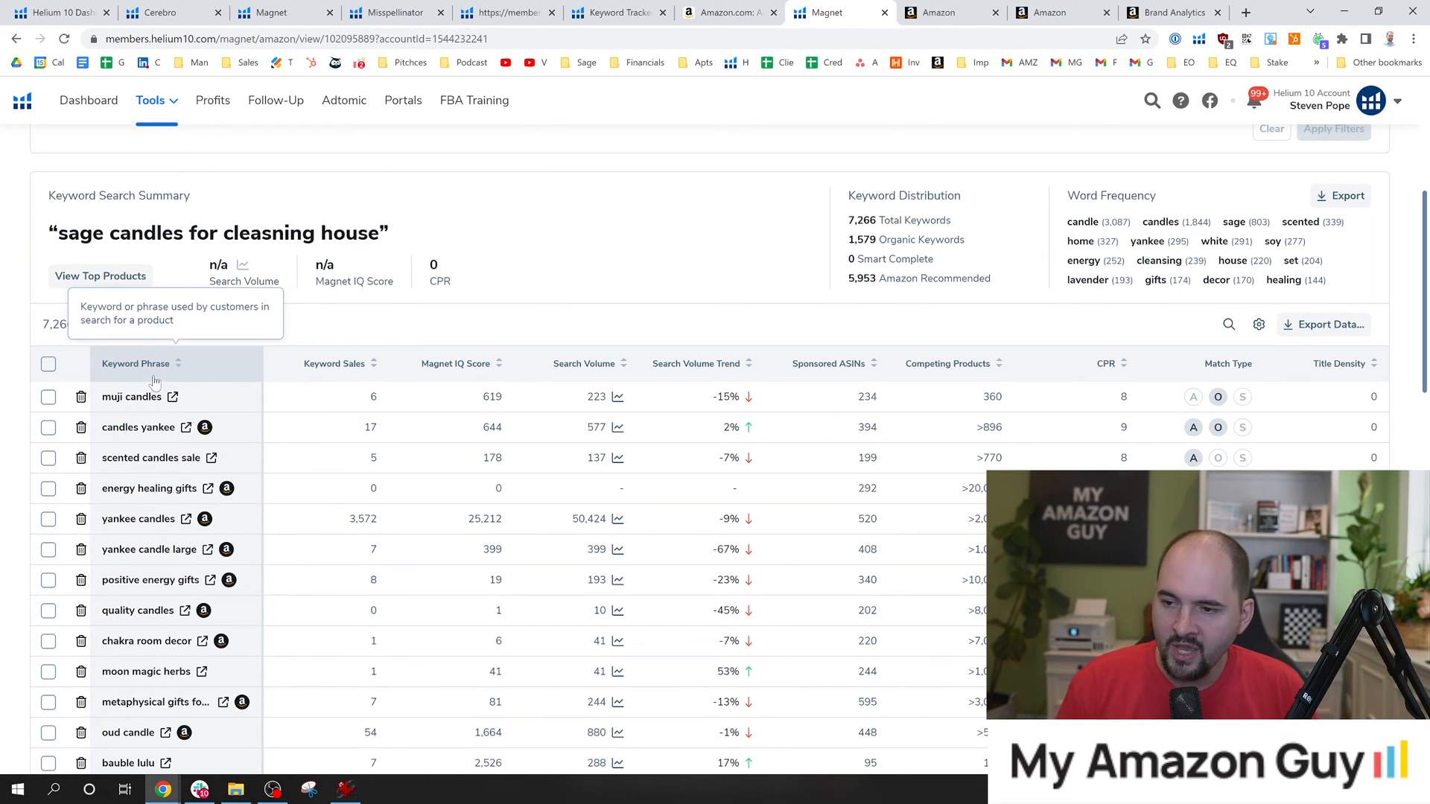
Open the Amazon search results for the suggested phrase muji candles and look through the listed products.
{"action": "left_click", "coordinate": [172, 396]}
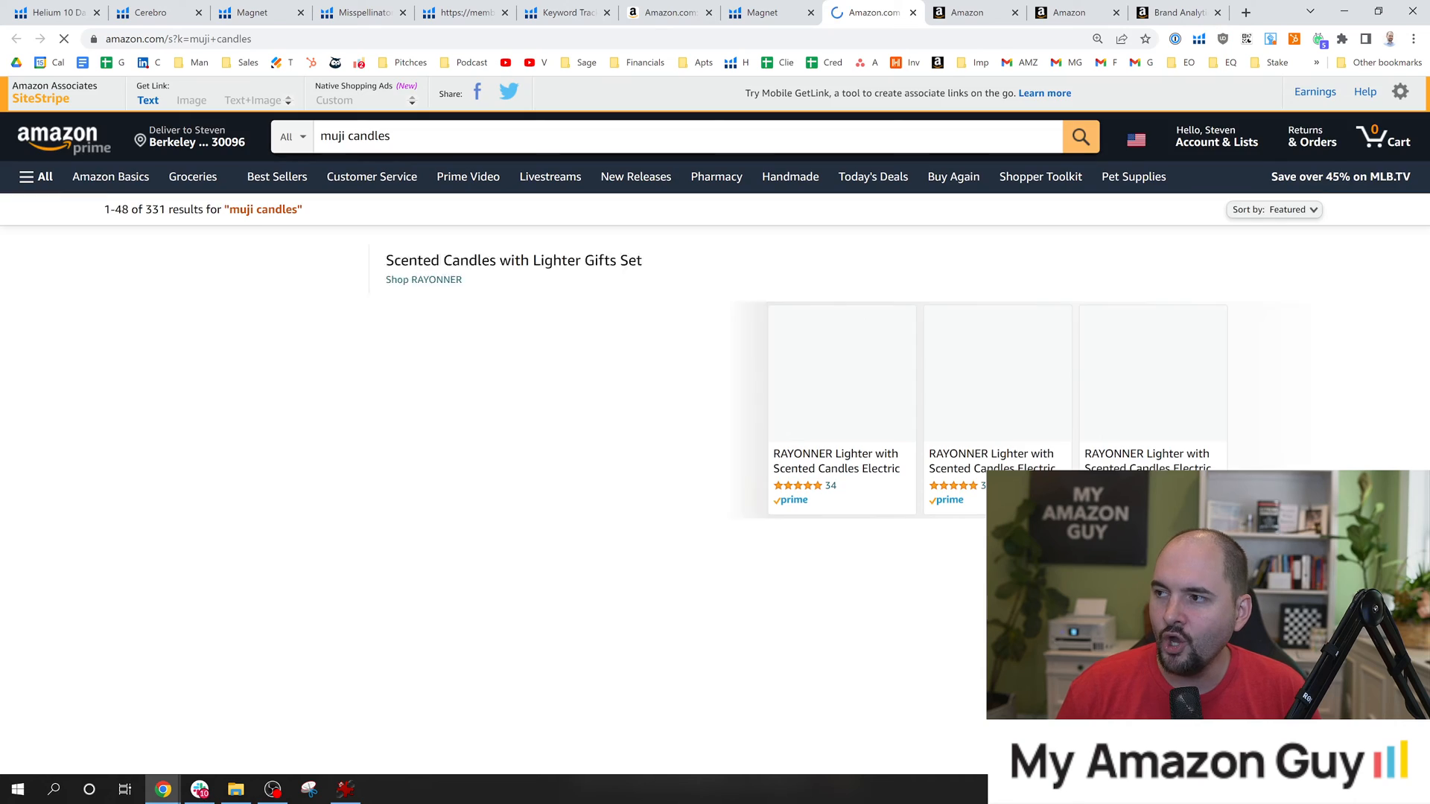
{"action": "scroll", "coordinate": [987, 268], "scroll_direction": "down", "scroll_amount": 3}
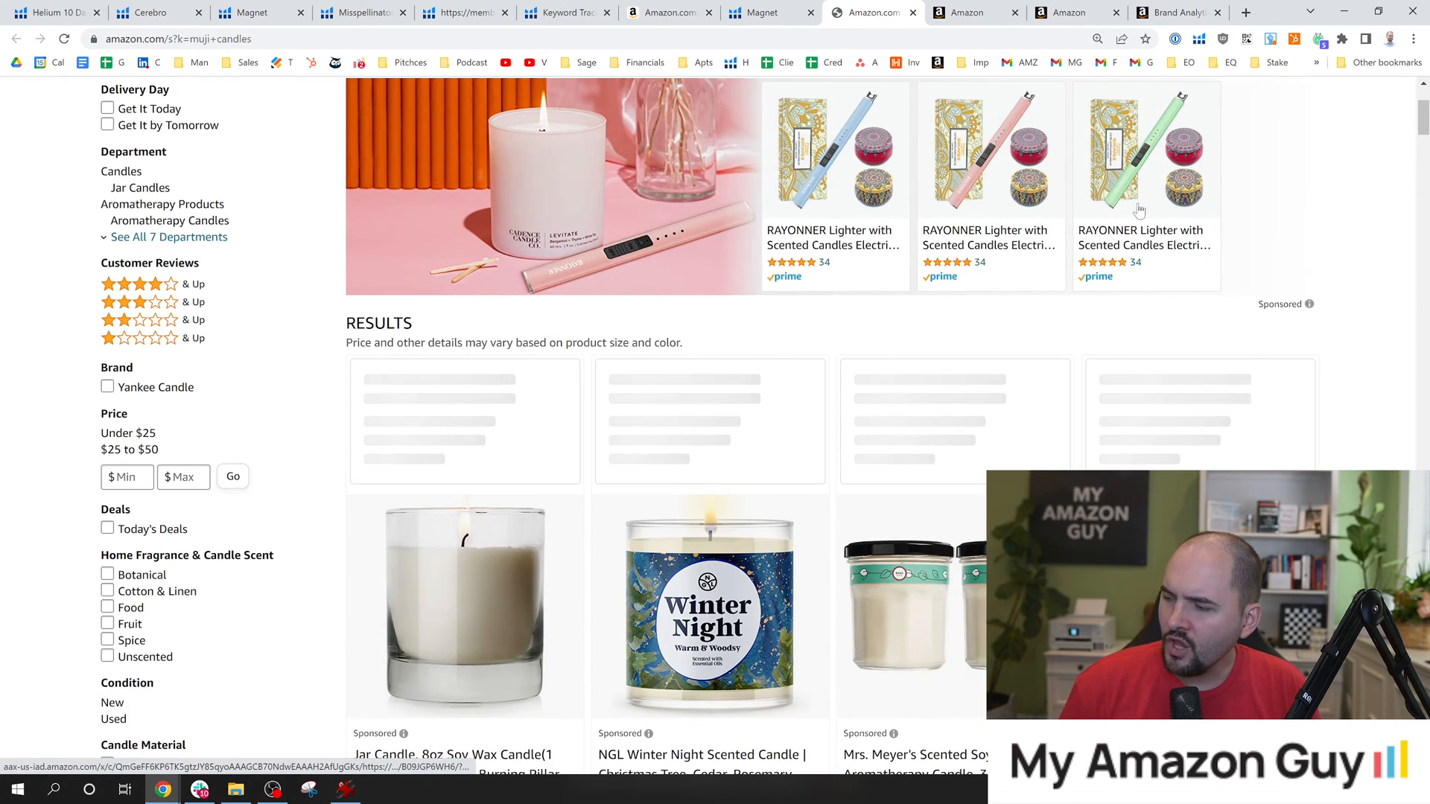
{"action": "scroll", "coordinate": [745, 425], "scroll_direction": "down", "scroll_amount": 15}
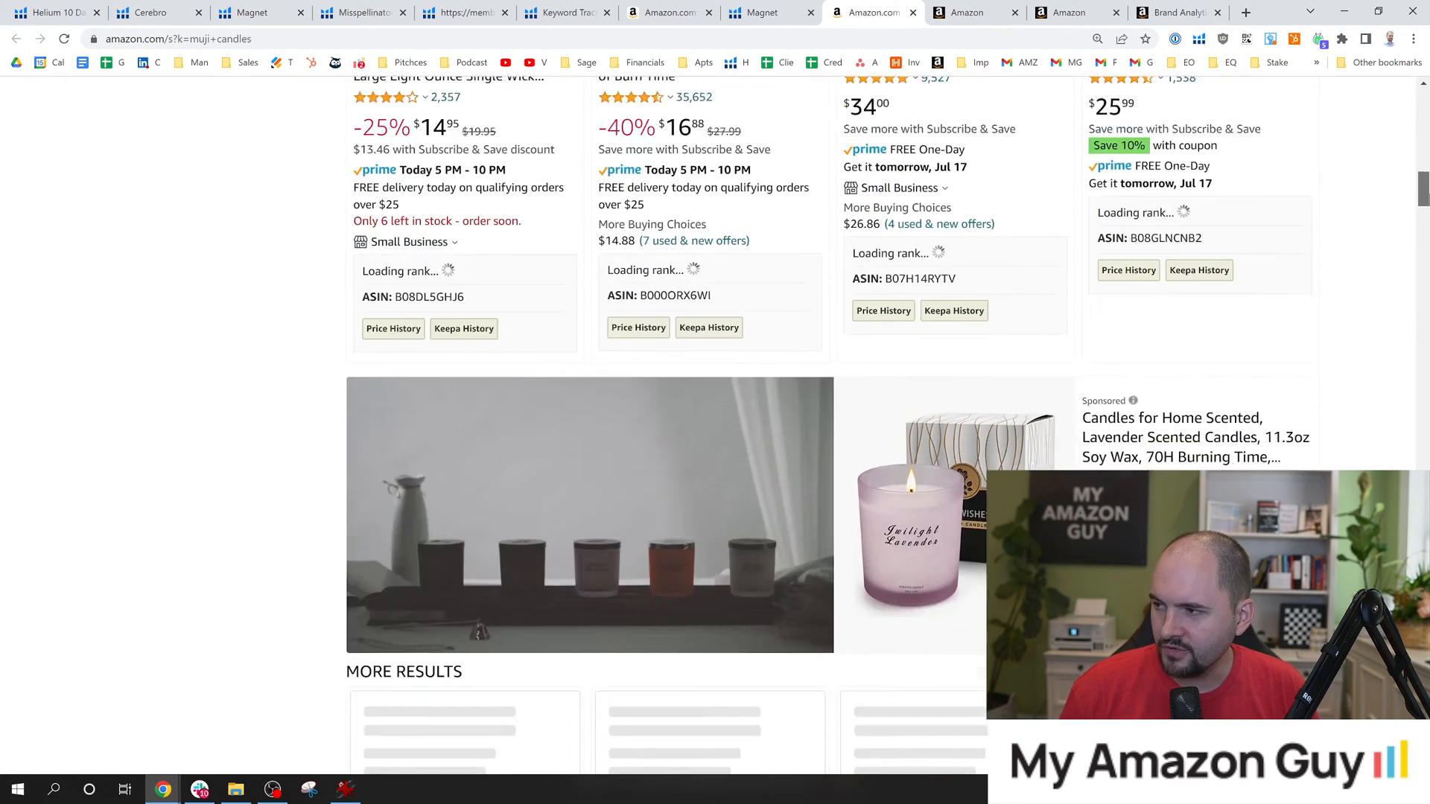
{"action": "left_click_drag", "start_coordinate": [1428, 192], "coordinate": [1429, 77]}
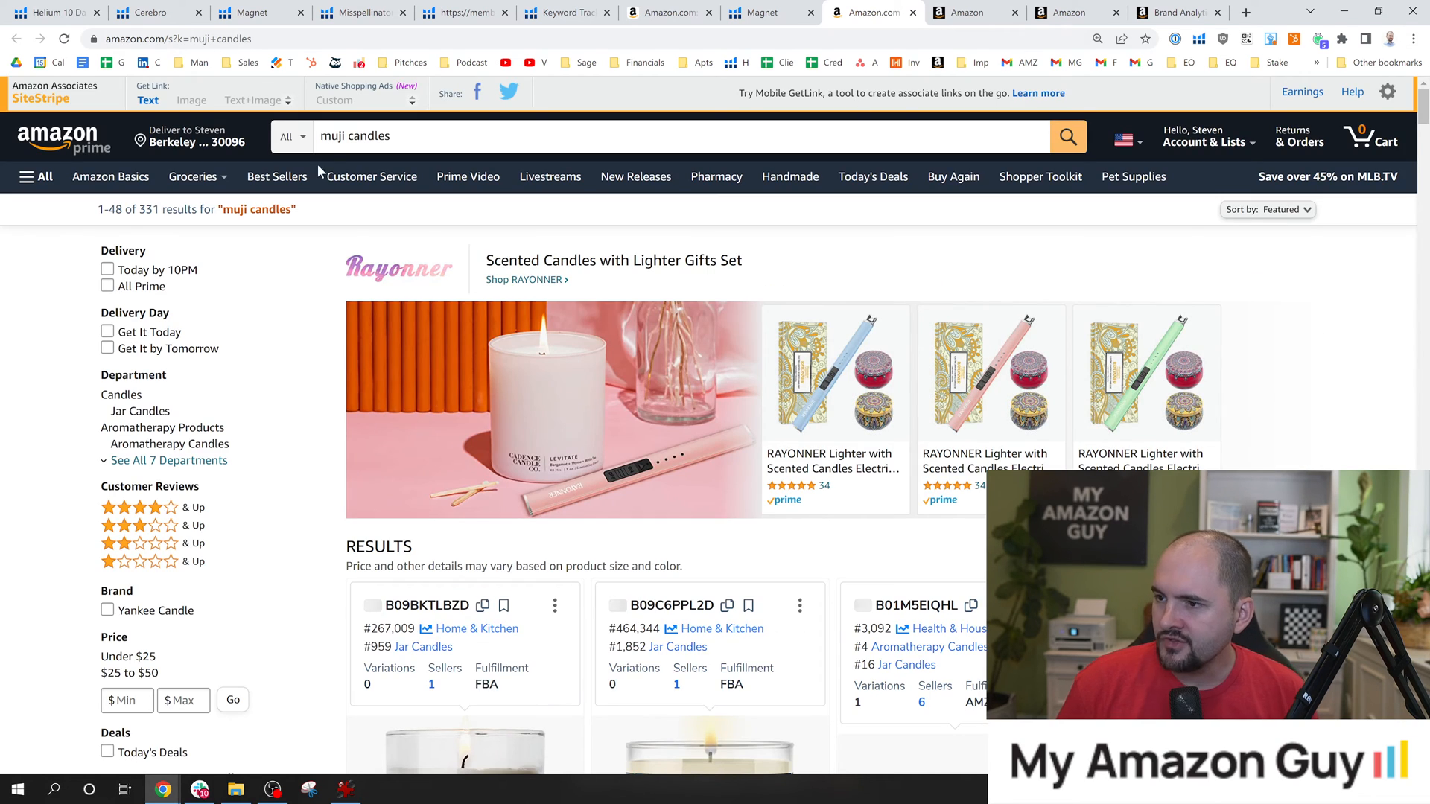
Copy muji candles from the Amazon search and look for the phrase, and for muji alone, on the Age of Sage product page.
{"action": "double_click", "coordinate": [339, 141]}
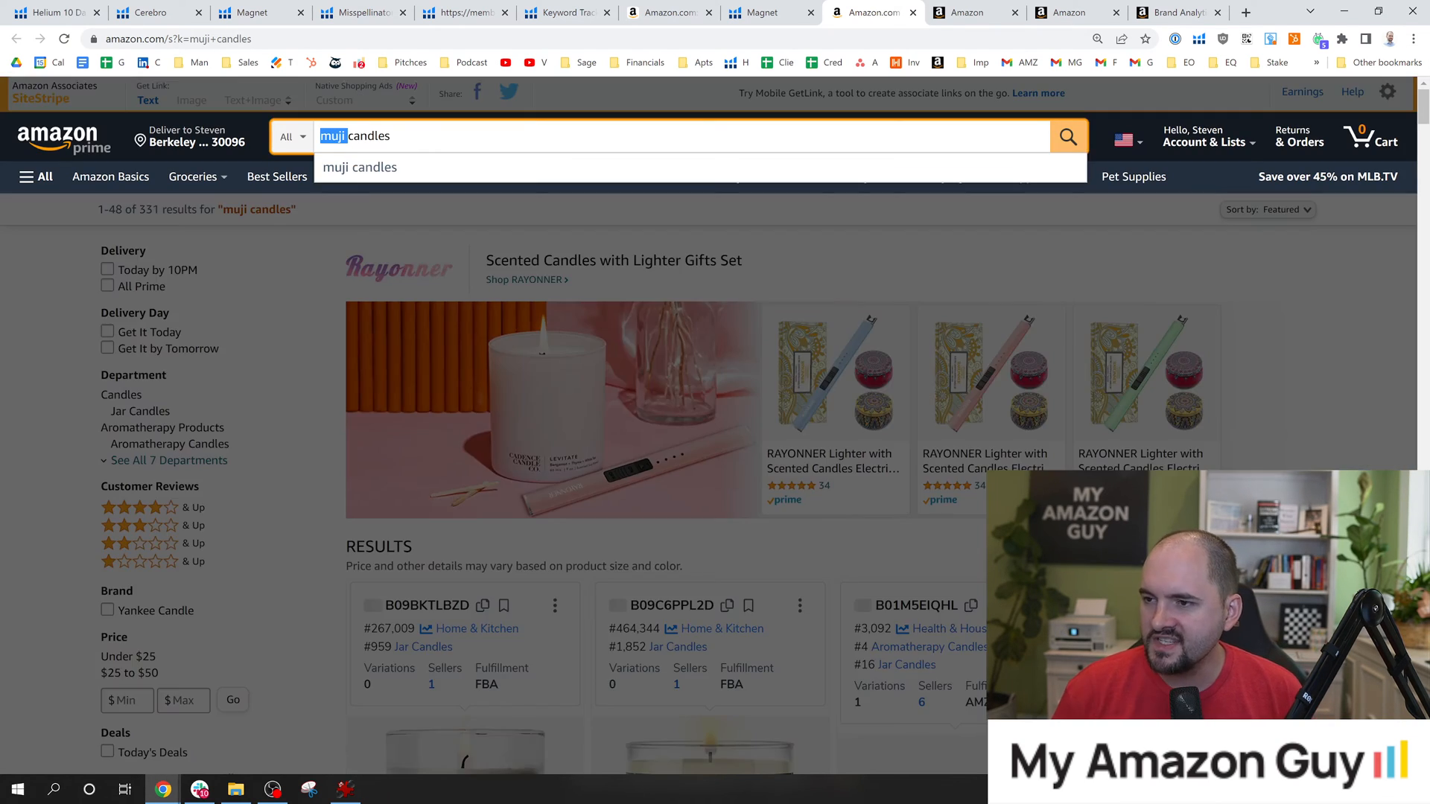
{"action": "left_click", "coordinate": [392, 137]}
{"action": "key", "text": "ctrl+a"}
{"action": "key", "text": "ctrl+c"}
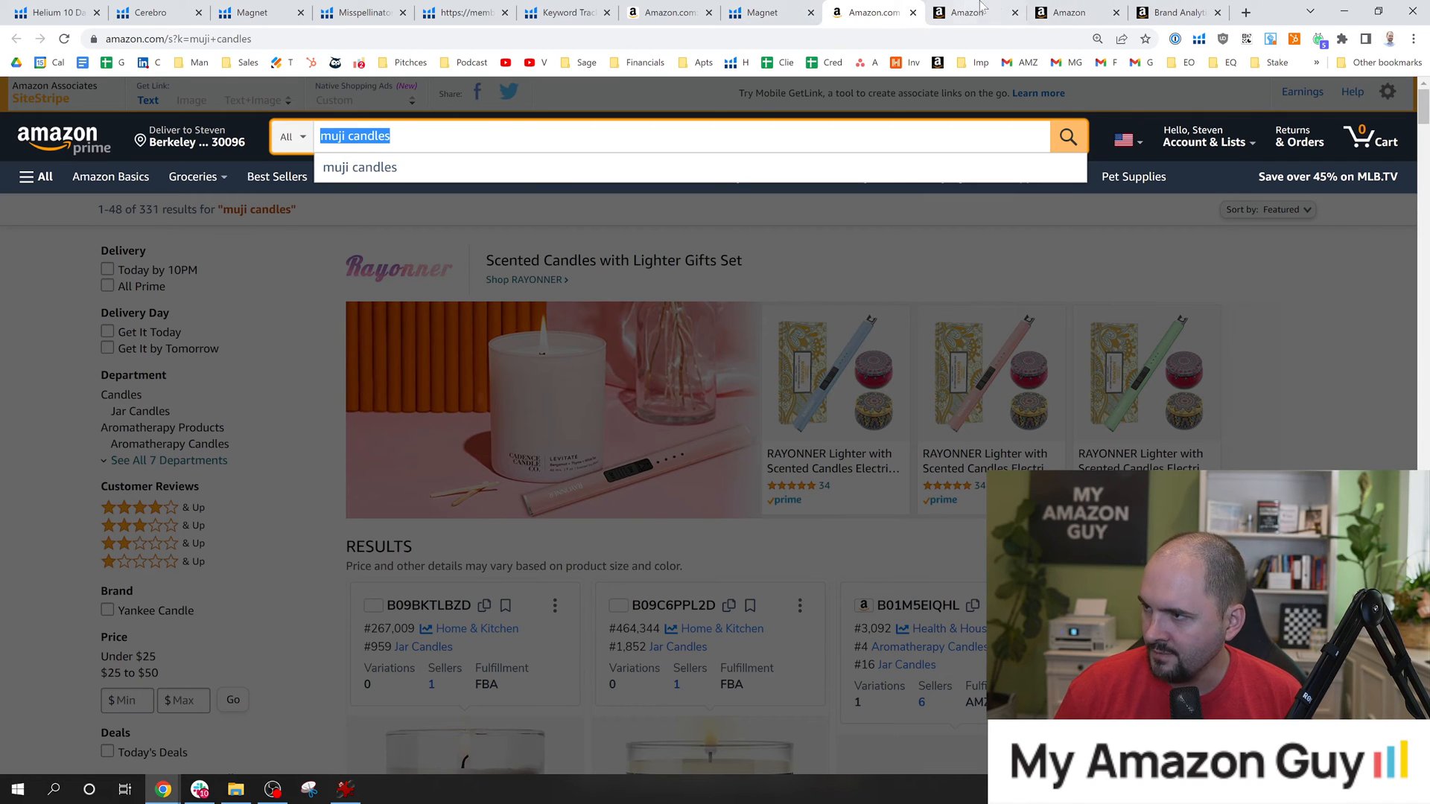
{"action": "left_click", "coordinate": [671, 6]}
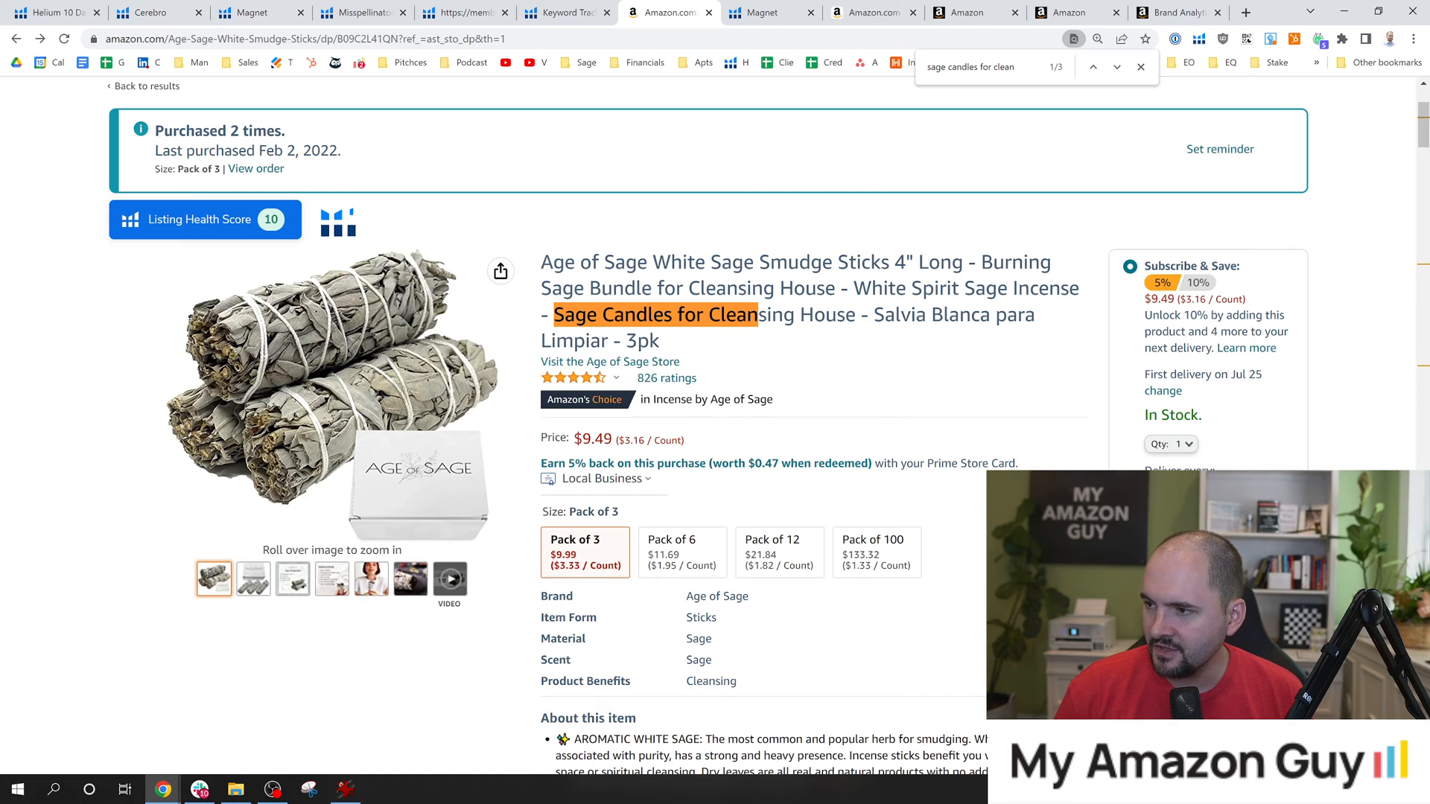
{"action": "key", "text": "ctrl+f"}
{"action": "key", "text": "ctrl+v"}
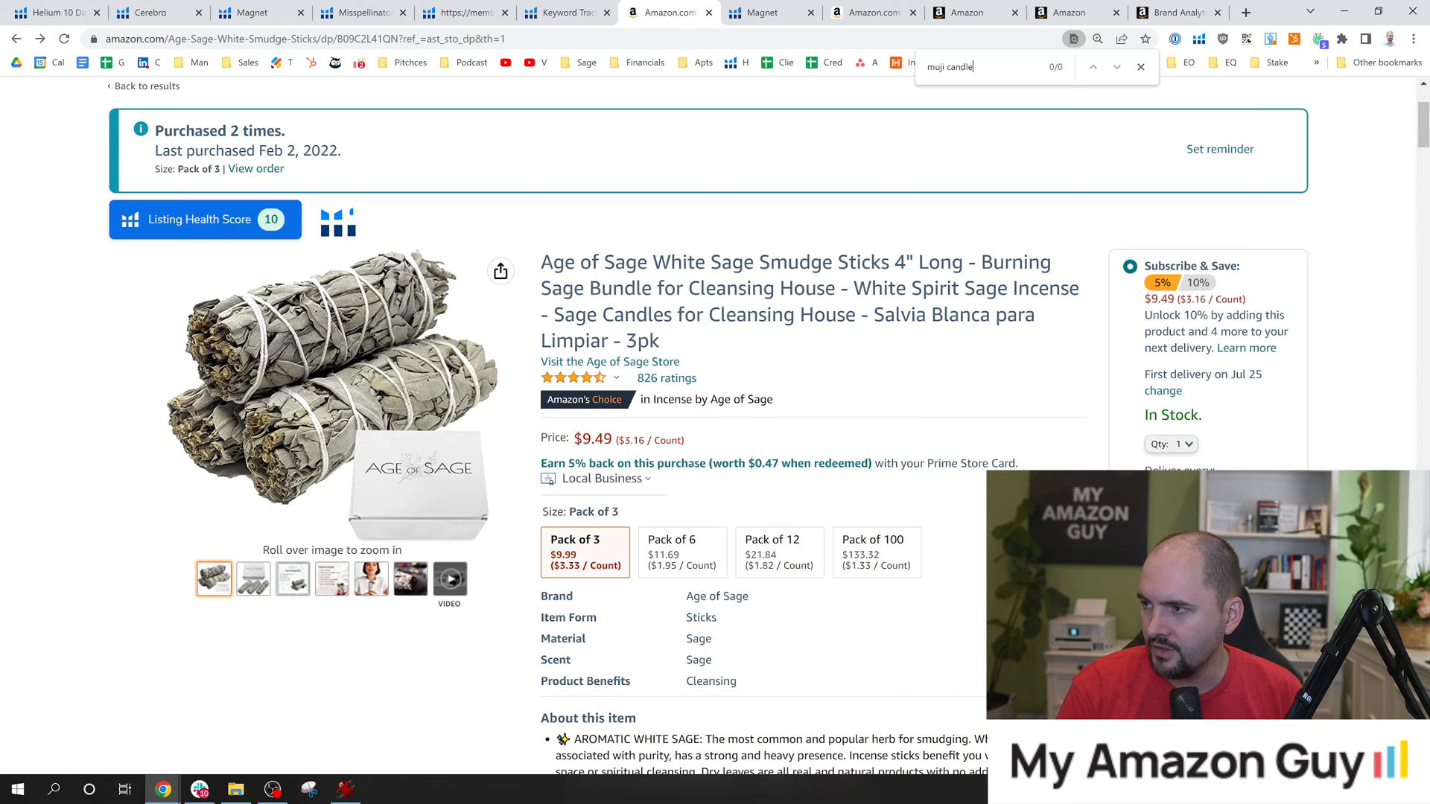
{"action": "key", "text": "ctrl+BackSpace"}
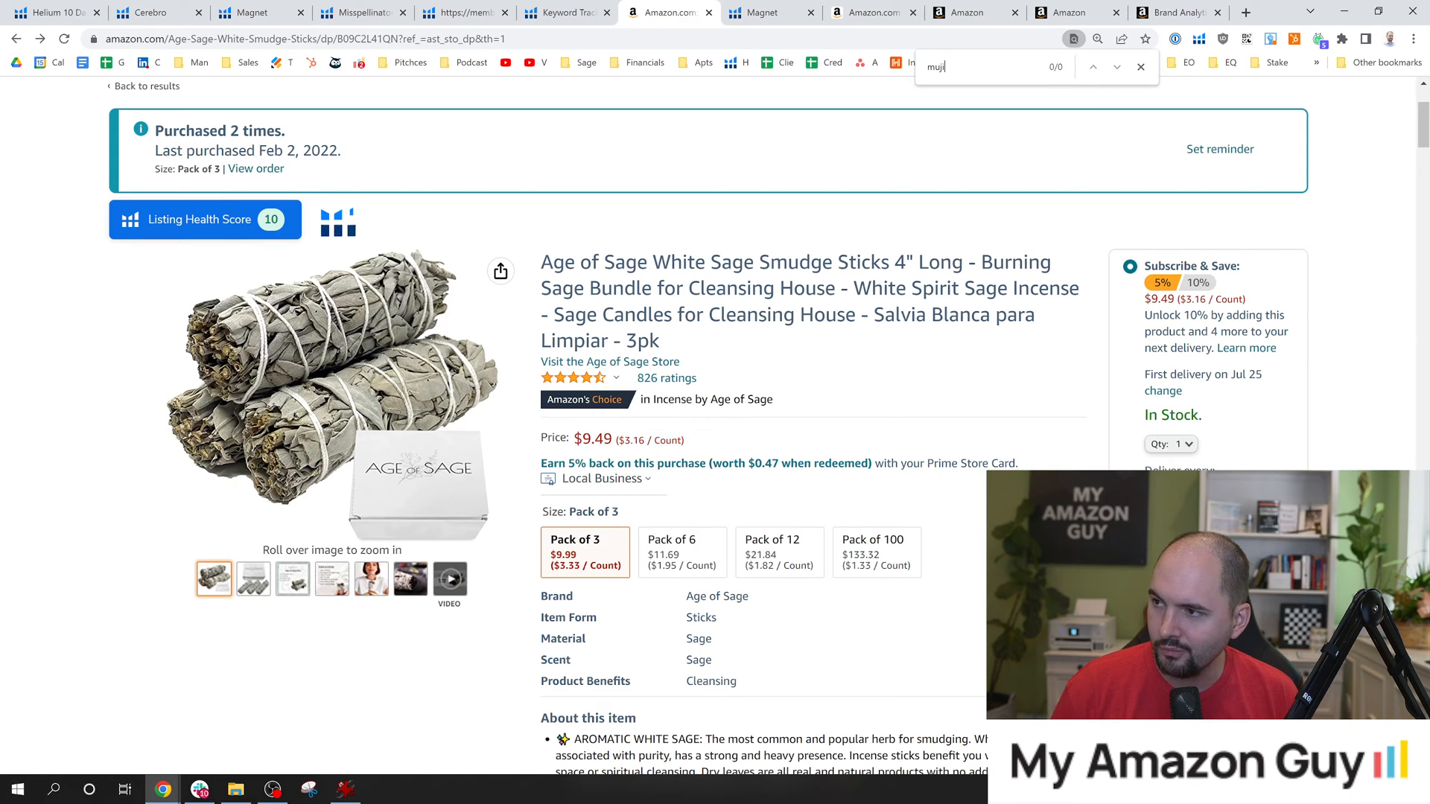
Return to the Magnet results and highlight the search volume of muji candles.
{"action": "left_click", "coordinate": [872, 13]}
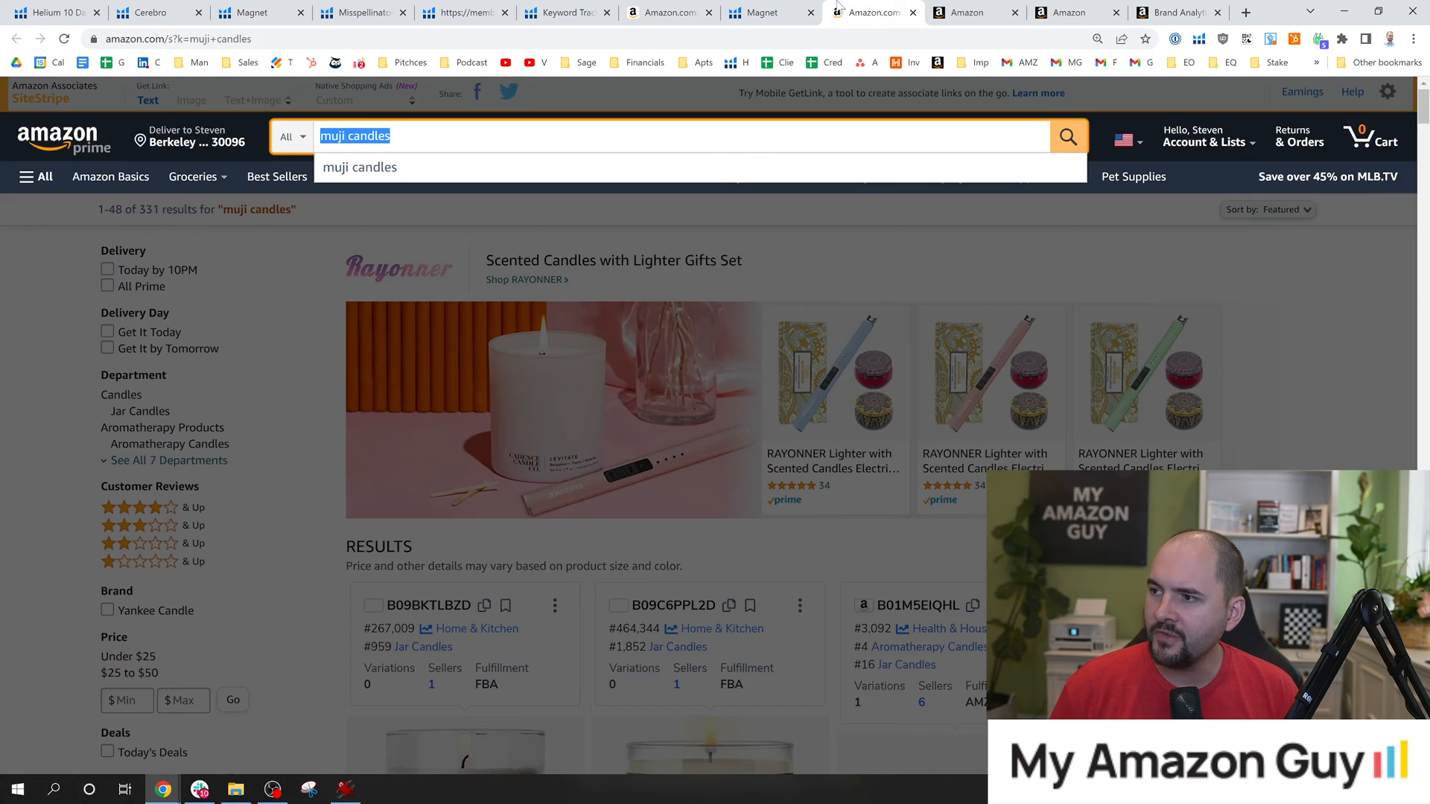
{"action": "left_click", "coordinate": [756, 13]}
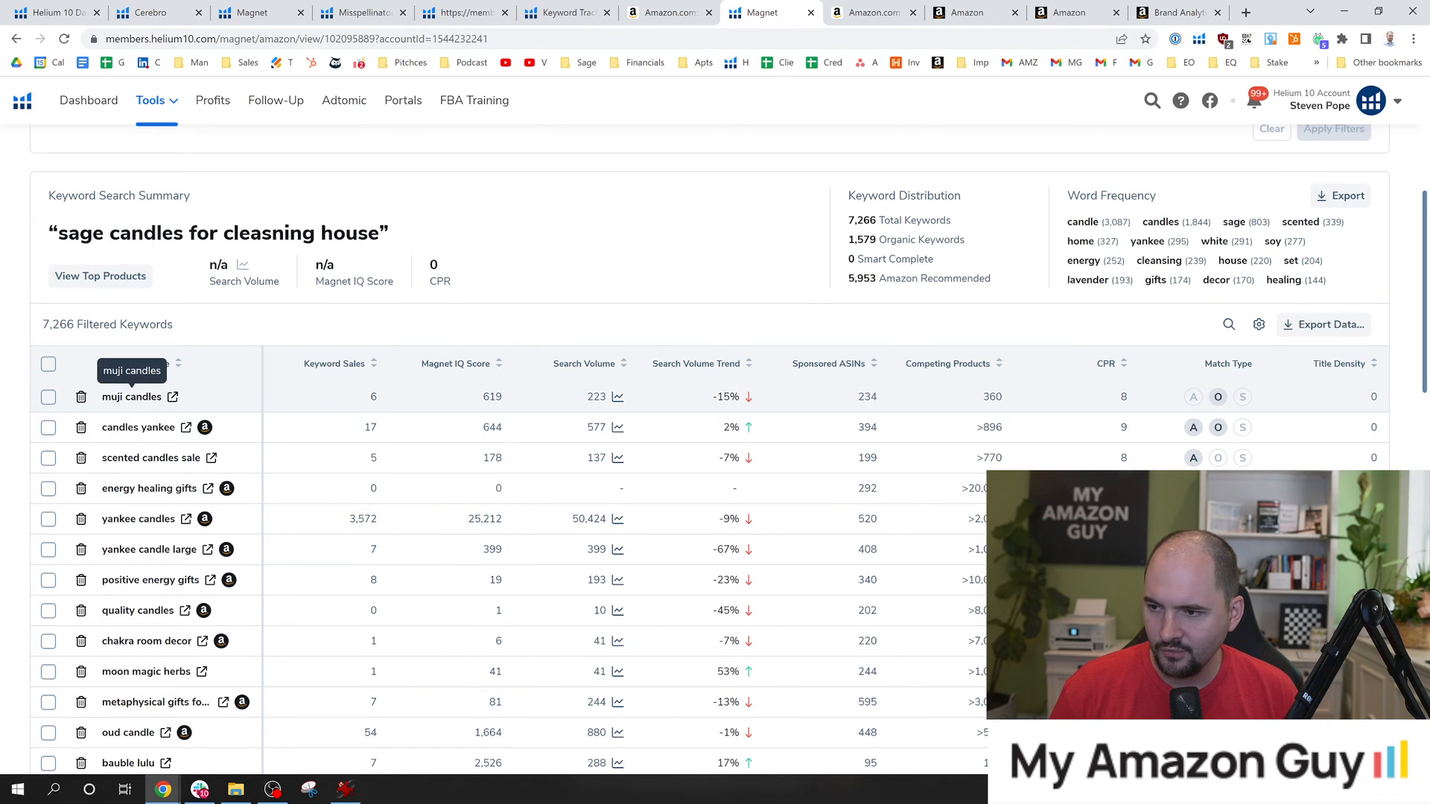
{"action": "double_click", "coordinate": [597, 397]}
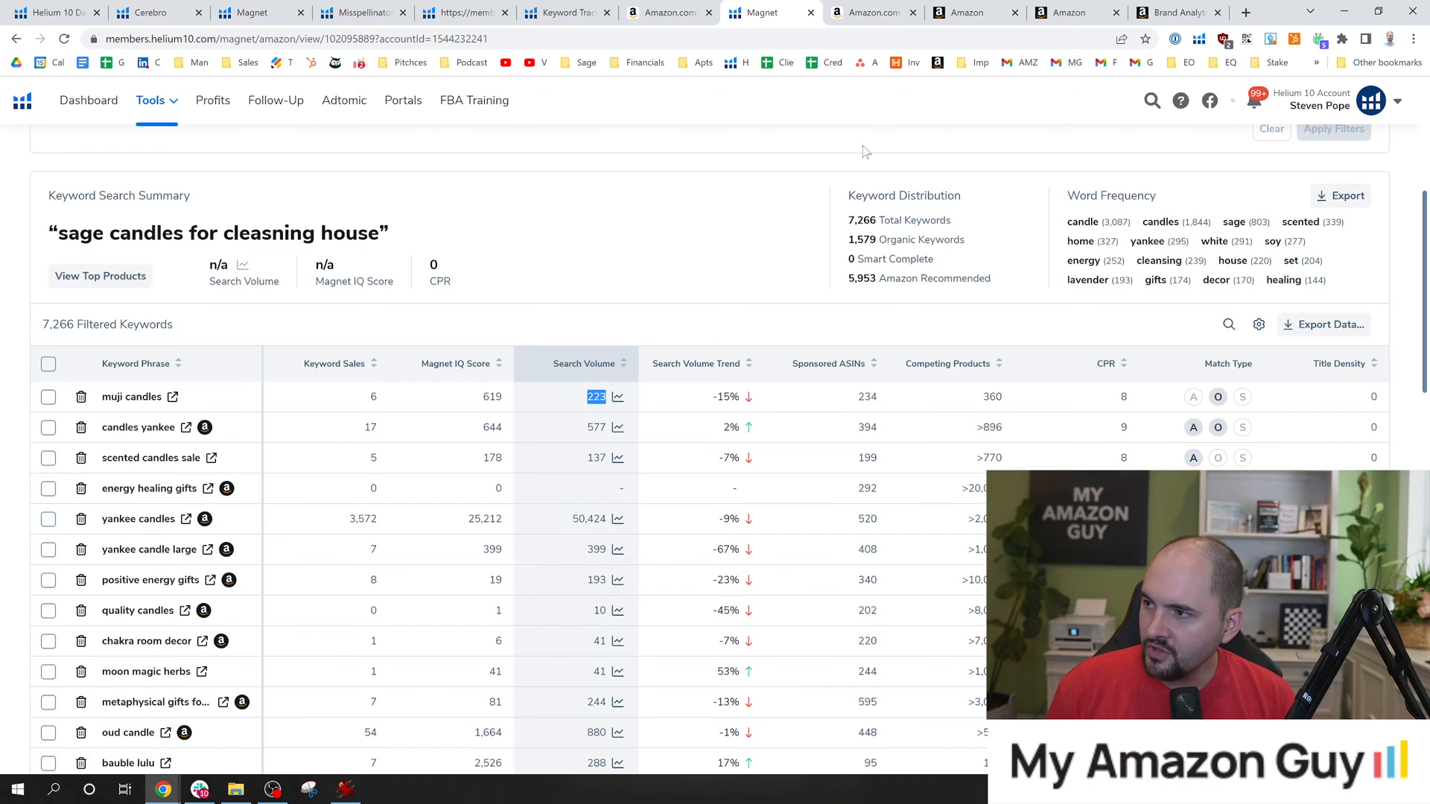
Go back to the Amazon results for muji candles and examine the products' sales ranks and prices.
{"action": "left_click", "coordinate": [891, 11]}
{"action": "left_click", "coordinate": [735, 370]}
{"action": "scroll", "coordinate": [736, 370], "scroll_direction": "down", "scroll_amount": 8}
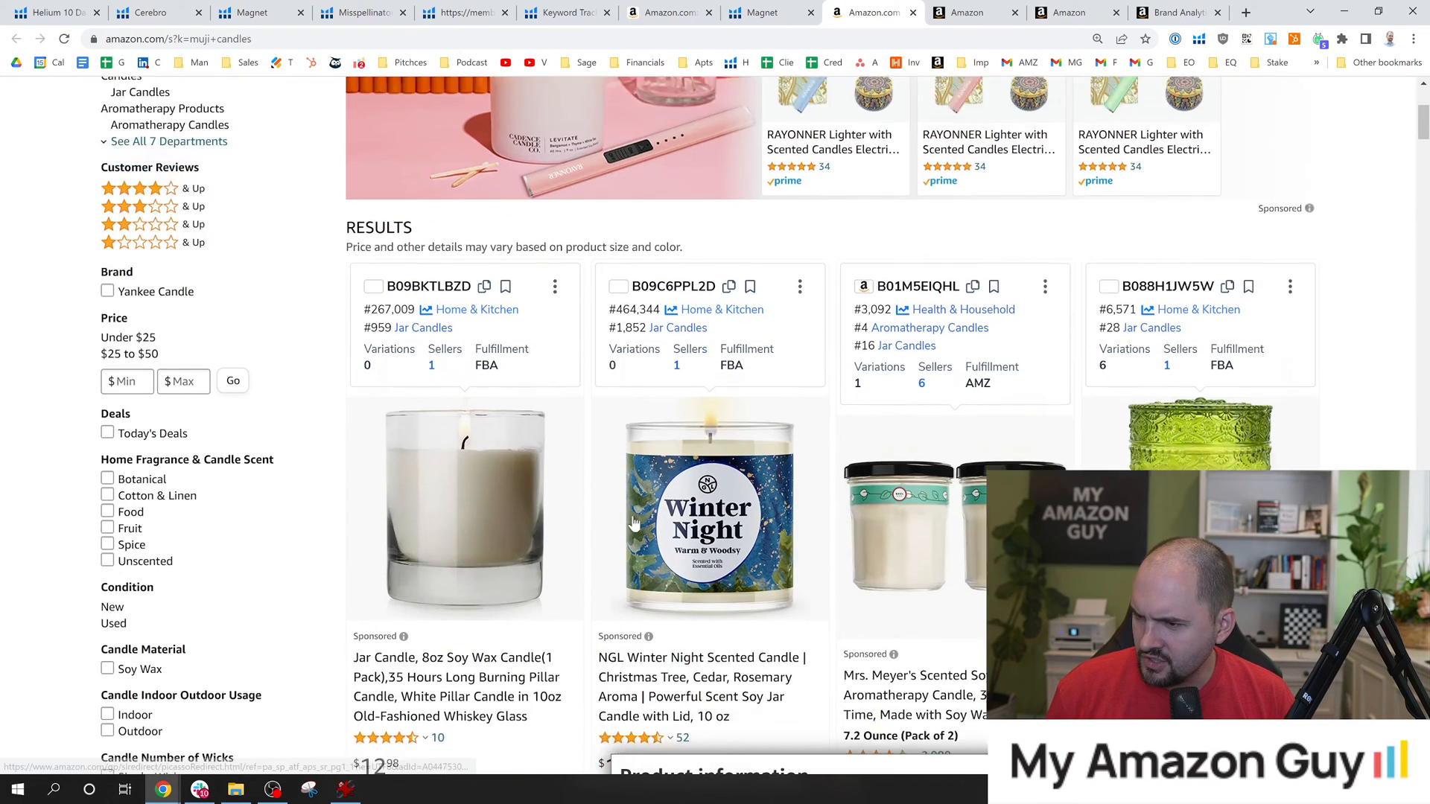
{"action": "scroll", "coordinate": [639, 533], "scroll_direction": "down", "scroll_amount": 7}
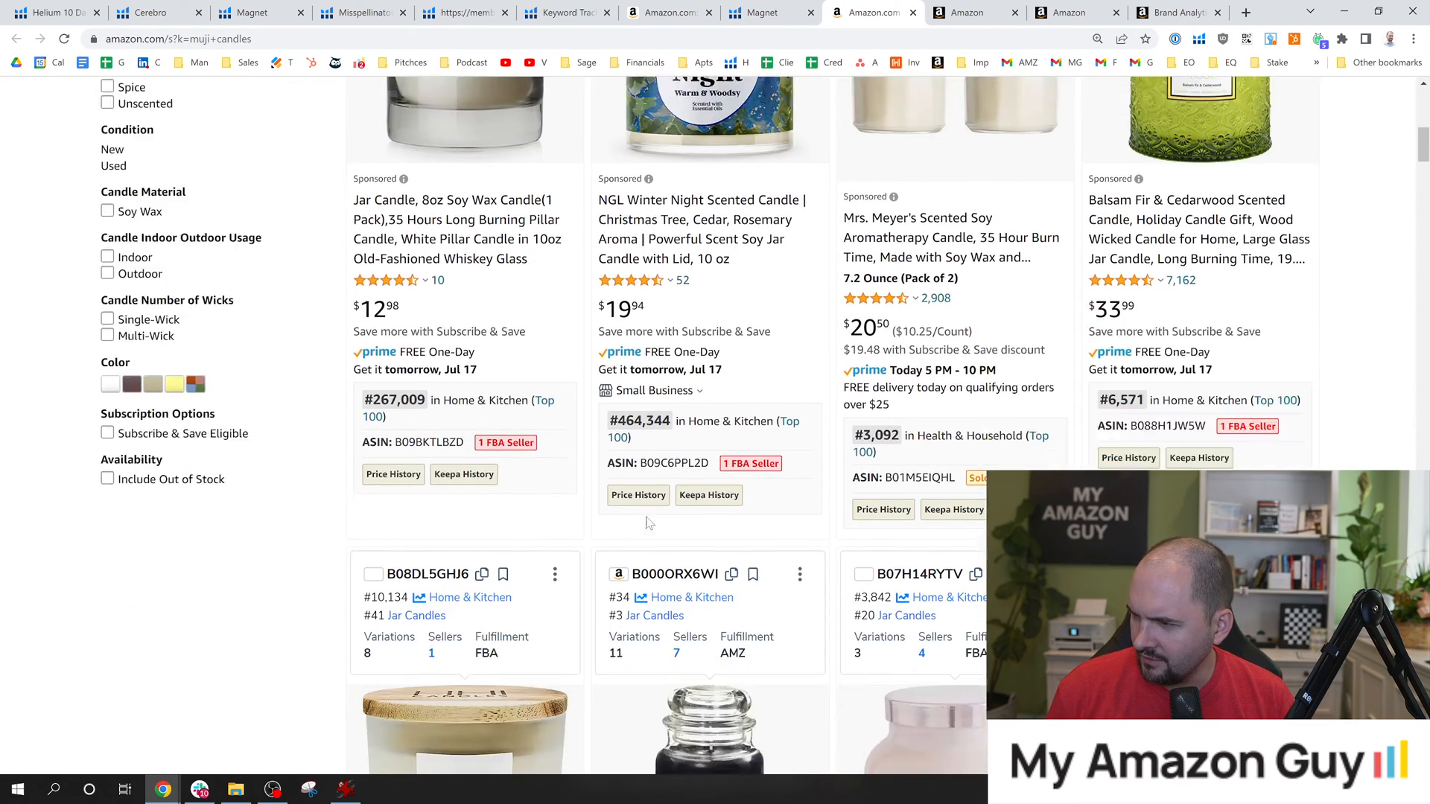
{"action": "scroll", "coordinate": [644, 528], "scroll_direction": "up", "scroll_amount": 15}
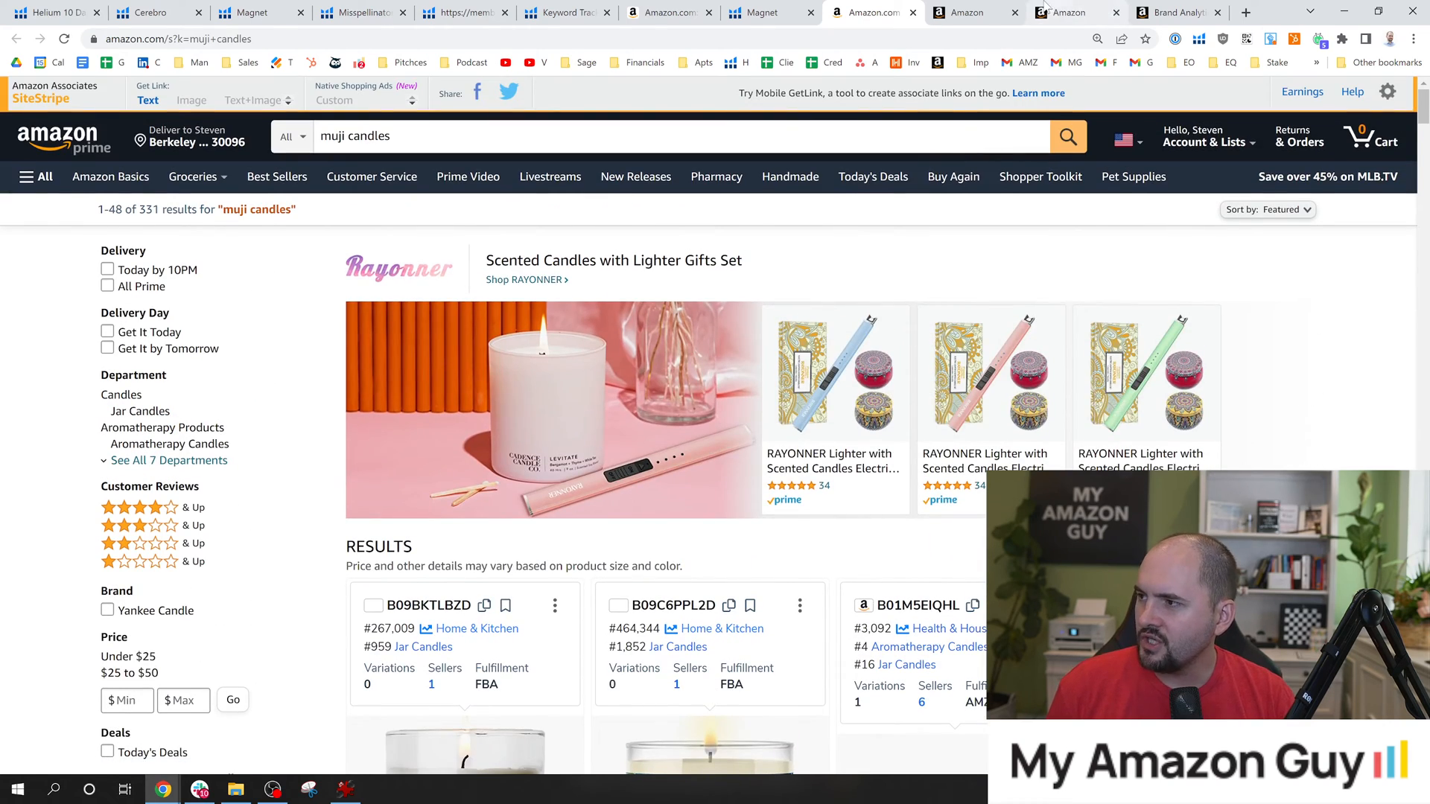
Open the B09C2L41QN listing for editing from Manage Inventory and review its product details, description and bullet points.
{"action": "left_click", "coordinate": [968, 13]}
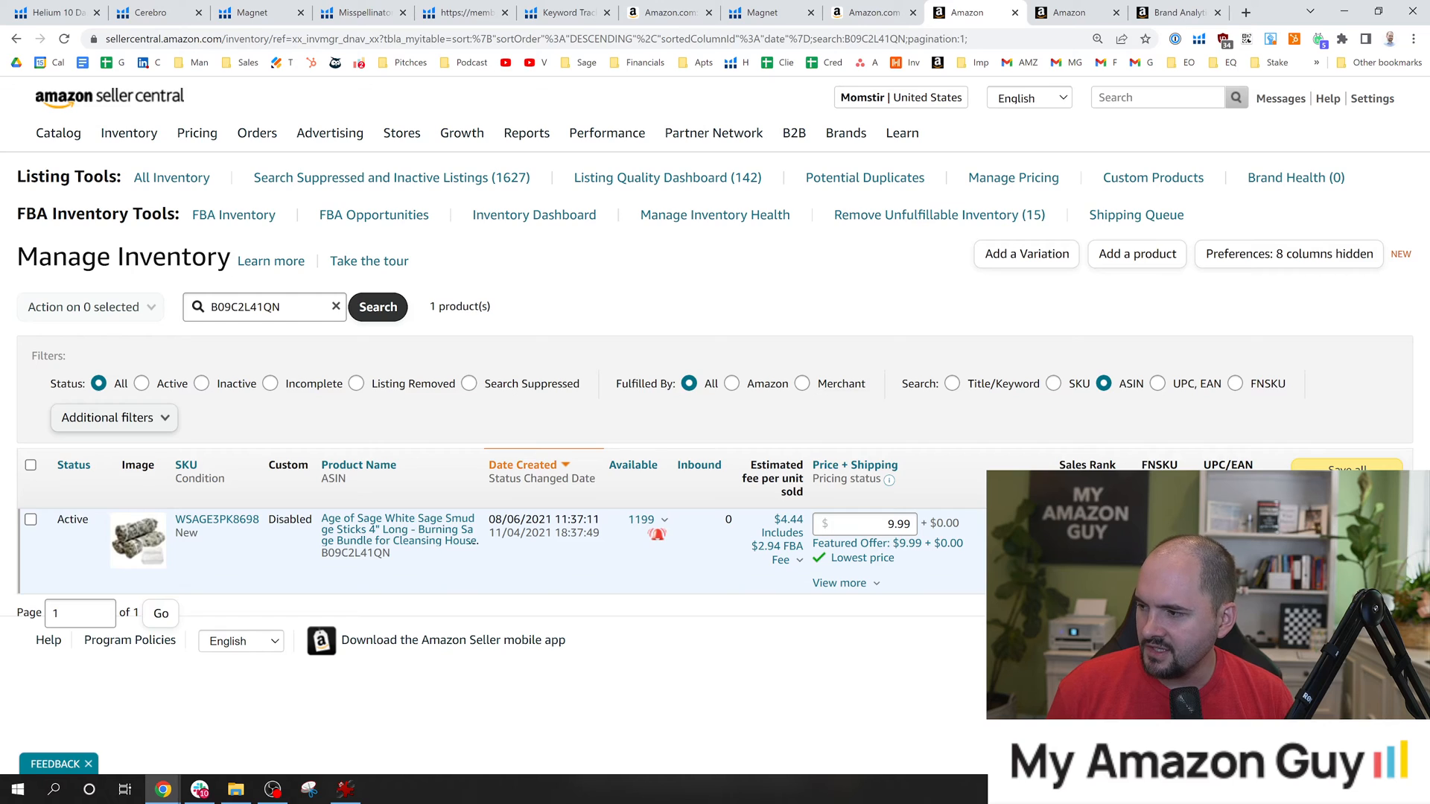
{"action": "left_click", "coordinate": [1337, 521]}
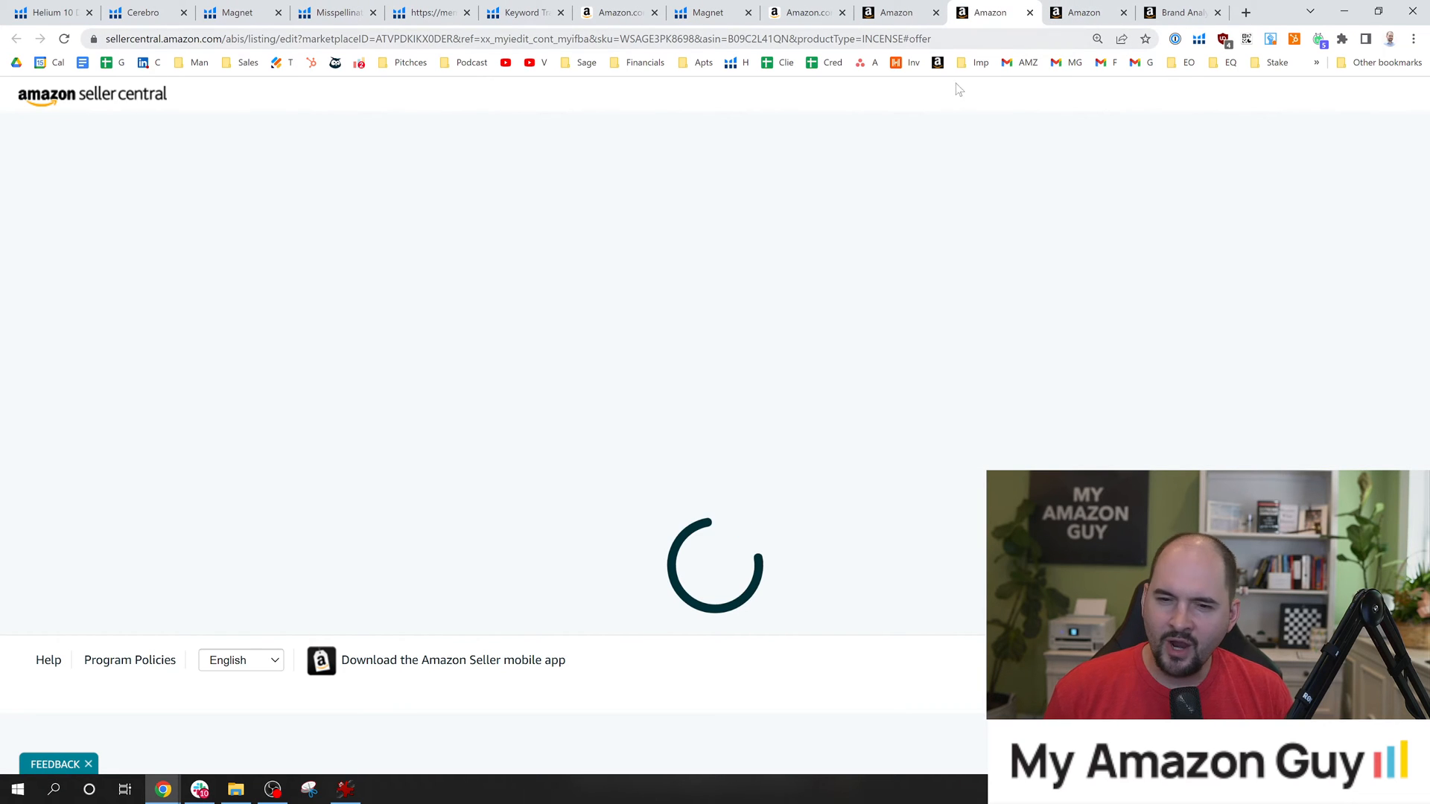
{"action": "scroll", "coordinate": [701, 364], "scroll_direction": "down", "scroll_amount": 3}
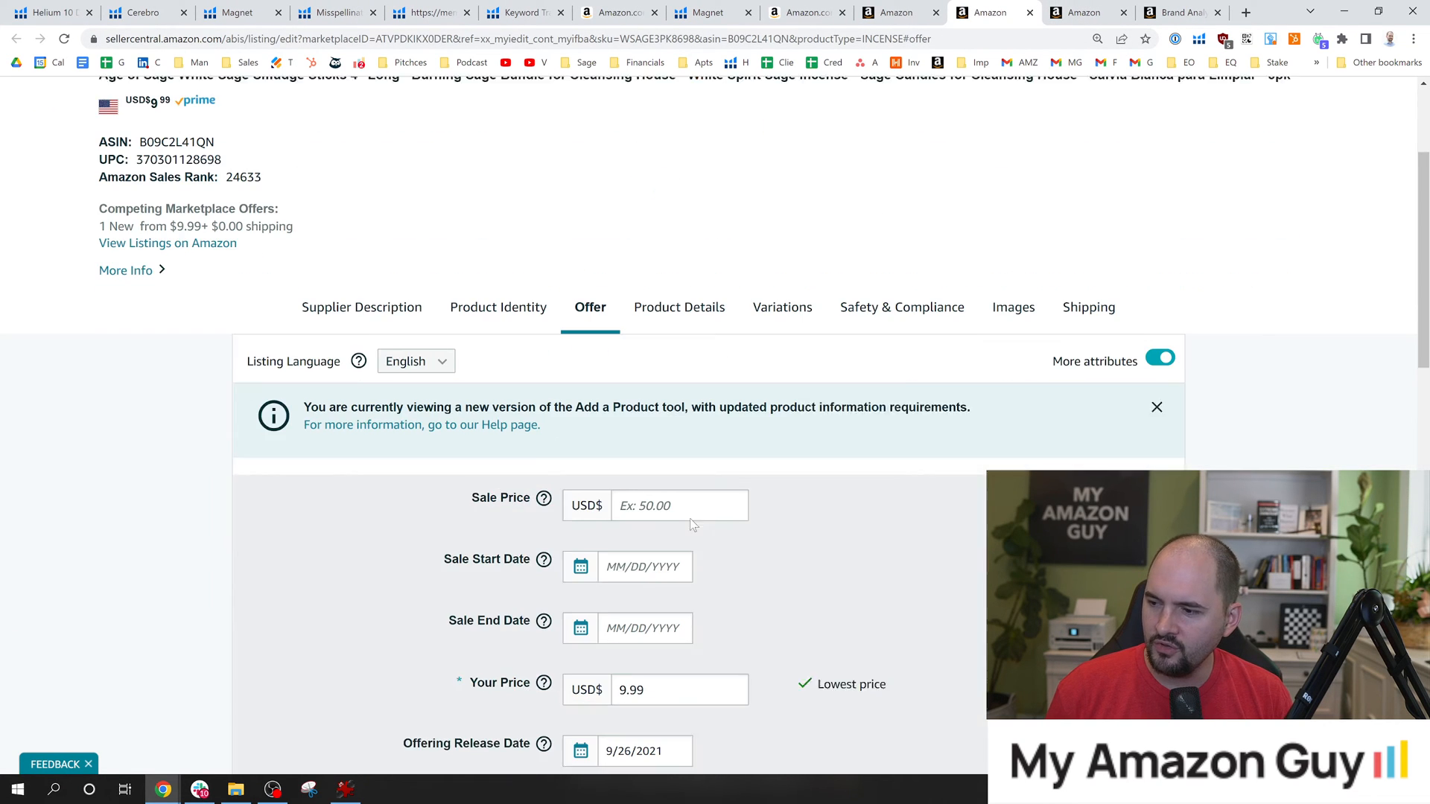
{"action": "left_click", "coordinate": [702, 289]}
{"action": "scroll", "coordinate": [701, 335], "scroll_direction": "down", "scroll_amount": 5}
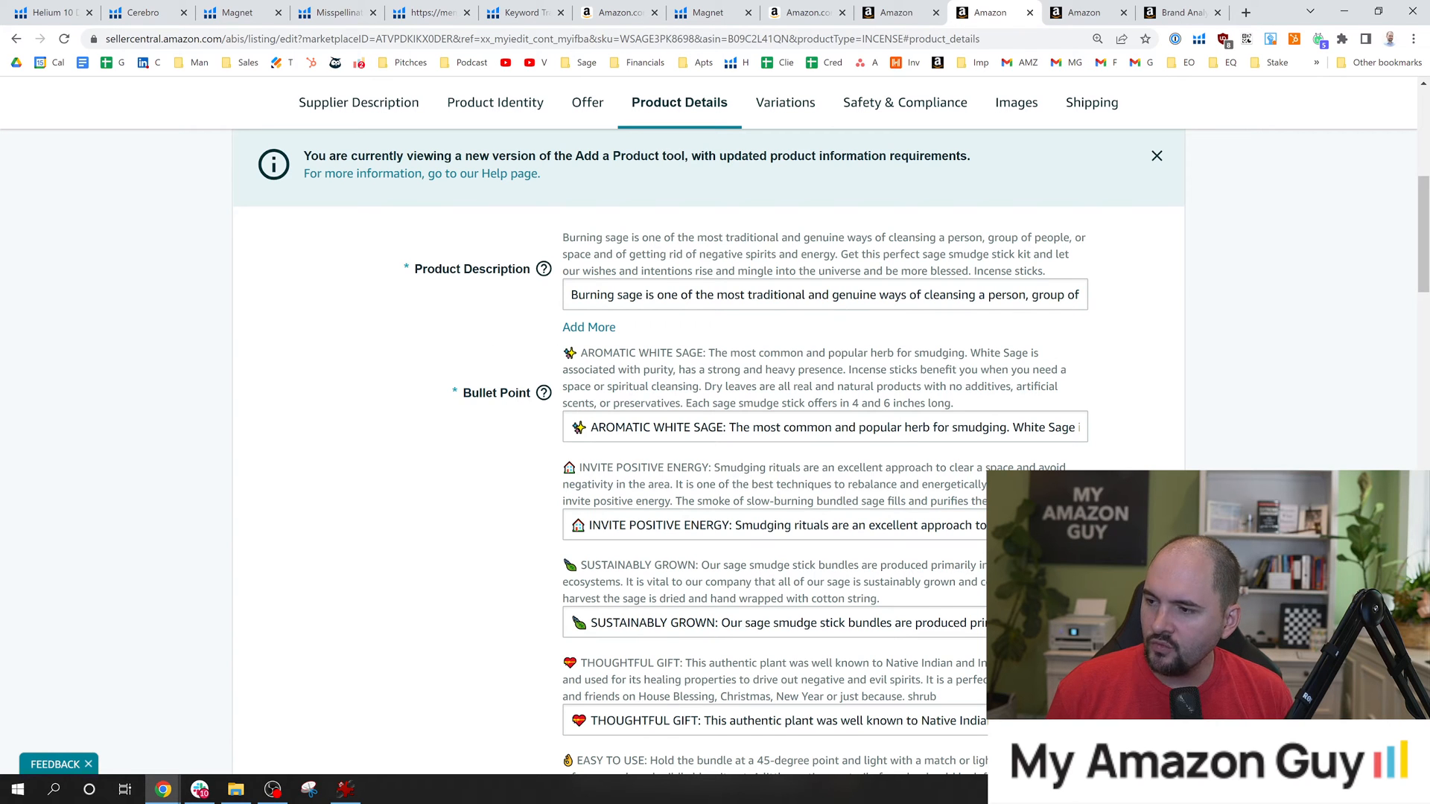
{"action": "left_click_drag", "start_coordinate": [1424, 211], "coordinate": [1414, 121]}
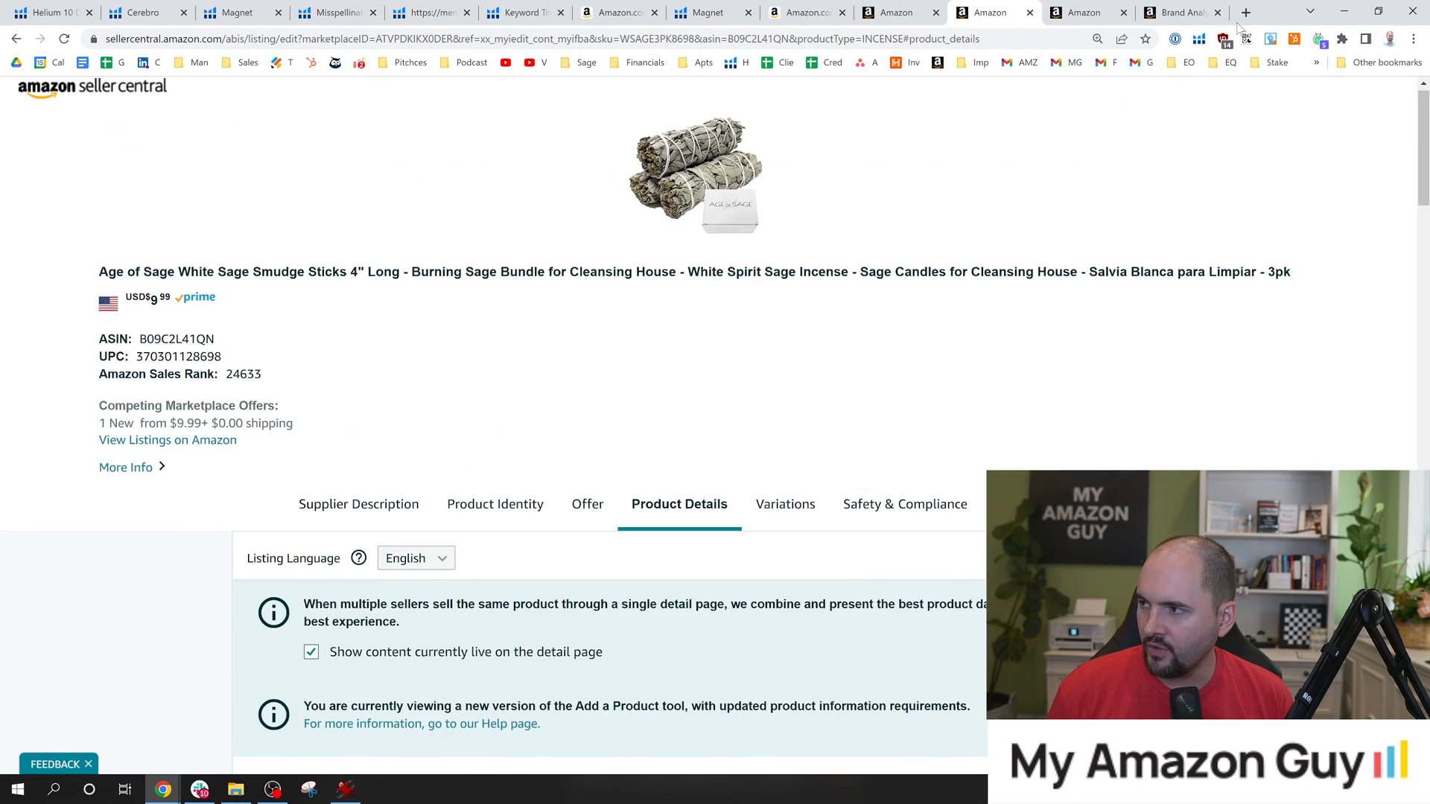
Search Google for "muji definition" in a new browser tab.
{"action": "left_click", "coordinate": [1245, 12]}
{"action": "type", "text": "mufi"}
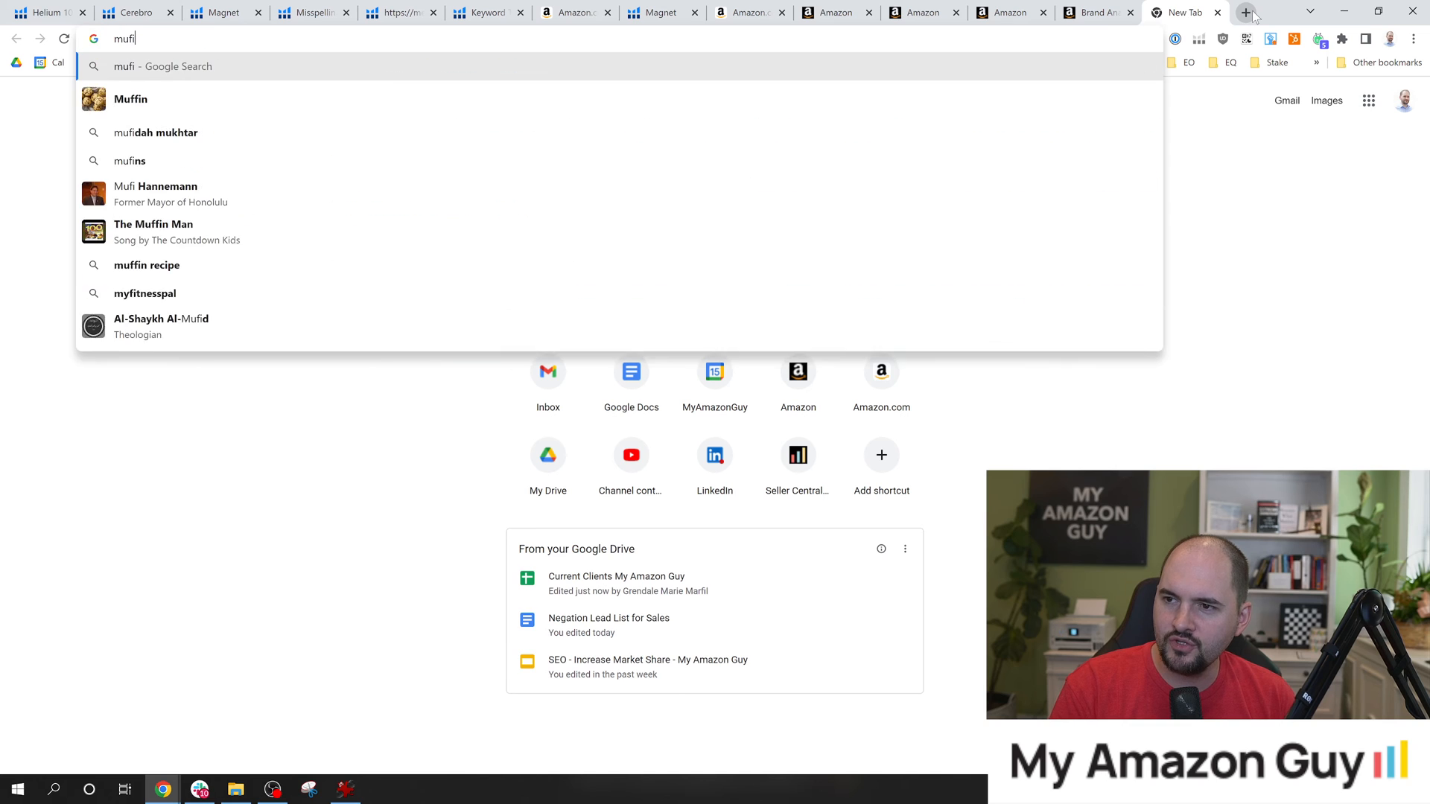
{"action": "key", "text": "BackSpace"}
{"action": "key", "text": "BackSpace"}
{"action": "type", "text": "ji definition"}
{"action": "key", "text": "Return"}
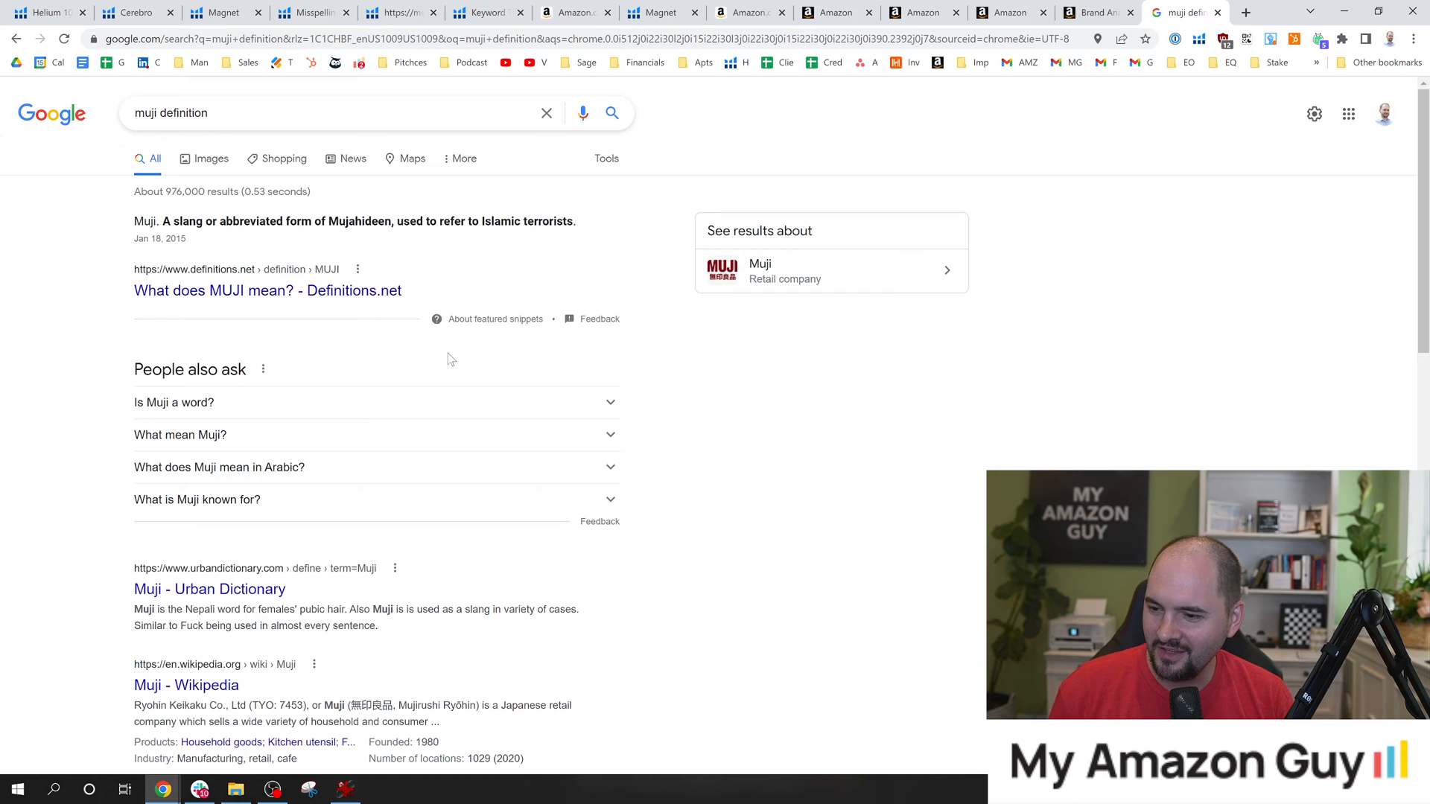
Close the Google results, return to the Magnet suggestions and highlight the candles yankee keyword phrase.
{"action": "key", "text": "ctrl+w"}
{"action": "key", "text": "ctrl+t"}
{"action": "left_click", "coordinate": [1091, 12]}
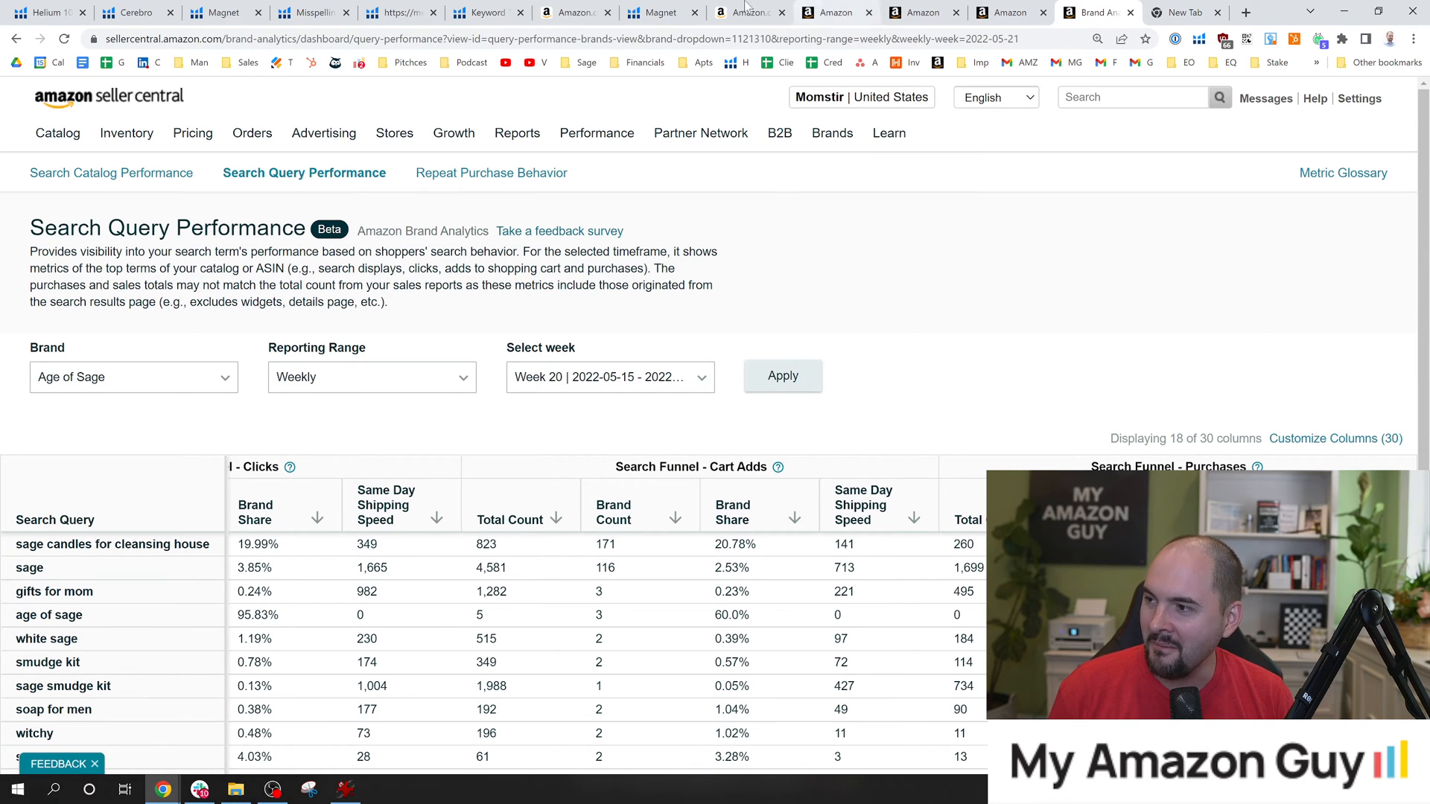
{"action": "left_click", "coordinate": [669, 10]}
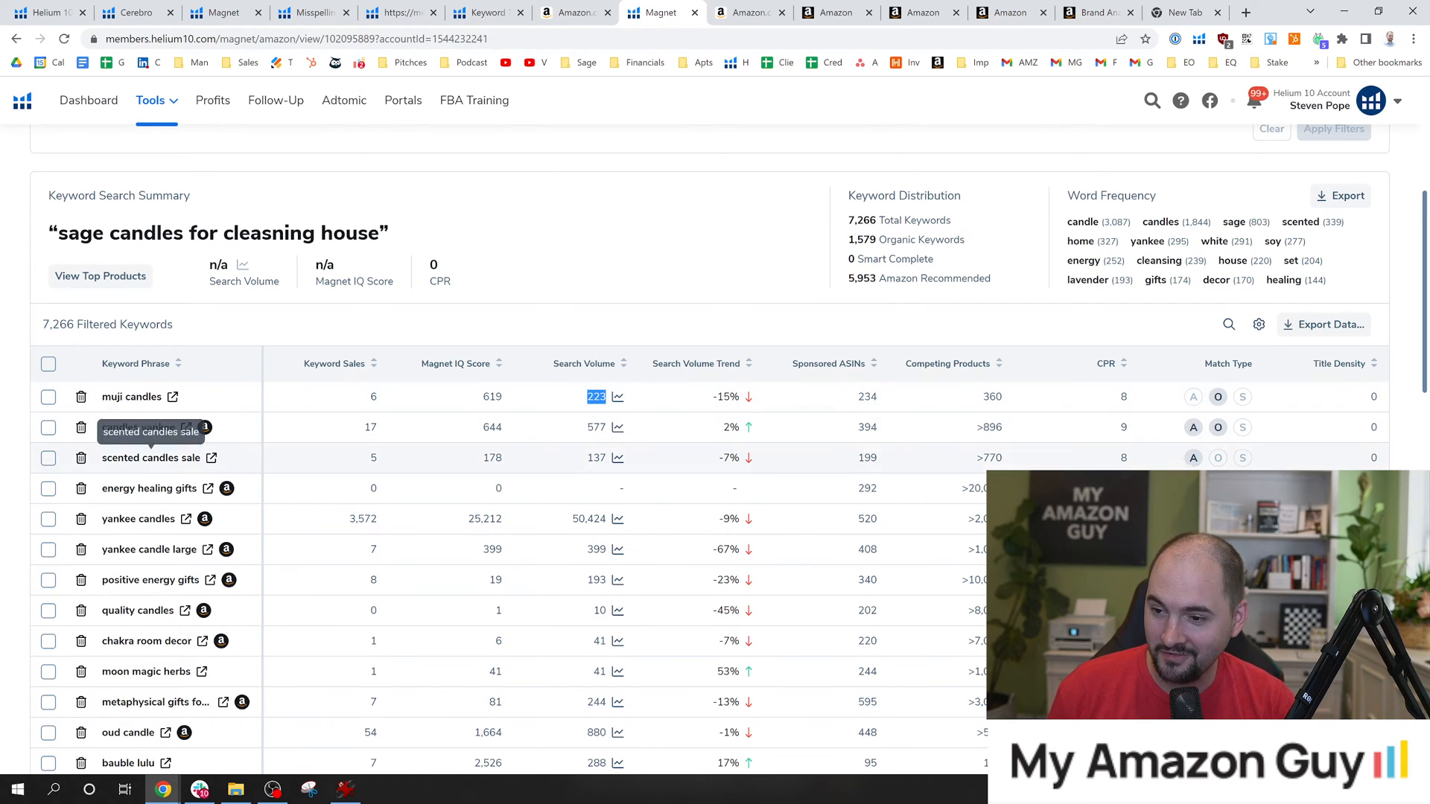
{"action": "left_click", "coordinate": [151, 460]}
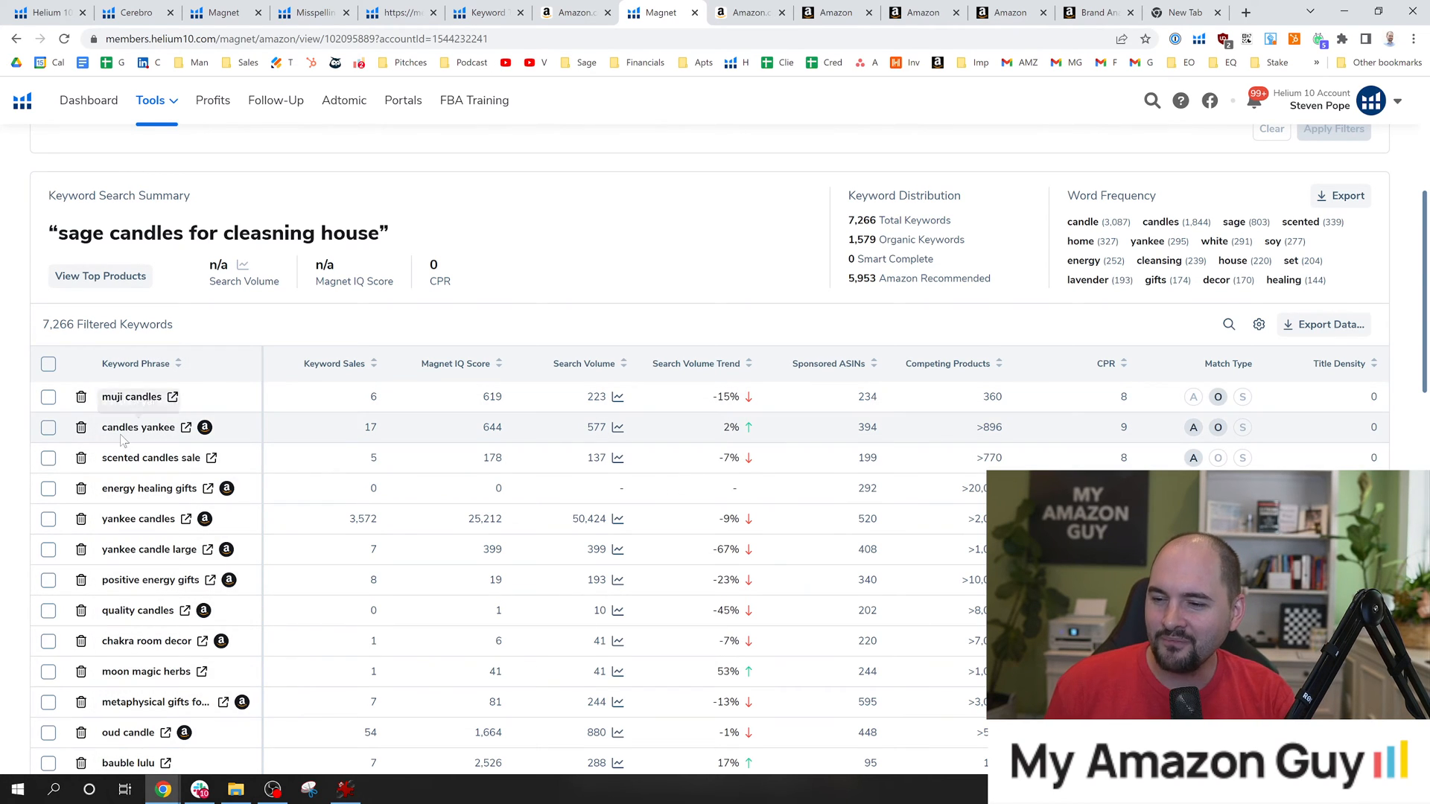
{"action": "left_click_drag", "start_coordinate": [105, 433], "coordinate": [172, 434]}
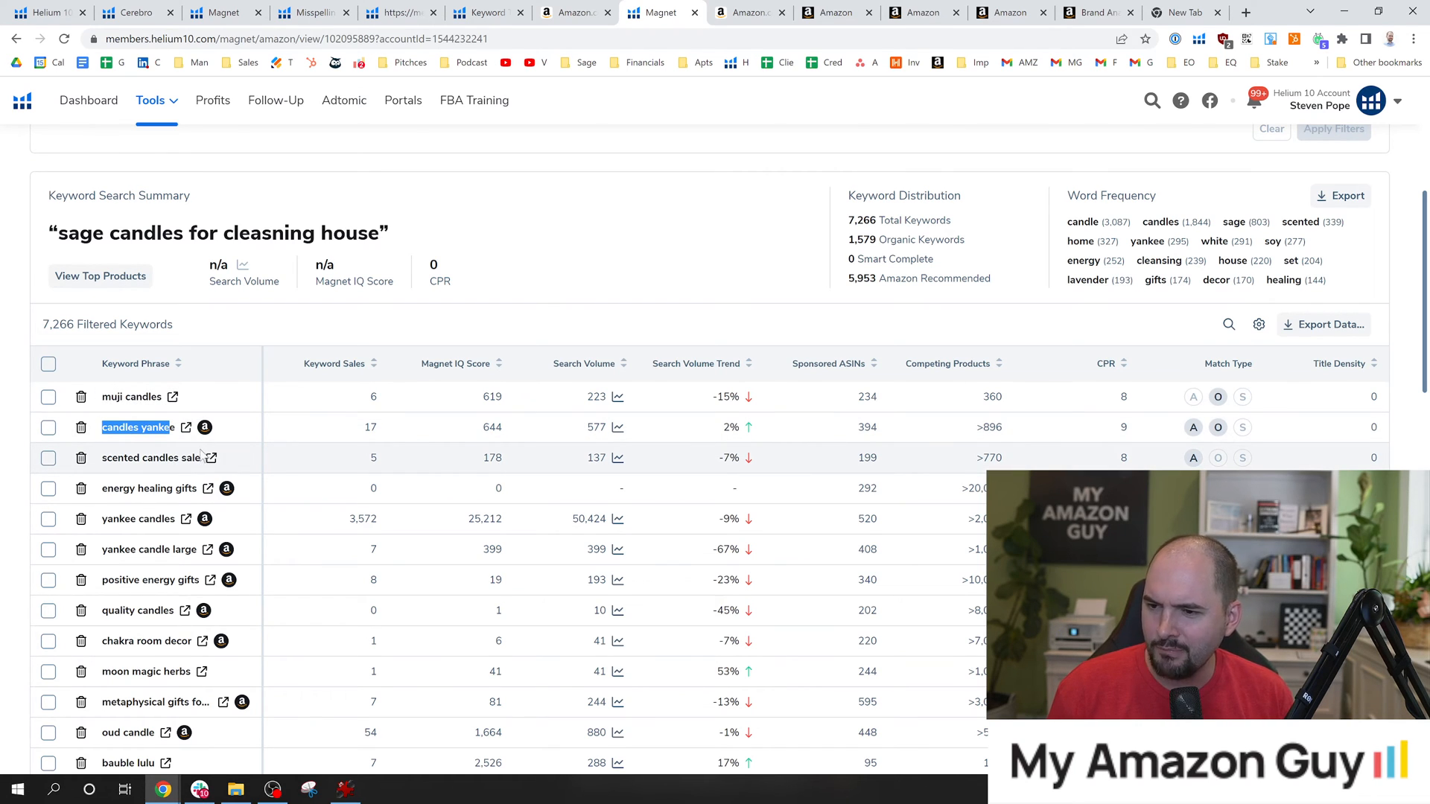
{"action": "left_click_drag", "start_coordinate": [177, 430], "coordinate": [102, 429]}
{"action": "key", "text": "ctrl+c"}
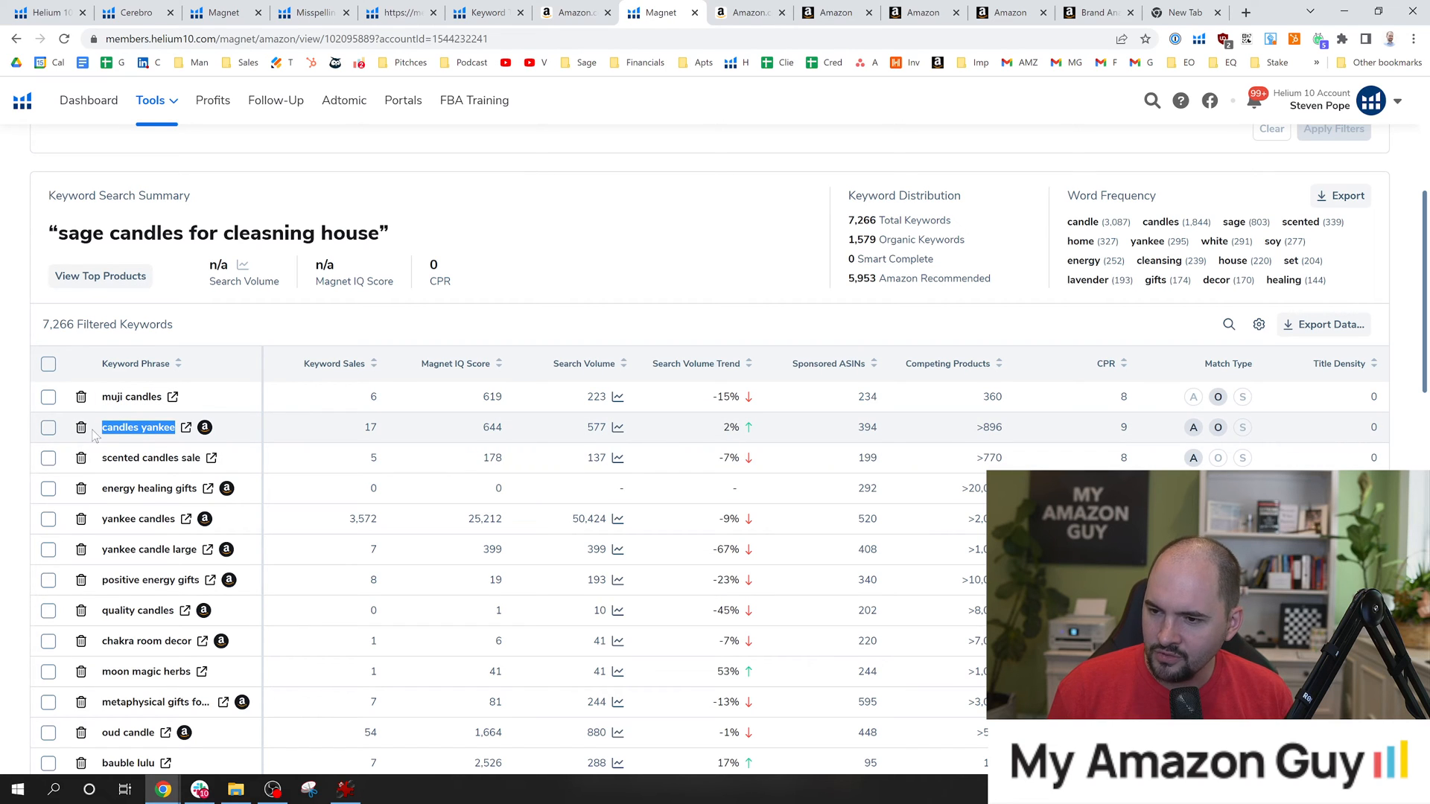
Open the Amazon results for candles yankee from the Magnet suggestions and find that phrase within the results page.
{"action": "mouse_move", "coordinate": [439, 348]}
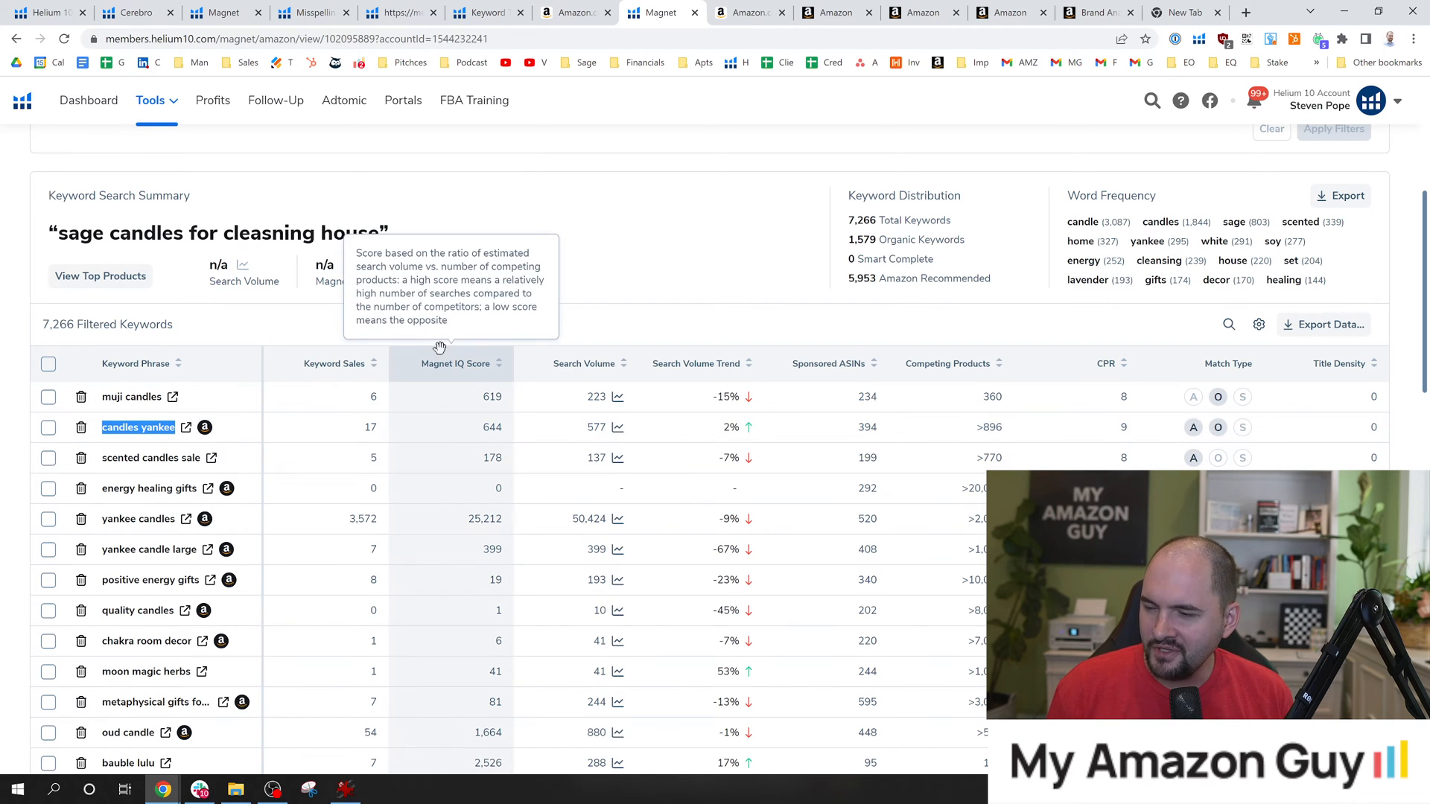
{"action": "left_click", "coordinate": [186, 427]}
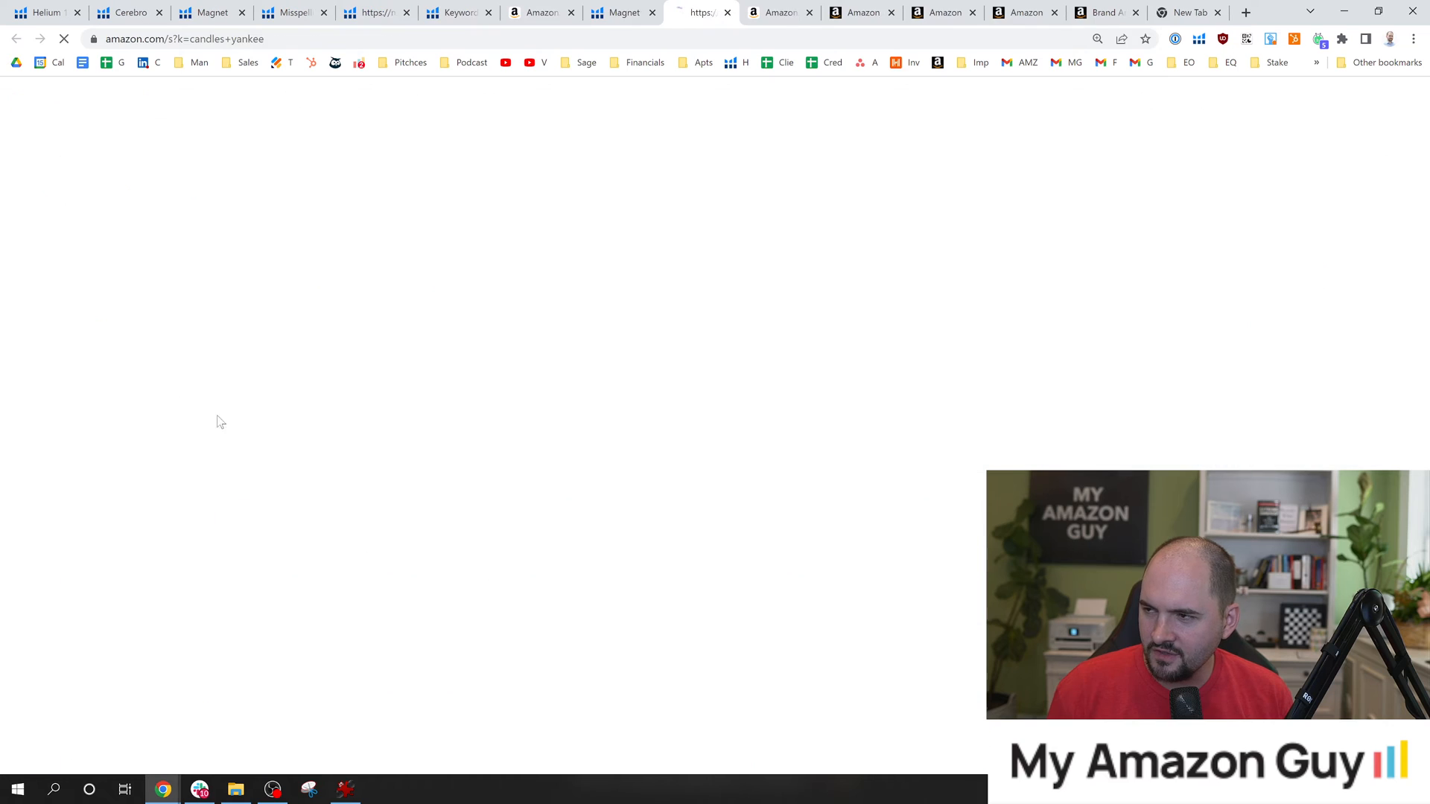
{"action": "key", "text": "ctrl+f"}
{"action": "key", "text": "ctrl+v"}
{"action": "key", "text": "Return"}
{"action": "key", "text": "Return"}
{"action": "key", "text": "Return"}
{"action": "scroll", "coordinate": [745, 504], "scroll_direction": "down", "scroll_amount": 2}
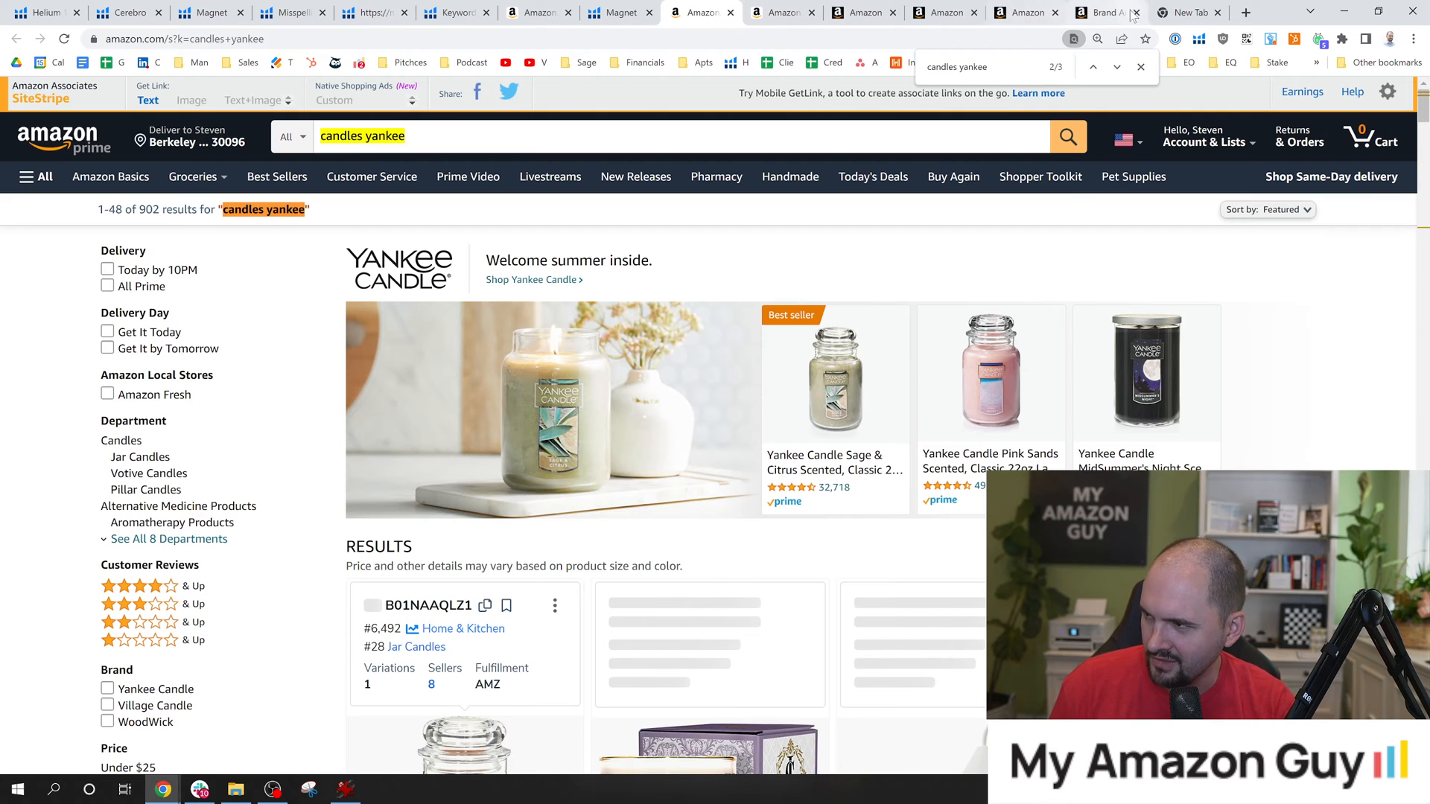
Return to the B09C2L41QN listing's product details and insert candles yankee after kit in the Generic Keyword text.
{"action": "left_click", "coordinate": [864, 13]}
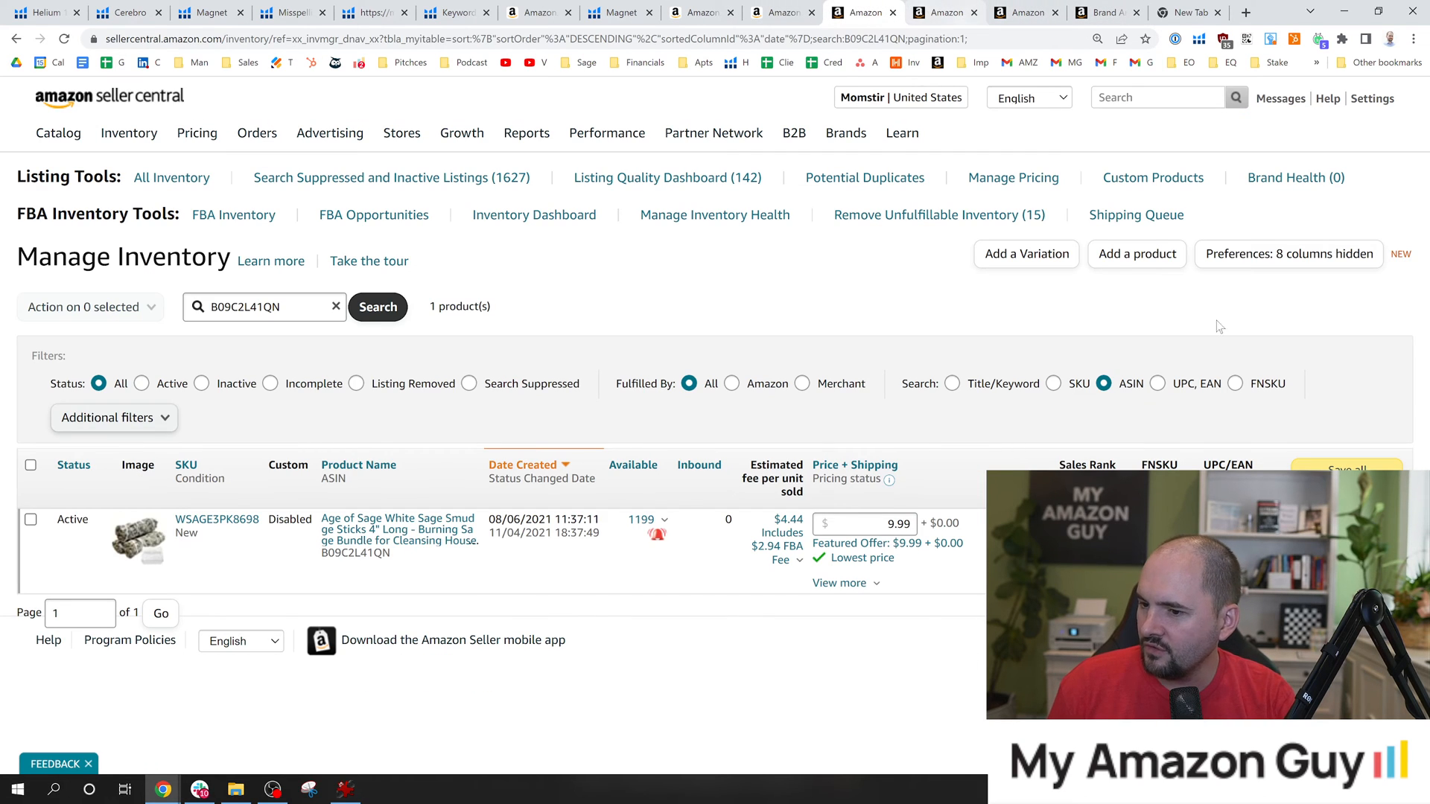
{"action": "key", "text": "ctrl+Tab"}
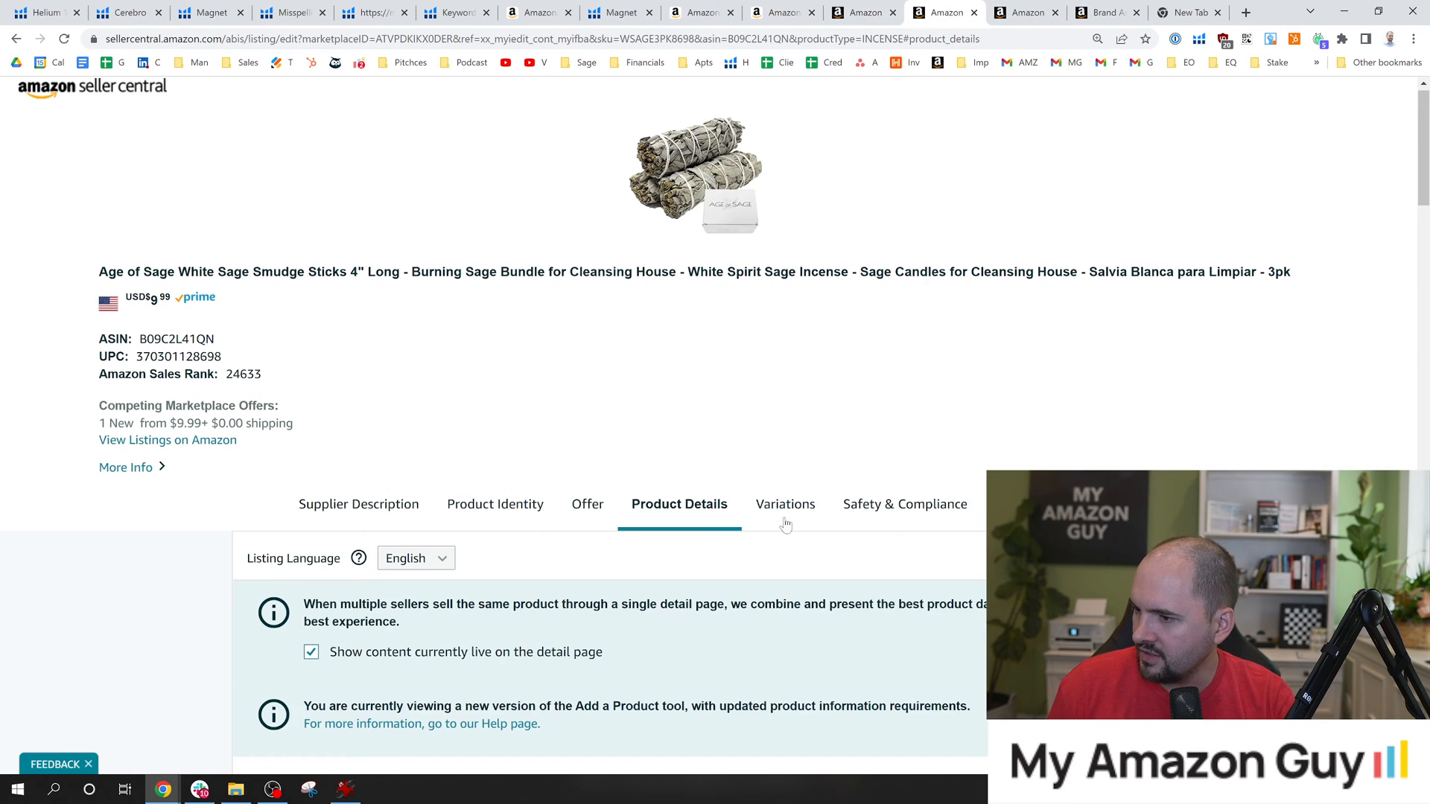
{"action": "scroll", "coordinate": [786, 525], "scroll_direction": "down", "scroll_amount": 15}
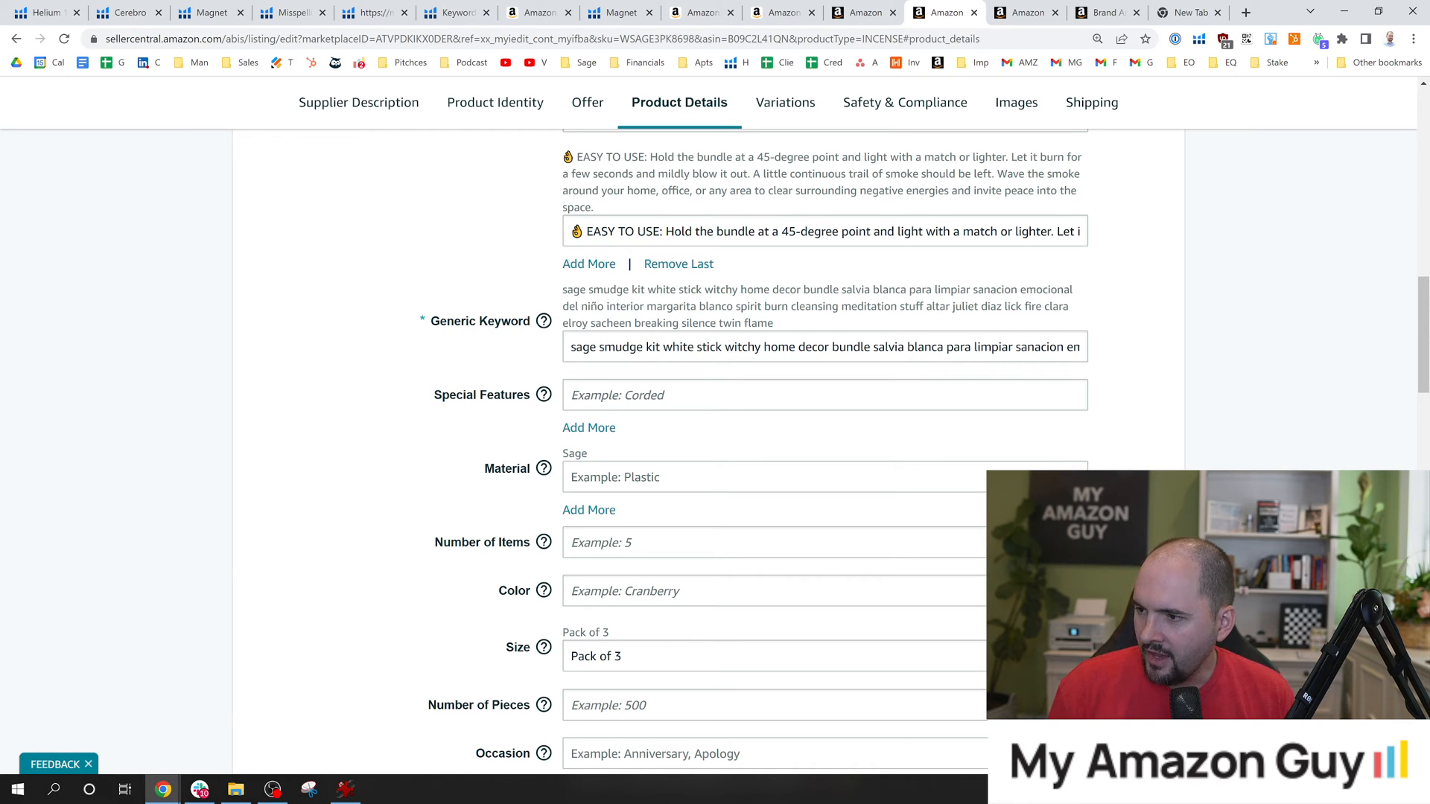
{"action": "left_click", "coordinate": [662, 347]}
{"action": "key", "text": "ctrl+v"}
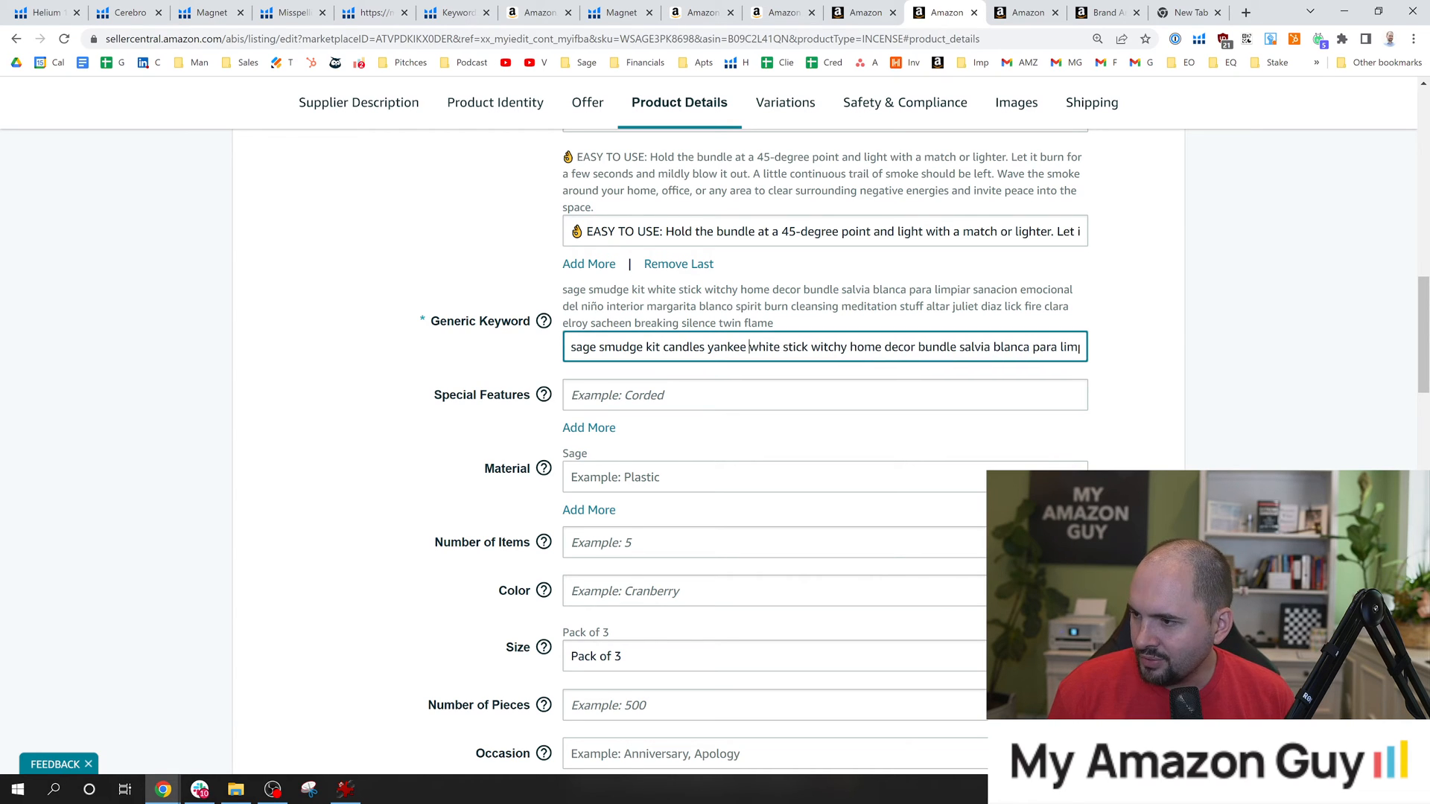
{"action": "left_click", "coordinate": [800, 300]}
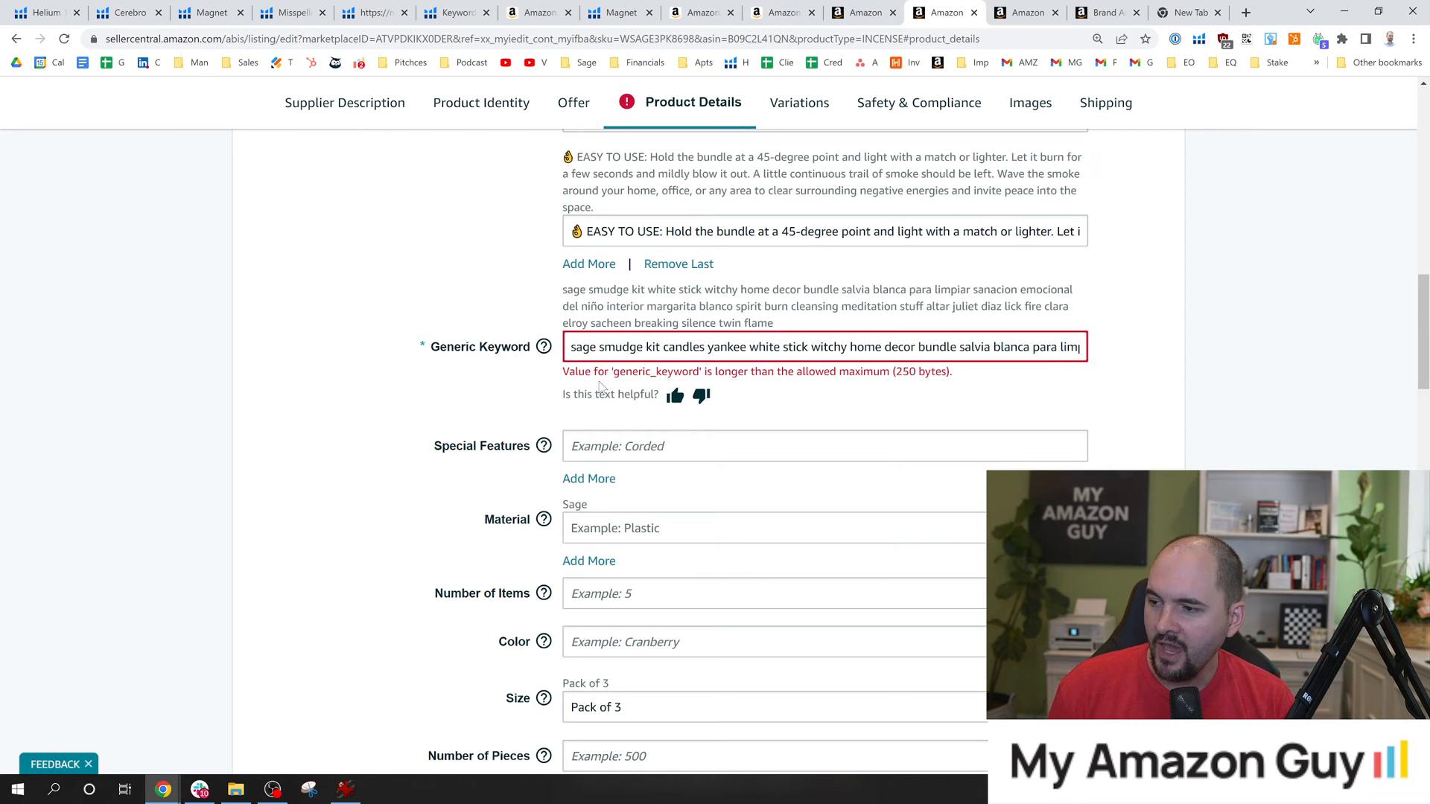
Examine the validation message under Generic Keyword and review the end of the keyword text.
{"action": "double_click", "coordinate": [576, 372]}
{"action": "left_click_drag", "start_coordinate": [590, 371], "coordinate": [711, 399]}
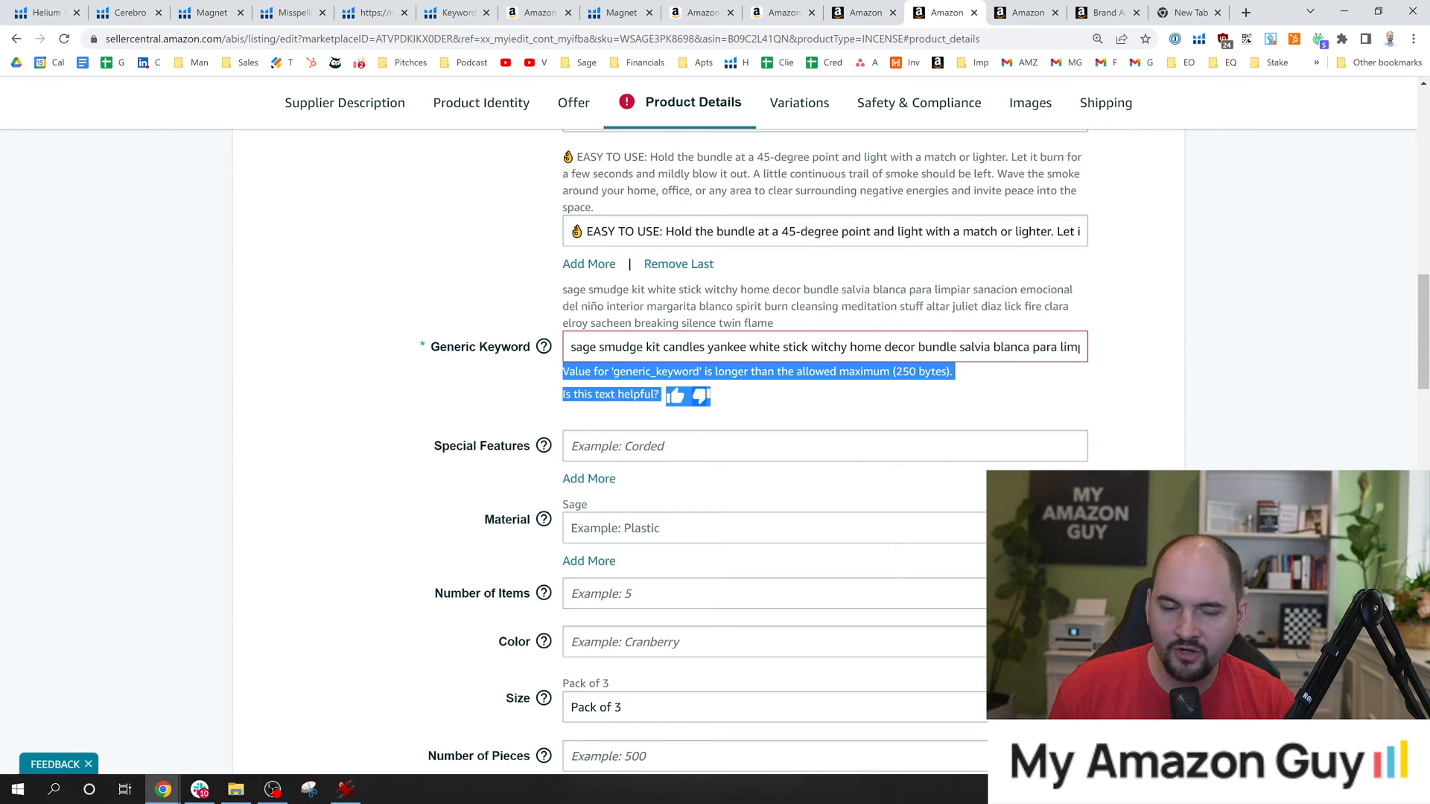
{"action": "left_click", "coordinate": [977, 386]}
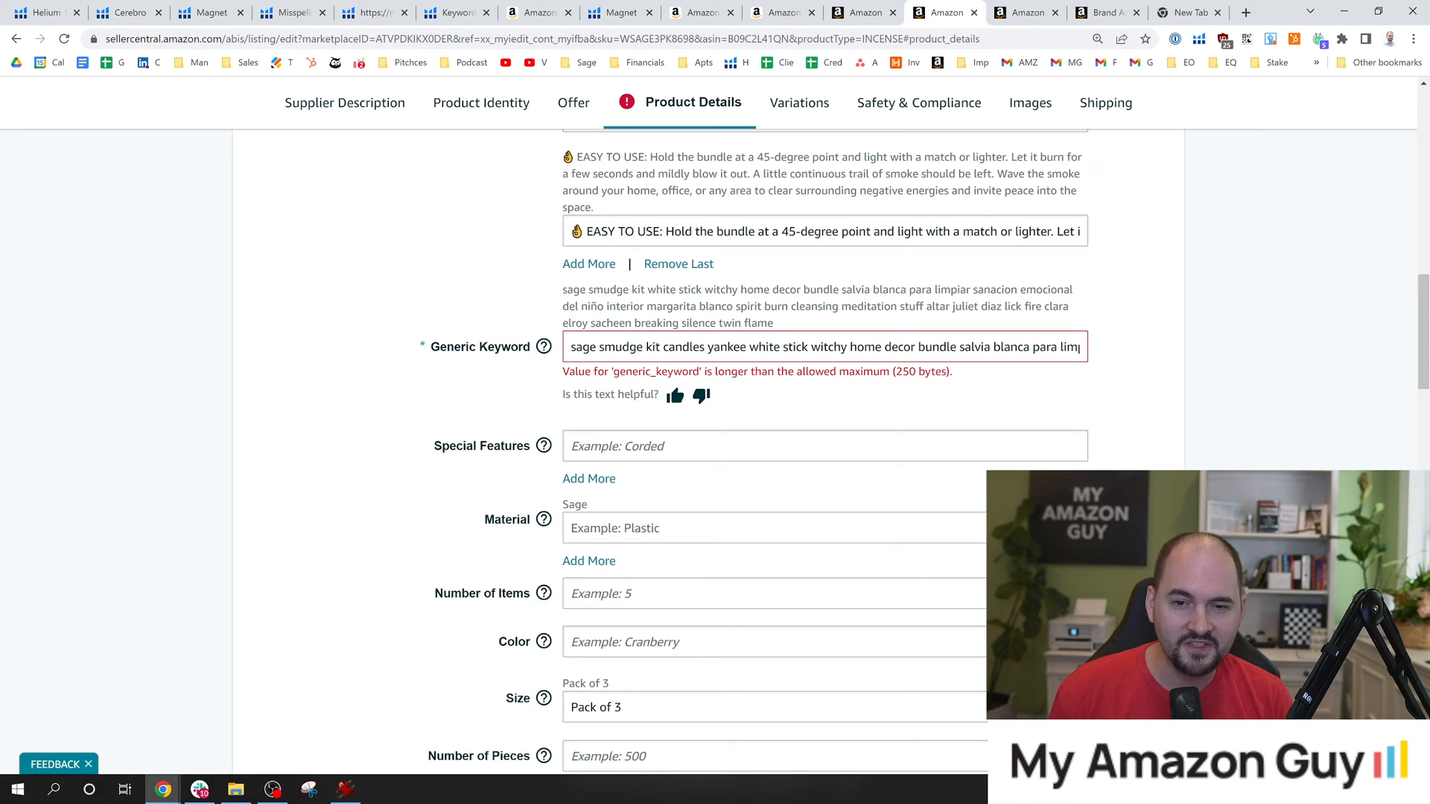
{"action": "left_click_drag", "start_coordinate": [975, 347], "coordinate": [1142, 364]}
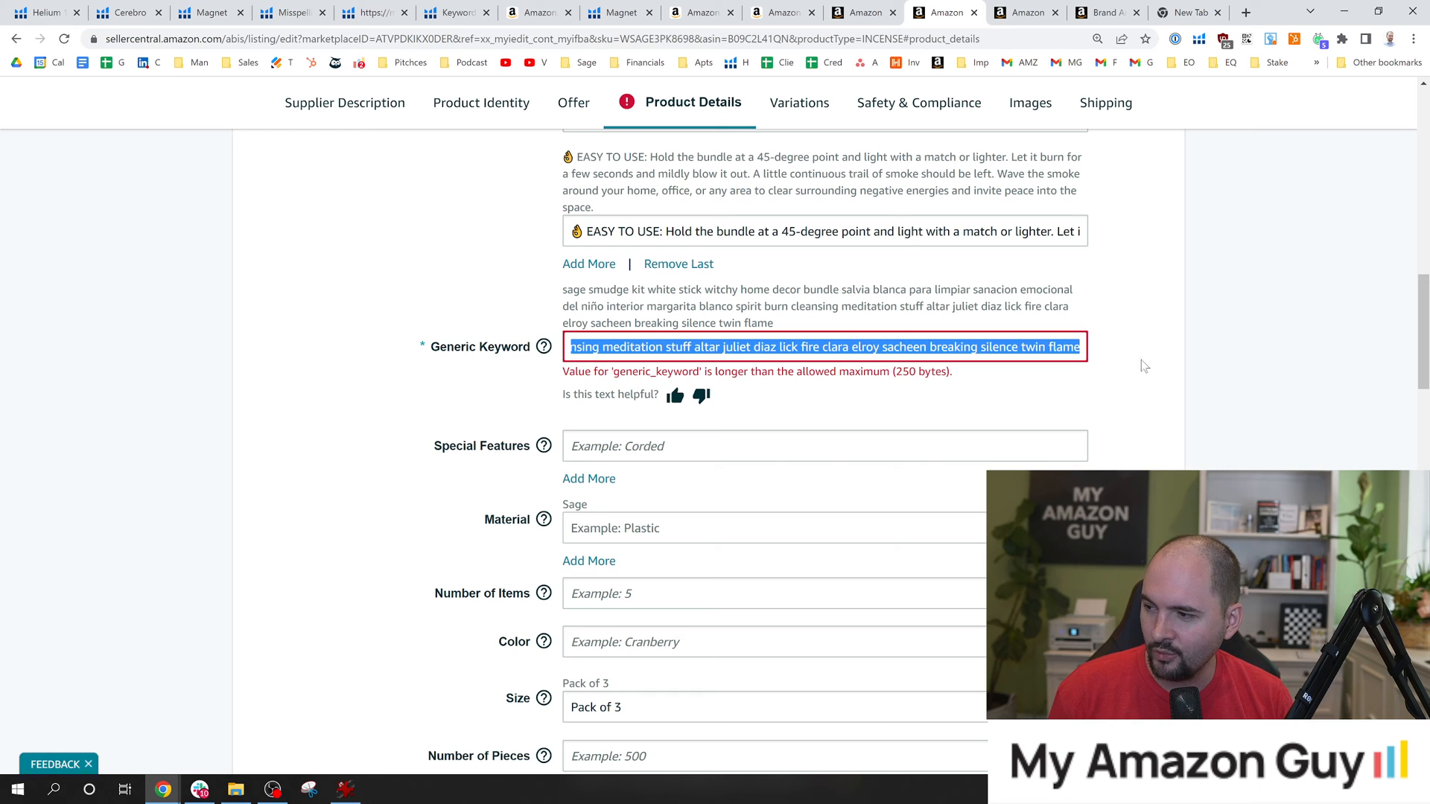
{"action": "left_click", "coordinate": [1074, 347]}
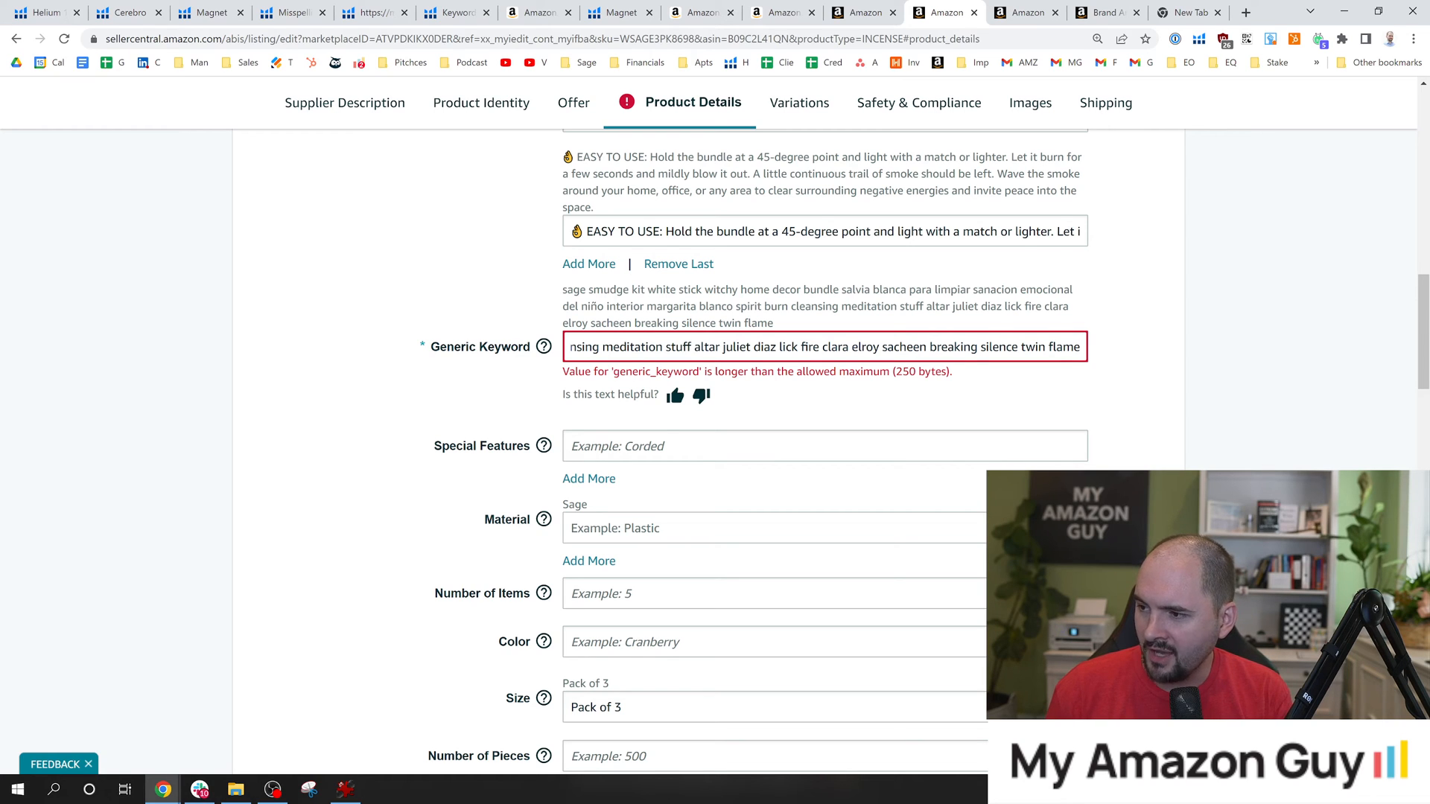
Shorten the Generic Keyword text by removing the words juliet and witchy.
{"action": "double_click", "coordinate": [734, 347]}
{"action": "key", "text": "BackSpace"}
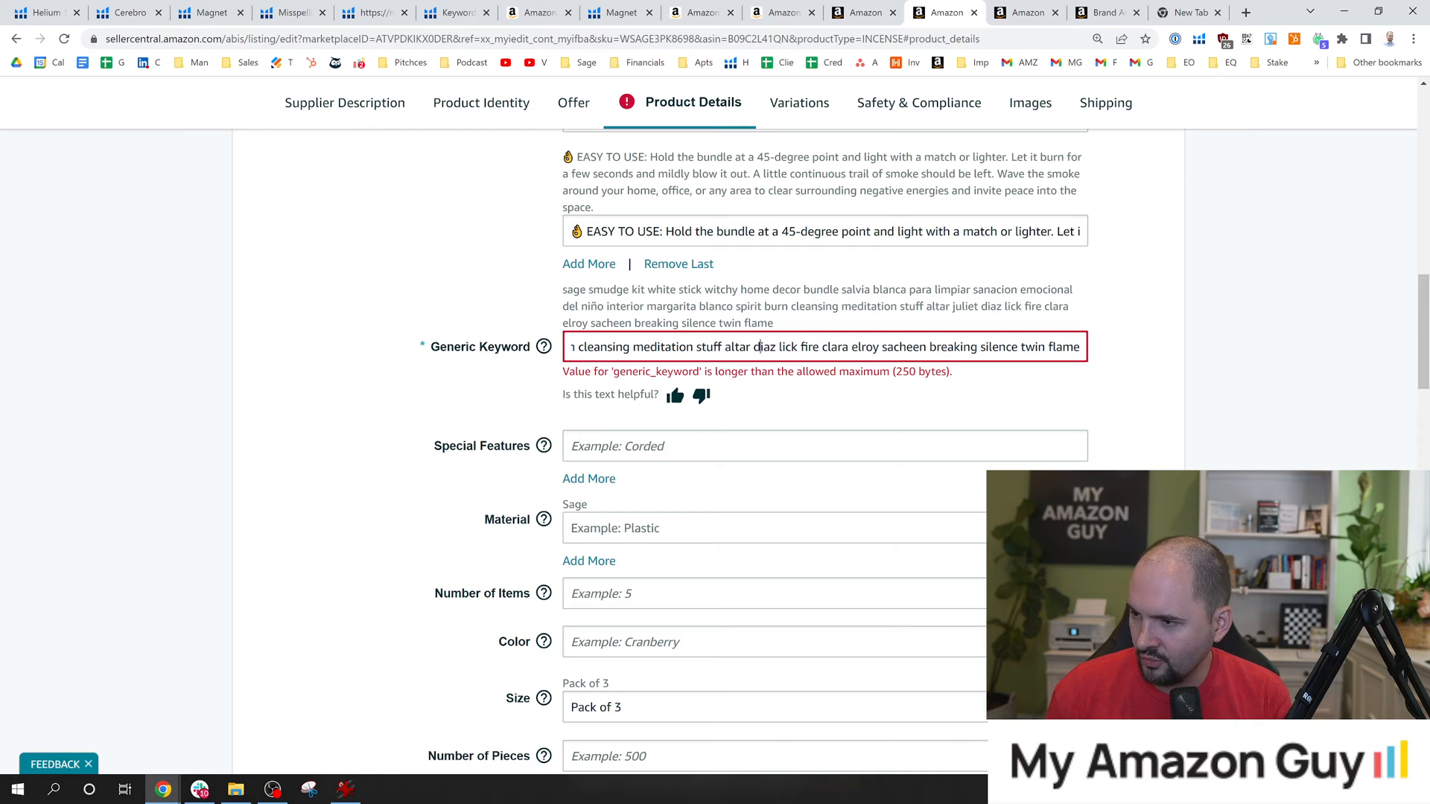
{"action": "left_click_drag", "start_coordinate": [758, 347], "coordinate": [551, 348]}
{"action": "left_click", "coordinate": [514, 380]}
{"action": "left_click", "coordinate": [740, 347]}
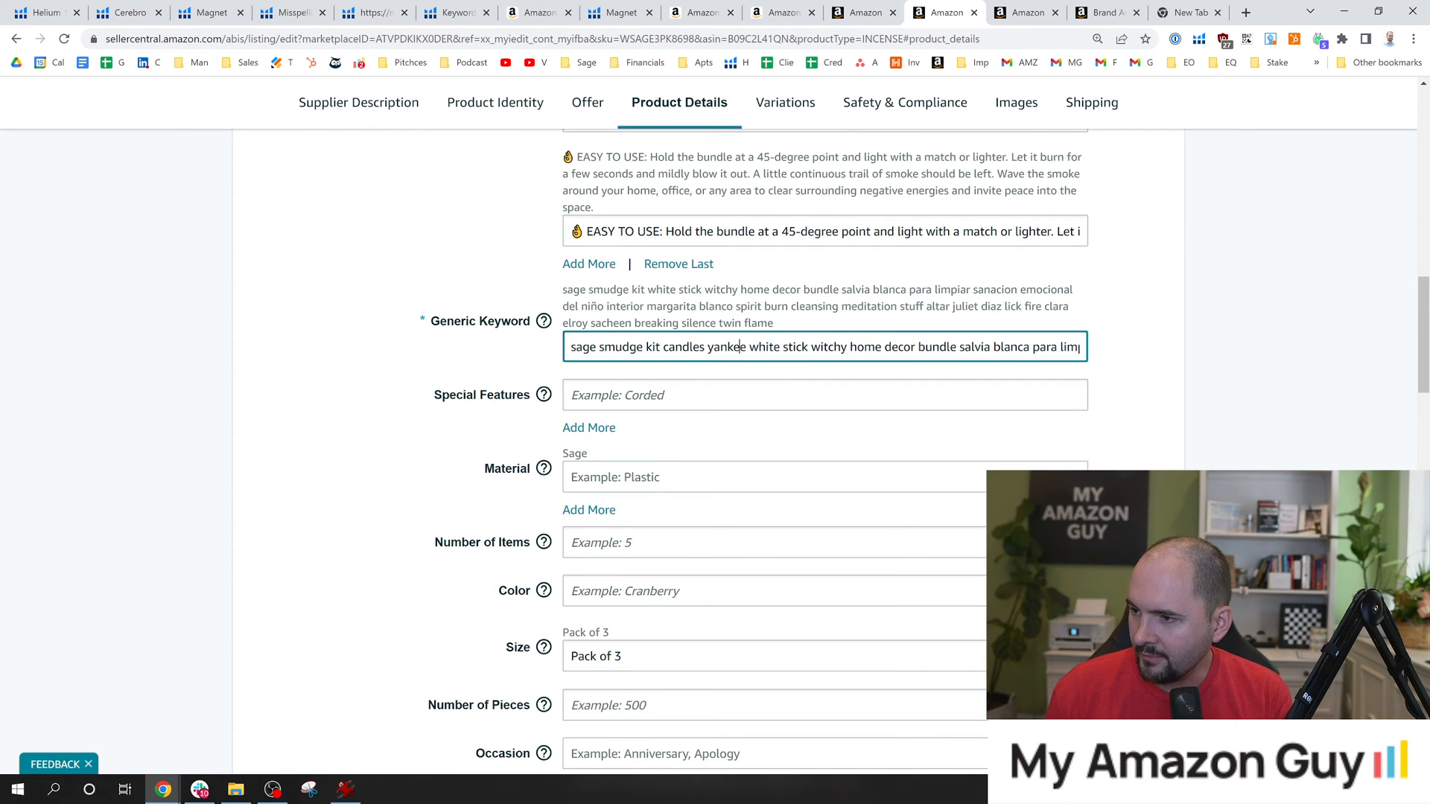
{"action": "left_click", "coordinate": [681, 347]}
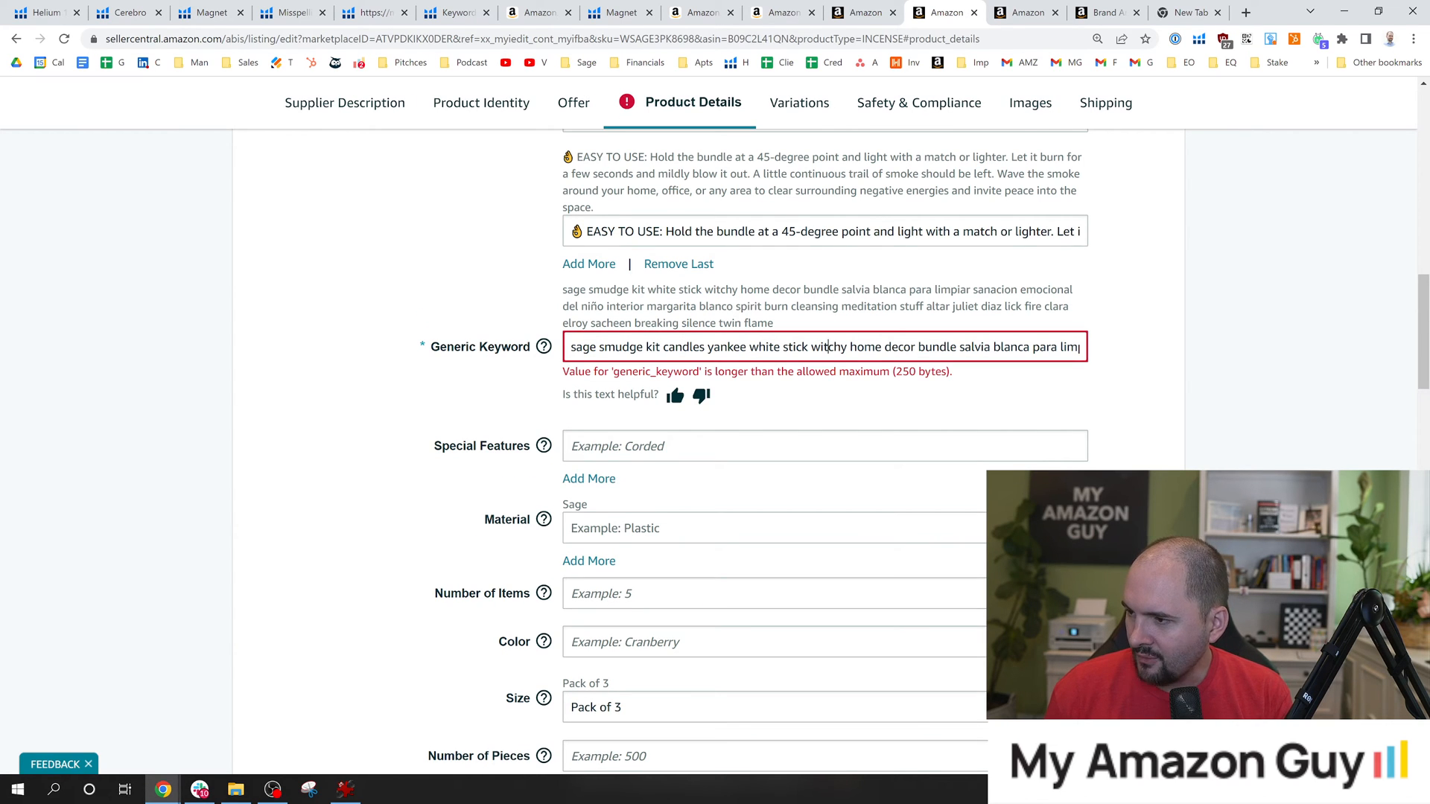
{"action": "double_click", "coordinate": [828, 347]}
{"action": "key", "text": "BackSpace"}
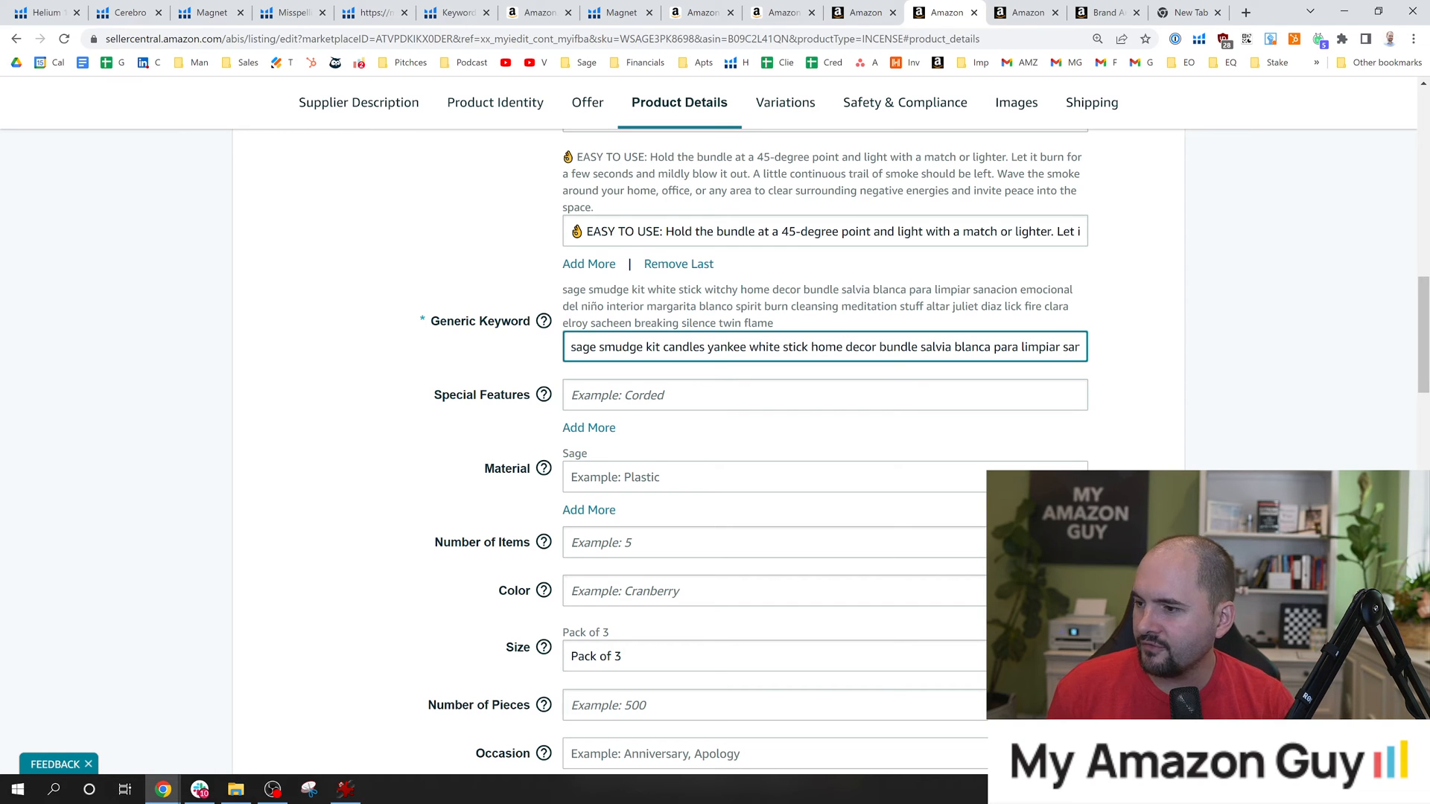
Highlight the words yankee and candles in turn within the Generic Keyword text to examine their order.
{"action": "double_click", "coordinate": [720, 347]}
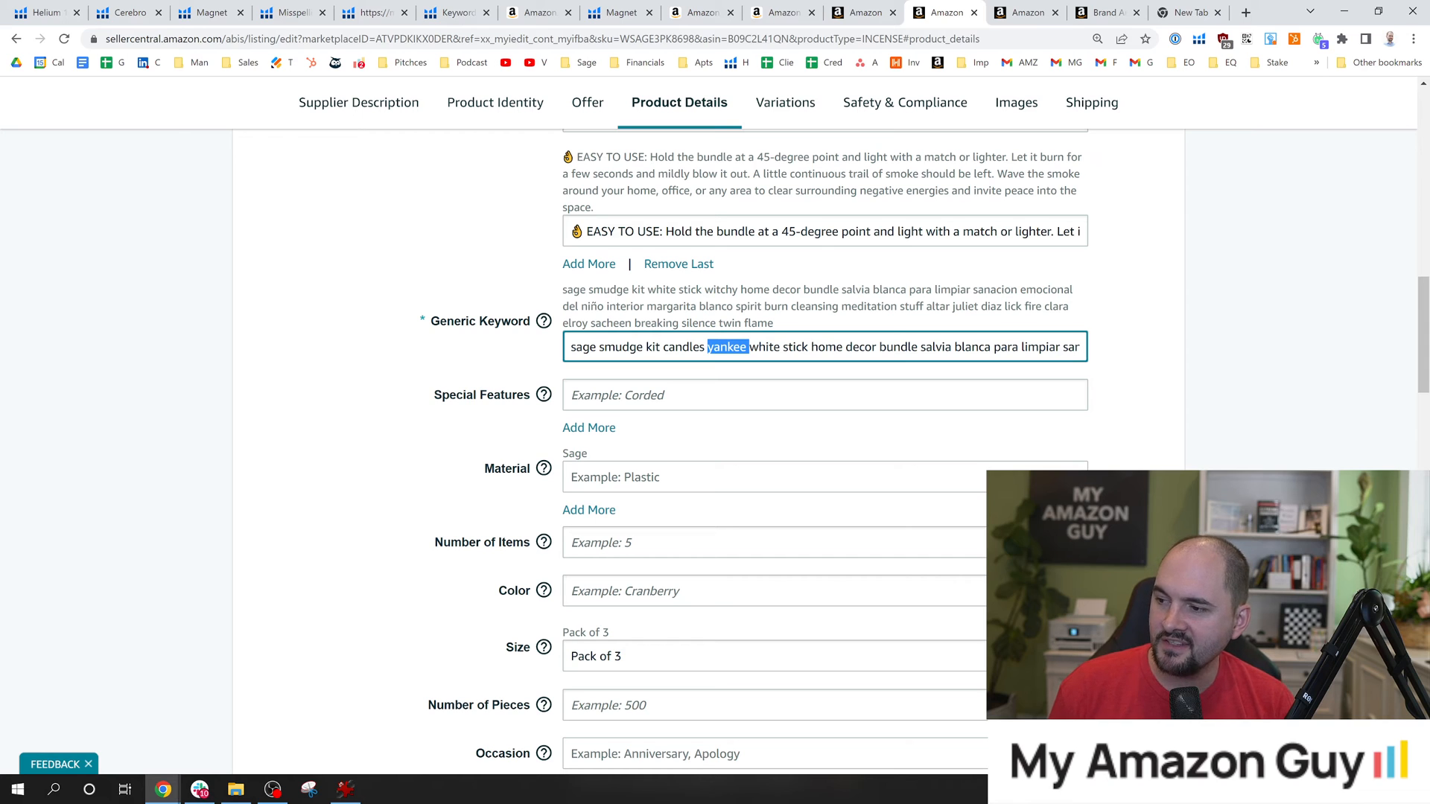
{"action": "key", "text": "Left"}
{"action": "key", "text": "ctrl+shift+Left"}
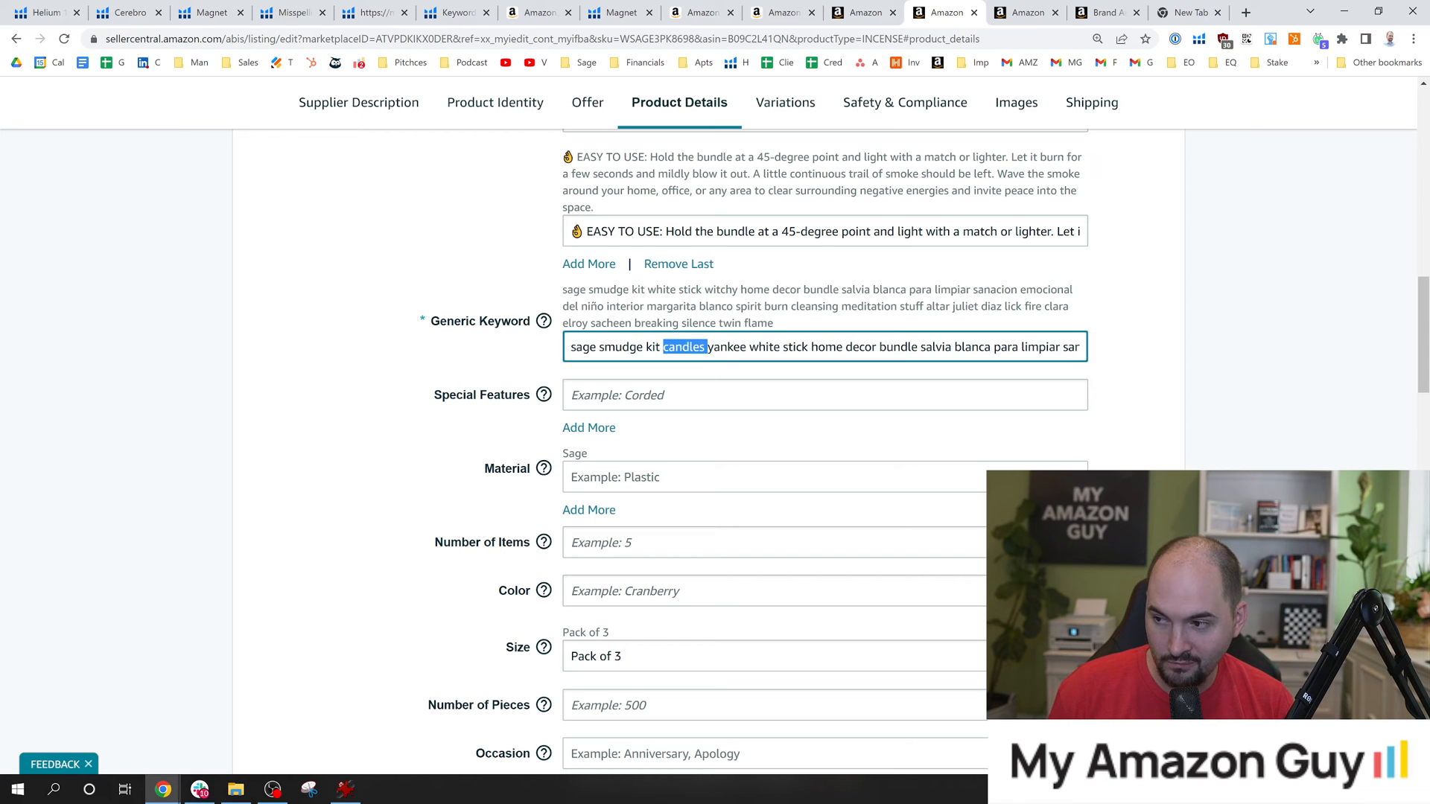
{"action": "left_click", "coordinate": [788, 323]}
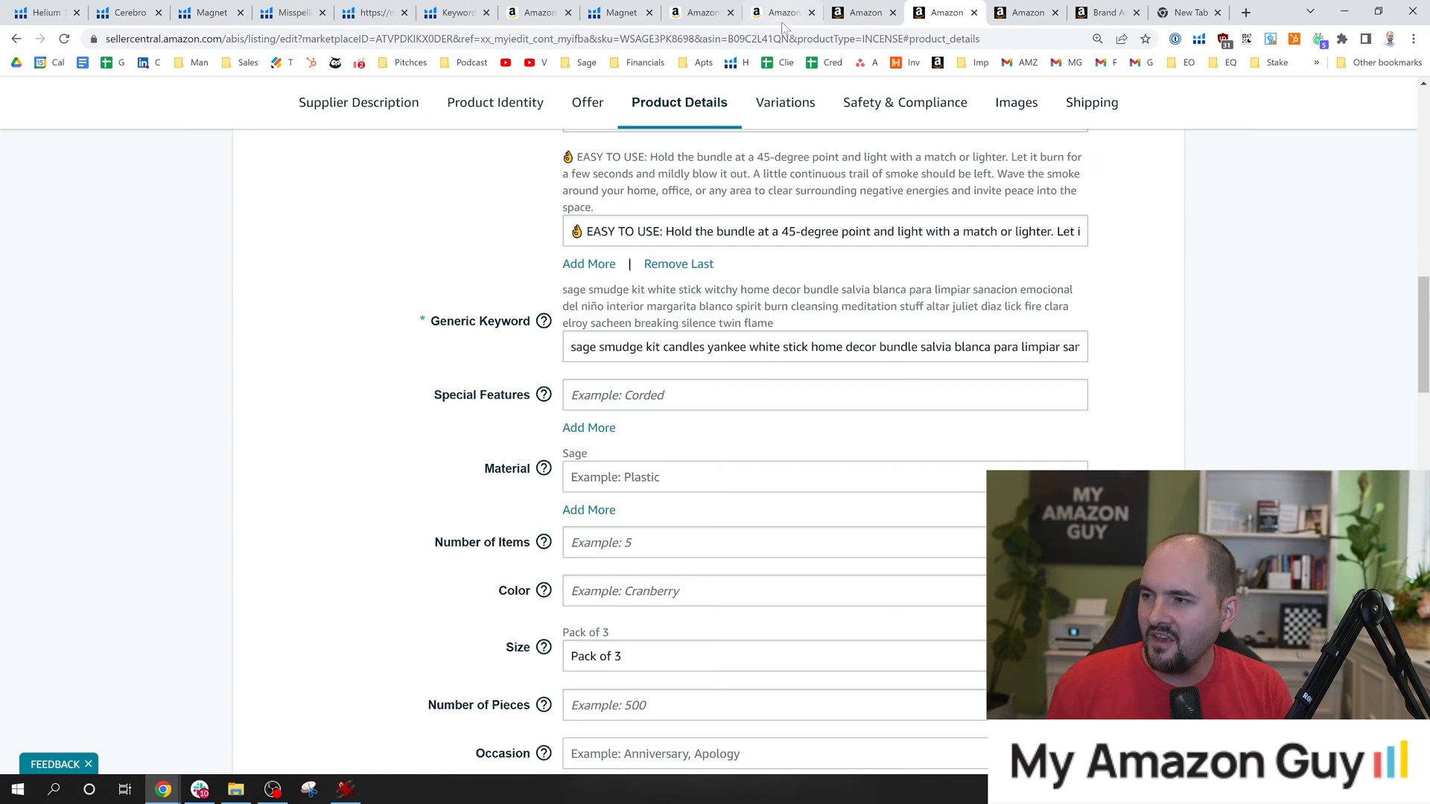
Return to the Magnet suggestions and highlight the yankee candles keyword phrase.
{"action": "left_click", "coordinate": [843, 8]}
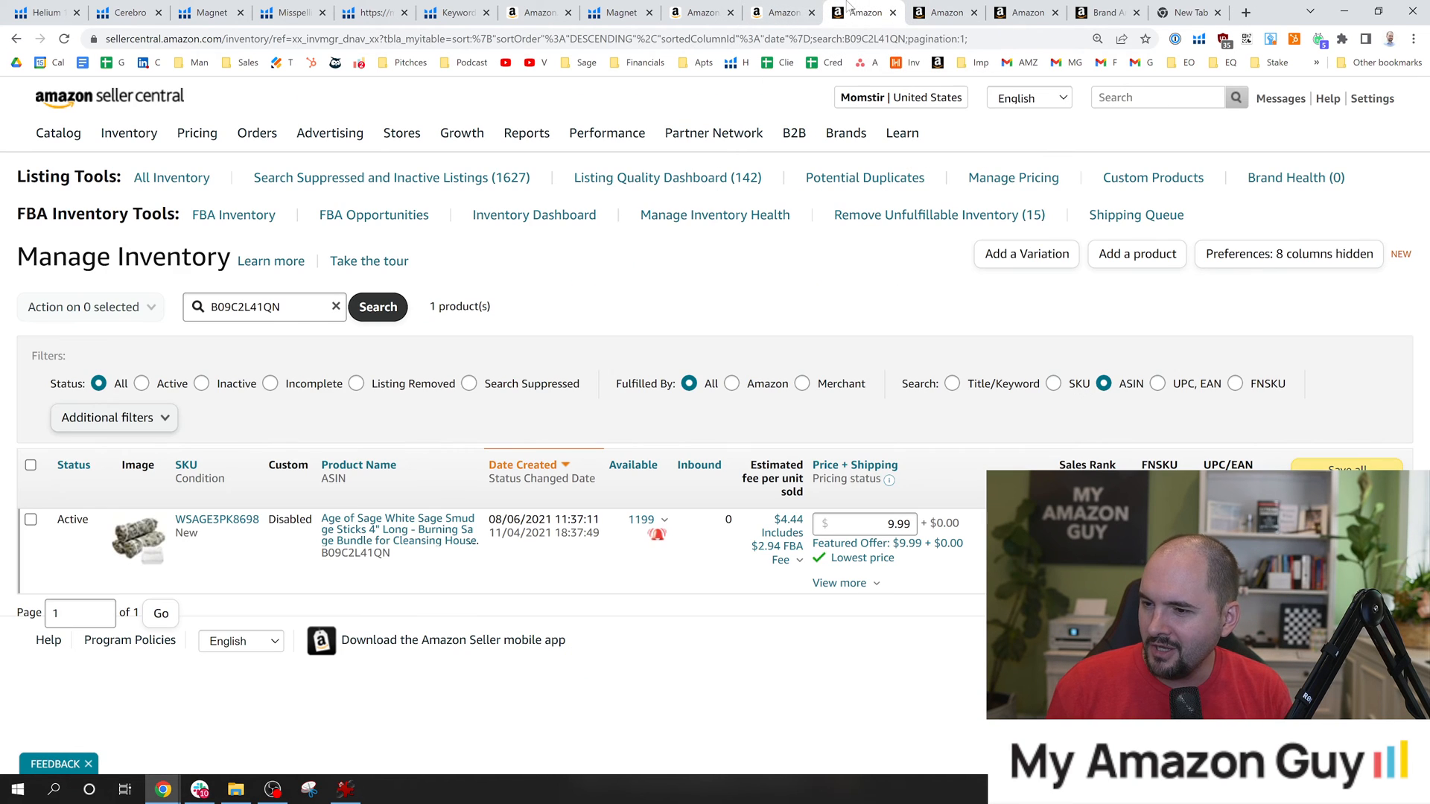
{"action": "left_click", "coordinate": [788, 9]}
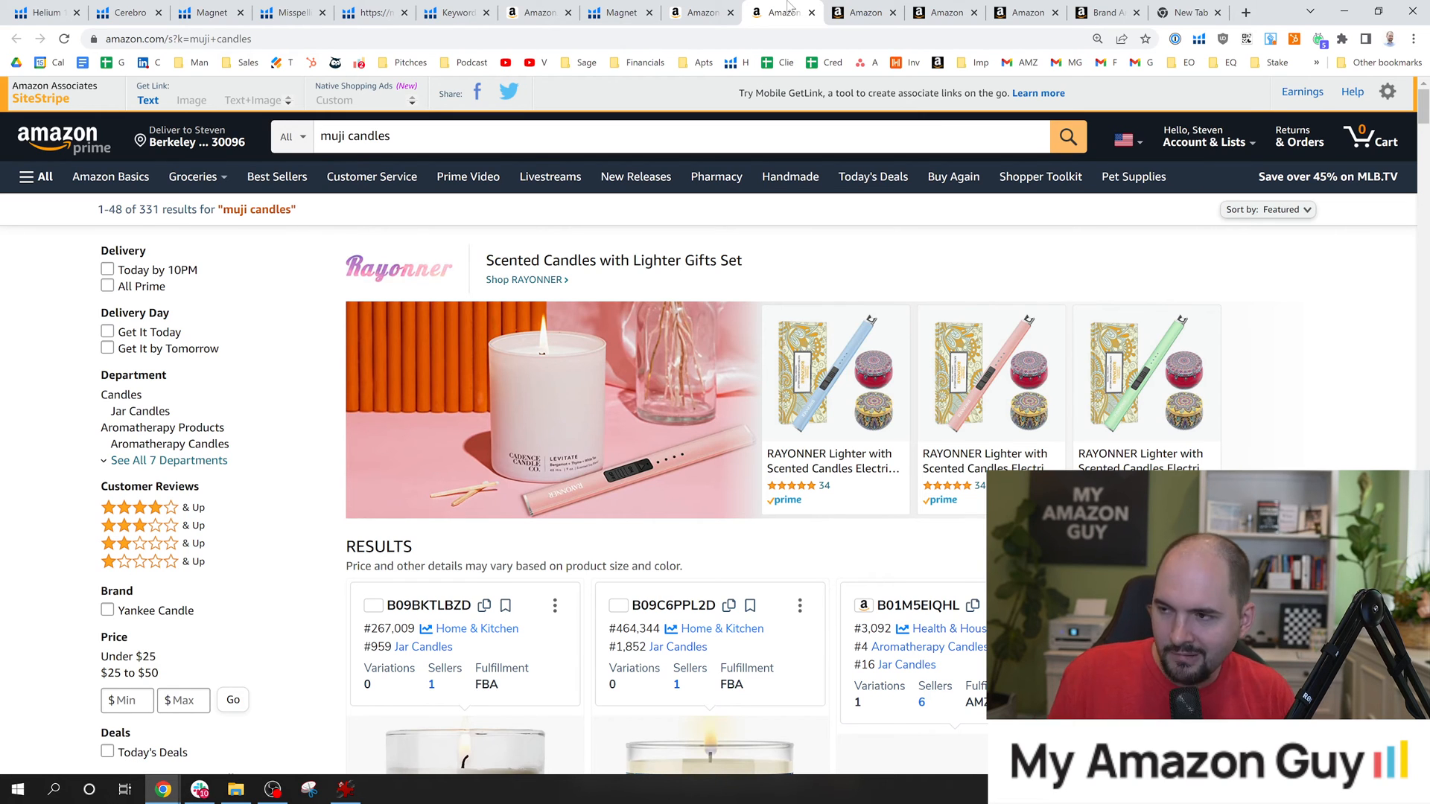
{"action": "left_click", "coordinate": [622, 11]}
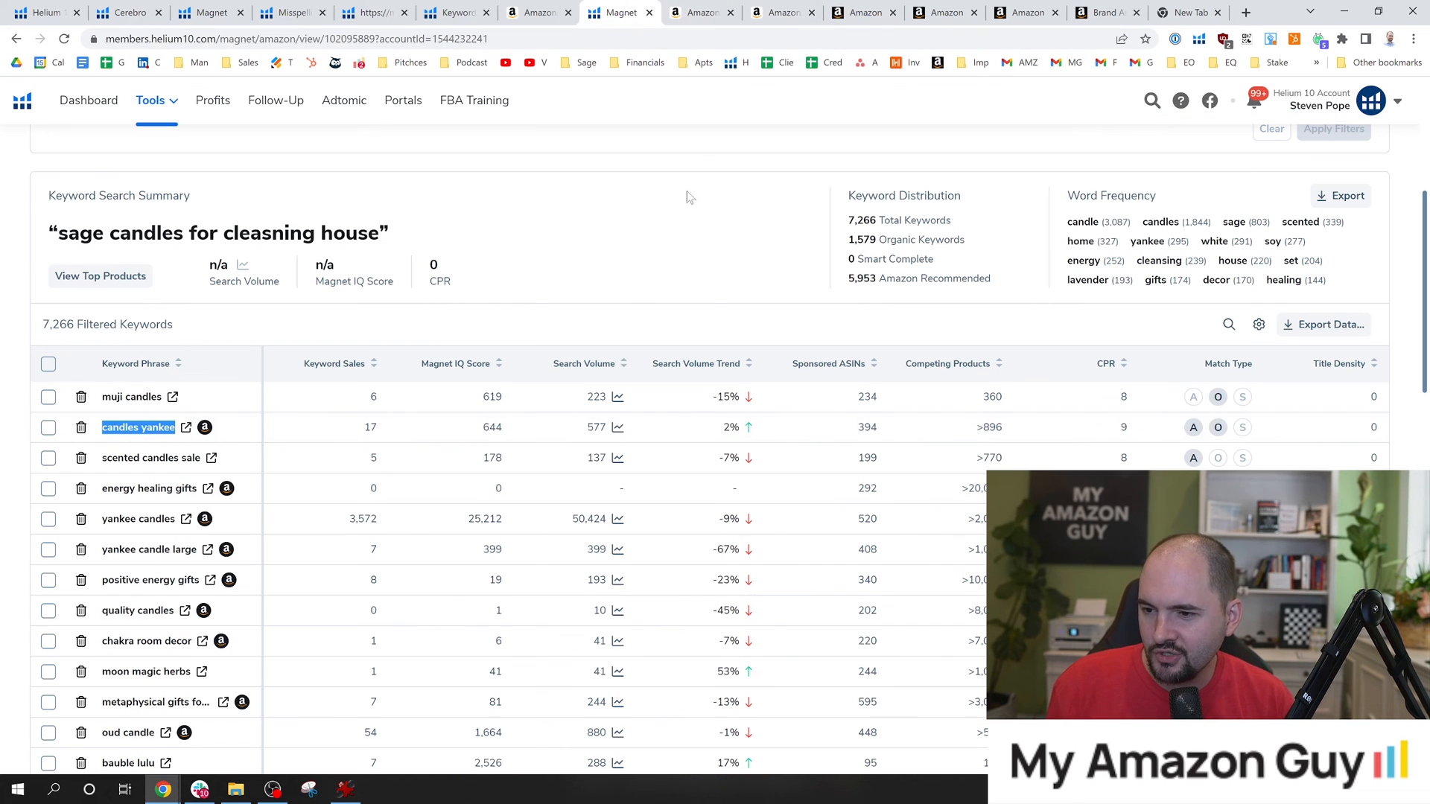
{"action": "left_click", "coordinate": [549, 280]}
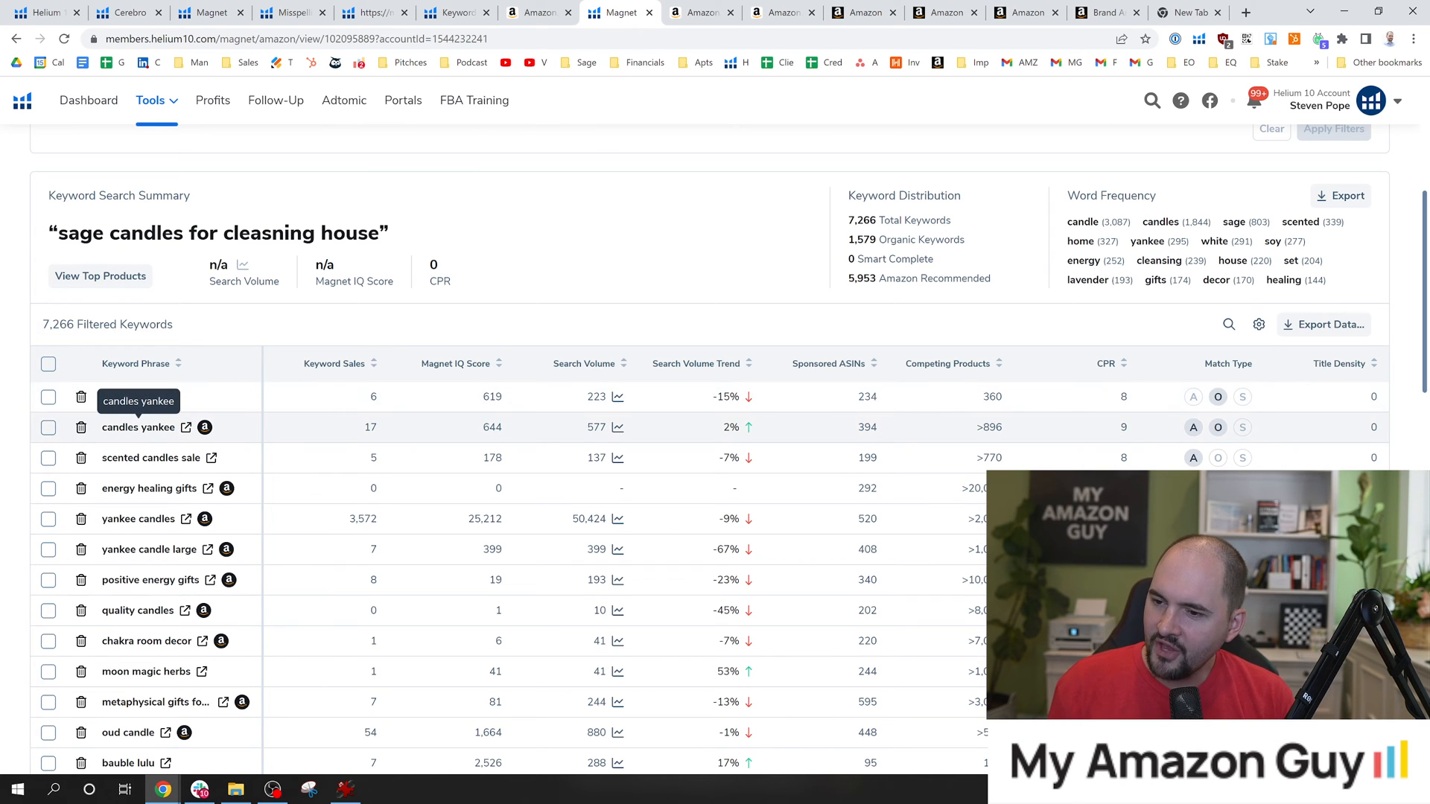
{"action": "scroll", "coordinate": [142, 429], "scroll_direction": "up", "scroll_amount": 5}
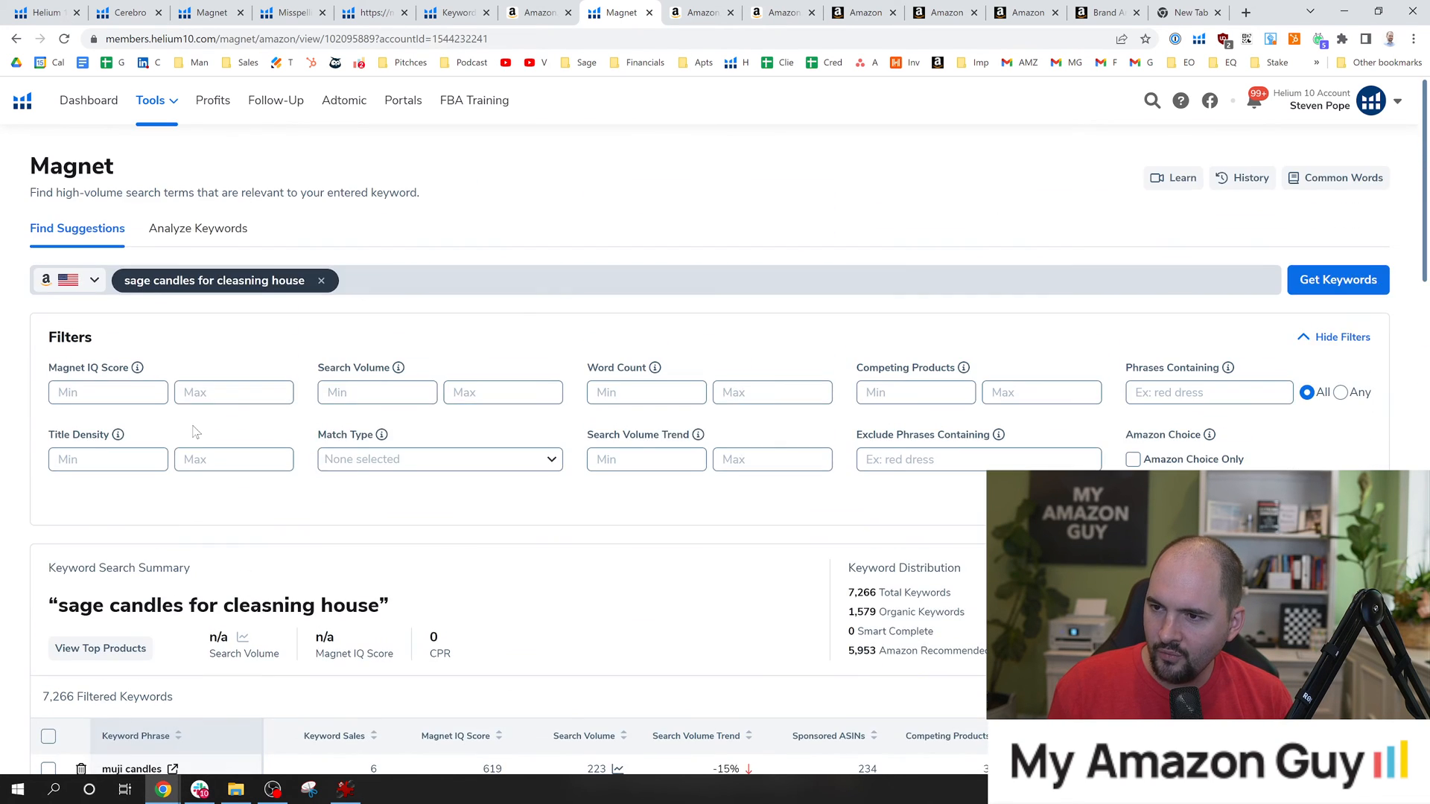
{"action": "scroll", "coordinate": [153, 432], "scroll_direction": "down", "scroll_amount": 6}
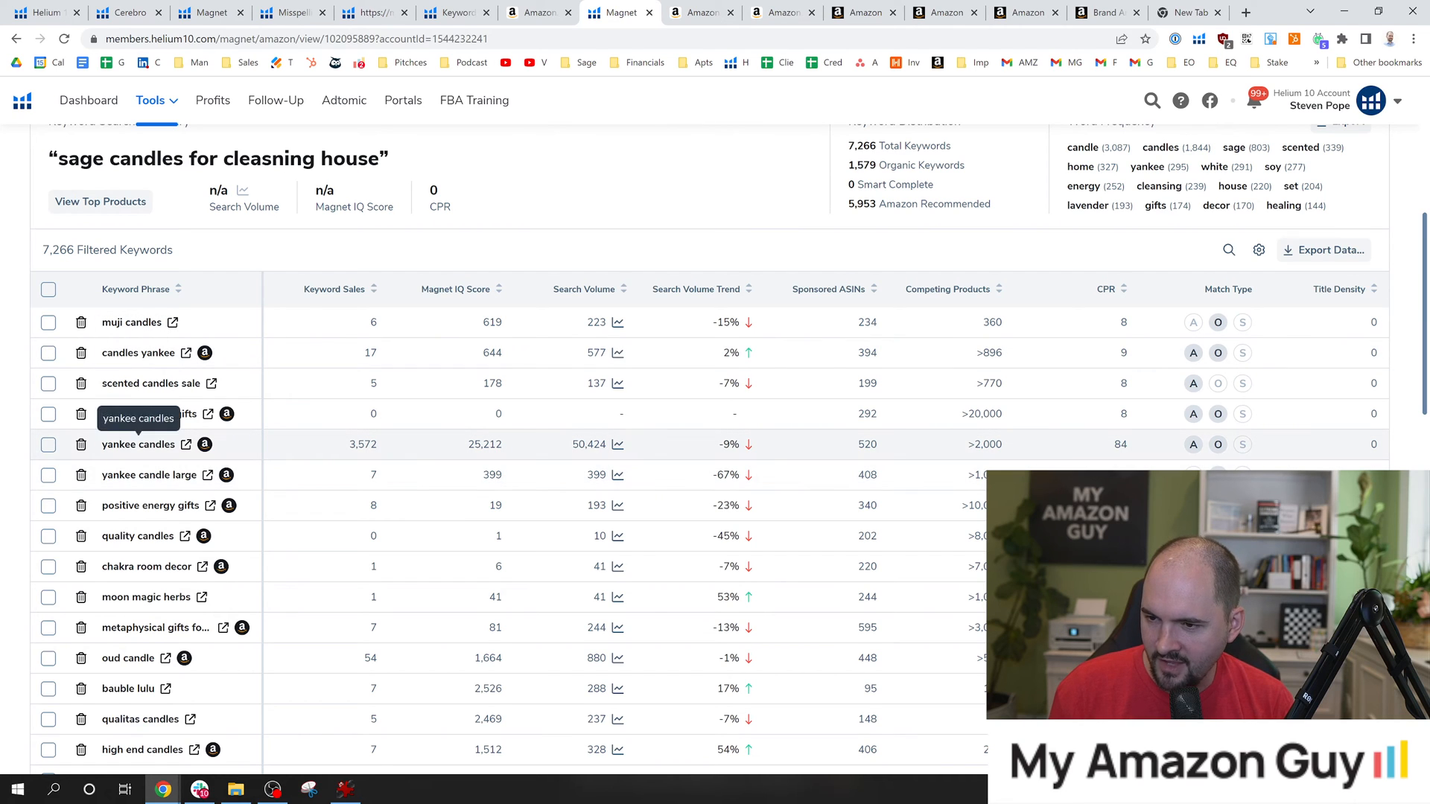
{"action": "left_click_drag", "start_coordinate": [103, 447], "coordinate": [178, 451]}
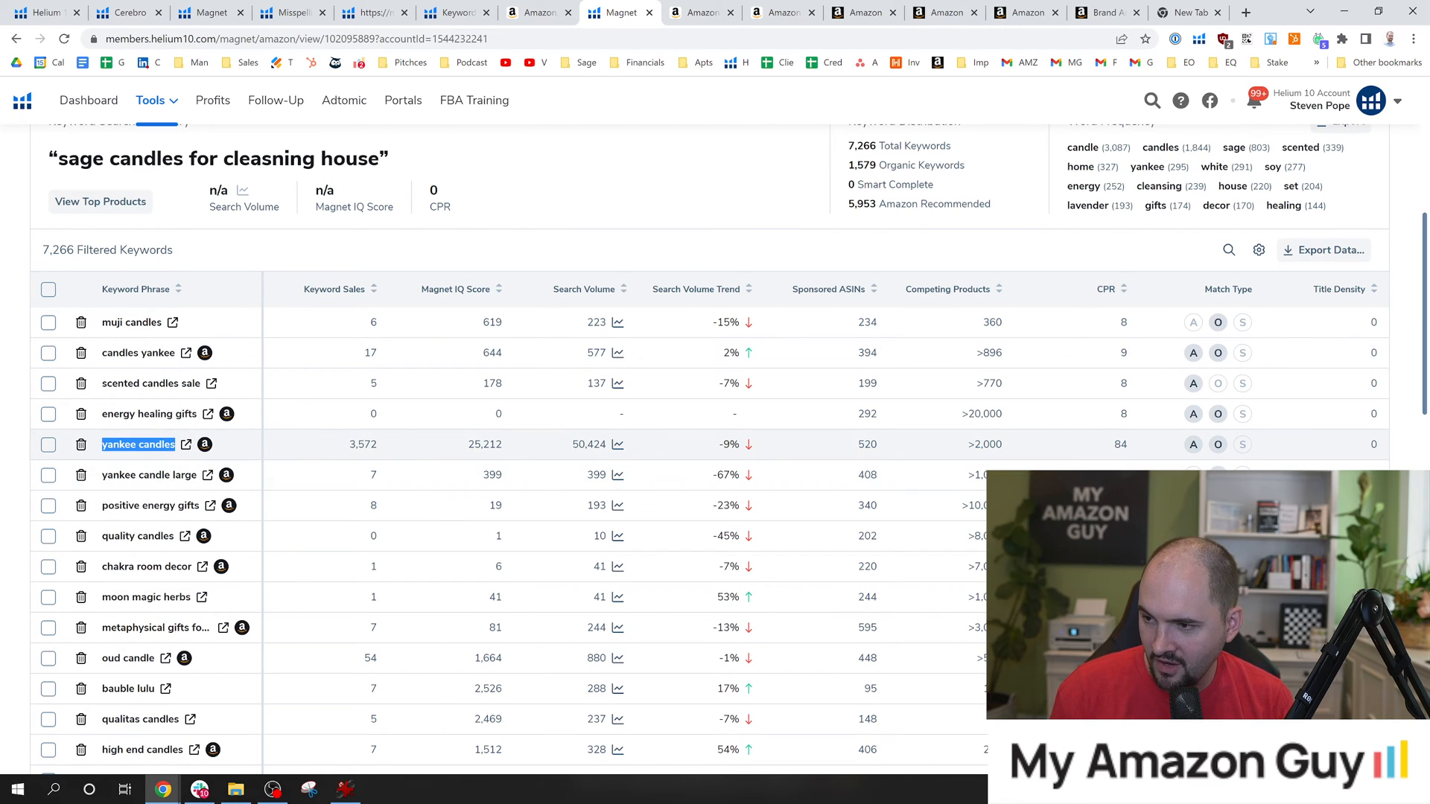
Sort the Magnet suggestions by search volume from highest to lowest and review the leading keyword phrases.
{"action": "scroll", "coordinate": [230, 468], "scroll_direction": "down", "scroll_amount": 1}
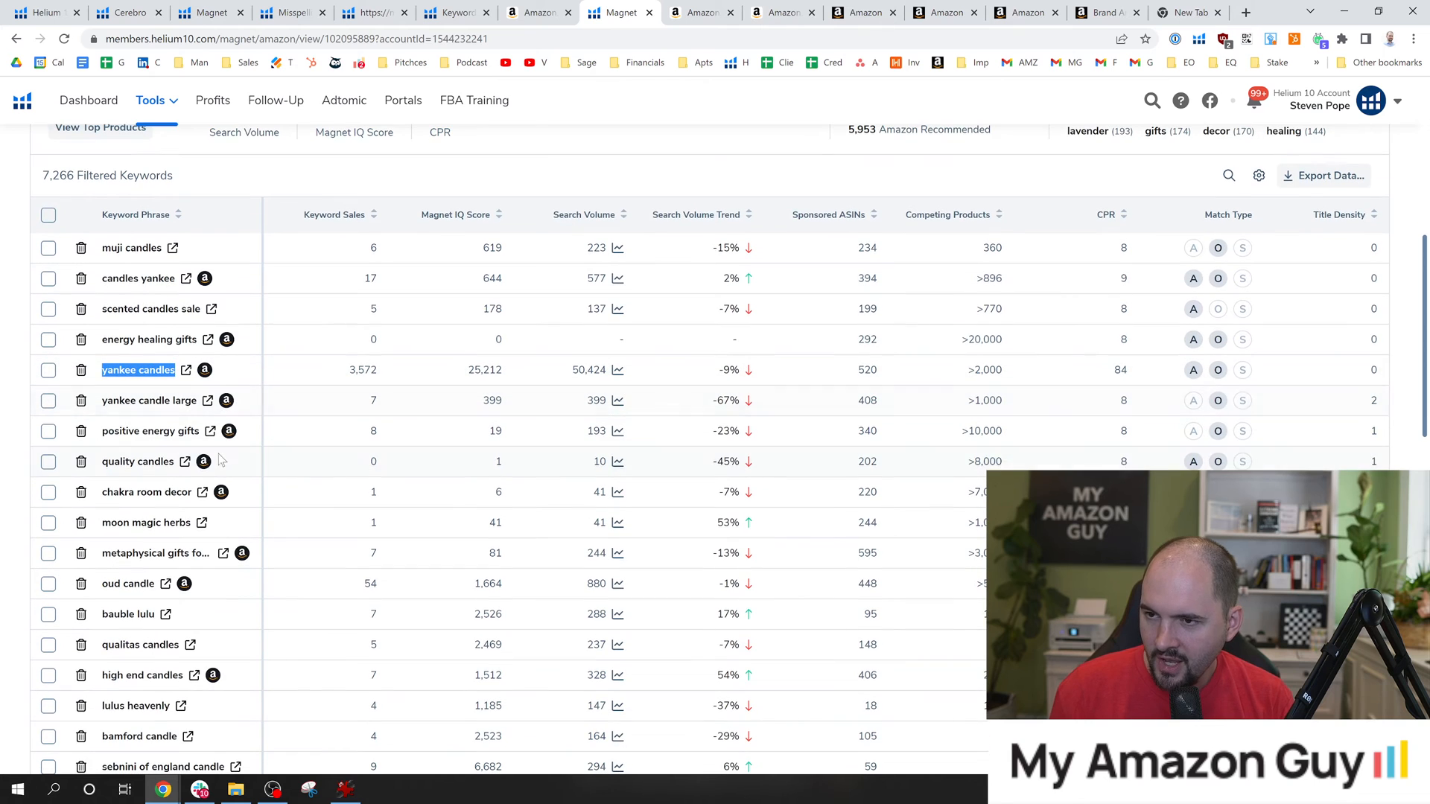
{"action": "scroll", "coordinate": [158, 373], "scroll_direction": "down", "scroll_amount": 1}
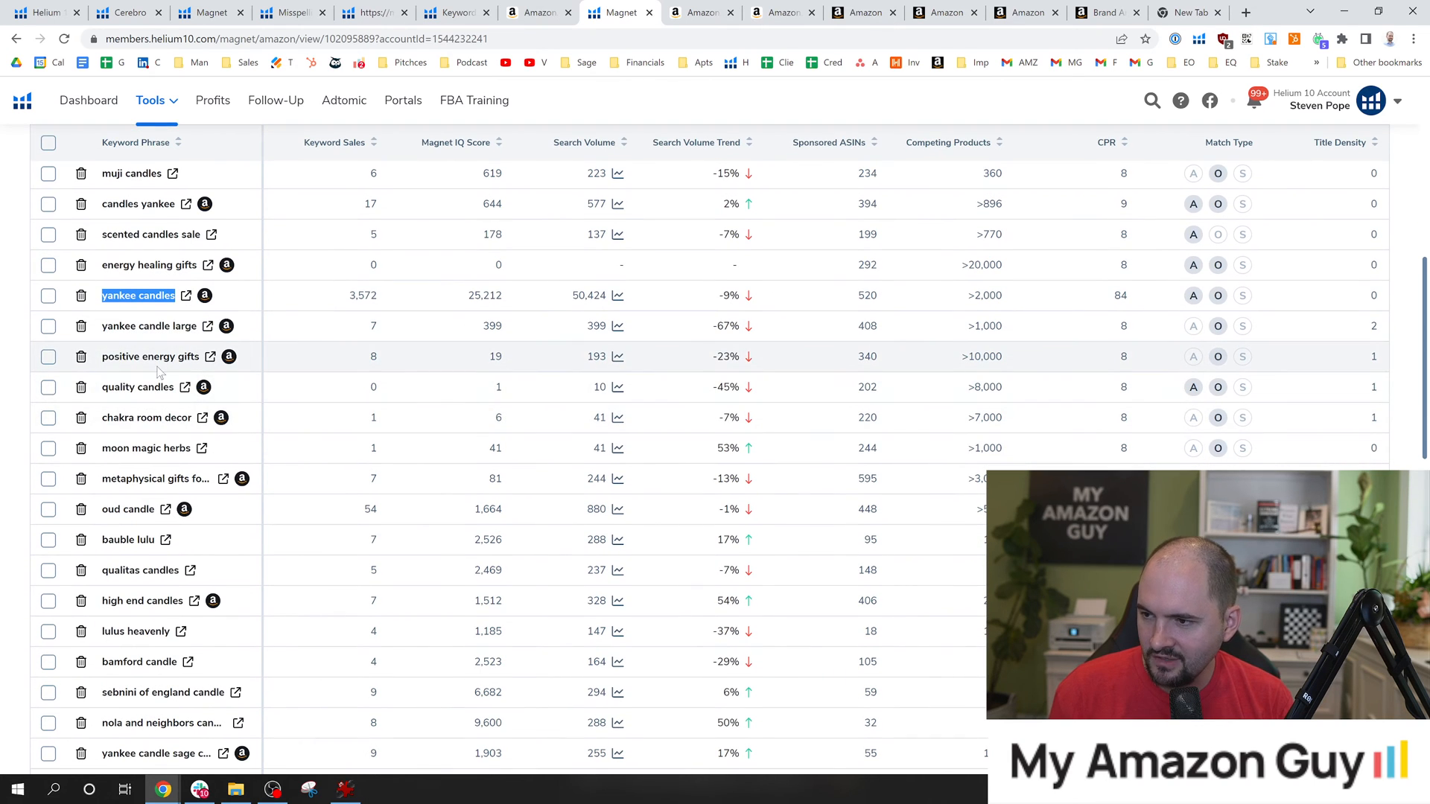
{"action": "scroll", "coordinate": [588, 312], "scroll_direction": "up", "scroll_amount": 2}
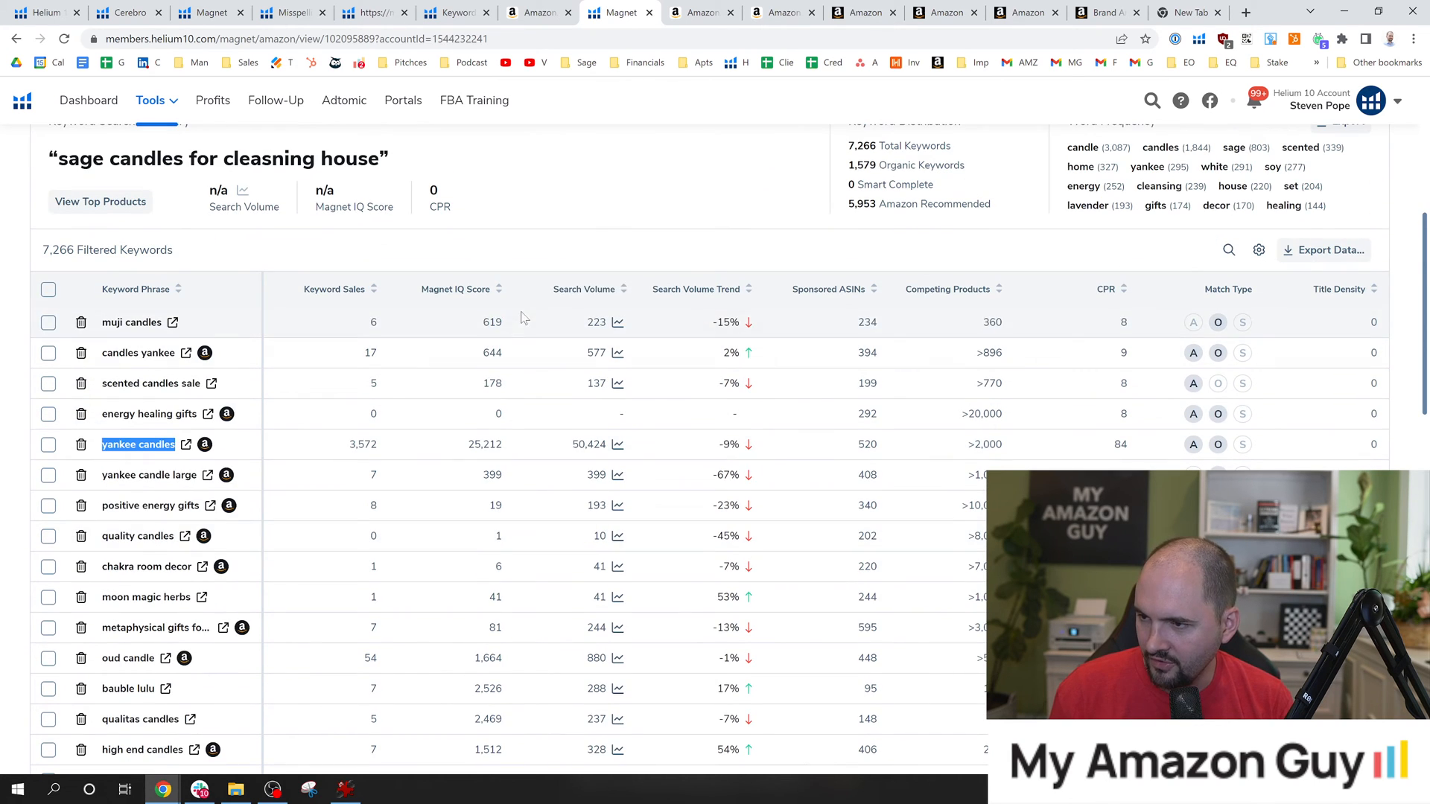
{"action": "left_click", "coordinate": [594, 293]}
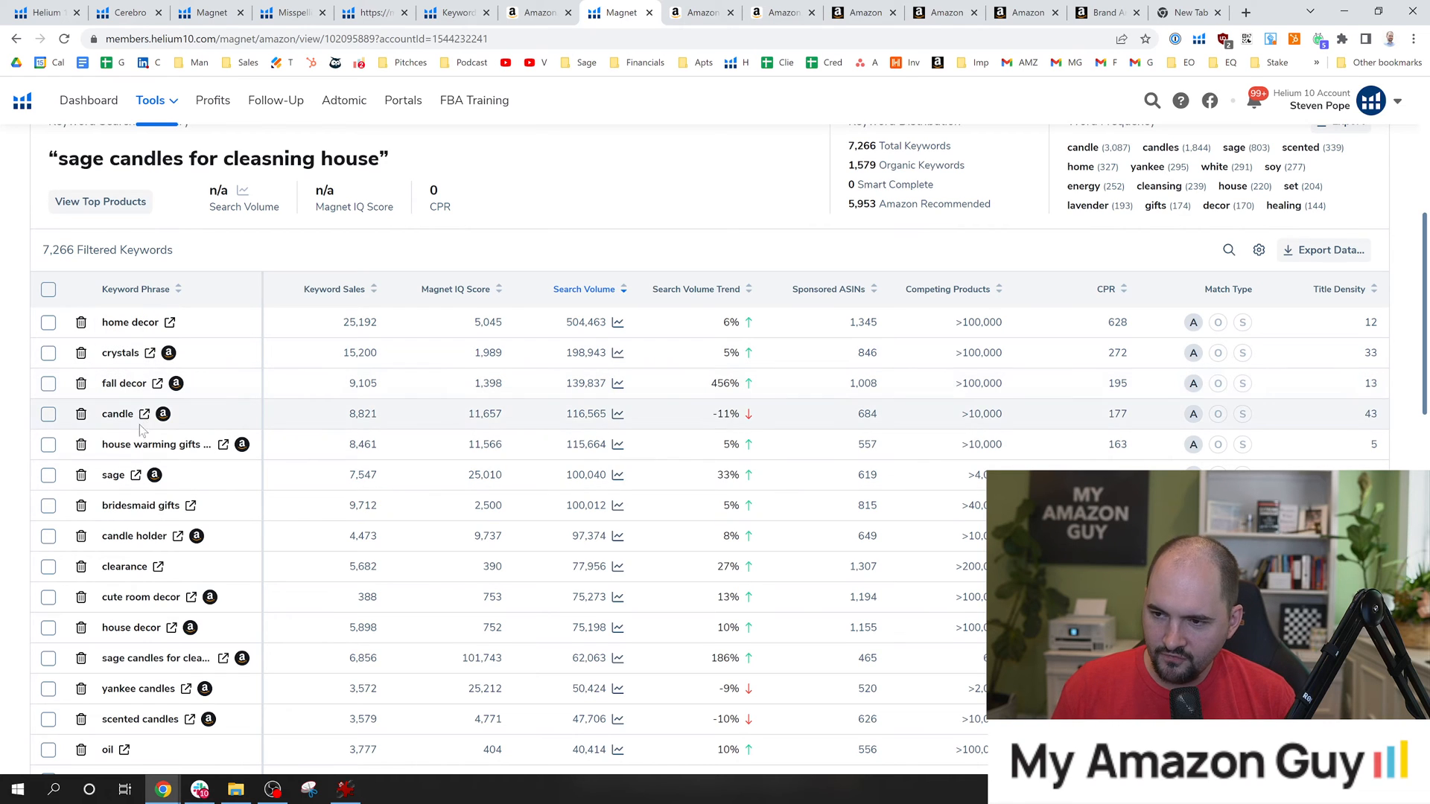
{"action": "scroll", "coordinate": [168, 477], "scroll_direction": "down", "scroll_amount": 1}
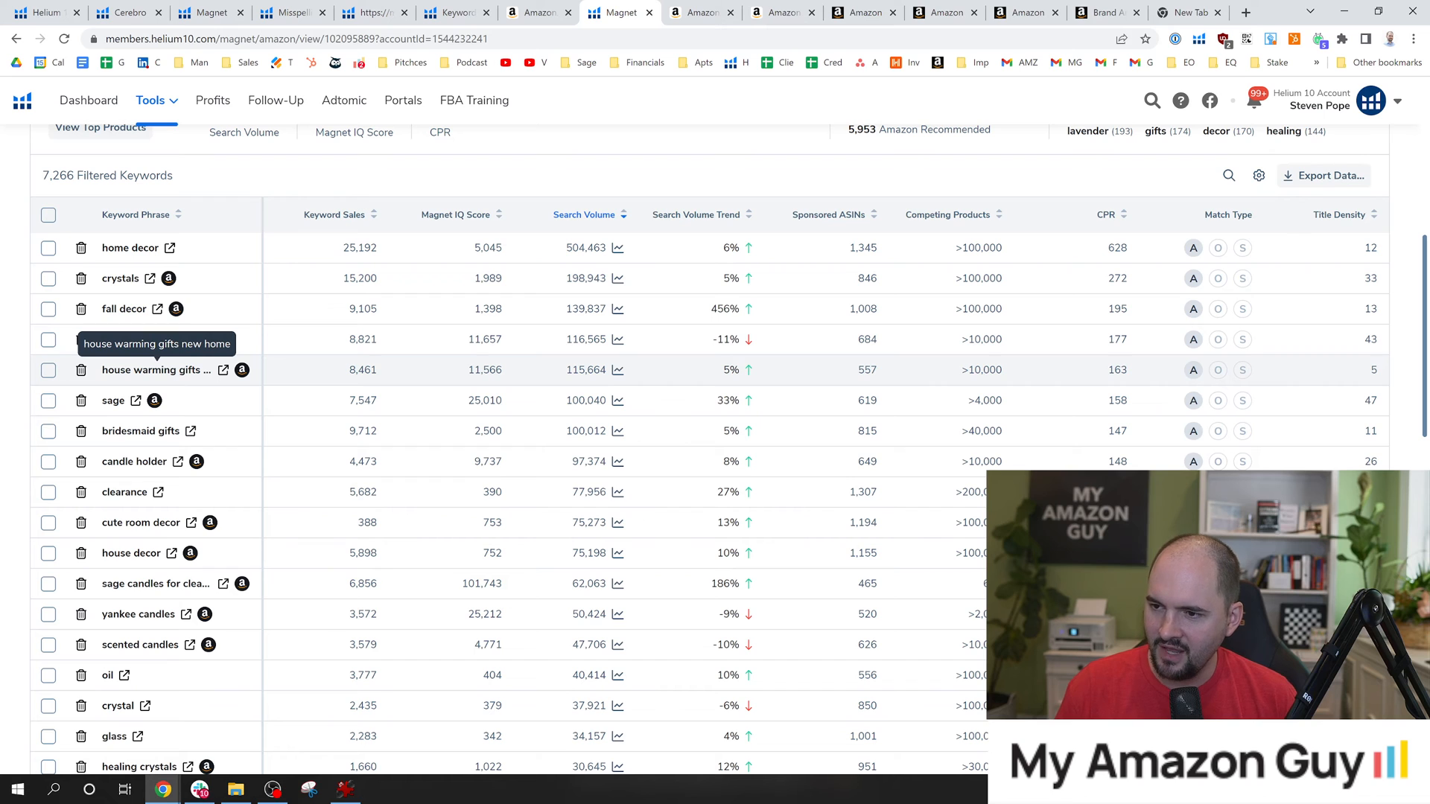
Open the Amazon search results for the keyword phrase house warming gifts new home and copy the phrase.
{"action": "left_click", "coordinate": [223, 371]}
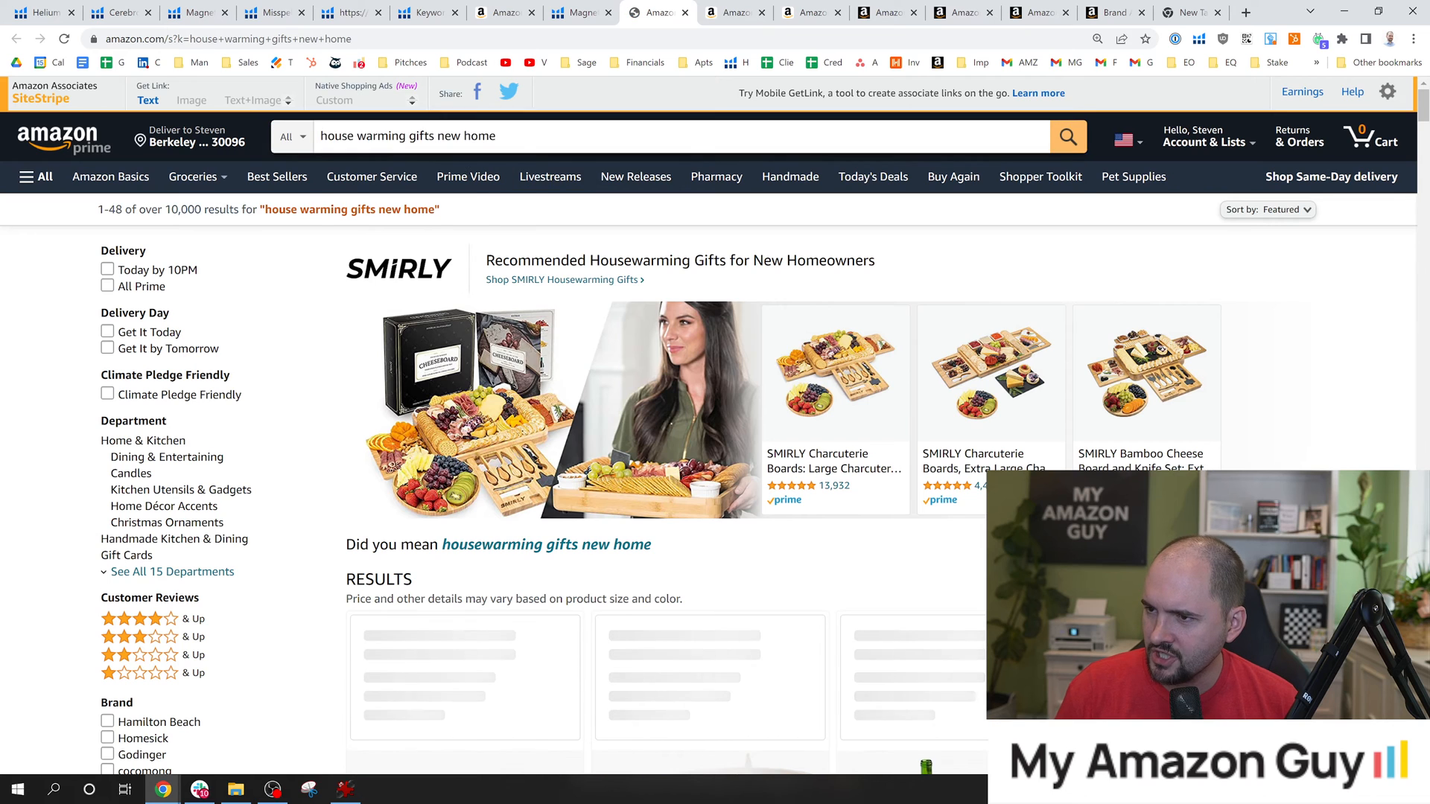
{"action": "triple_click", "coordinate": [406, 137]}
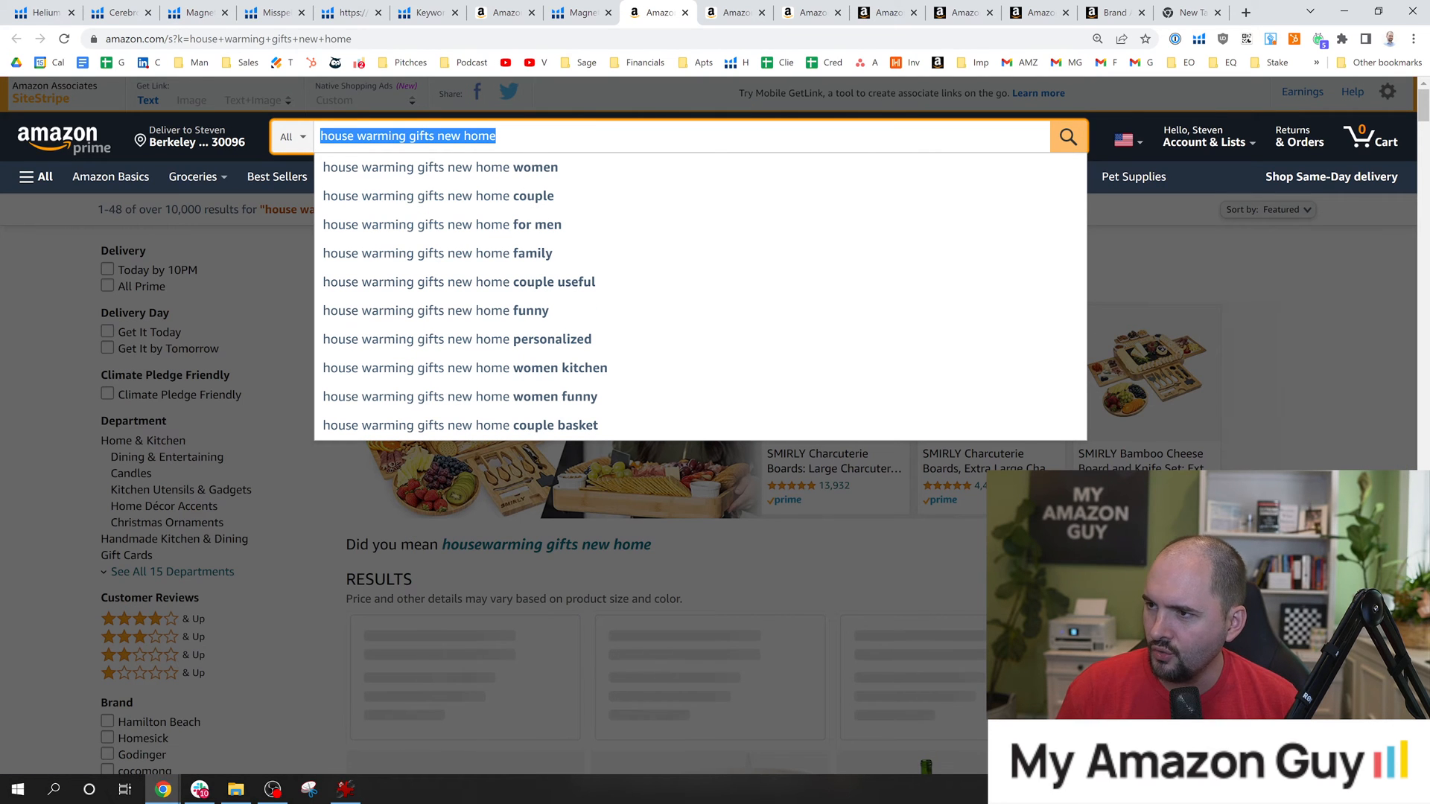
Search the Age of Sage White Sage Smudge Sticks product page for the words house and warming.
{"action": "left_click", "coordinate": [733, 12]}
{"action": "left_click", "coordinate": [820, 9]}
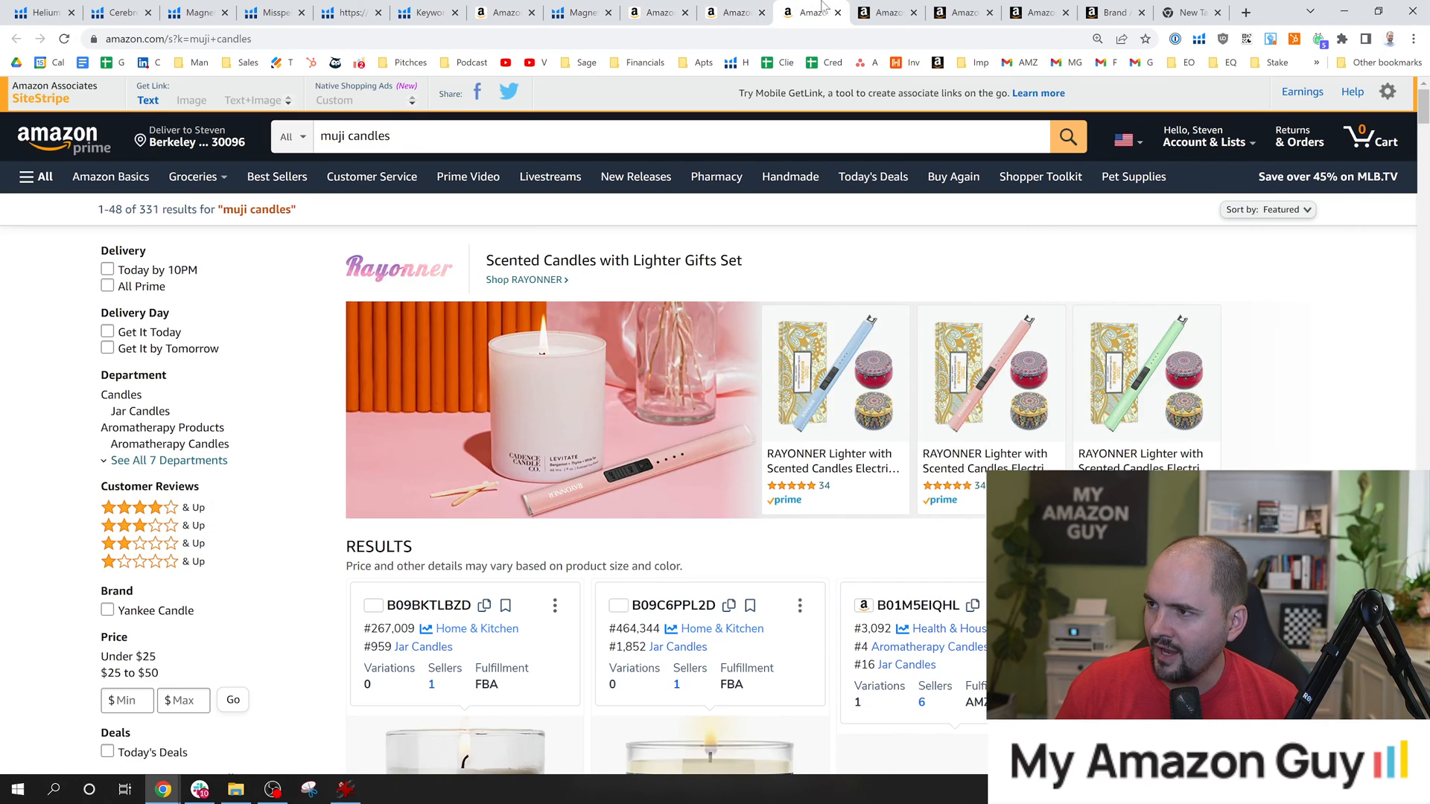
{"action": "left_click", "coordinate": [522, 9]}
{"action": "type", "text": "h"}
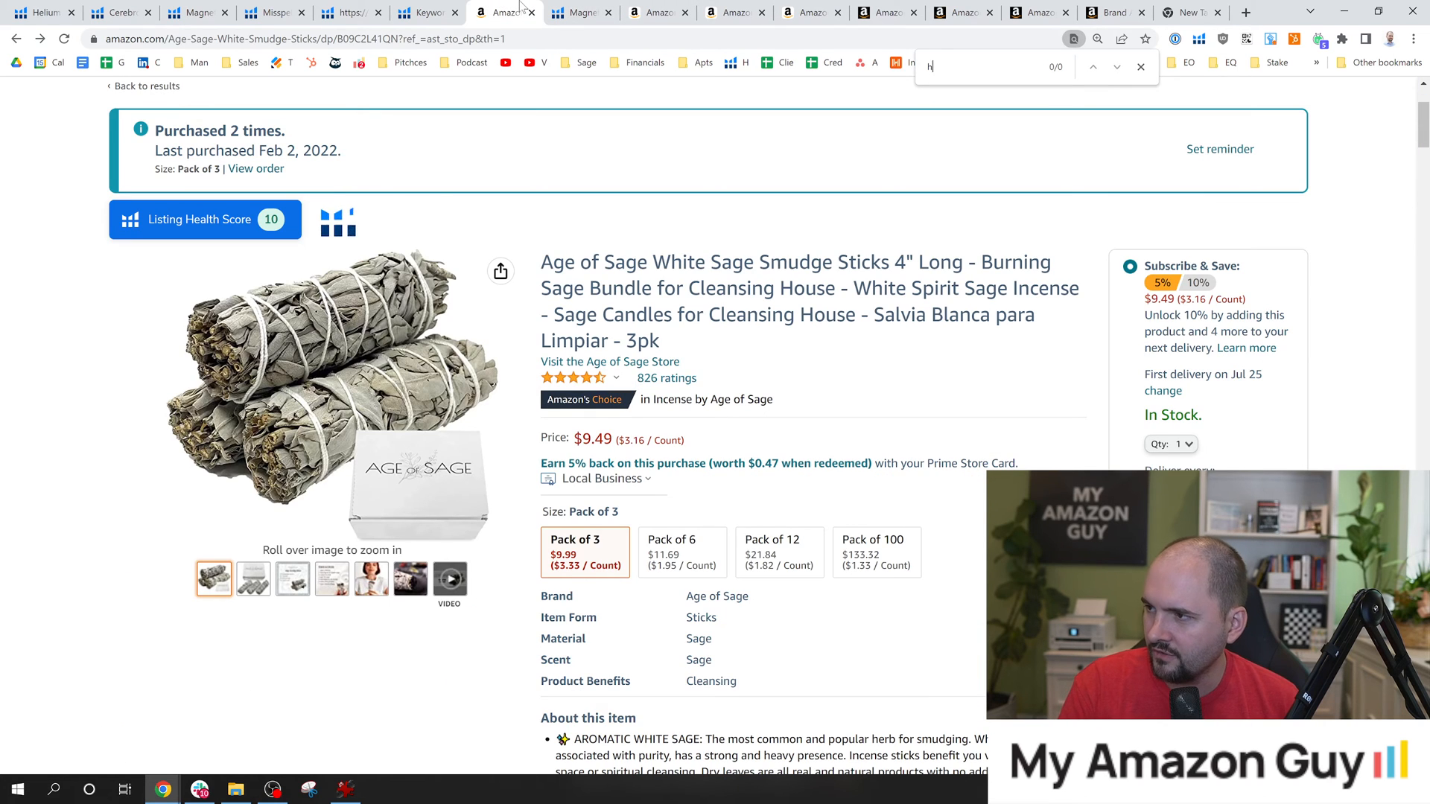
{"action": "type", "text": "ouse"}
{"action": "key", "text": "ctrl+f"}
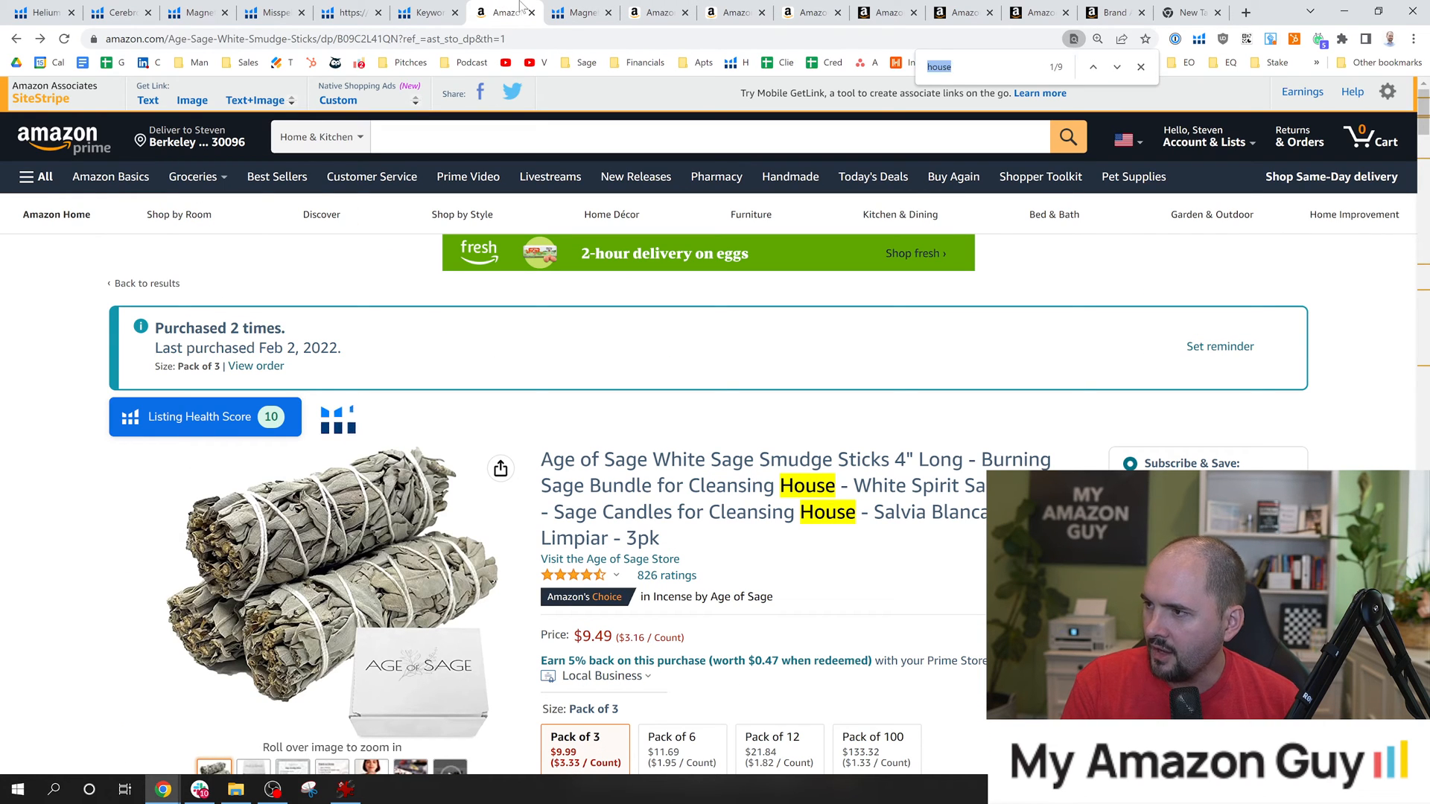
{"action": "type", "text": "warming"}
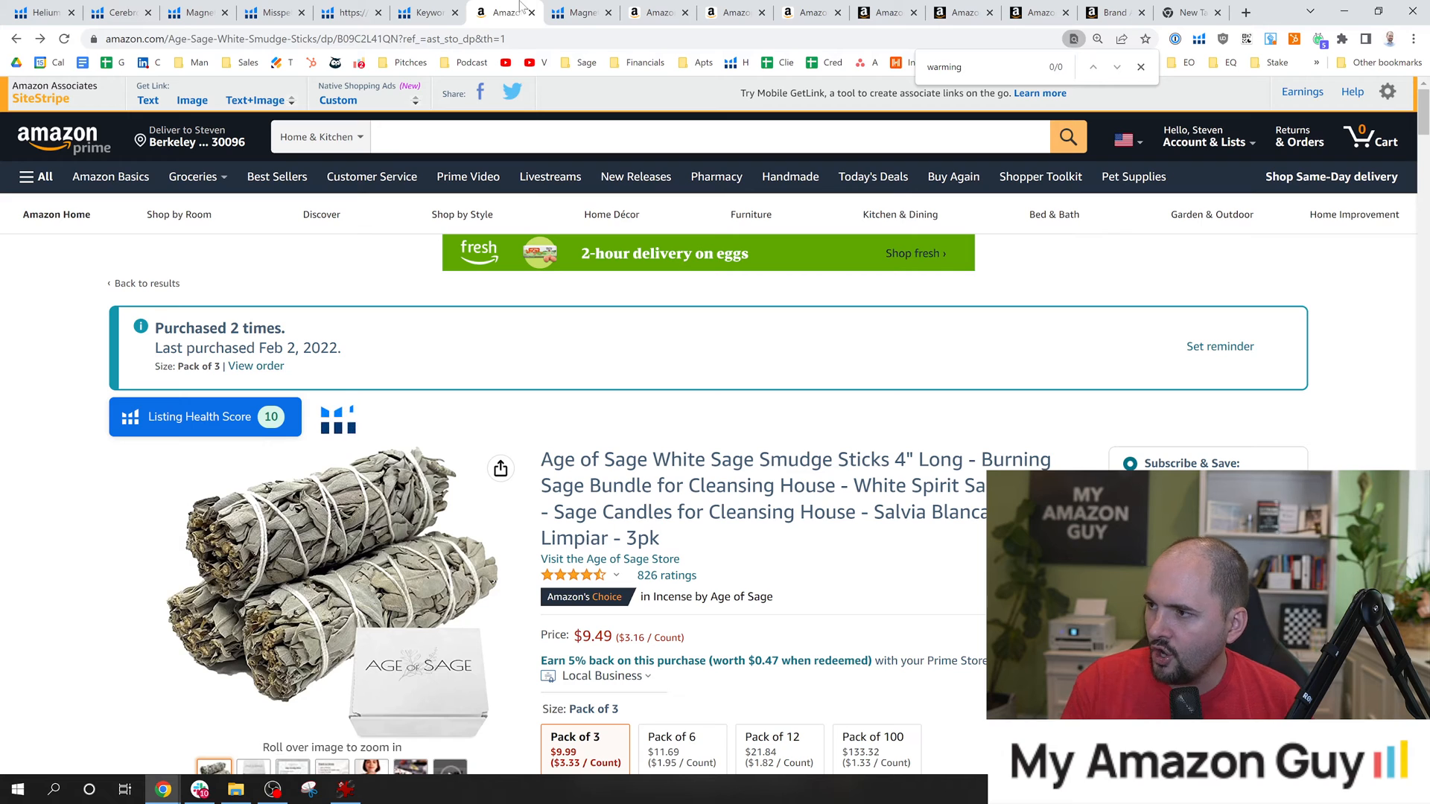
In the listing editor, append "Great for house warming gifts new home" to the end of the INVITE POSITIVE ENERGY bullet point.
{"action": "left_click", "coordinate": [902, 9]}
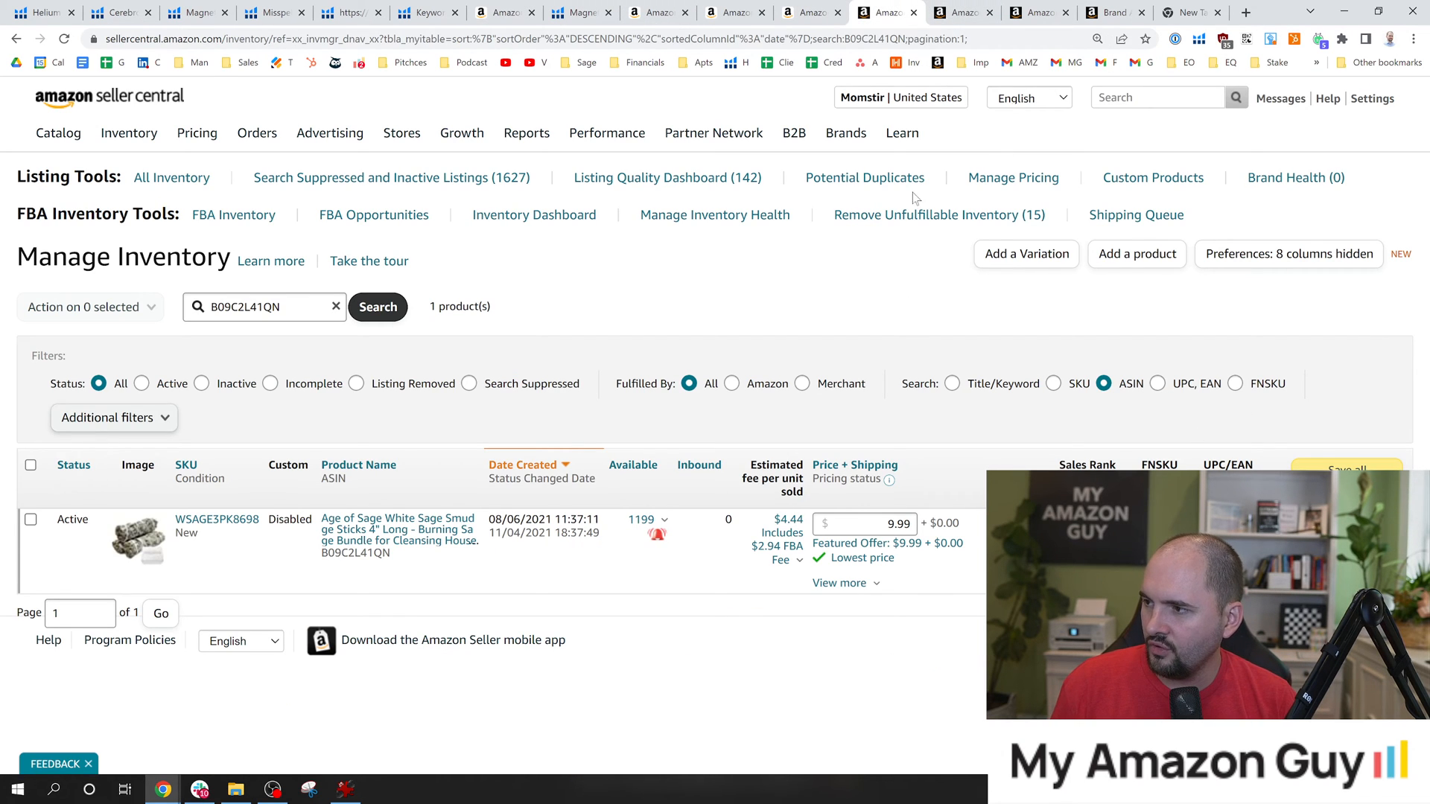
{"action": "left_click", "coordinate": [1037, 12]}
{"action": "scroll", "coordinate": [644, 493], "scroll_direction": "up", "scroll_amount": 6}
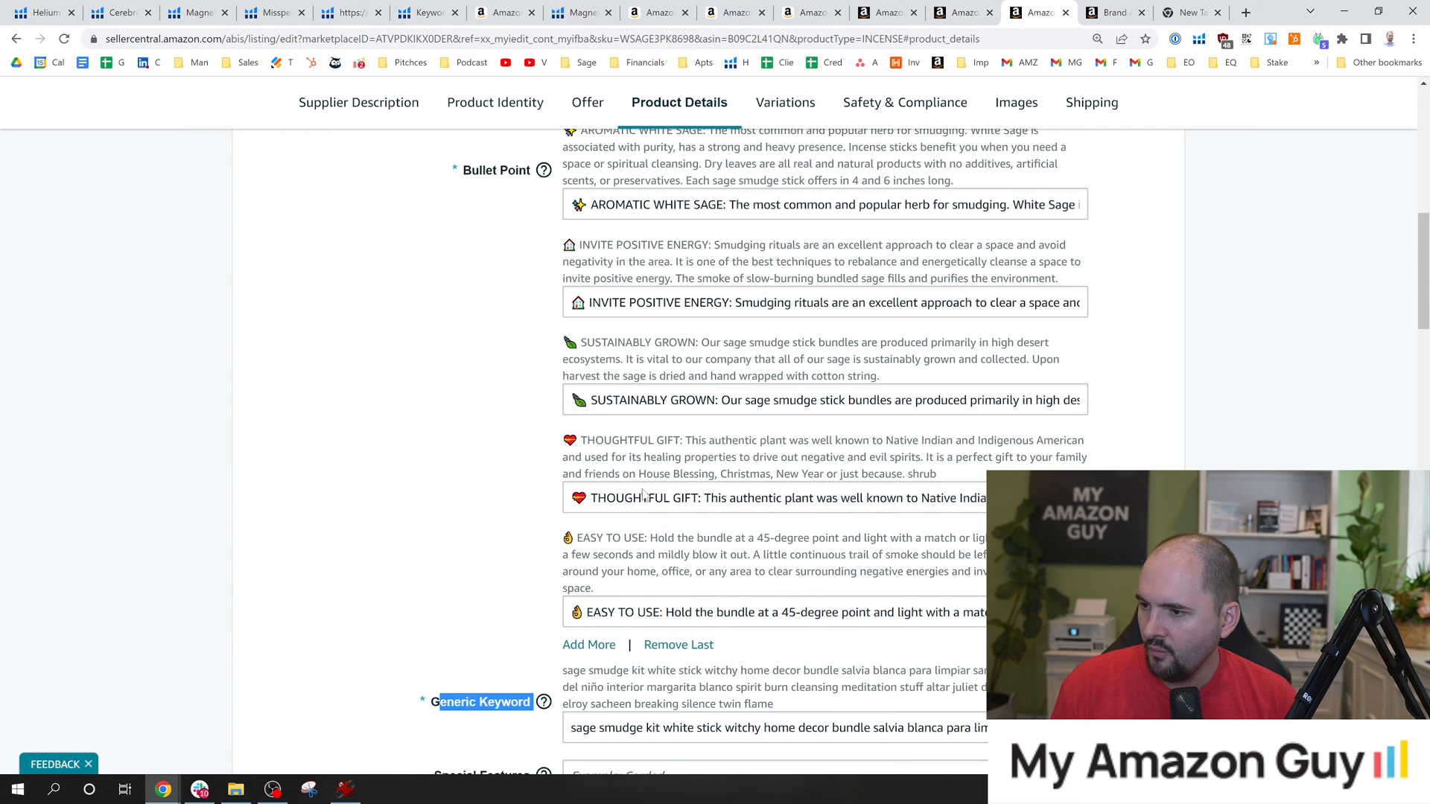
{"action": "scroll", "coordinate": [643, 494], "scroll_direction": "up", "scroll_amount": 1}
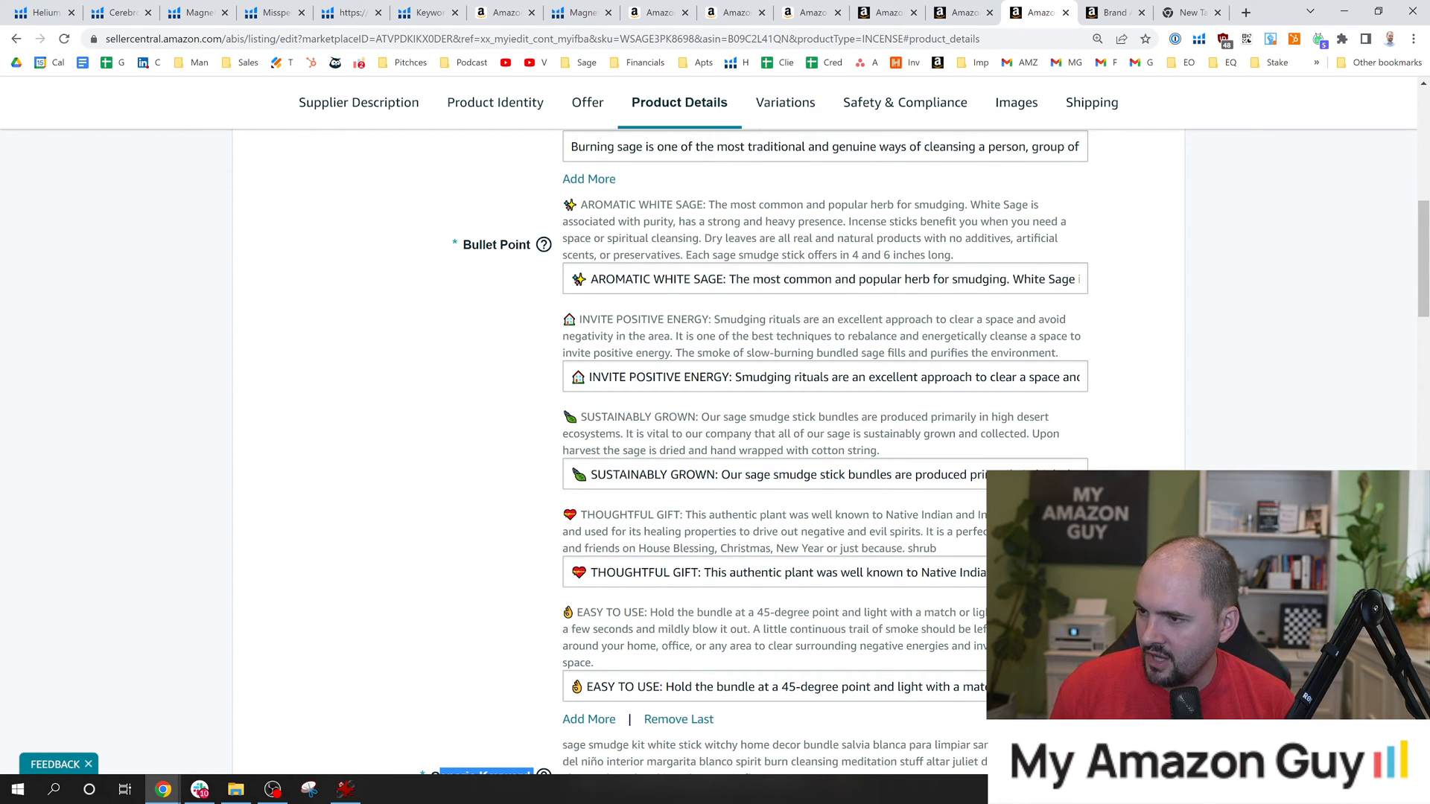
{"action": "left_click", "coordinate": [572, 377]}
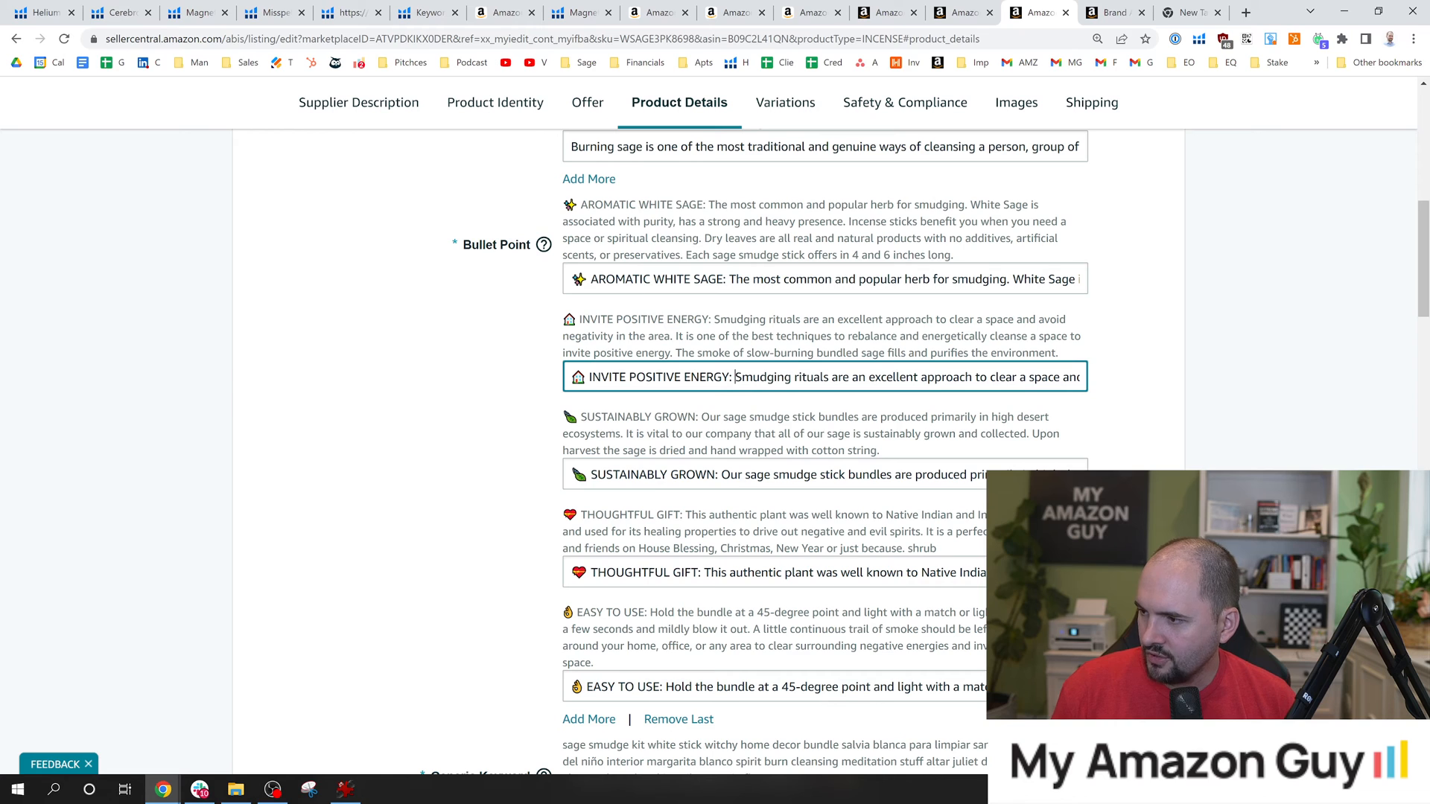
{"action": "left_click_drag", "start_coordinate": [831, 377], "coordinate": [1086, 377]}
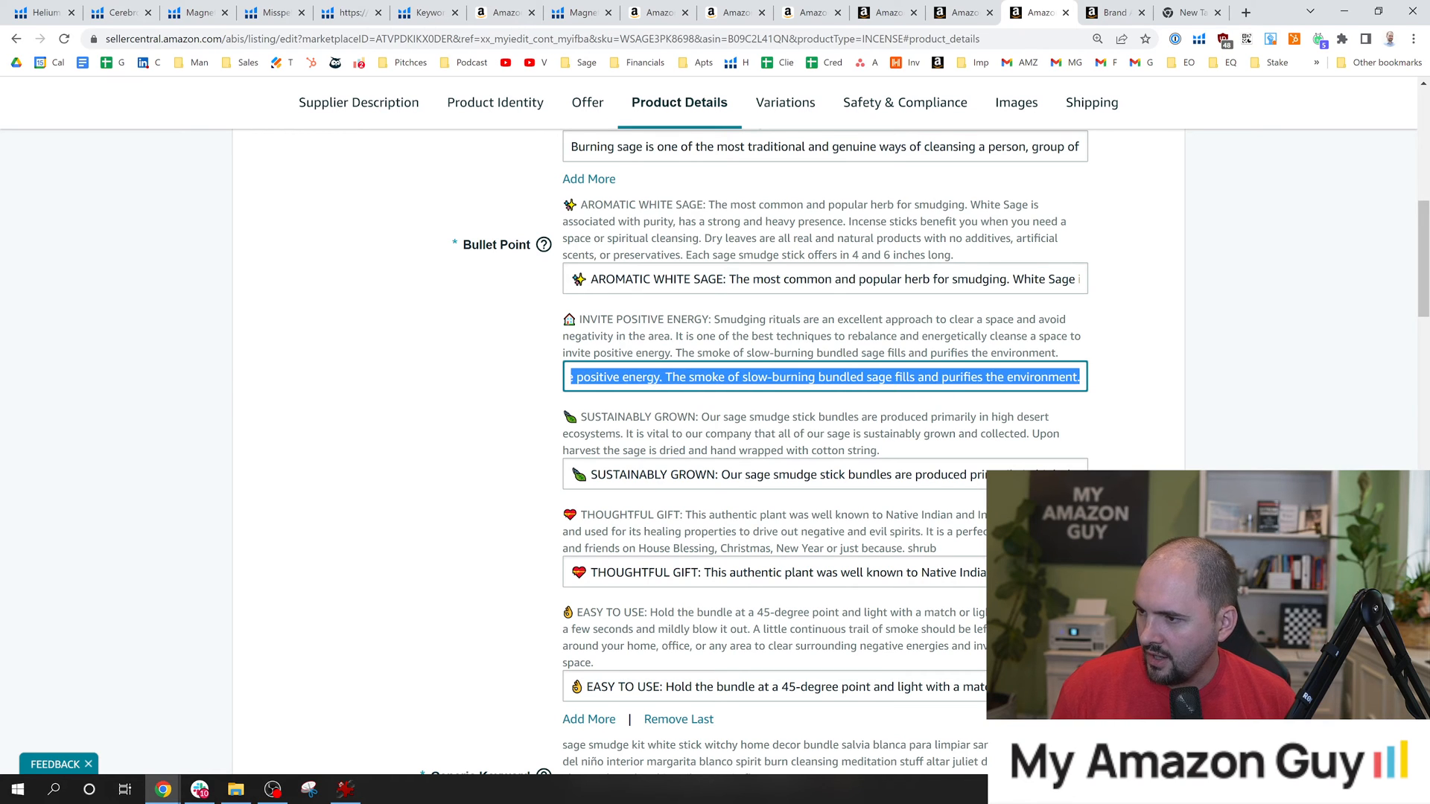
{"action": "left_click", "coordinate": [819, 377]}
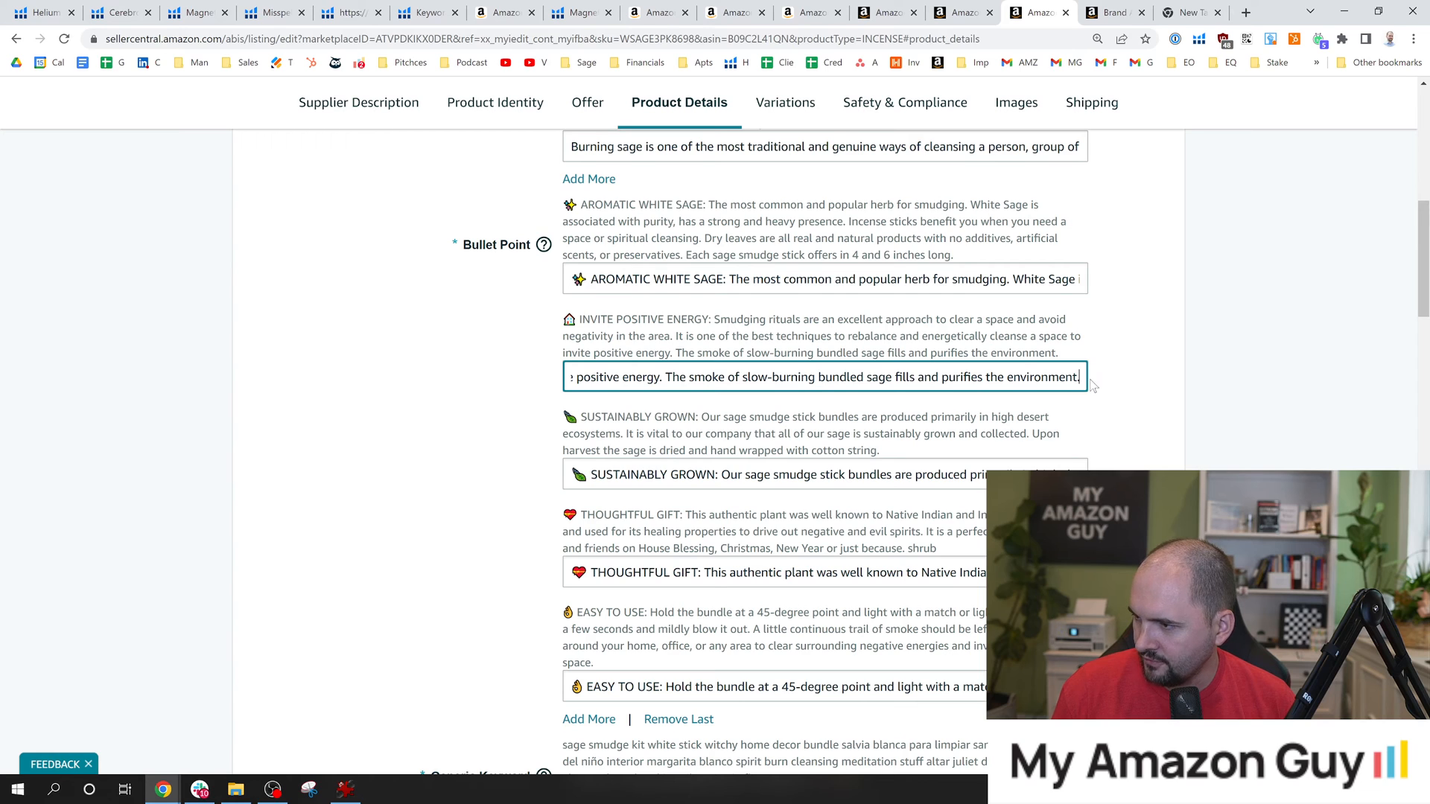
{"action": "type", "text": "house warming gifts new home"}
{"action": "type", "text": "Great for"}
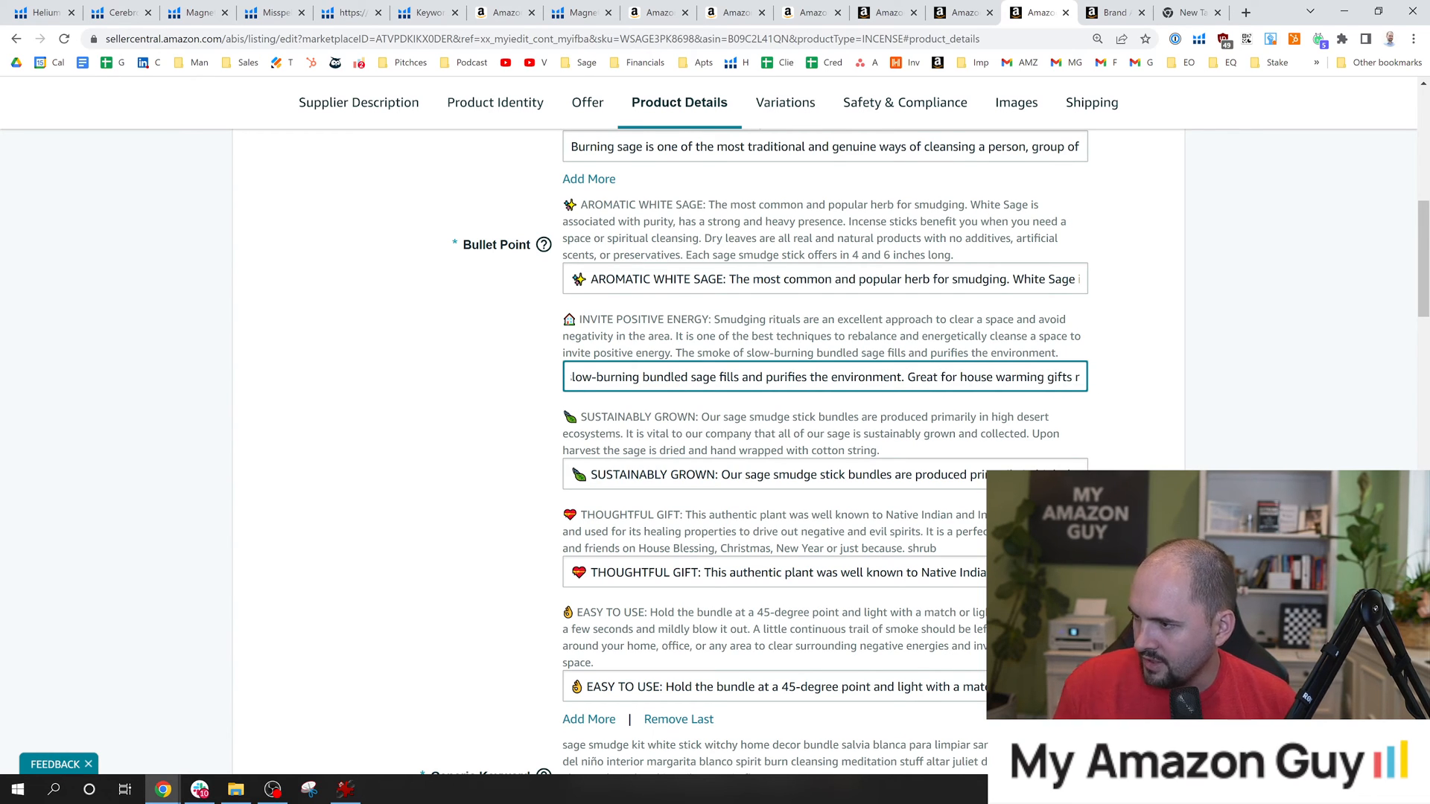
Capitalize each word of "House Warming Gifts New Home" in the INVITE POSITIVE ENERGY bullet point and end the sentence with a period.
{"action": "left_click_drag", "start_coordinate": [1028, 376], "coordinate": [1092, 384]}
{"action": "left_click", "coordinate": [1023, 377]}
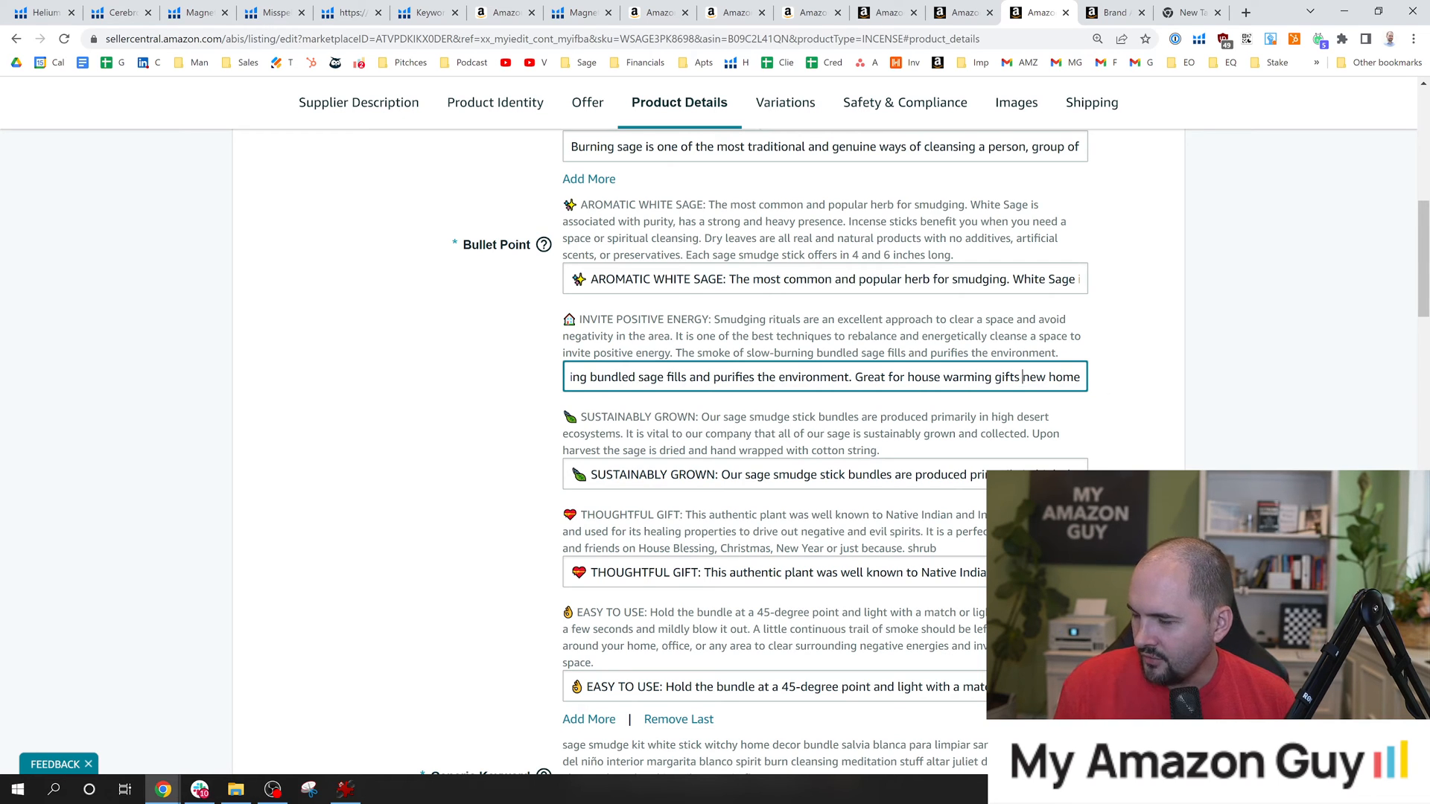
{"action": "type", "text": "H"}
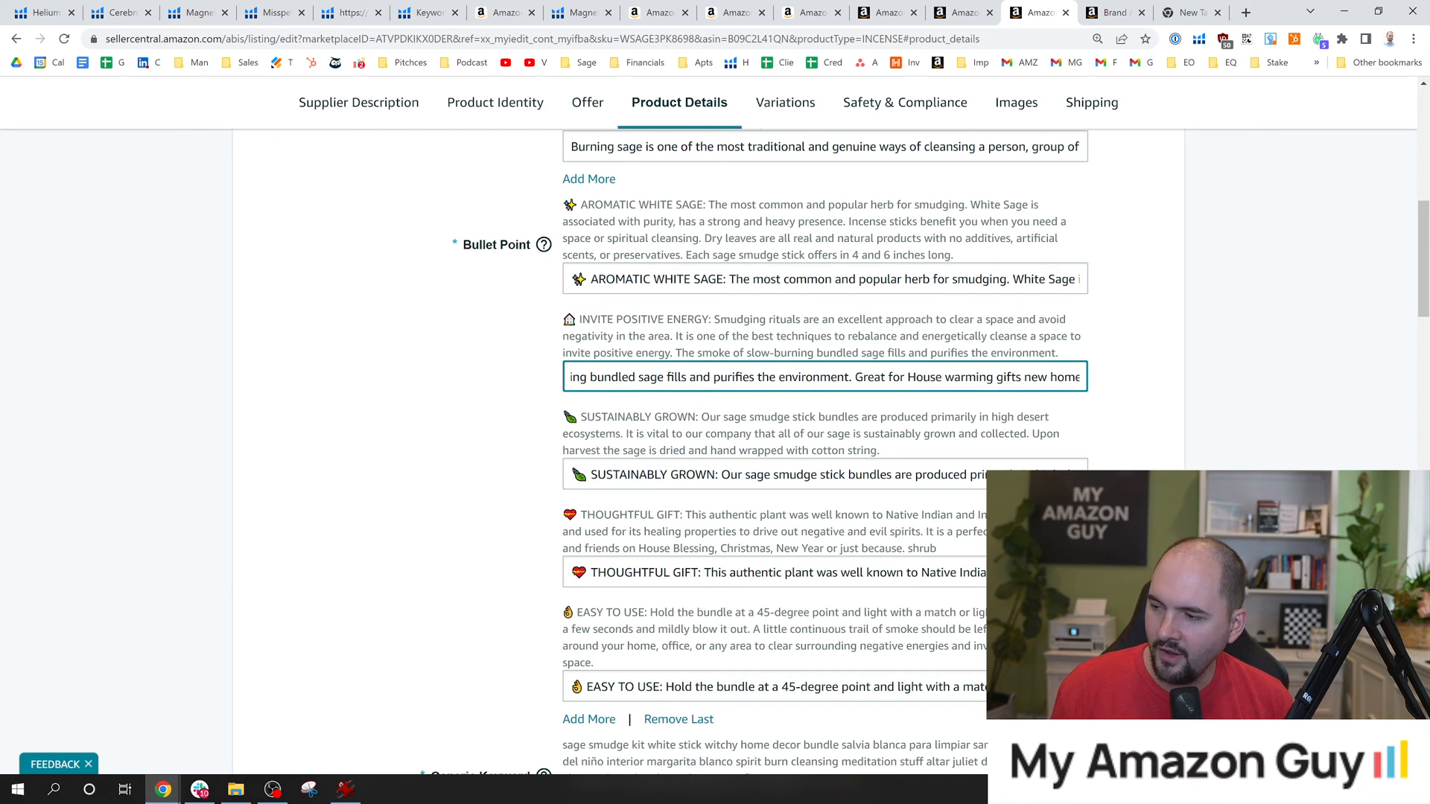
{"action": "key", "text": "ctrl+Right"}
{"action": "key", "text": "shift+Right"}
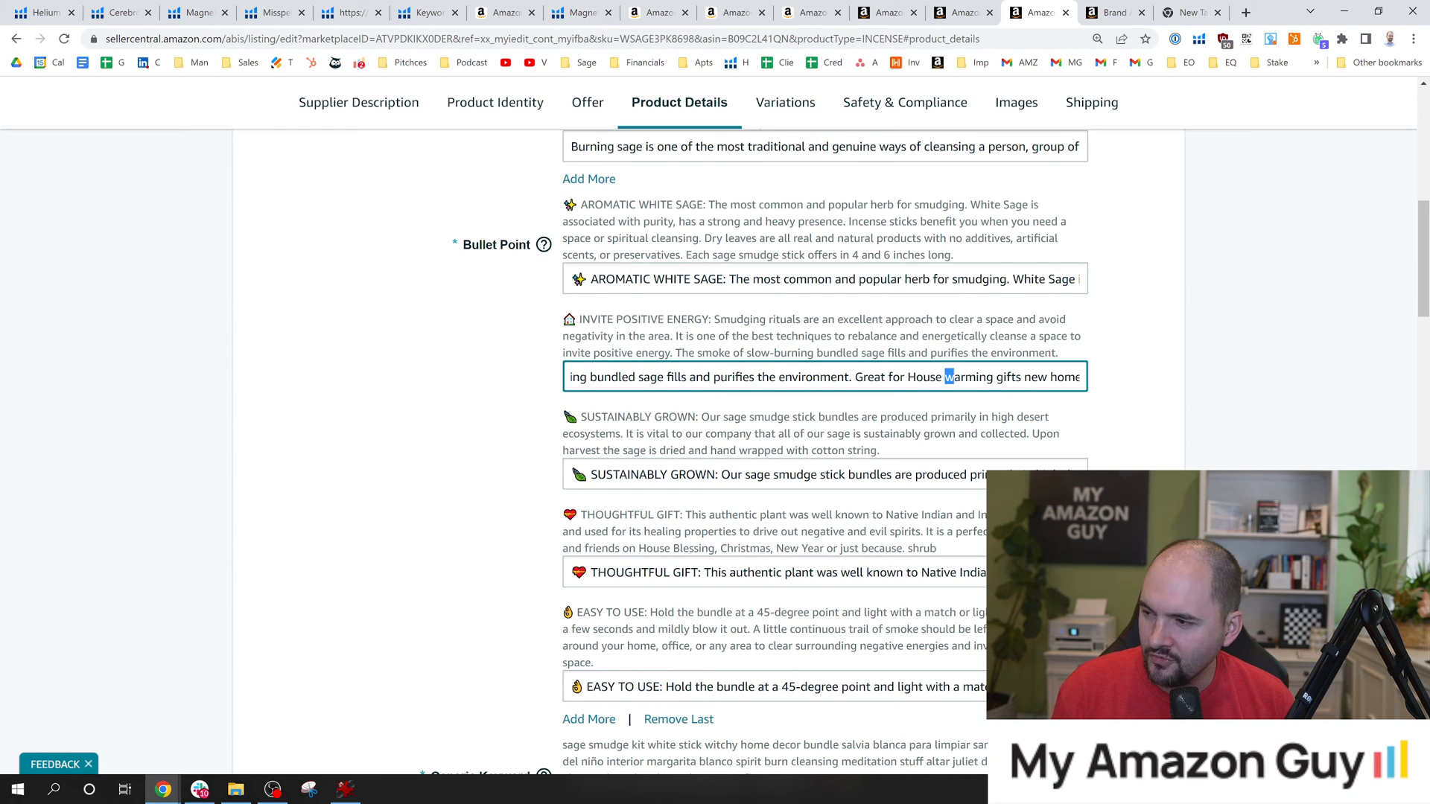
{"action": "type", "text": "W"}
{"action": "key", "text": "ctrl+shift+Right"}
{"action": "key", "text": "ctrl+shift+Right"}
{"action": "key", "text": "ctrl+shift+Right"}
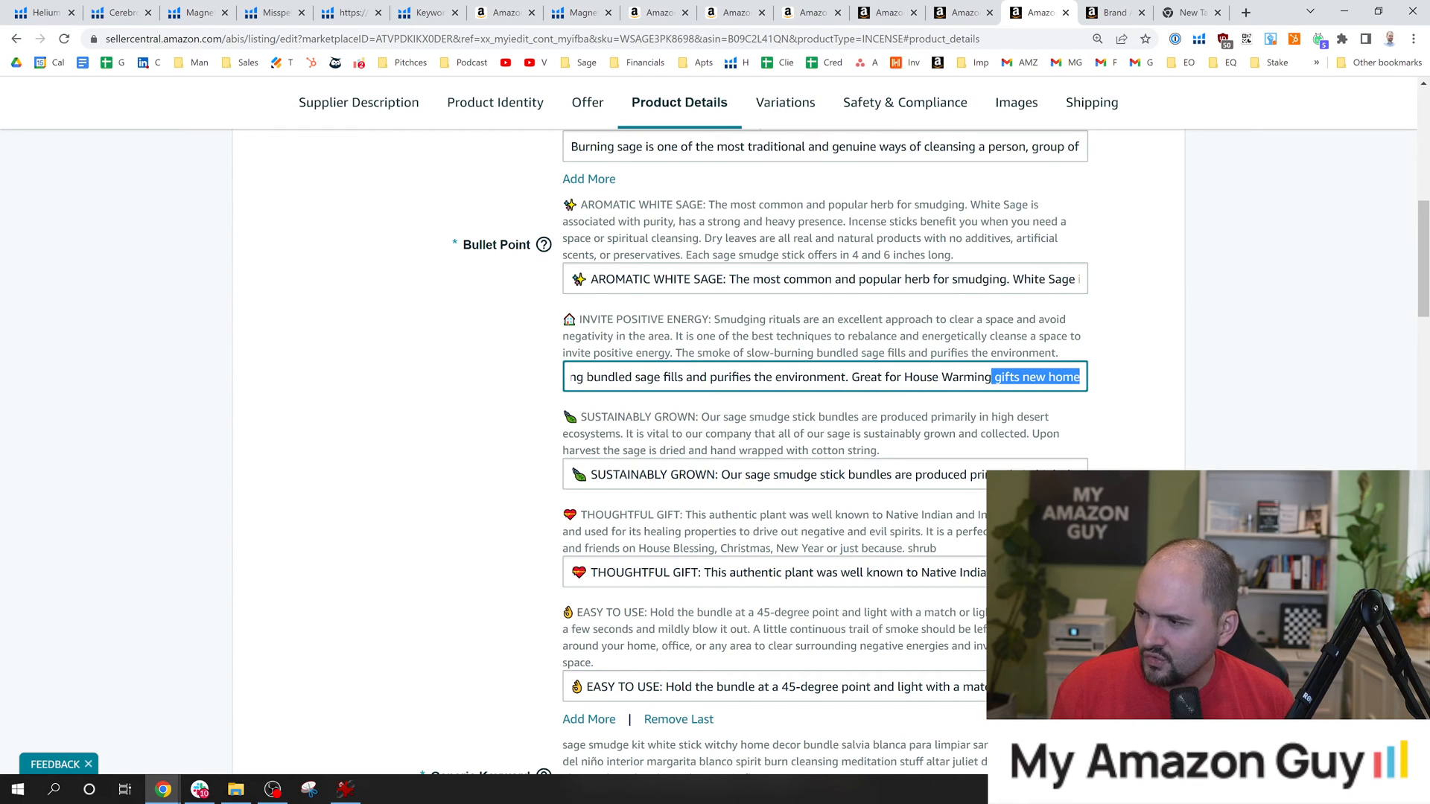
{"action": "key", "text": "Left"}
{"action": "key", "text": "shift+Right"}
{"action": "type", "text": "G"}
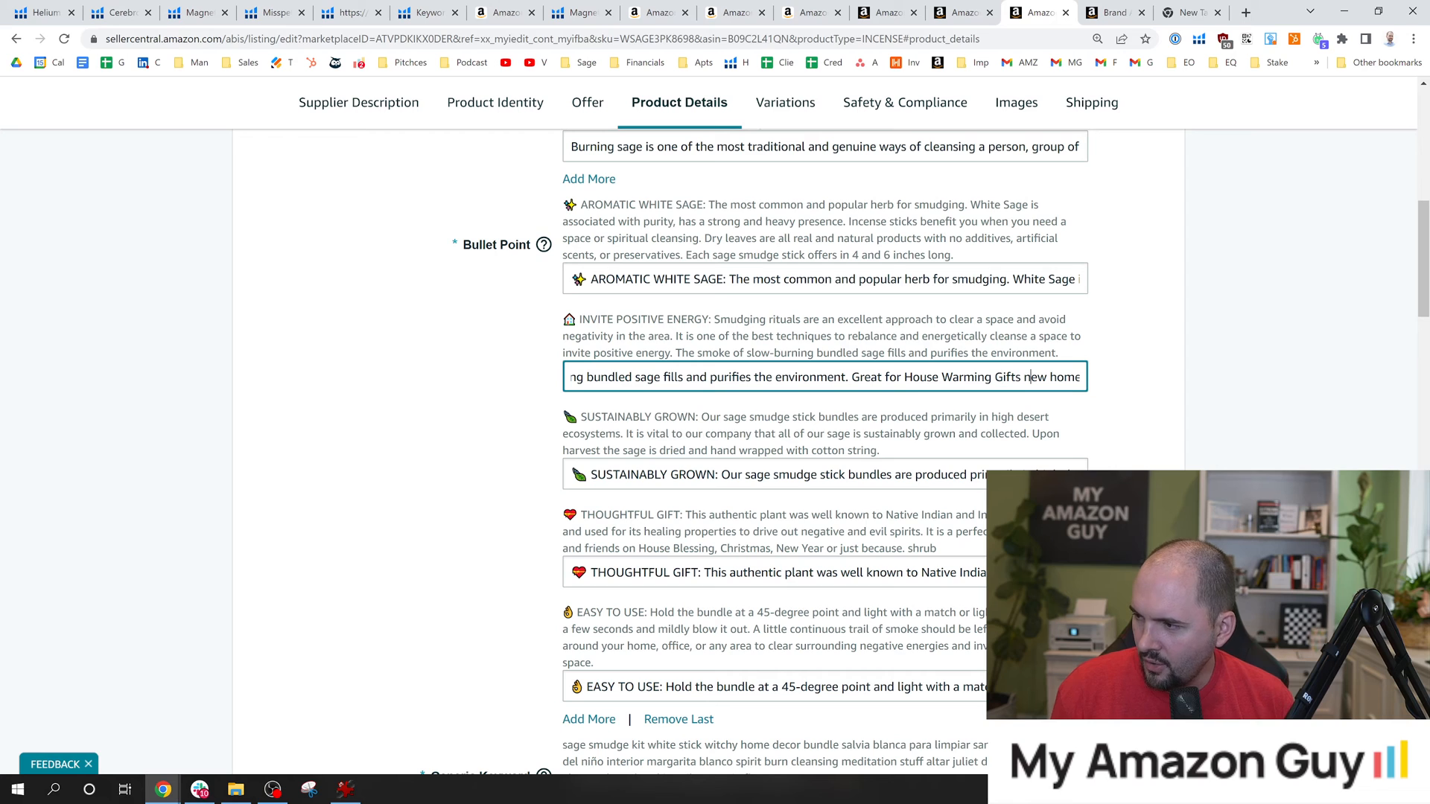
{"action": "type", "text": "N"}
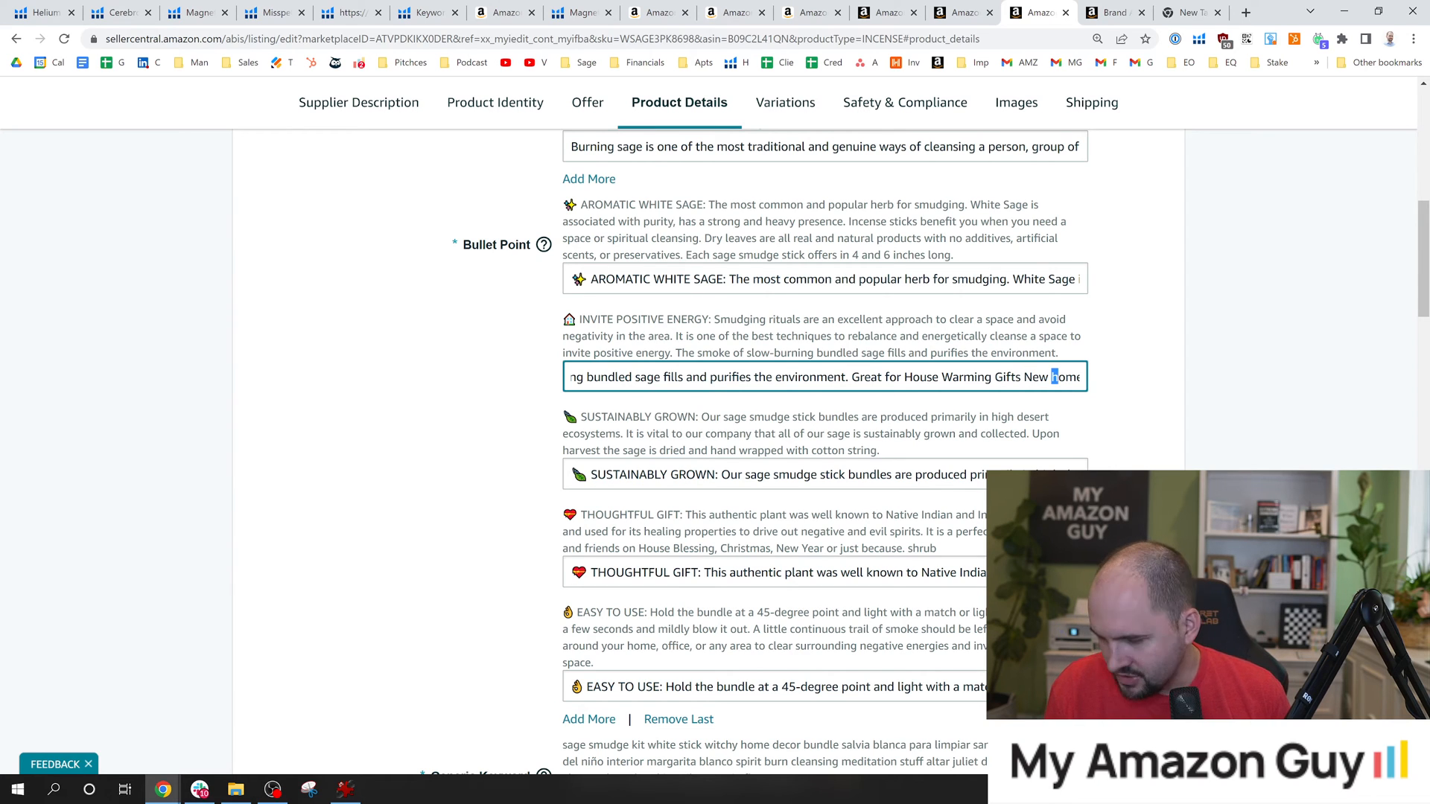
{"action": "type", "text": "H"}
{"action": "key", "text": "End"}
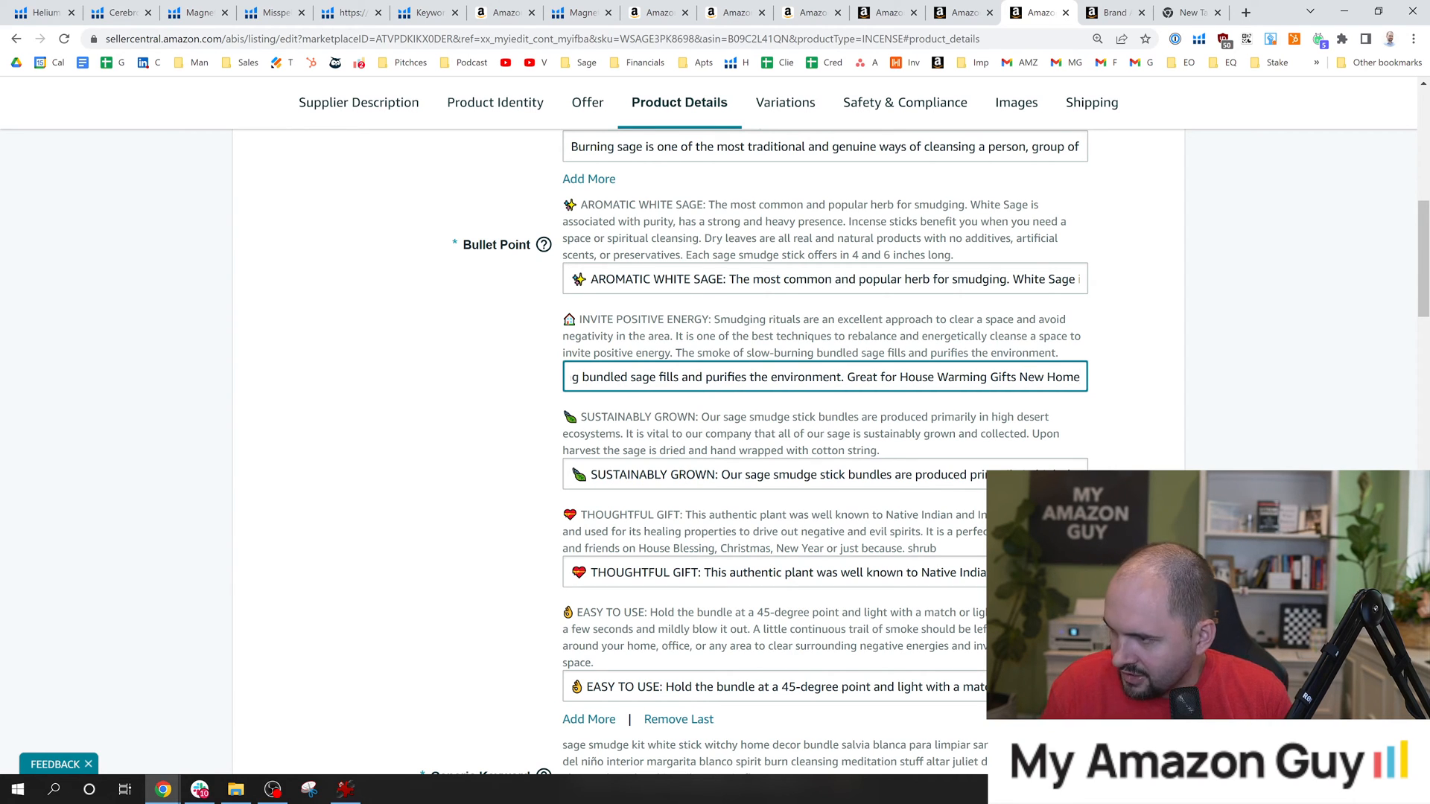
{"action": "type", "text": "."}
{"action": "left_click", "coordinate": [1149, 382]}
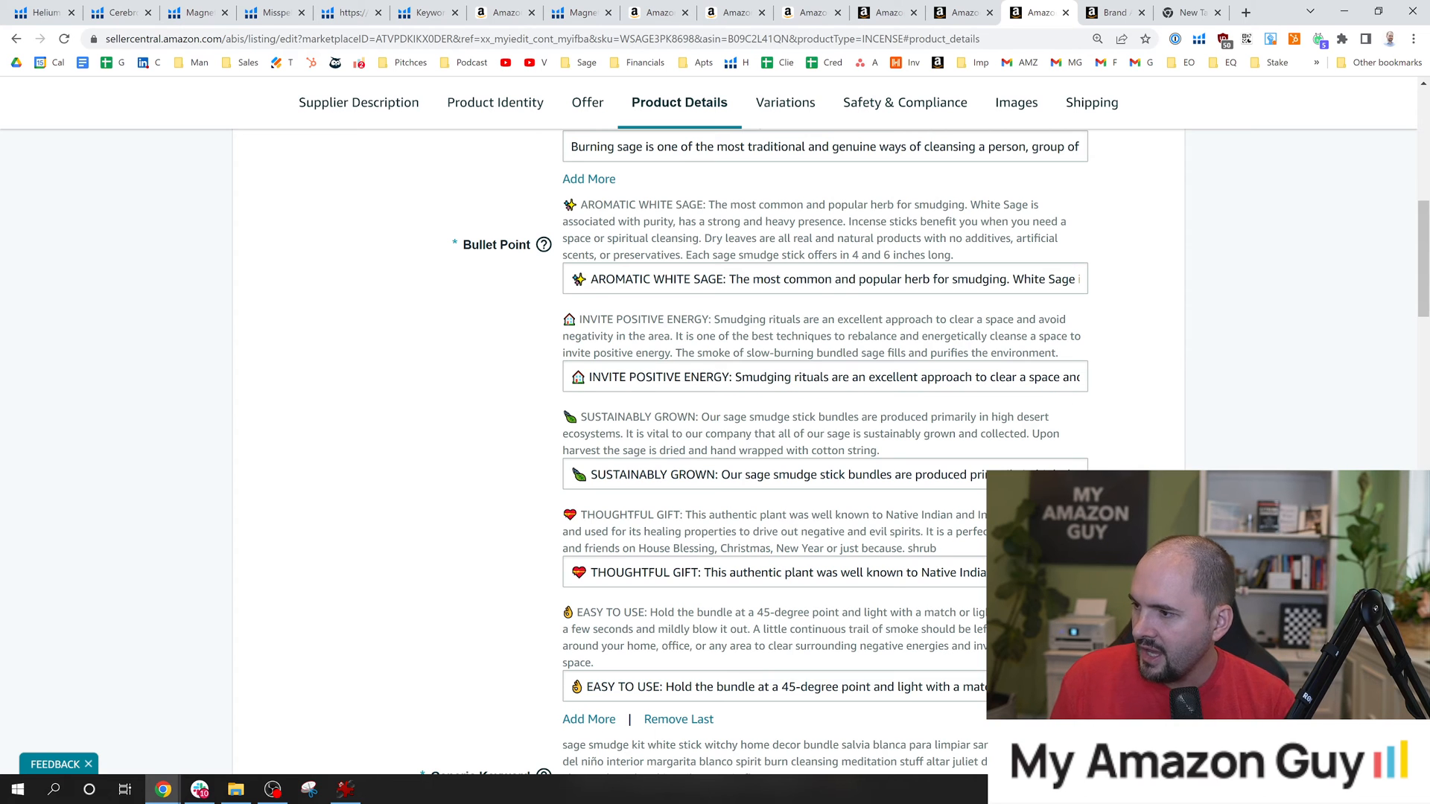
Search the brand's Search Query Performance report for the word warming and close the empty browser tab.
{"action": "left_click_drag", "start_coordinate": [1424, 264], "coordinate": [1211, 273]}
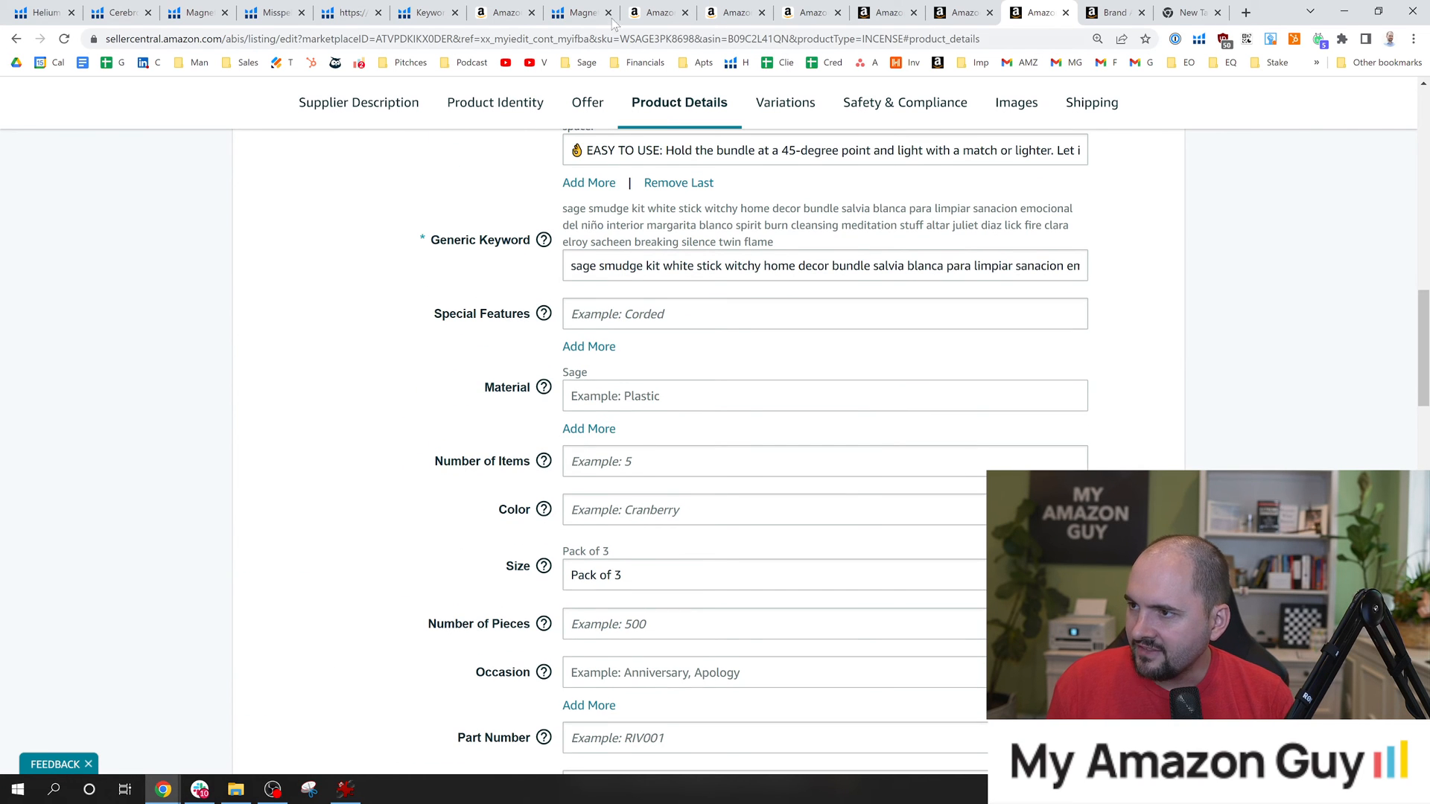
{"action": "left_click", "coordinate": [573, 9]}
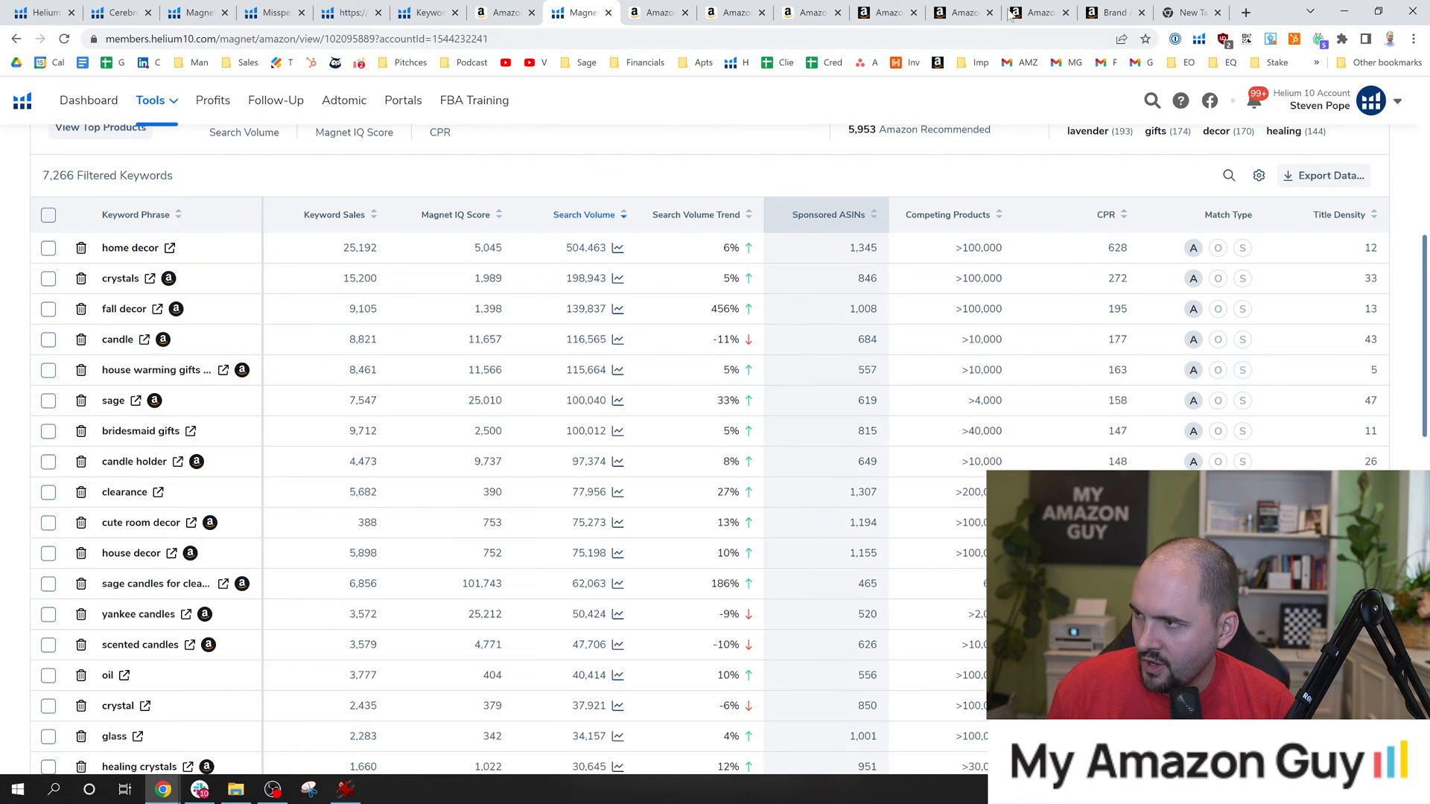
{"action": "left_click", "coordinate": [1123, 10]}
{"action": "key", "text": "ctrl+f"}
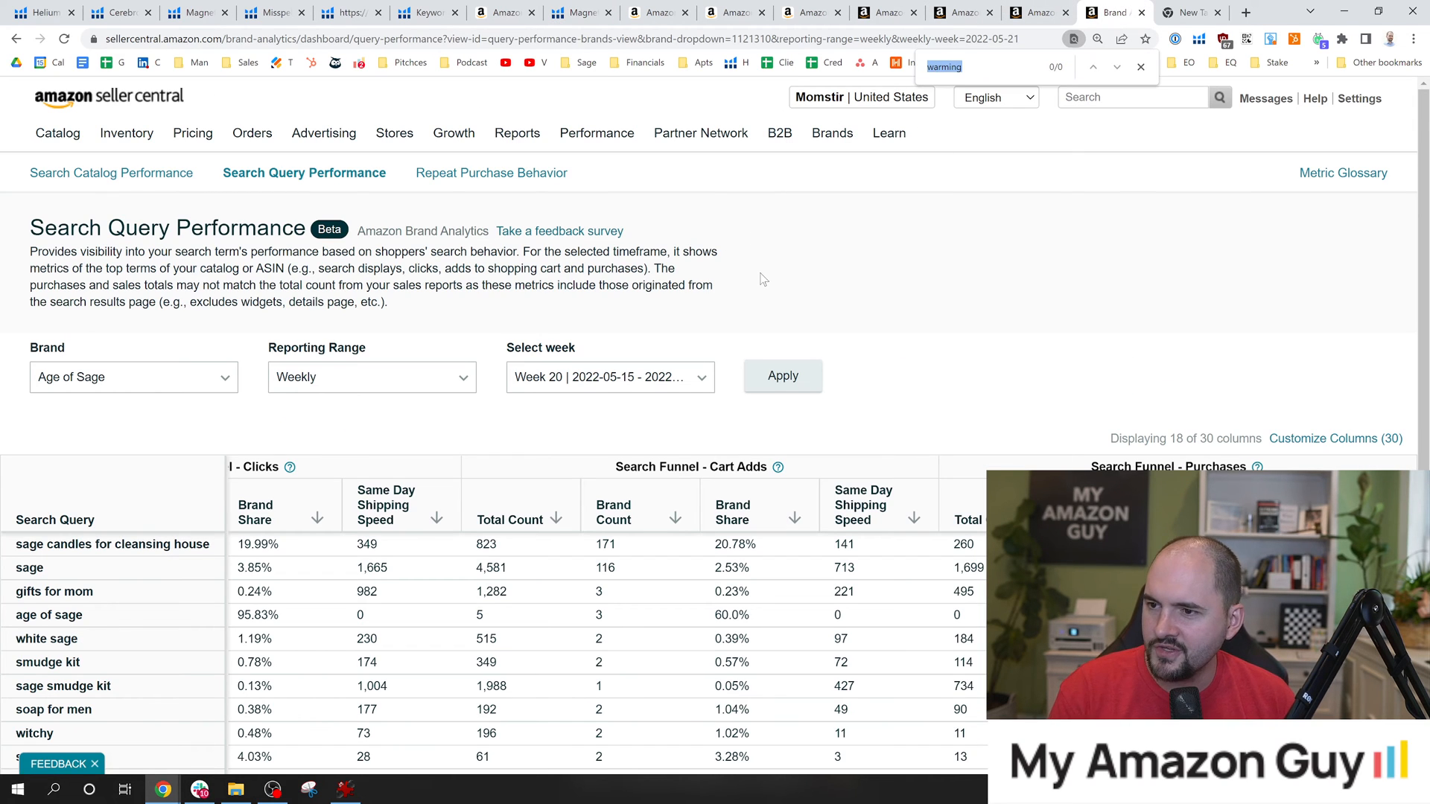
{"action": "type", "text": "warm"}
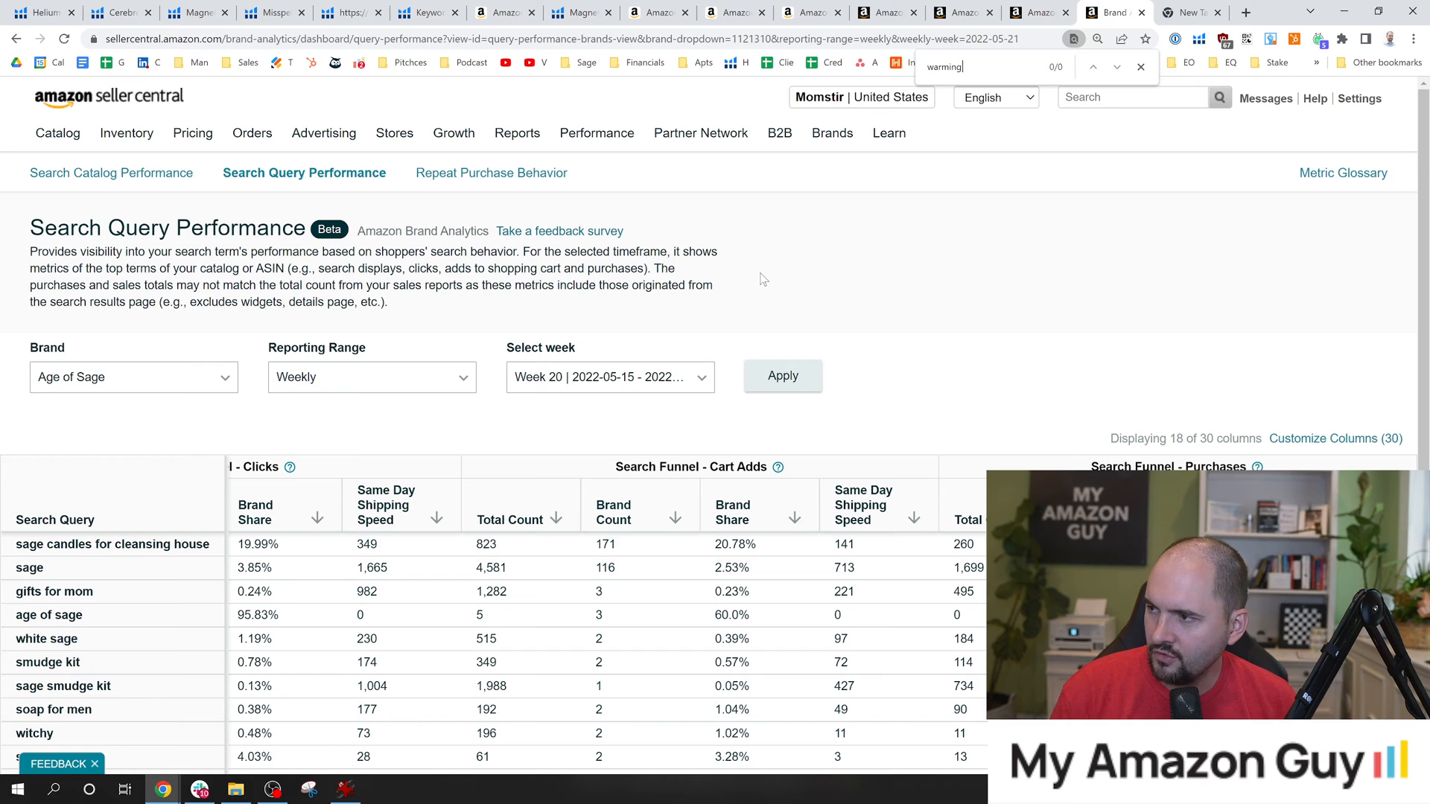
{"action": "left_click", "coordinate": [1195, 13]}
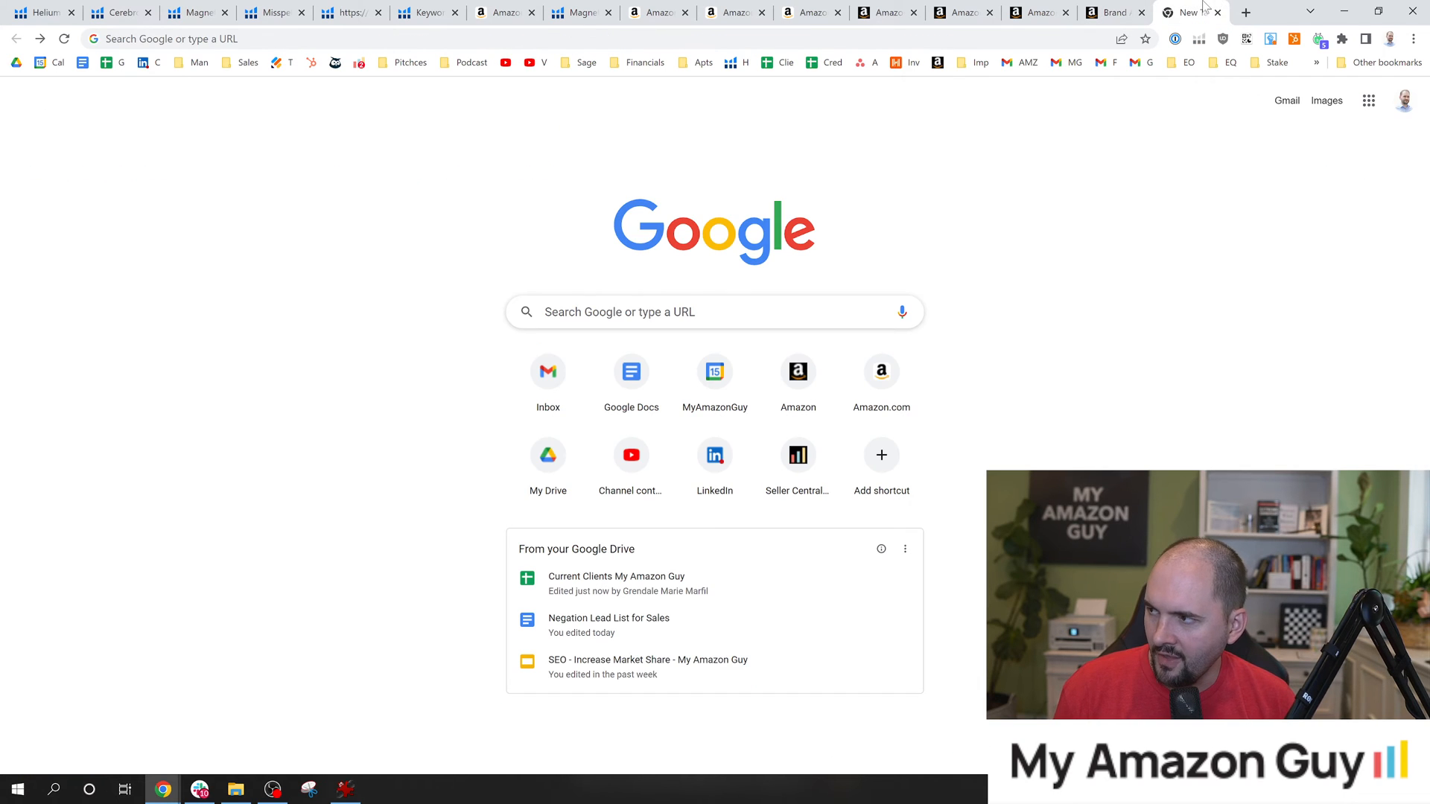
{"action": "left_click", "coordinate": [1218, 12]}
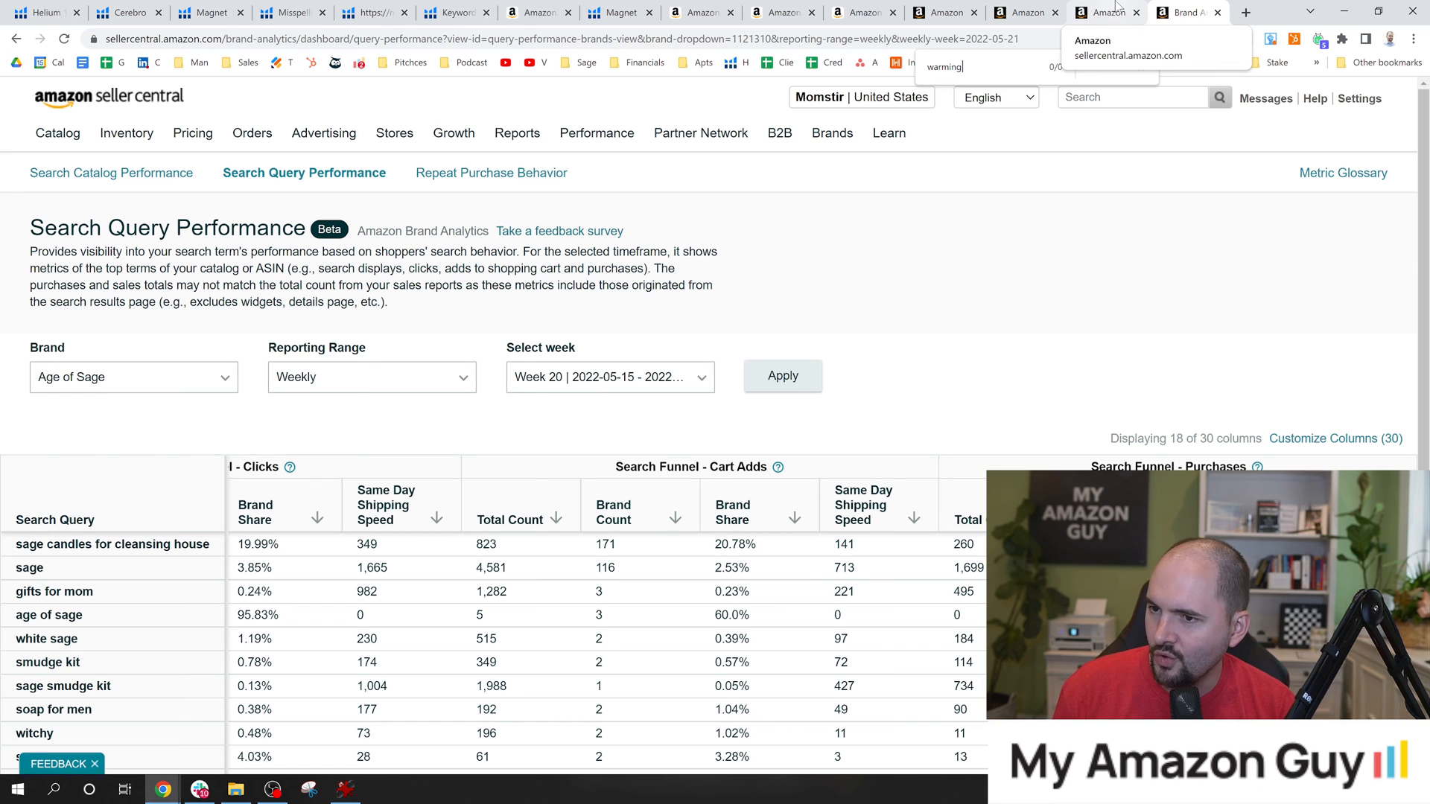
Return to the Magnet results and examine further keyword phrases down the search-volume ranking for relevance to the sage product.
{"action": "left_click", "coordinate": [621, 13]}
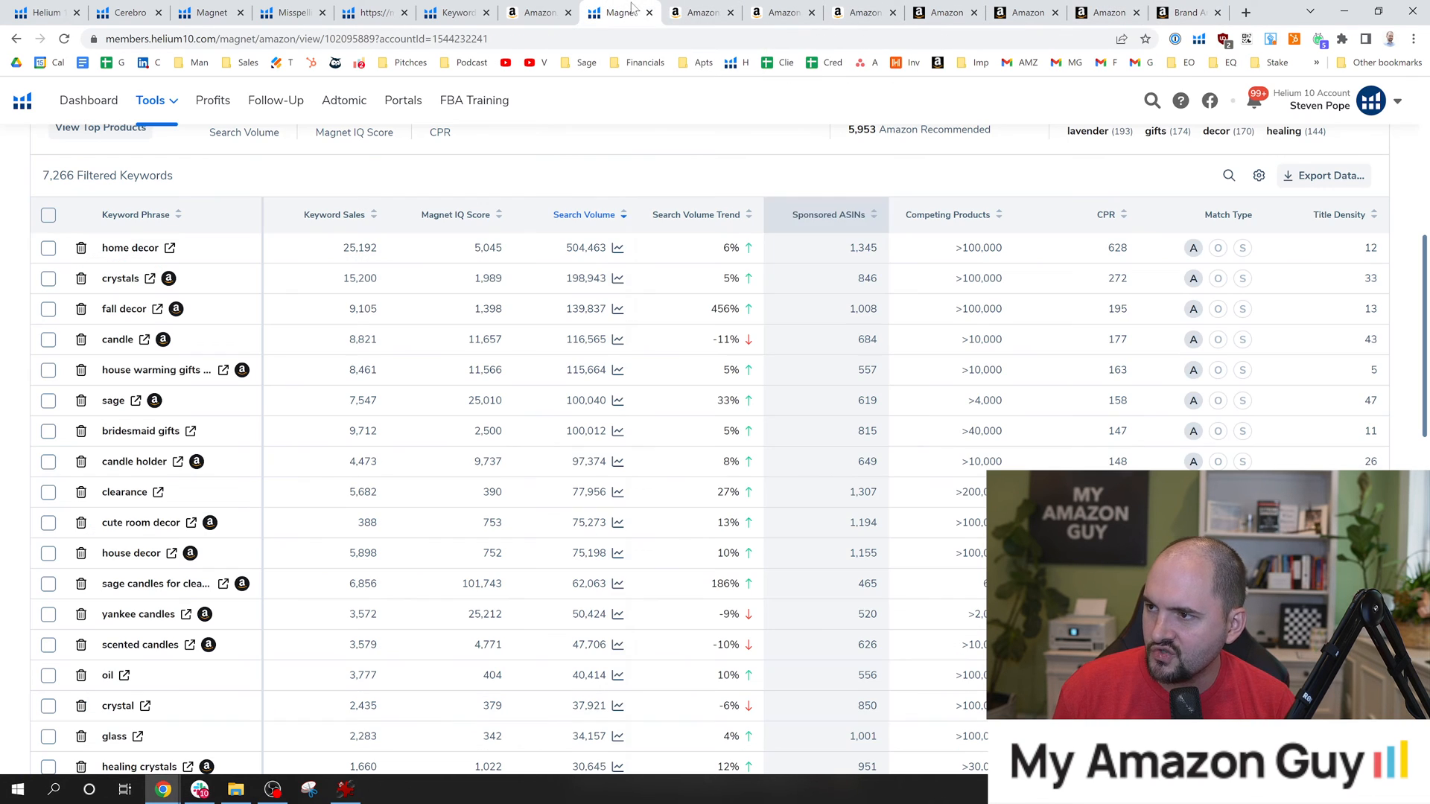
{"action": "scroll", "coordinate": [456, 275], "scroll_direction": "up", "scroll_amount": 7}
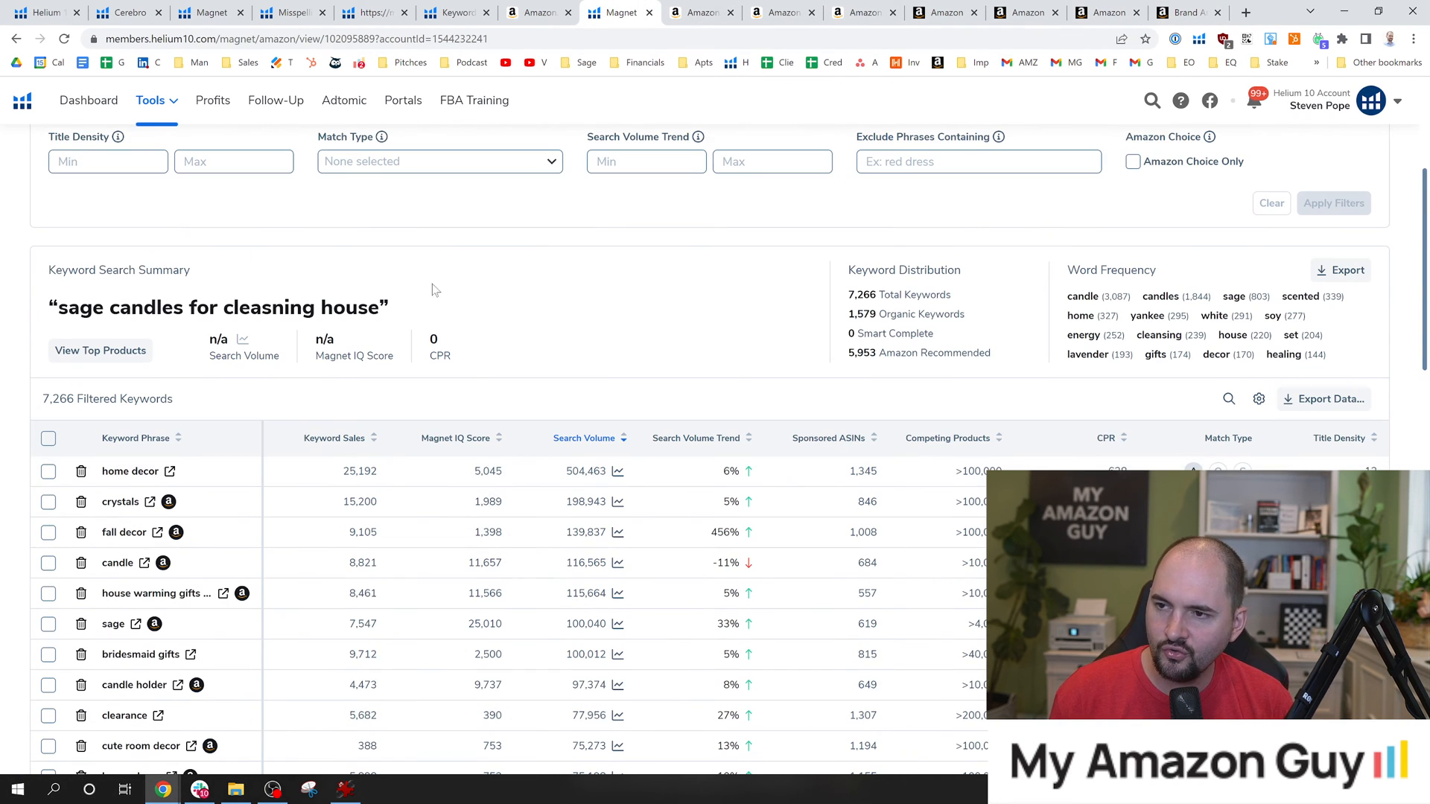
{"action": "scroll", "coordinate": [328, 323], "scroll_direction": "down", "scroll_amount": 7}
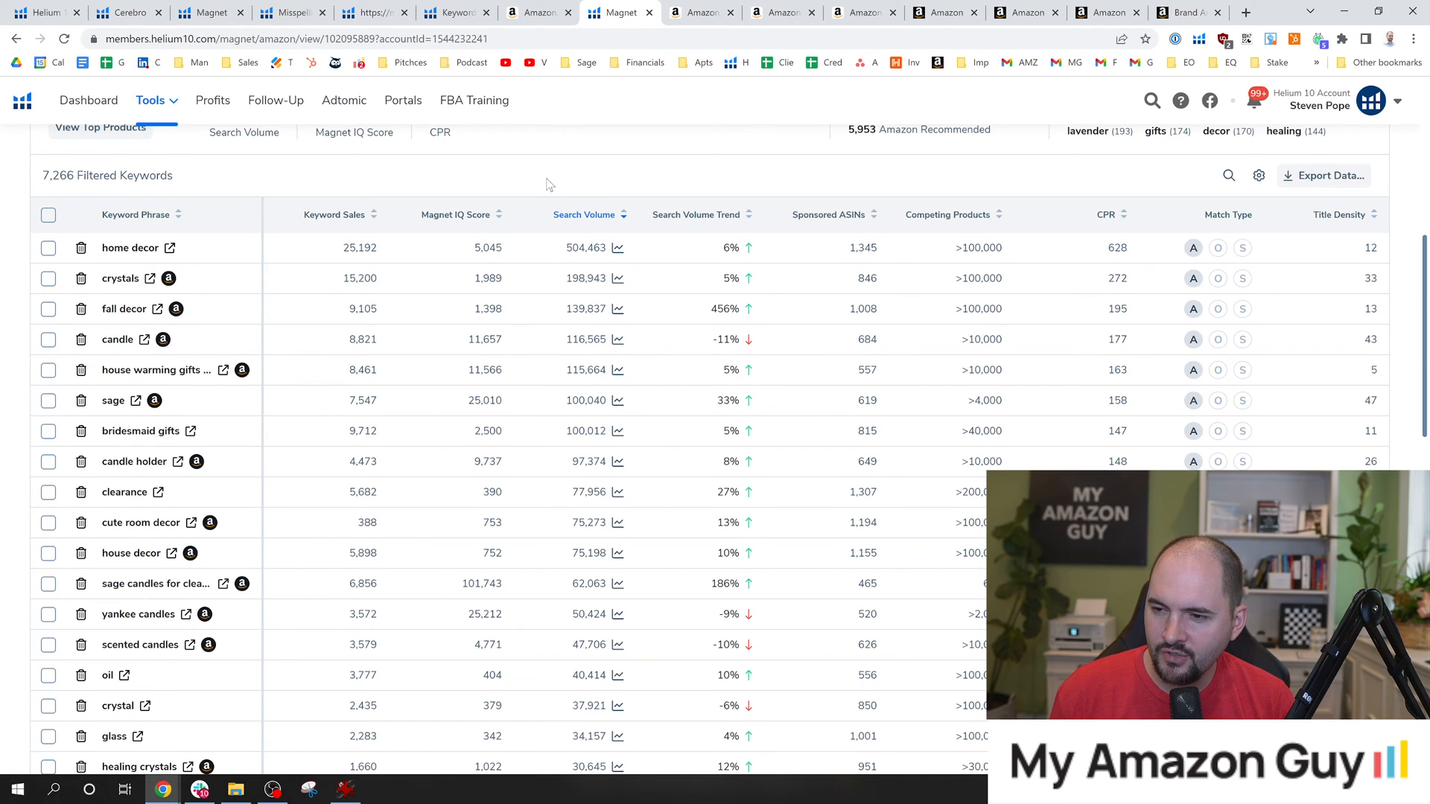
{"action": "scroll", "coordinate": [283, 357], "scroll_direction": "down", "scroll_amount": 1}
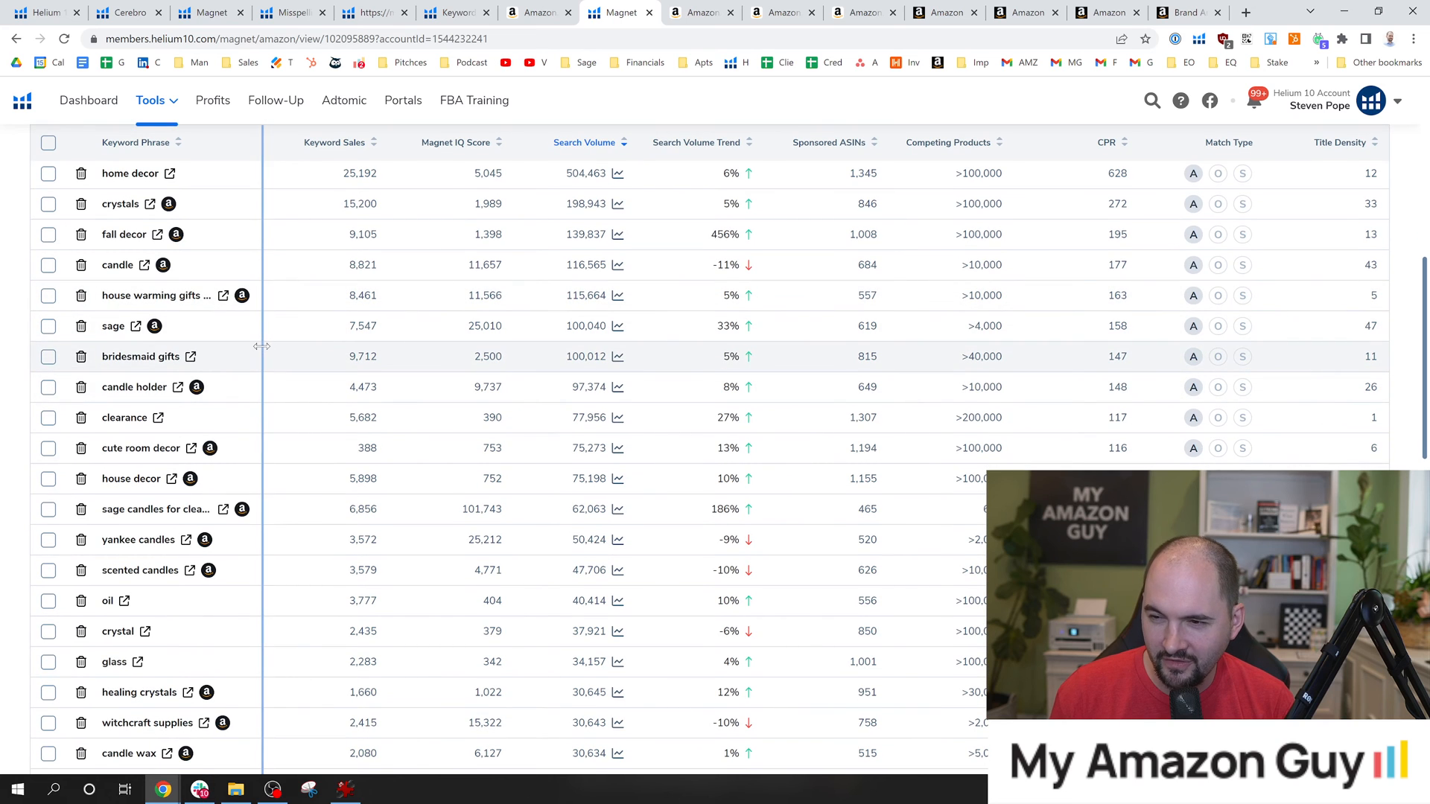
{"action": "scroll", "coordinate": [134, 379], "scroll_direction": "down", "scroll_amount": 1}
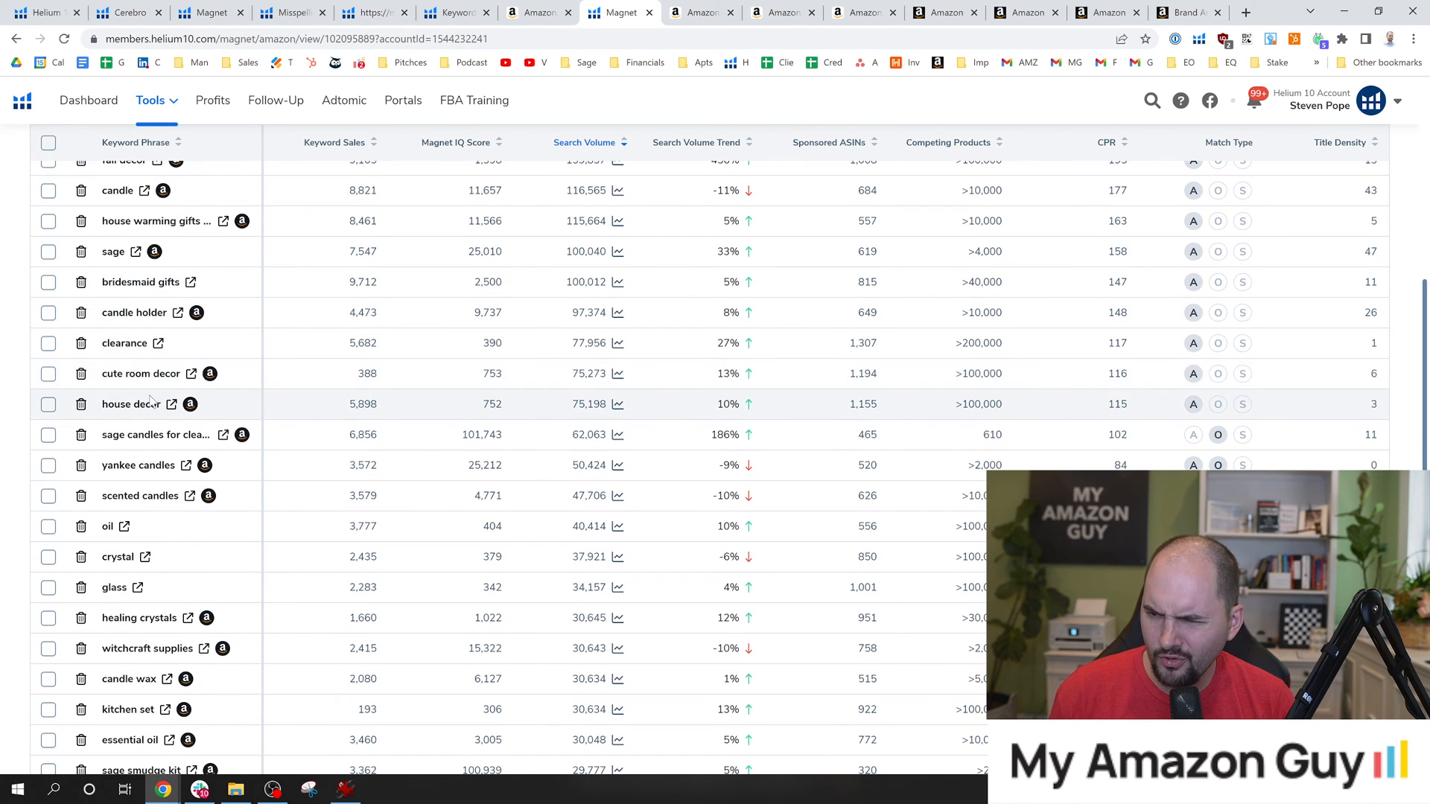
{"action": "scroll", "coordinate": [150, 406], "scroll_direction": "down", "scroll_amount": 1}
{"action": "scroll", "coordinate": [149, 415], "scroll_direction": "down", "scroll_amount": 4}
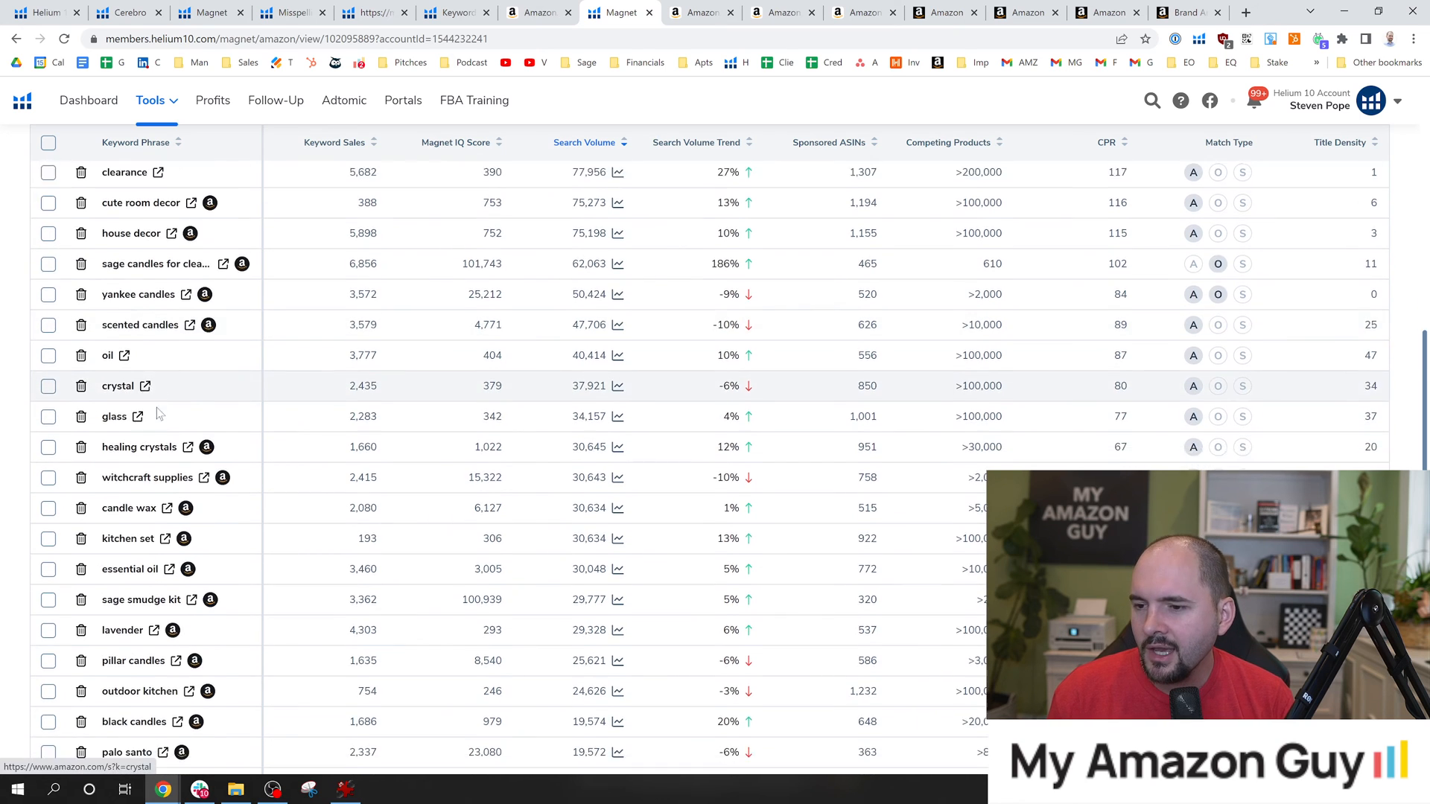
{"action": "scroll", "coordinate": [154, 412], "scroll_direction": "down", "scroll_amount": 1}
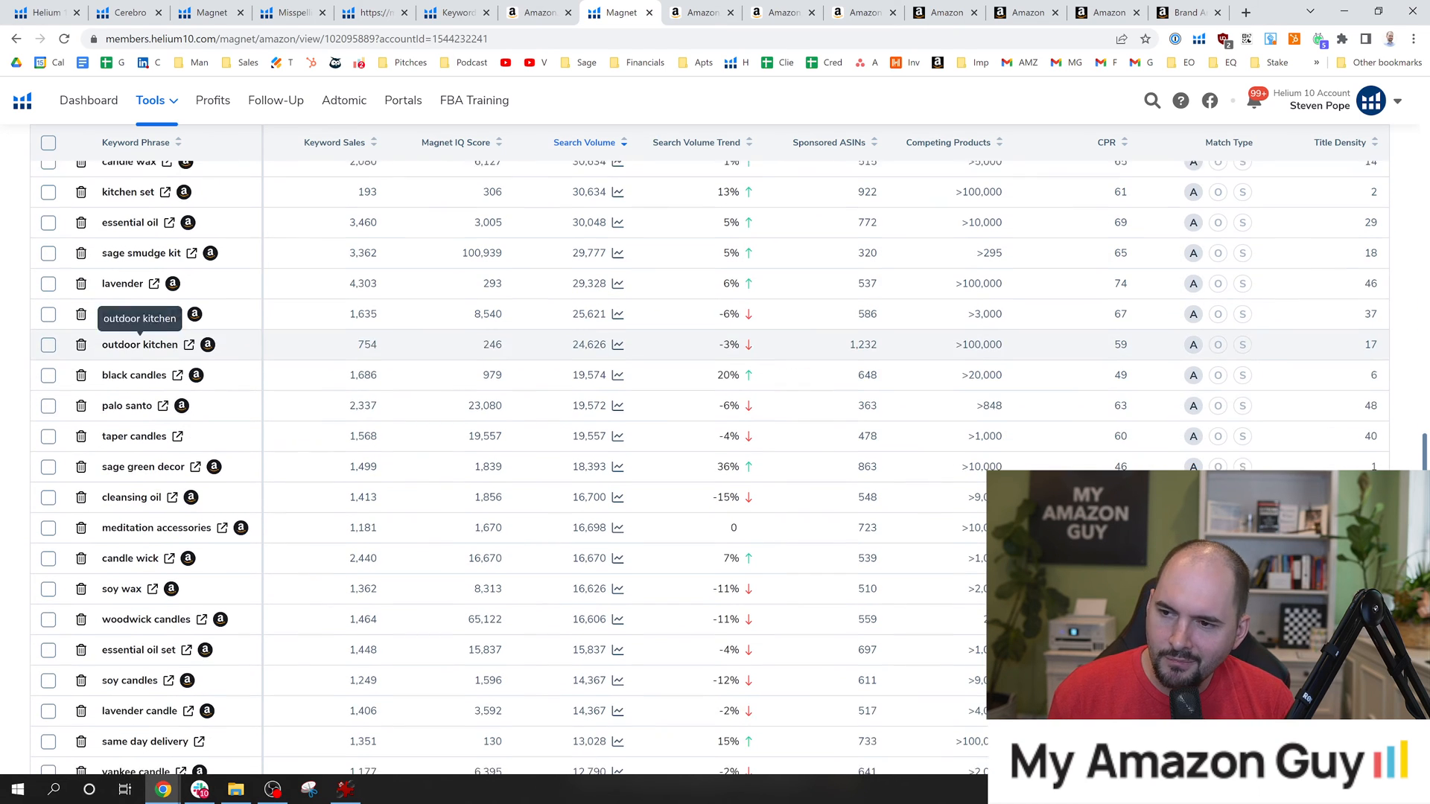
{"action": "scroll", "coordinate": [159, 408], "scroll_direction": "down", "scroll_amount": 3}
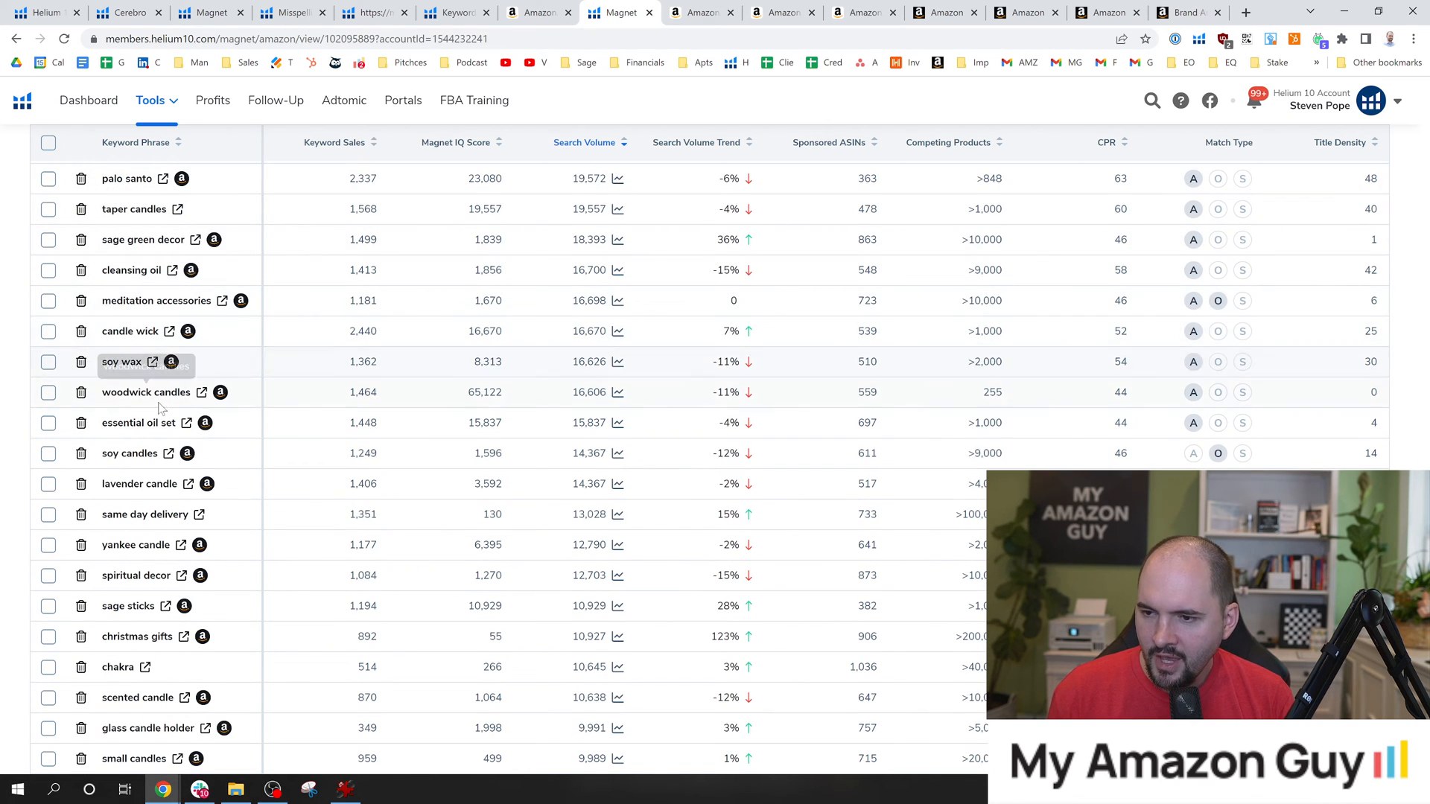
Examine the remaining keyword phrases on the first page of Magnet results for relevance to the sage product.
{"action": "scroll", "coordinate": [136, 372], "scroll_direction": "down", "scroll_amount": 2}
{"action": "scroll", "coordinate": [136, 387], "scroll_direction": "down", "scroll_amount": 1}
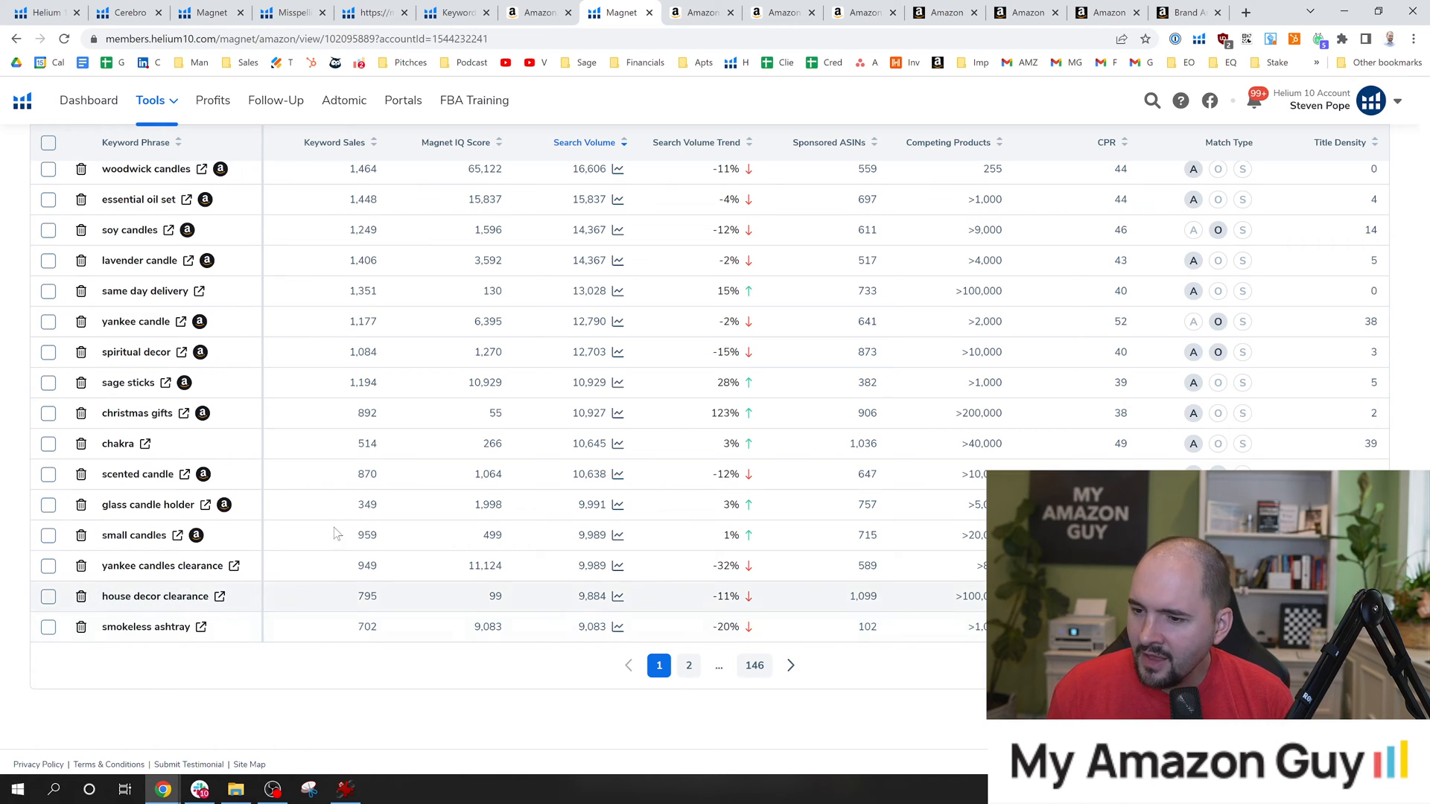
{"action": "scroll", "coordinate": [768, 378], "scroll_direction": "up", "scroll_amount": 4}
{"action": "scroll", "coordinate": [768, 378], "scroll_direction": "up", "scroll_amount": 20}
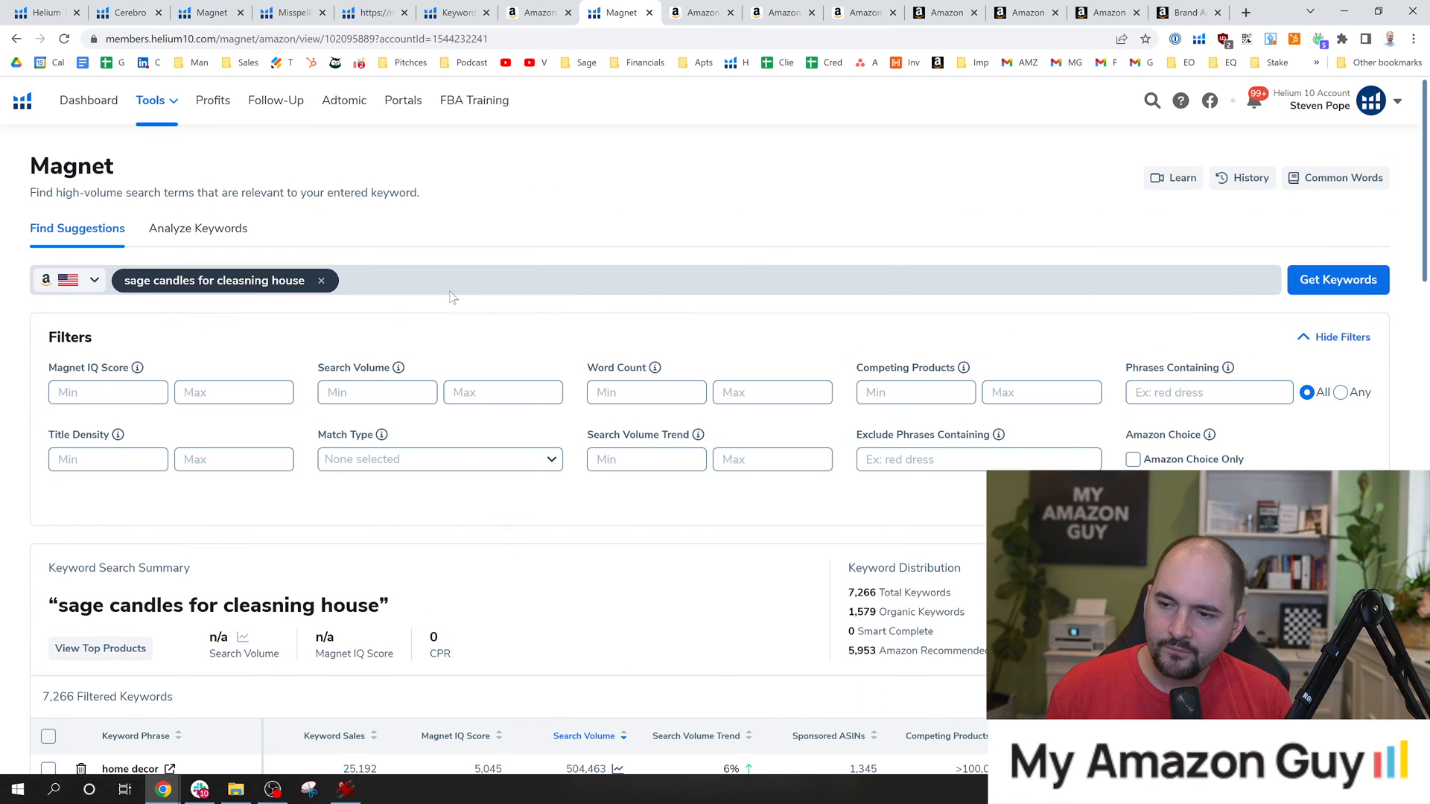
Switch Magnet to Analyze Keywords and add the copied phrase "house warming gifts new home" as the first keyword.
{"action": "left_click", "coordinate": [199, 228]}
{"action": "left_click", "coordinate": [367, 280]}
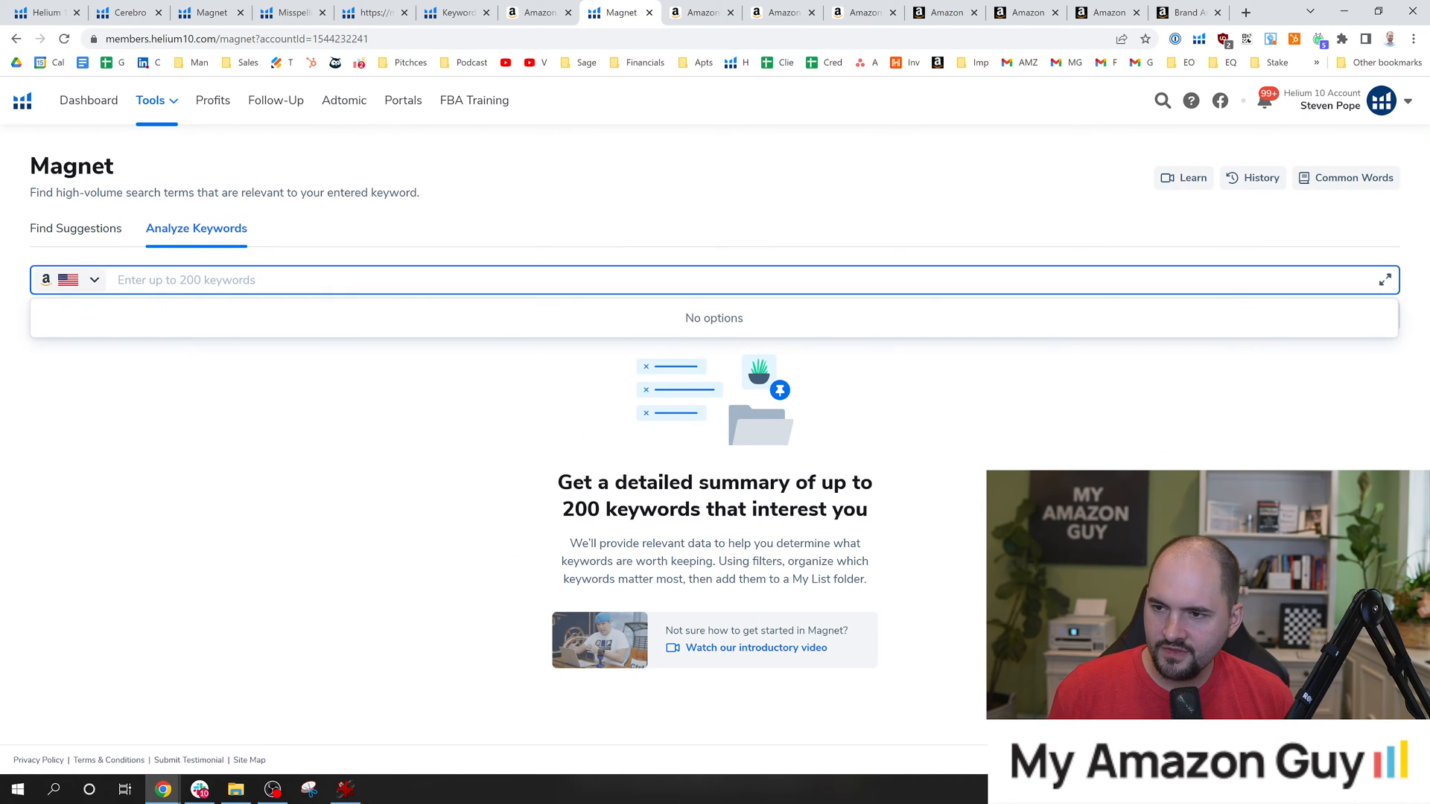
{"action": "left_click", "coordinate": [367, 280]}
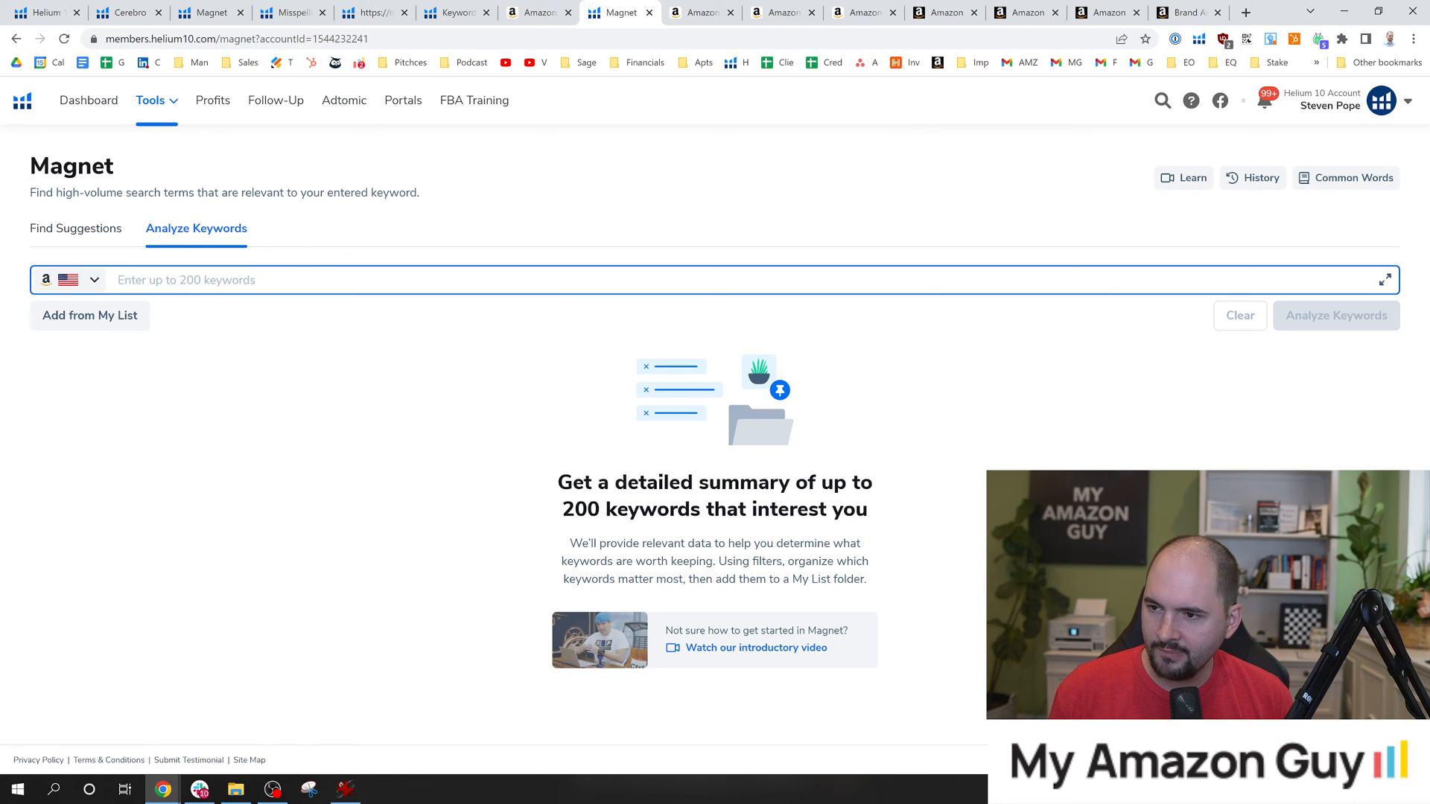
{"action": "left_click", "coordinate": [367, 280]}
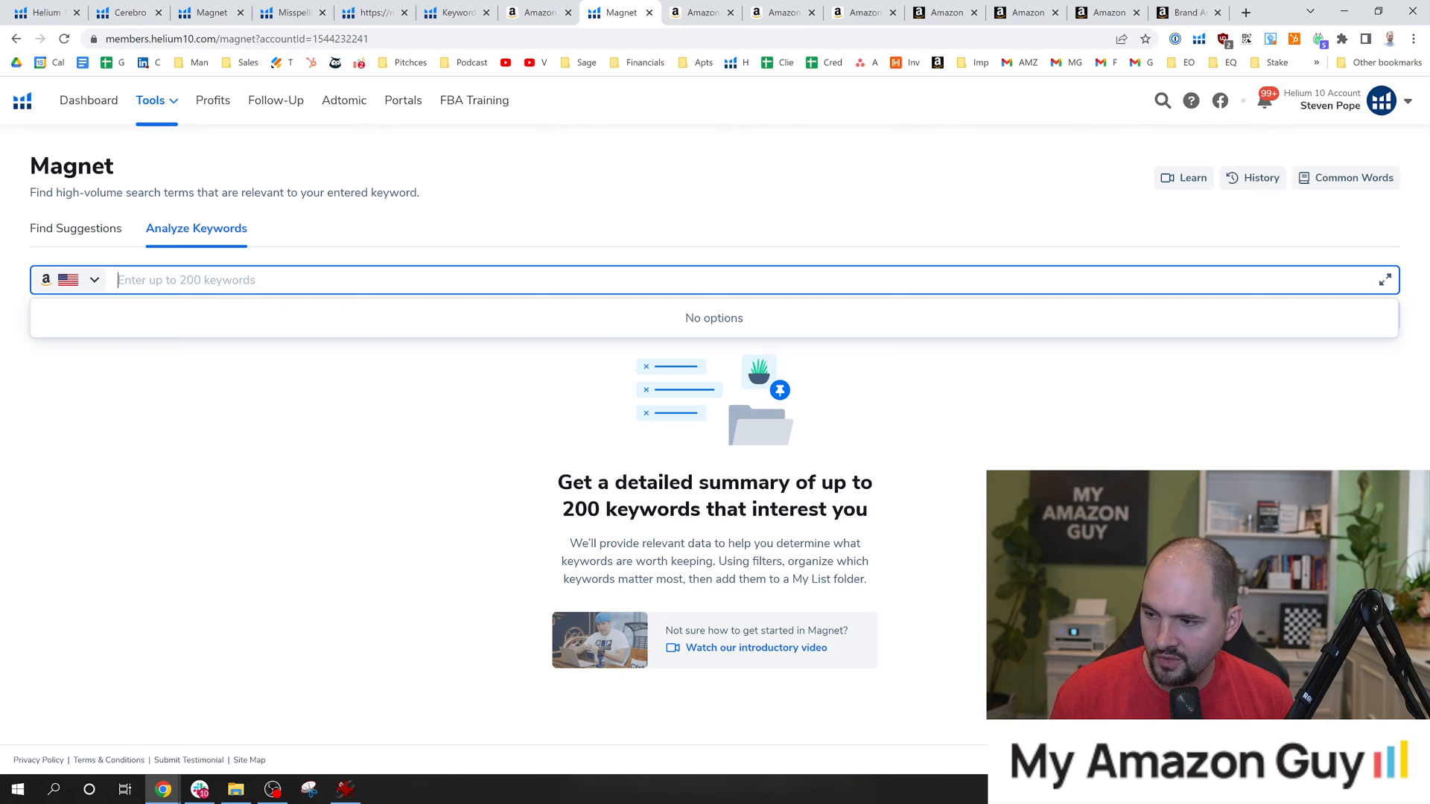
{"action": "left_click", "coordinate": [367, 280]}
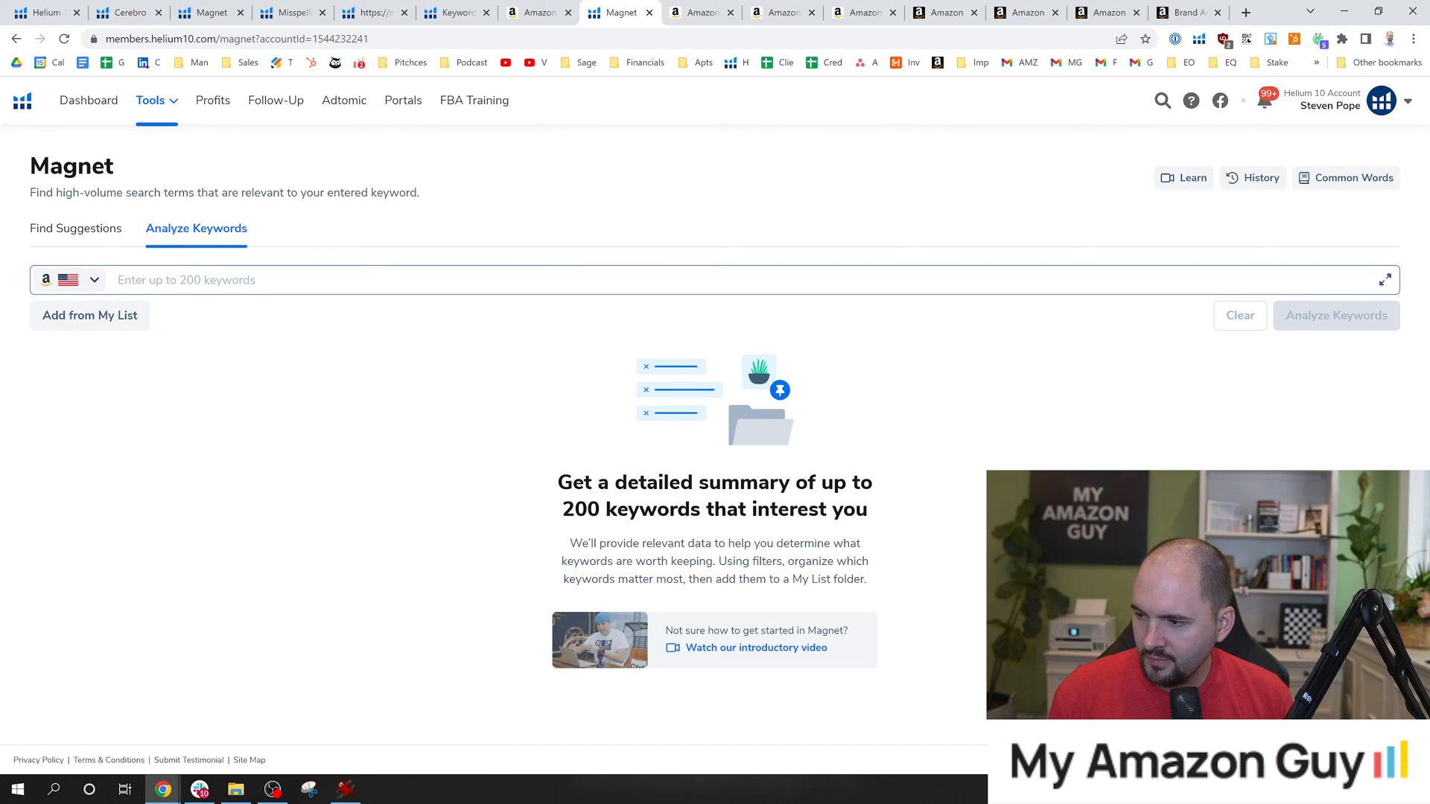
{"action": "left_click", "coordinate": [297, 280]}
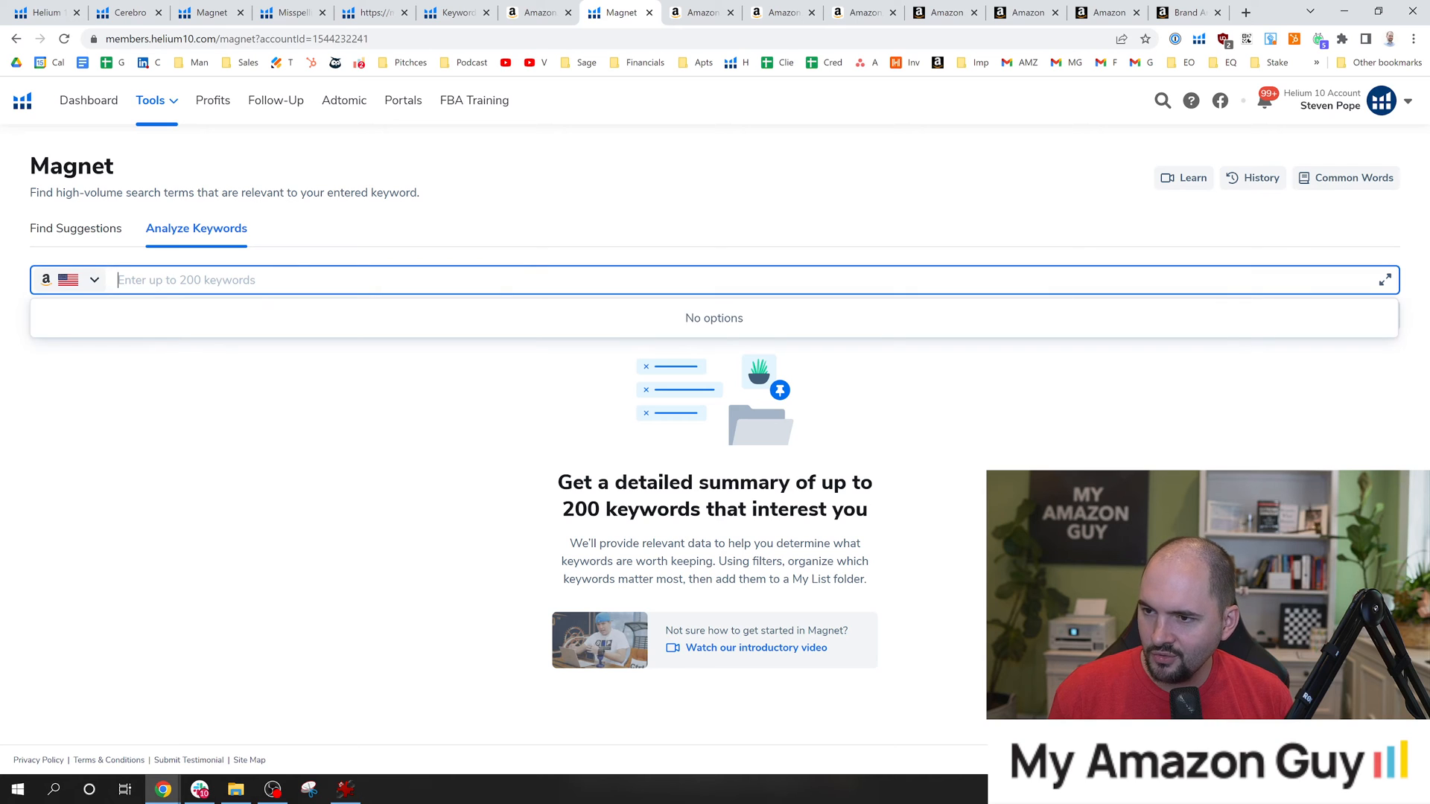
{"action": "type", "text": "house warming gifts new home"}
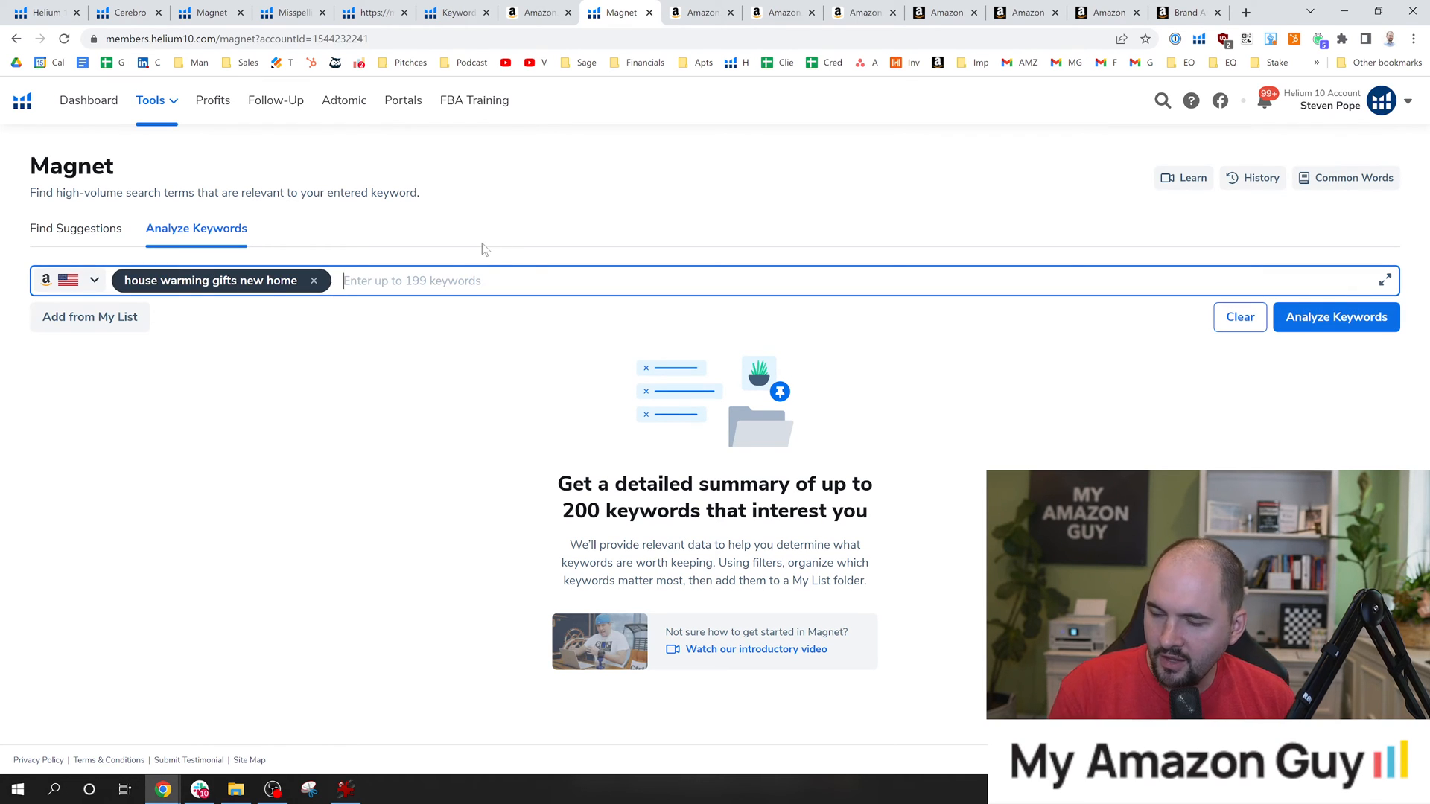
Add "sage candles for cleasning house", "sage" and "sage incese" to the keywords for analysis.
{"action": "type", "text": "sage candles f"}
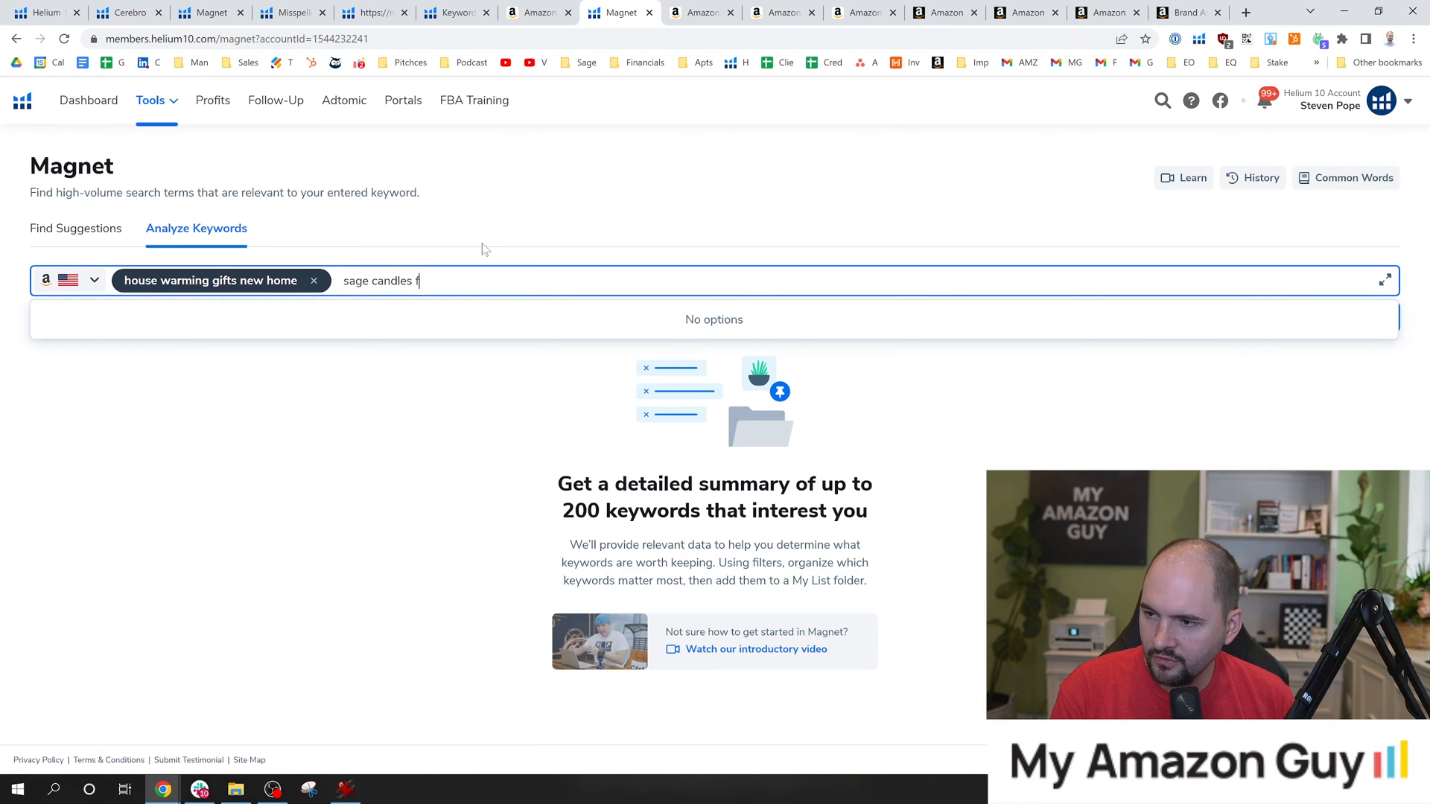
{"action": "type", "text": "or cleasning house"}
{"action": "key", "text": "Return"}
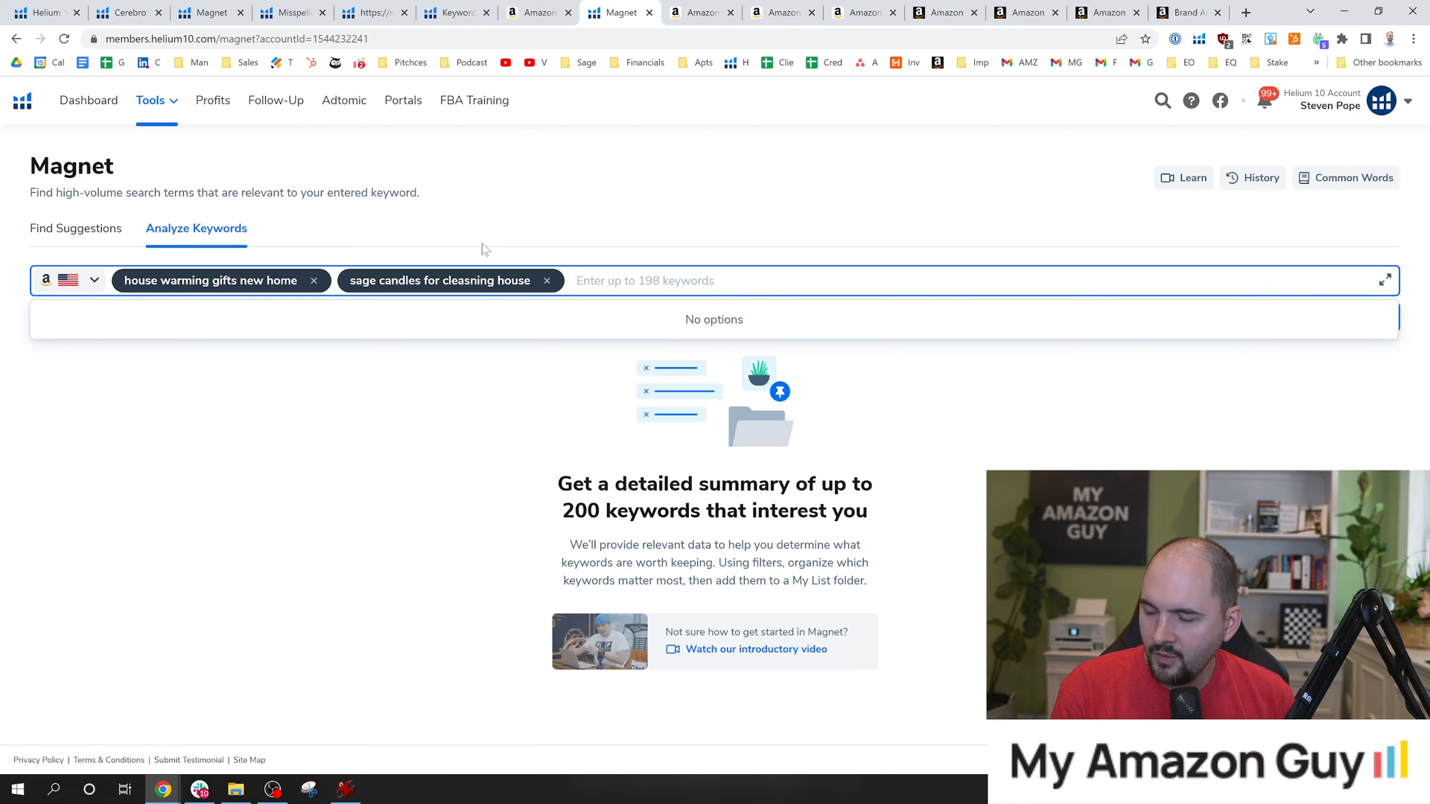
{"action": "type", "text": "sage"}
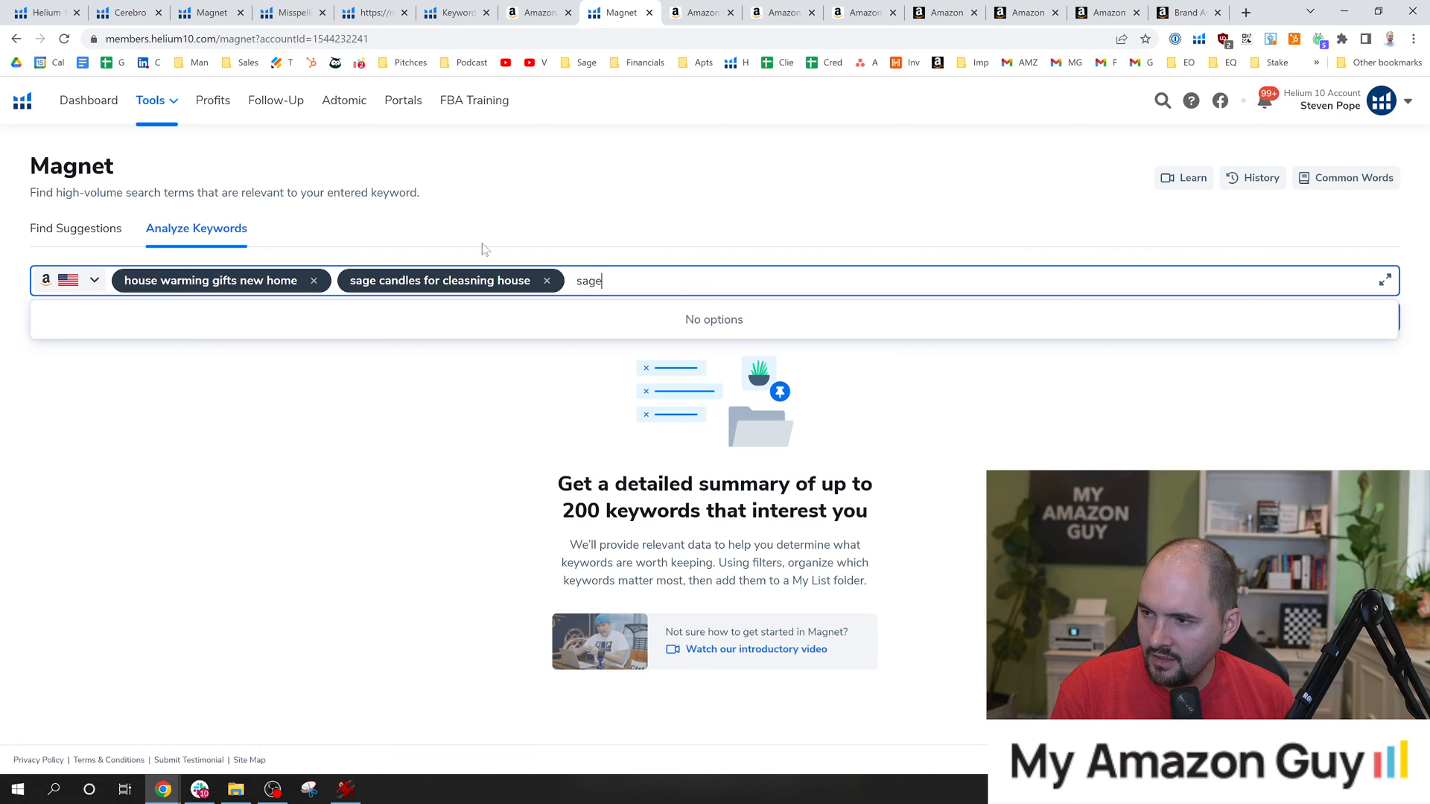
{"action": "key", "text": "Return"}
{"action": "type", "text": "sage incese"}
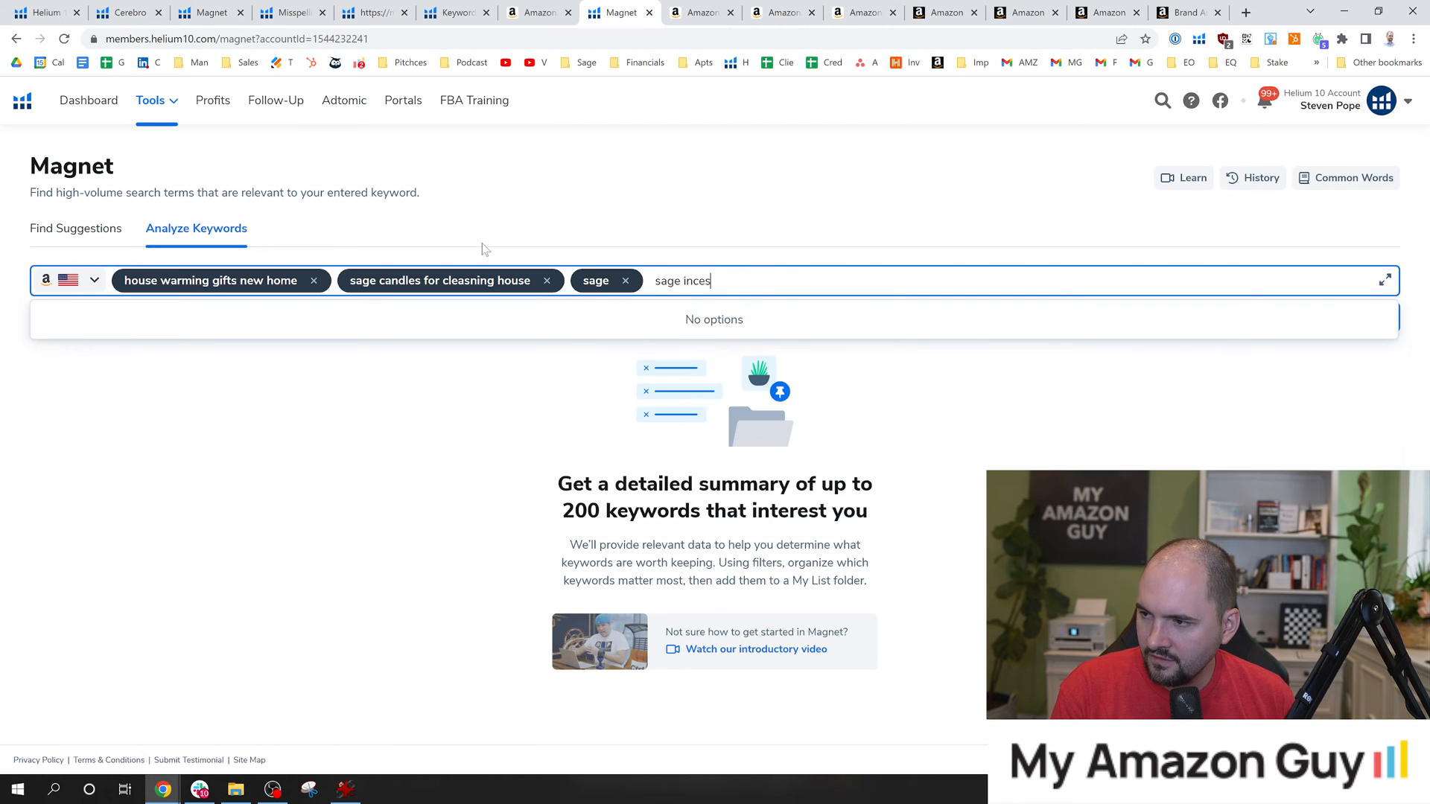
{"action": "key", "text": "Return"}
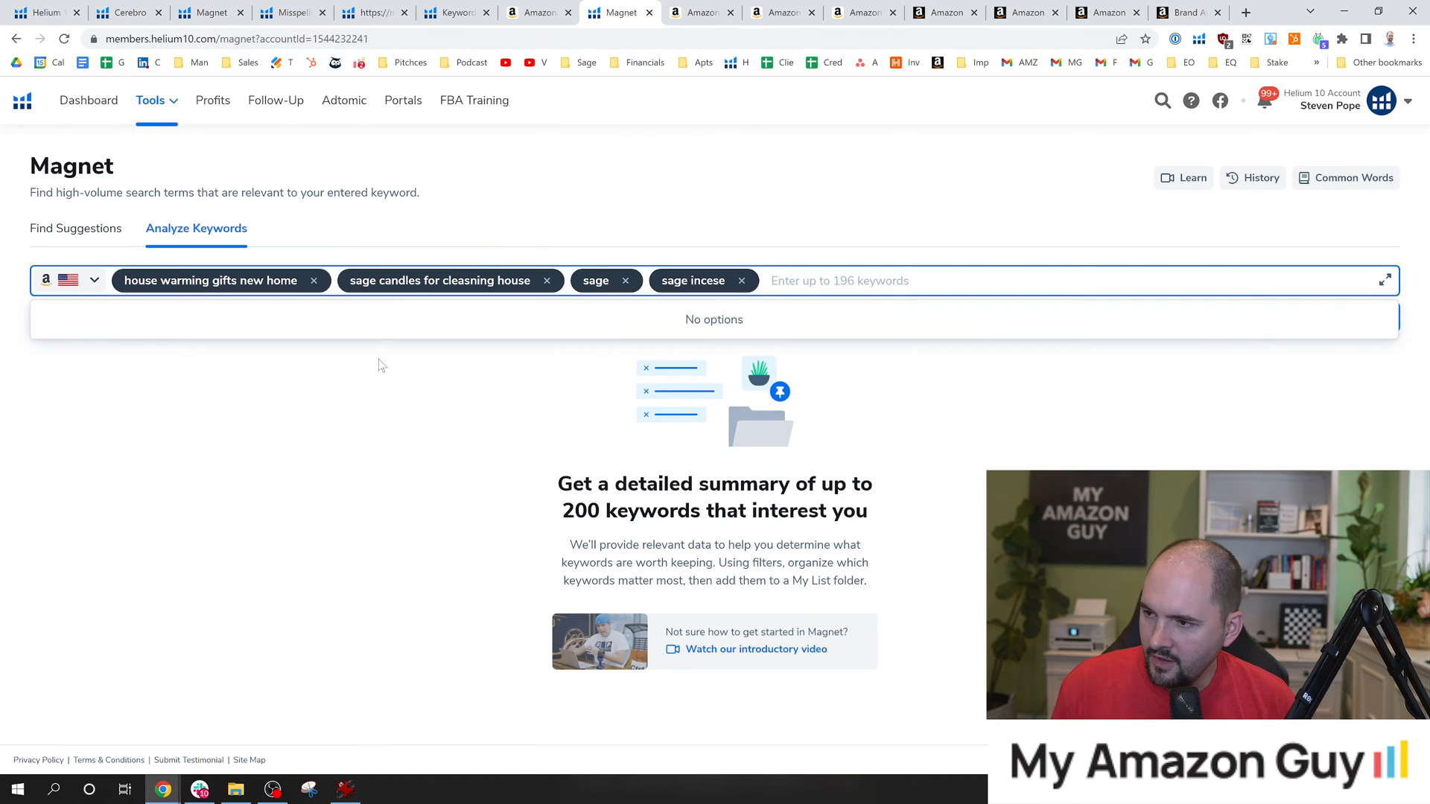
Run the keyword analysis and review the metrics of the analyzed phrases in the filtered keywords table.
{"action": "left_click", "coordinate": [377, 361]}
{"action": "left_click", "coordinate": [1339, 325]}
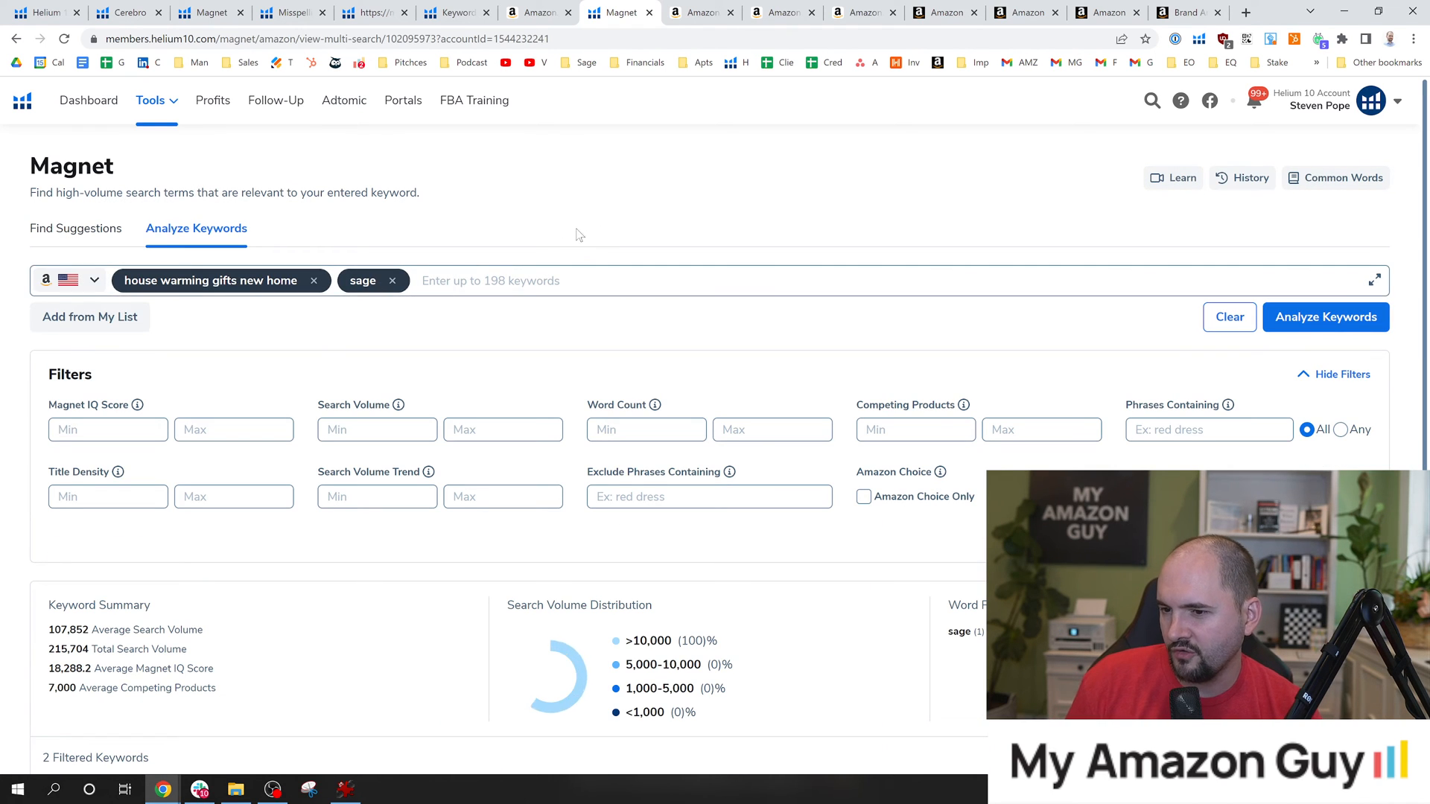
{"action": "scroll", "coordinate": [567, 417], "scroll_direction": "down", "scroll_amount": 3}
{"action": "scroll", "coordinate": [568, 417], "scroll_direction": "down", "scroll_amount": 1}
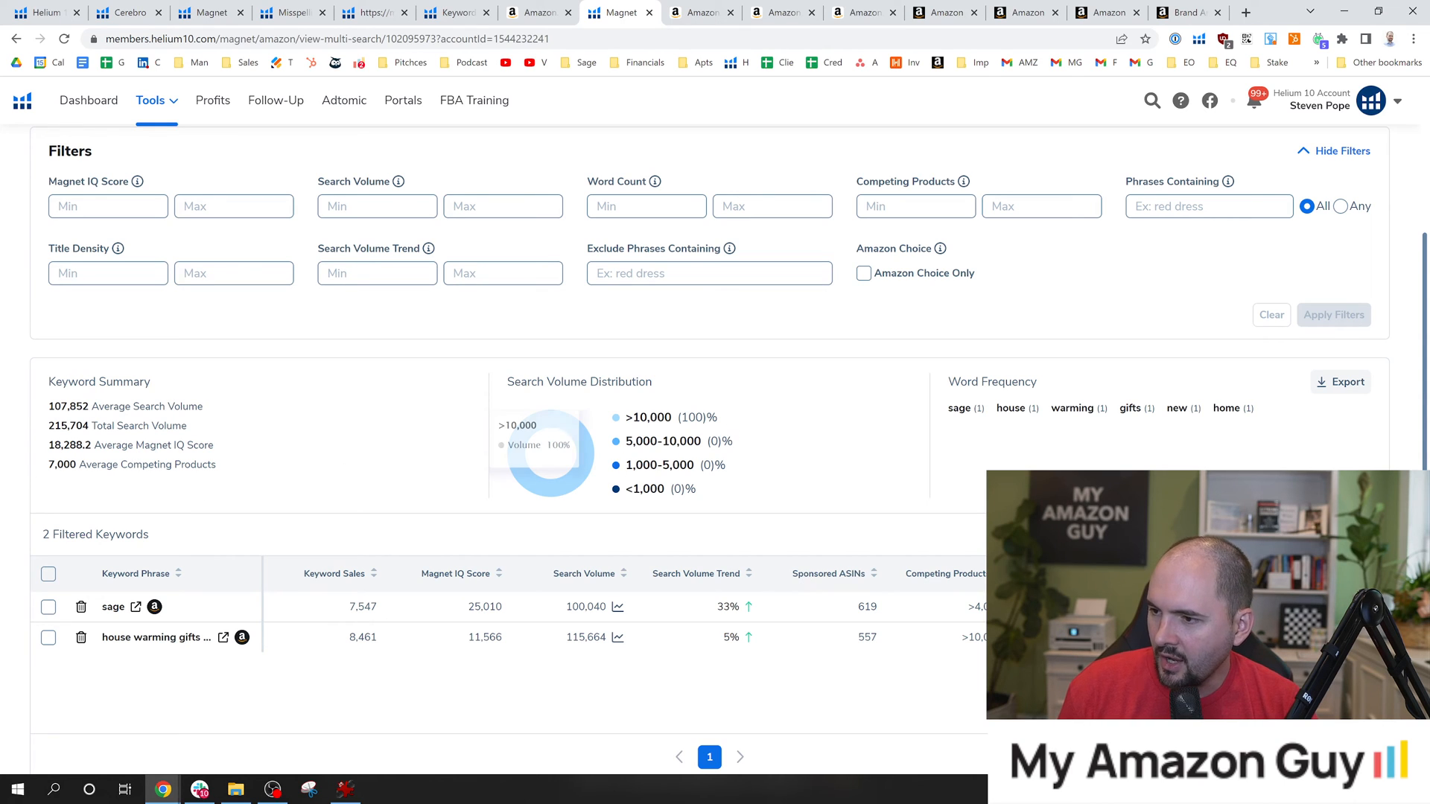
{"action": "scroll", "coordinate": [791, 455], "scroll_direction": "down", "scroll_amount": 2}
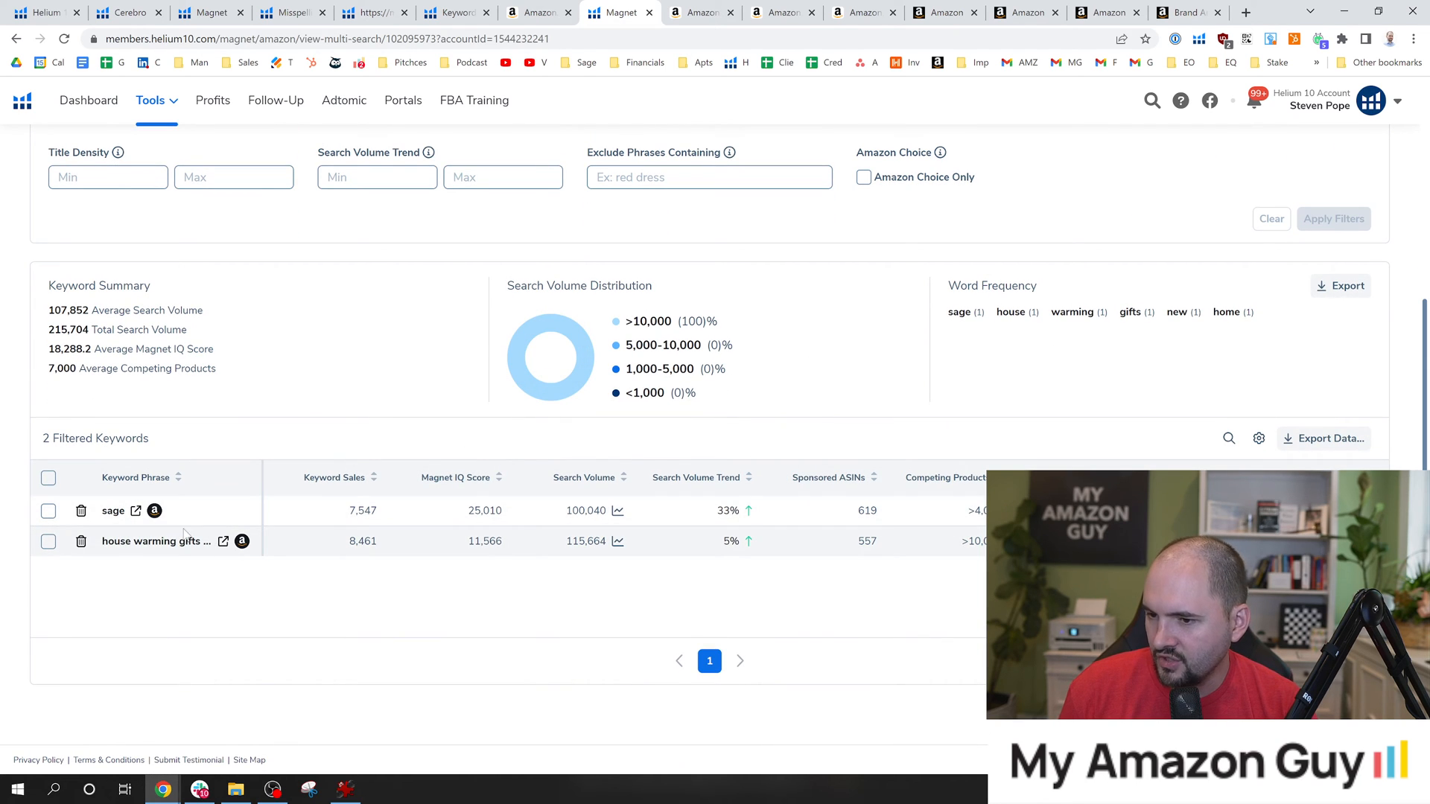
Open the Amazon search results for "sage" from the keyword table, examine the listed products and return to Magnet.
{"action": "left_click", "coordinate": [137, 512]}
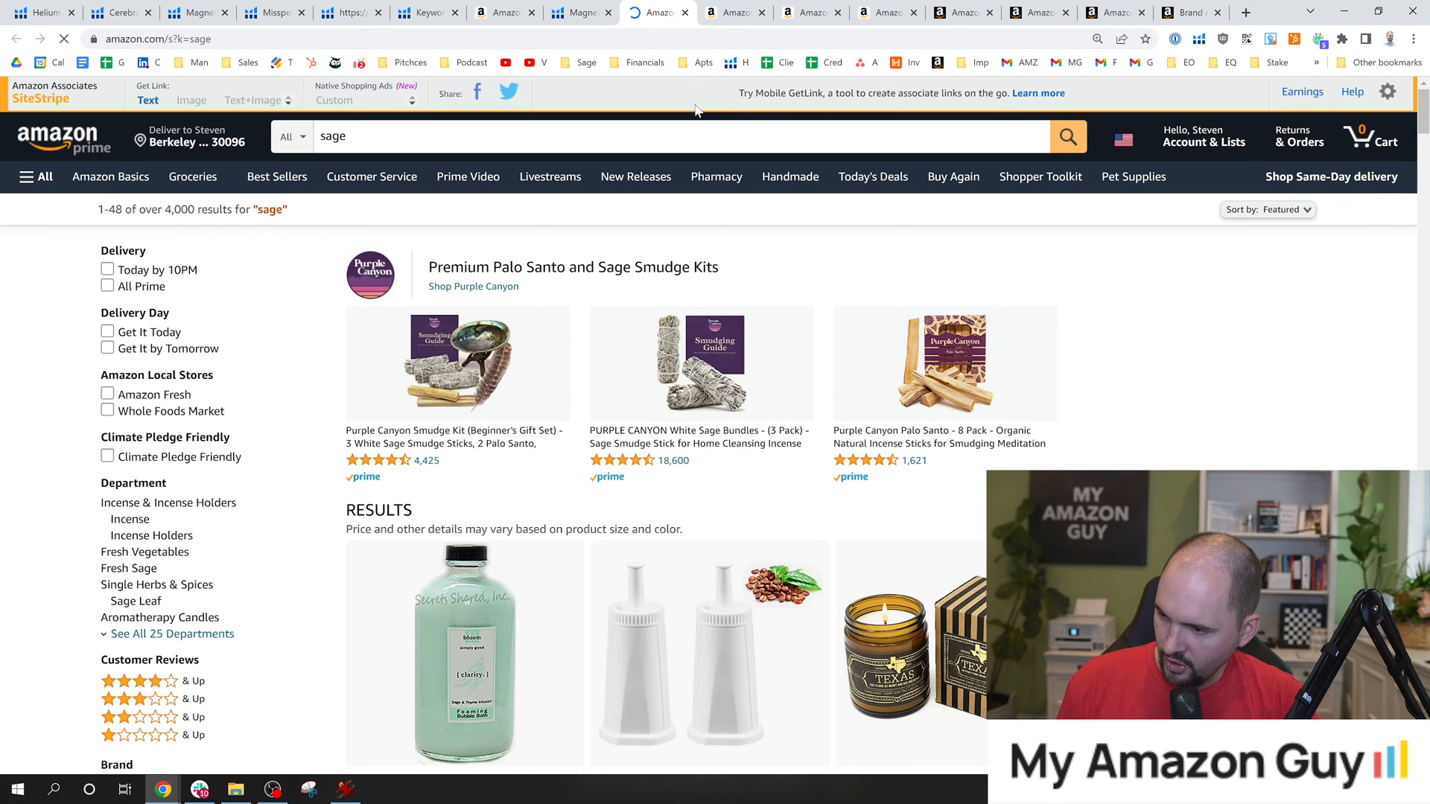
{"action": "scroll", "coordinate": [695, 110], "scroll_direction": "down", "scroll_amount": 5}
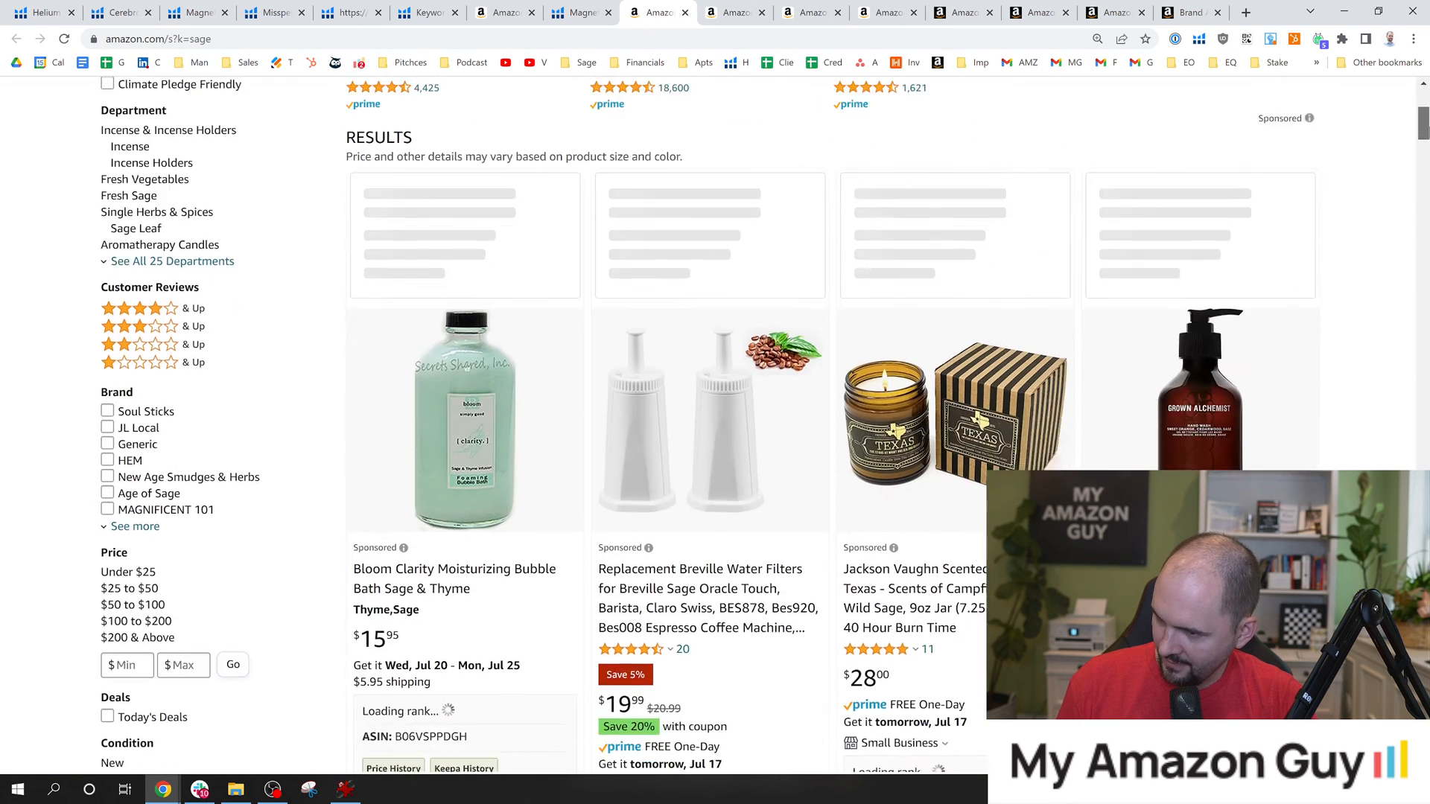
{"action": "scroll", "coordinate": [1424, 213], "scroll_direction": "down", "scroll_amount": 15}
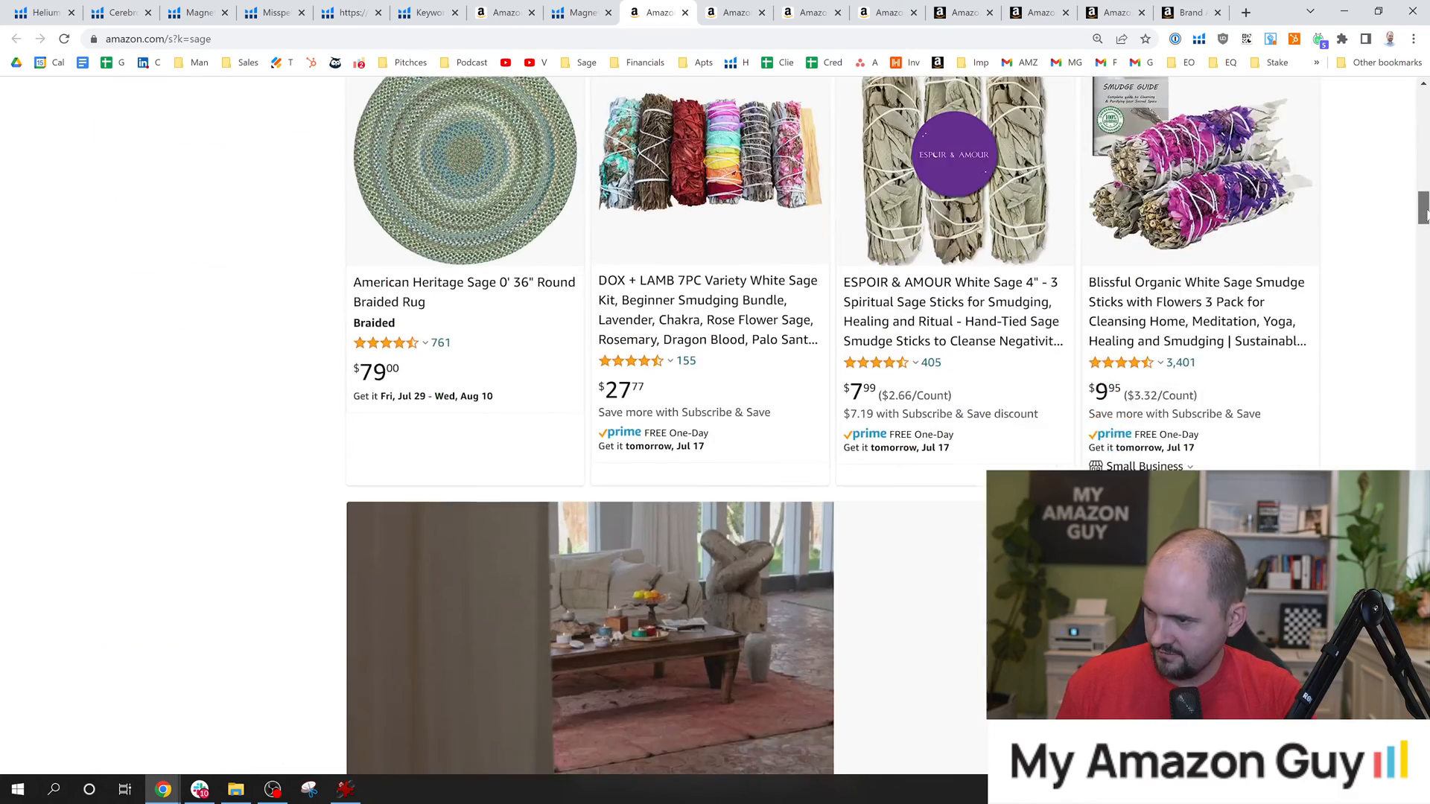
{"action": "scroll", "coordinate": [1424, 214], "scroll_direction": "down", "scroll_amount": 14}
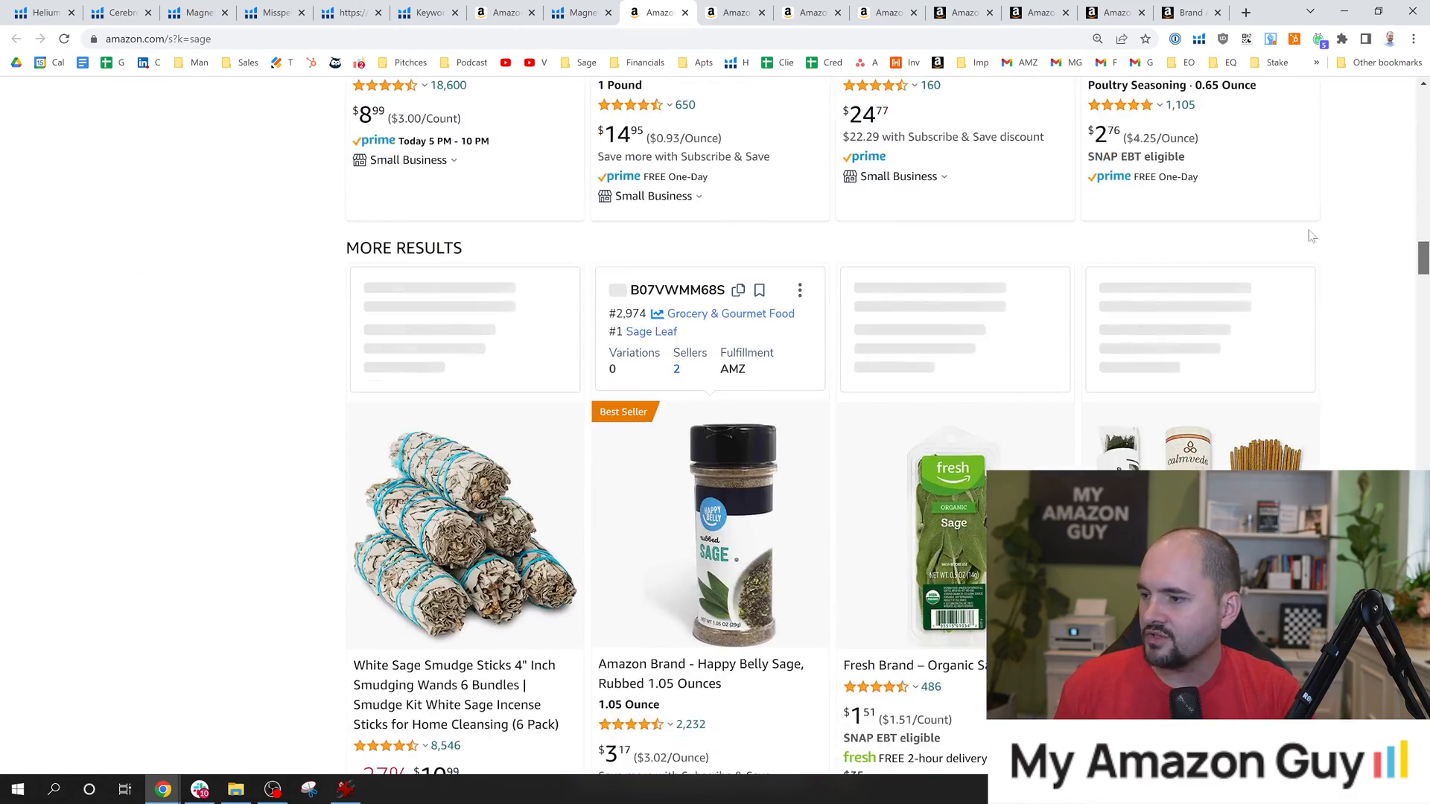
{"action": "left_click", "coordinate": [603, 6]}
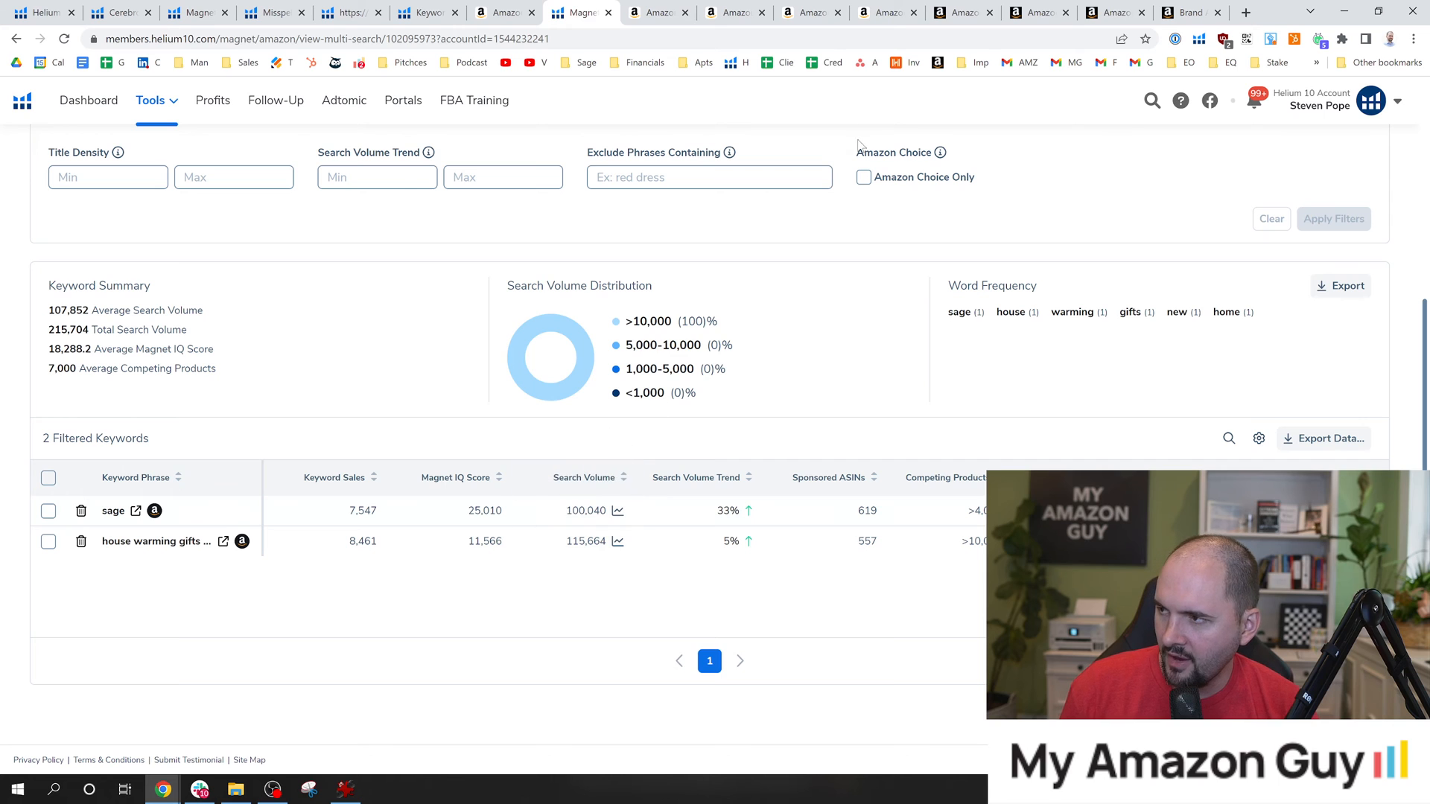
Check the brand share of the query "sage" for cart adds and impressions in the Search Query Performance report.
{"action": "left_click", "coordinate": [1190, 11]}
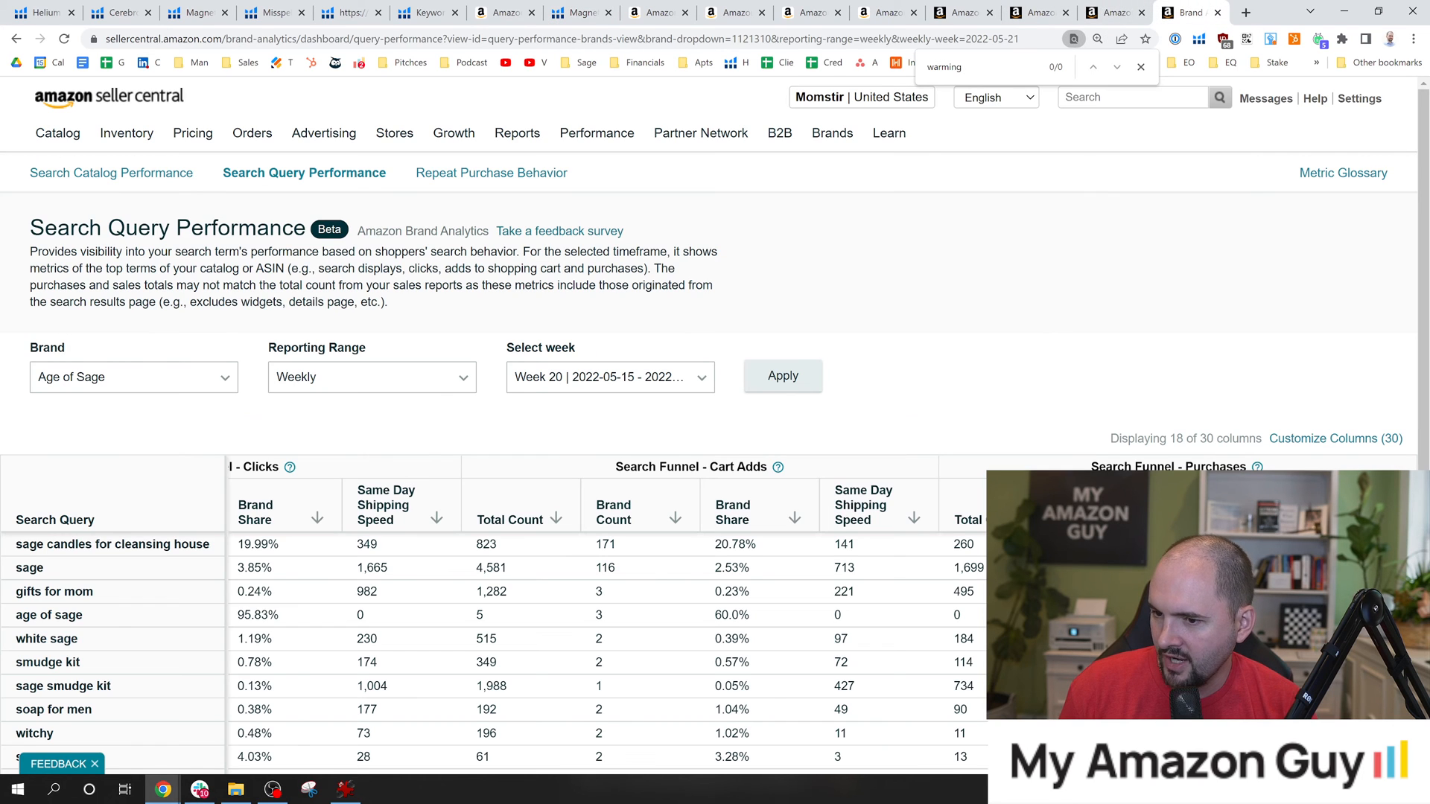
{"action": "left_click_drag", "start_coordinate": [716, 568], "coordinate": [749, 568]}
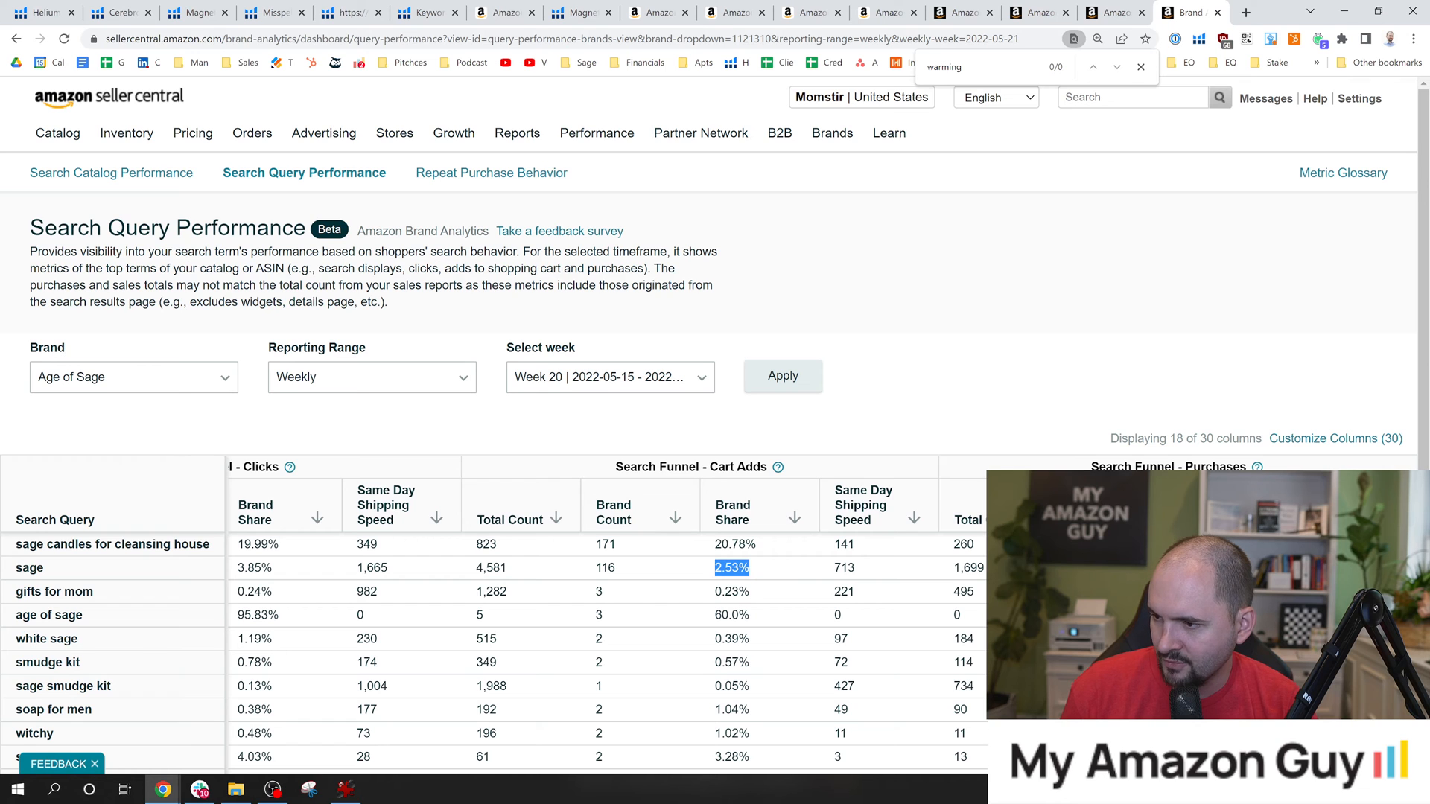
{"action": "left_click_drag", "start_coordinate": [666, 567], "coordinate": [167, 568]}
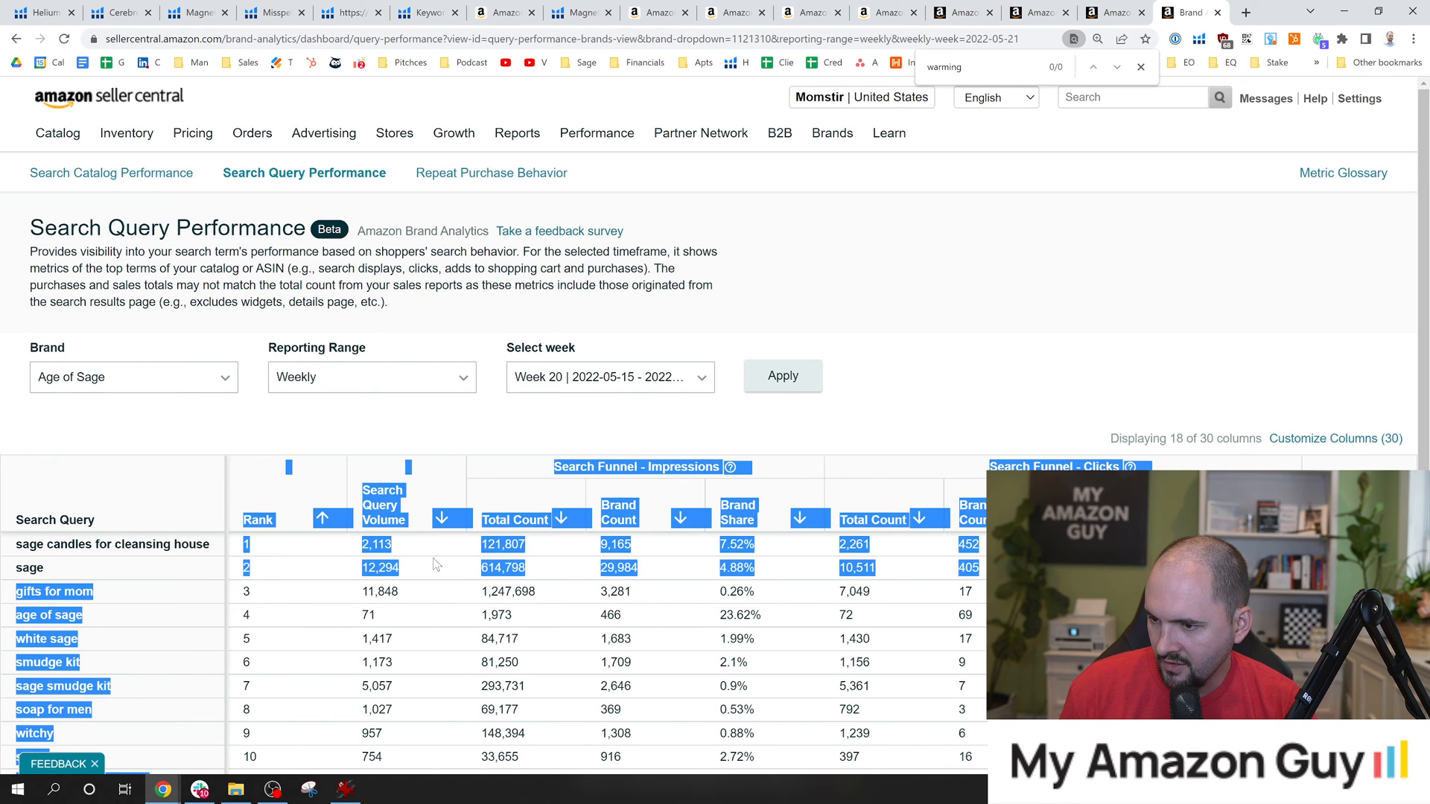
{"action": "left_click", "coordinate": [646, 578]}
{"action": "left_click_drag", "start_coordinate": [719, 569], "coordinate": [764, 580]}
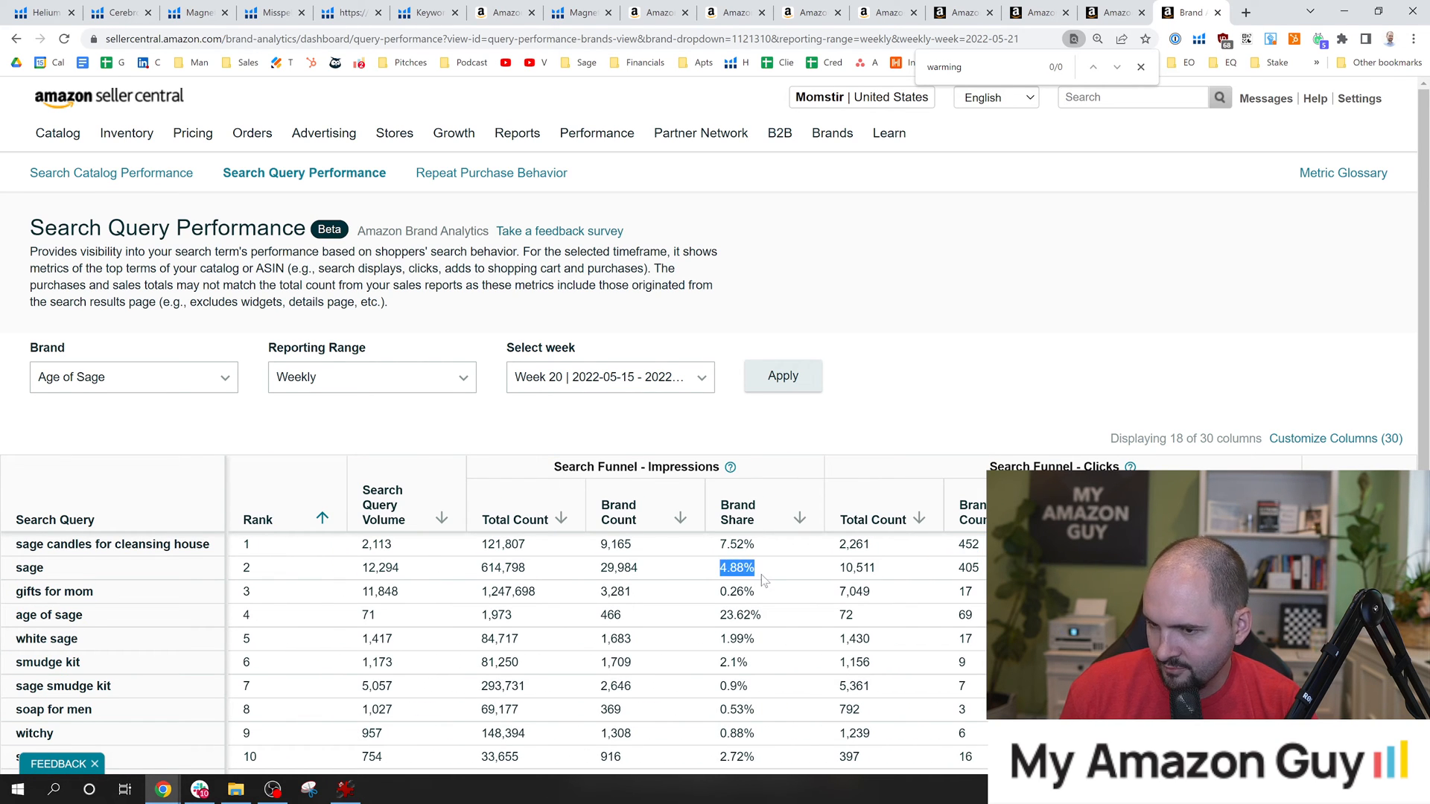
{"action": "left_click", "coordinate": [757, 577]}
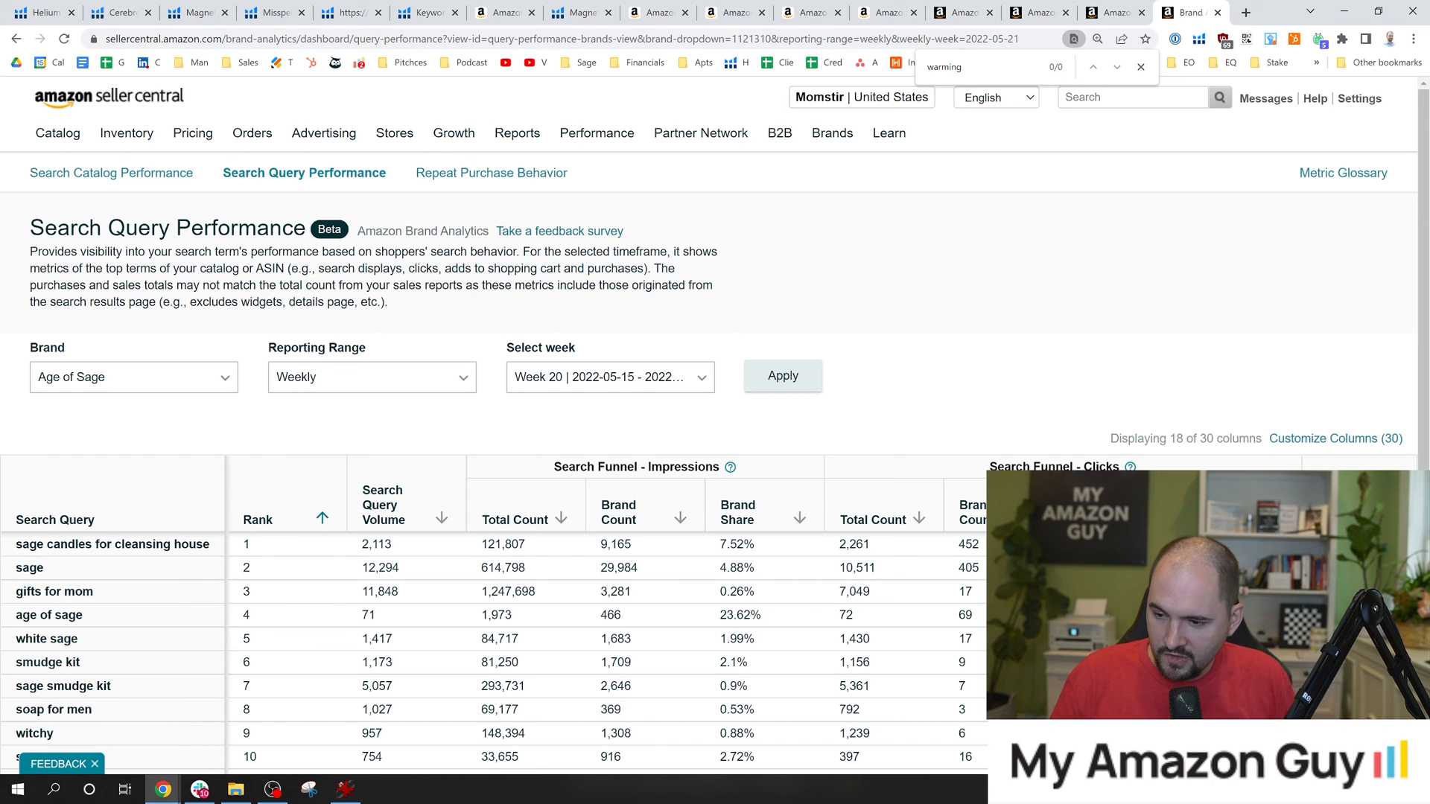
Examine the ICAP Marketing Funnel image enlarged in IrfanView, and highlight the "sage candles for cleansing house" query in the Search Query Performance report.
{"action": "left_click", "coordinate": [345, 789]}
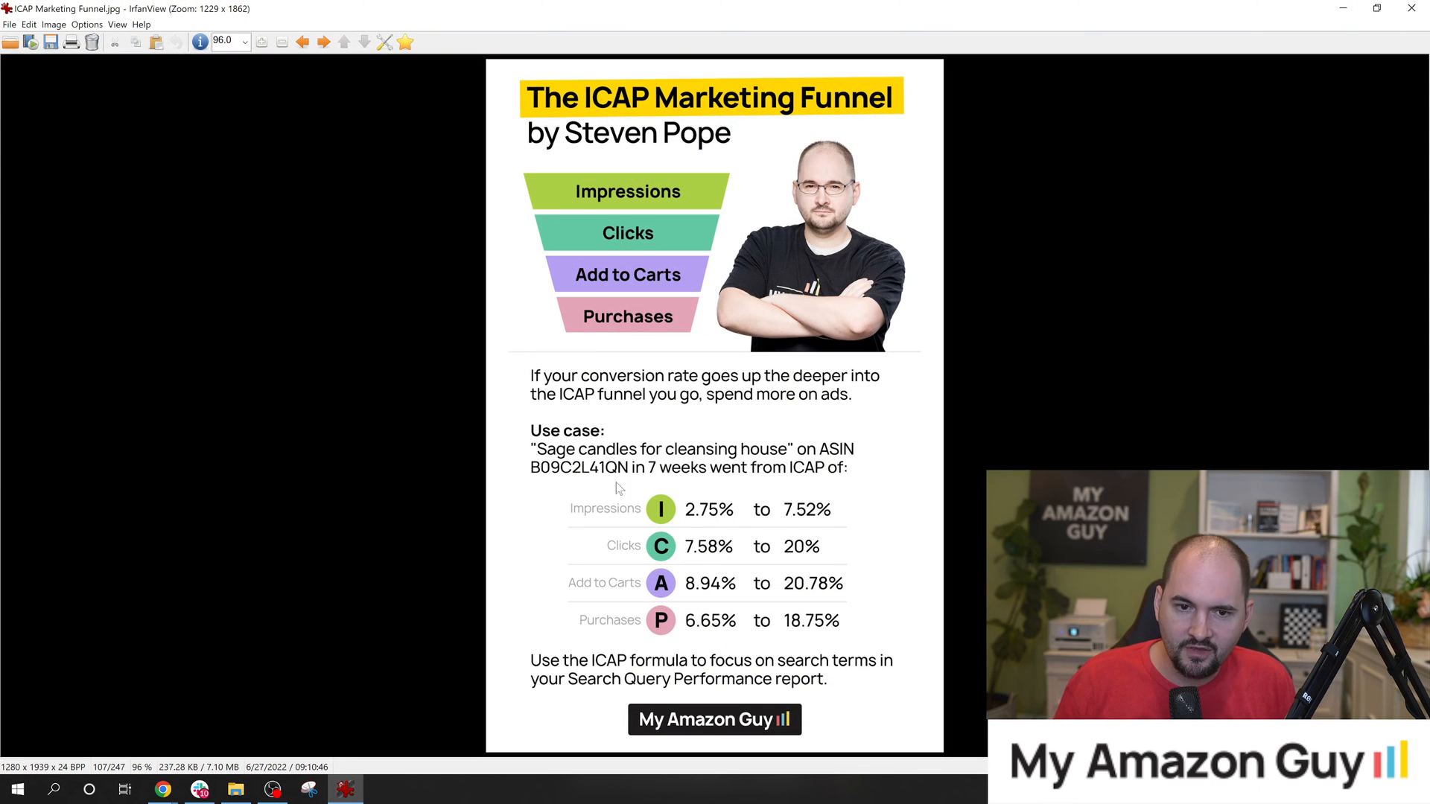
{"action": "scroll", "coordinate": [860, 588], "scroll_direction": "up", "scroll_amount": 5}
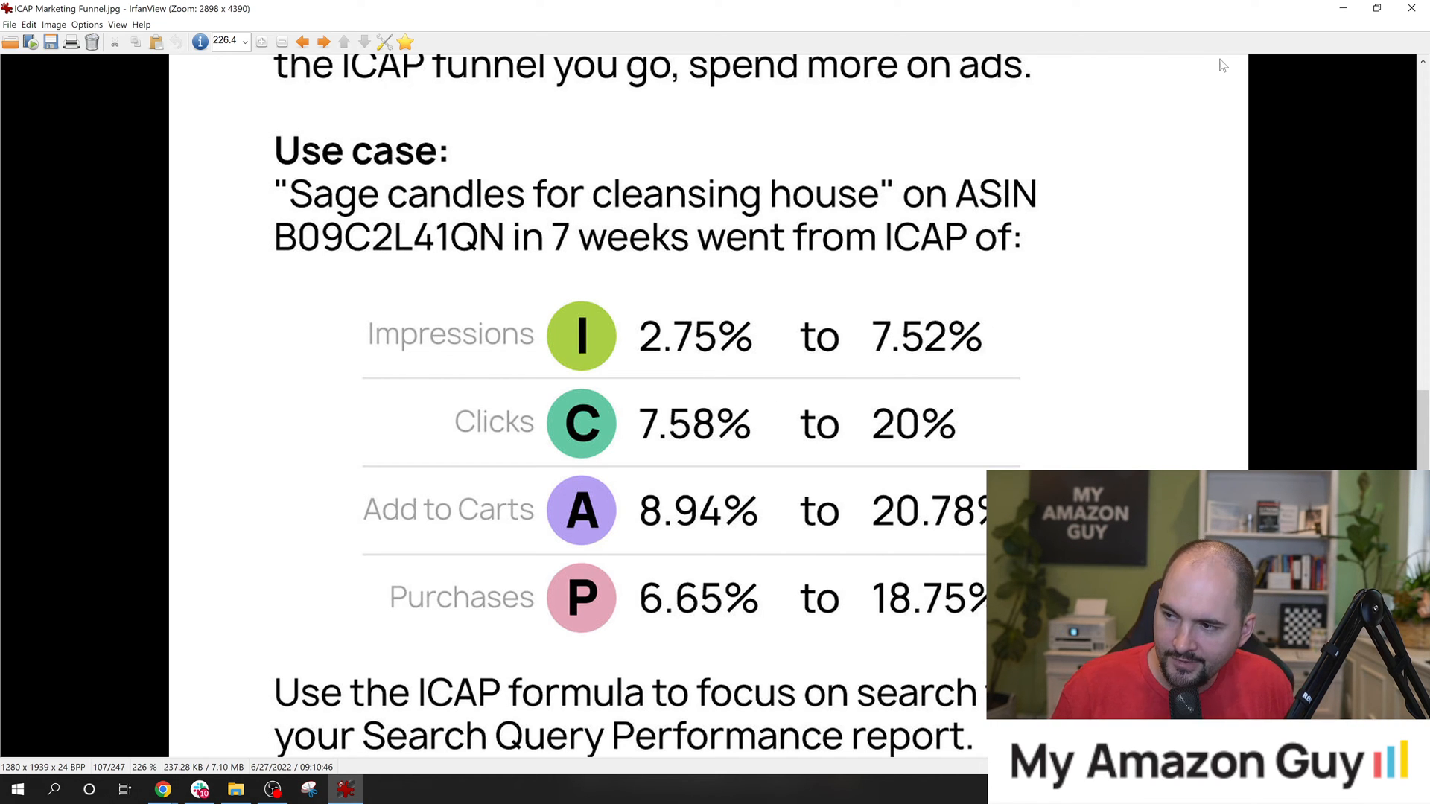
{"action": "left_click", "coordinate": [1341, 7]}
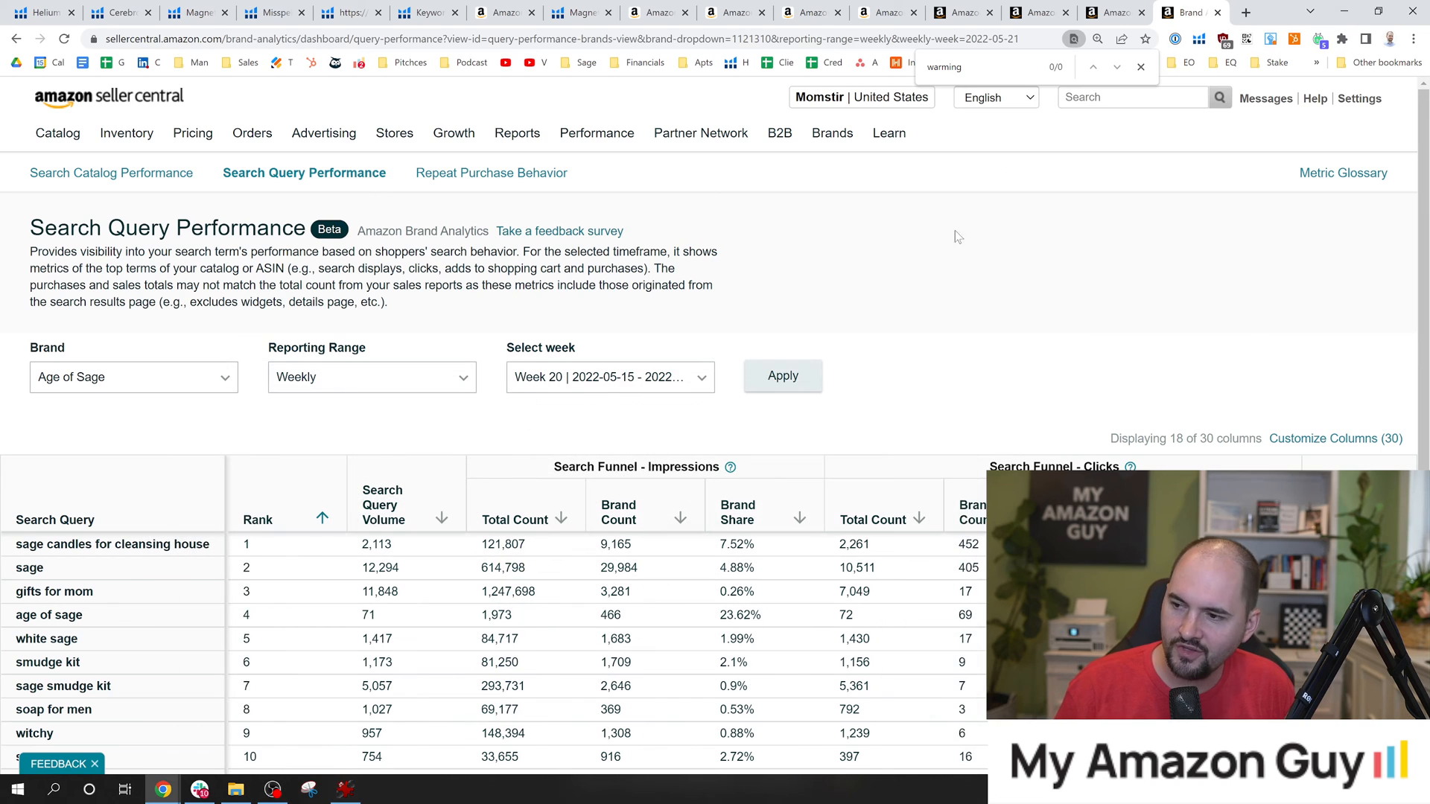
{"action": "left_click_drag", "start_coordinate": [212, 551], "coordinate": [16, 555]}
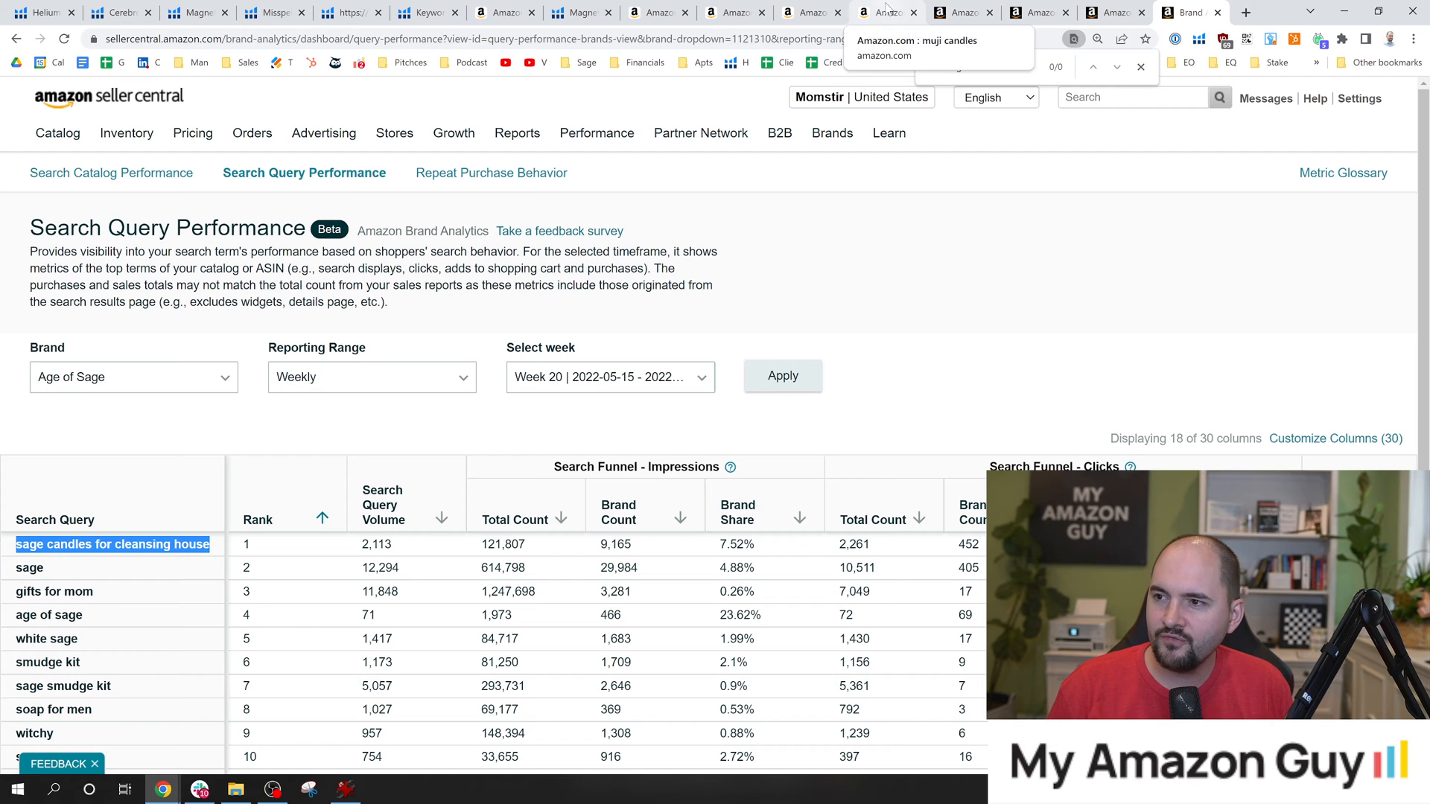
Look over the Keyword Tracker, try to open Misspellinator from the Keyword Manager page, and go back to the Helium 10 dashboard.
{"action": "left_click", "coordinate": [422, 13]}
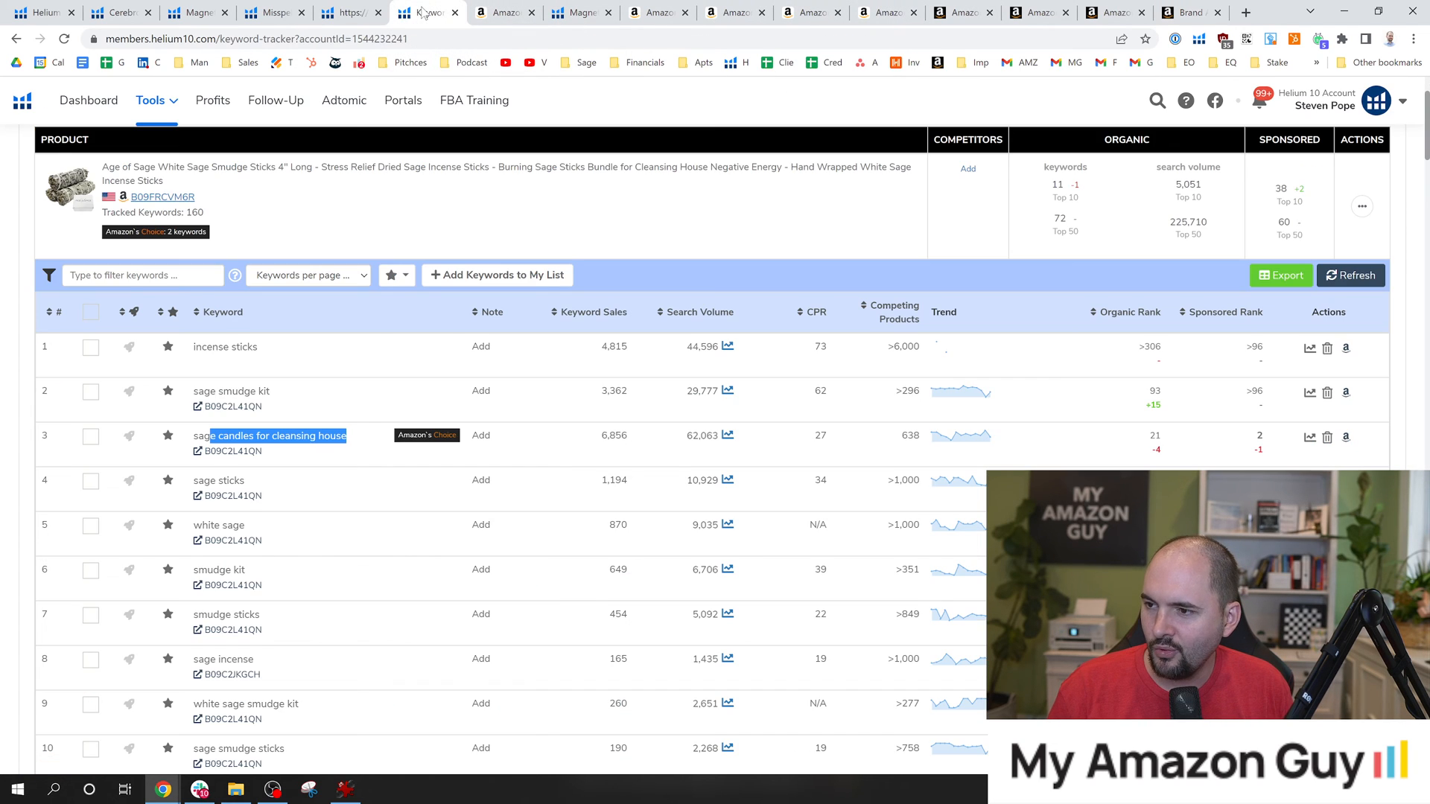
{"action": "left_click", "coordinate": [367, 10]}
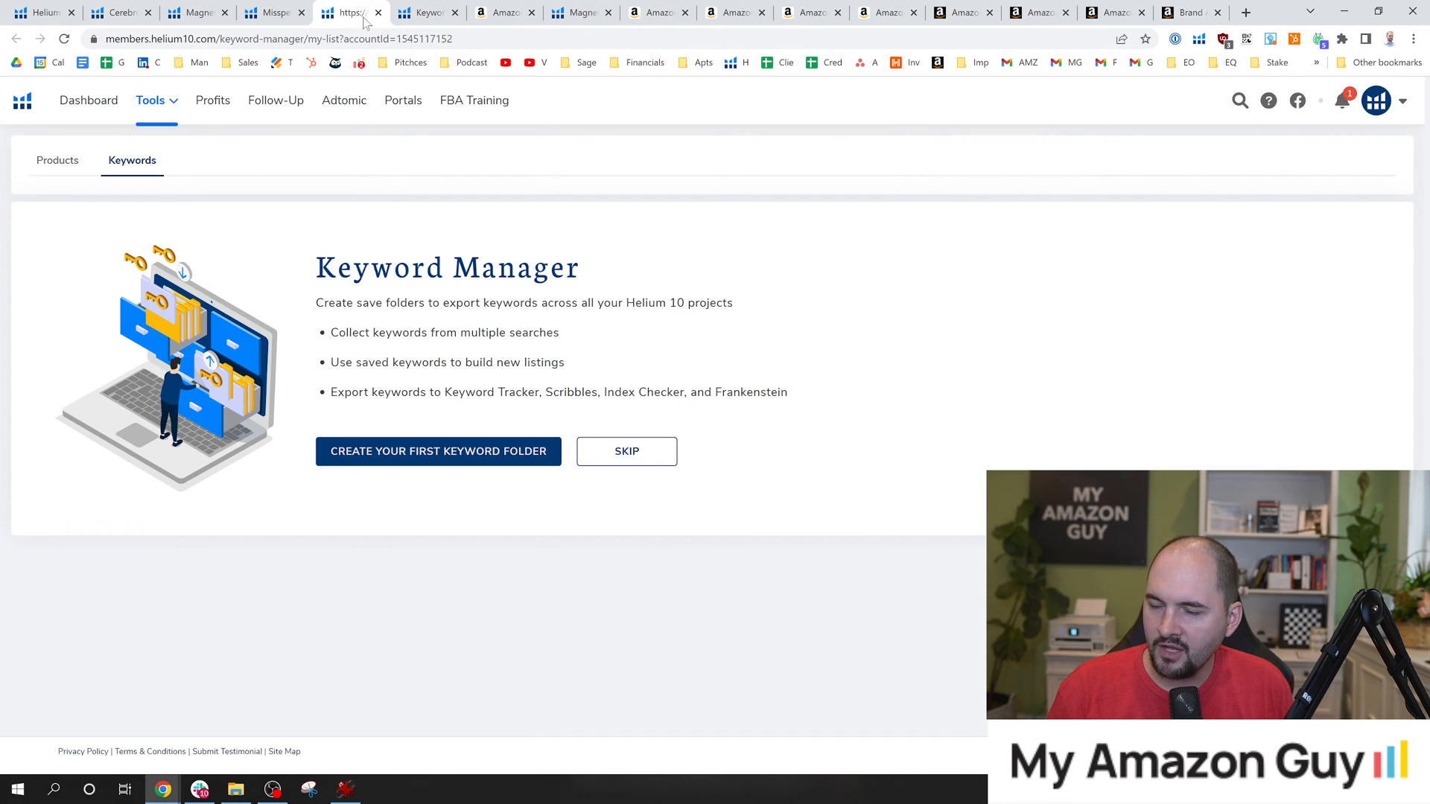
{"action": "left_click", "coordinate": [166, 104]}
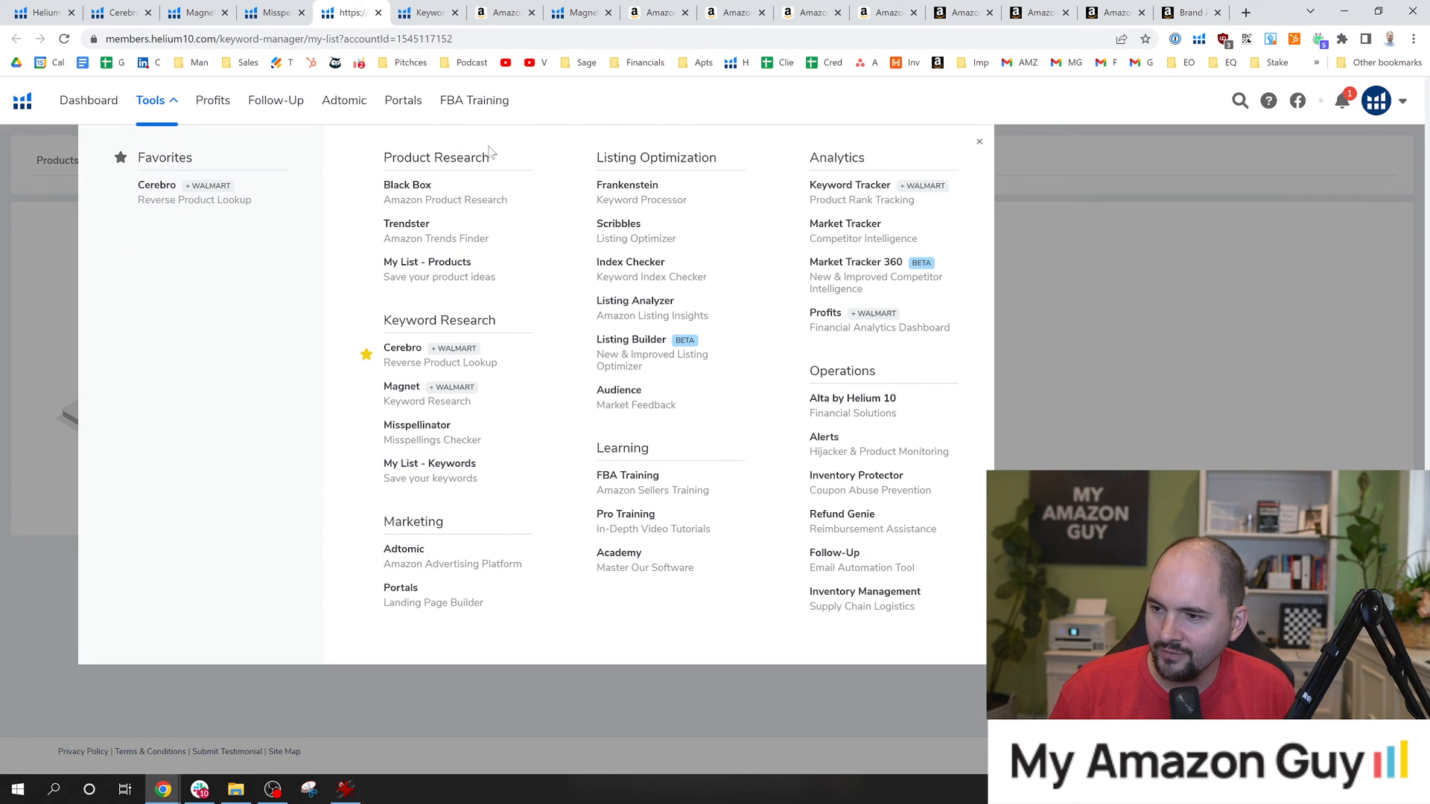
{"action": "left_click", "coordinate": [417, 428]}
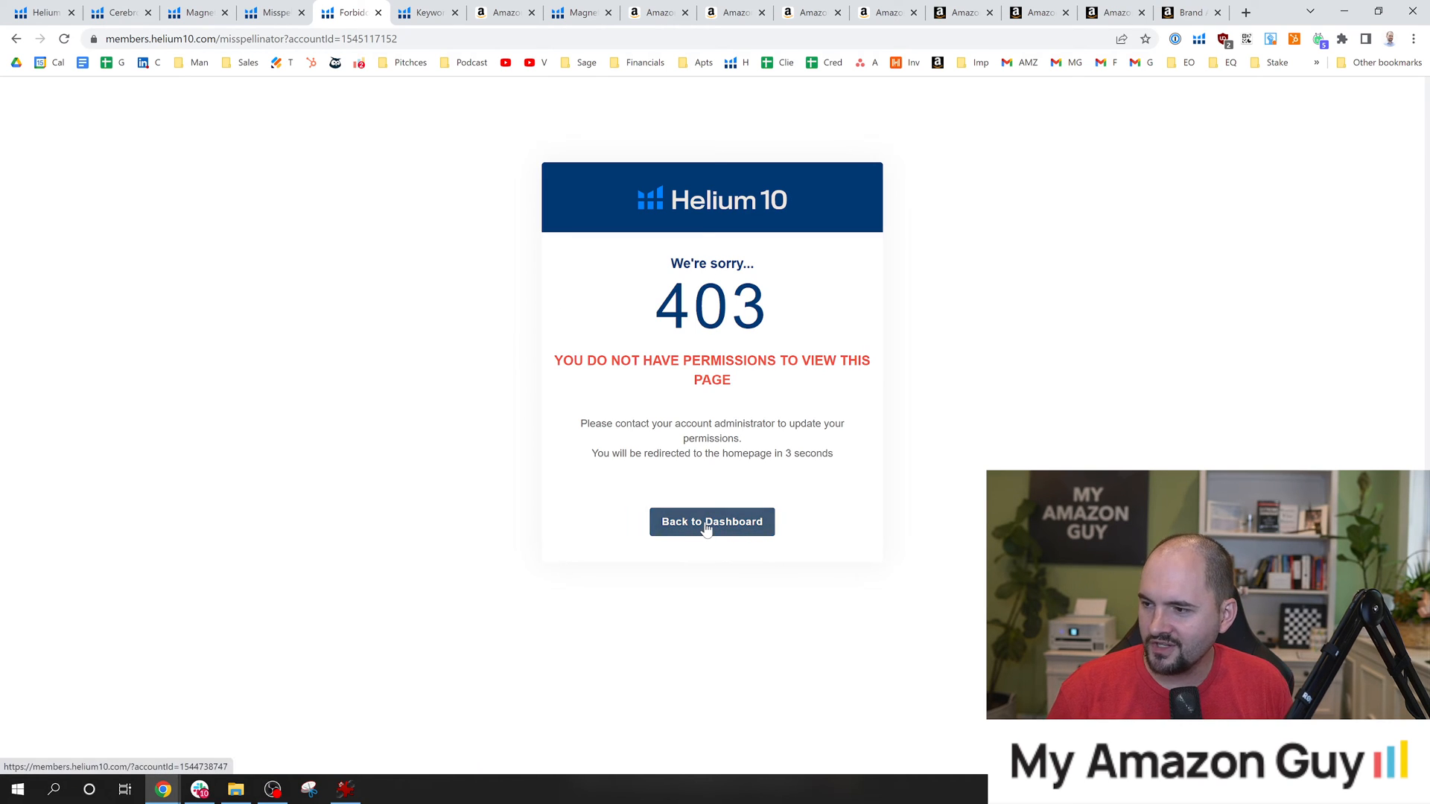
{"action": "left_click", "coordinate": [707, 527]}
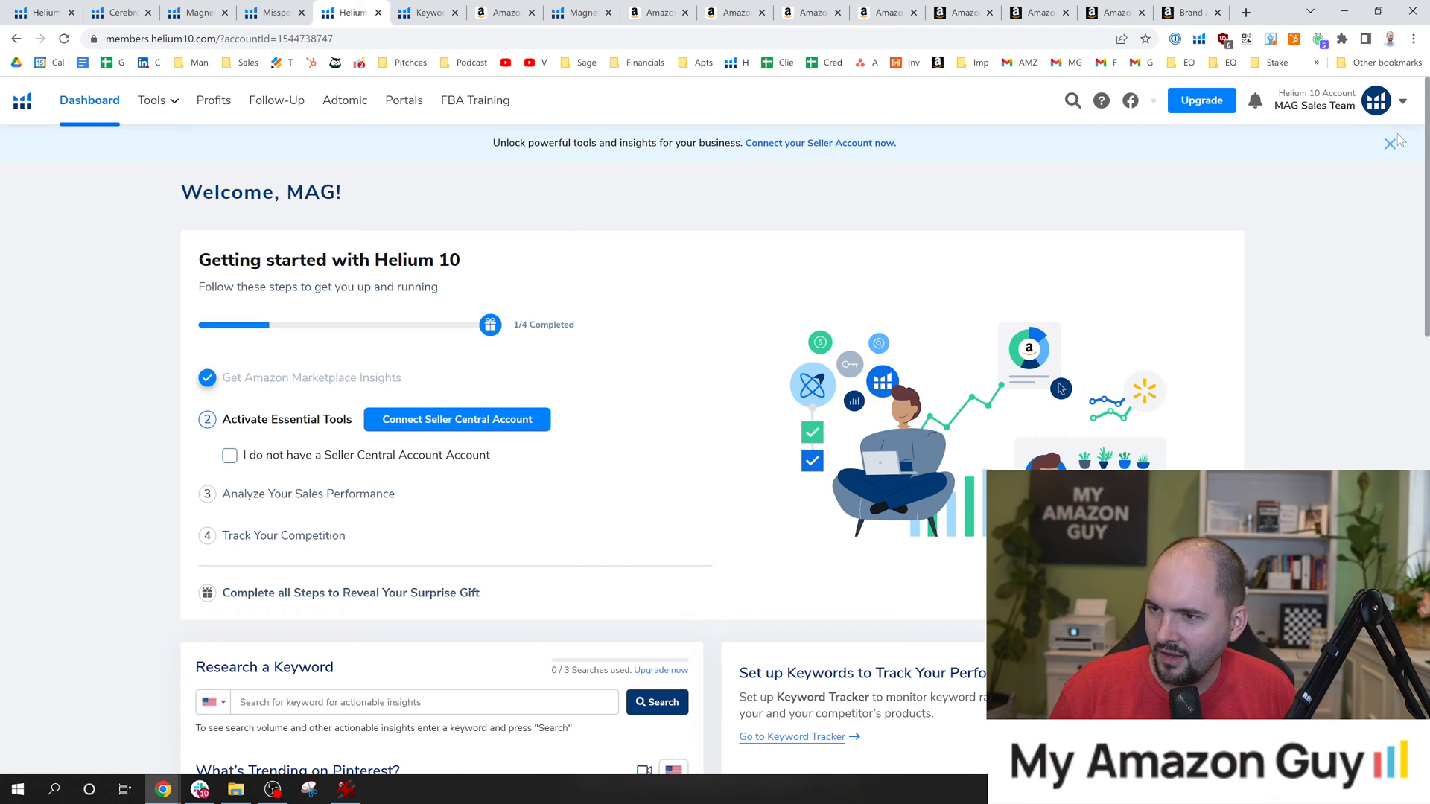
Switch to the other listed Helium 10 account and open Misspellinator with its original keywords field ready for input.
{"action": "left_click", "coordinate": [1296, 113]}
{"action": "left_click", "coordinate": [1351, 234]}
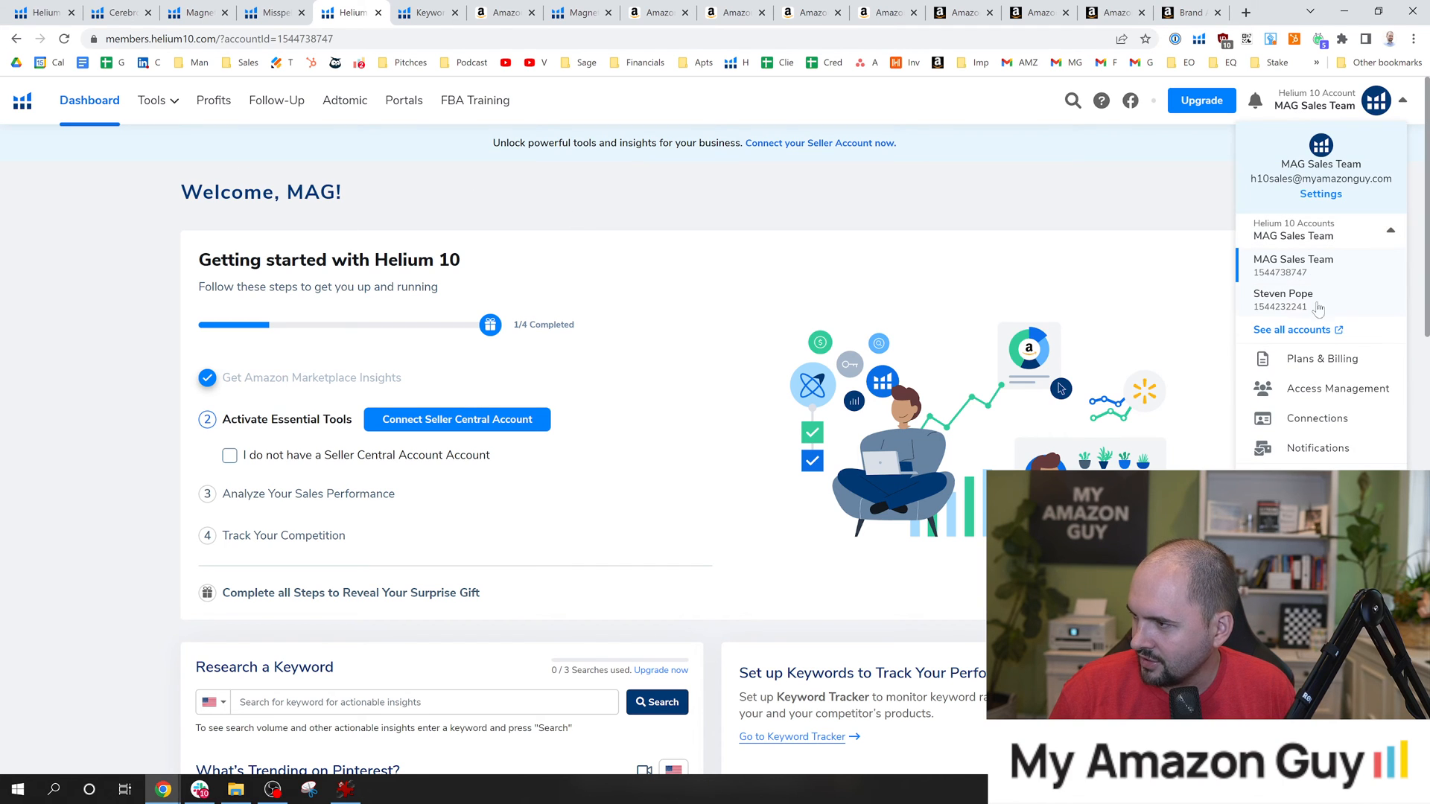
{"action": "left_click", "coordinate": [1299, 311]}
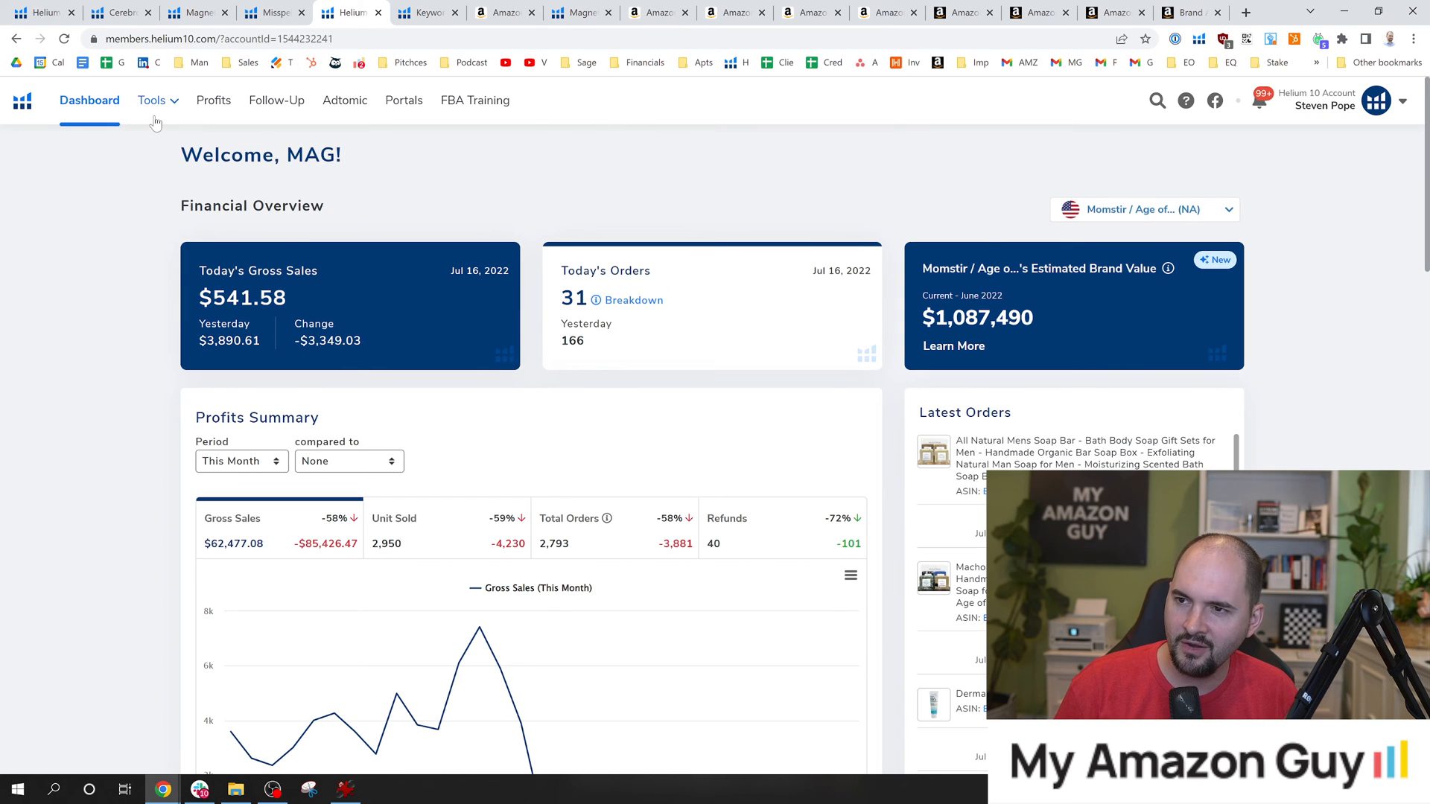
{"action": "left_click", "coordinate": [153, 104]}
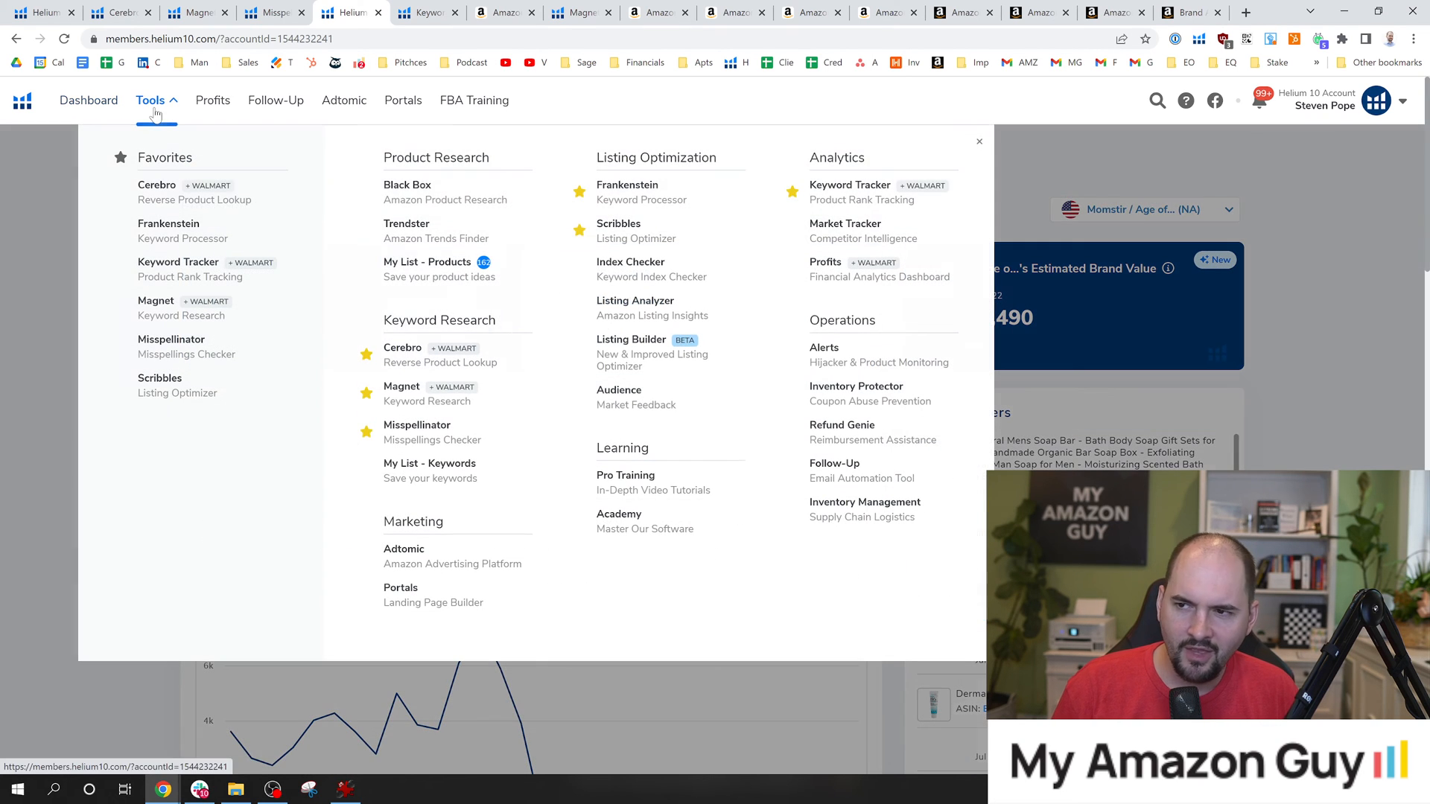
{"action": "left_click", "coordinate": [426, 432]}
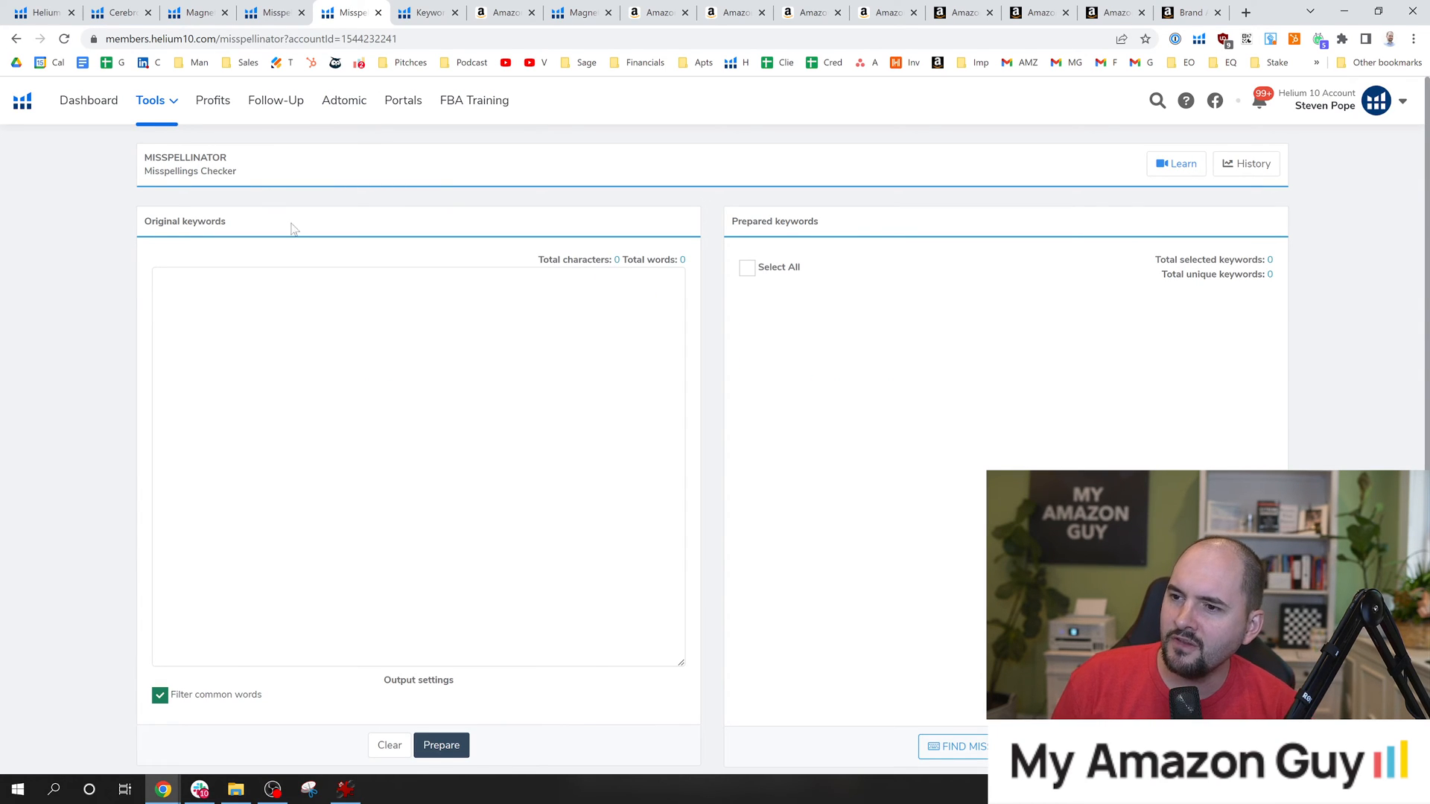
{"action": "left_click", "coordinate": [161, 281]}
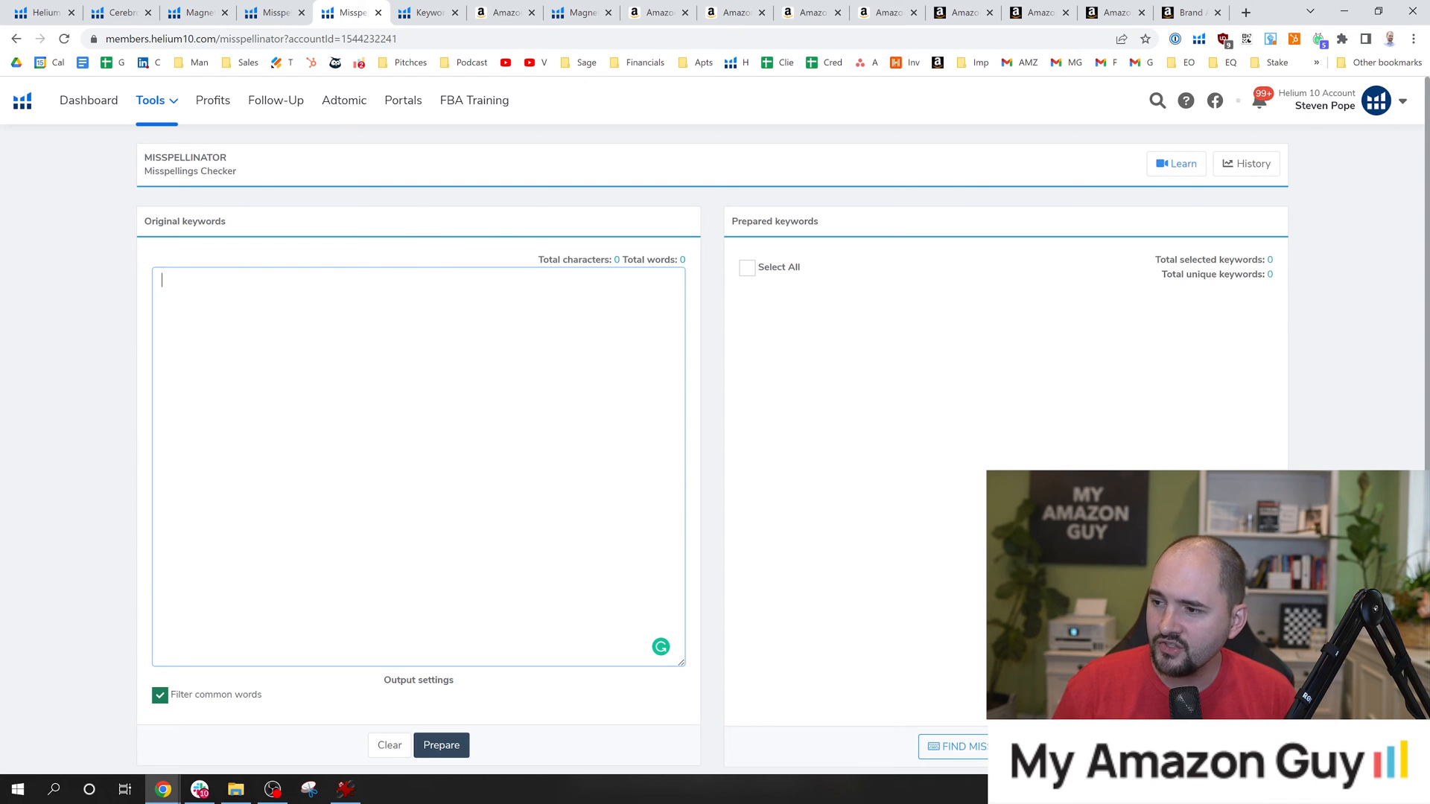
Copy the filtered keyword data from the Cerebro results for product B09C2L41QN to the clipboard.
{"action": "left_click", "coordinate": [437, 12]}
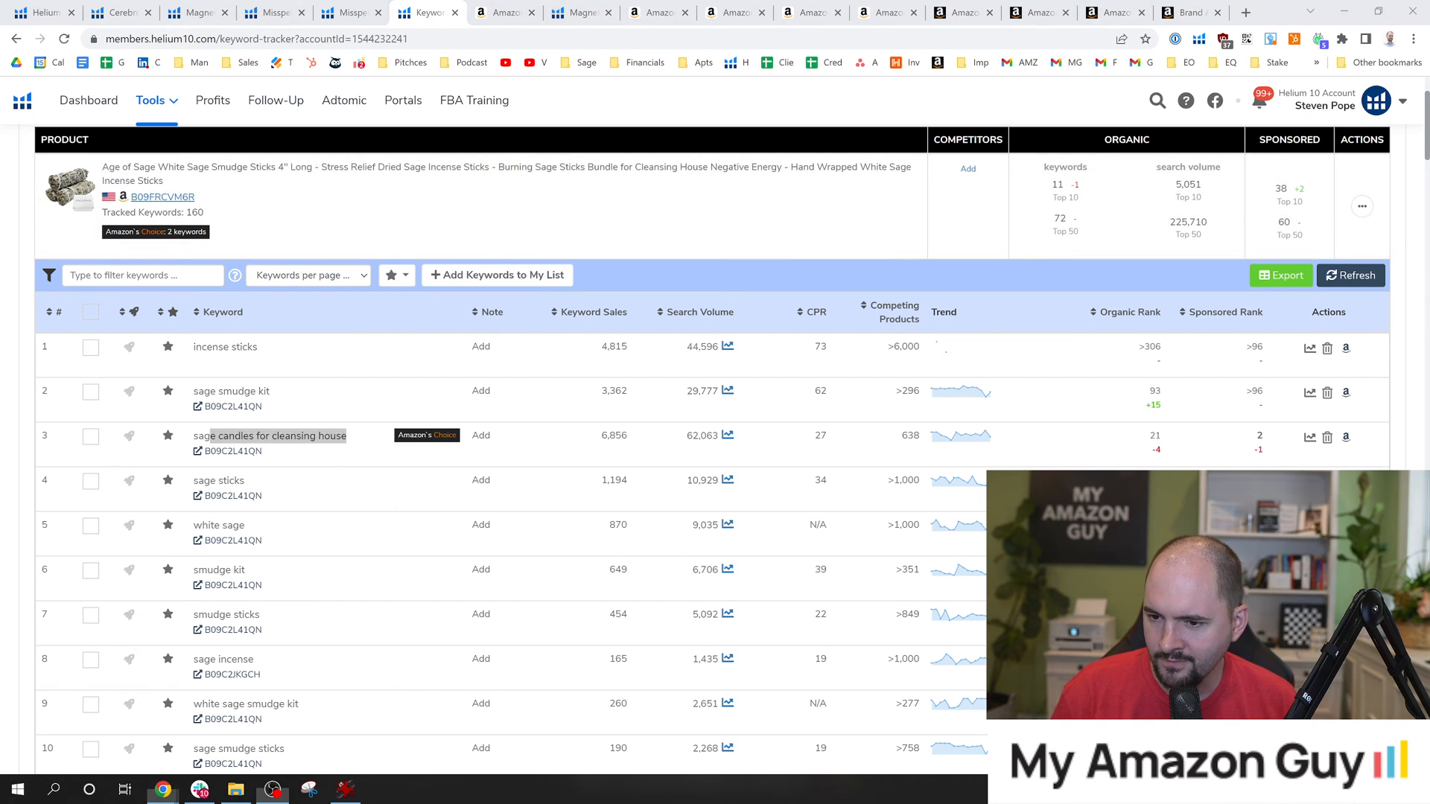
{"action": "left_click", "coordinate": [504, 181]}
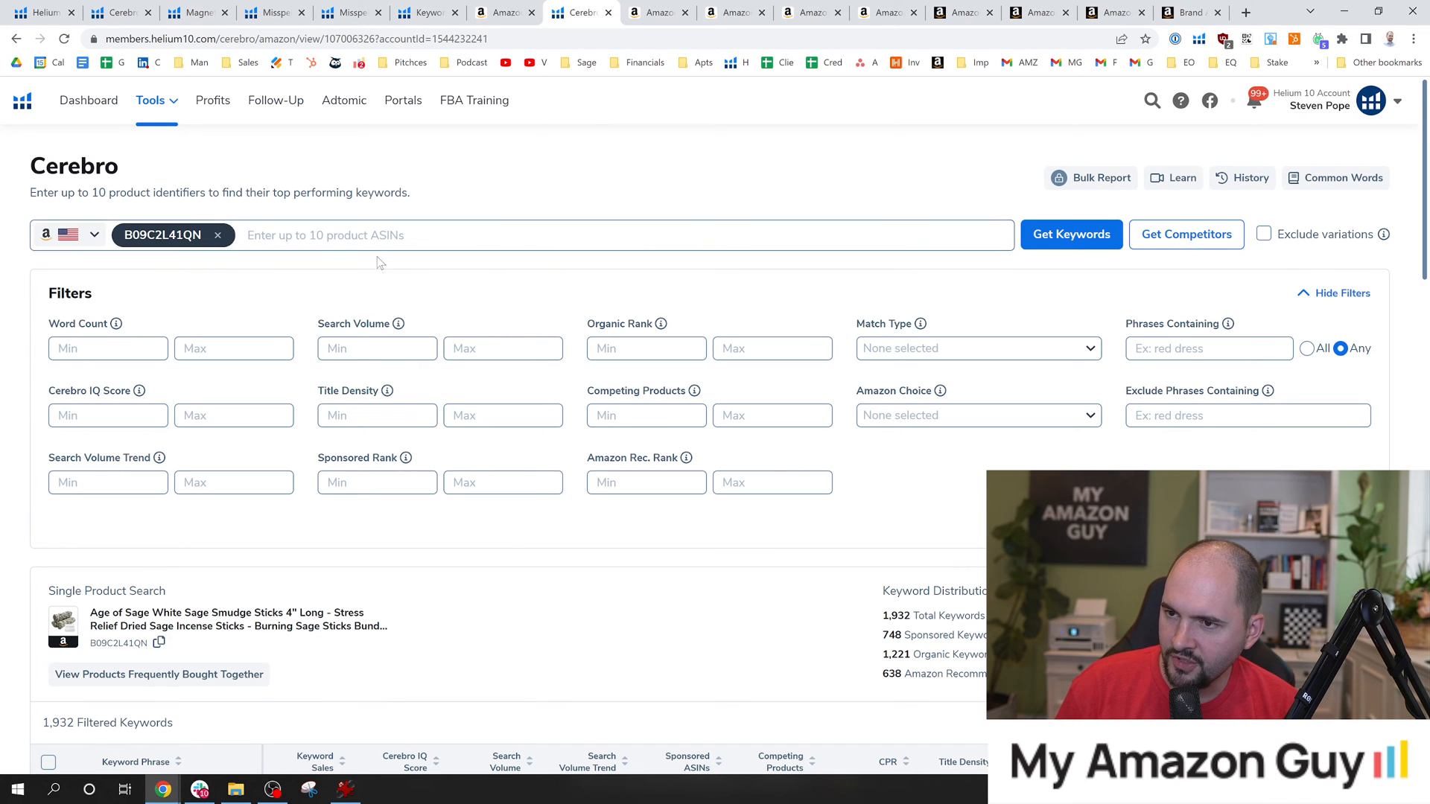
{"action": "scroll", "coordinate": [1314, 238], "scroll_direction": "down", "scroll_amount": 5}
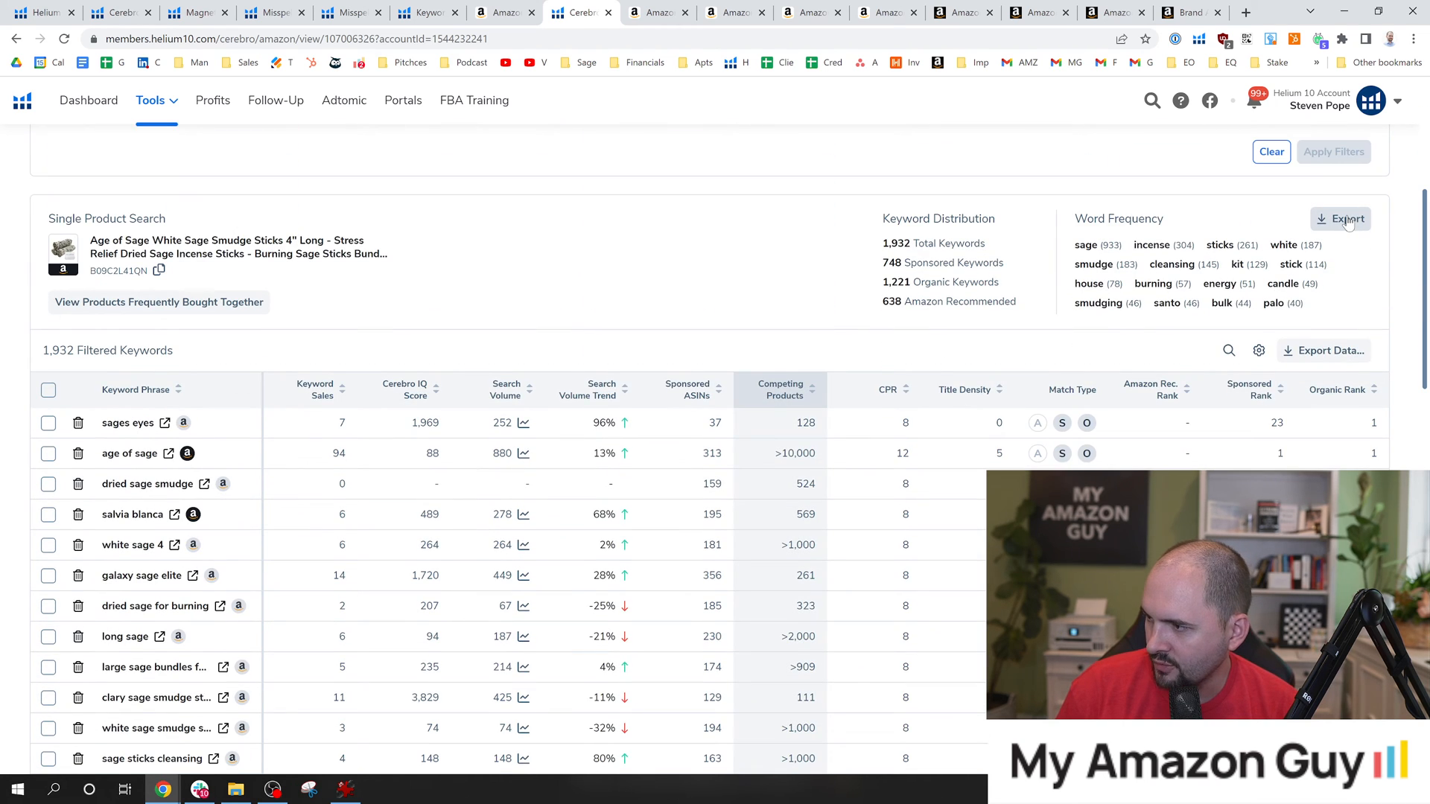
{"action": "left_click", "coordinate": [1350, 221]}
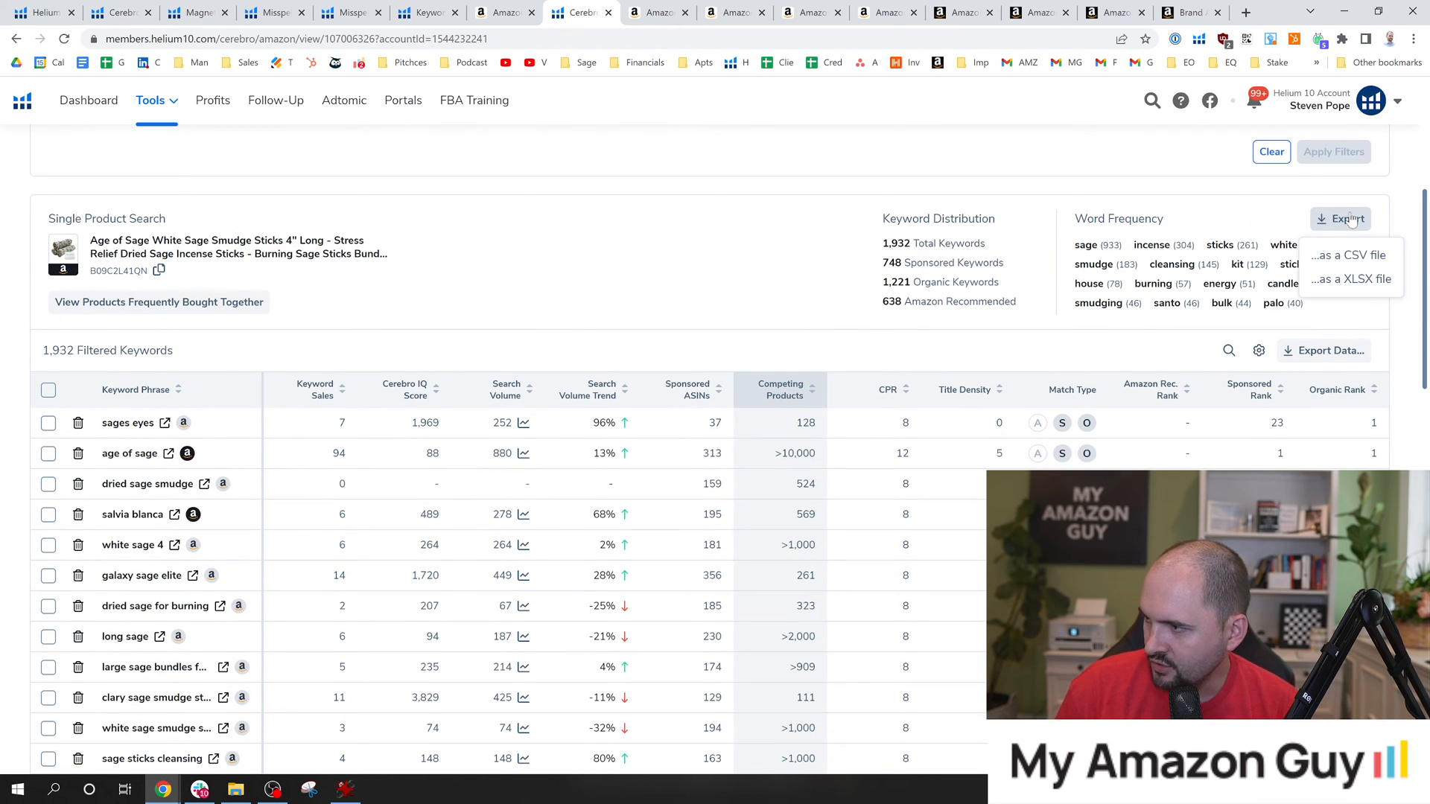
{"action": "left_click", "coordinate": [1333, 356]}
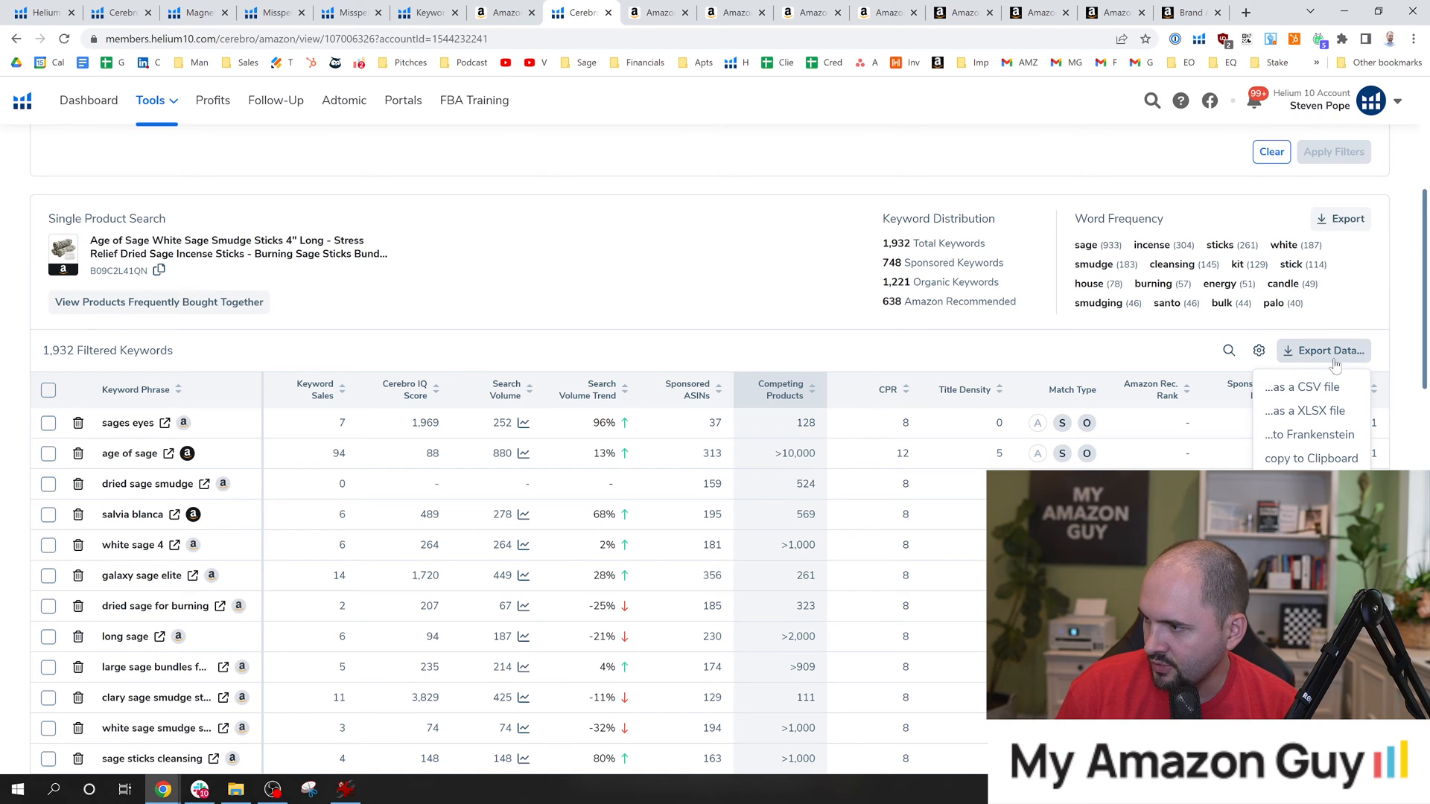
{"action": "left_click", "coordinate": [1315, 459]}
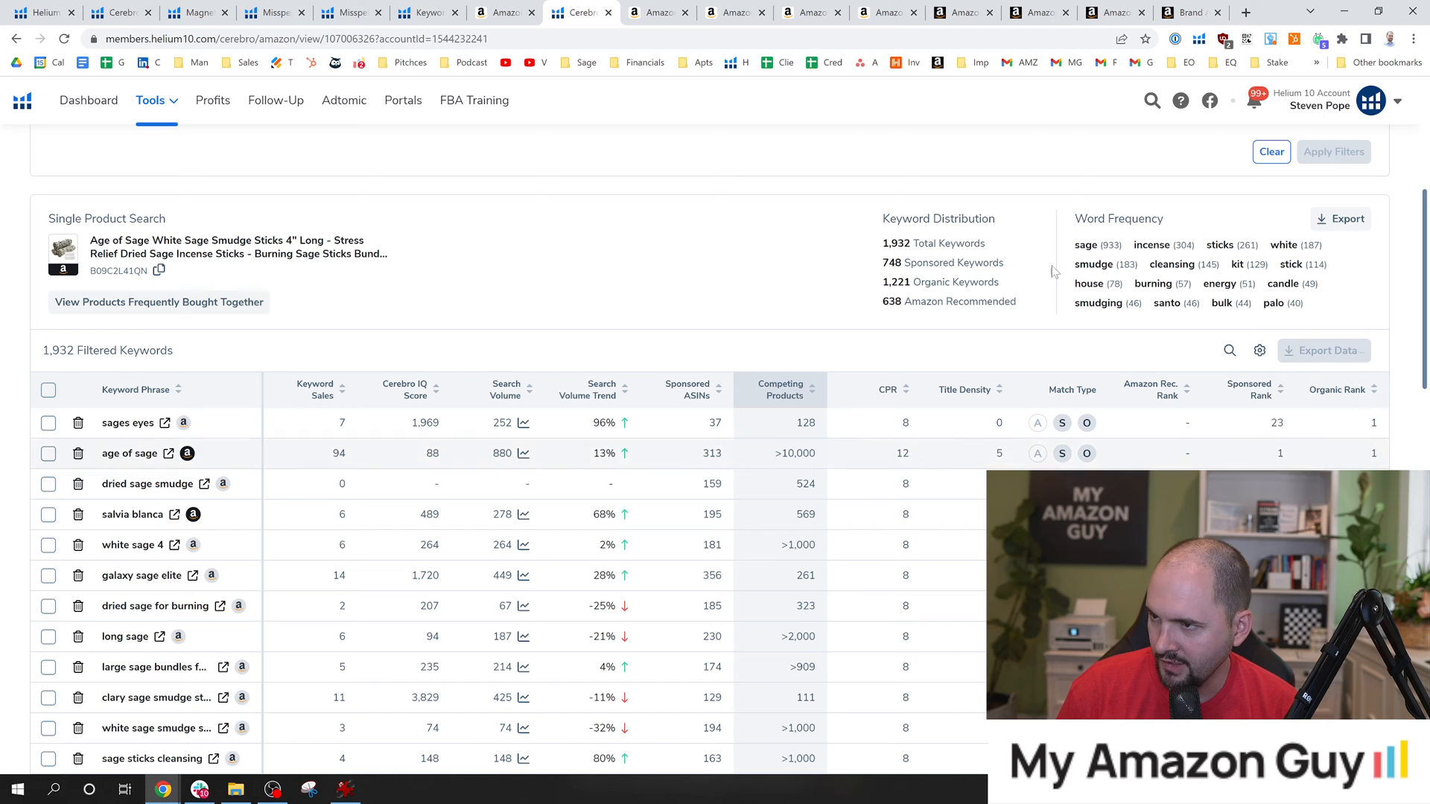
Paste the copied Cerebro keywords into Misspellinator as original keywords and prepare them.
{"action": "left_click", "coordinate": [420, 15]}
{"action": "left_click", "coordinate": [344, 14]}
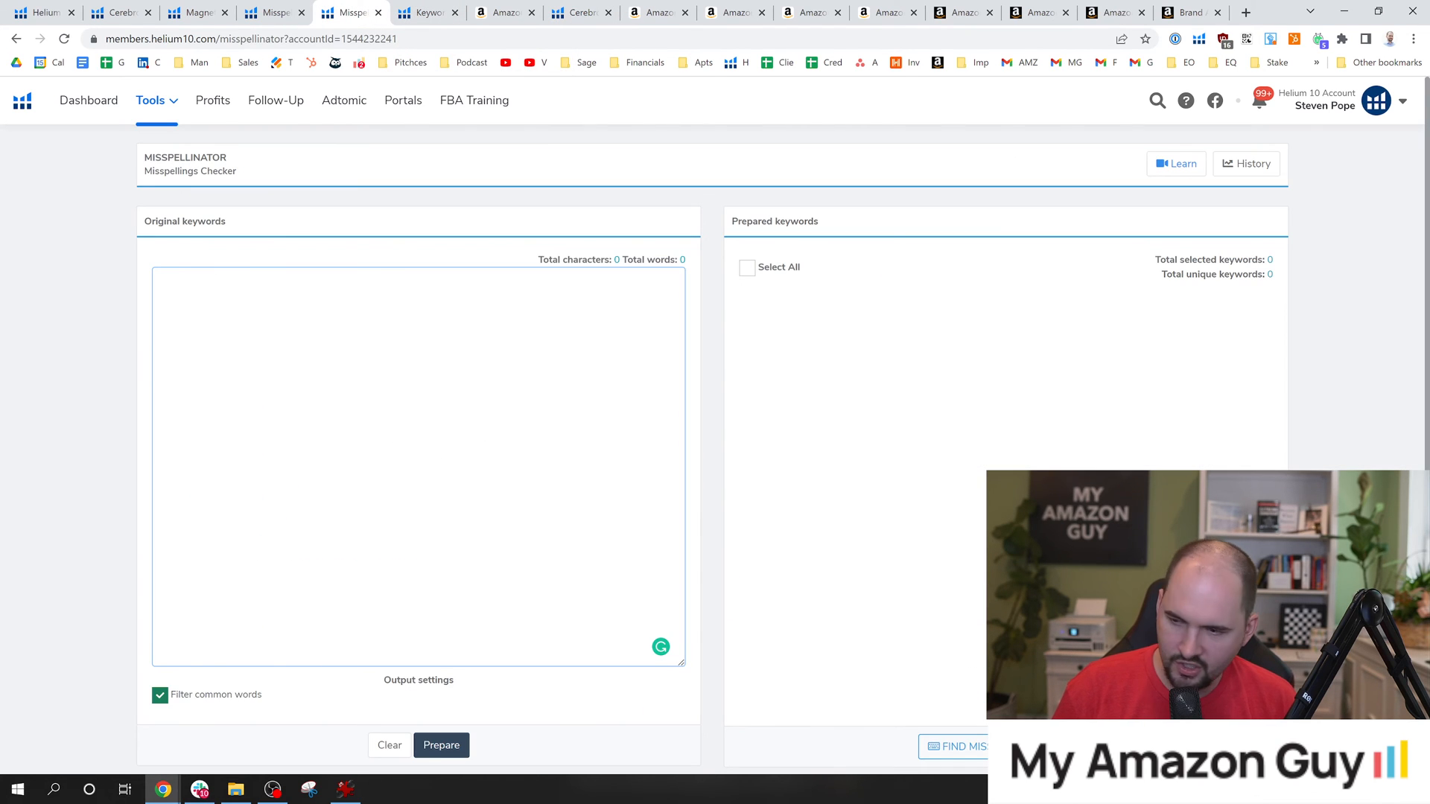
{"action": "key", "text": "ctrl+v"}
{"action": "left_click", "coordinate": [441, 744]}
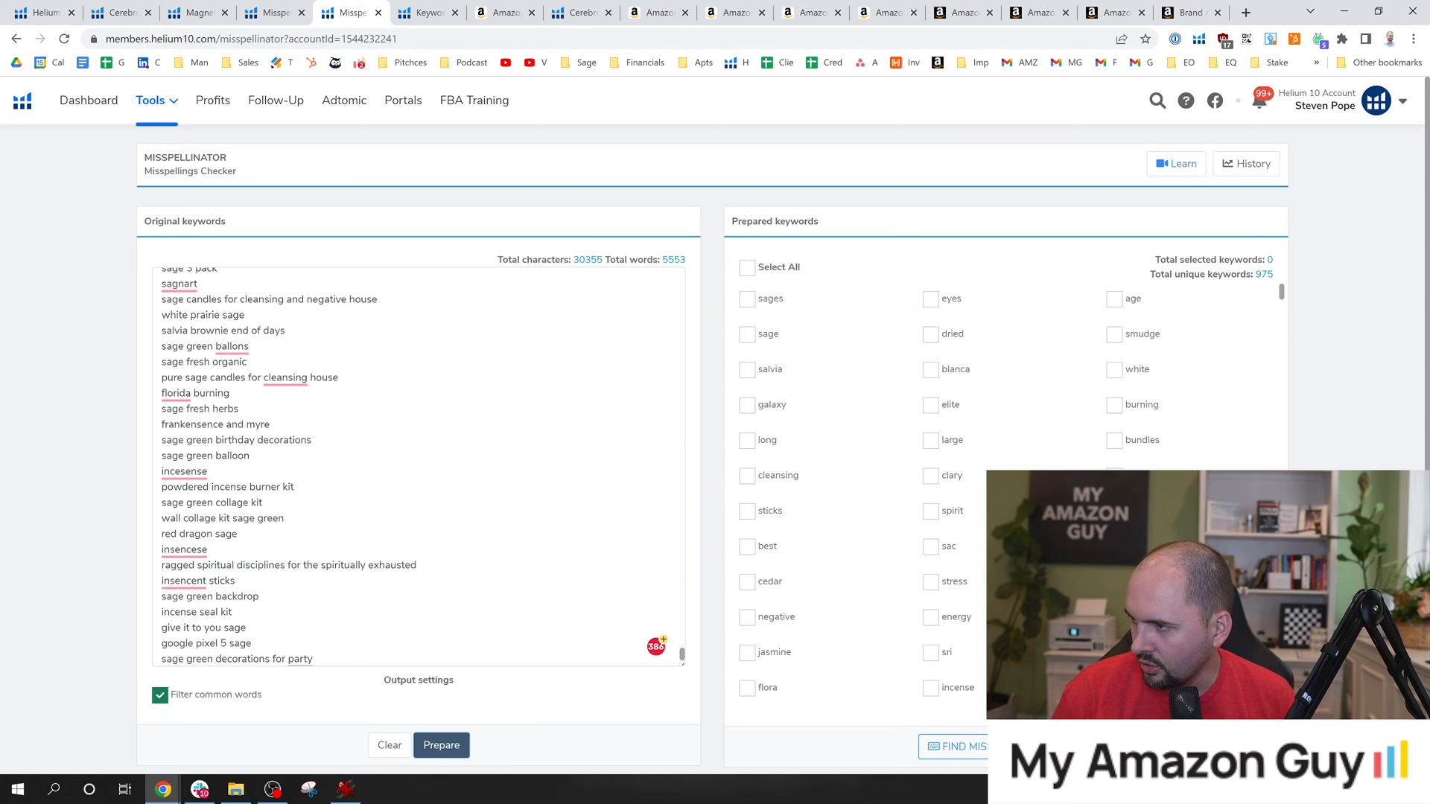
Look through the prepared keywords, select only "whitw" and start the search for its misspellings.
{"action": "left_click_drag", "start_coordinate": [1284, 293], "coordinate": [1285, 313]}
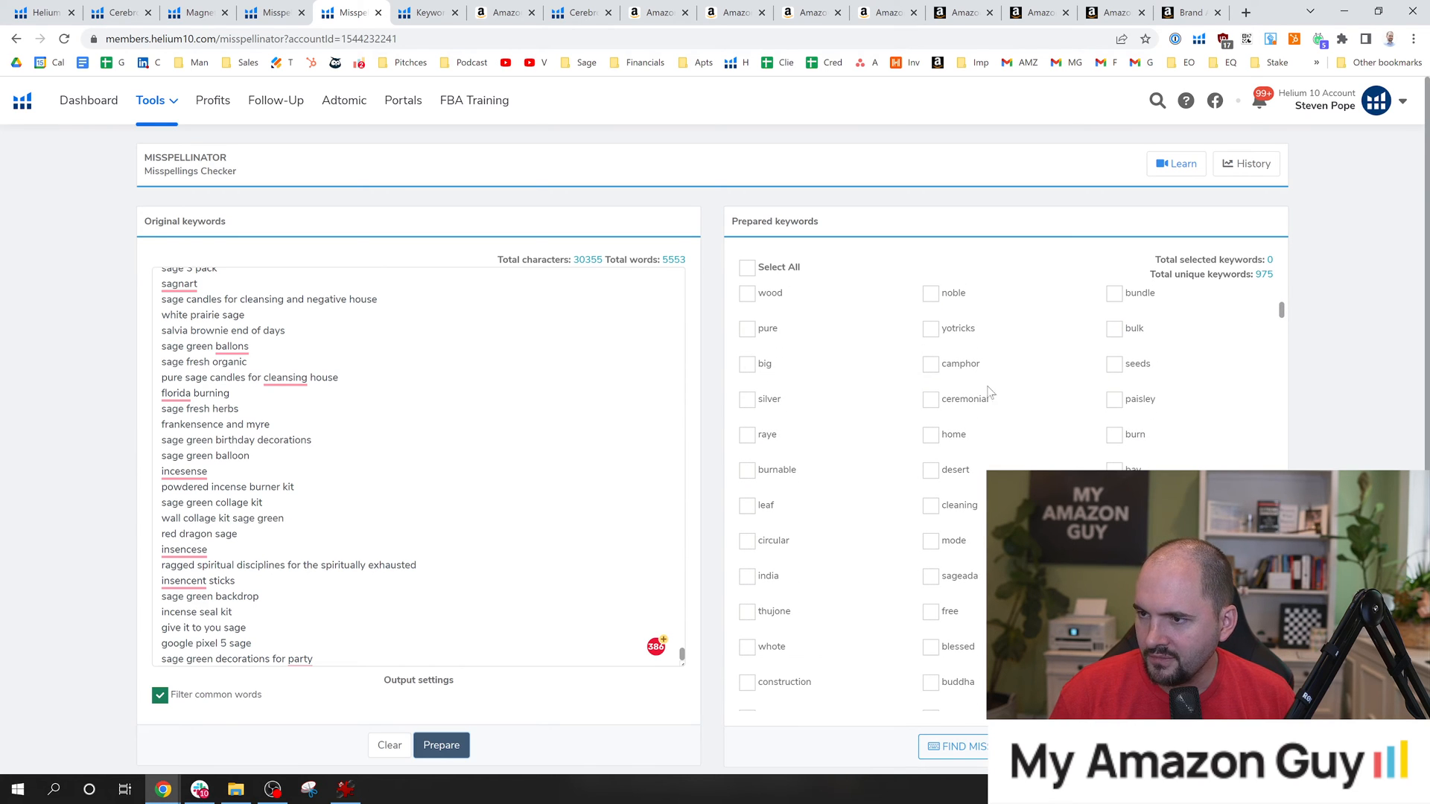
{"action": "scroll", "coordinate": [991, 393], "scroll_direction": "down", "scroll_amount": 4}
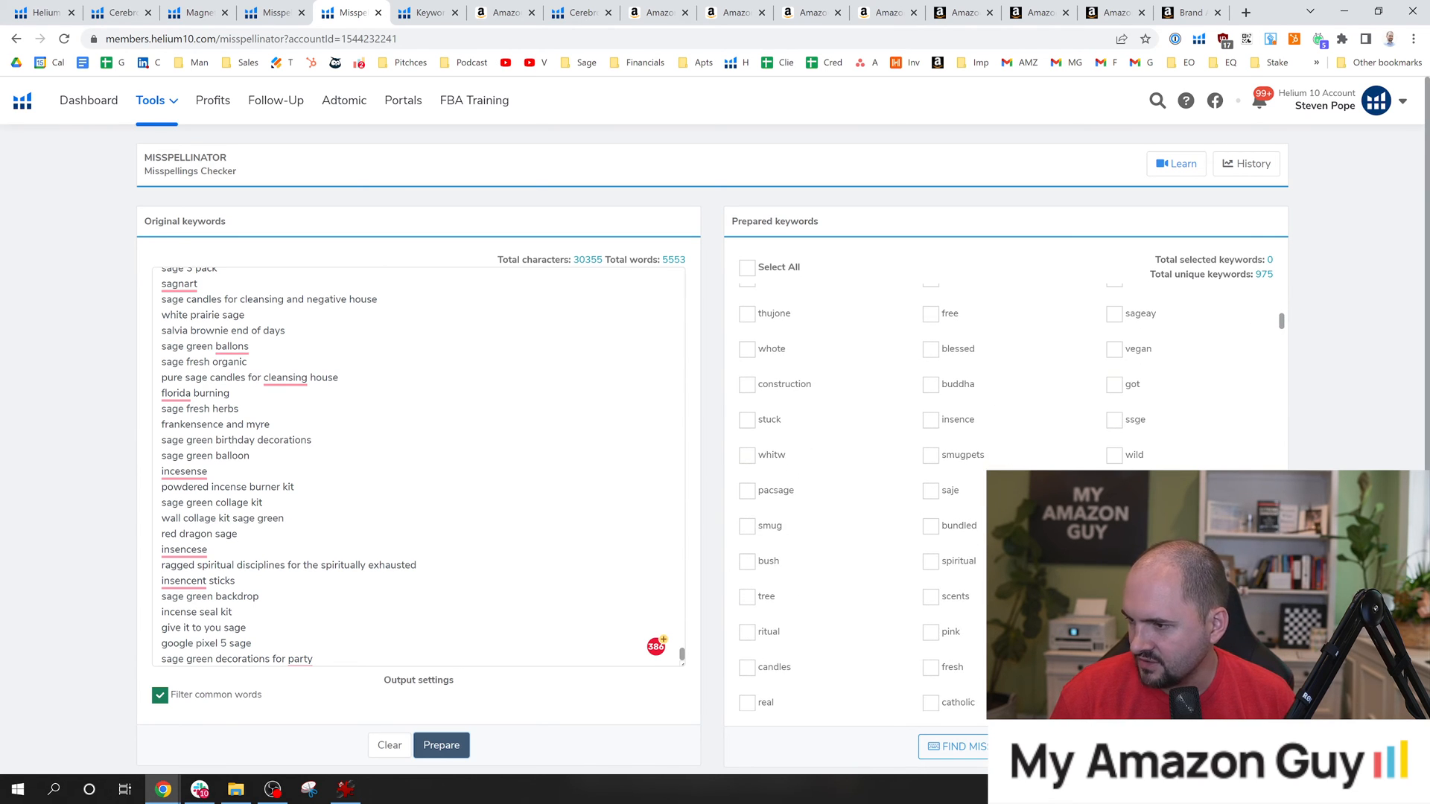
{"action": "scroll", "coordinate": [990, 393], "scroll_direction": "down", "scroll_amount": 4}
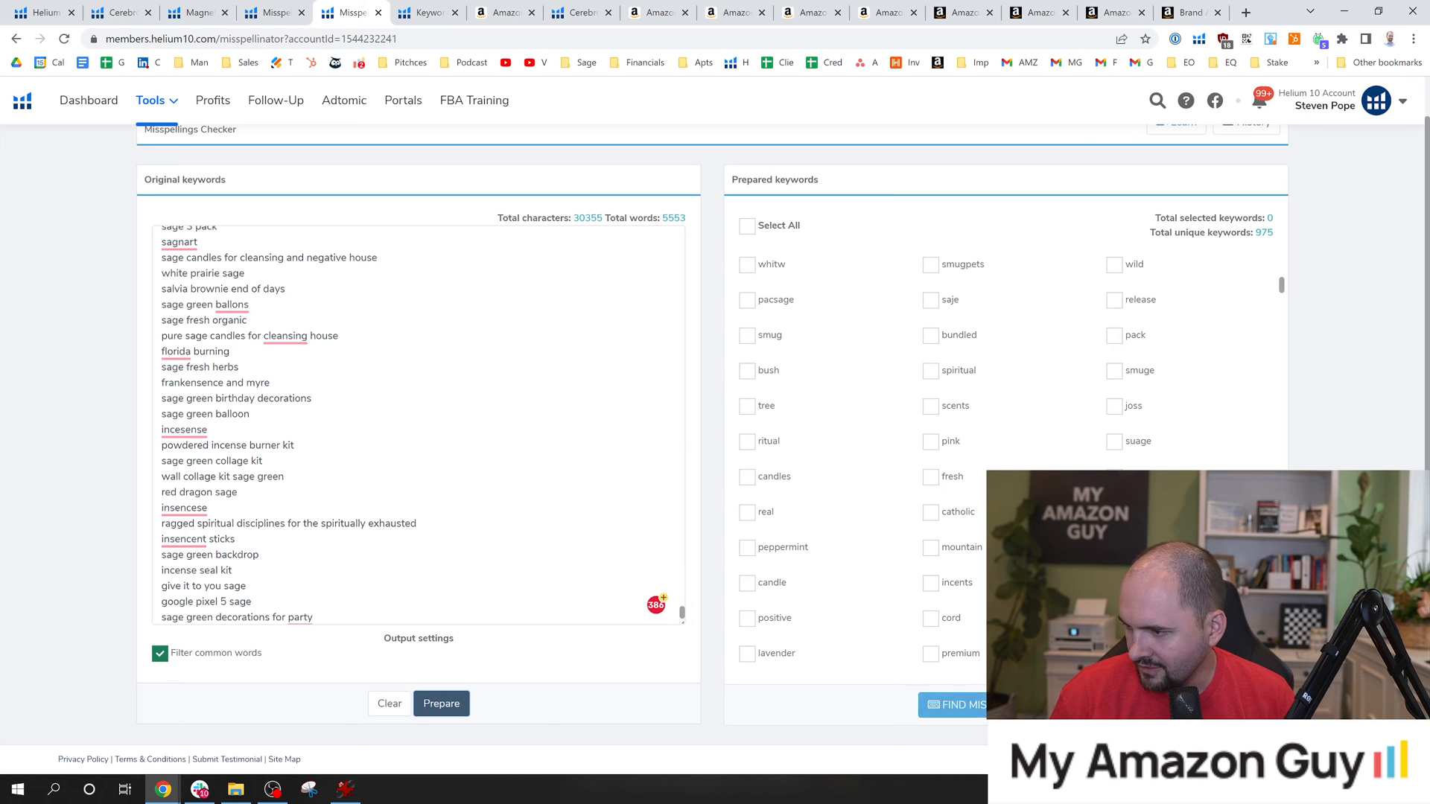
{"action": "left_click", "coordinate": [959, 705]}
{"action": "left_click", "coordinate": [699, 497]}
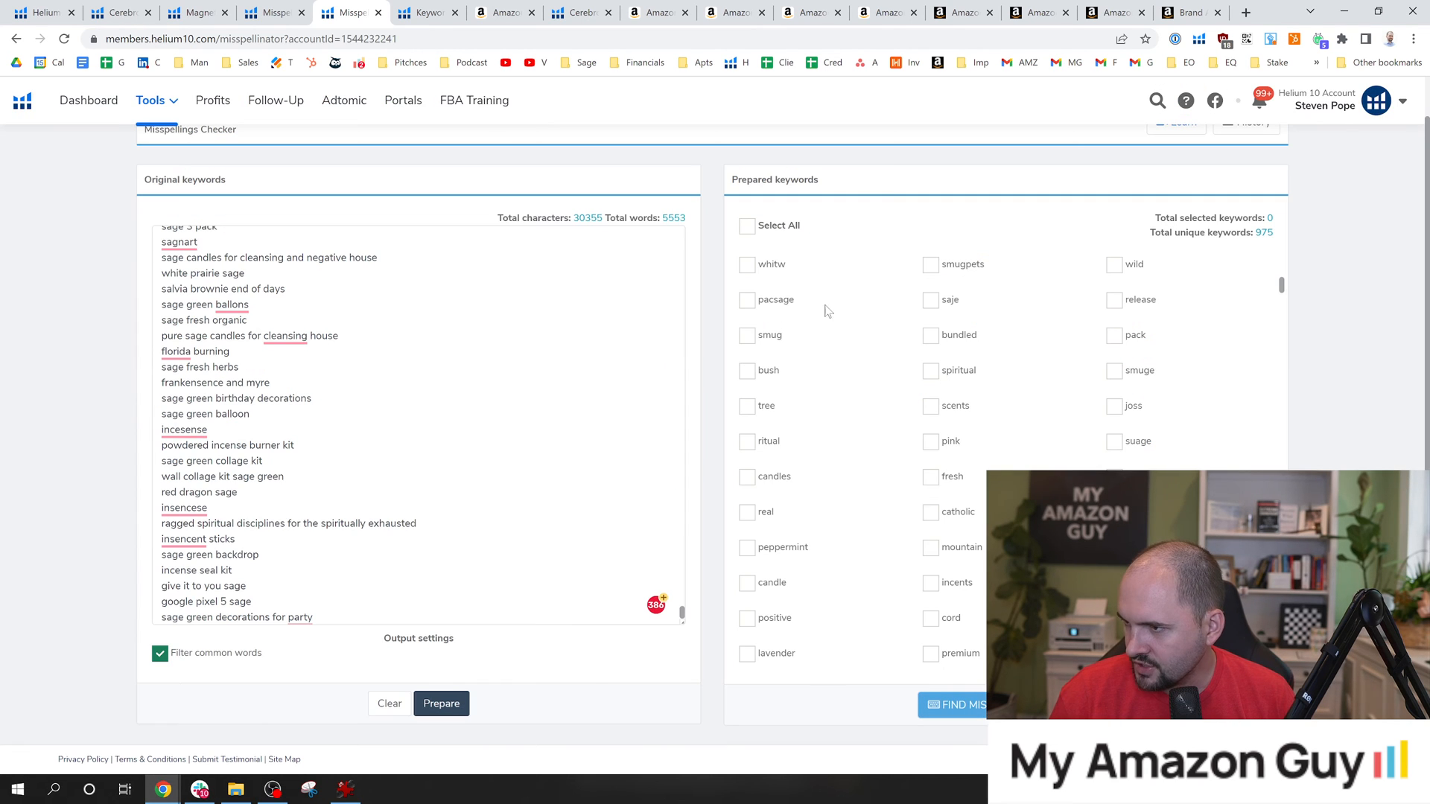
{"action": "scroll", "coordinate": [773, 322], "scroll_direction": "up", "scroll_amount": 1}
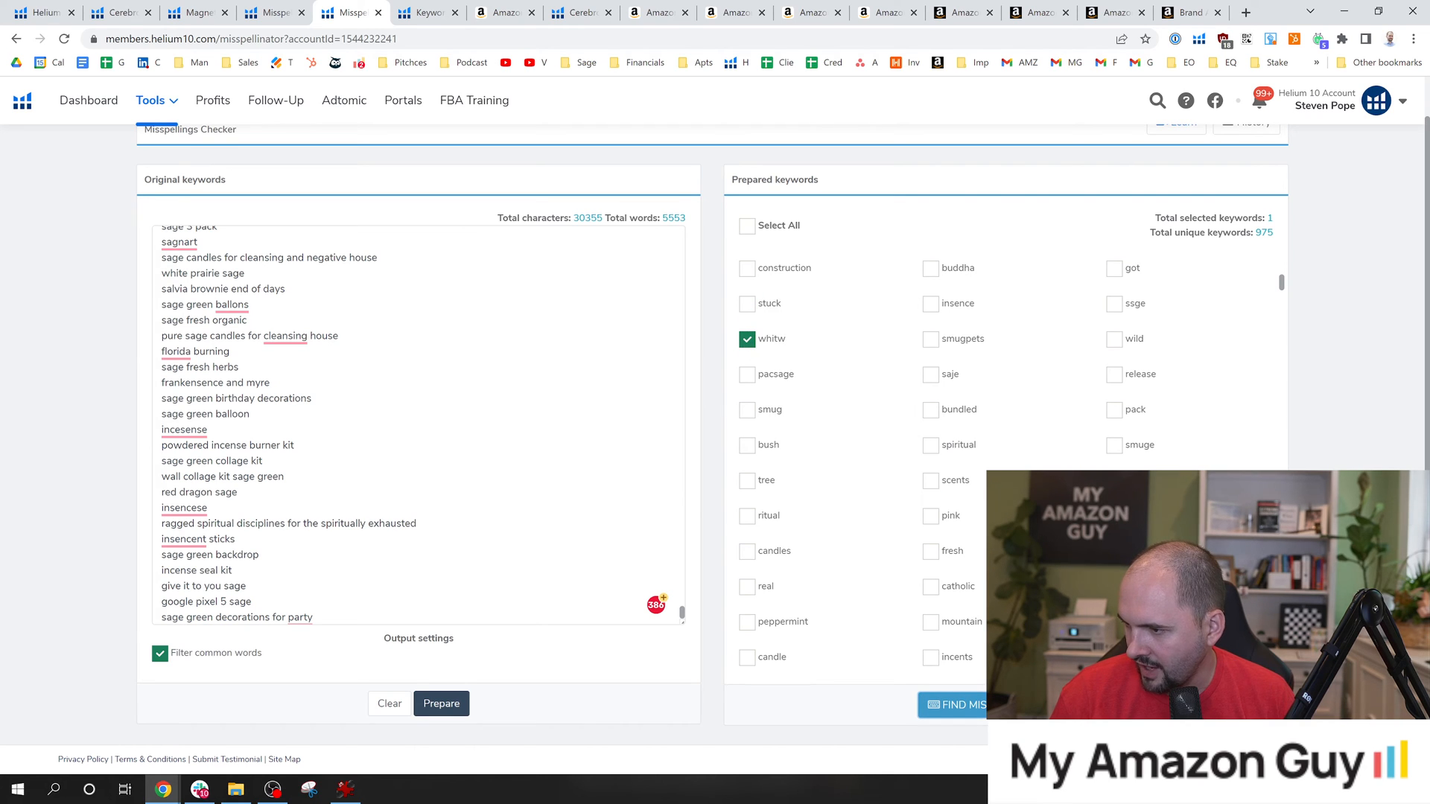
{"action": "left_click", "coordinate": [957, 705]}
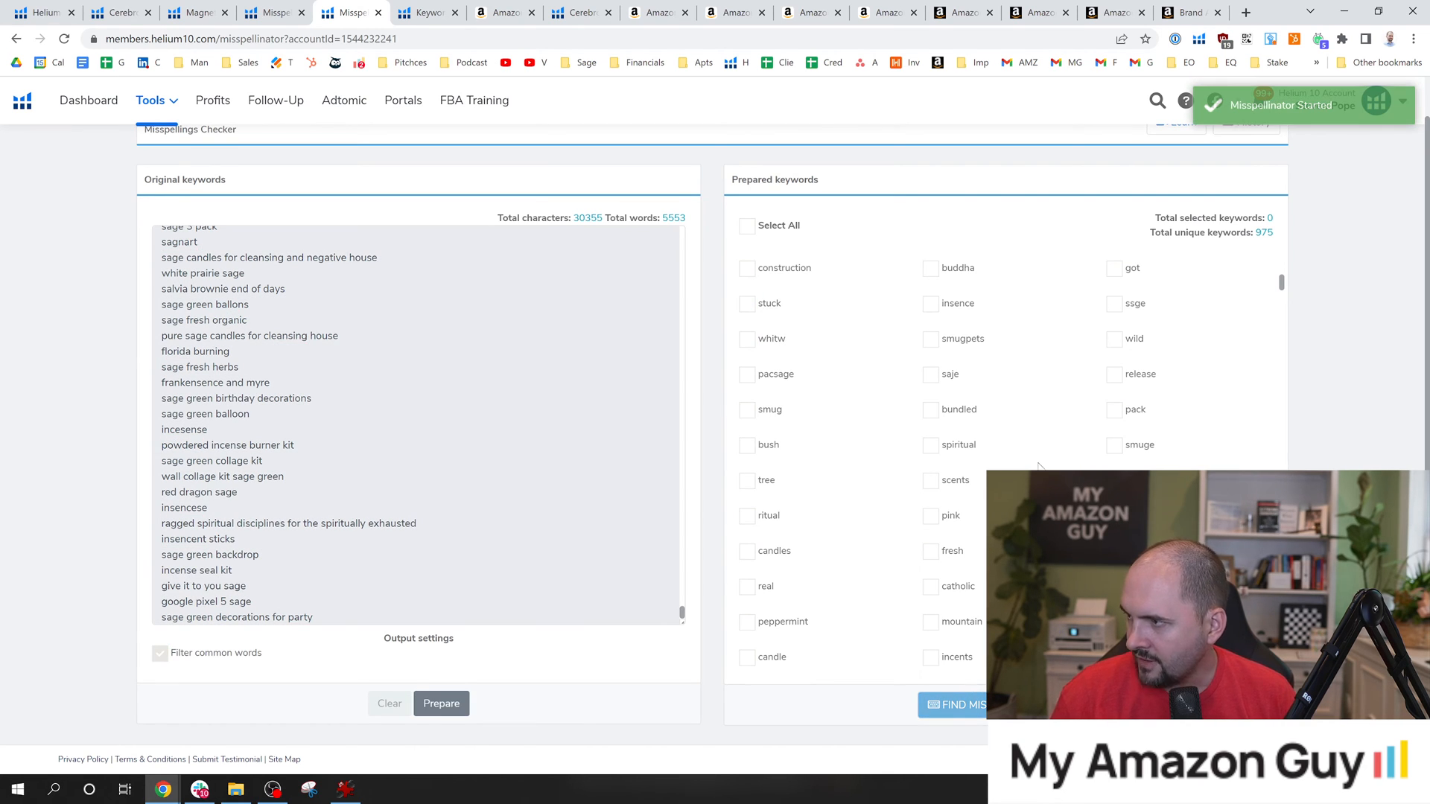
Look over the original and prepared keyword lists during the Misspellinator run and dismiss the finish message.
{"action": "scroll", "coordinate": [888, 406], "scroll_direction": "up", "scroll_amount": 1}
{"action": "left_click_drag", "start_coordinate": [684, 650], "coordinate": [684, 263]}
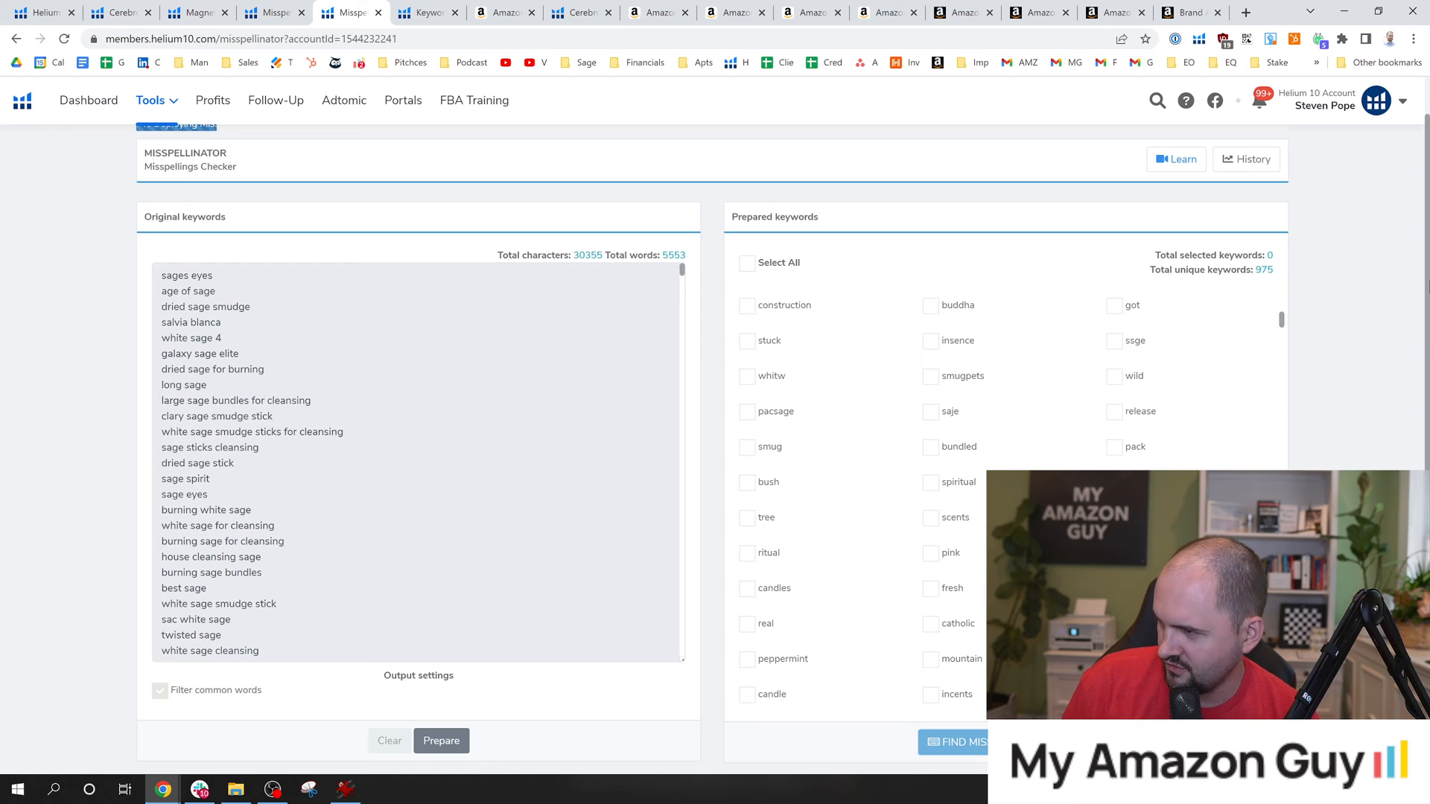
{"action": "scroll", "coordinate": [935, 350], "scroll_direction": "down", "scroll_amount": 1}
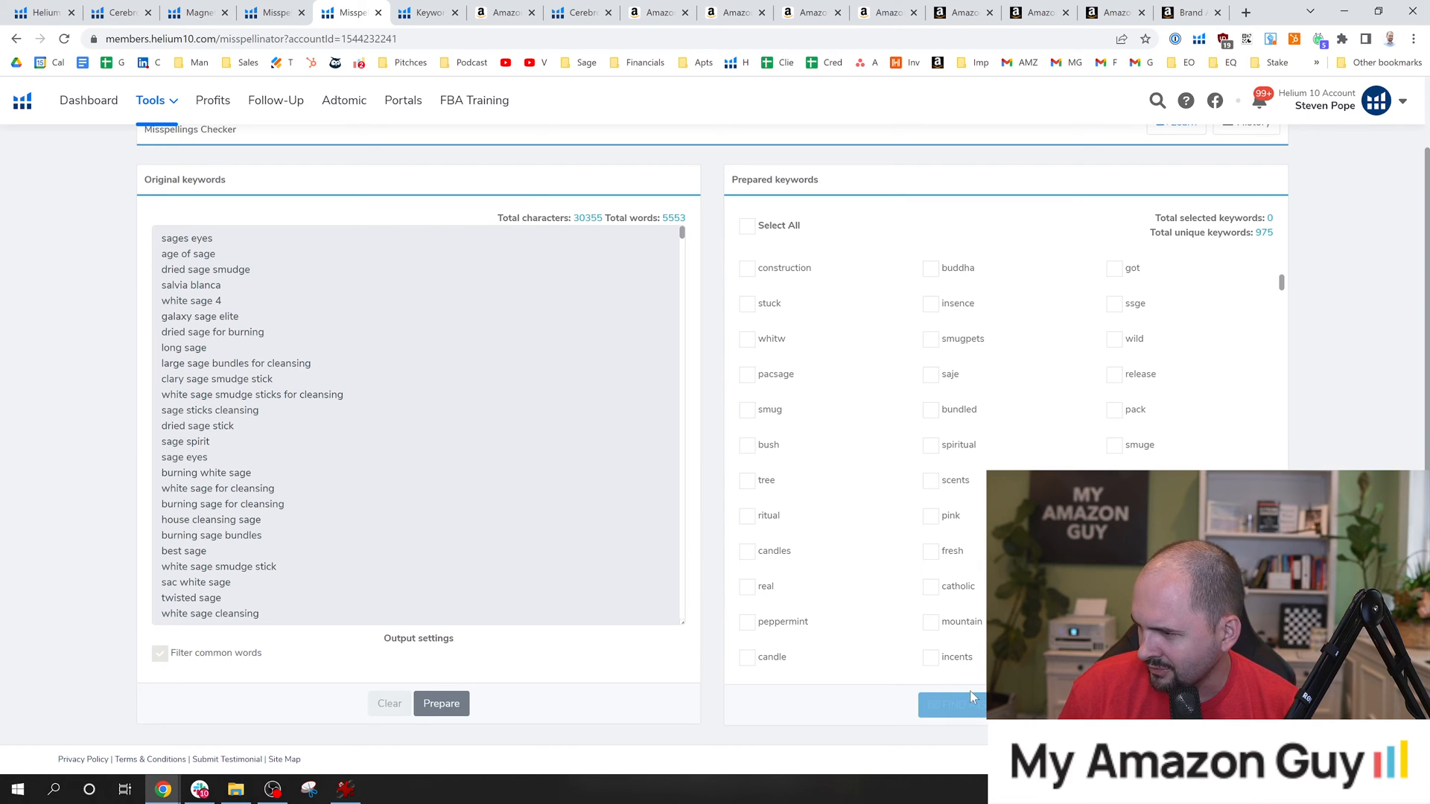
{"action": "left_click_drag", "start_coordinate": [1282, 282], "coordinate": [1282, 253]}
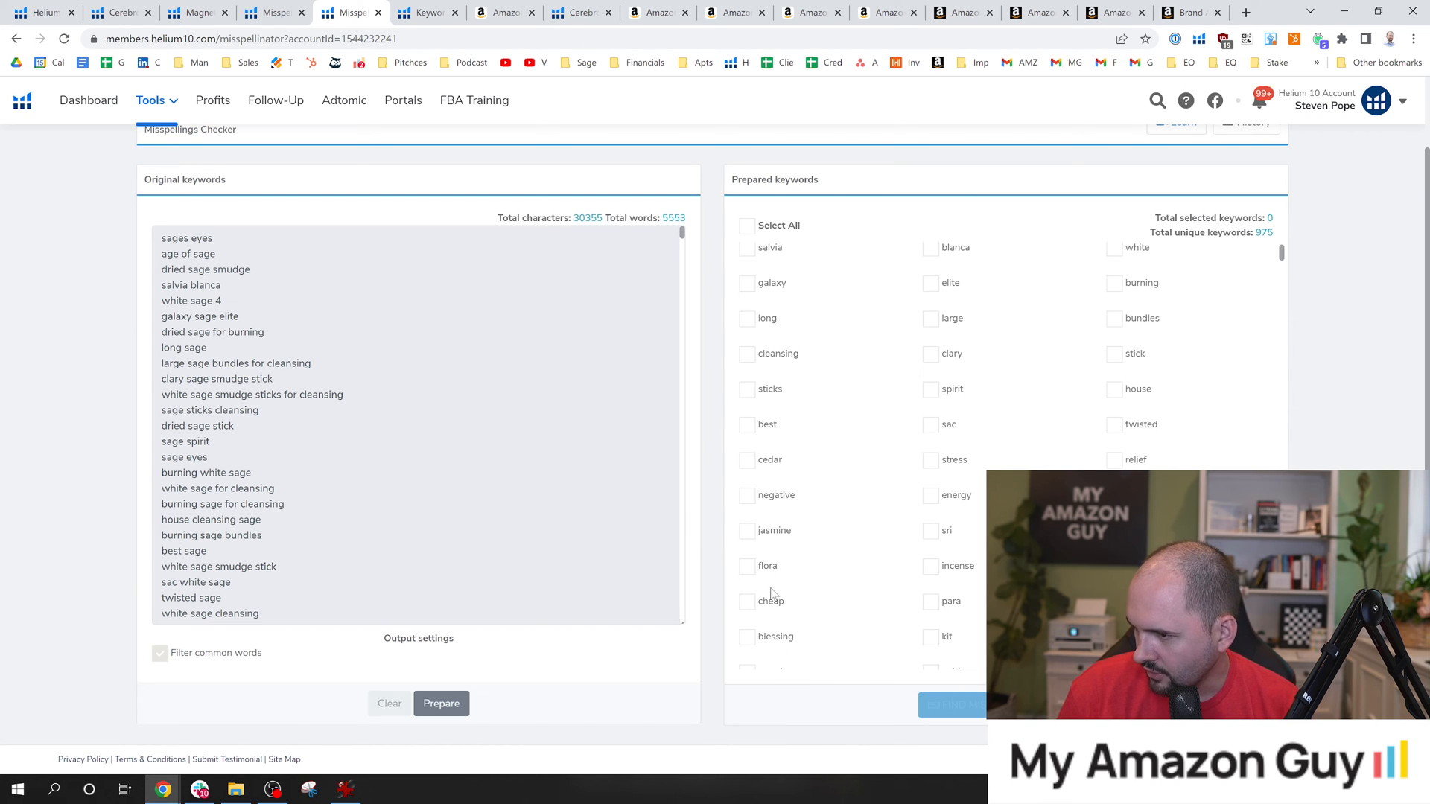
{"action": "scroll", "coordinate": [820, 587], "scroll_direction": "down", "scroll_amount": 2}
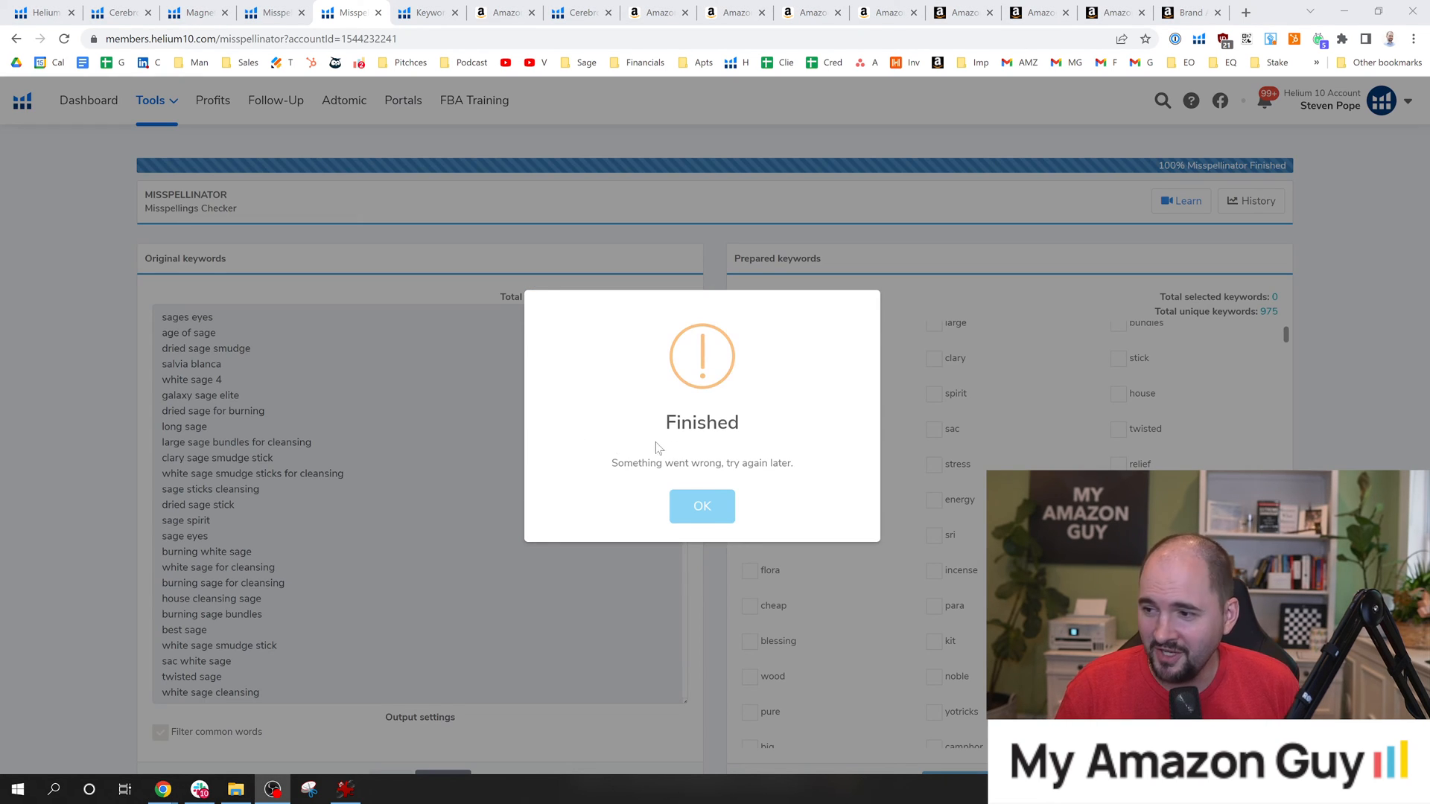
{"action": "left_click", "coordinate": [717, 505]}
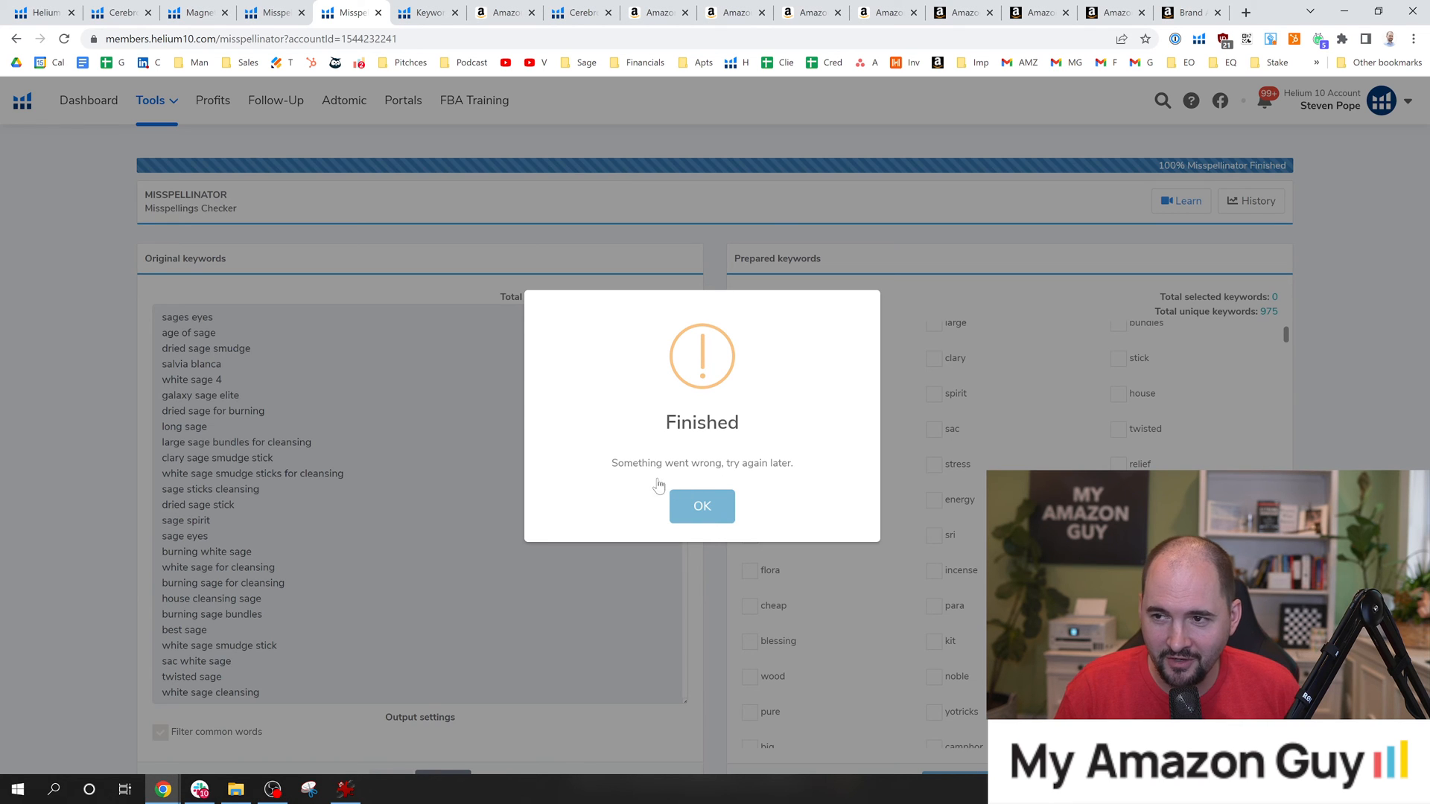
{"action": "scroll", "coordinate": [788, 428], "scroll_direction": "down", "scroll_amount": 1}
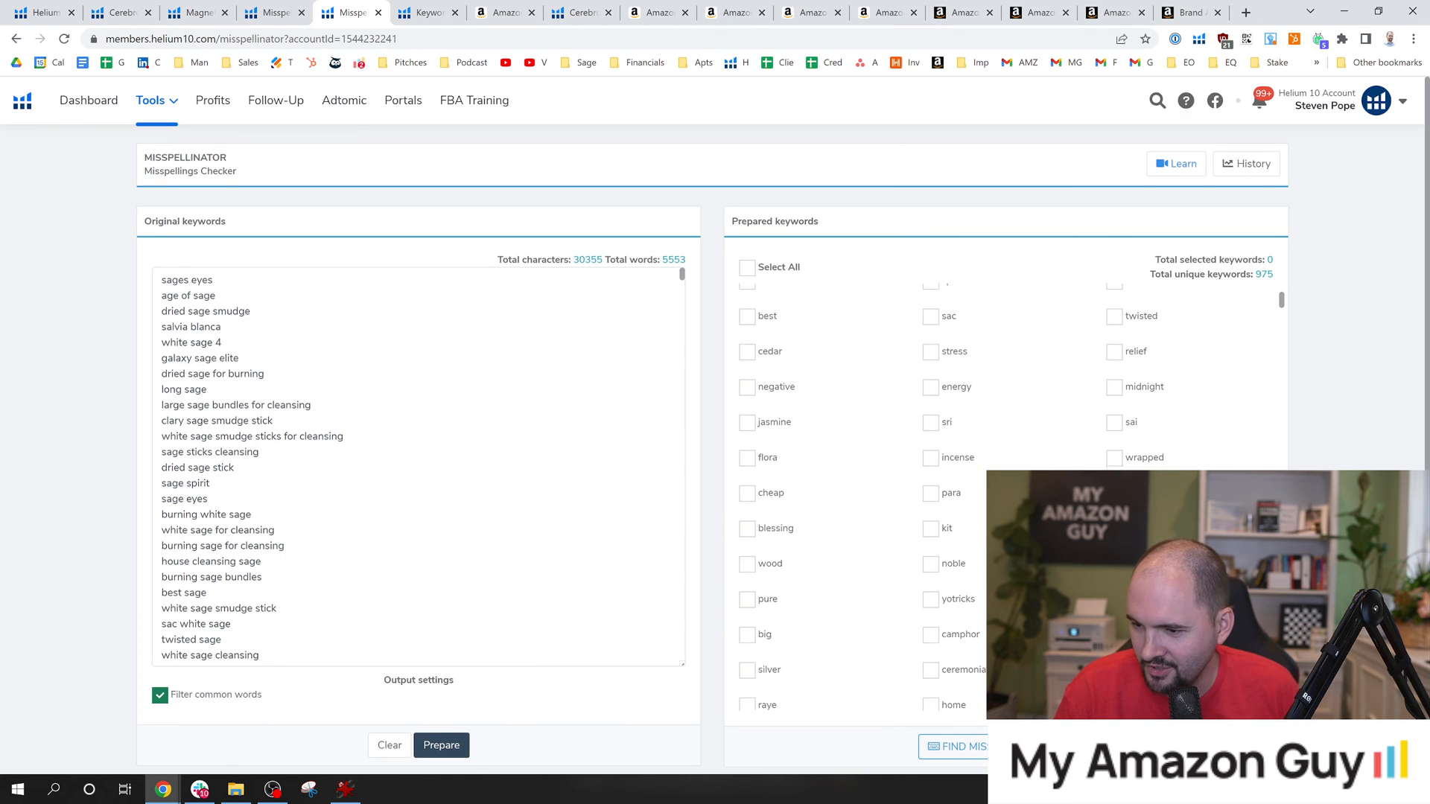
Open the saved keyword lists, view the "10 keywords test" folder and select all its keywords.
{"action": "left_click", "coordinate": [150, 99]}
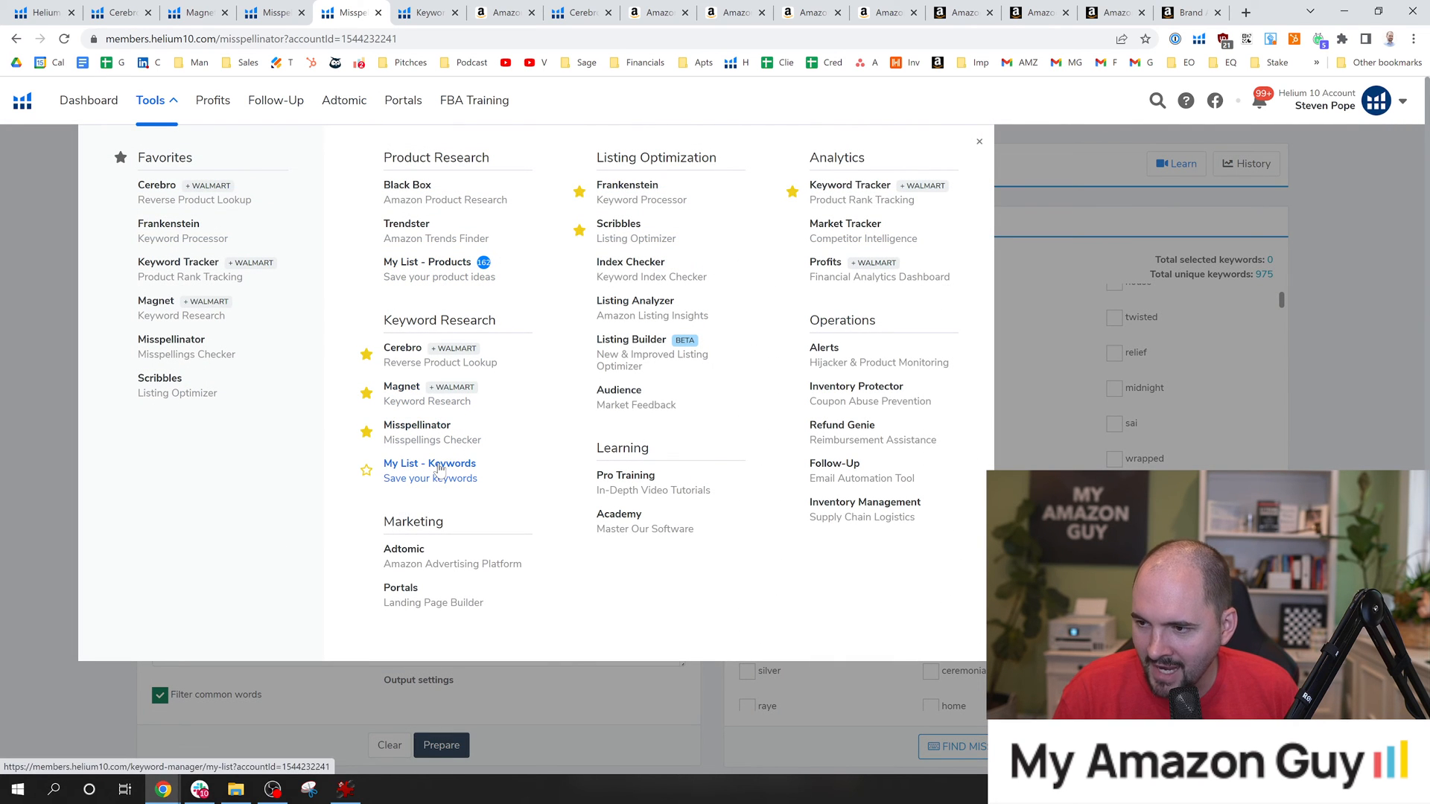
{"action": "left_click", "coordinate": [465, 469]}
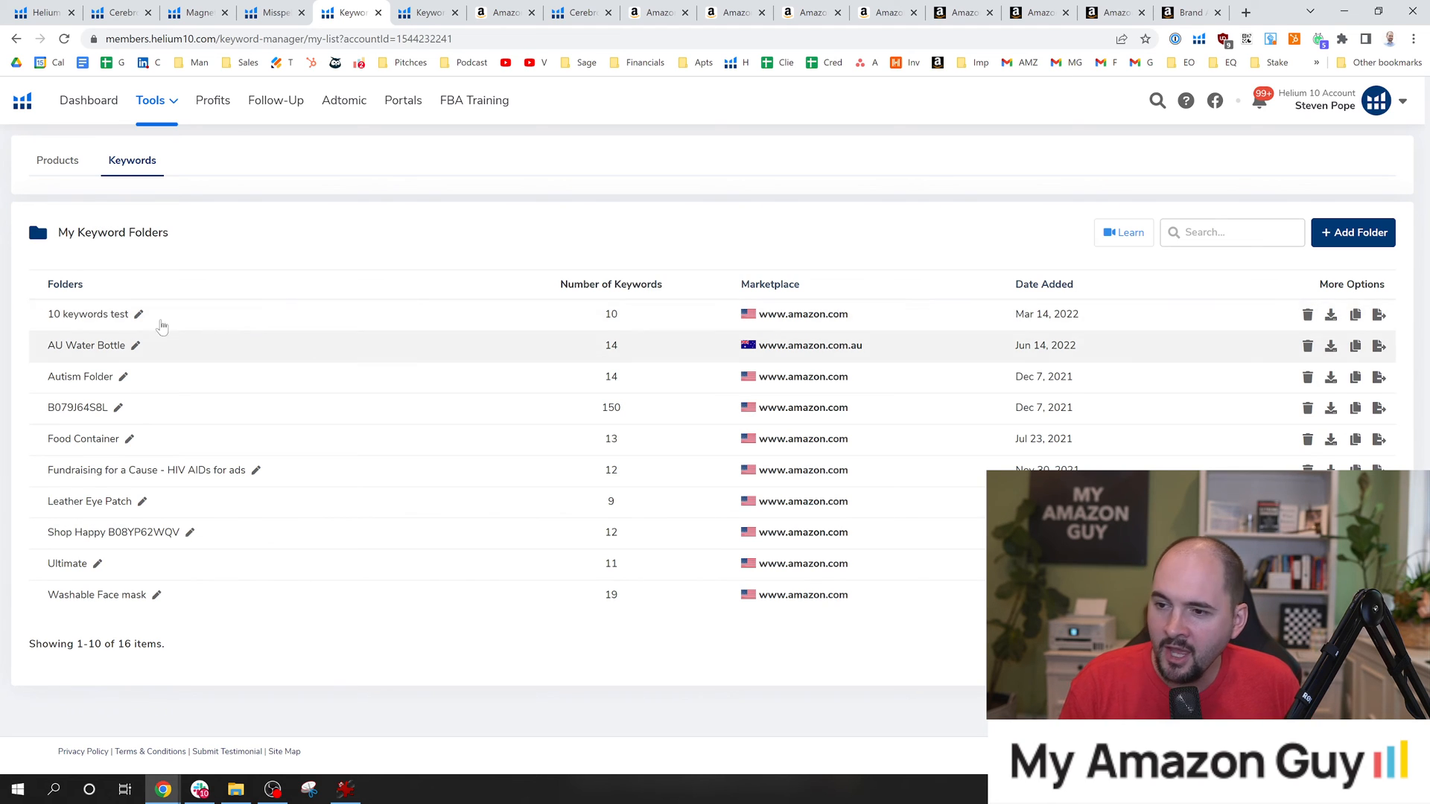
{"action": "left_click", "coordinate": [123, 314]}
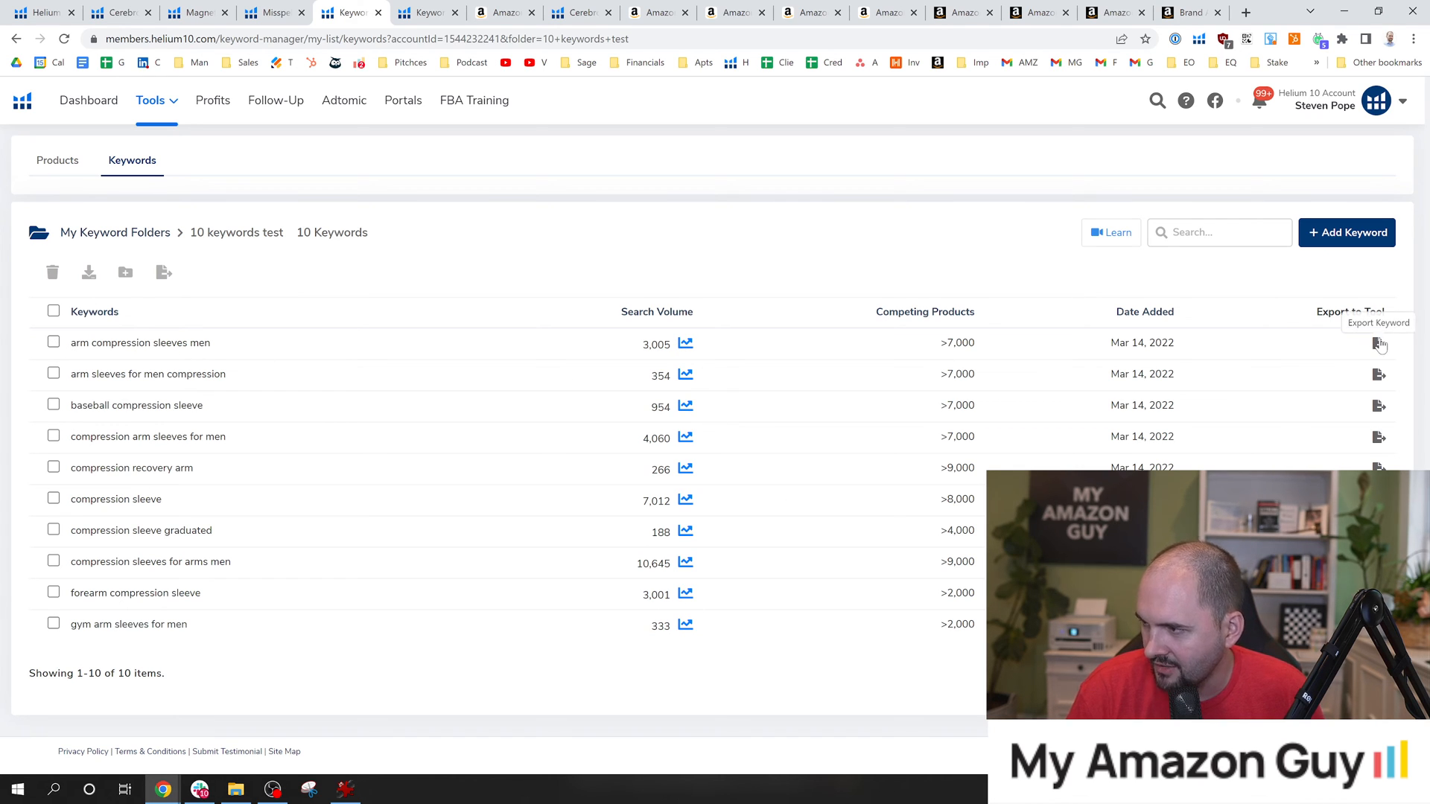
{"action": "left_click", "coordinate": [53, 310]}
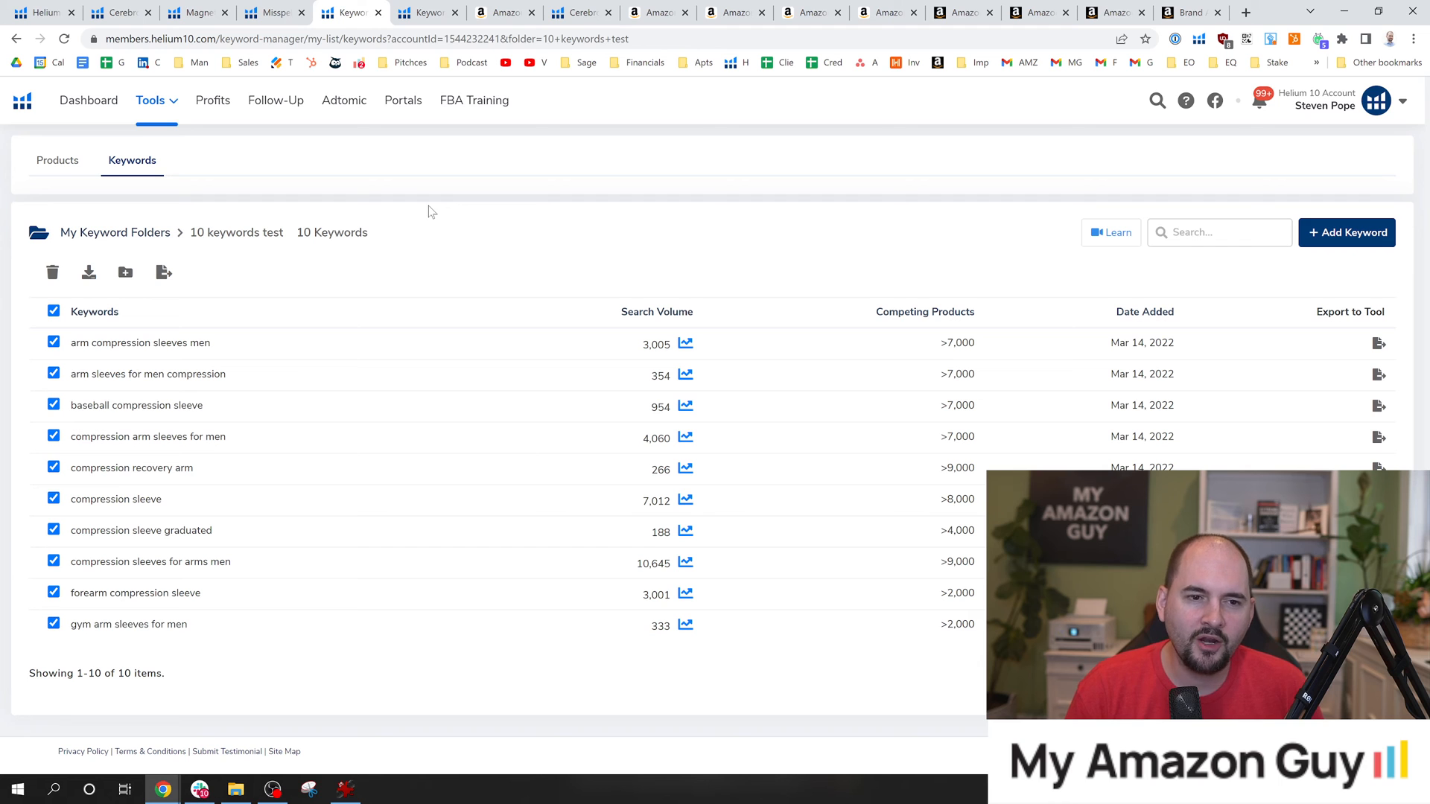
{"action": "left_click", "coordinate": [165, 108]}
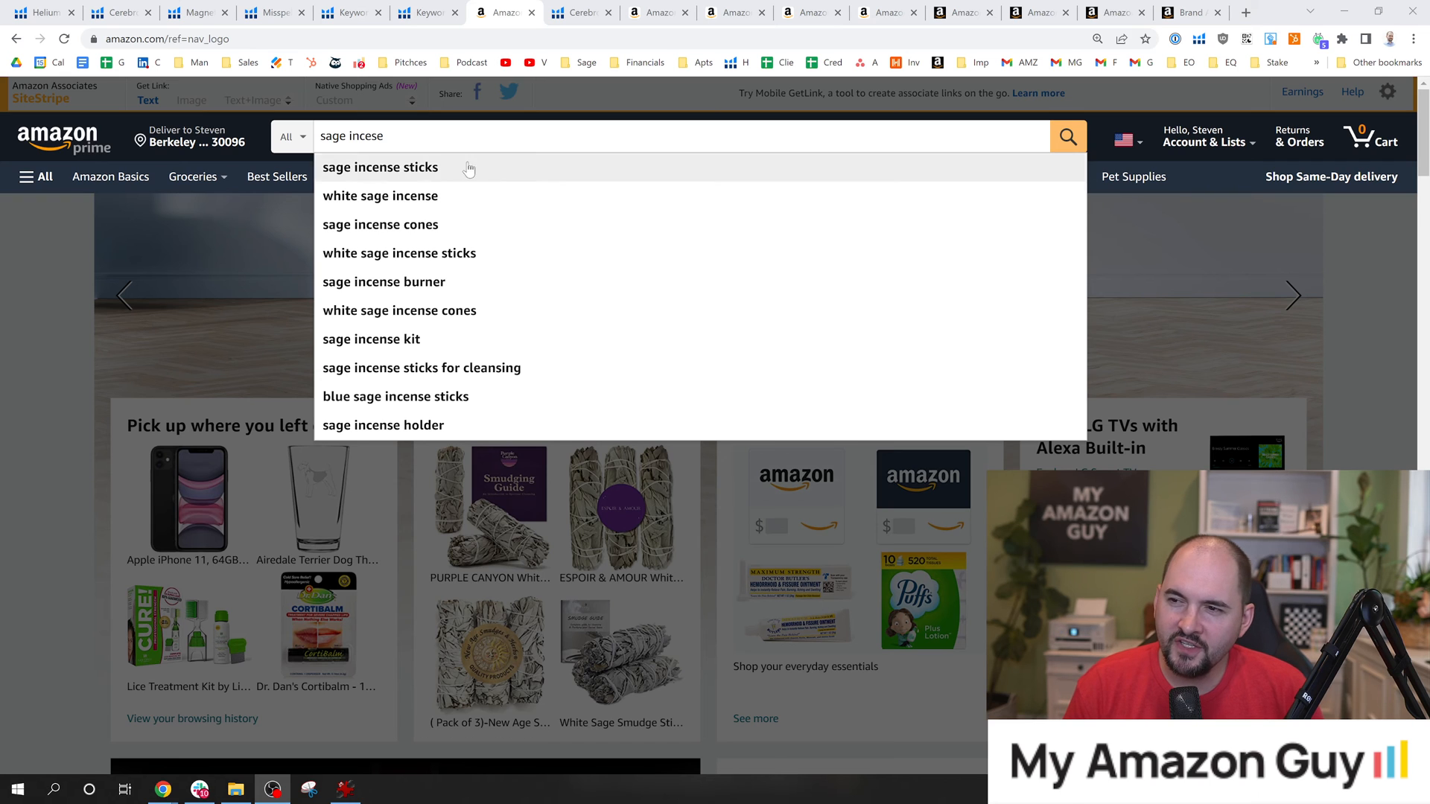
Search Amazon for "sage incese", examine the listed products and highlight the sales rank of the White Sage and Palo Santo incense sticks.
{"action": "left_click", "coordinate": [384, 136]}
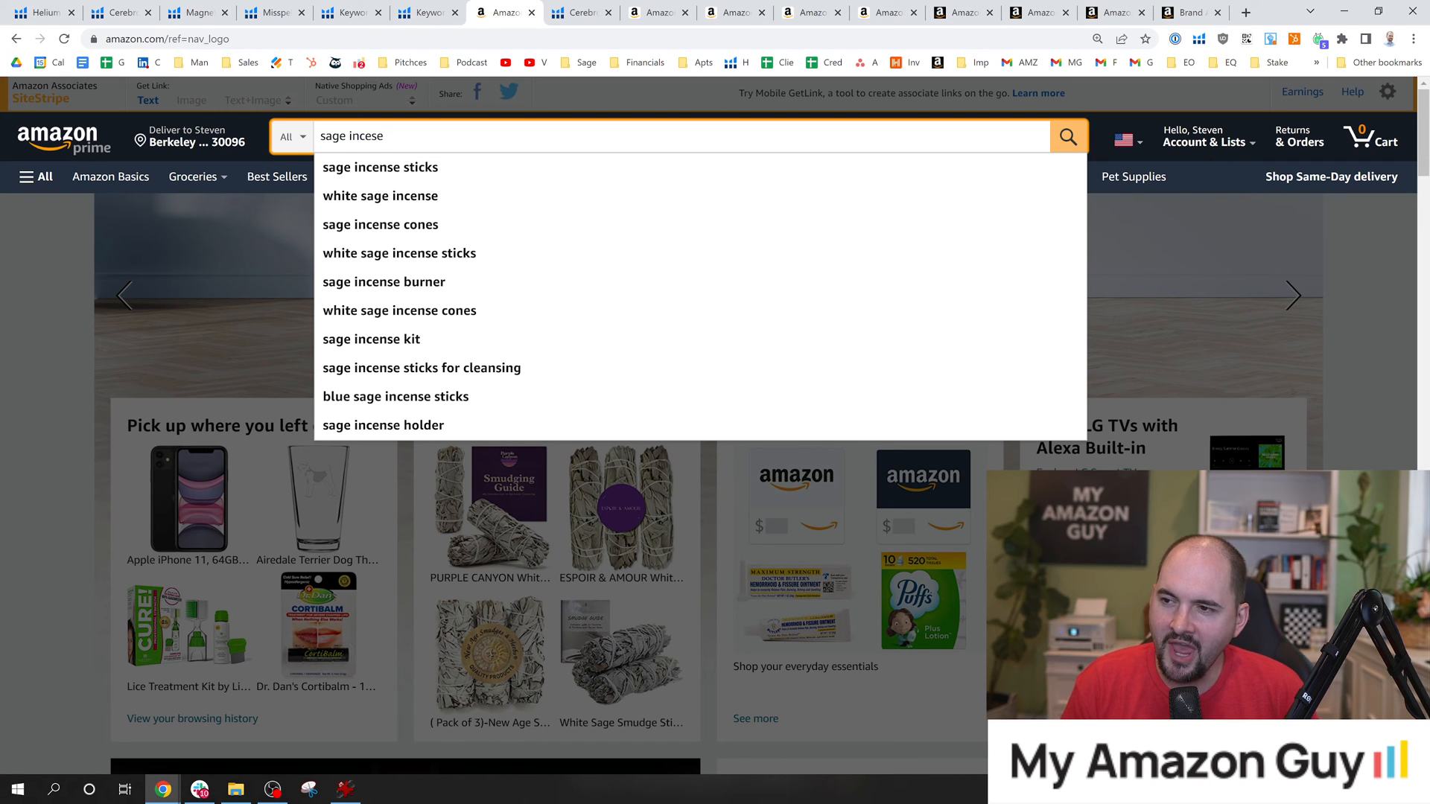
{"action": "key", "text": "Return"}
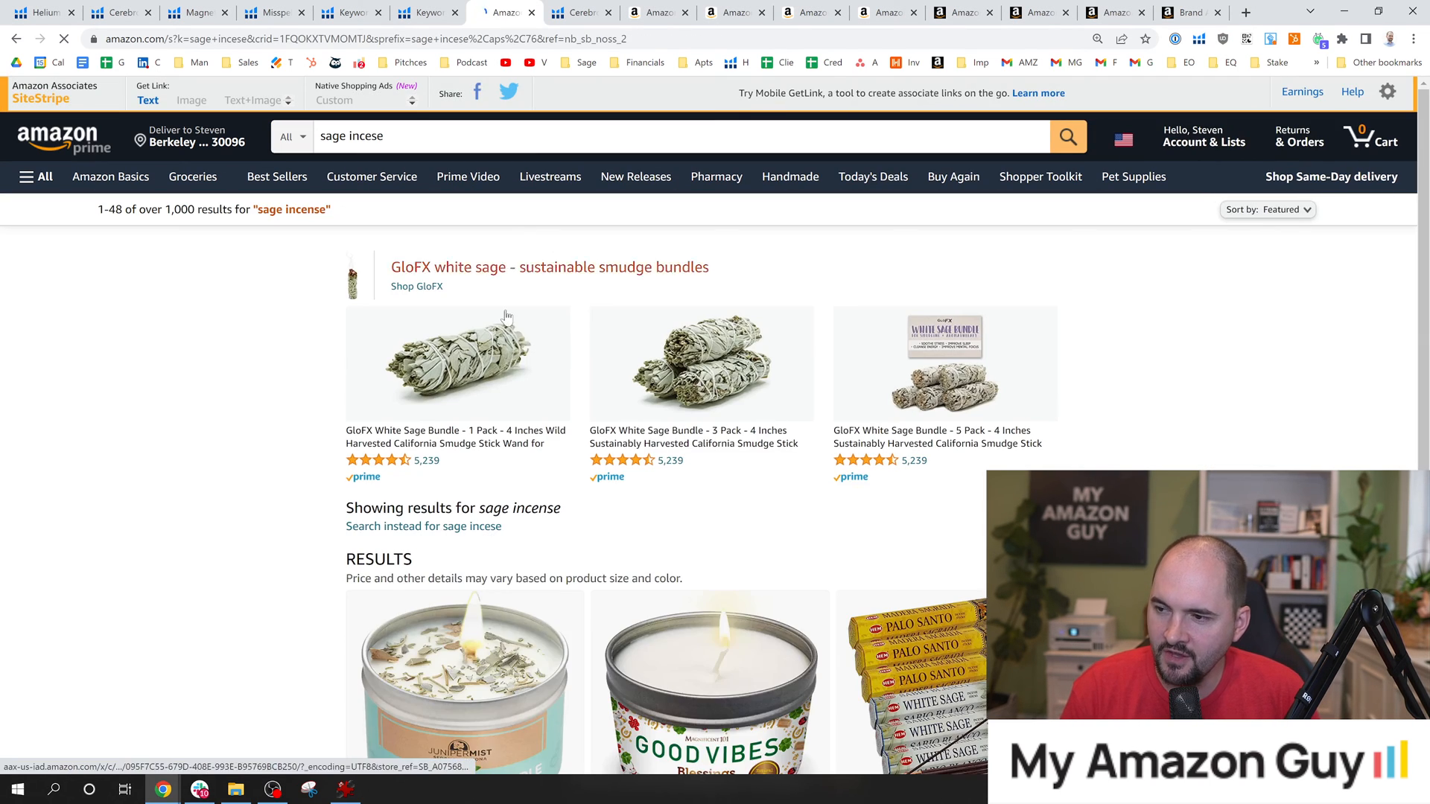
{"action": "scroll", "coordinate": [506, 317], "scroll_direction": "down", "scroll_amount": 3}
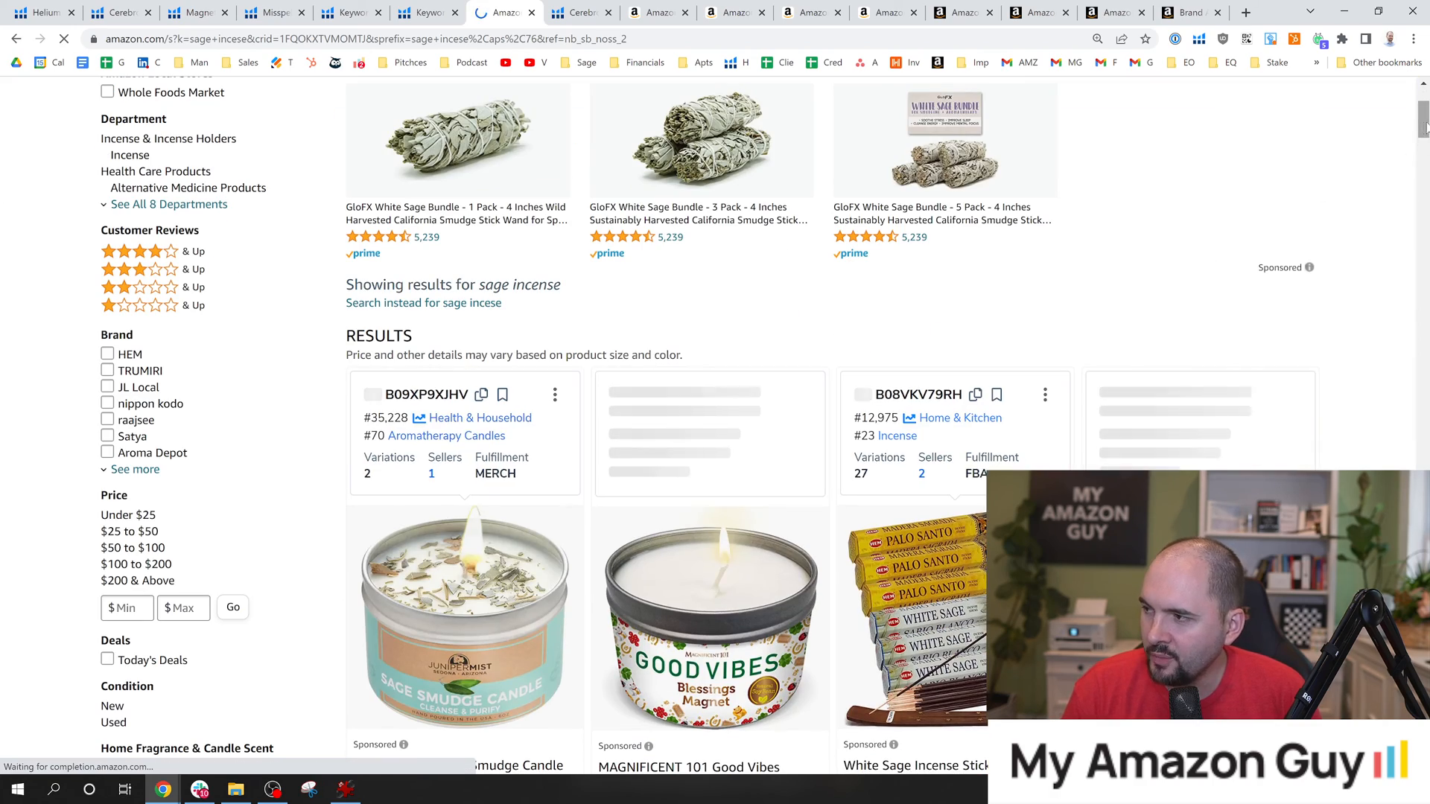
{"action": "left_click_drag", "start_coordinate": [1426, 128], "coordinate": [1428, 182]}
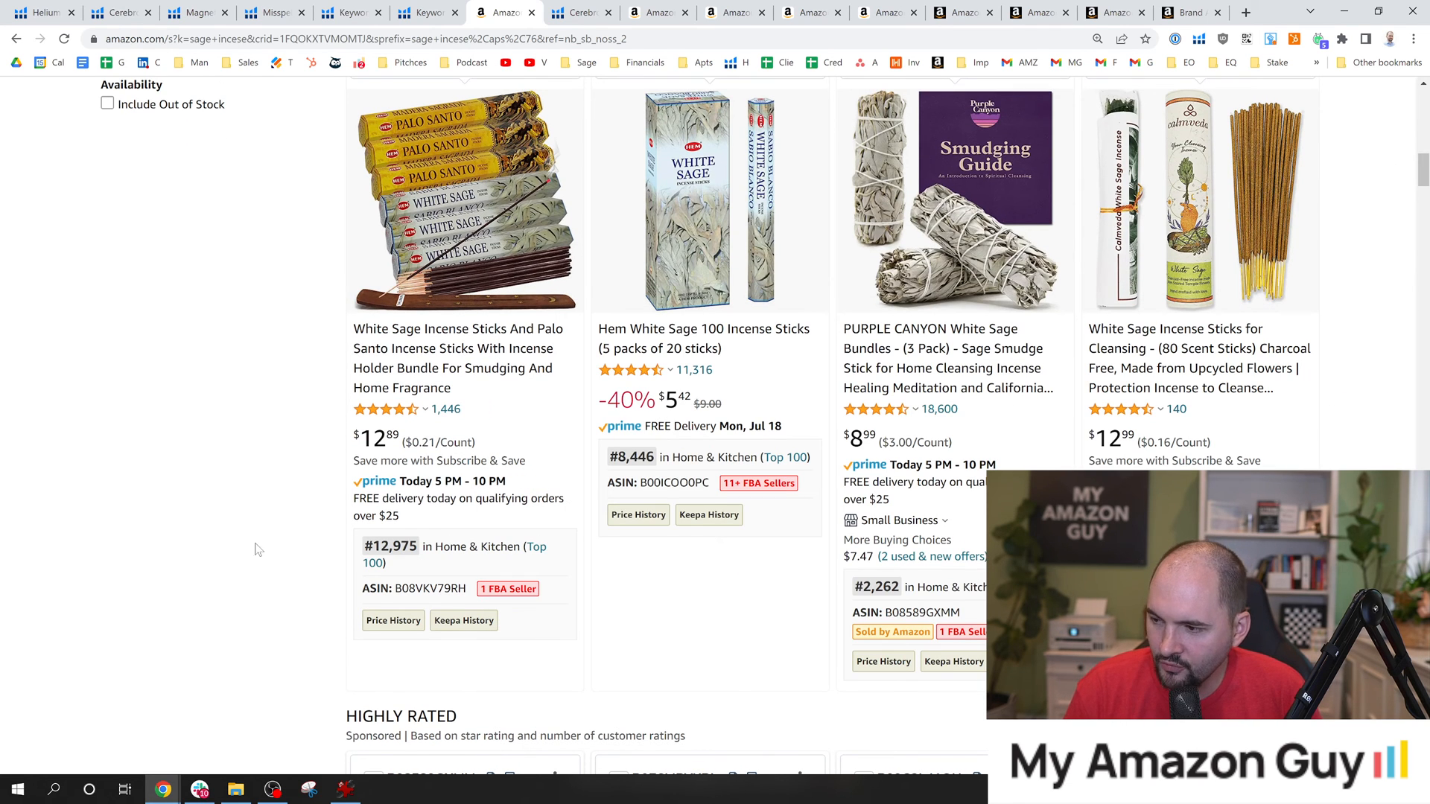
{"action": "left_click_drag", "start_coordinate": [364, 545], "coordinate": [409, 546]}
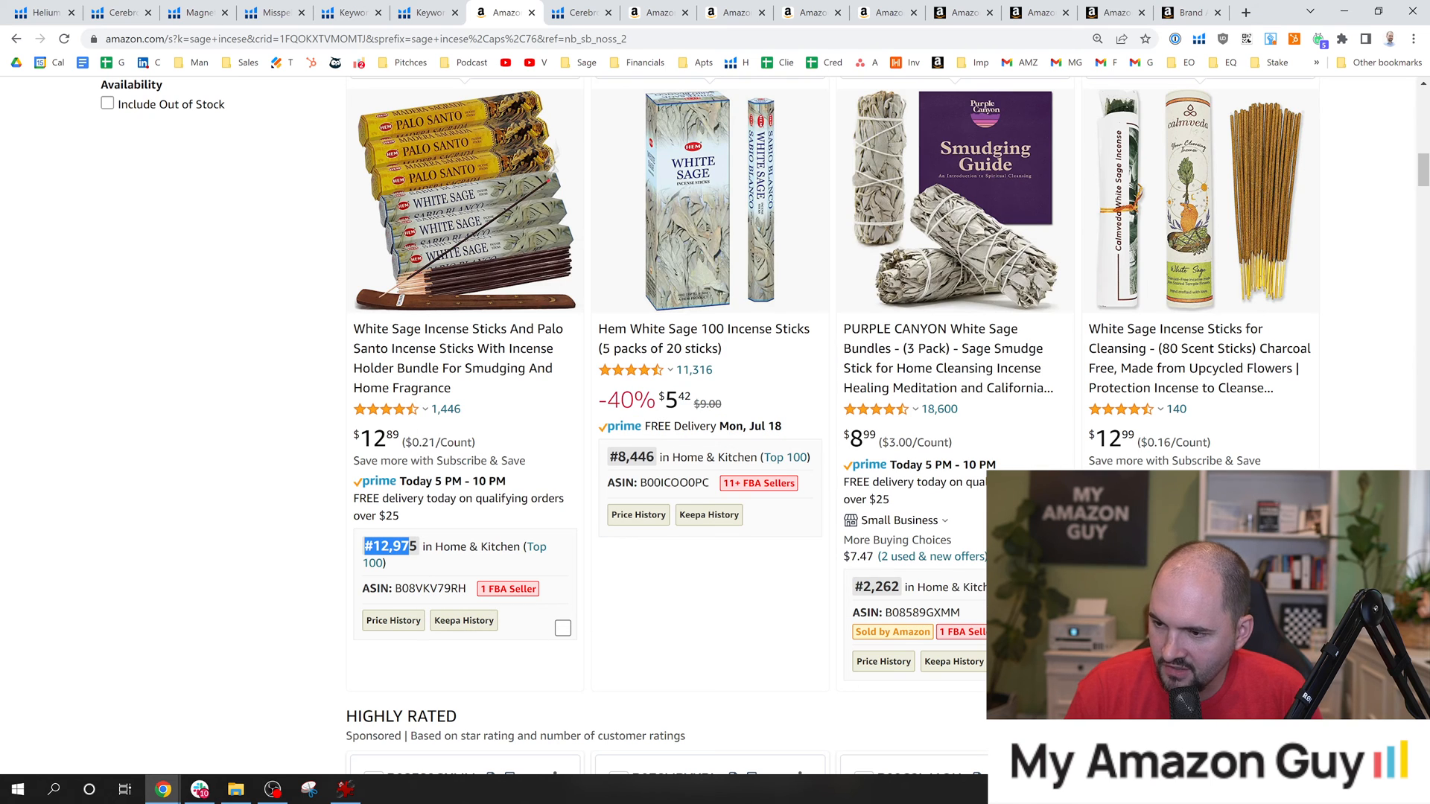
Highlight and compare the sales ranks of the Hem White Sage incense sticks and the PURPLE CANYON White Sage Bundles.
{"action": "left_click_drag", "start_coordinate": [617, 457], "coordinate": [655, 457]}
{"action": "left_click_drag", "start_coordinate": [864, 588], "coordinate": [943, 595]}
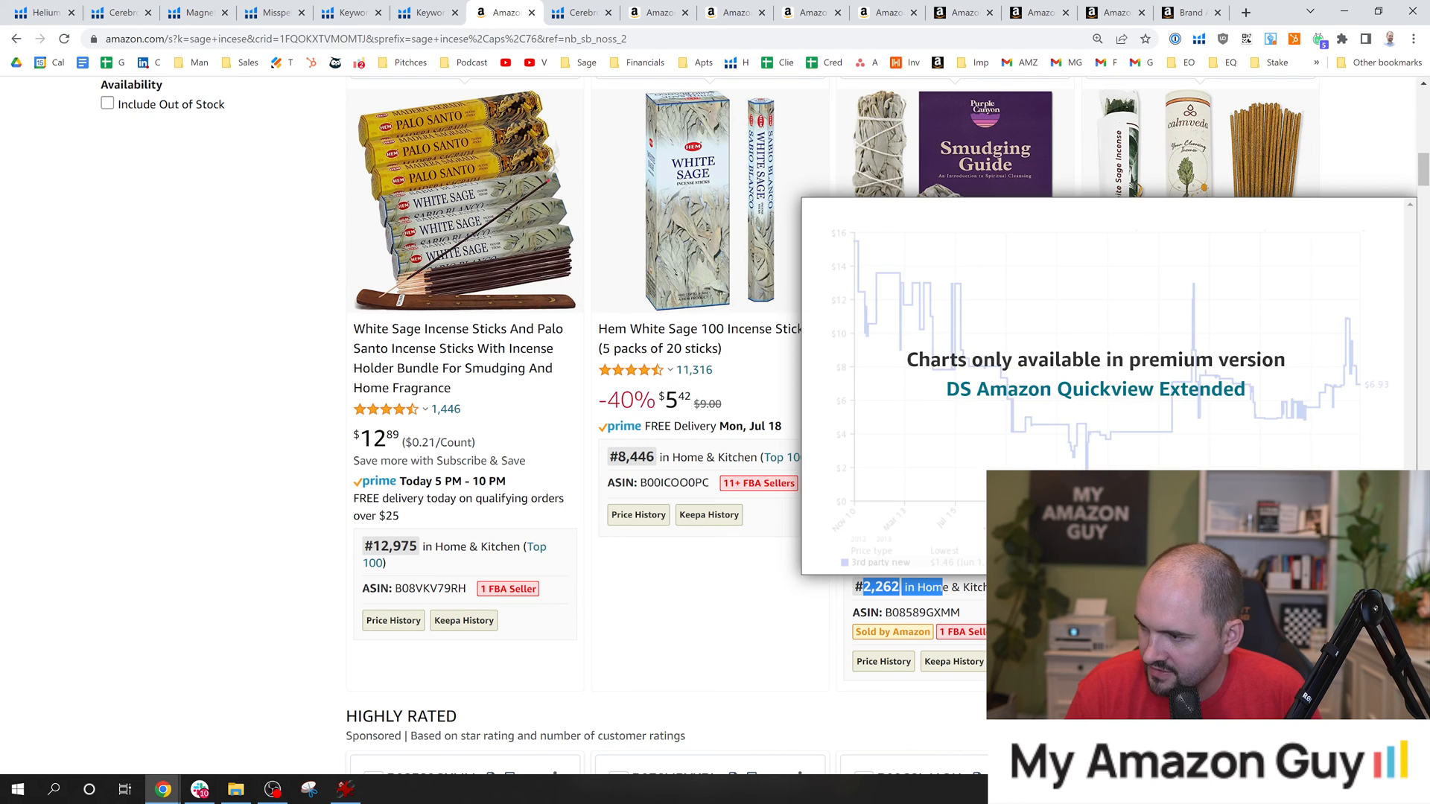
{"action": "left_click", "coordinate": [1109, 547]}
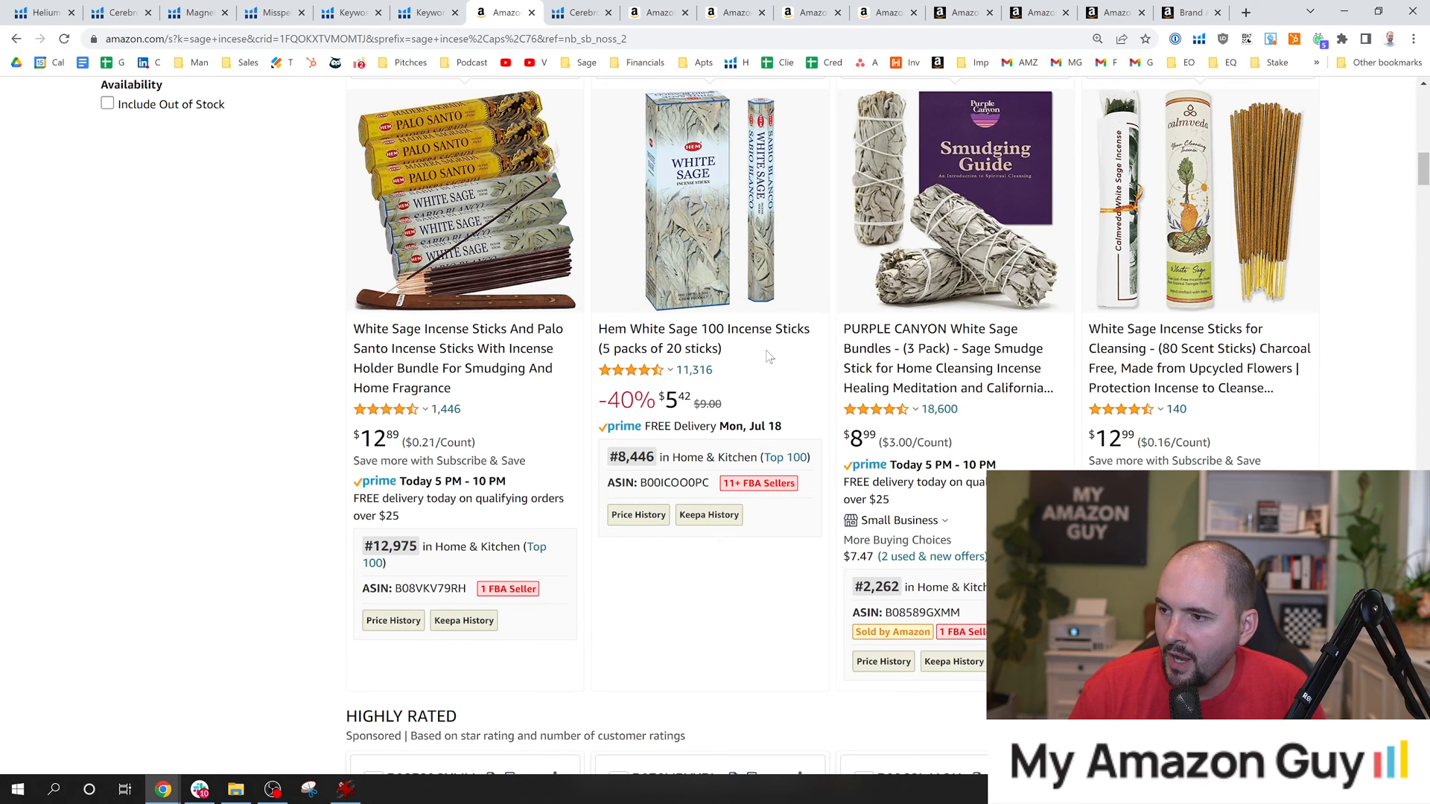
{"action": "mouse_move", "coordinate": [916, 309]}
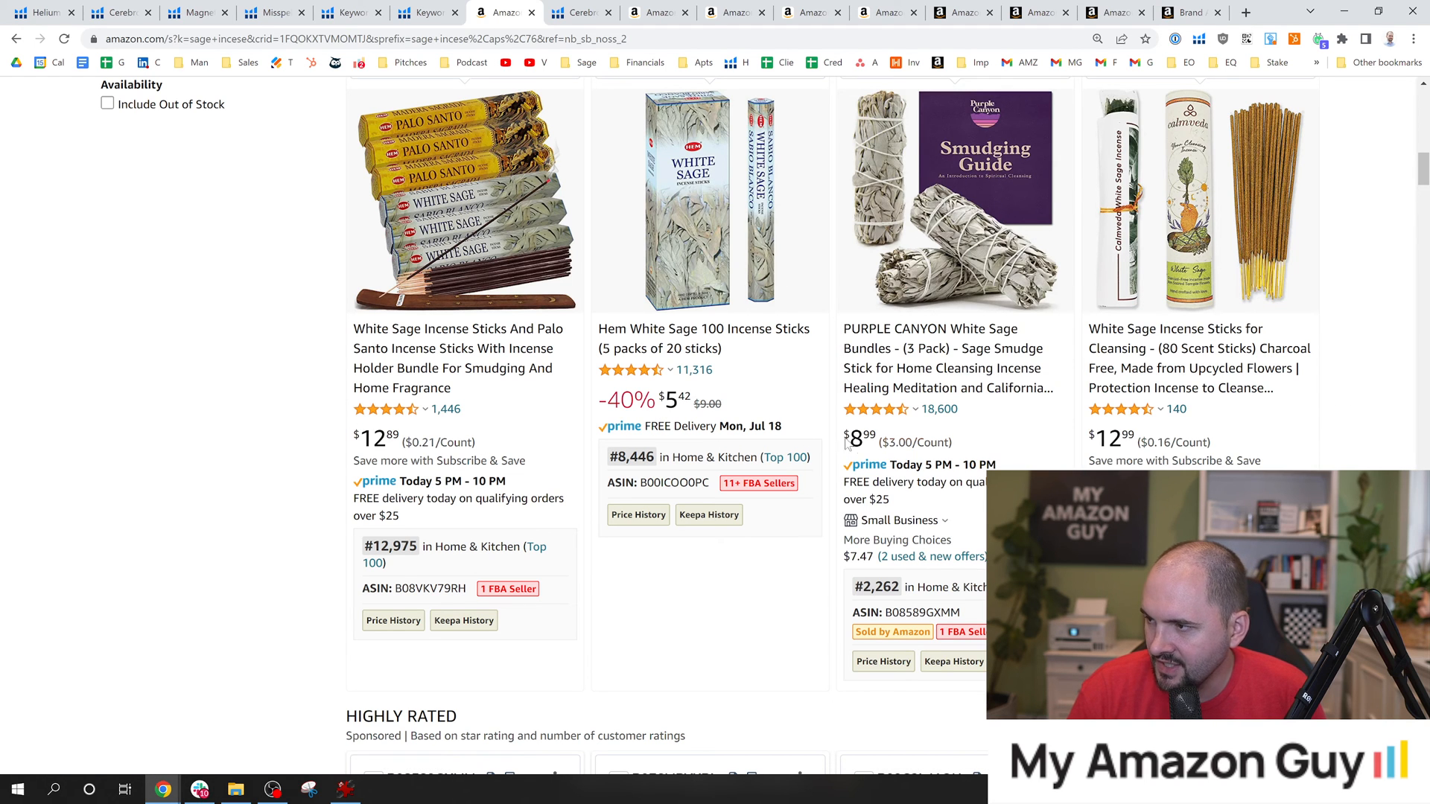
{"action": "right_click", "coordinate": [933, 361]}
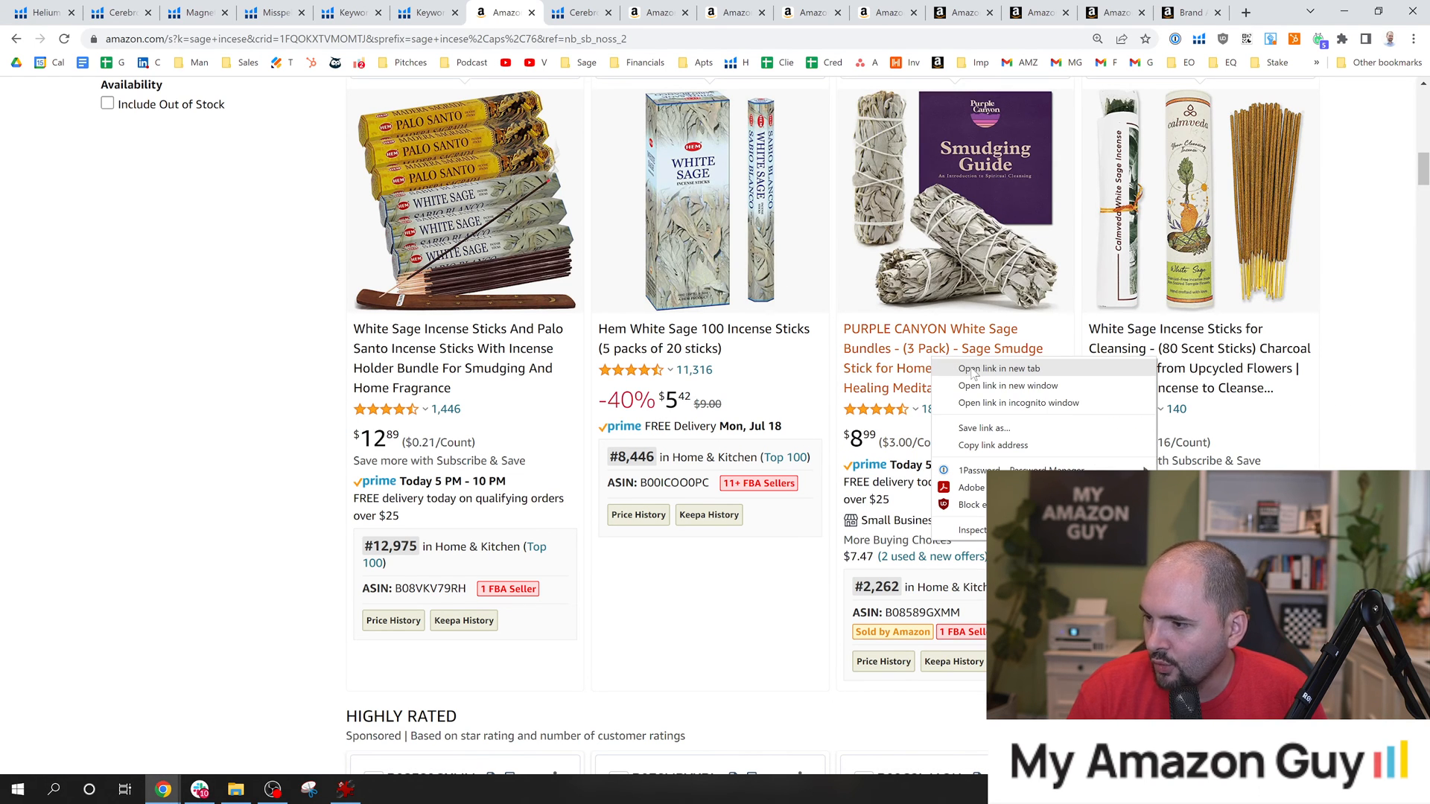
{"action": "left_click", "coordinate": [865, 601]}
{"action": "left_click_drag", "start_coordinate": [854, 589], "coordinate": [902, 590]}
{"action": "mouse_move", "coordinate": [995, 269]}
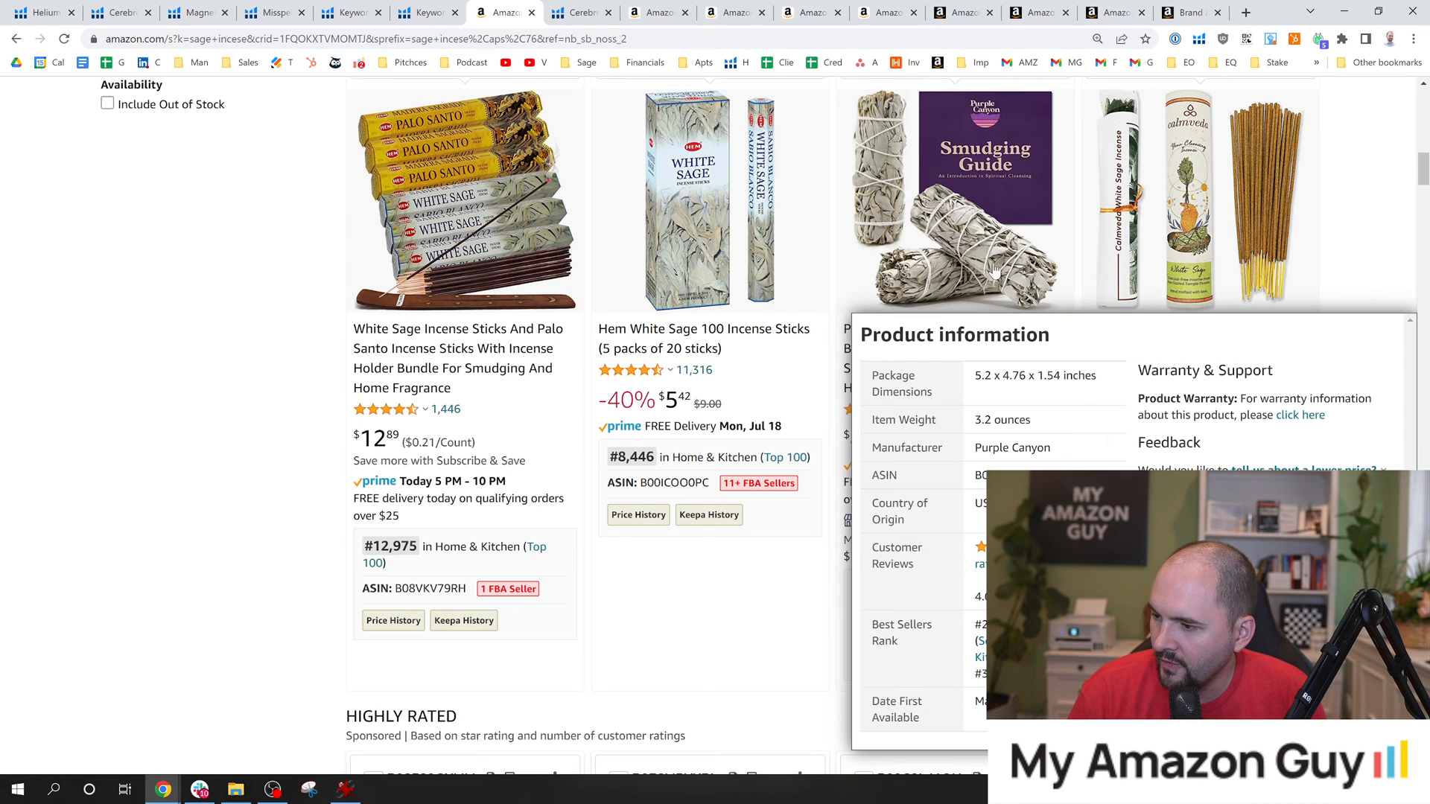
Open the PURPLE CANYON White Sage Bundles listing in a separate browser tab and switch to it.
{"action": "right_click", "coordinate": [977, 234]}
{"action": "left_click", "coordinate": [1004, 248]}
{"action": "left_click", "coordinate": [536, 11]}
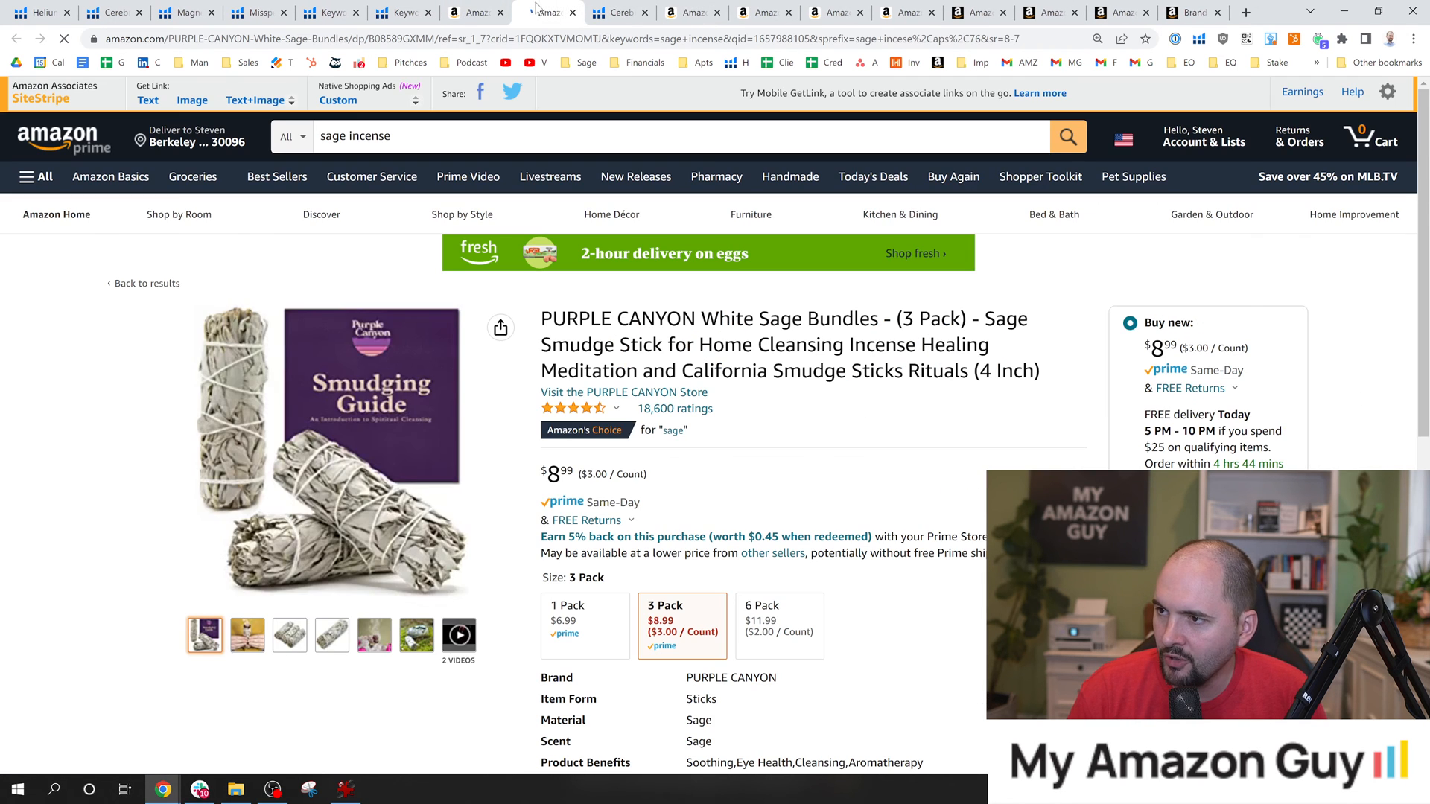
Examine the listing's title and product images, highlighting the second title line and the word "Rituals".
{"action": "scroll", "coordinate": [856, 372], "scroll_direction": "down", "scroll_amount": 2}
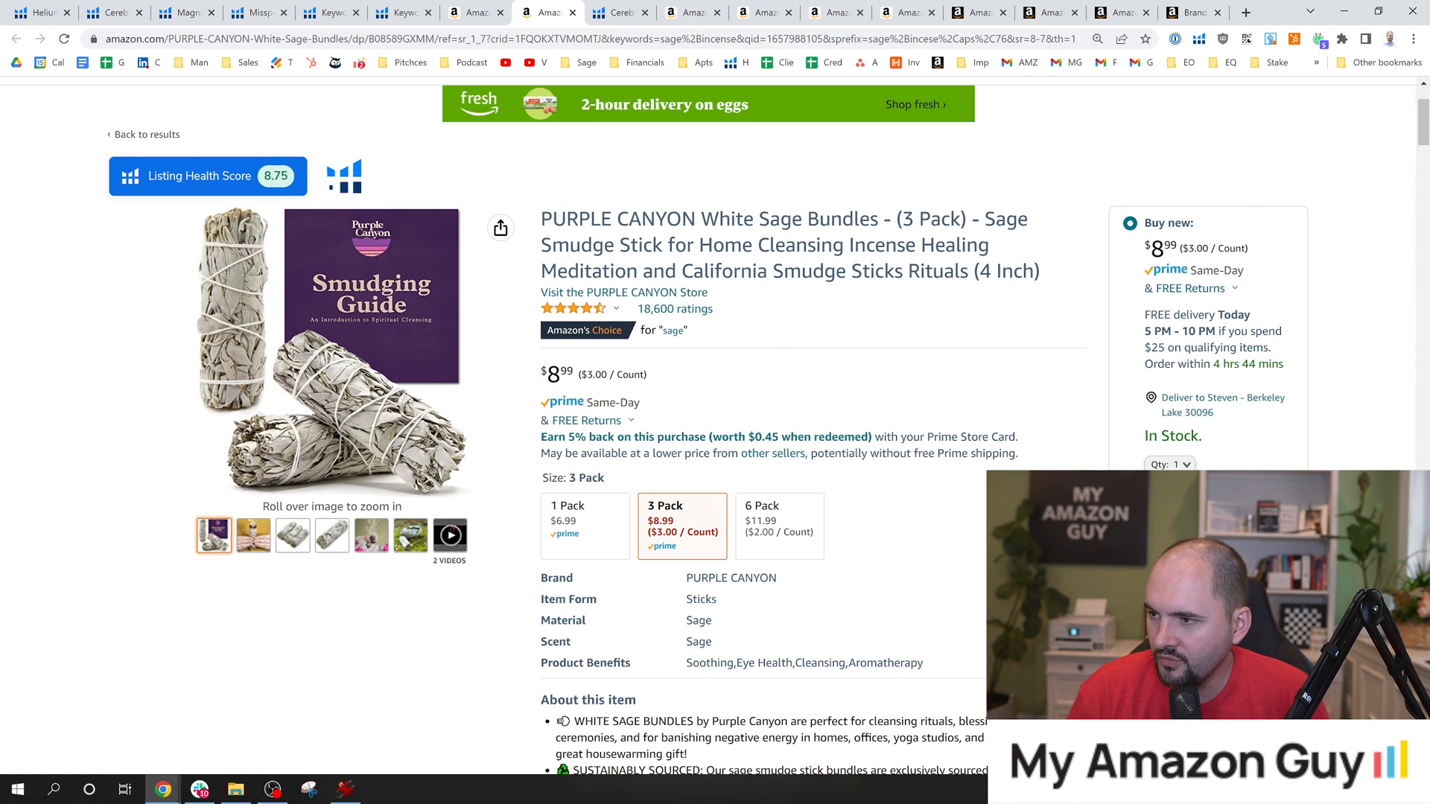
{"action": "left_click_drag", "start_coordinate": [542, 245], "coordinate": [989, 245]}
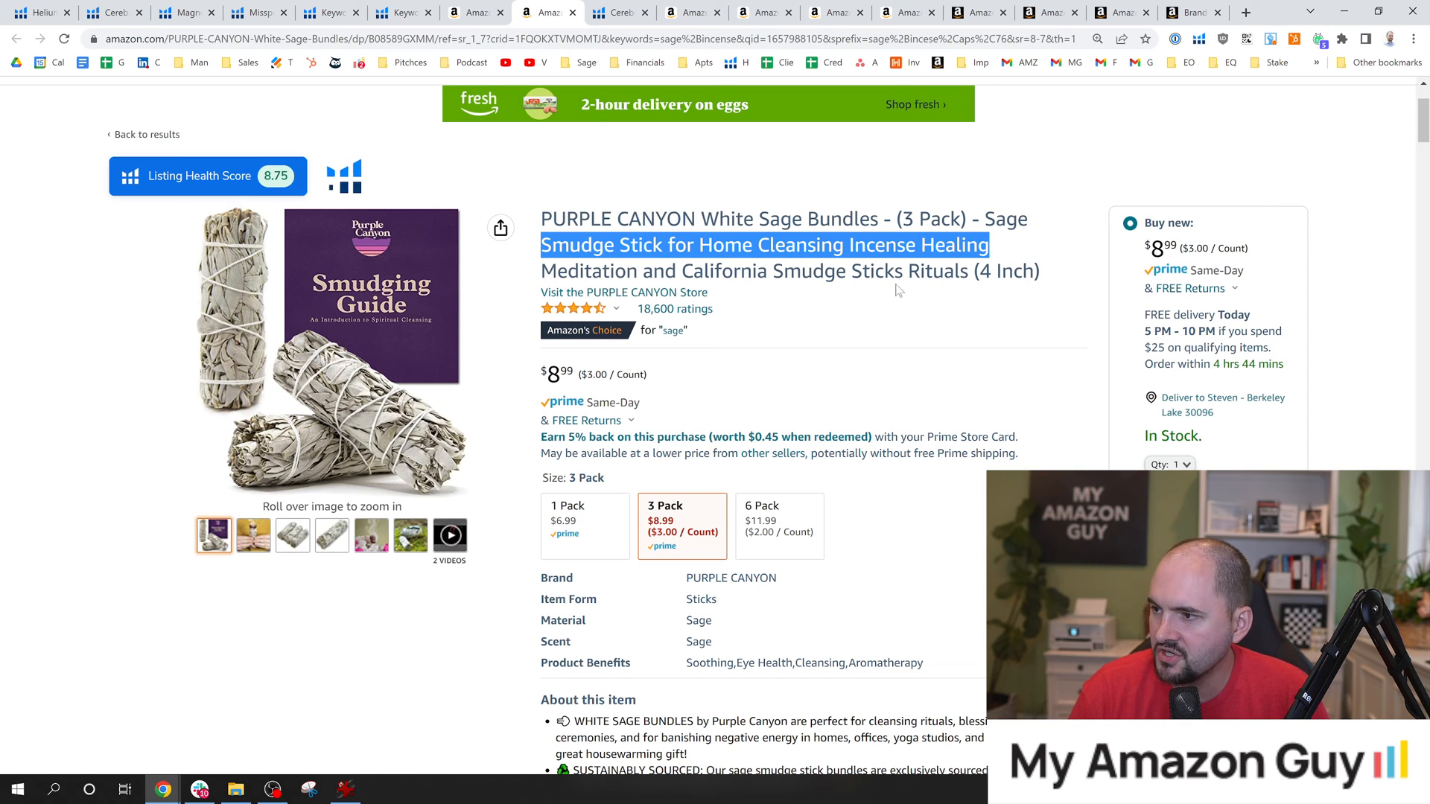
{"action": "left_click_drag", "start_coordinate": [1423, 129], "coordinate": [1428, 127]}
{"action": "double_click", "coordinate": [940, 266]}
{"action": "mouse_move", "coordinate": [283, 440]}
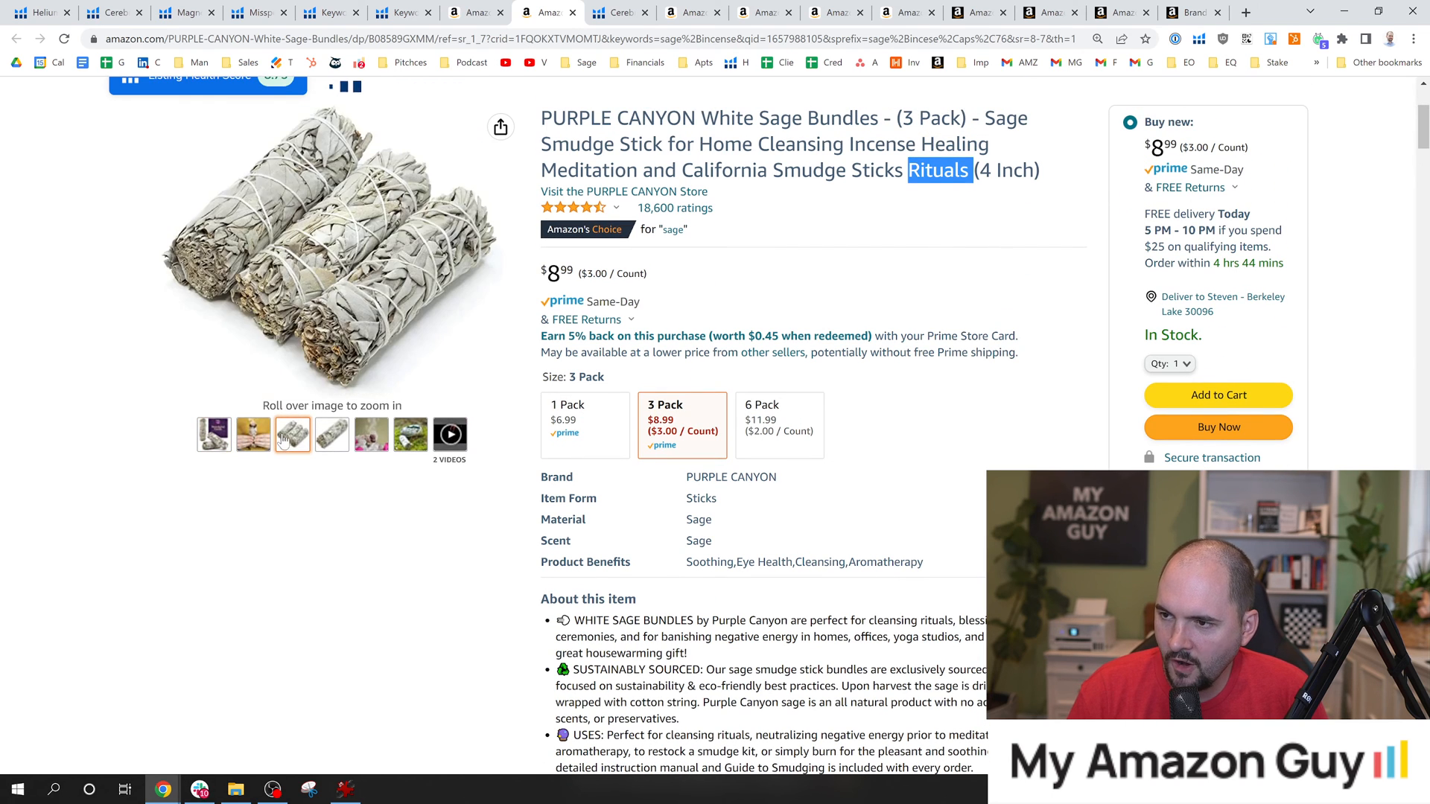
{"action": "mouse_move", "coordinate": [212, 440]}
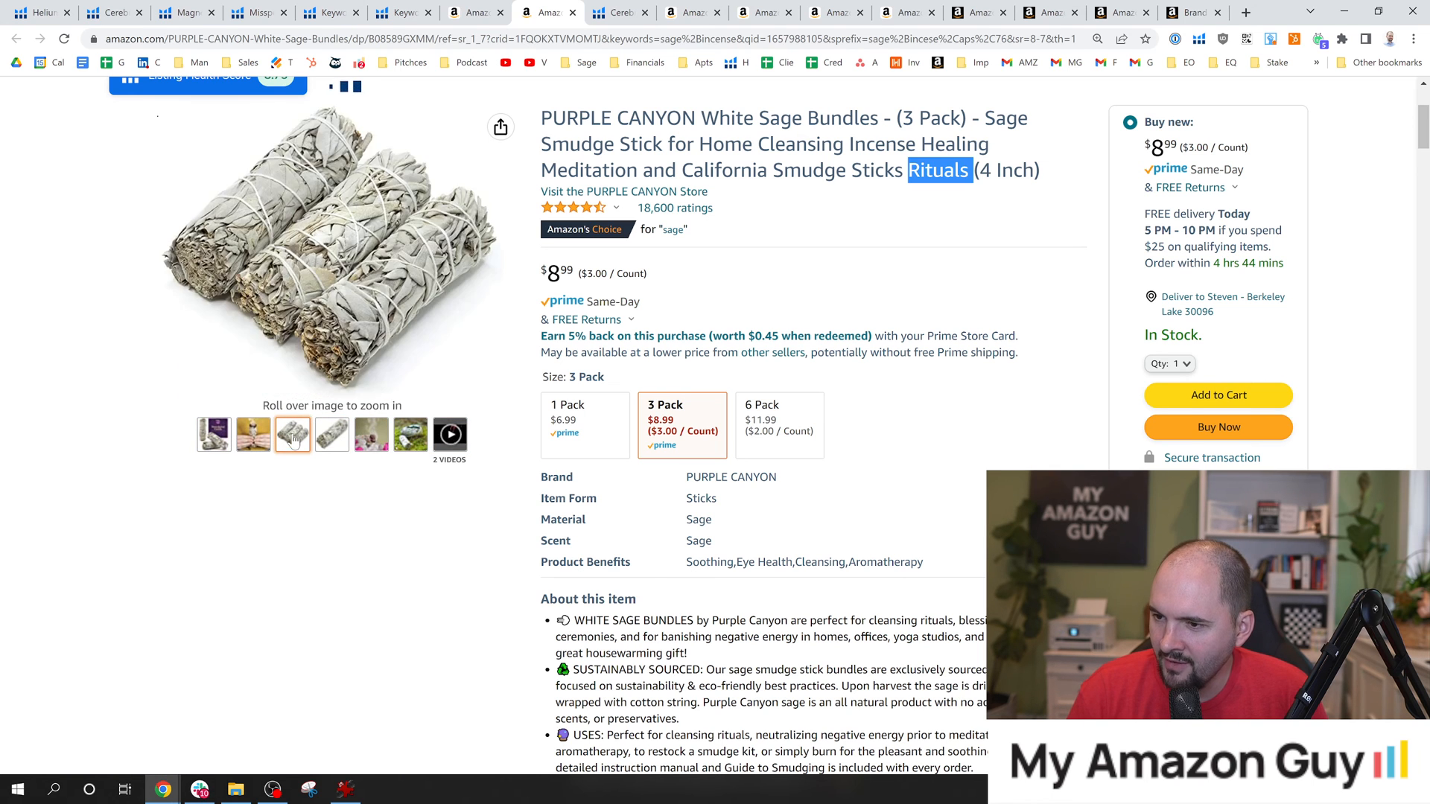
{"action": "left_click", "coordinate": [1020, 195]}
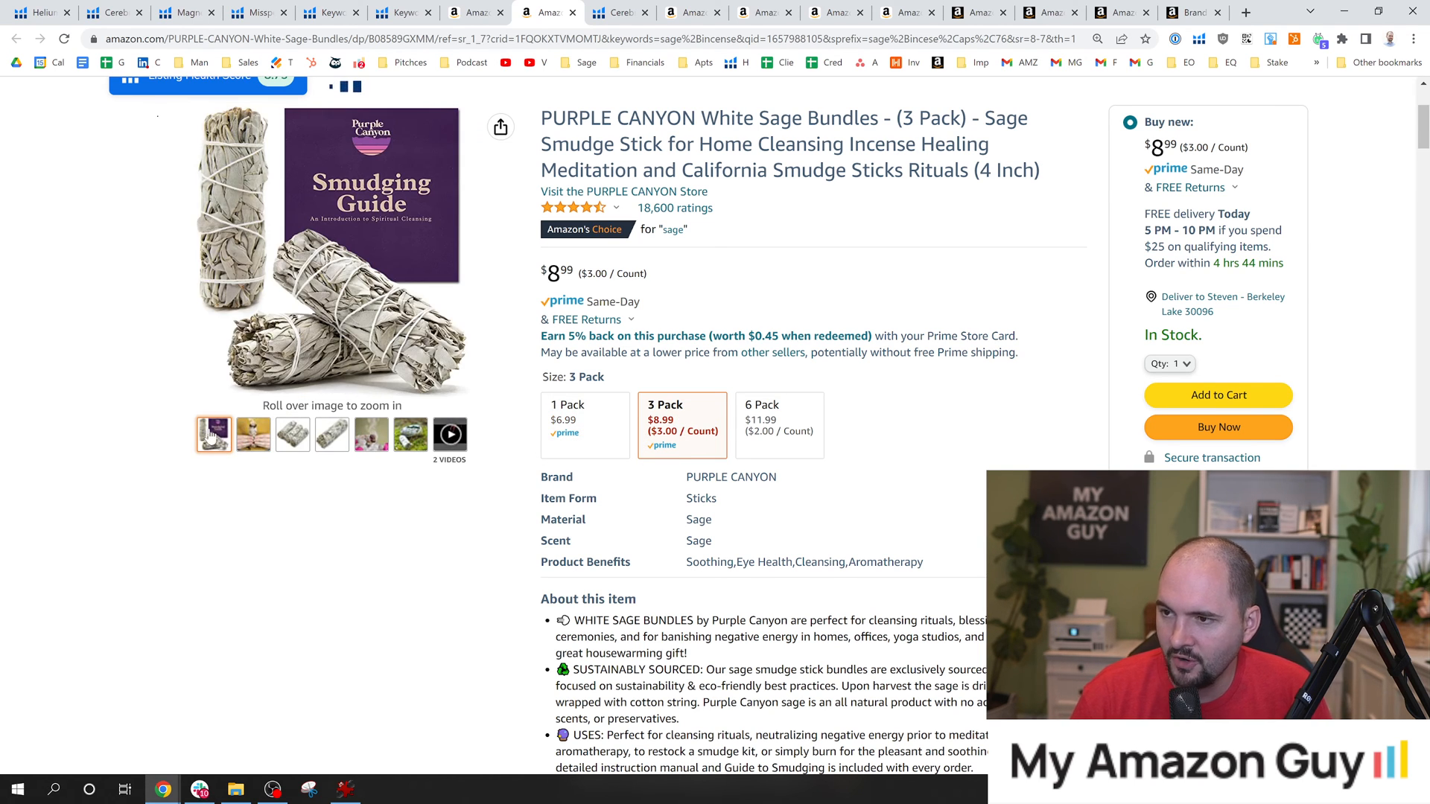
{"action": "mouse_move", "coordinate": [280, 326]}
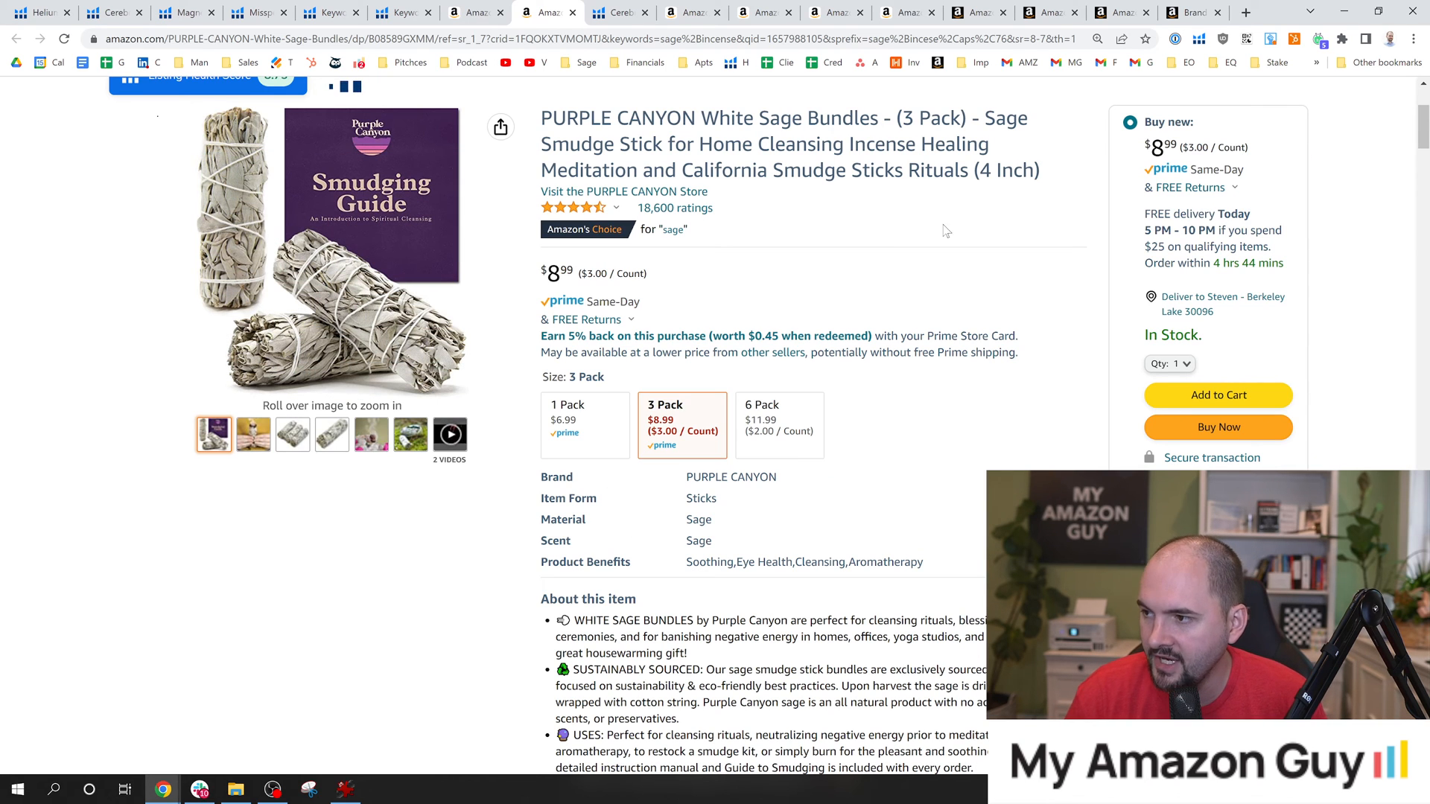
Read the listing's bullet points and examine its Helium 10 price and sales rank chart over 1 Year.
{"action": "scroll", "coordinate": [945, 230], "scroll_direction": "down", "scroll_amount": 3}
{"action": "scroll", "coordinate": [945, 426], "scroll_direction": "down", "scroll_amount": 3}
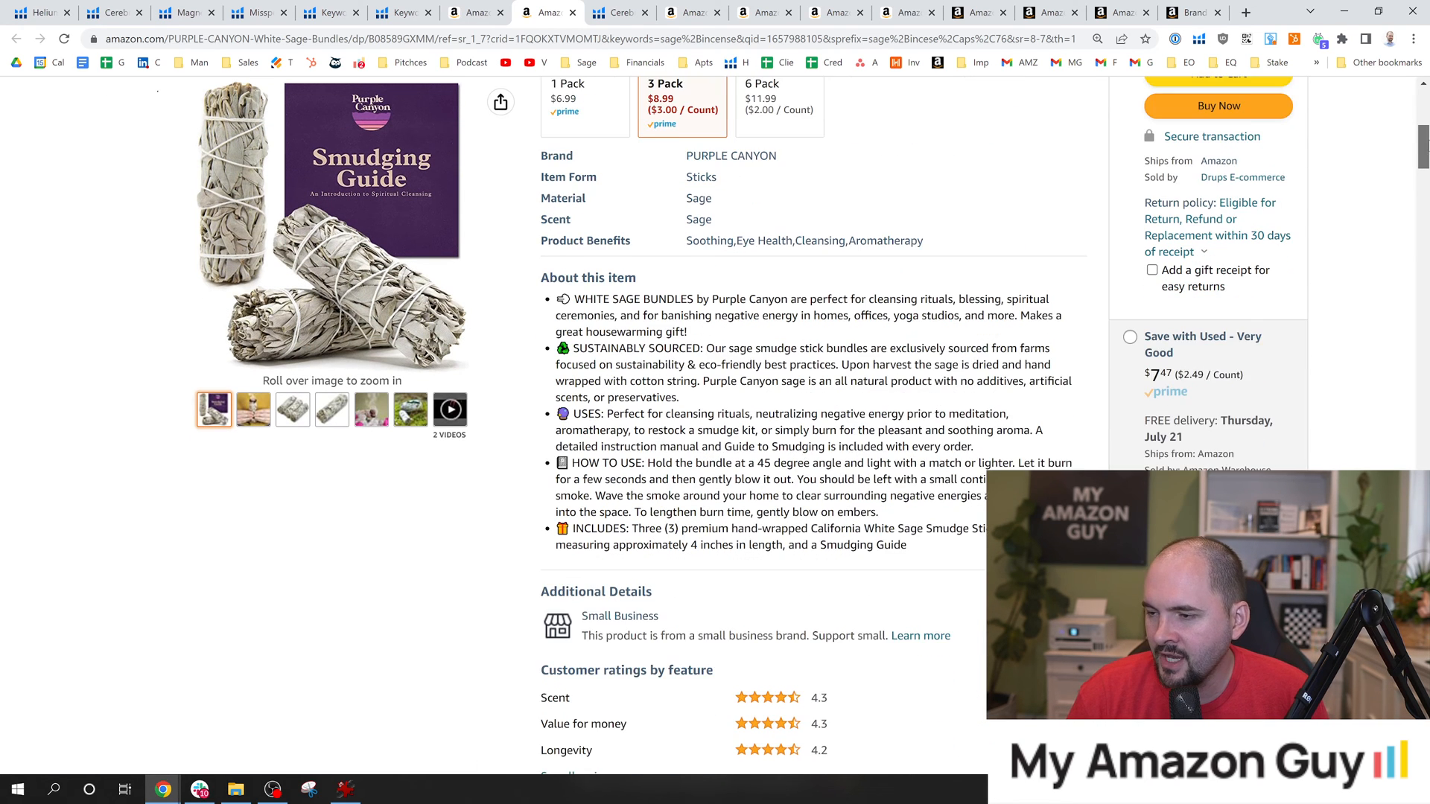
{"action": "scroll", "coordinate": [1425, 152], "scroll_direction": "down", "scroll_amount": 2}
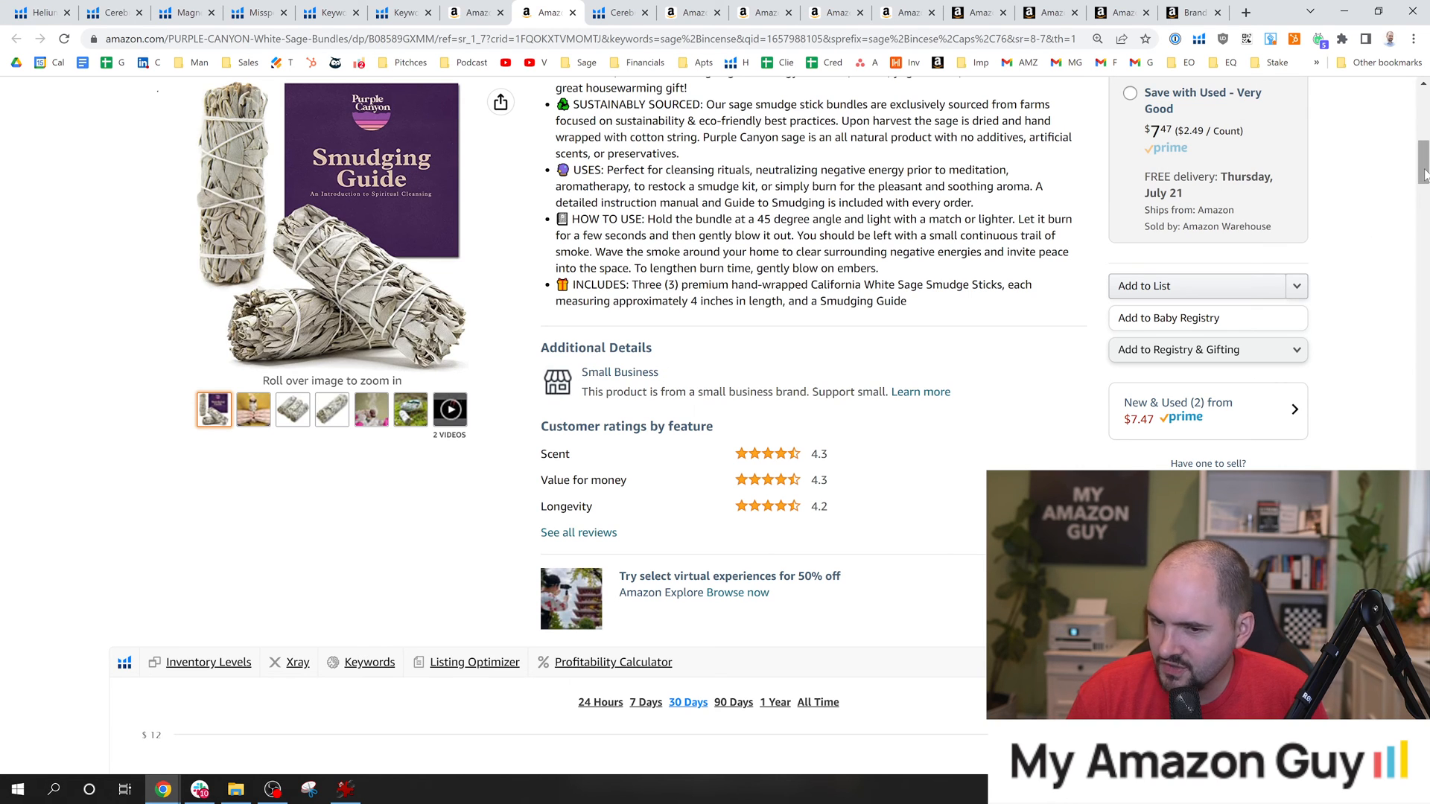
{"action": "mouse_move", "coordinate": [1424, 170]}
{"action": "left_mouse_down"}
{"action": "mouse_move", "coordinate": [1426, 228]}
{"action": "mouse_move", "coordinate": [1427, 194]}
{"action": "left_mouse_up"}
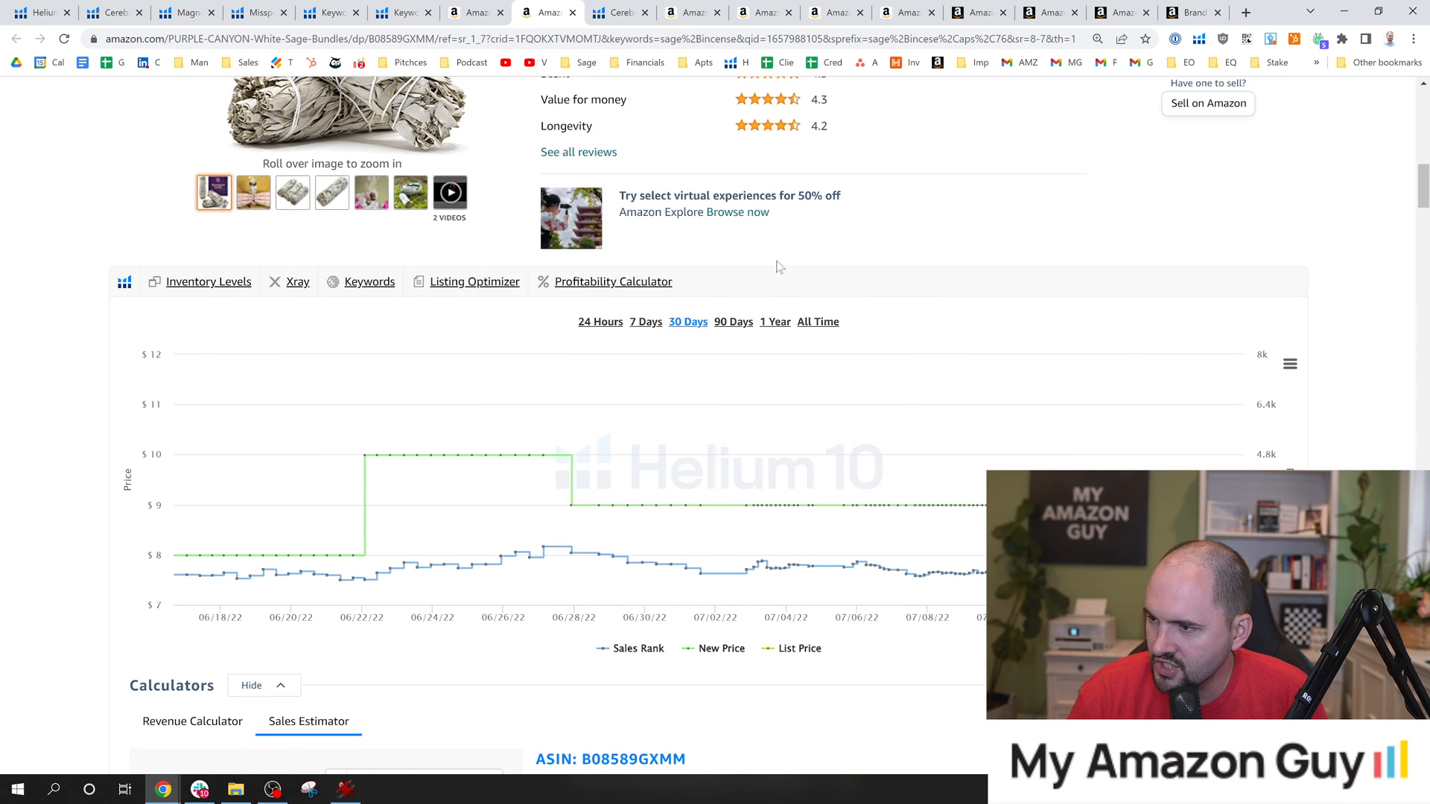
{"action": "left_click", "coordinate": [775, 321]}
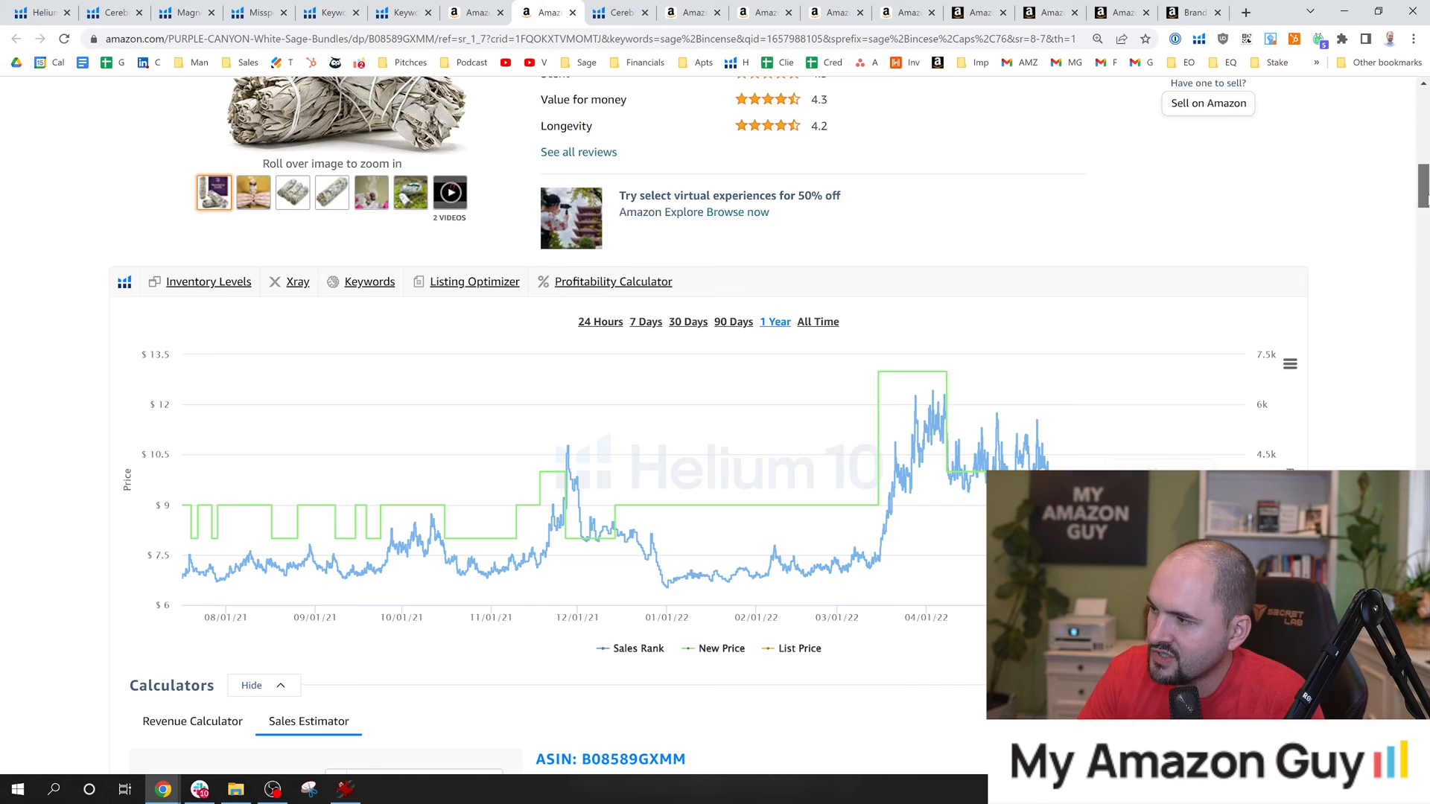
{"action": "scroll", "coordinate": [715, 417], "scroll_direction": "down", "scroll_amount": 1}
{"action": "scroll", "coordinate": [715, 417], "scroll_direction": "down", "scroll_amount": 3}
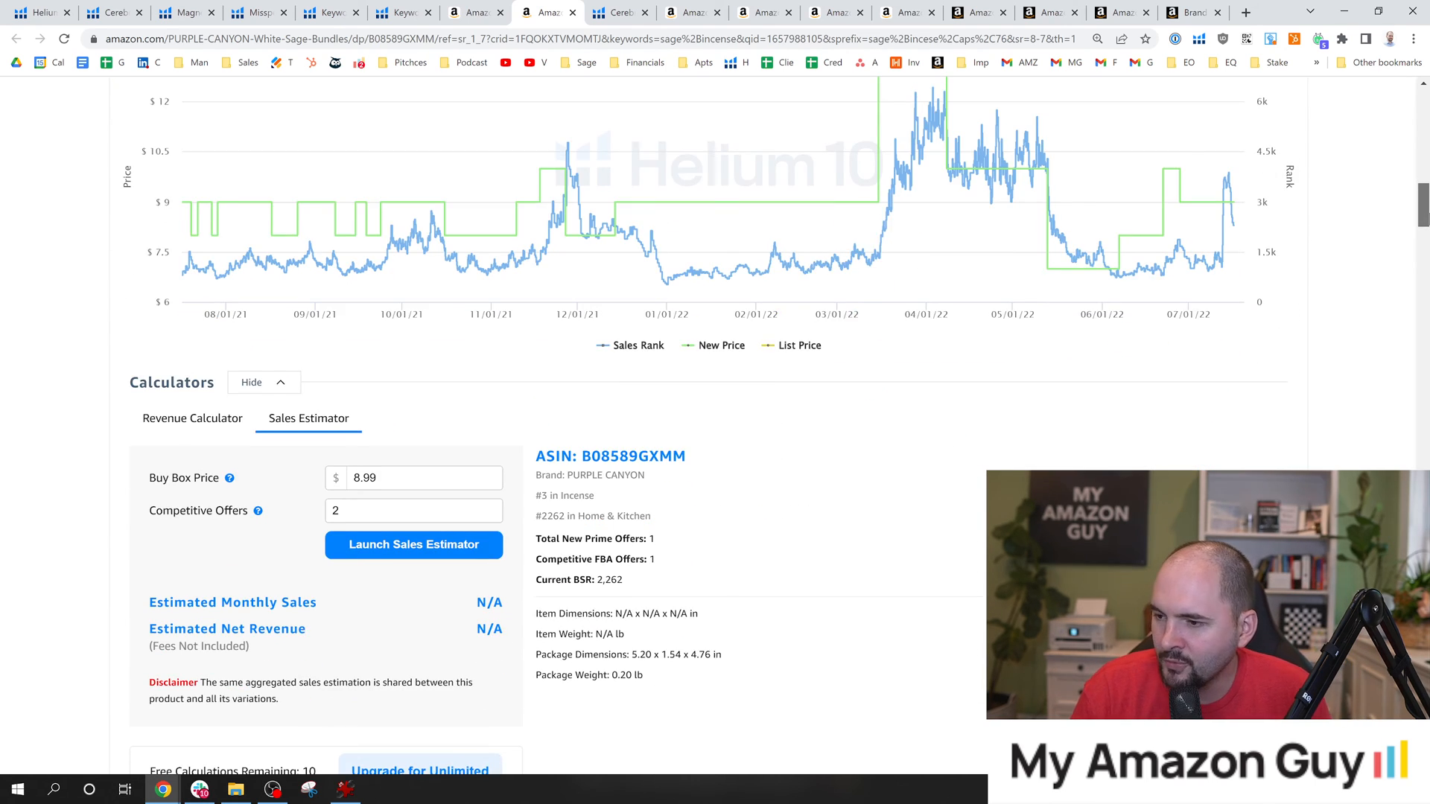
Look through the listing's brand content, from the mission and smudging text to the comparison of related sage and palo santo products.
{"action": "scroll", "coordinate": [715, 417], "scroll_direction": "down", "scroll_amount": 12}
{"action": "mouse_move", "coordinate": [1429, 275]}
{"action": "left_mouse_down"}
{"action": "mouse_move", "coordinate": [1422, 384]}
{"action": "mouse_move", "coordinate": [1423, 322]}
{"action": "left_mouse_up"}
{"action": "scroll", "coordinate": [761, 227], "scroll_direction": "down", "scroll_amount": 10}
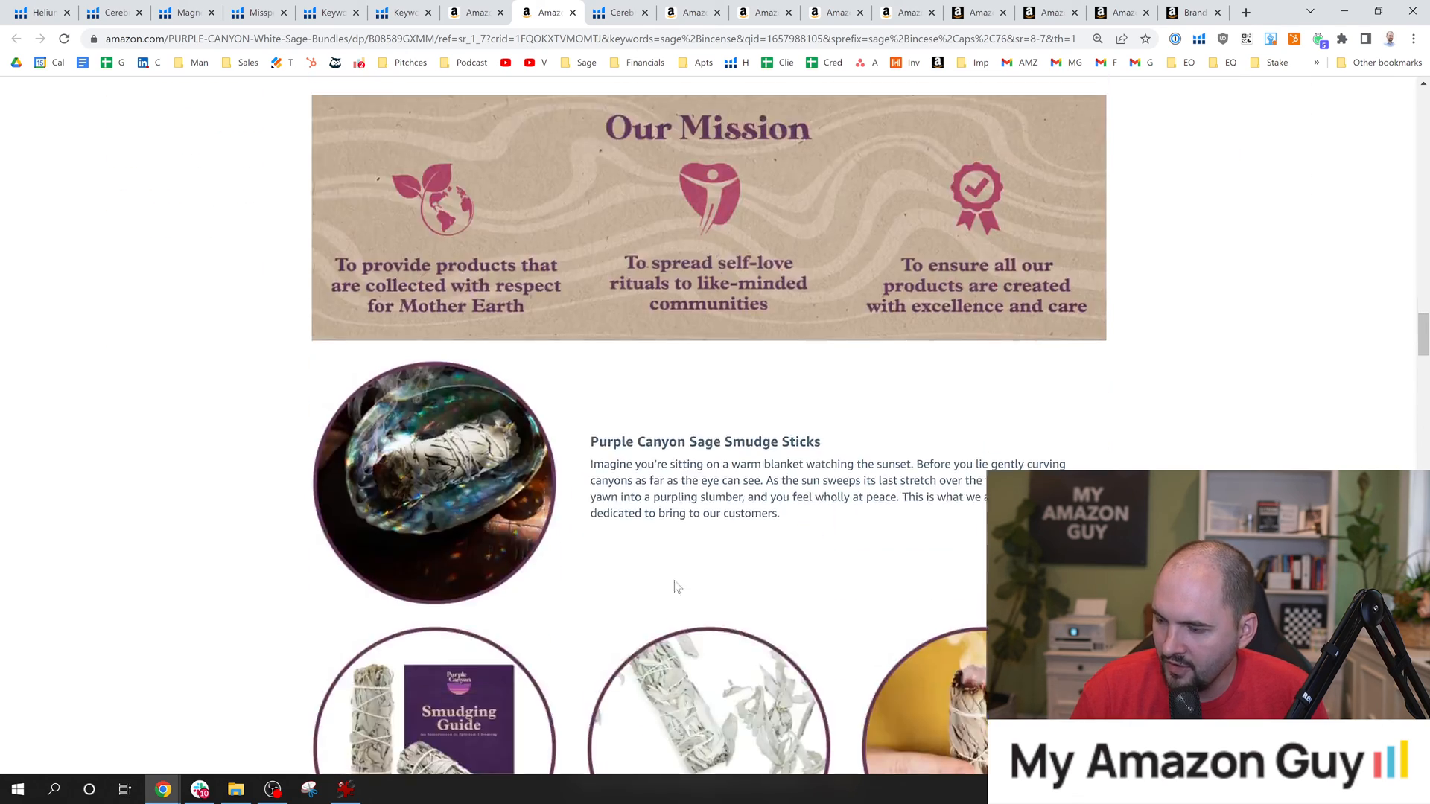
{"action": "scroll", "coordinate": [539, 415], "scroll_direction": "up", "scroll_amount": 9}
{"action": "scroll", "coordinate": [542, 358], "scroll_direction": "up", "scroll_amount": 1}
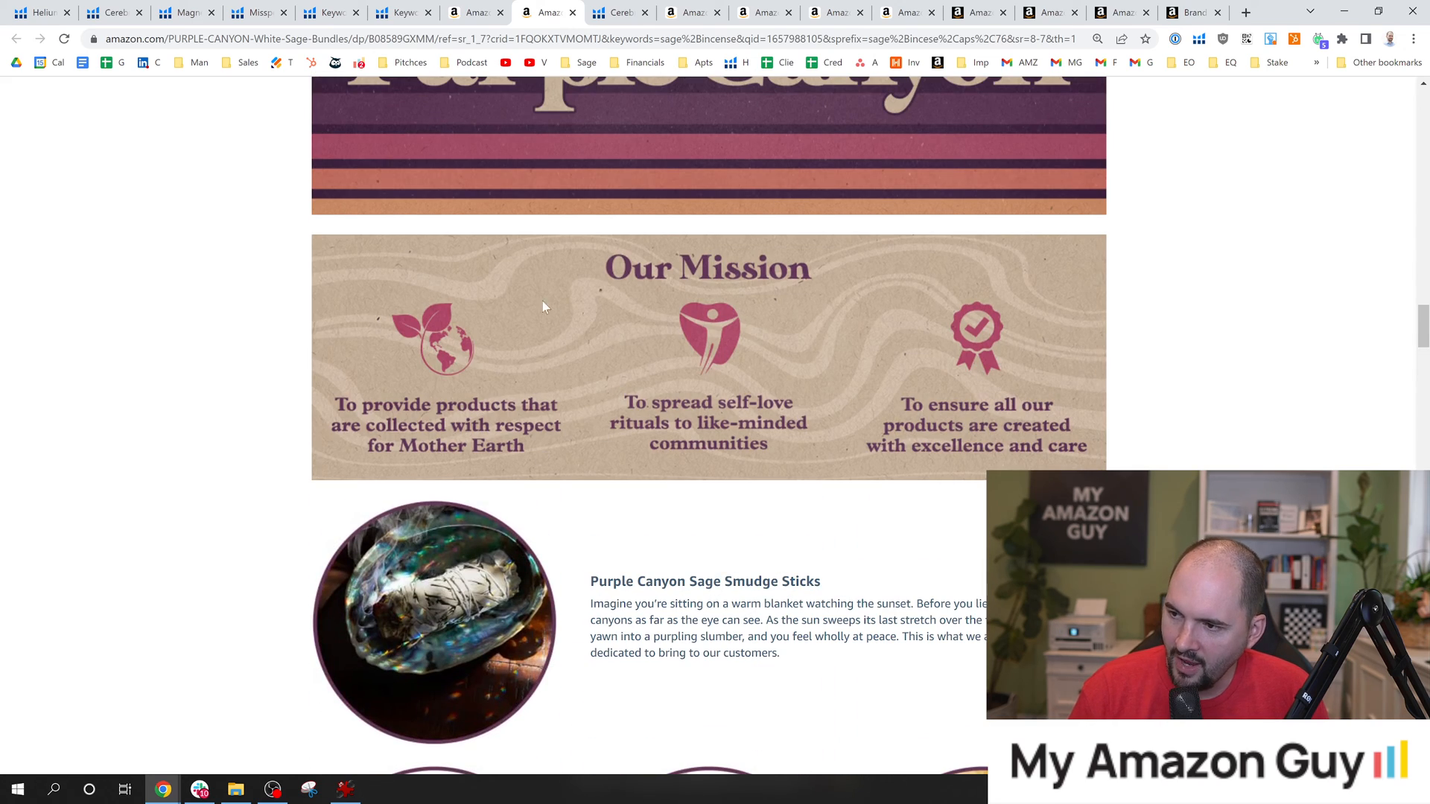
{"action": "scroll", "coordinate": [624, 417], "scroll_direction": "down", "scroll_amount": 12}
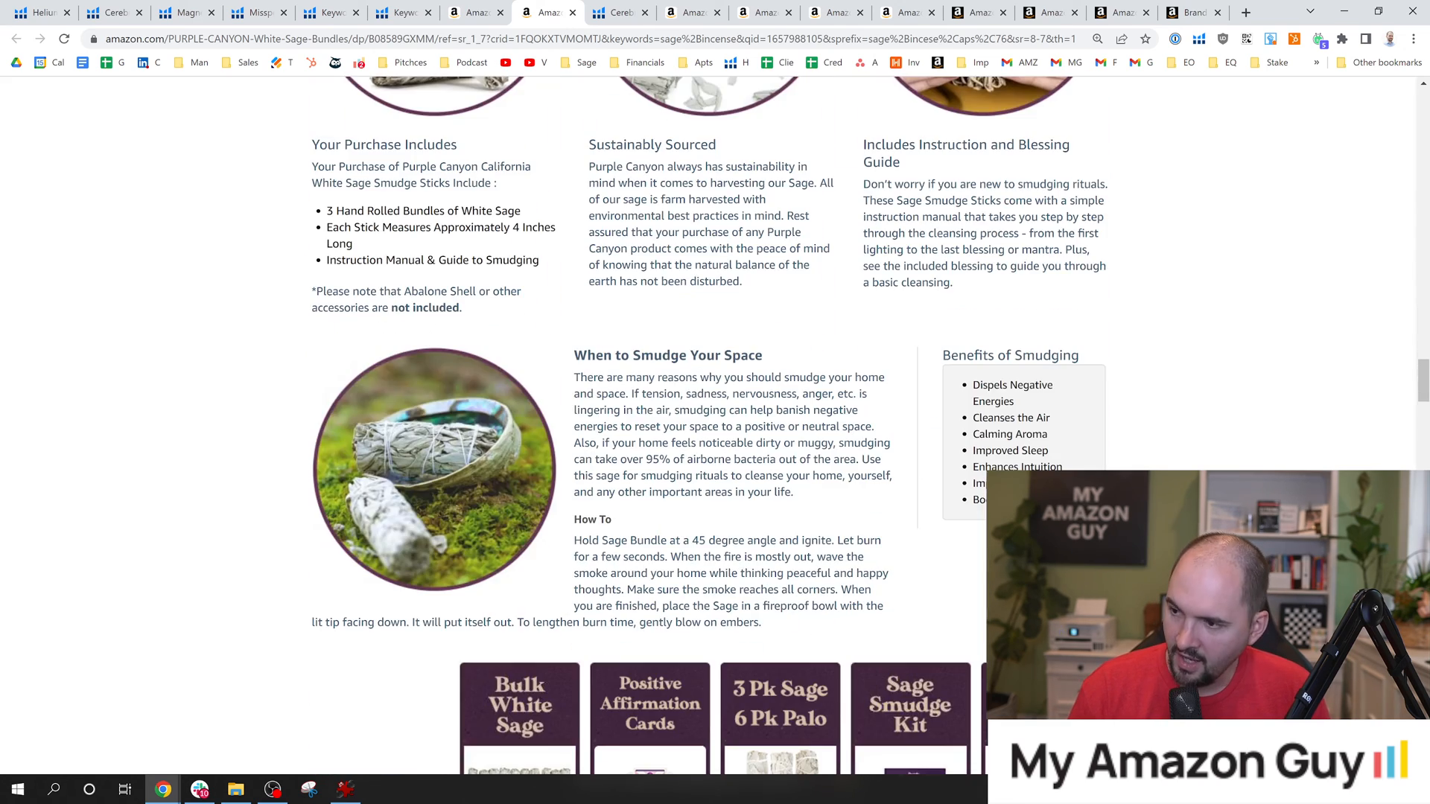
{"action": "mouse_move", "coordinate": [399, 167]}
{"action": "left_mouse_down"}
{"action": "mouse_move", "coordinate": [907, 490]}
{"action": "mouse_move", "coordinate": [902, 532]}
{"action": "left_mouse_up"}
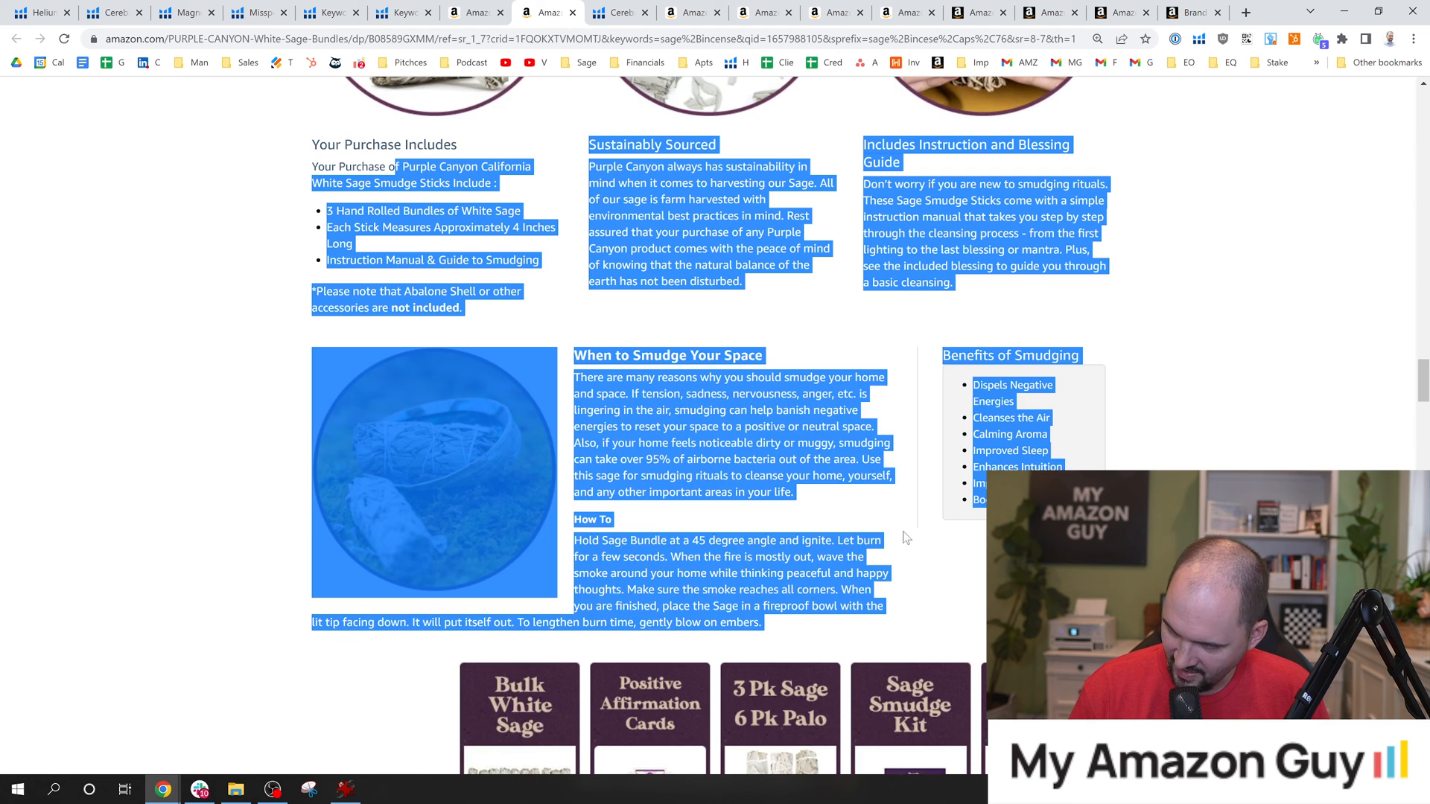
{"action": "left_click", "coordinate": [893, 548]}
{"action": "scroll", "coordinate": [892, 550], "scroll_direction": "down", "scroll_amount": 1}
{"action": "scroll", "coordinate": [892, 553], "scroll_direction": "down", "scroll_amount": 8}
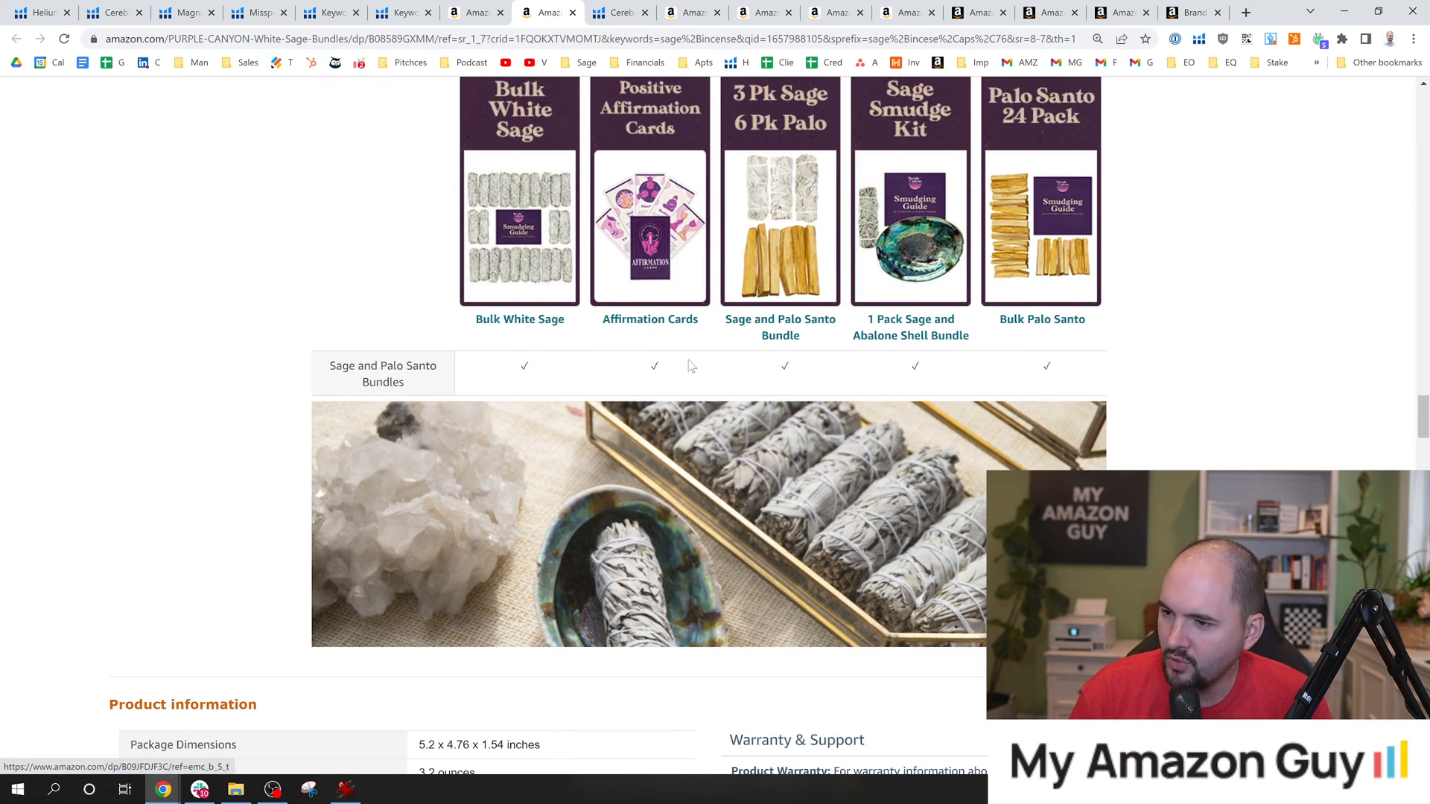
{"action": "scroll", "coordinate": [609, 425], "scroll_direction": "down", "scroll_amount": 2}
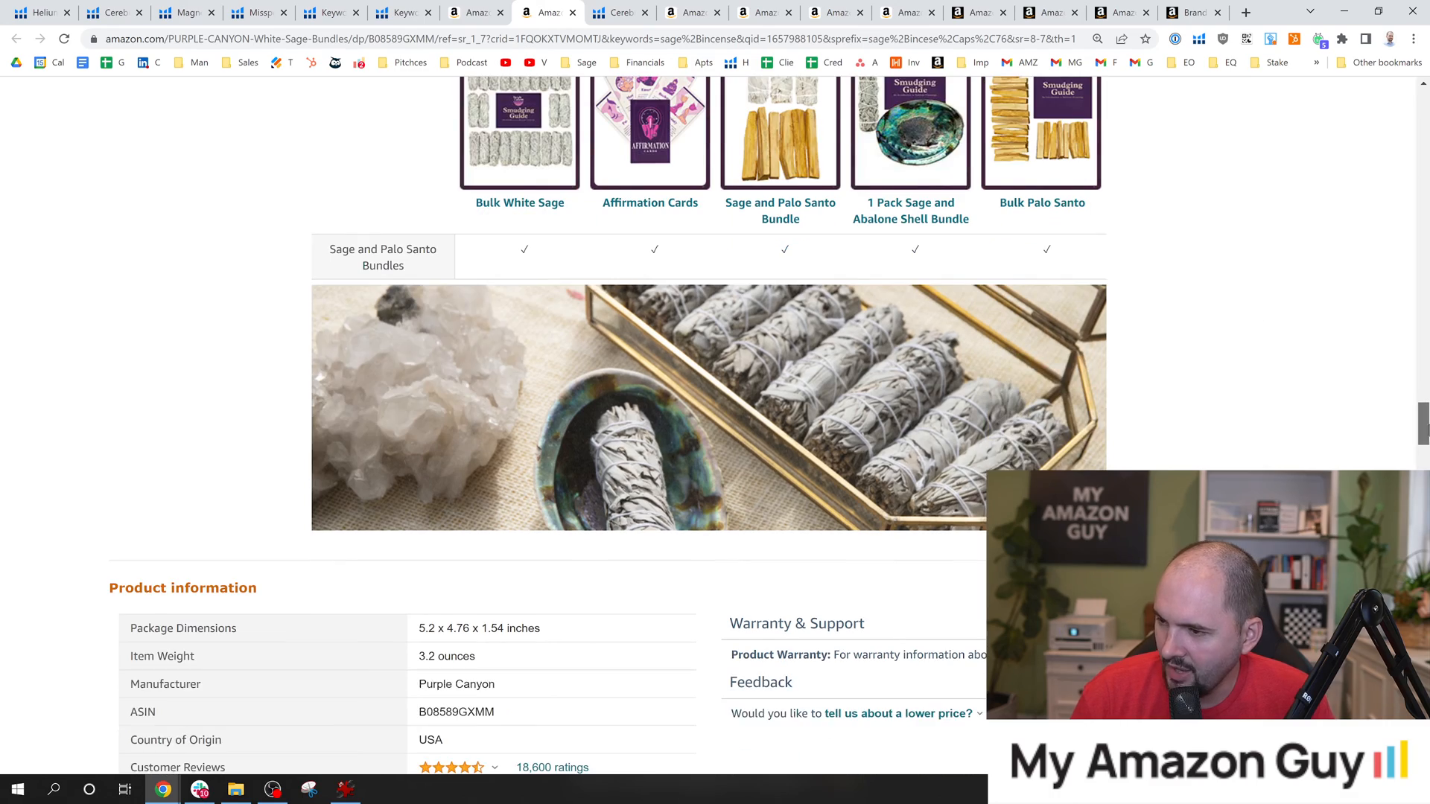
{"action": "scroll", "coordinate": [608, 425], "scroll_direction": "up", "scroll_amount": 11}
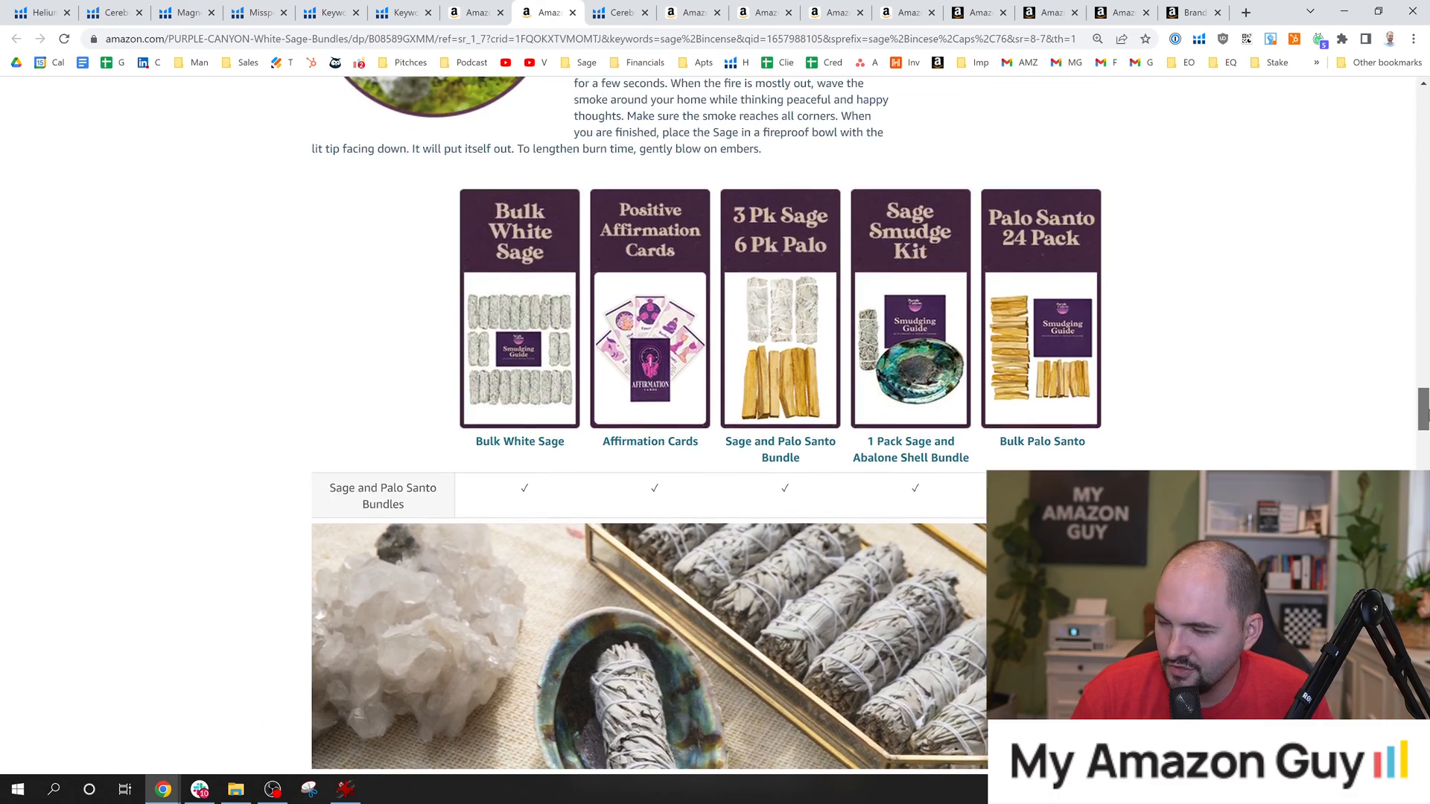
{"action": "scroll", "coordinate": [566, 501], "scroll_direction": "up", "scroll_amount": 20}
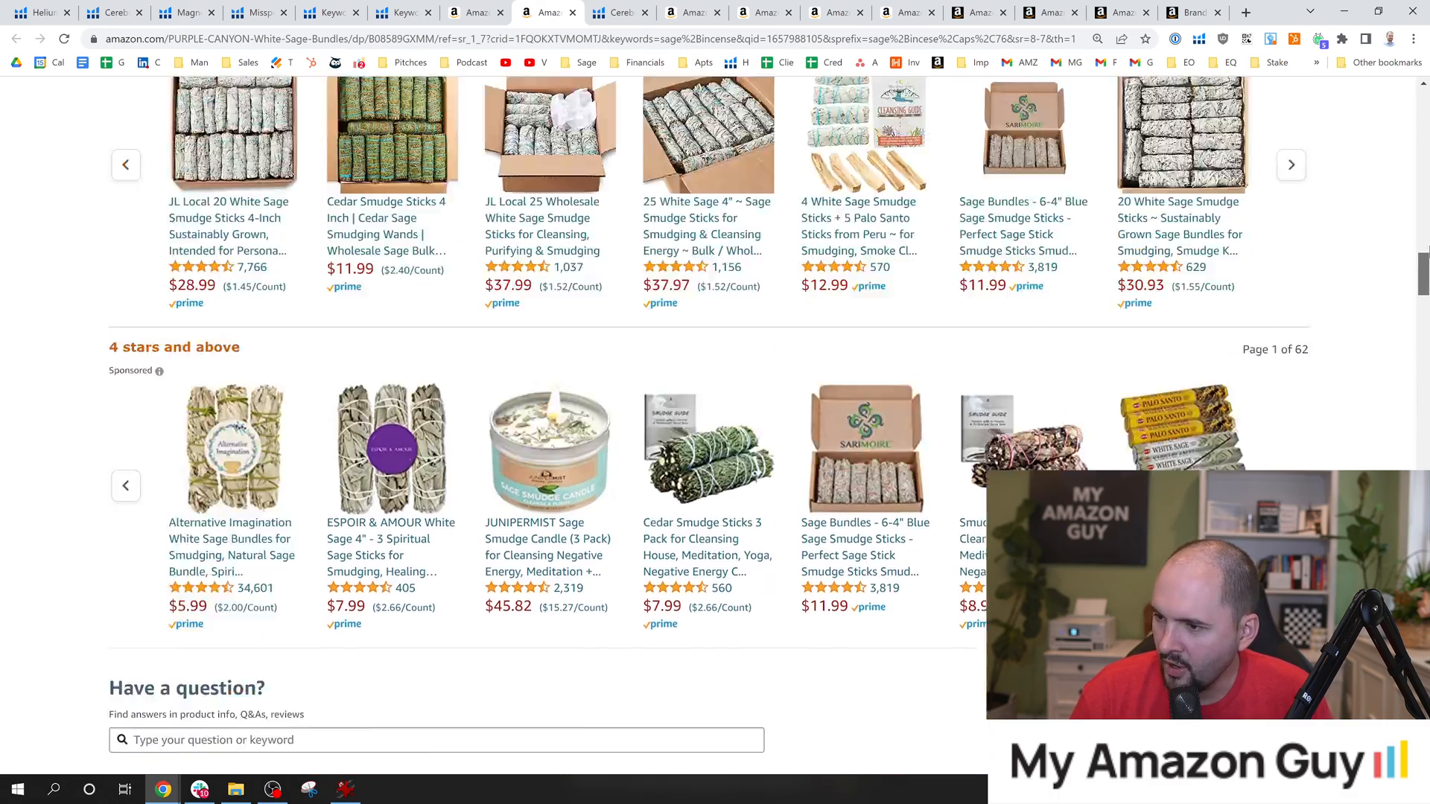
Open the listing's keyword lookup in Cerebro, switch from the MAG Sales Team account to the other Helium 10 account and show its tools.
{"action": "left_click", "coordinate": [369, 527]}
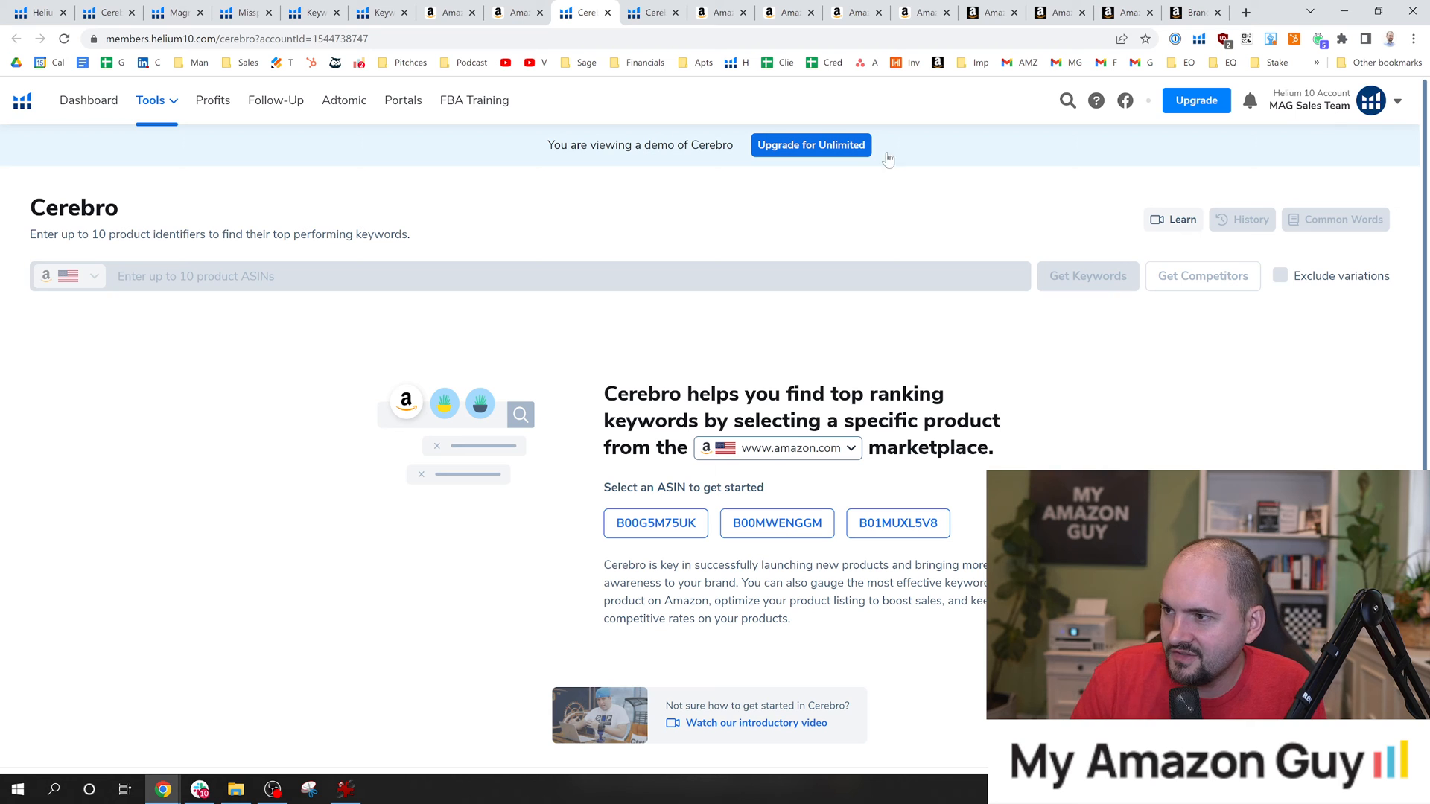
{"action": "left_click", "coordinate": [1307, 110]}
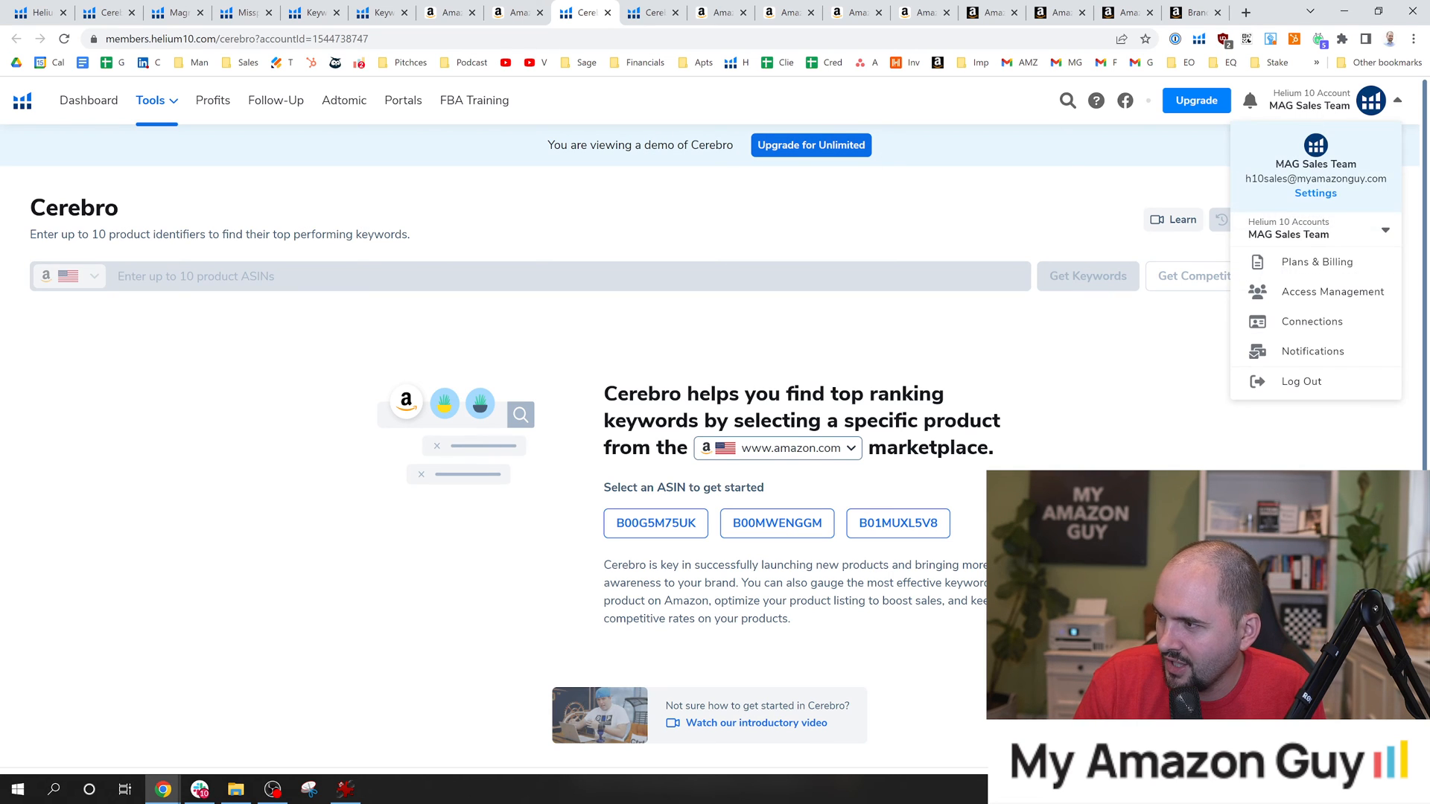
{"action": "left_click", "coordinate": [1318, 230]}
{"action": "left_click", "coordinate": [1302, 308]}
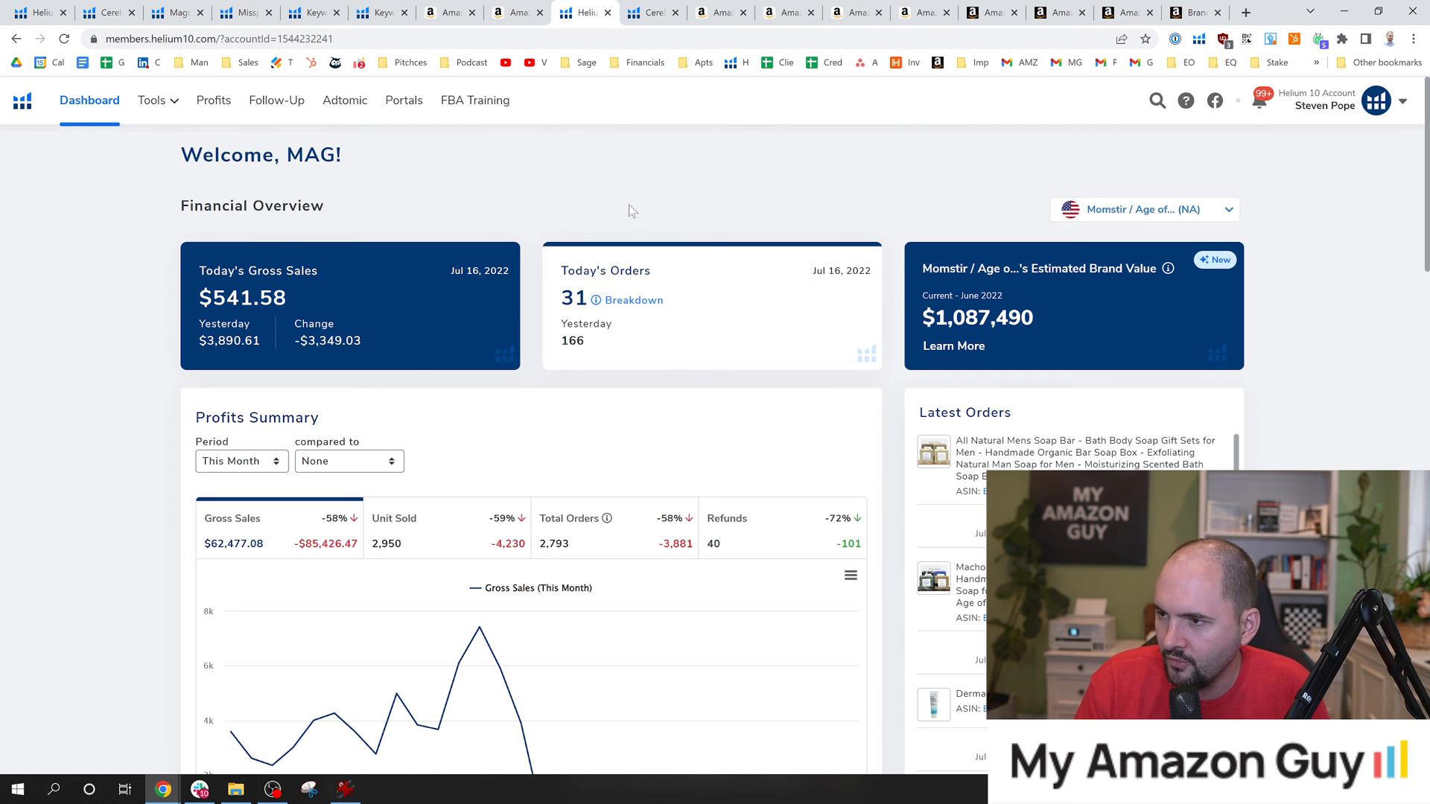
{"action": "left_click", "coordinate": [151, 105]}
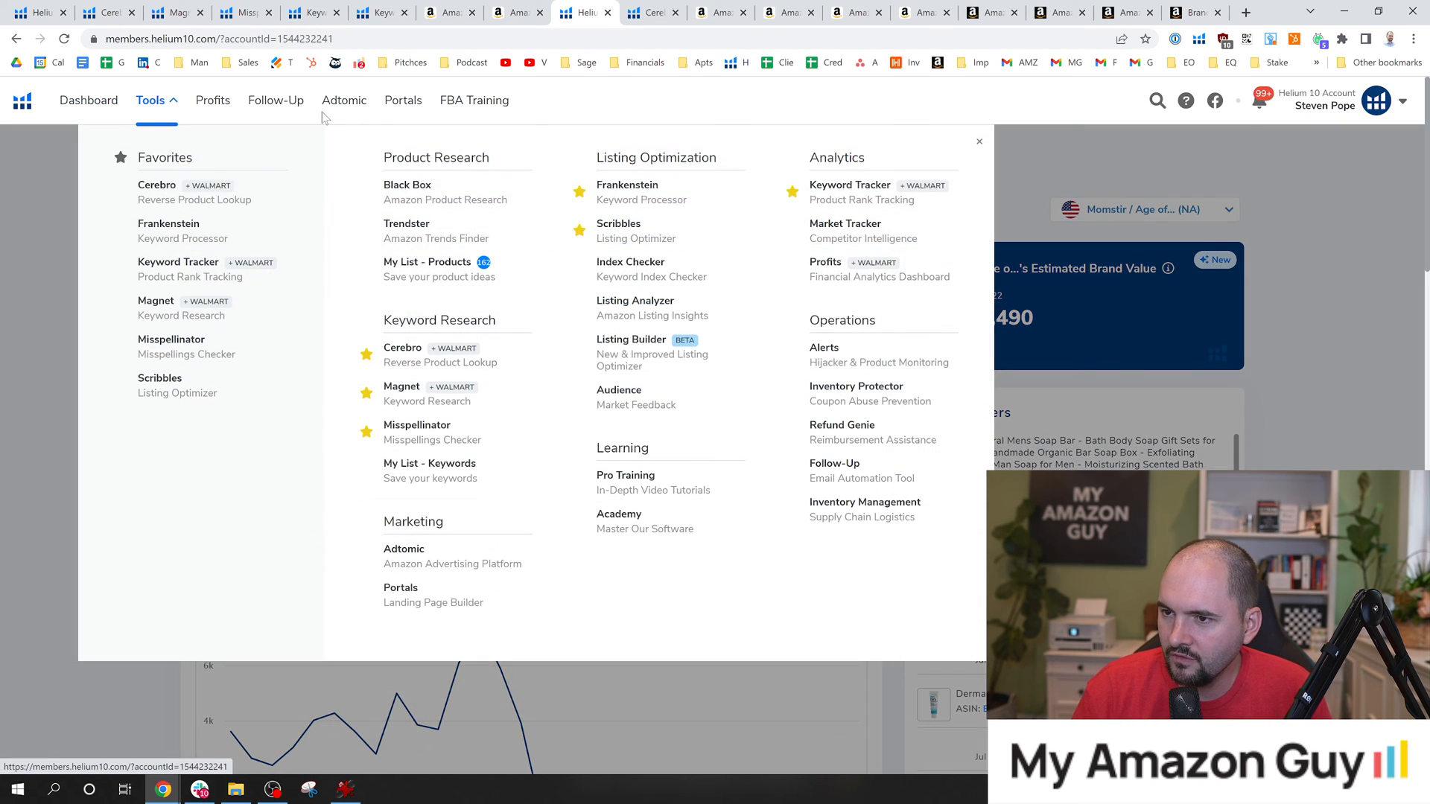
Copy the ASIN from the PURPLE CANYON listing's web address and return to the existing Cerebro results for the Age of Sage product.
{"action": "left_click", "coordinate": [514, 12]}
{"action": "left_click", "coordinate": [392, 40]}
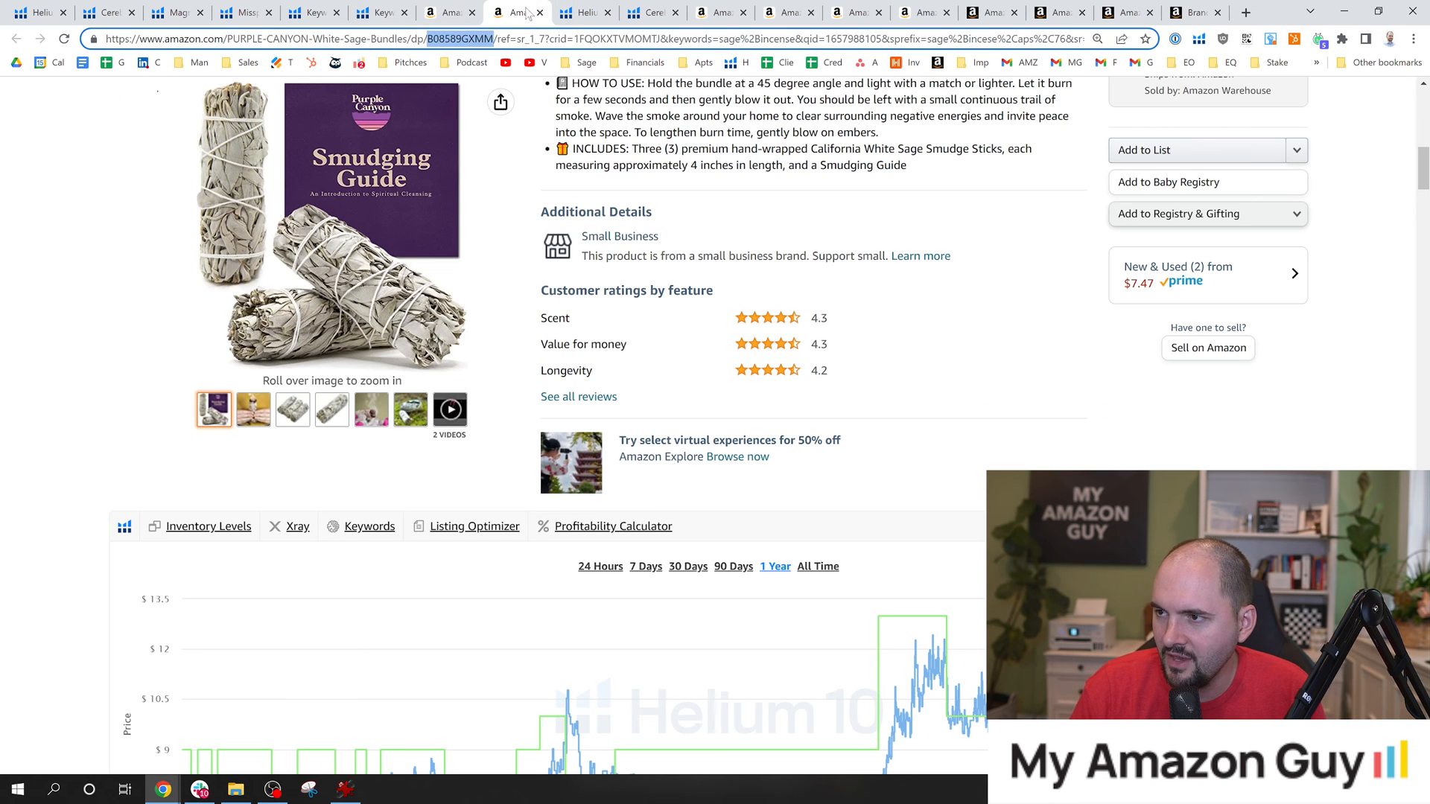
{"action": "left_click", "coordinate": [584, 13]}
{"action": "left_click", "coordinate": [654, 12]}
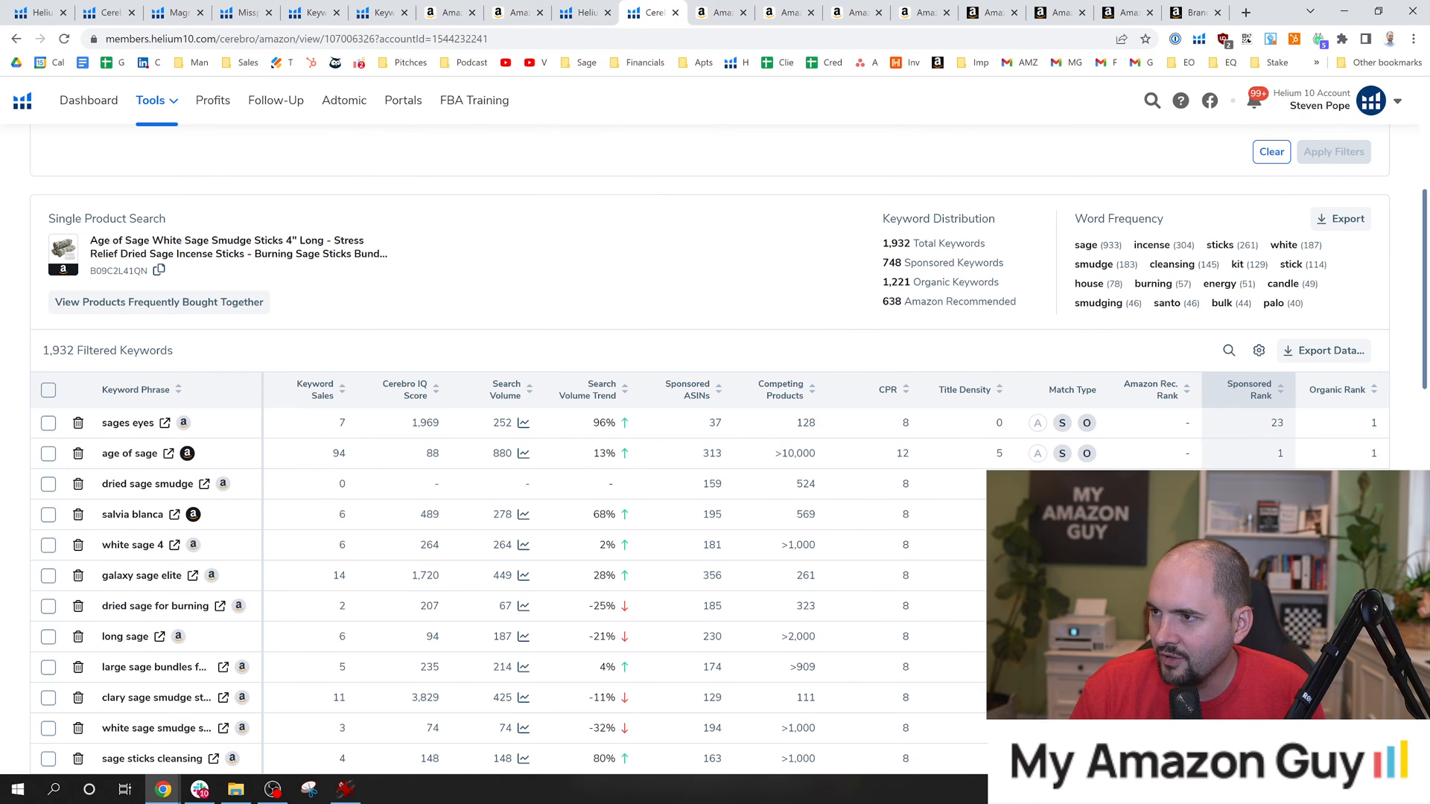
Replace the Cerebro product identifier with B08589GXMM and run a new keyword search for it.
{"action": "scroll", "coordinate": [216, 152], "scroll_direction": "up", "scroll_amount": 5}
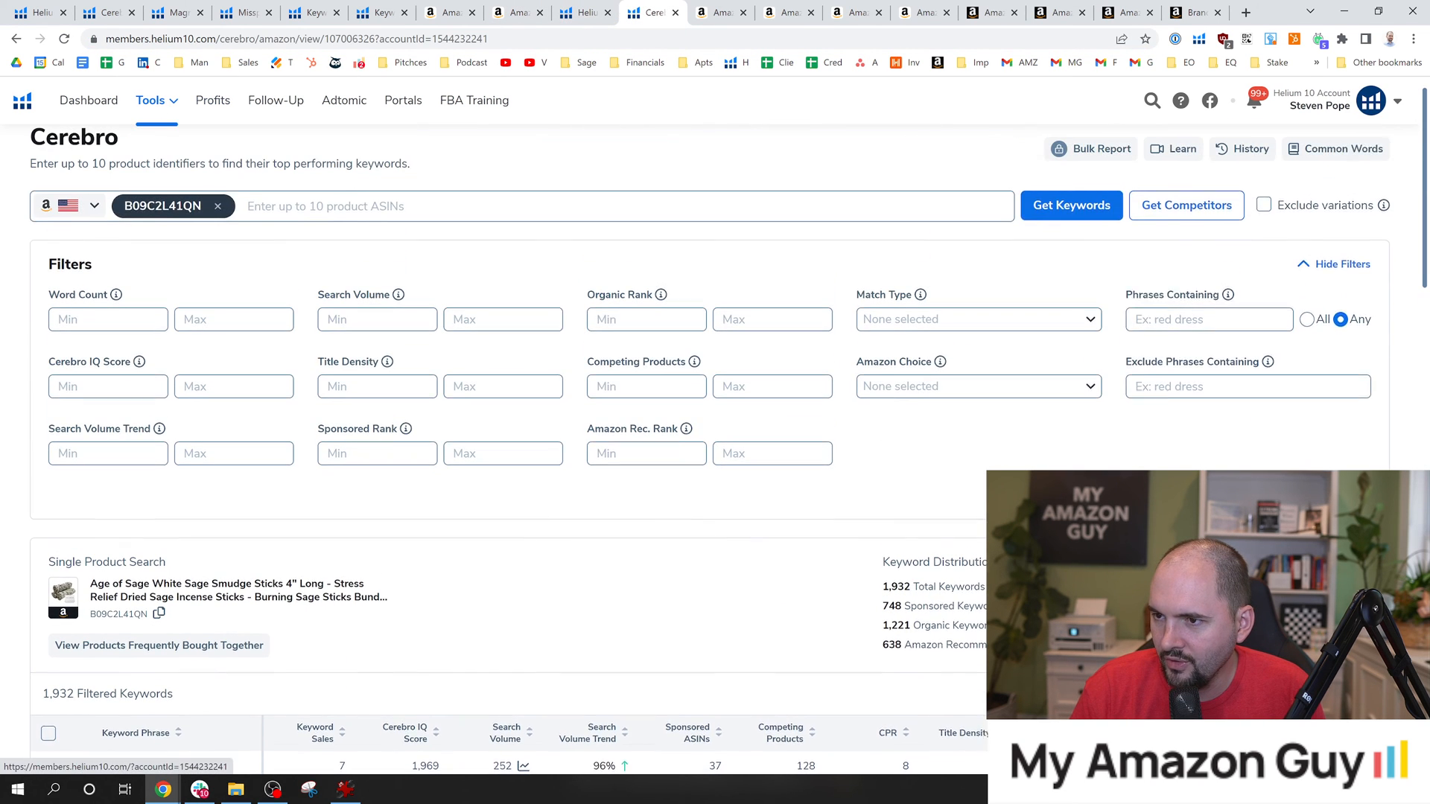
{"action": "left_click", "coordinate": [217, 235]}
{"action": "type", "text": "B08589GXMM"}
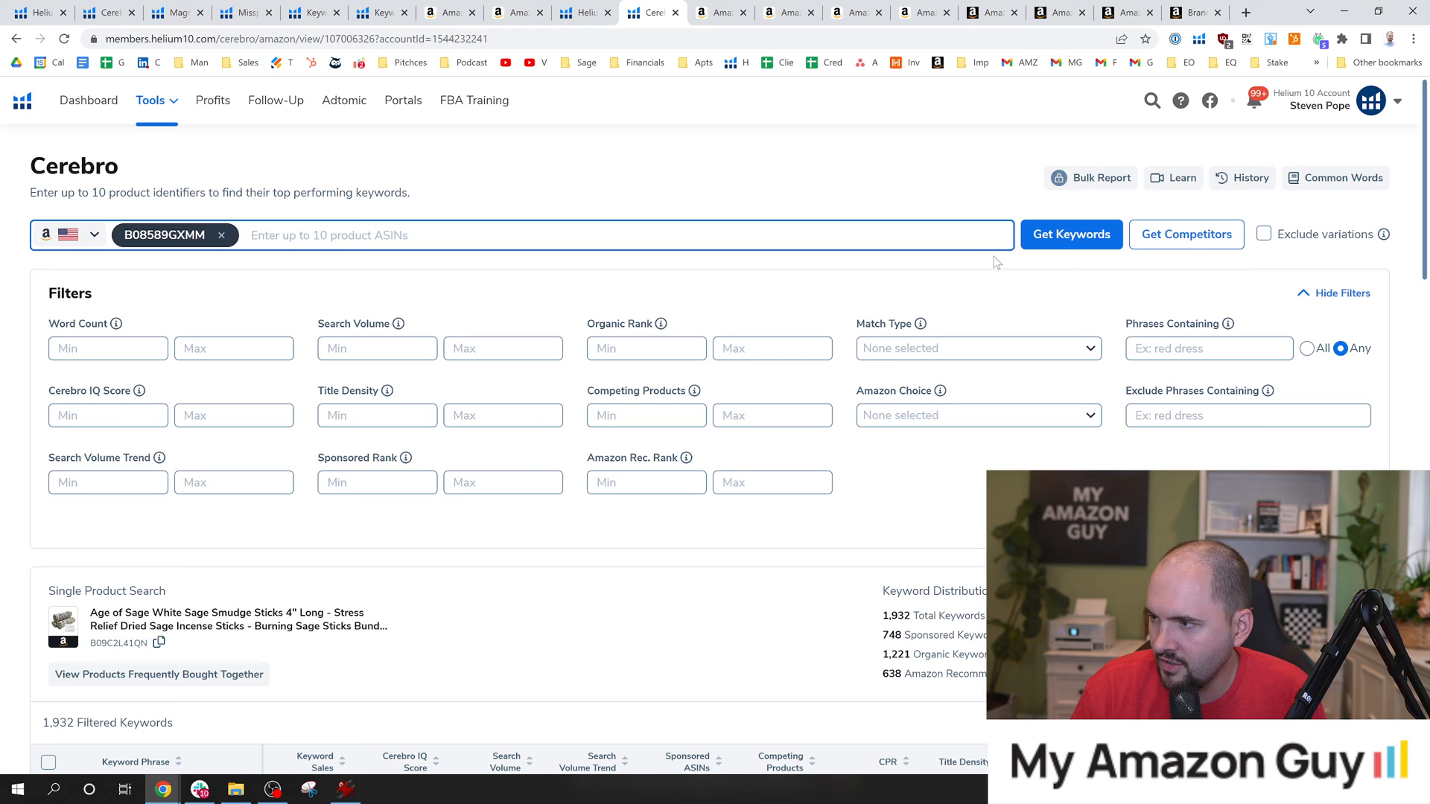
{"action": "left_click", "coordinate": [1071, 234]}
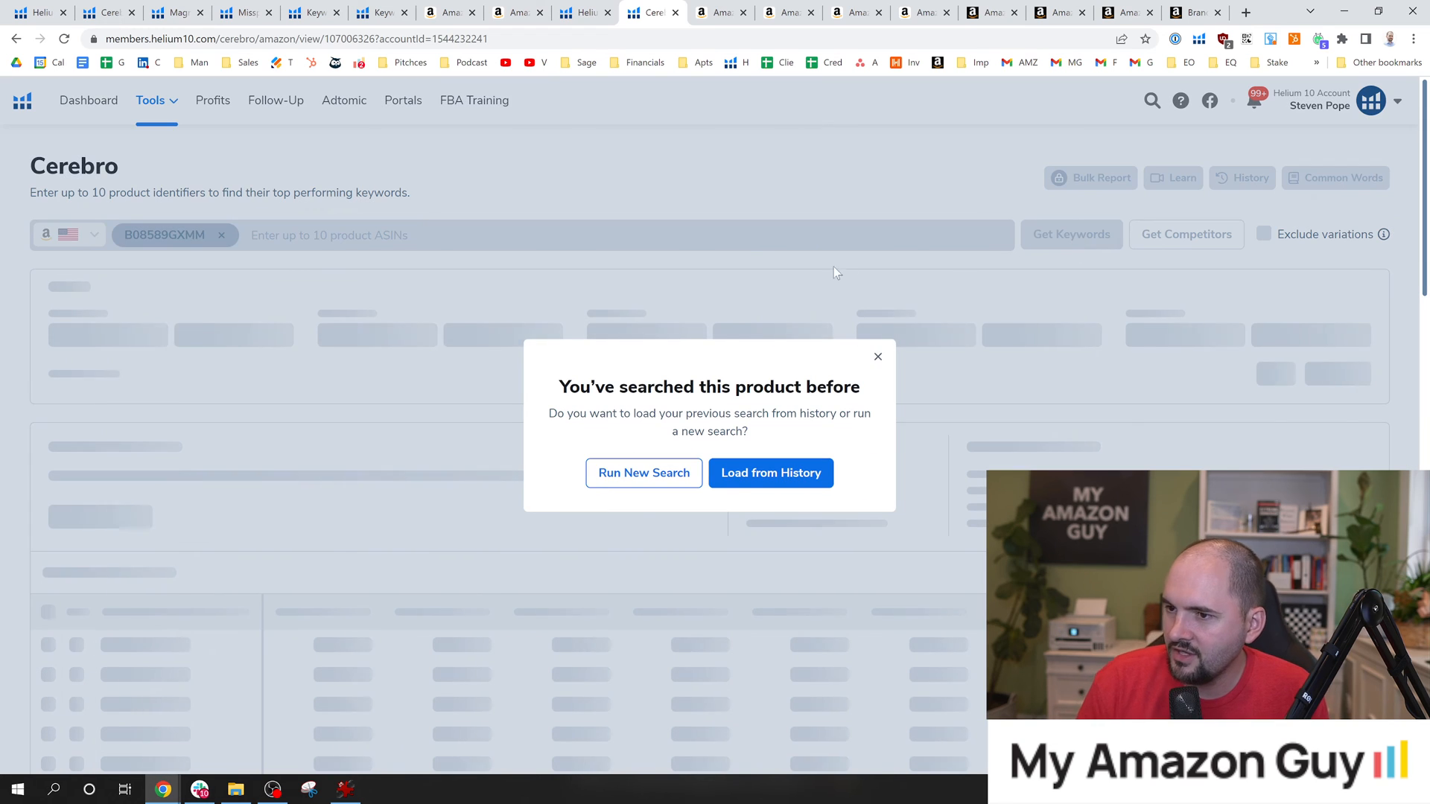
{"action": "left_click", "coordinate": [655, 480]}
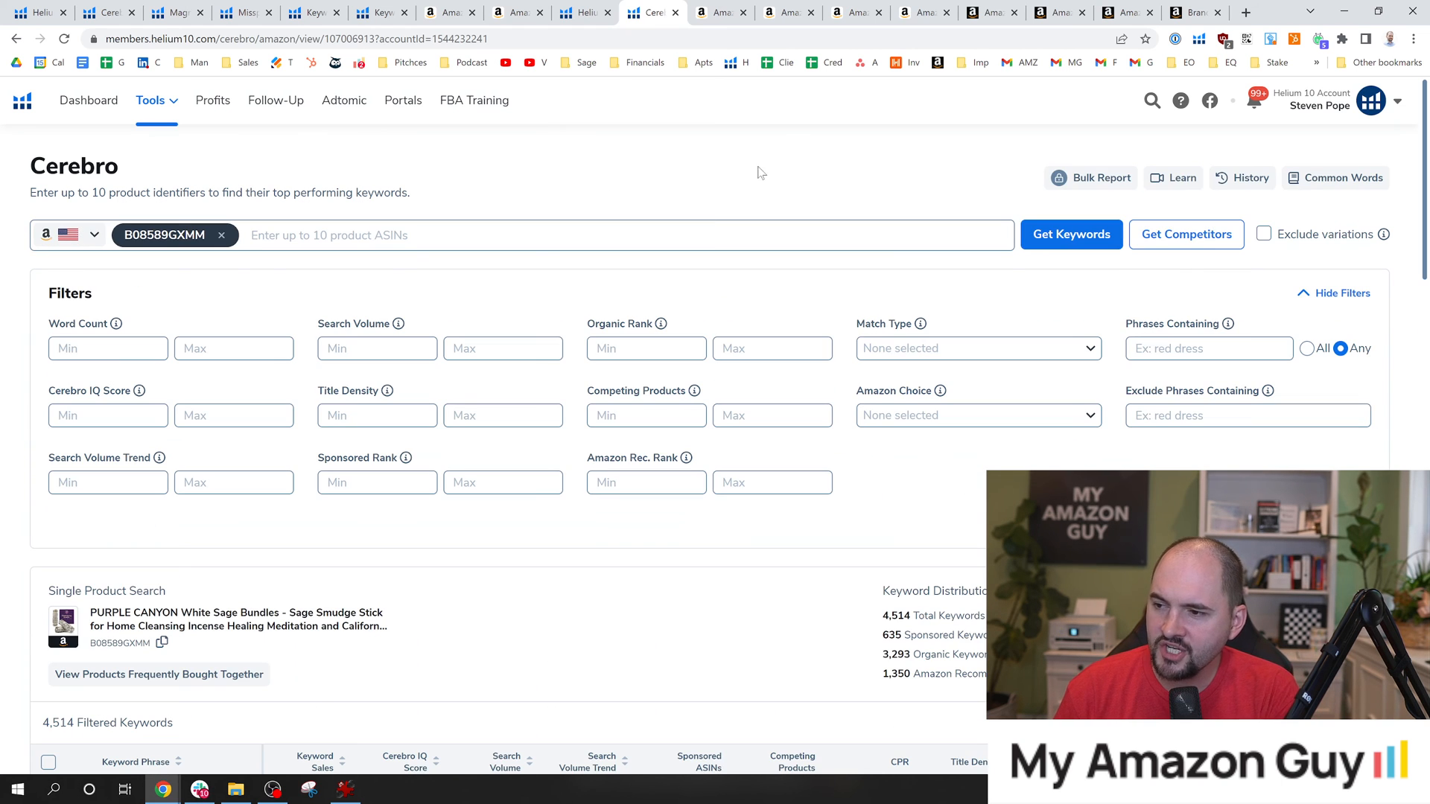
Examine the sponsored and organic keyword counts in the Keyword Distribution summary for the PURPLE CANYON product.
{"action": "scroll", "coordinate": [735, 342], "scroll_direction": "down", "scroll_amount": 3}
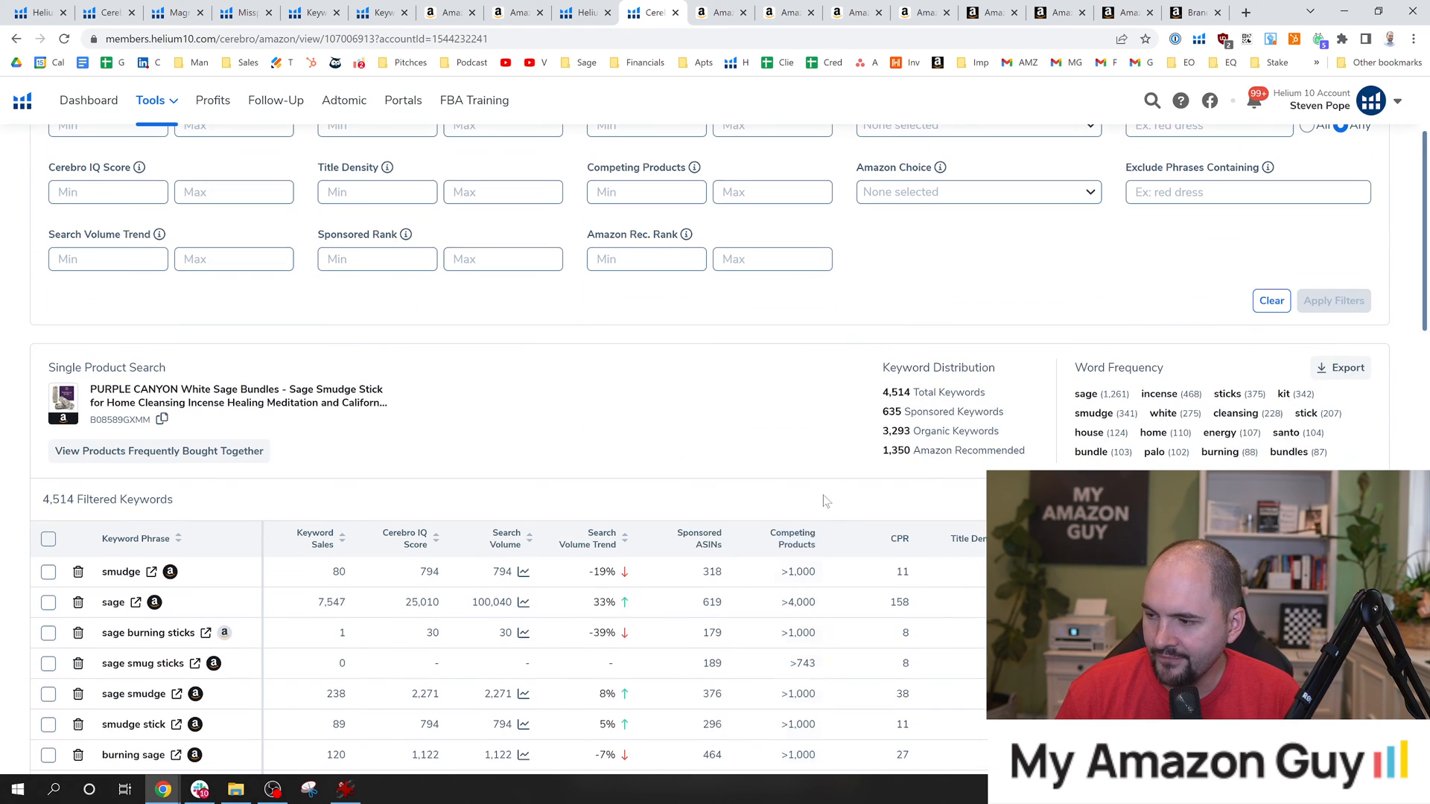
{"action": "left_click", "coordinate": [884, 426]}
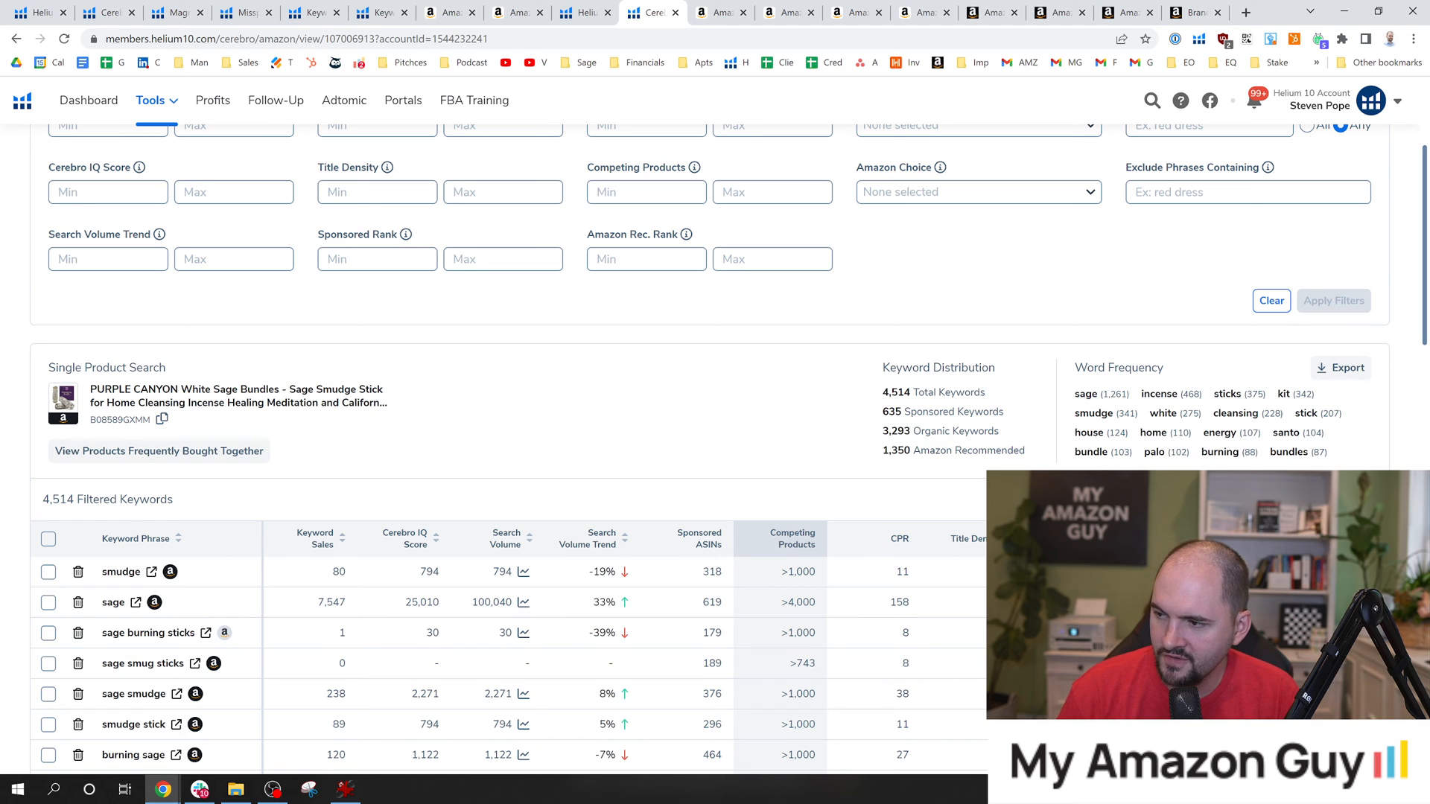
{"action": "left_click_drag", "start_coordinate": [883, 411], "coordinate": [915, 434]}
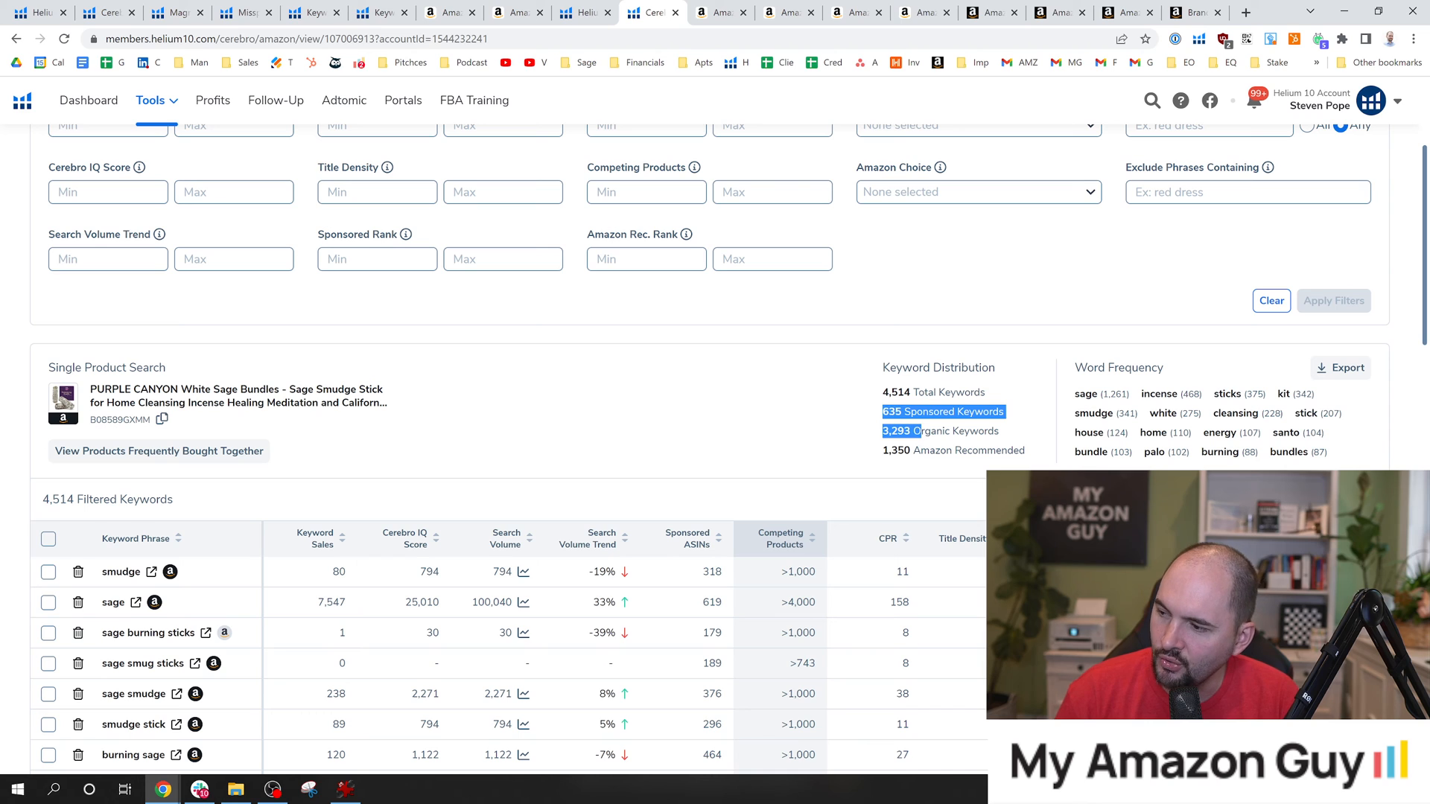
{"action": "left_click", "coordinate": [920, 432]}
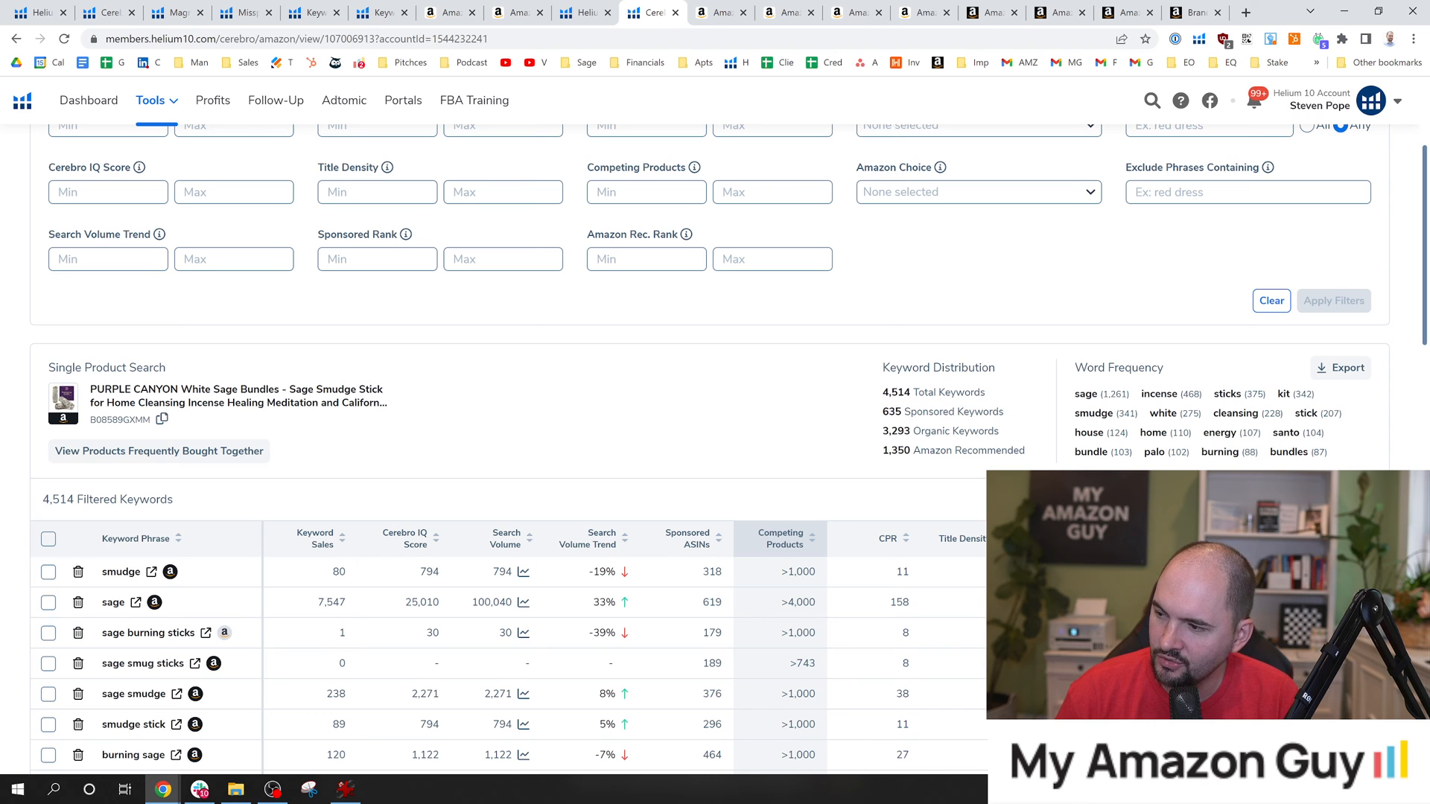
{"action": "left_click", "coordinate": [904, 419]}
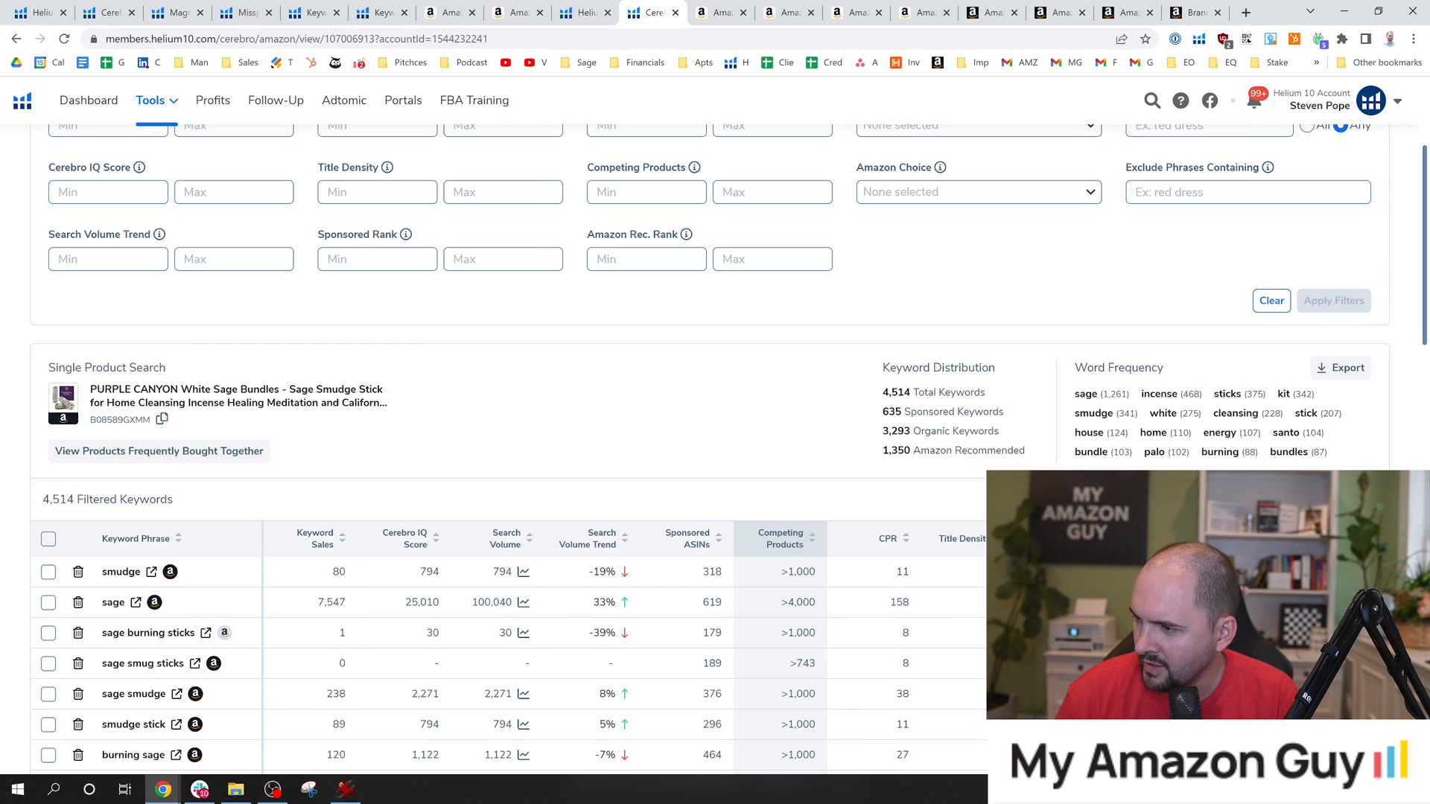
{"action": "left_click_drag", "start_coordinate": [1424, 209], "coordinate": [1429, 286]}
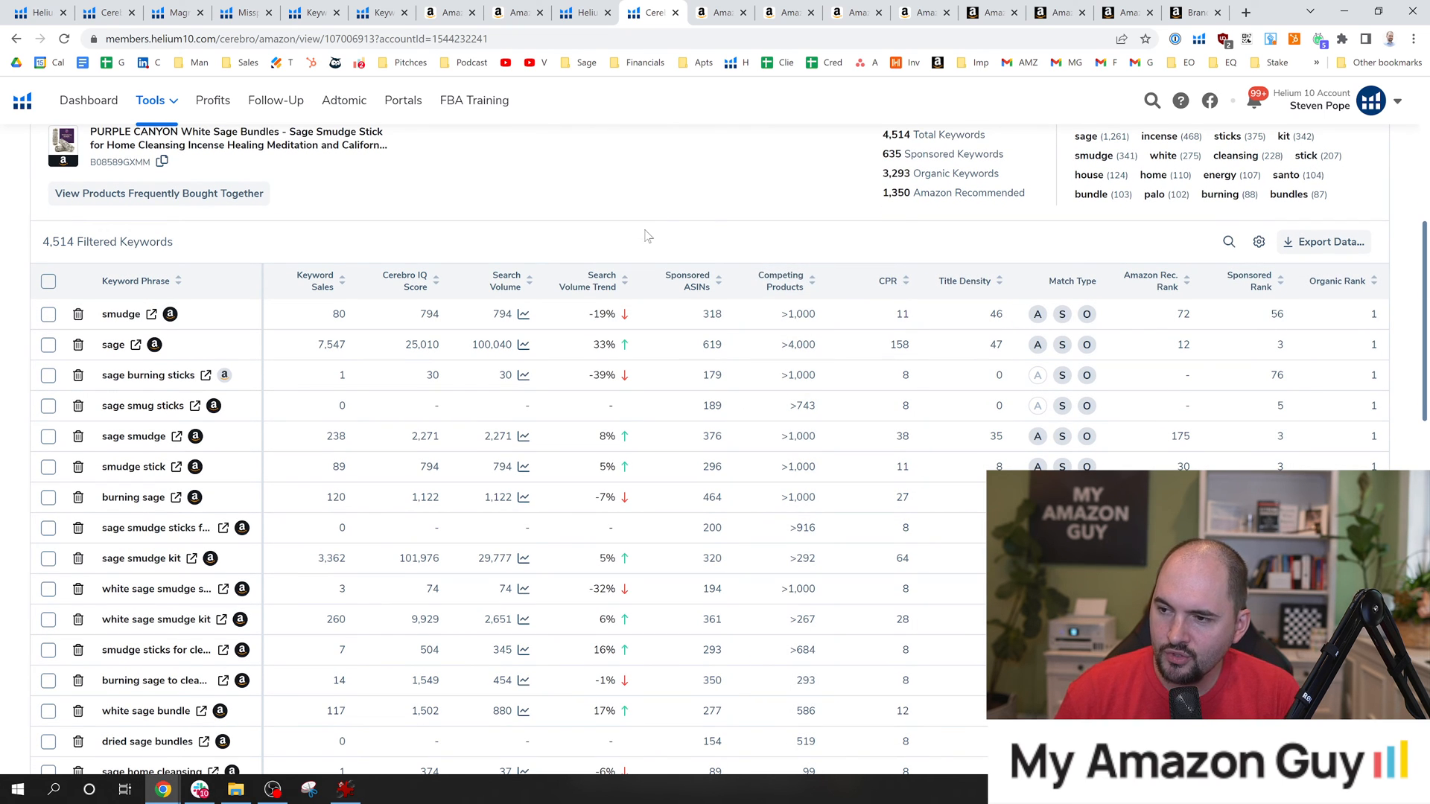
{"action": "scroll", "coordinate": [589, 313], "scroll_direction": "up", "scroll_amount": 3}
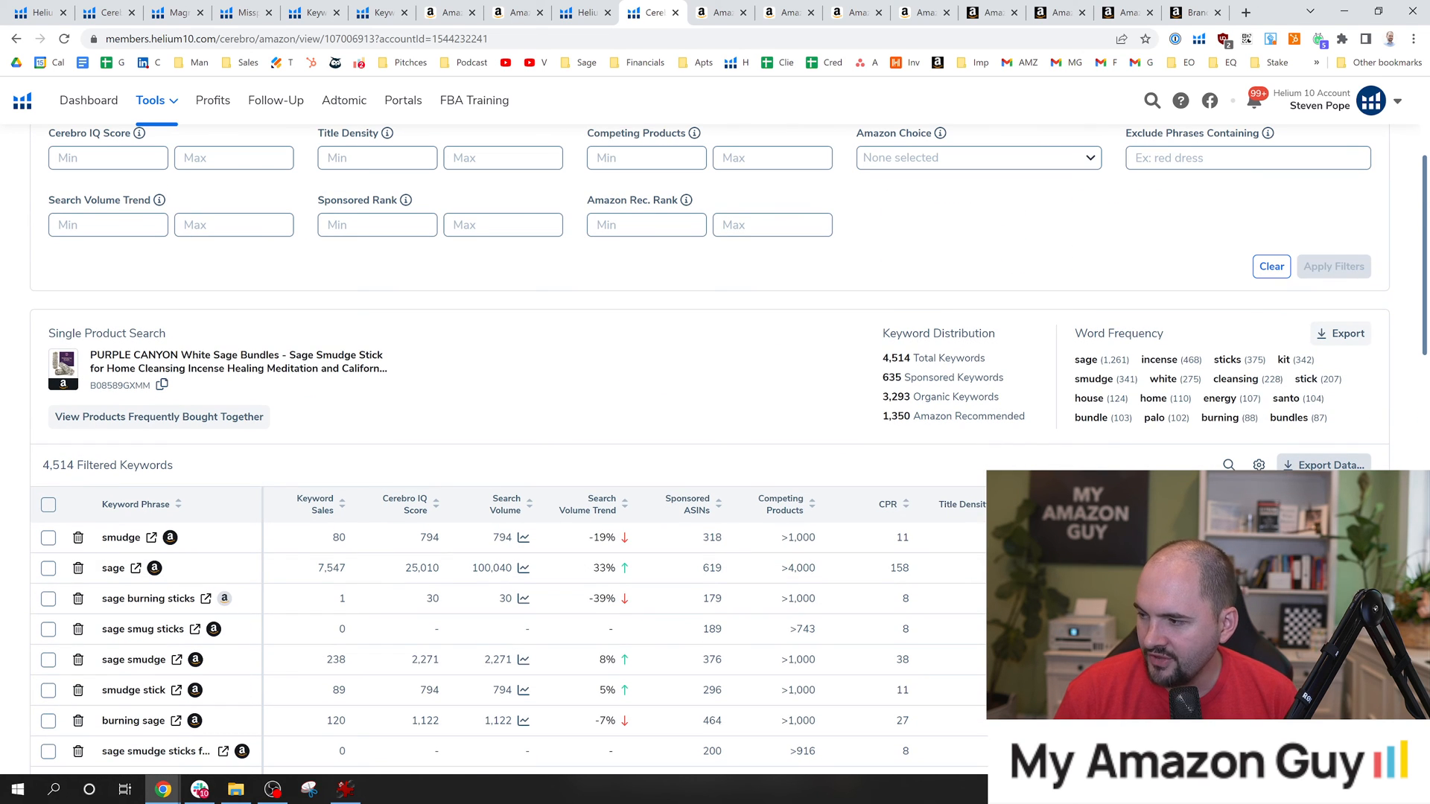
Look through the first page of the product's keyword table, including search volumes and organic ranks.
{"action": "scroll", "coordinate": [1324, 450], "scroll_direction": "down", "scroll_amount": 2}
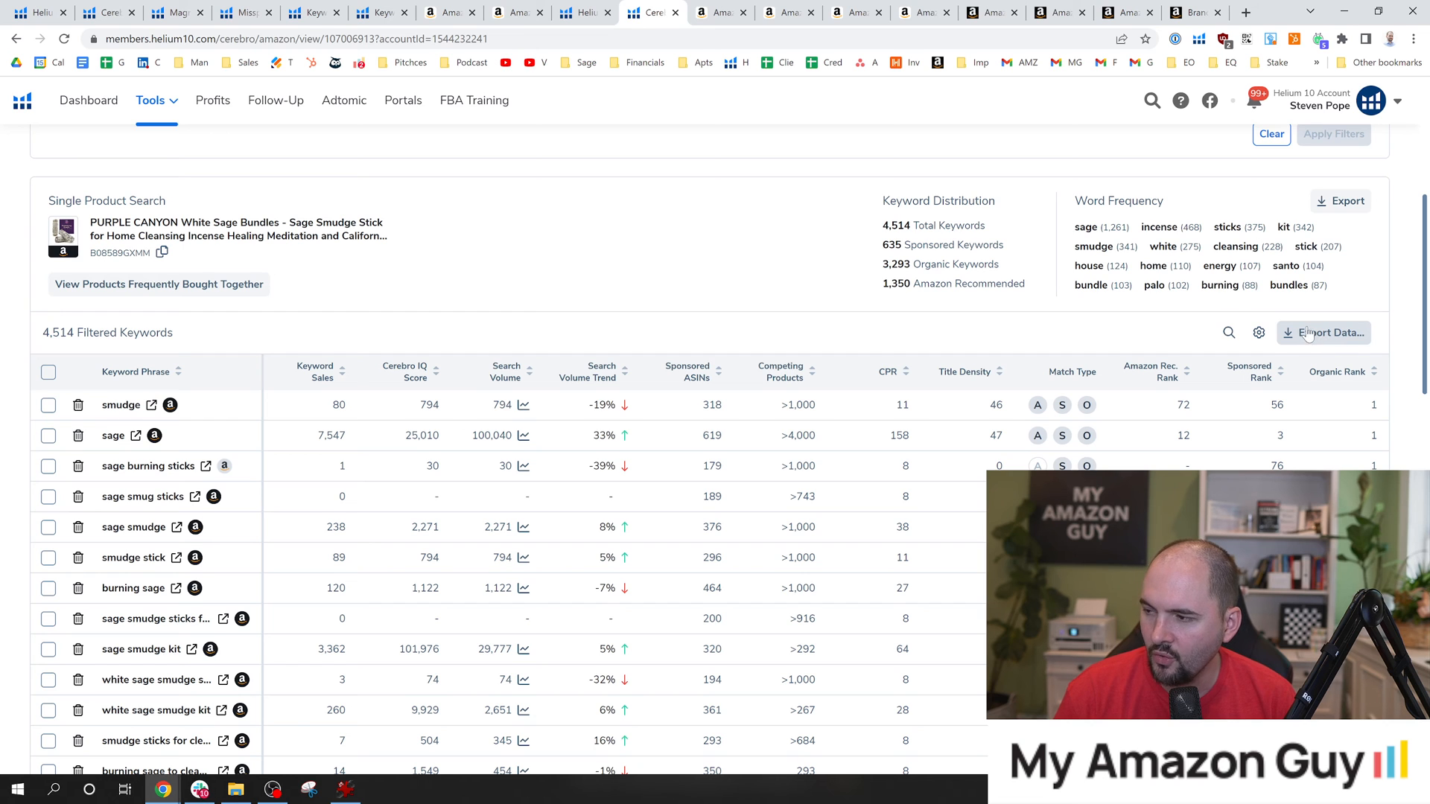
{"action": "left_click_drag", "start_coordinate": [1427, 277], "coordinate": [1422, 319]}
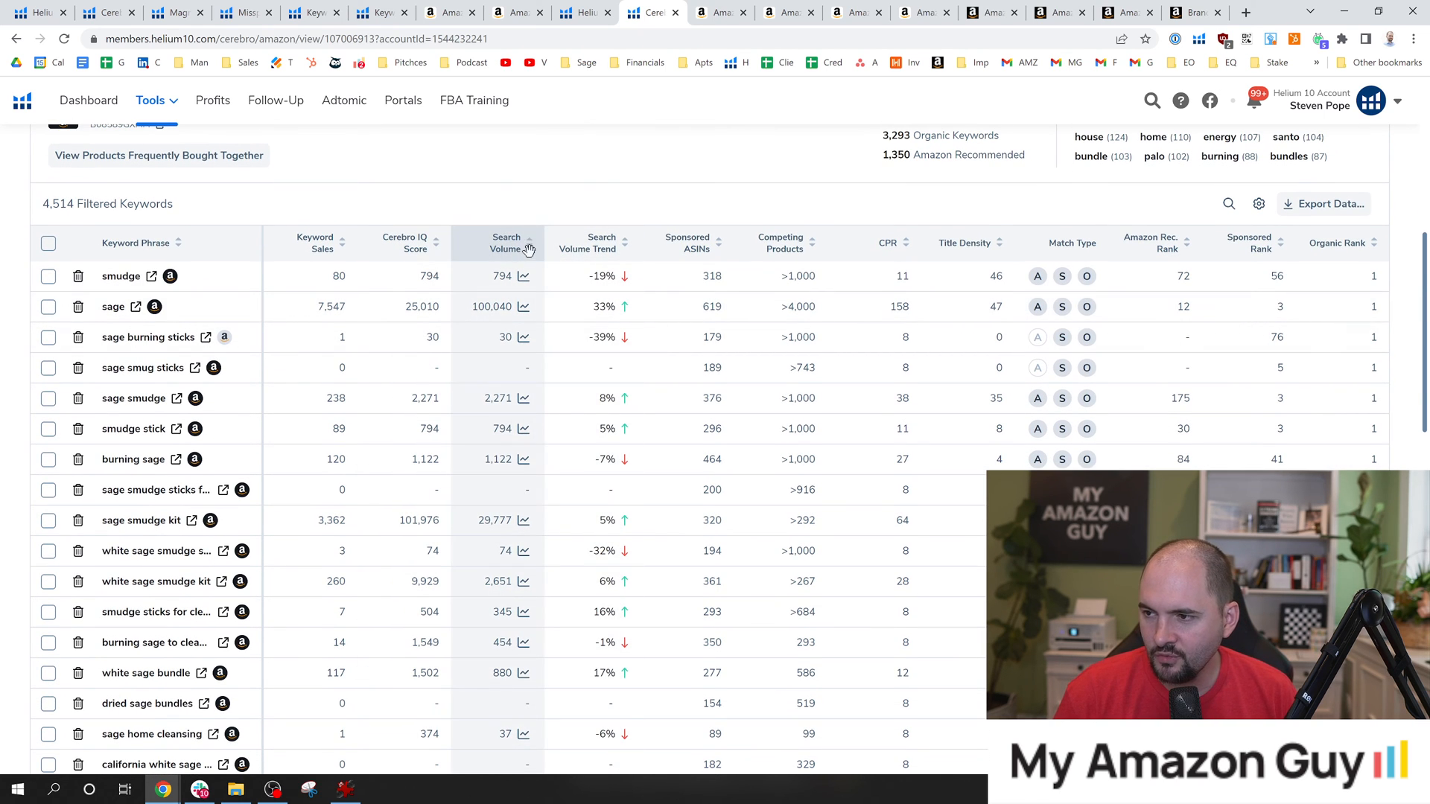
{"action": "scroll", "coordinate": [1376, 282], "scroll_direction": "down", "scroll_amount": 1}
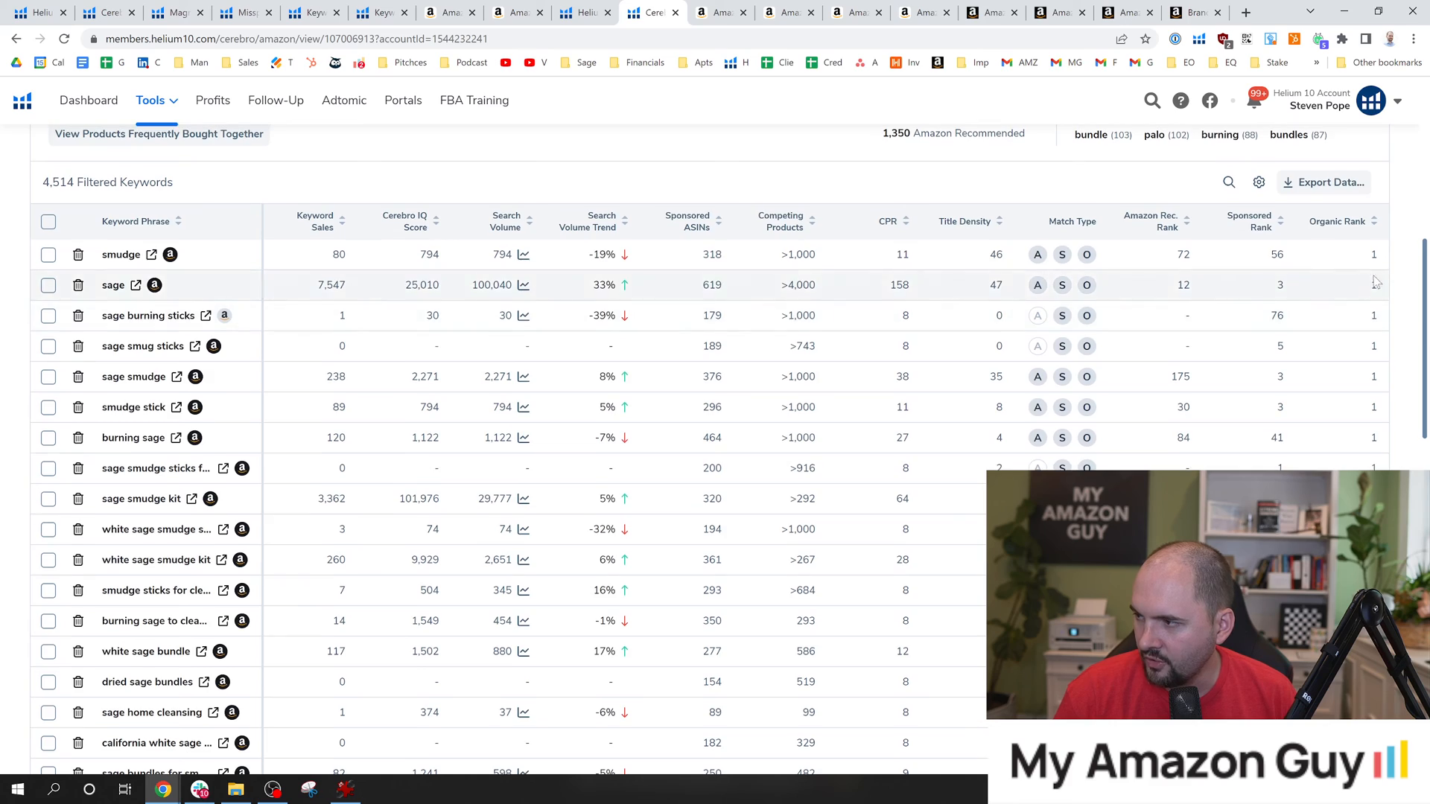
{"action": "scroll", "coordinate": [1376, 282], "scroll_direction": "down", "scroll_amount": 15}
{"action": "scroll", "coordinate": [712, 462], "scroll_direction": "up", "scroll_amount": 8}
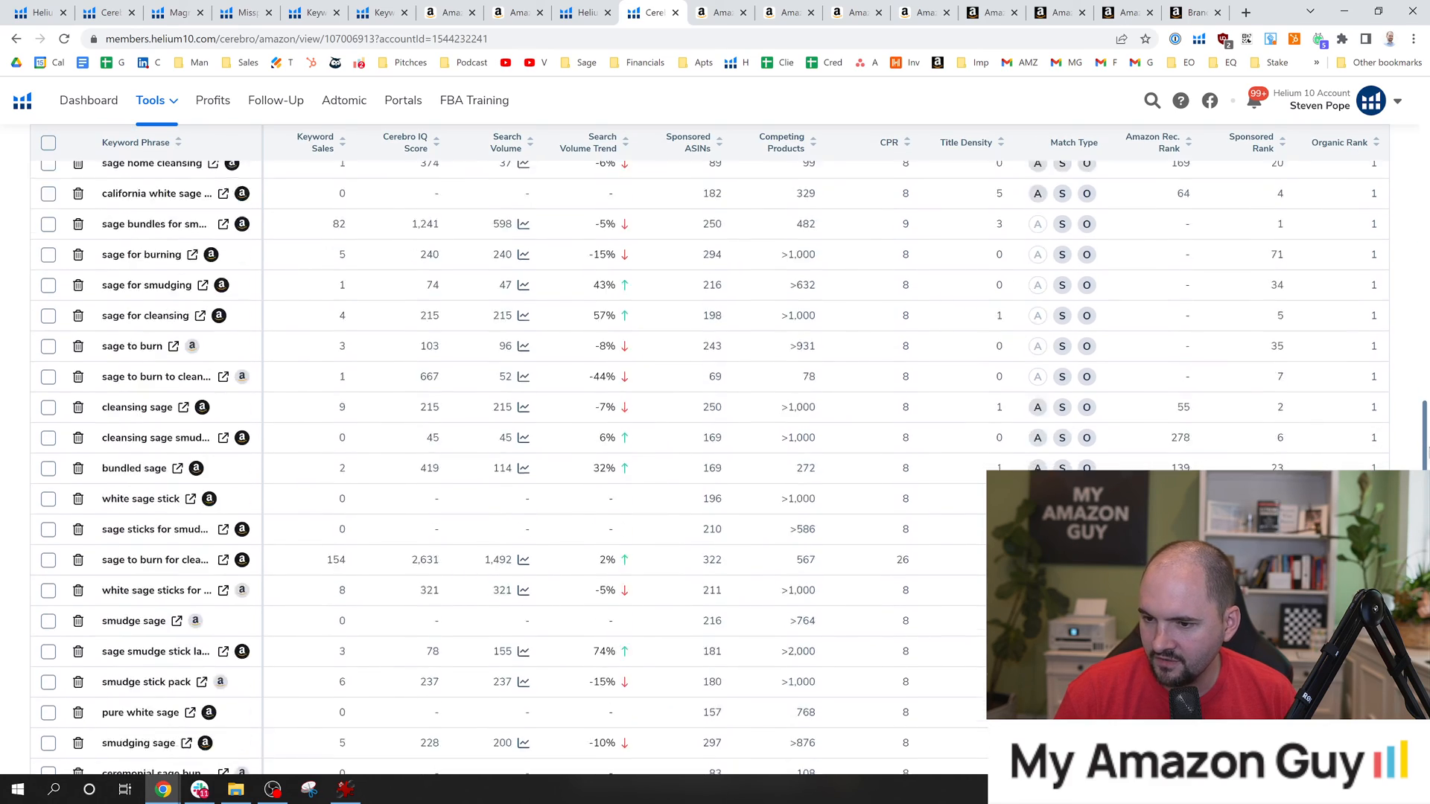
{"action": "scroll", "coordinate": [712, 462], "scroll_direction": "down", "scroll_amount": 8}
{"action": "scroll", "coordinate": [1427, 432], "scroll_direction": "up", "scroll_amount": 10}
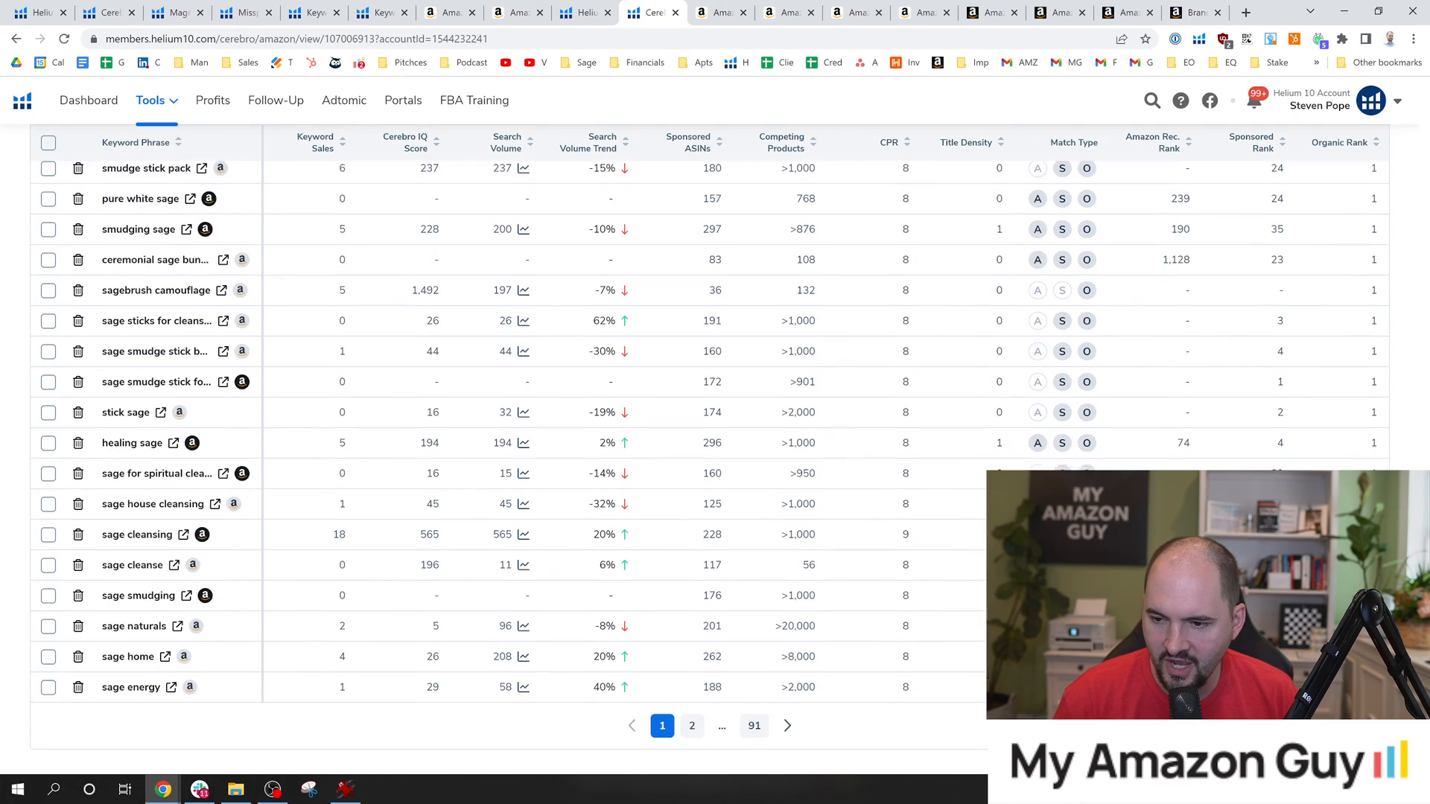
Sort the keyword table by search volume from highest to lowest.
{"action": "scroll", "coordinate": [1428, 432], "scroll_direction": "up", "scroll_amount": 10}
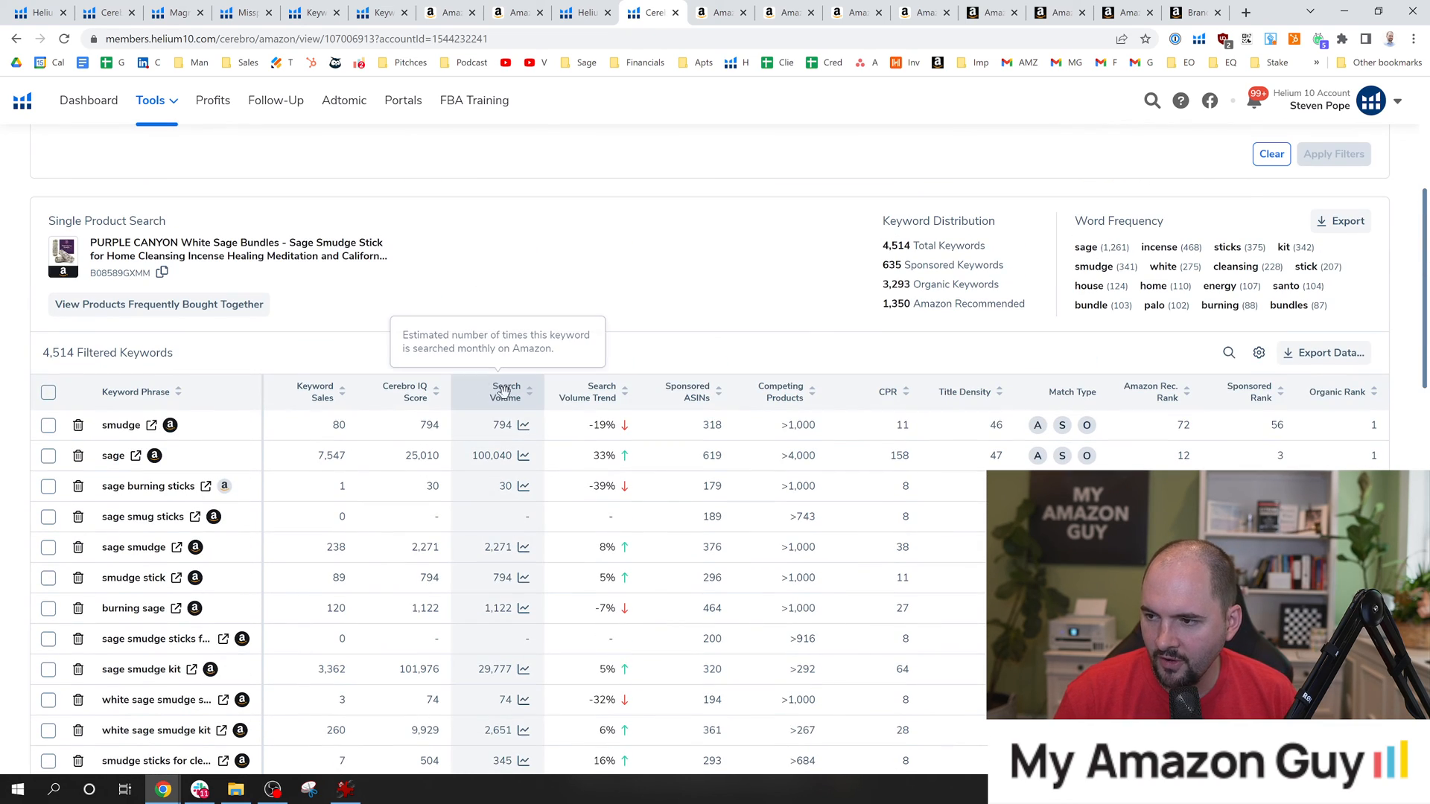
{"action": "left_click", "coordinate": [511, 399]}
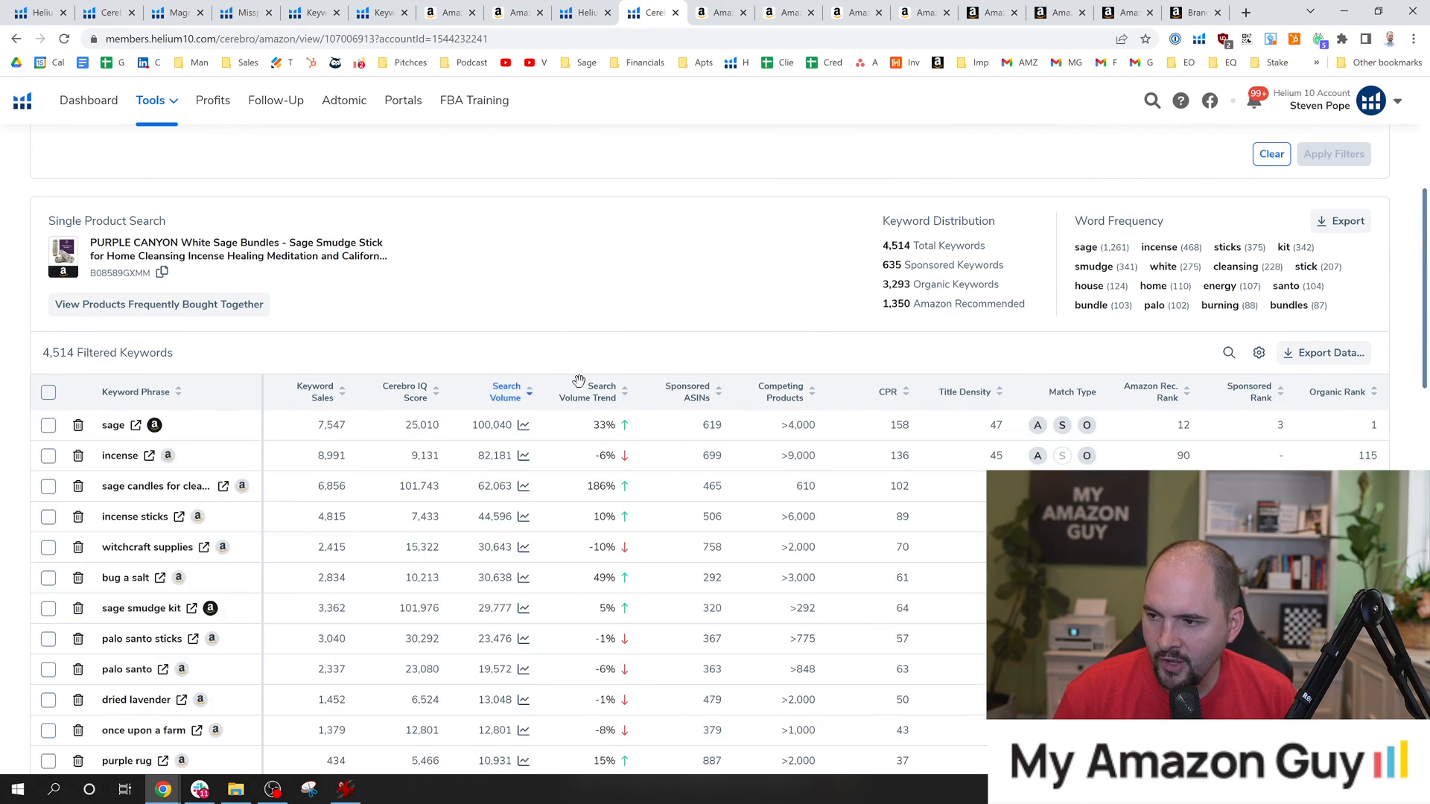
{"action": "scroll", "coordinate": [594, 359], "scroll_direction": "down", "scroll_amount": 1}
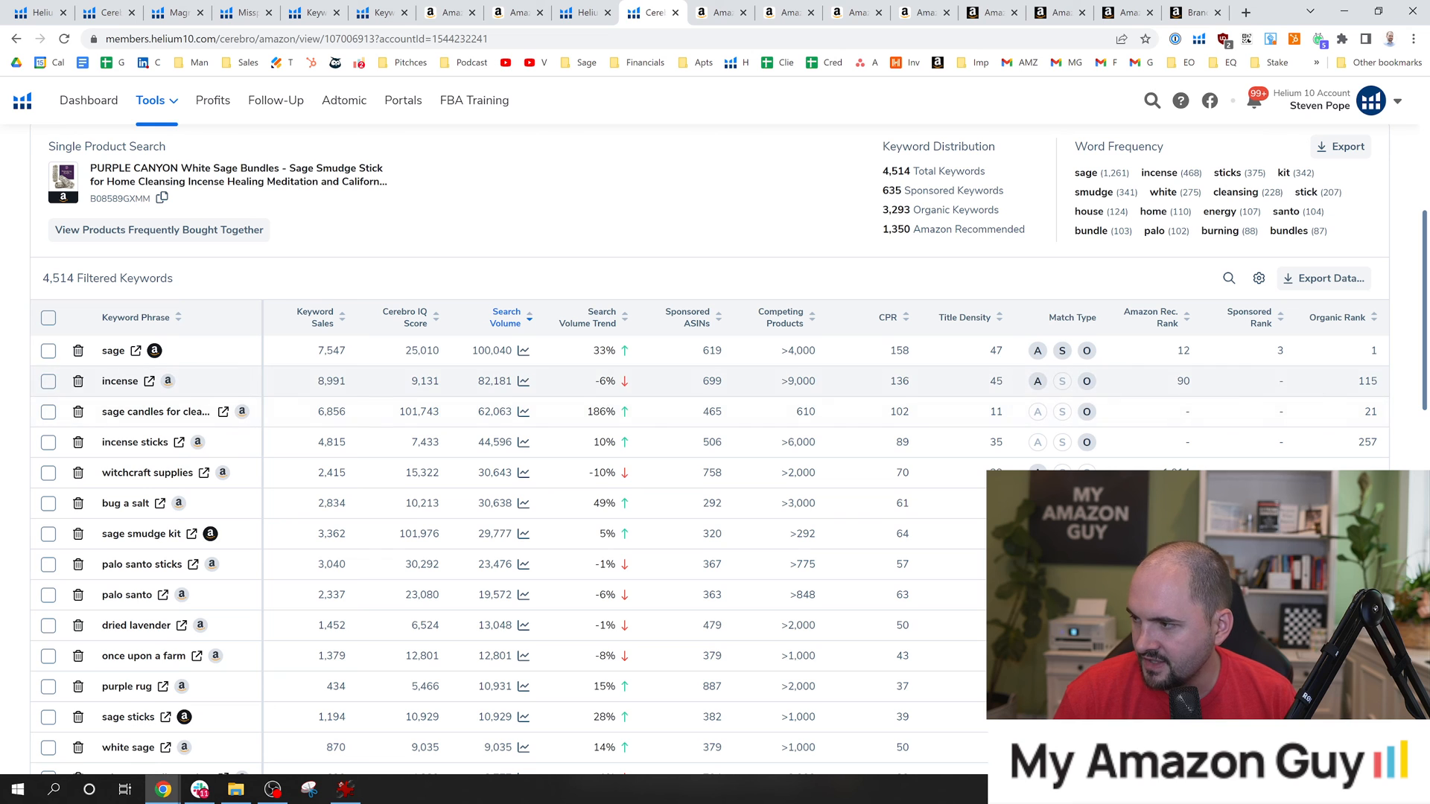
Check the high-volume phrases, focusing on the search volume and rank of "sage smudge kit" and on the "dried lavender" entry.
{"action": "scroll", "coordinate": [466, 313], "scroll_direction": "down", "scroll_amount": 1}
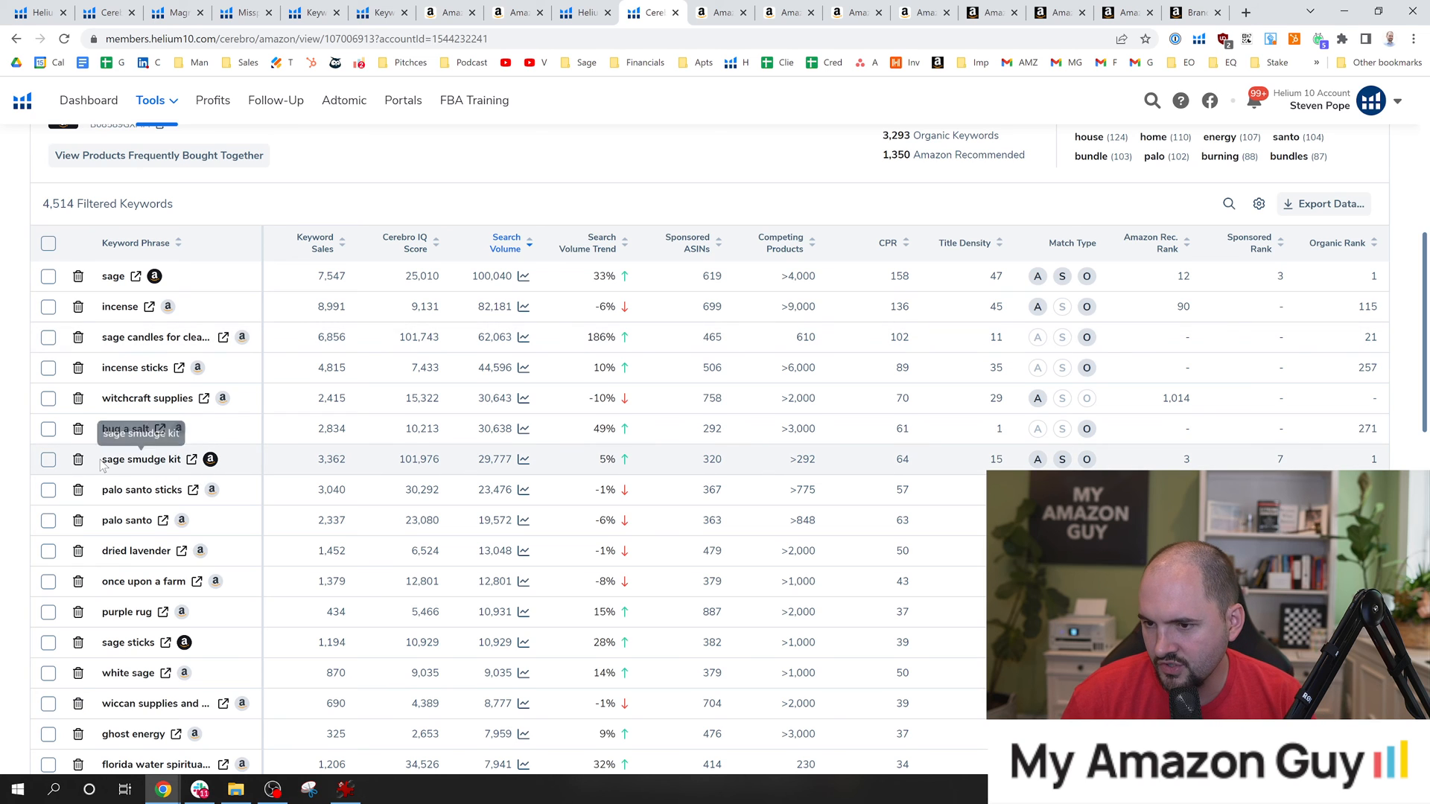
{"action": "left_click_drag", "start_coordinate": [102, 461], "coordinate": [166, 463]}
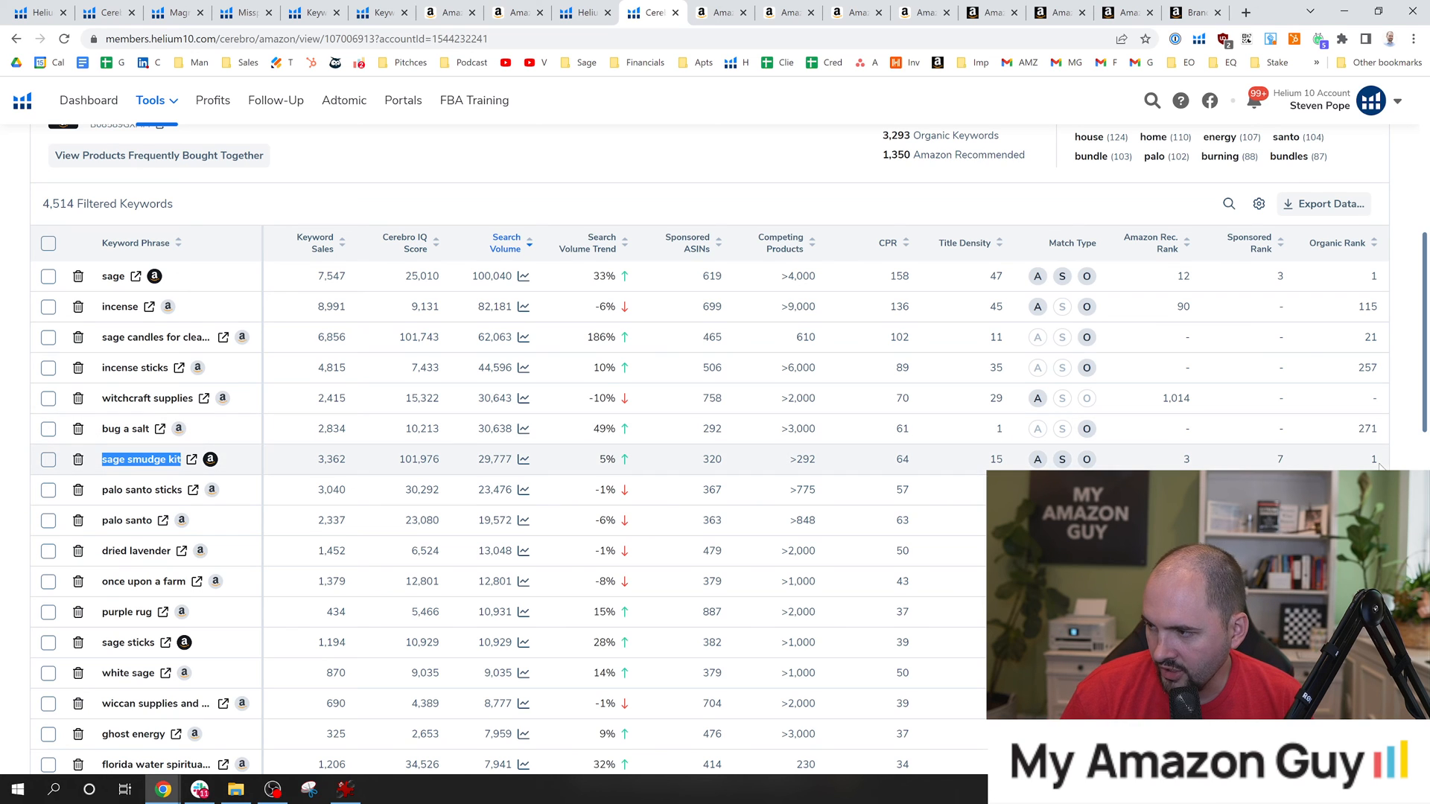
{"action": "left_click_drag", "start_coordinate": [477, 461], "coordinate": [512, 465]}
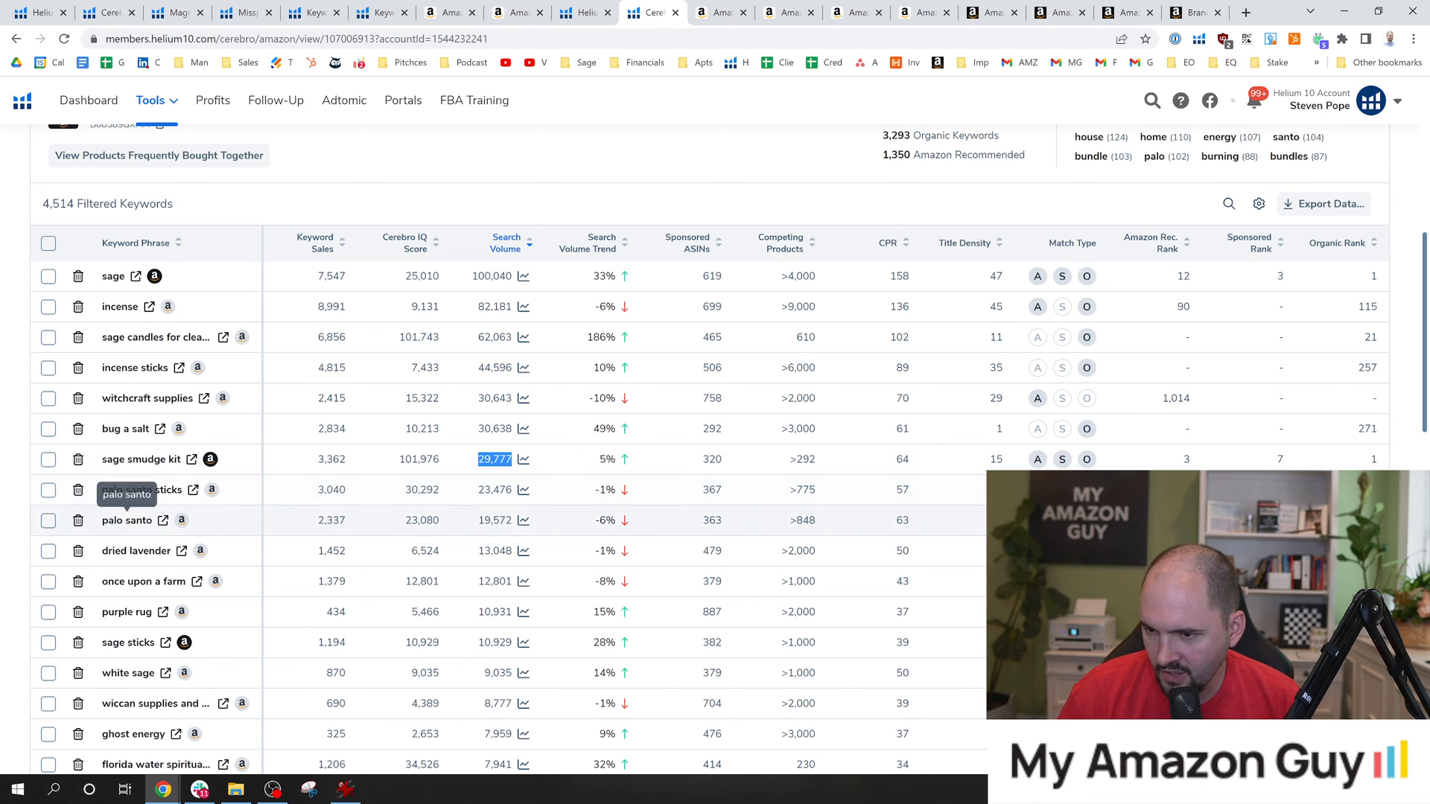
{"action": "scroll", "coordinate": [865, 520], "scroll_direction": "down", "scroll_amount": 1}
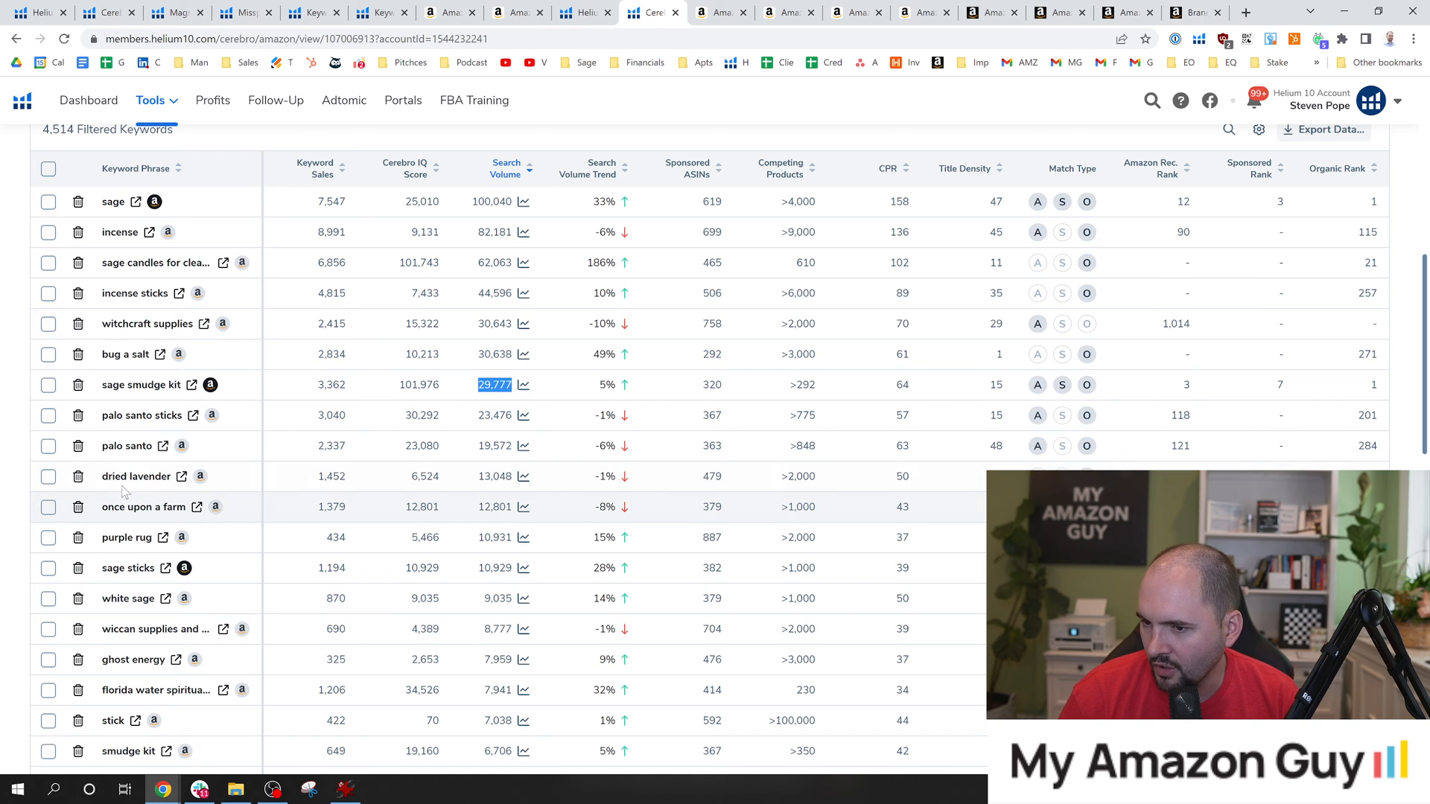
{"action": "left_click_drag", "start_coordinate": [102, 477], "coordinate": [166, 484]}
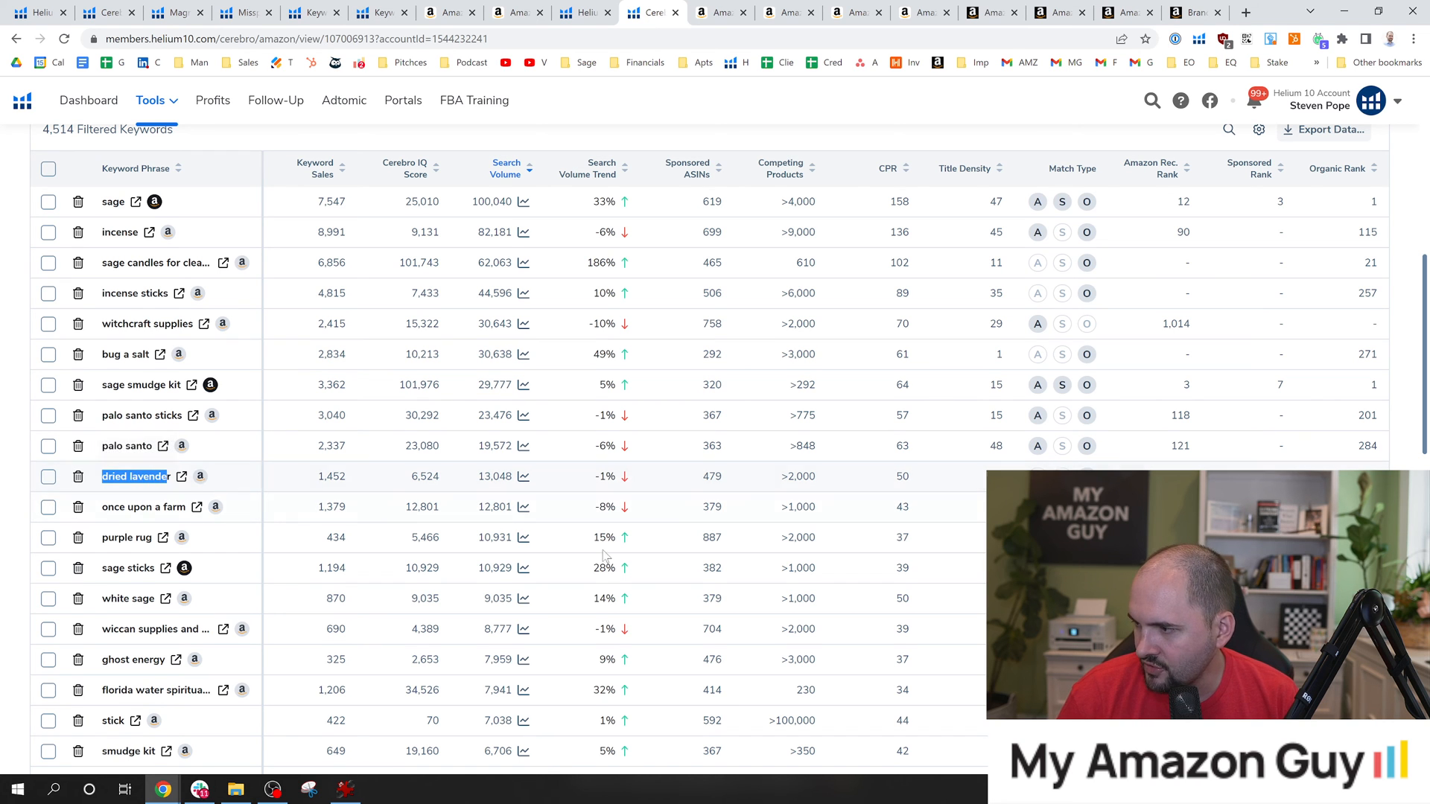
Filter the keywords to an organic rank between 1 and 10.
{"action": "scroll", "coordinate": [574, 500], "scroll_direction": "down", "scroll_amount": 2}
{"action": "scroll", "coordinate": [570, 500], "scroll_direction": "up", "scroll_amount": 8}
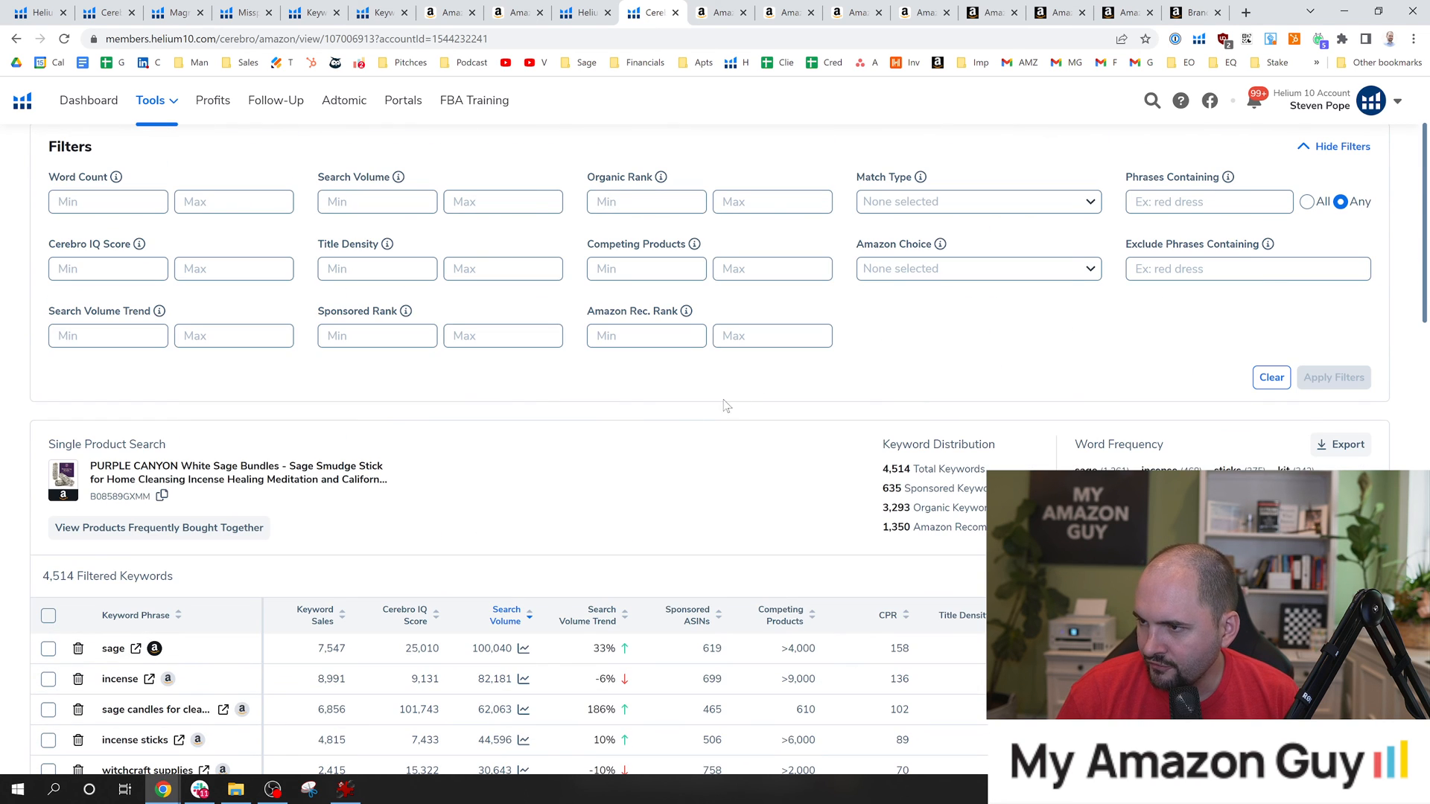
{"action": "scroll", "coordinate": [726, 404], "scroll_direction": "up", "scroll_amount": 1}
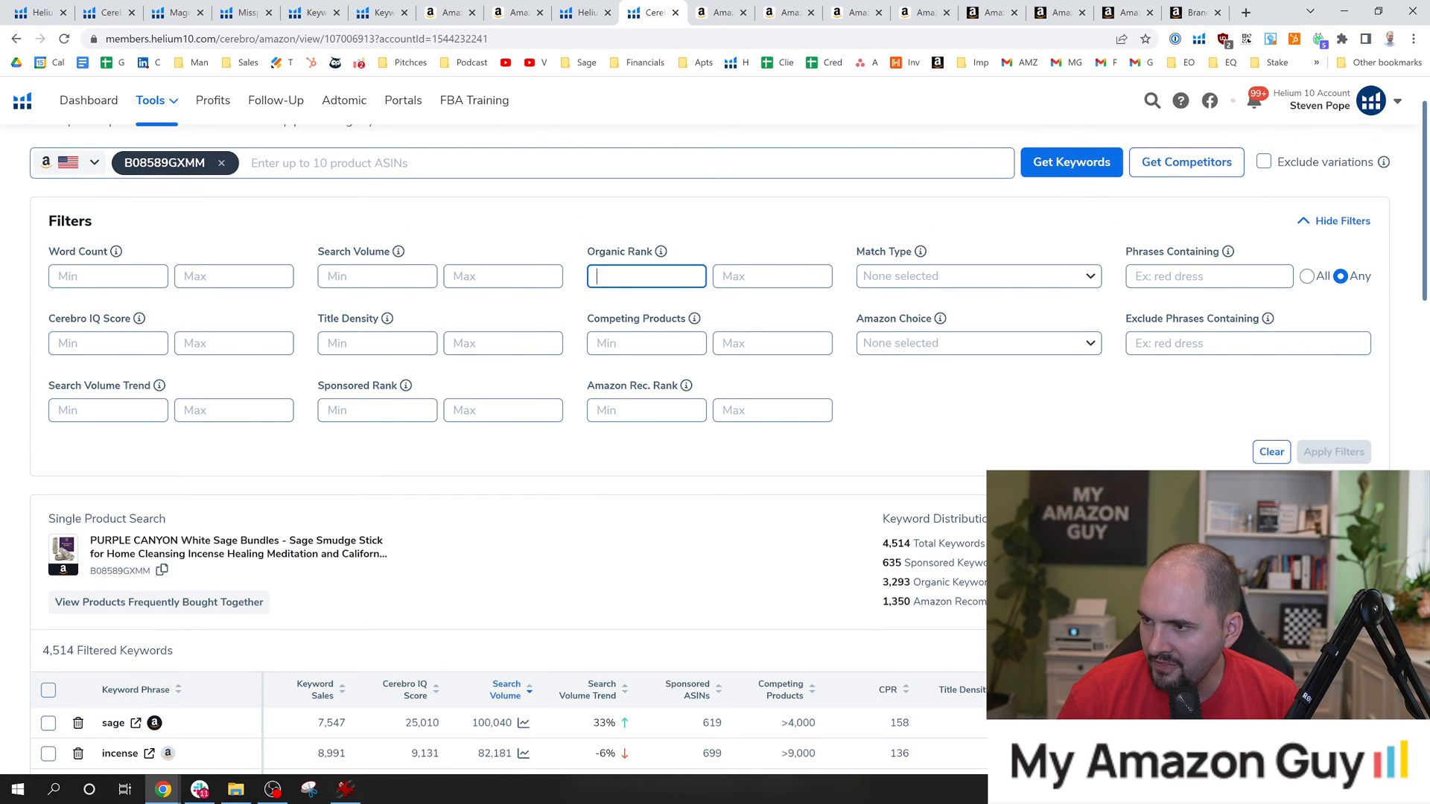
{"action": "key", "text": "Tab"}
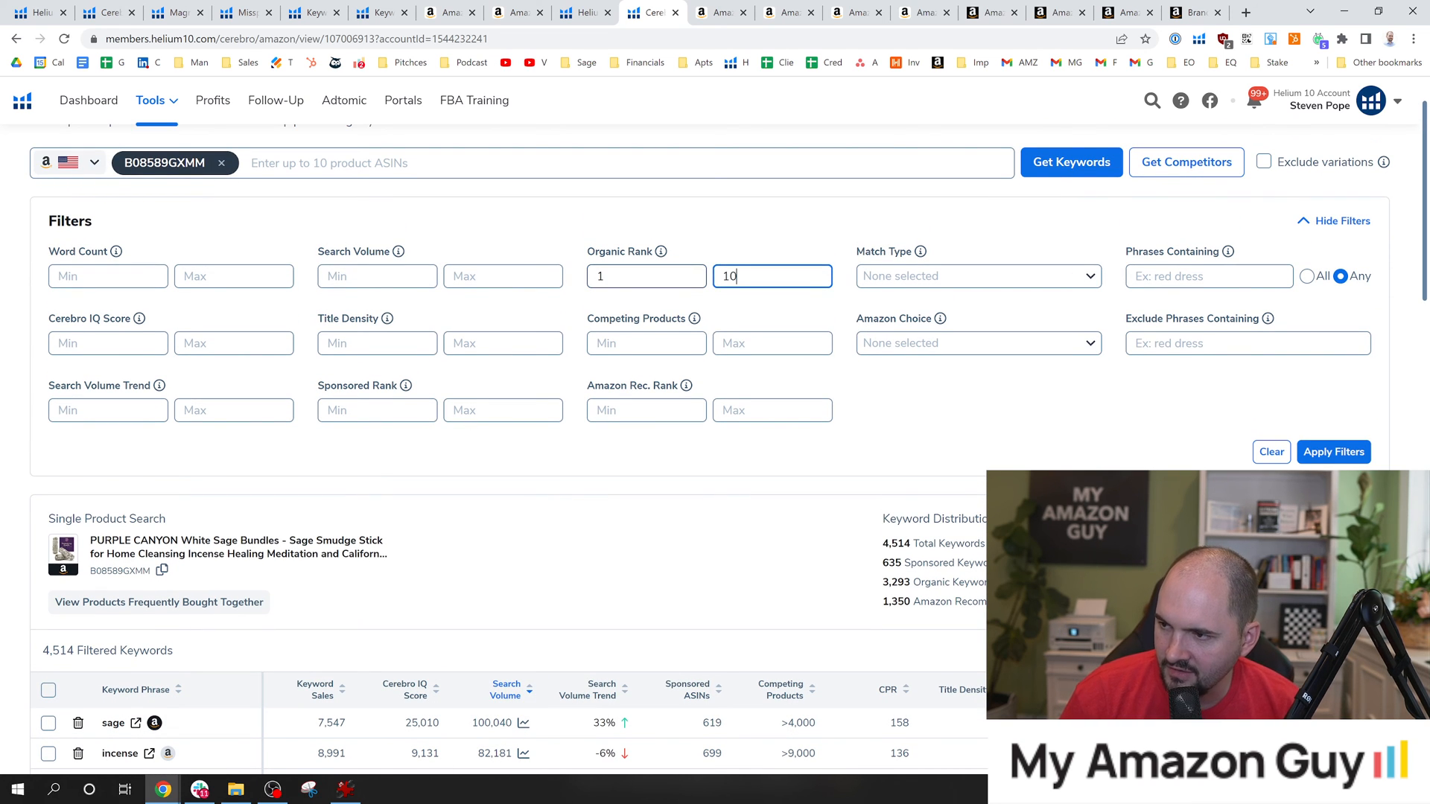
{"action": "left_click", "coordinate": [1326, 446]}
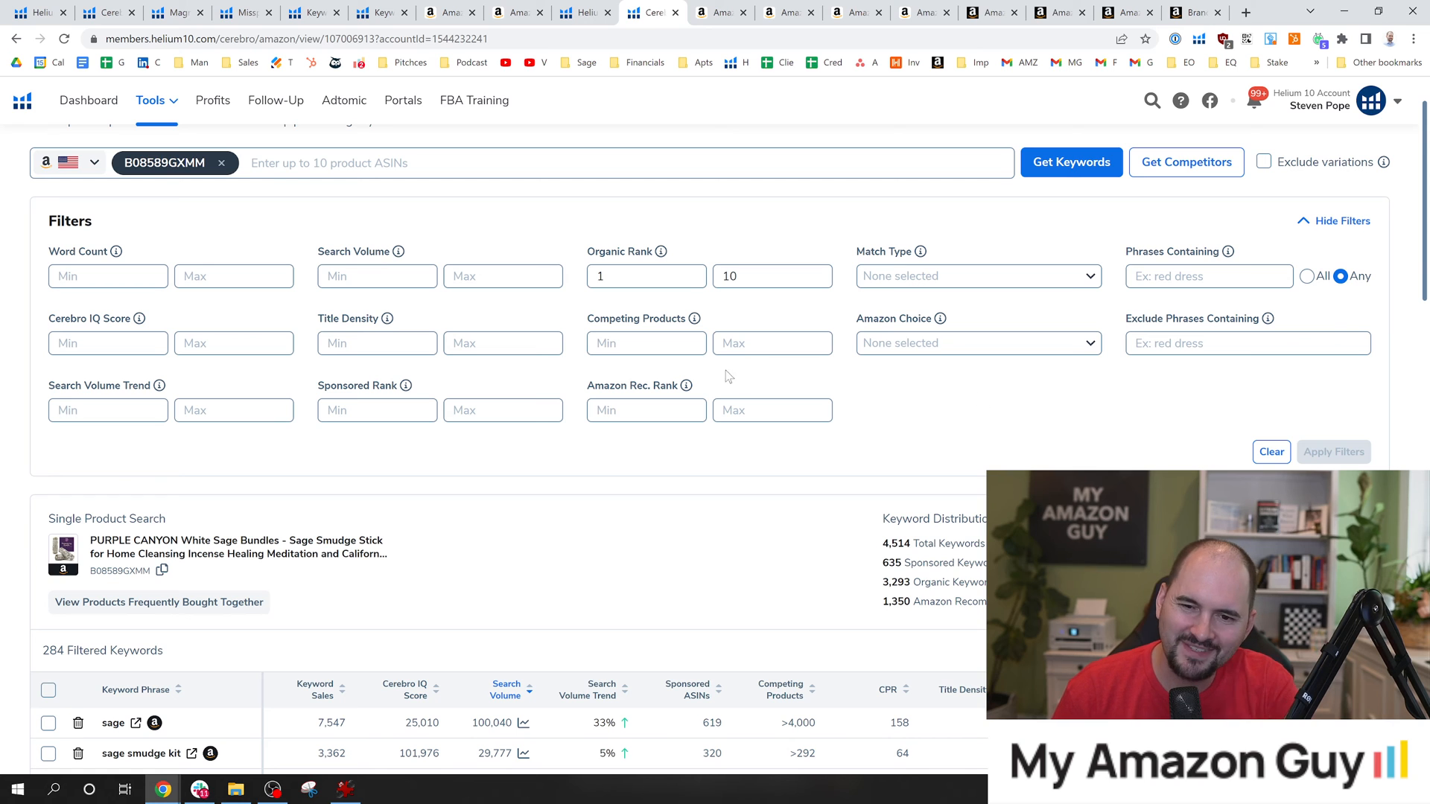
Review the filtered list of top-ranking keywords with their search volumes and ranks.
{"action": "scroll", "coordinate": [607, 447], "scroll_direction": "down", "scroll_amount": 3}
{"action": "scroll", "coordinate": [650, 391], "scroll_direction": "down", "scroll_amount": 2}
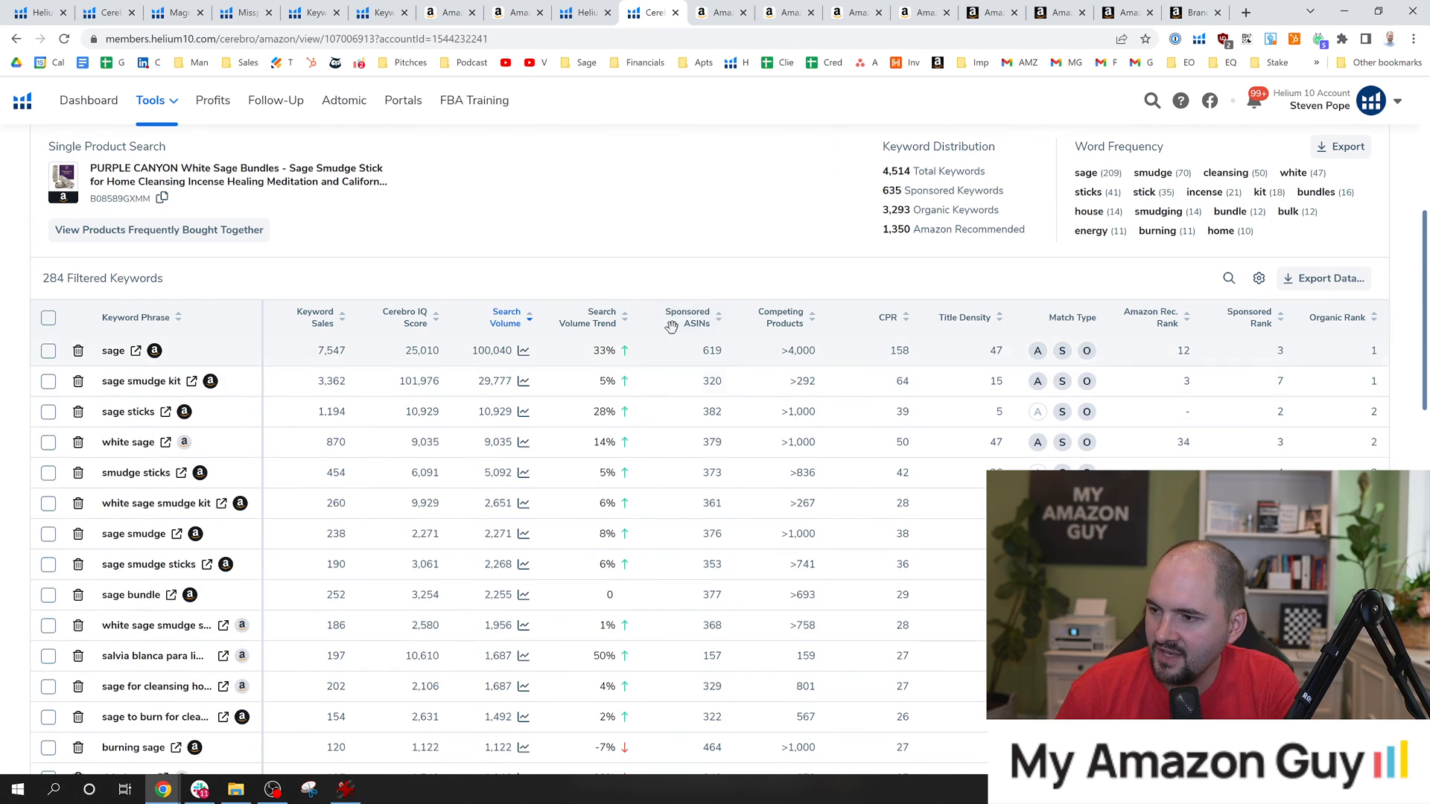
{"action": "scroll", "coordinate": [564, 298], "scroll_direction": "down", "scroll_amount": 1}
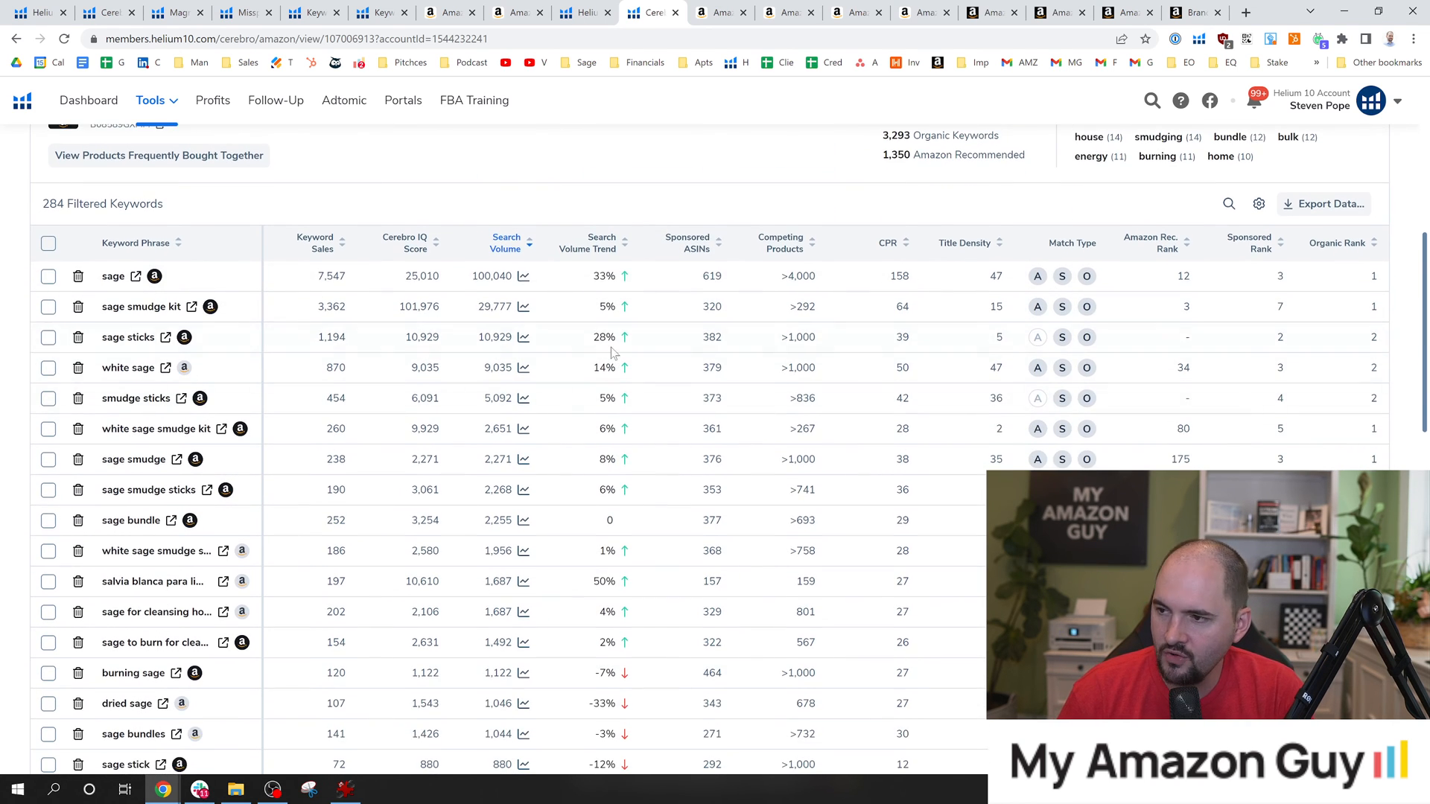
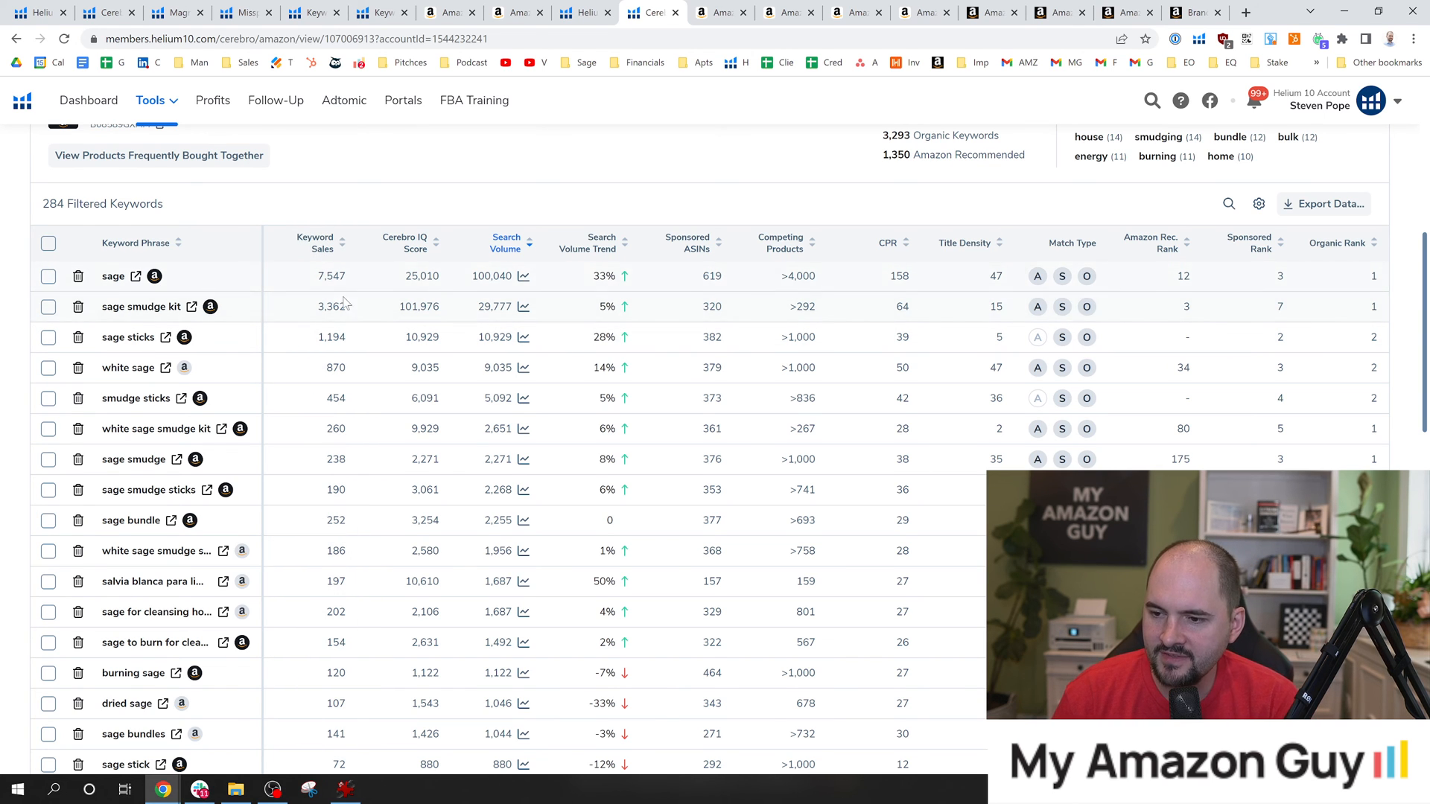
Open the Amazon results for the keyword "sage to burn for cleansing" and look for the Age of Sage product among them.
{"action": "scroll", "coordinate": [386, 469], "scroll_direction": "down", "scroll_amount": 1}
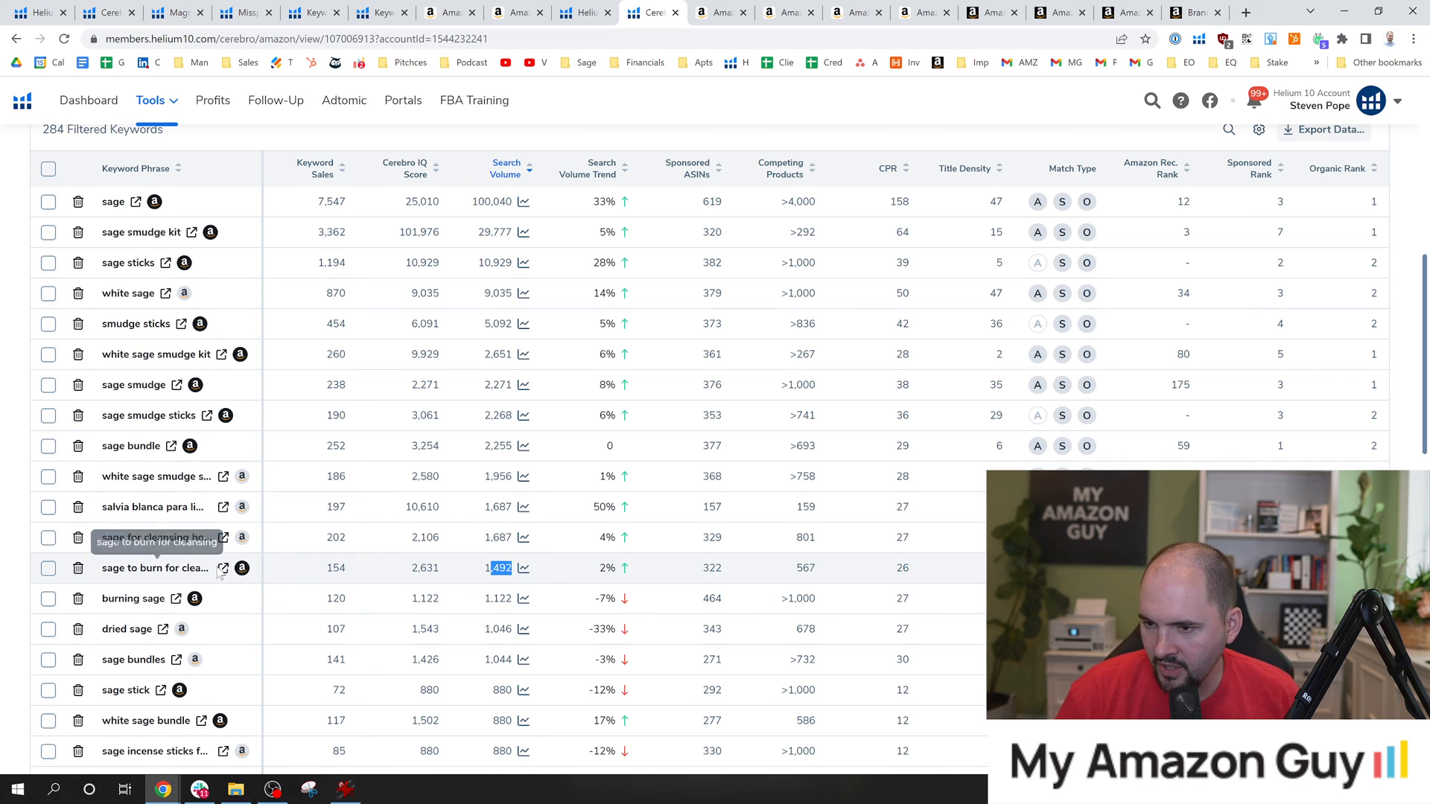
{"action": "left_click", "coordinate": [242, 562]}
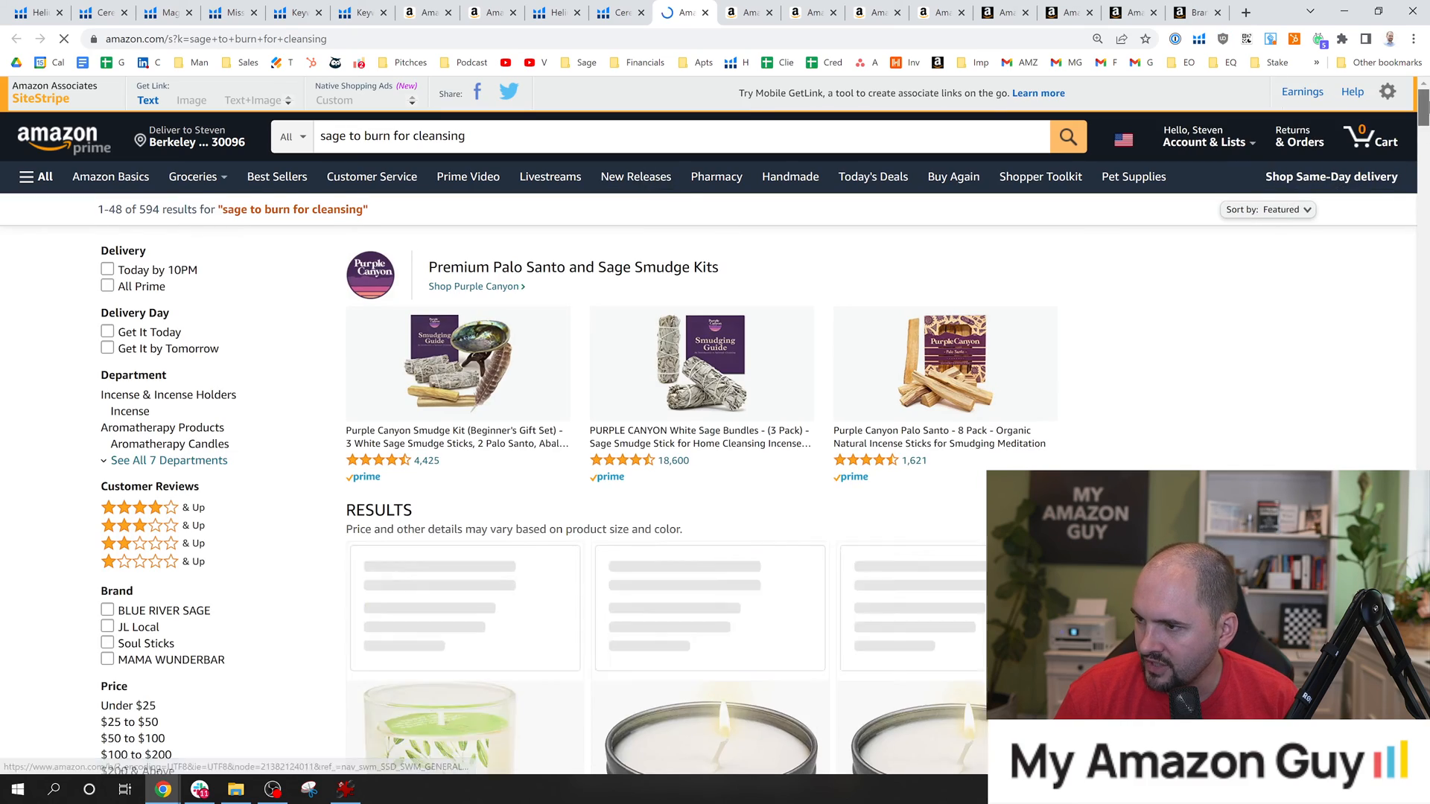
{"action": "scroll", "coordinate": [846, 270], "scroll_direction": "down", "scroll_amount": 10}
{"action": "scroll", "coordinate": [991, 429], "scroll_direction": "down", "scroll_amount": 12}
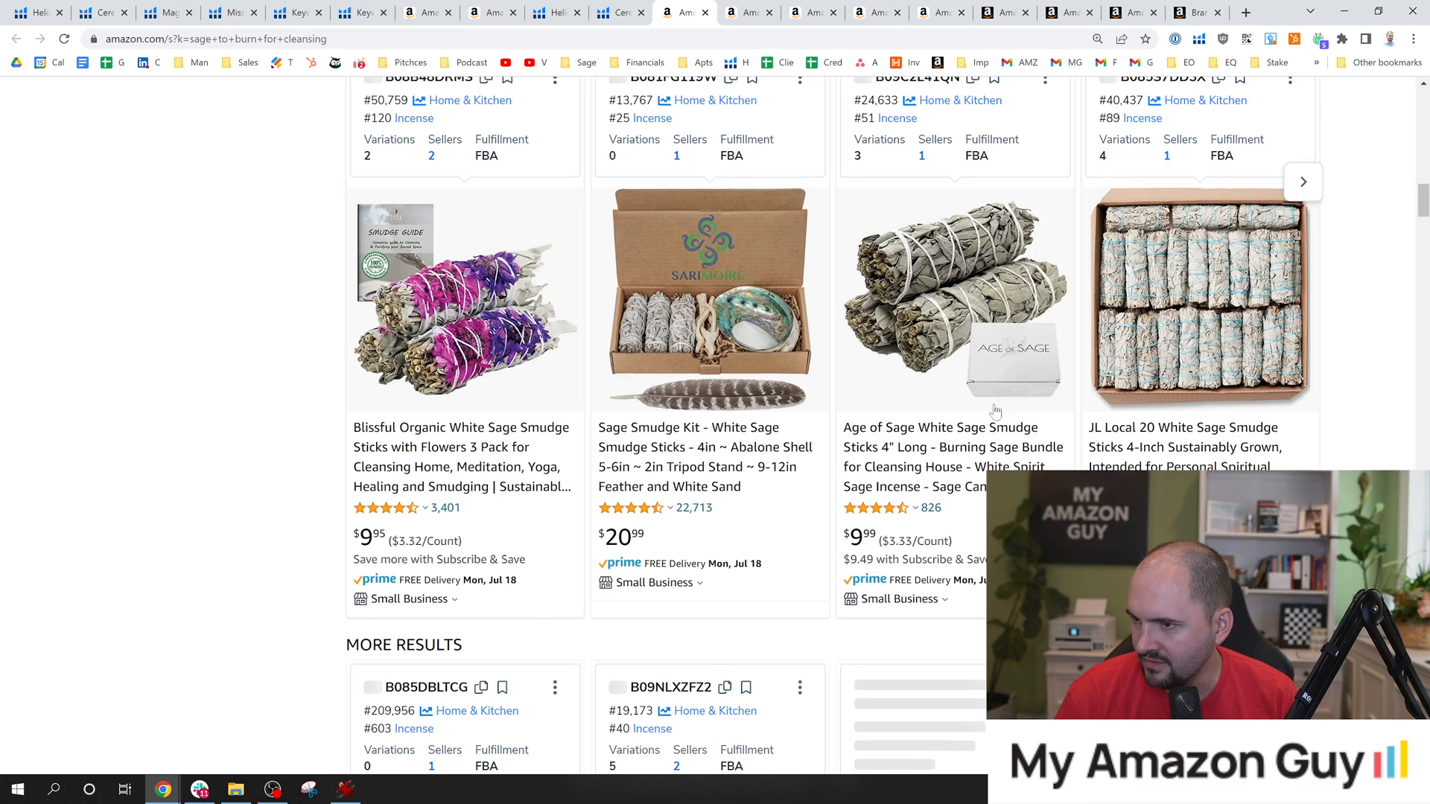
{"action": "scroll", "coordinate": [957, 420], "scroll_direction": "up", "scroll_amount": 10}
{"action": "scroll", "coordinate": [921, 494], "scroll_direction": "up", "scroll_amount": 2}
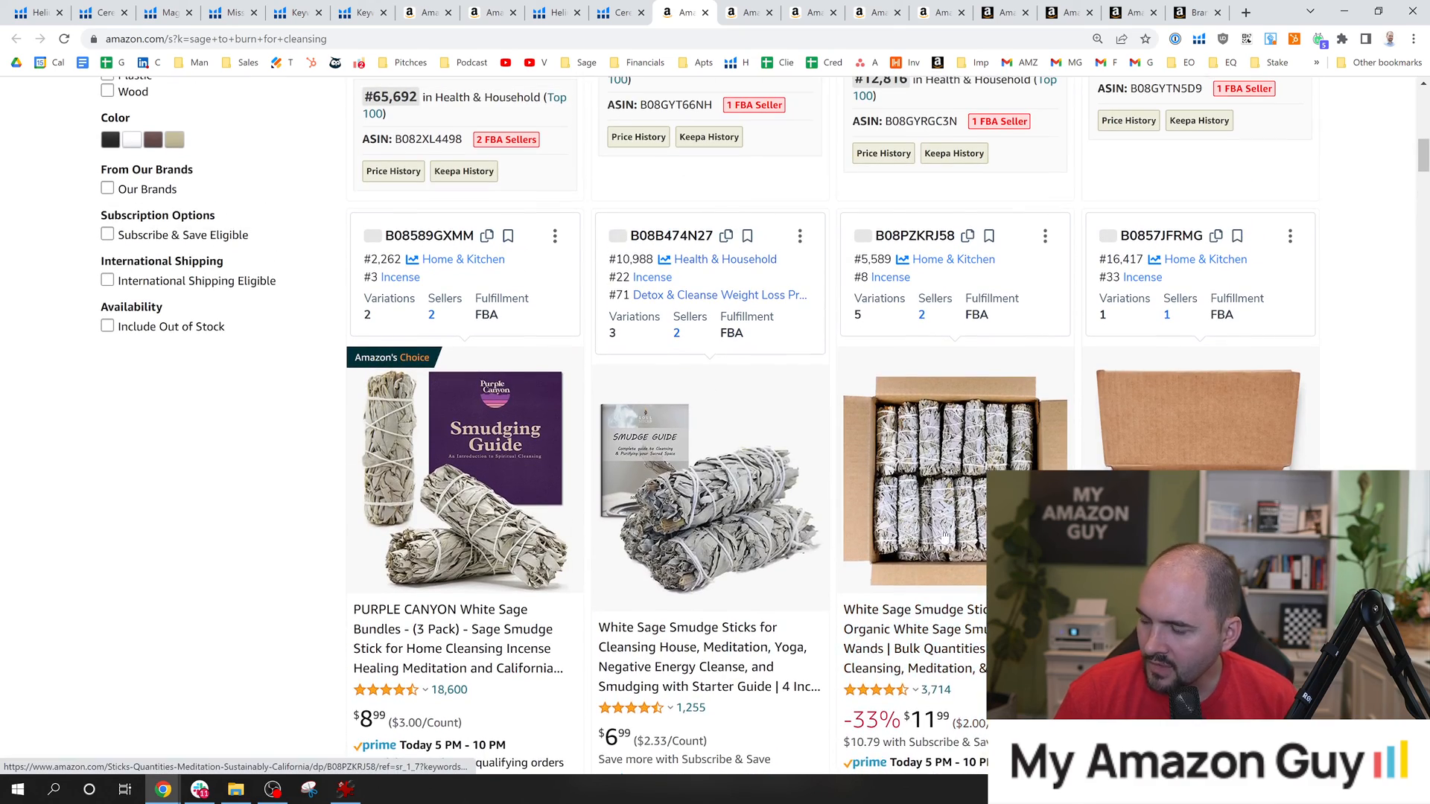
{"action": "scroll", "coordinate": [833, 512], "scroll_direction": "down", "scroll_amount": 2}
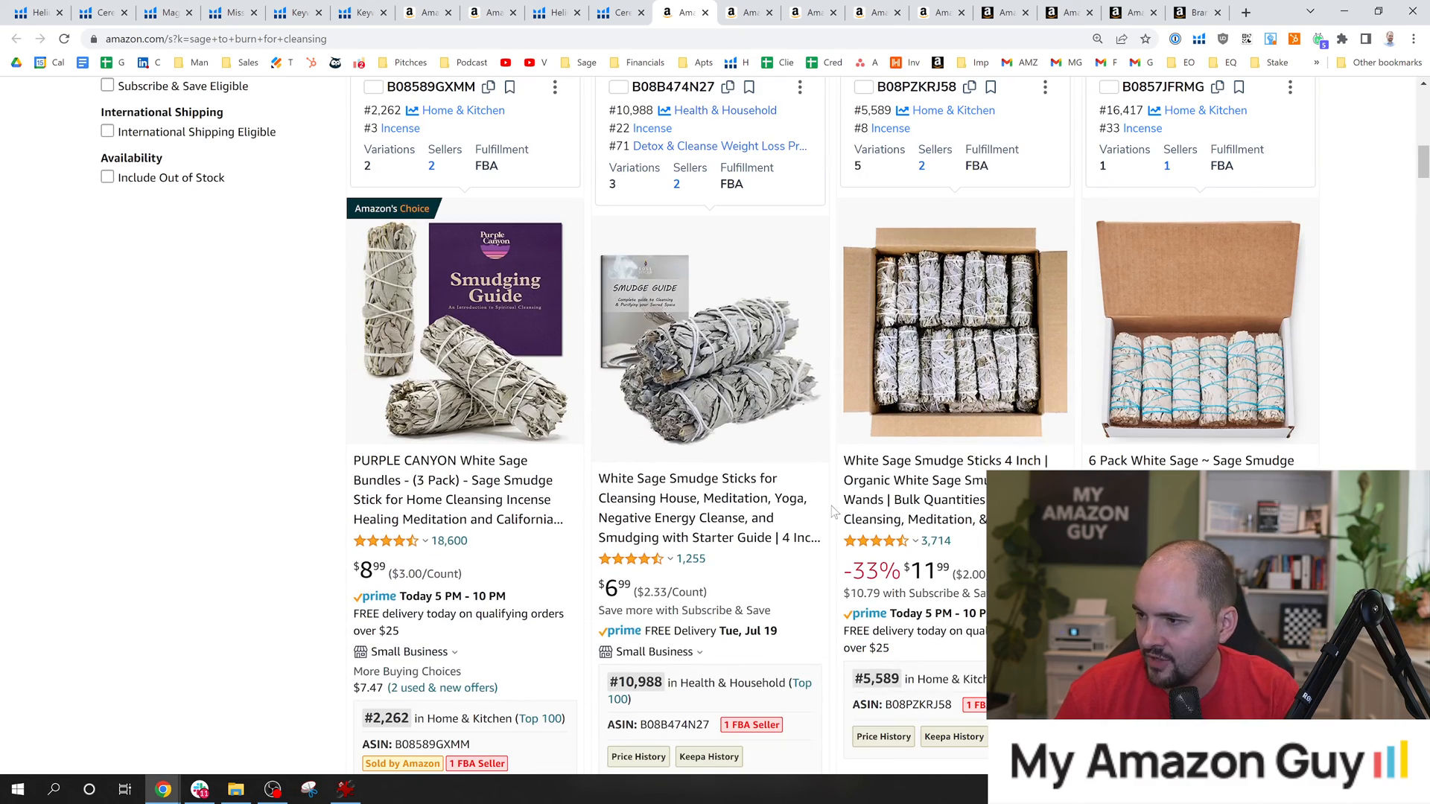
{"action": "scroll", "coordinate": [879, 536], "scroll_direction": "down", "scroll_amount": 6}
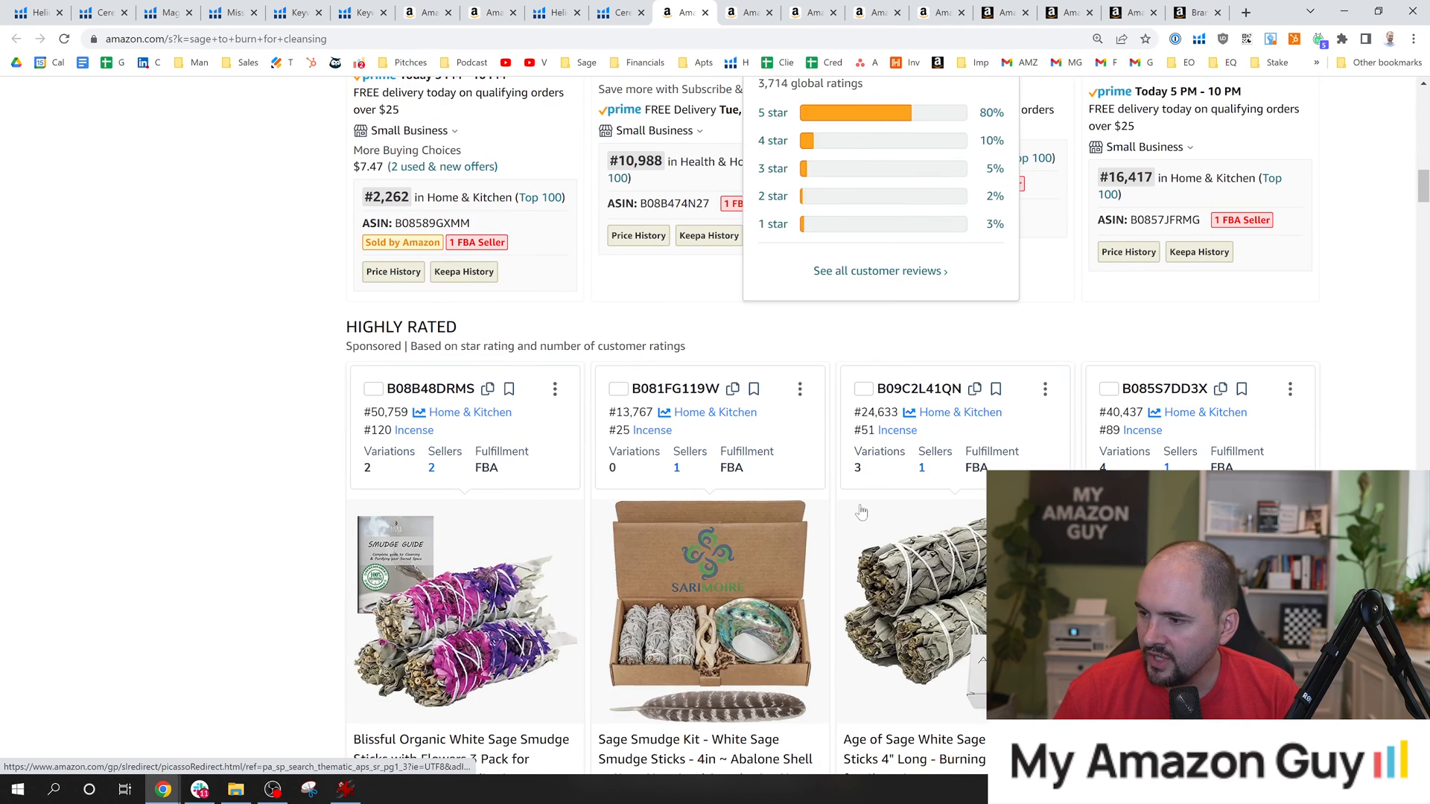
Copy the phrase "sage to burn for cleansing" from the Amazon search and open the Age of Sage White Sage Smudge Sticks listing separately.
{"action": "left_click", "coordinate": [624, 11]}
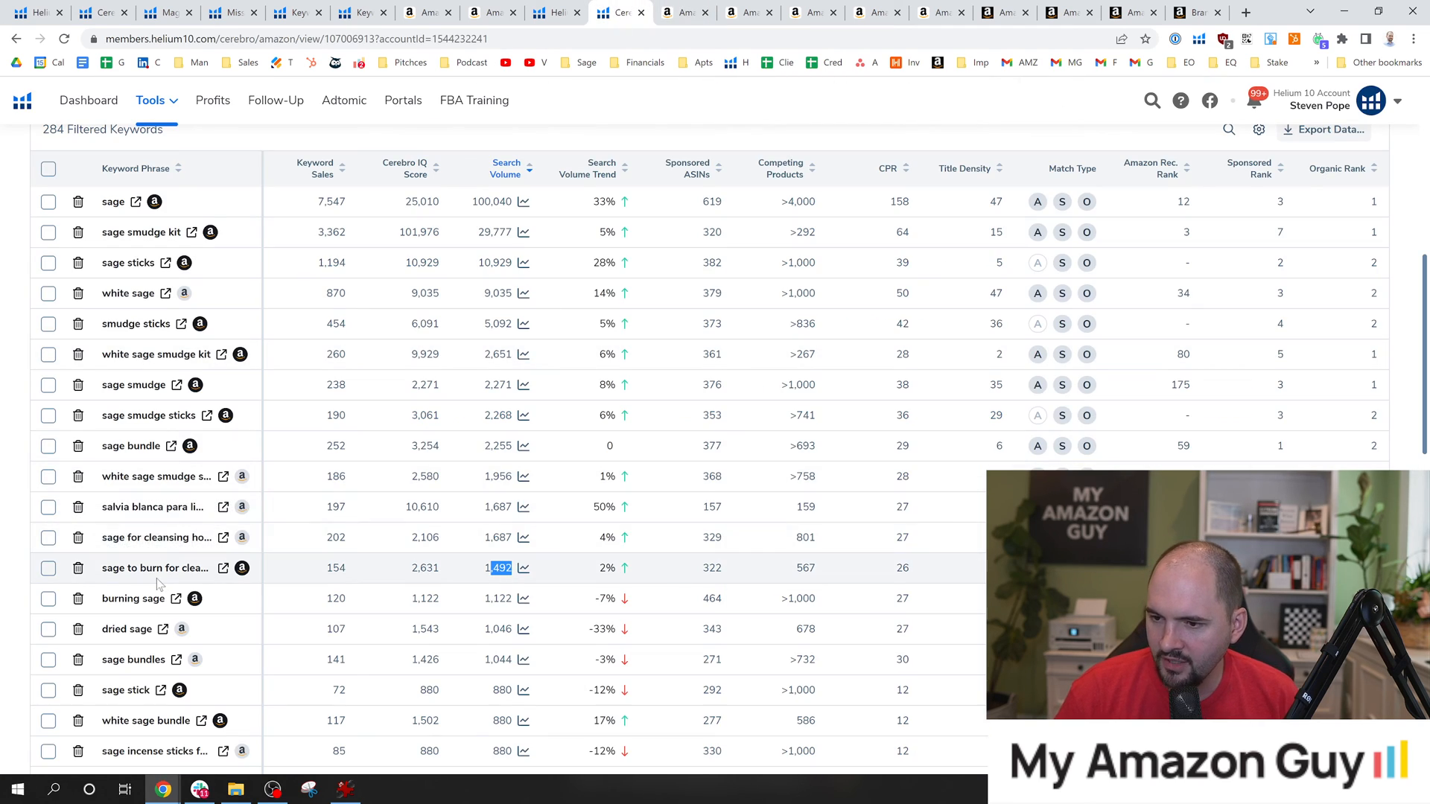
{"action": "left_click", "coordinate": [682, 12]}
{"action": "scroll", "coordinate": [457, 458], "scroll_direction": "up", "scroll_amount": 8}
{"action": "scroll", "coordinate": [456, 457], "scroll_direction": "up", "scroll_amount": 13}
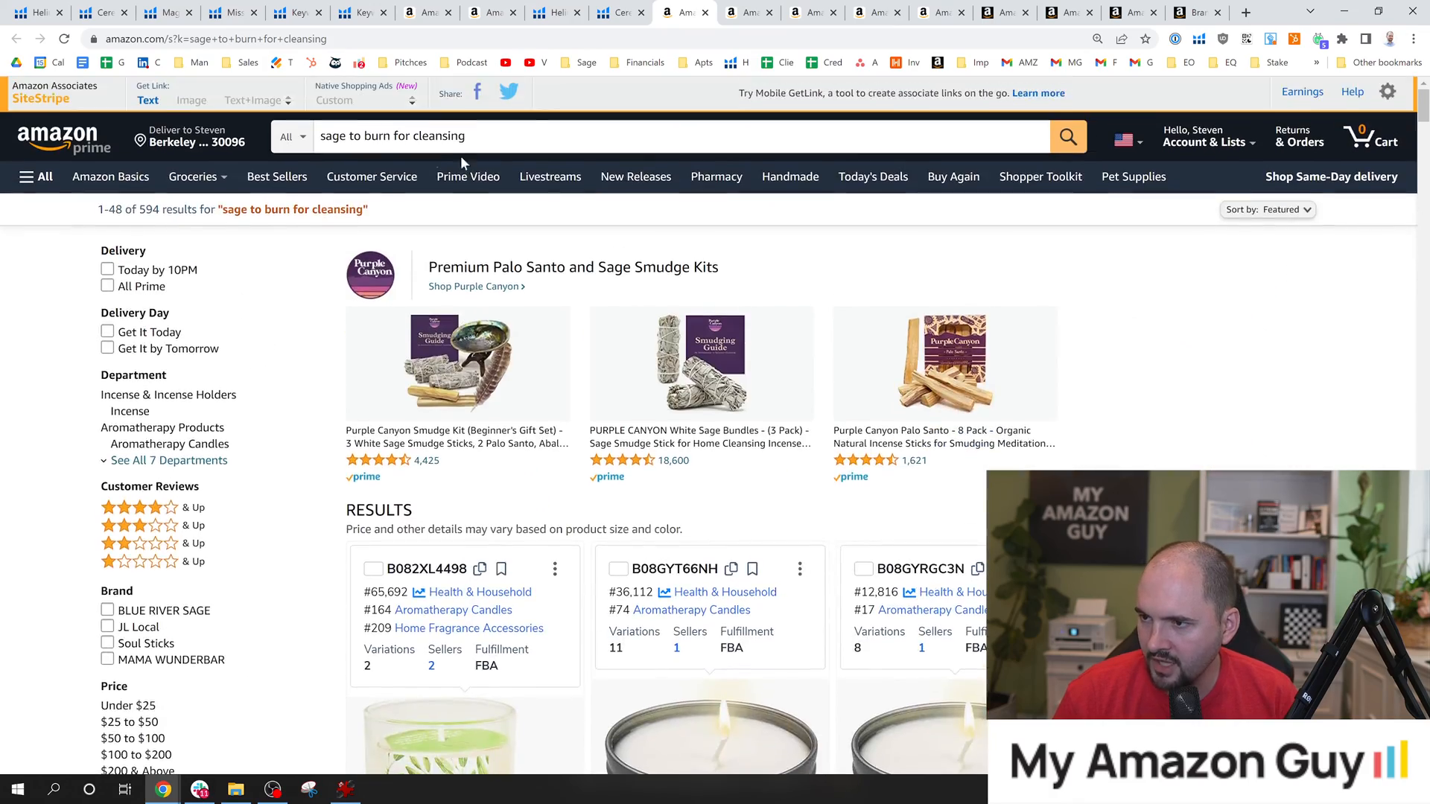
{"action": "triple_click", "coordinate": [434, 137]}
{"action": "key", "text": "ctrl+c"}
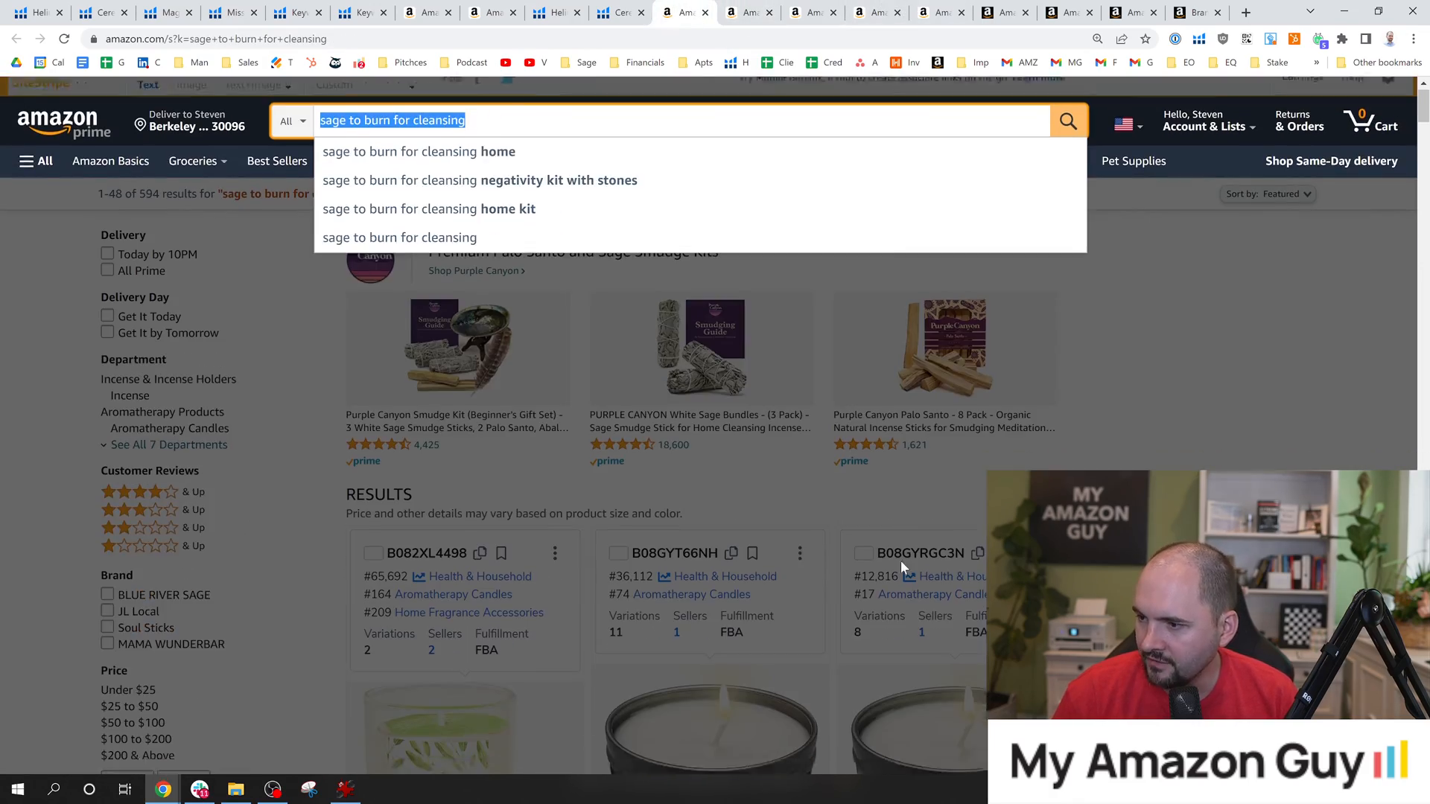
{"action": "scroll", "coordinate": [900, 560], "scroll_direction": "down", "scroll_amount": 20}
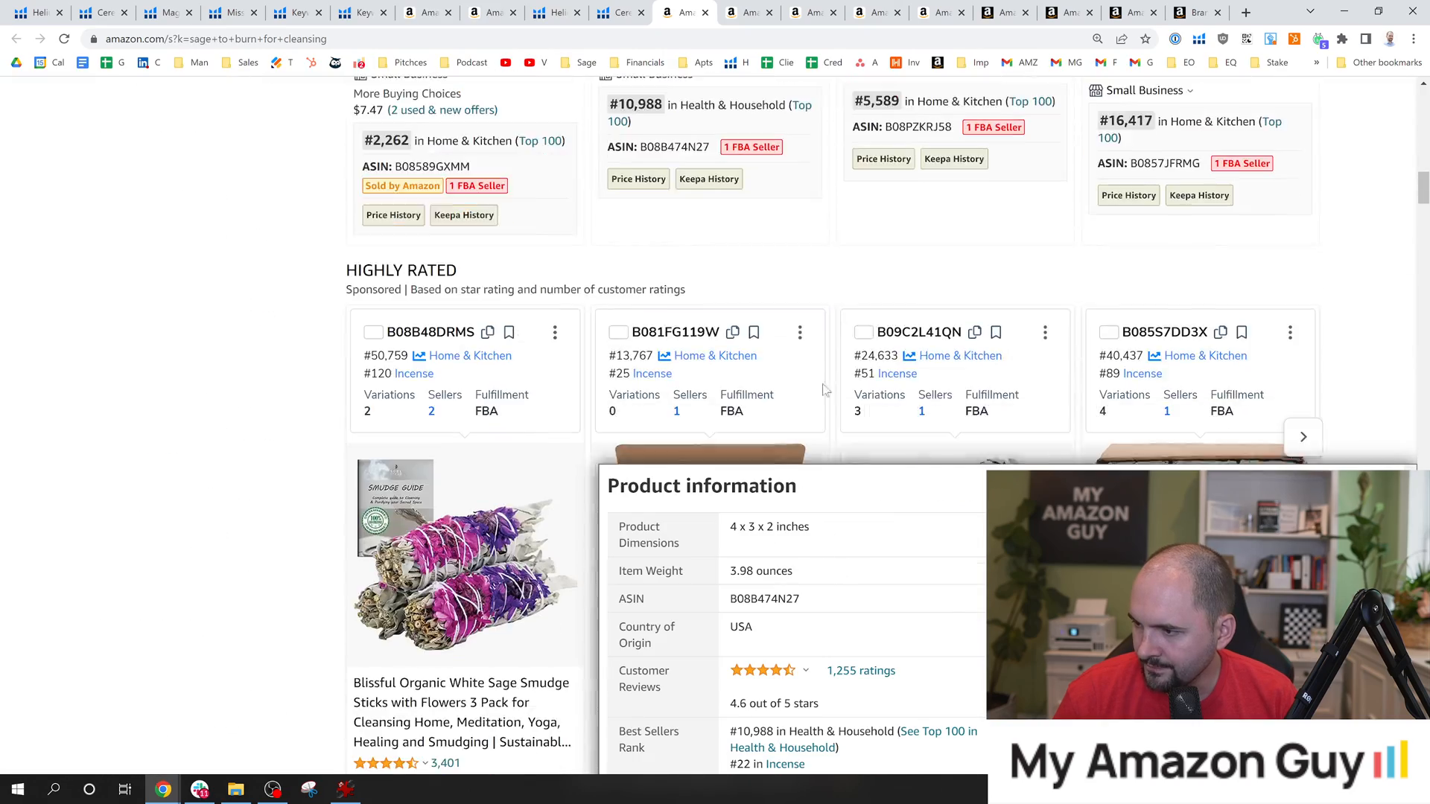
{"action": "scroll", "coordinate": [824, 390], "scroll_direction": "down", "scroll_amount": 2}
{"action": "middle_click", "coordinate": [927, 364]}
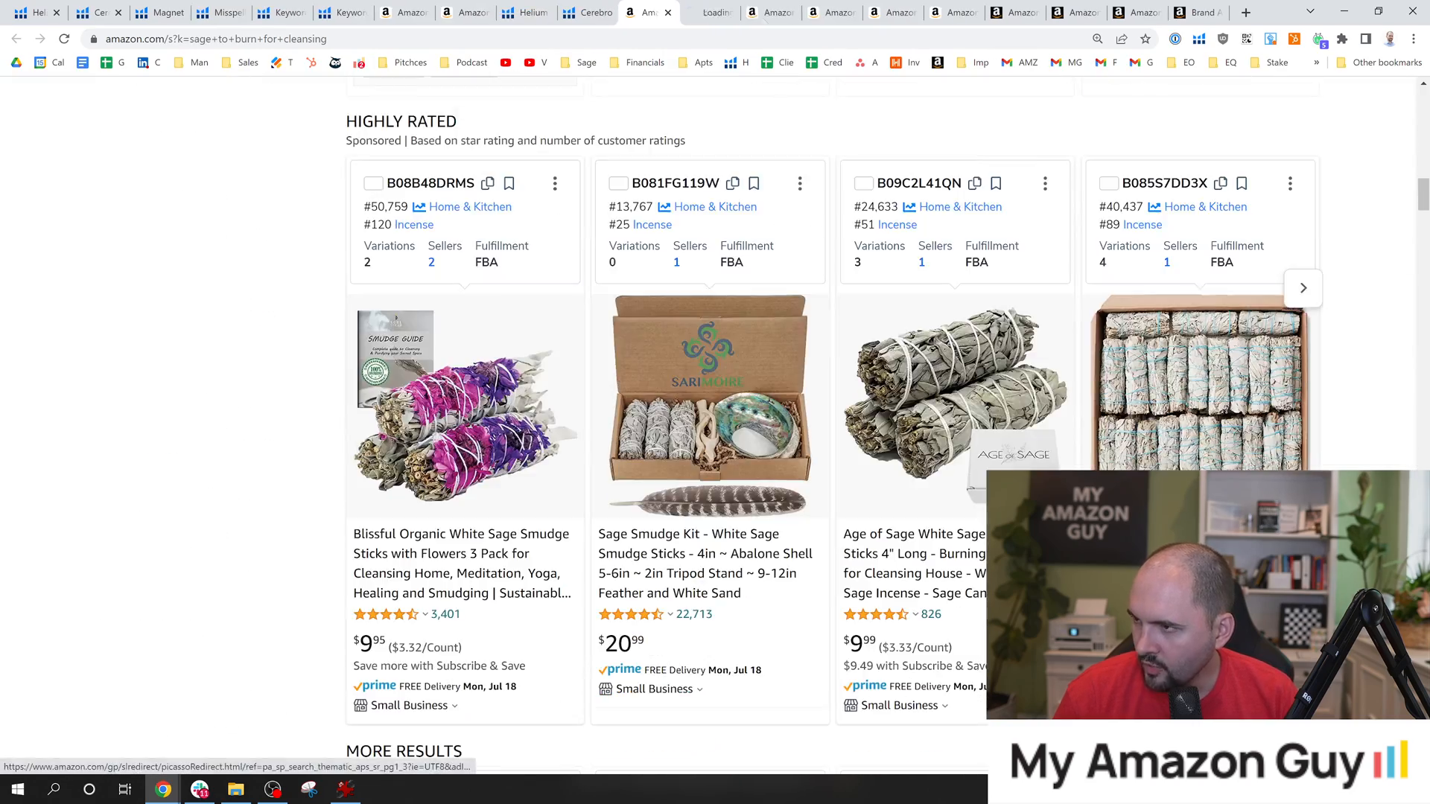
Search the Age of Sage listing page for the exact phrase "sage to burn for cleansing".
{"action": "left_click", "coordinate": [709, 12]}
{"action": "key", "text": "ctrl+f"}
{"action": "key", "text": "ctrl+v"}
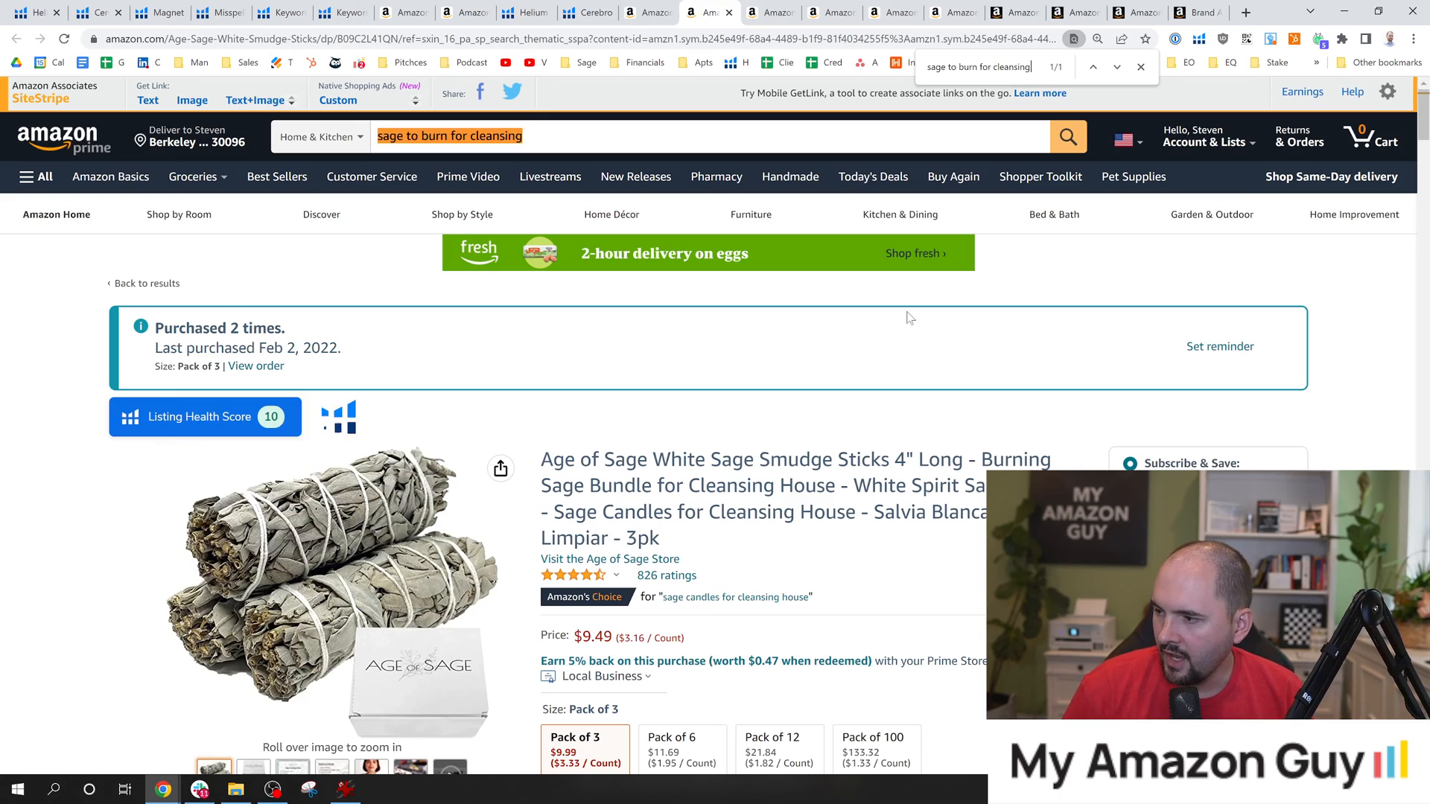
{"action": "scroll", "coordinate": [916, 409], "scroll_direction": "down", "scroll_amount": 5}
{"action": "left_click_drag", "start_coordinate": [1424, 153], "coordinate": [1424, 404]}
{"action": "key", "text": "ctrl+f"}
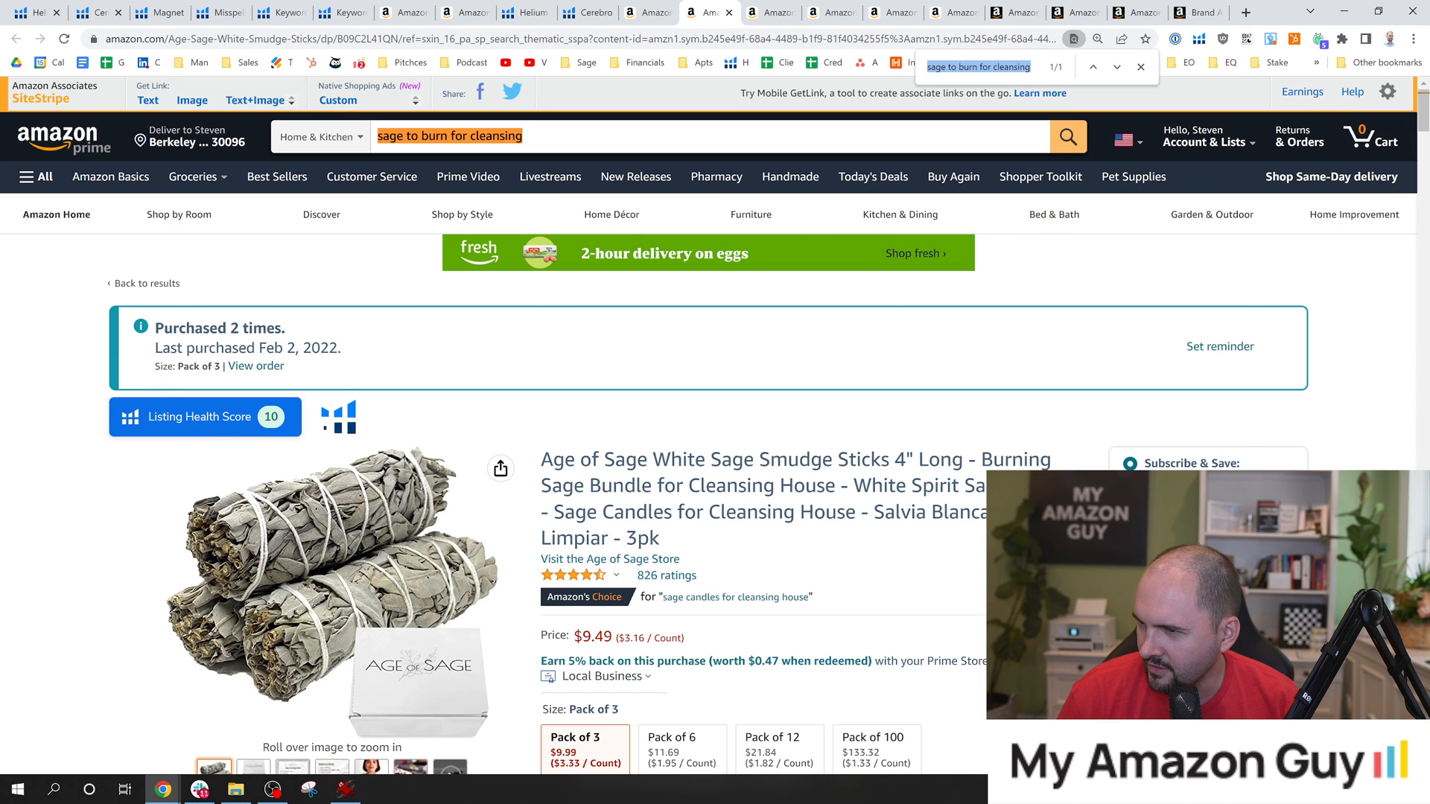
{"action": "left_click_drag", "start_coordinate": [565, 137], "coordinate": [328, 138]}
{"action": "left_click", "coordinate": [640, 137]}
{"action": "left_click", "coordinate": [959, 384]}
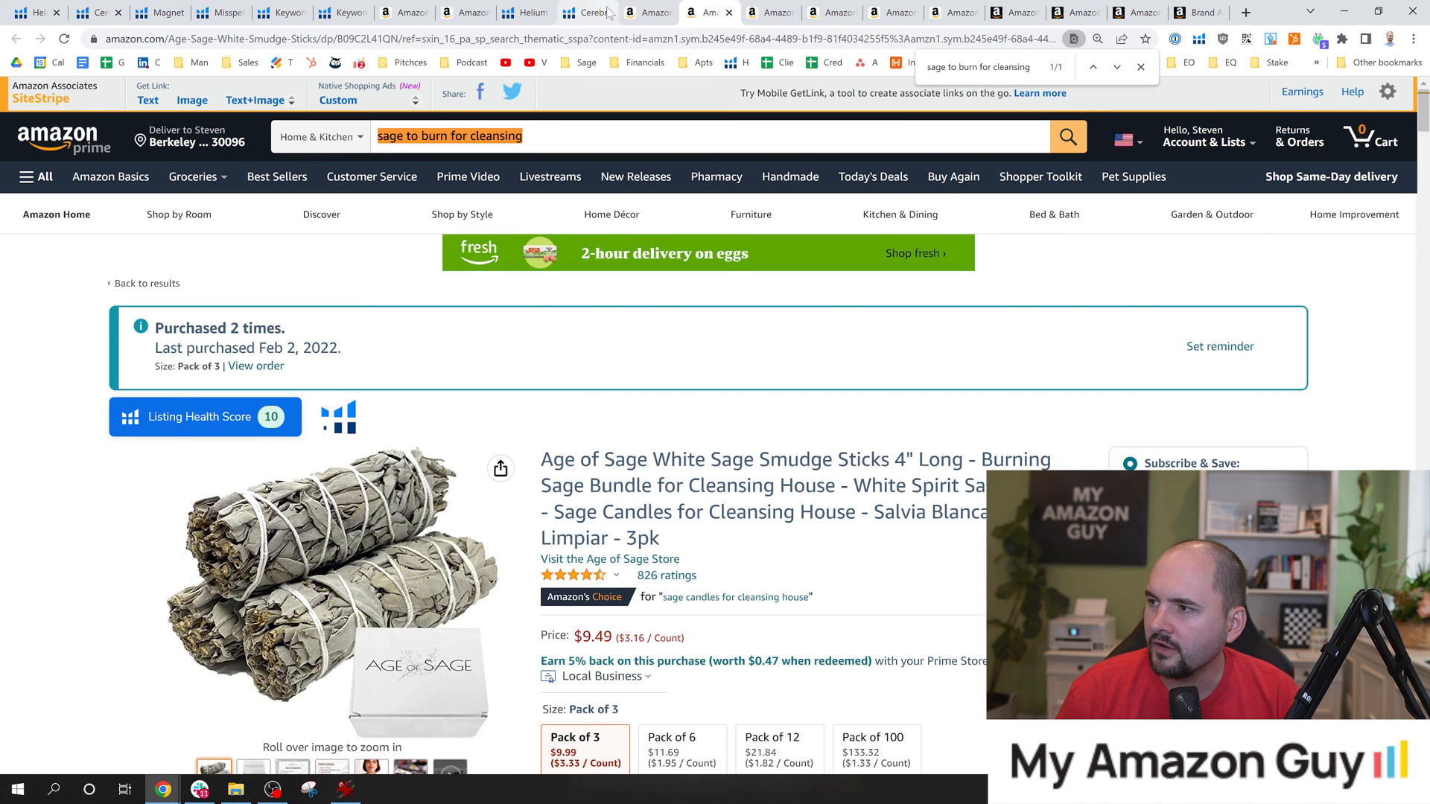
Switch to the product's edit form in Seller Central and review its bullet points for a place to add the phrase.
{"action": "left_click", "coordinate": [1014, 12]}
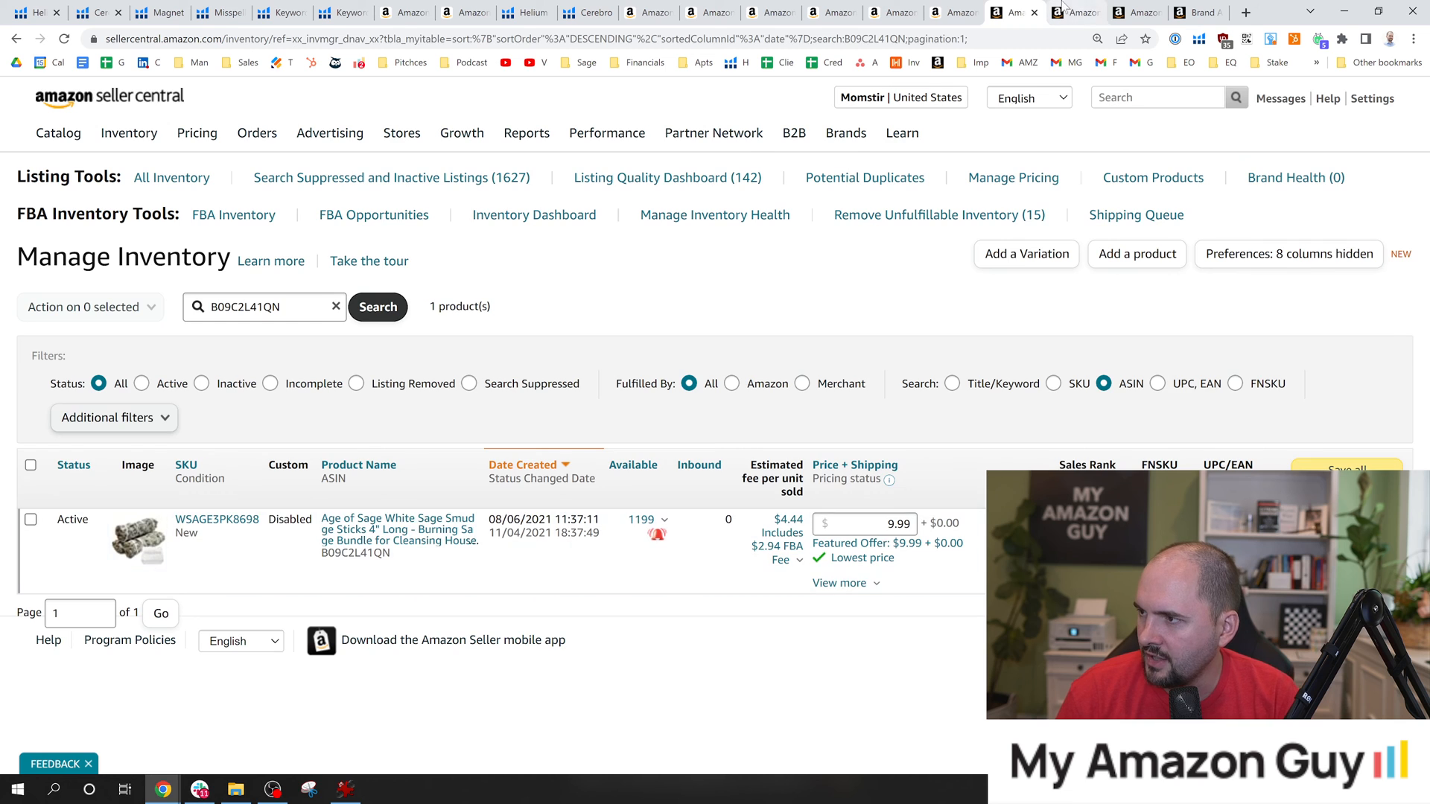
{"action": "left_click", "coordinate": [1080, 10]}
{"action": "scroll", "coordinate": [1190, 398], "scroll_direction": "up", "scroll_amount": 3}
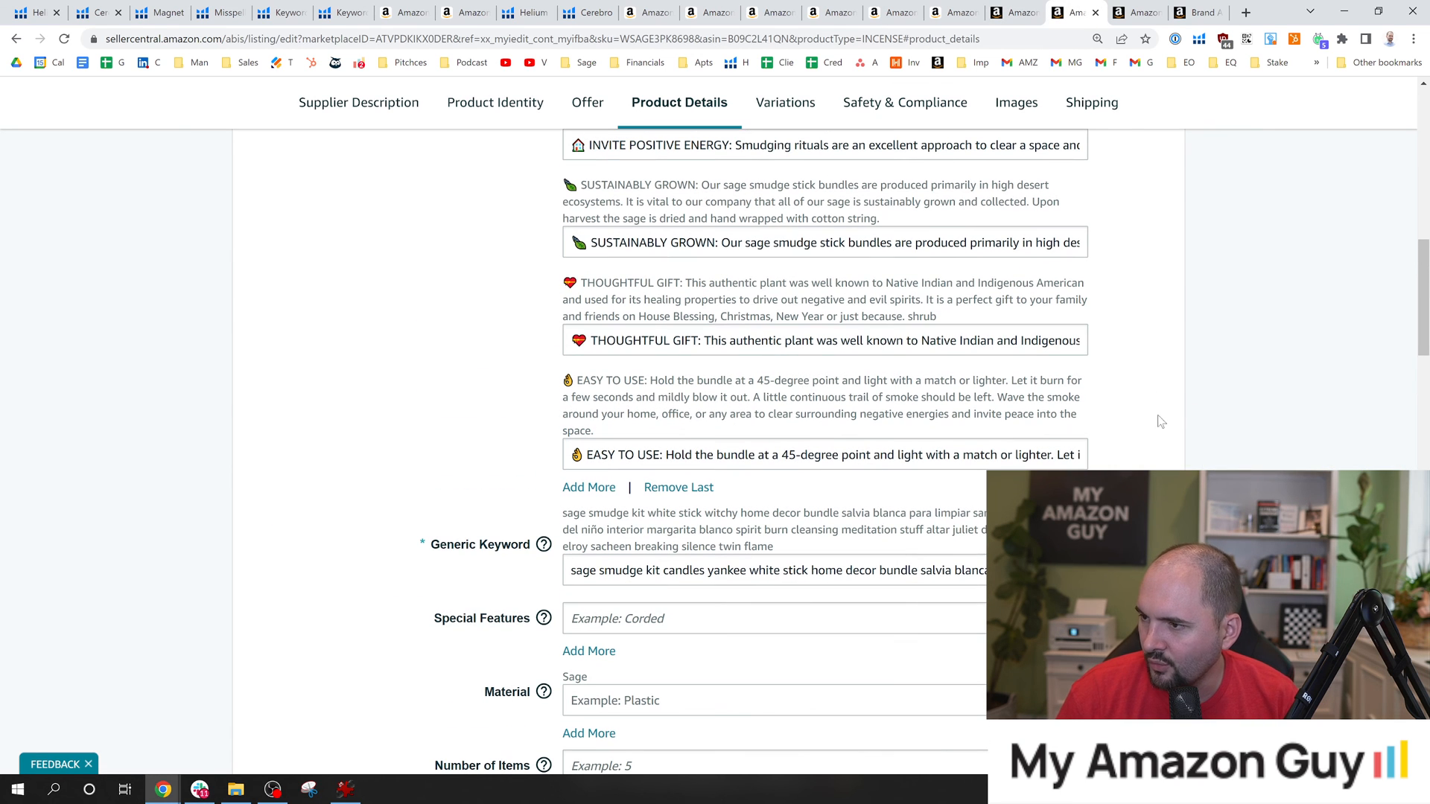
{"action": "scroll", "coordinate": [1329, 285], "scroll_direction": "up", "scroll_amount": 3}
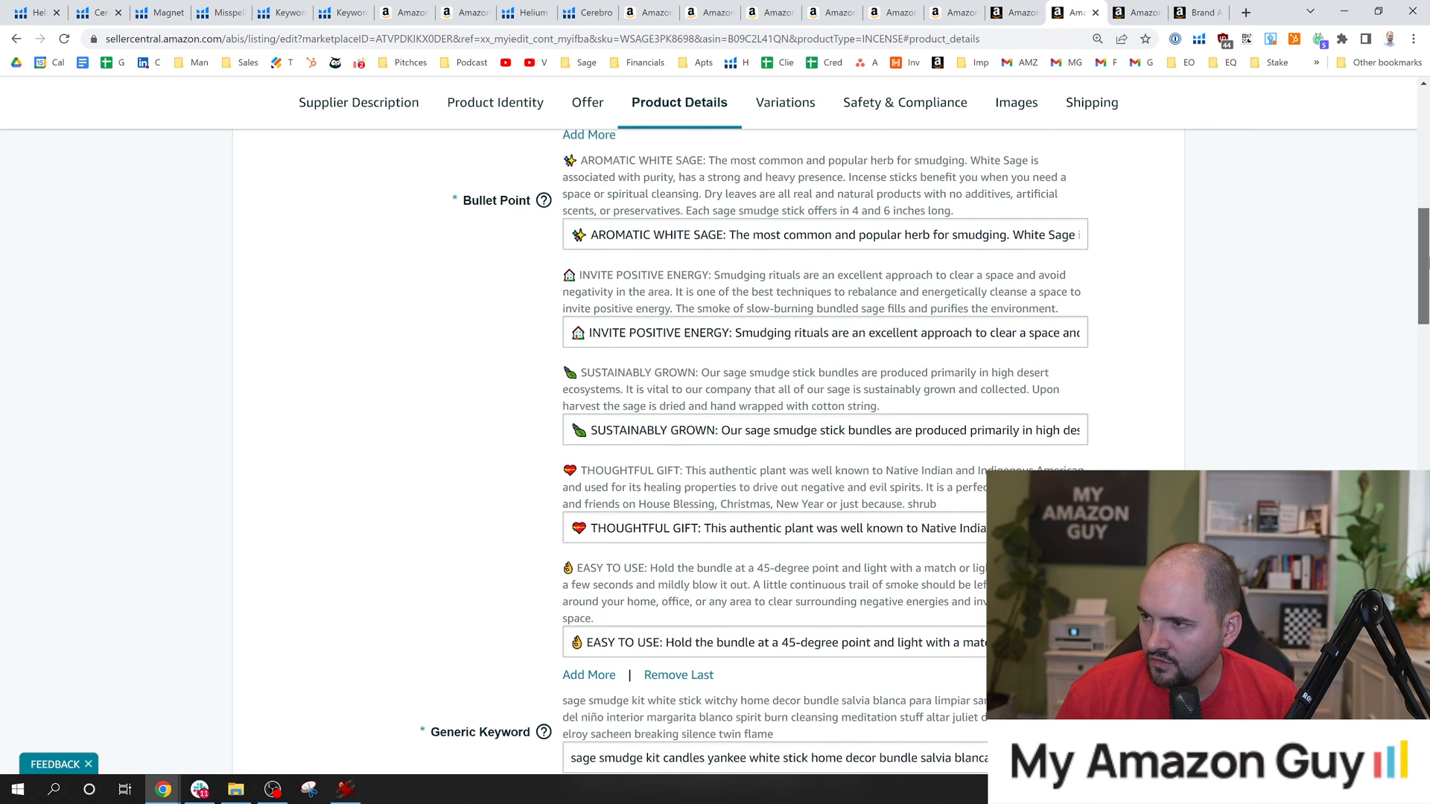
{"action": "scroll", "coordinate": [930, 452], "scroll_direction": "down", "scroll_amount": 1}
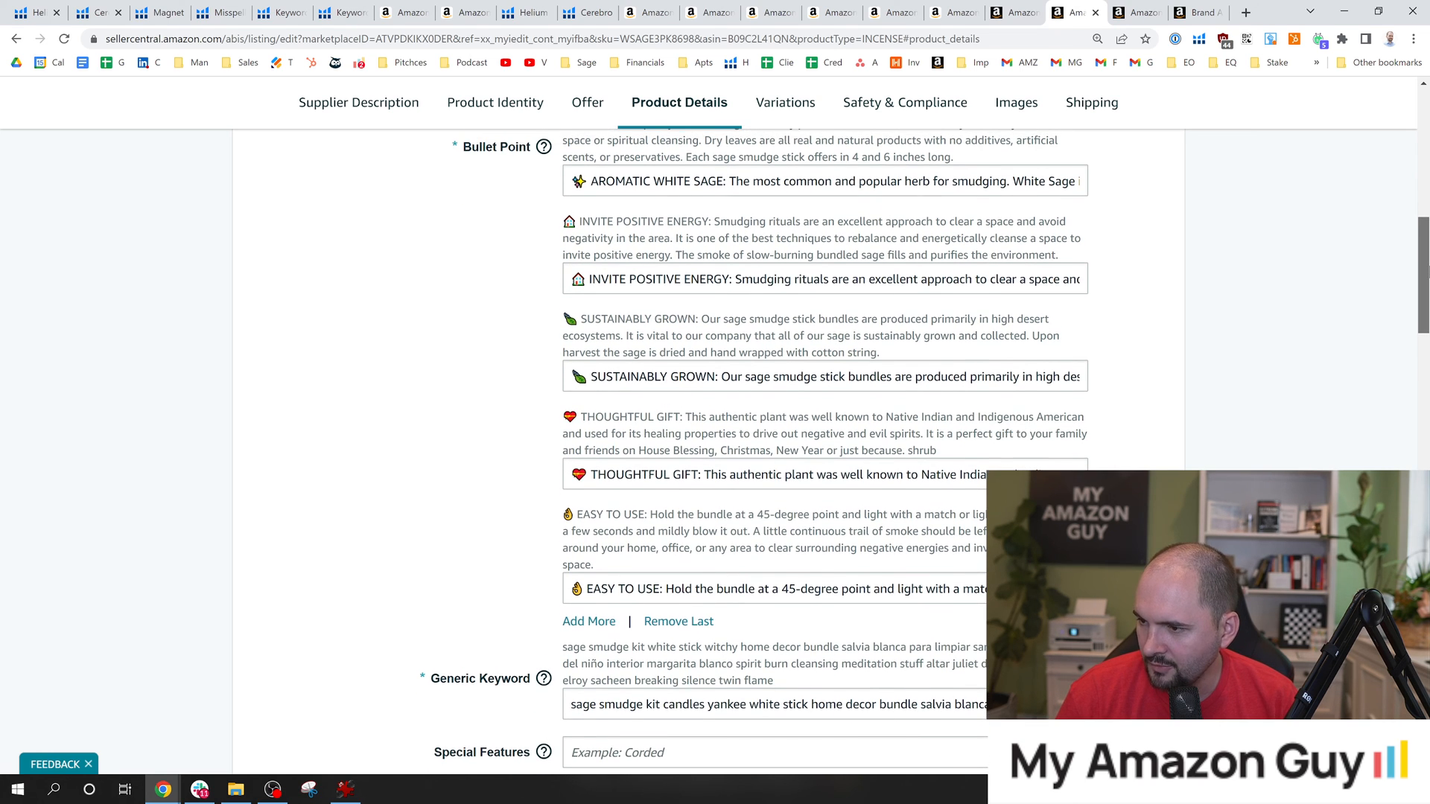
{"action": "scroll", "coordinate": [827, 447], "scroll_direction": "up", "scroll_amount": 2}
{"action": "left_click_drag", "start_coordinate": [1428, 257], "coordinate": [1427, 258]}
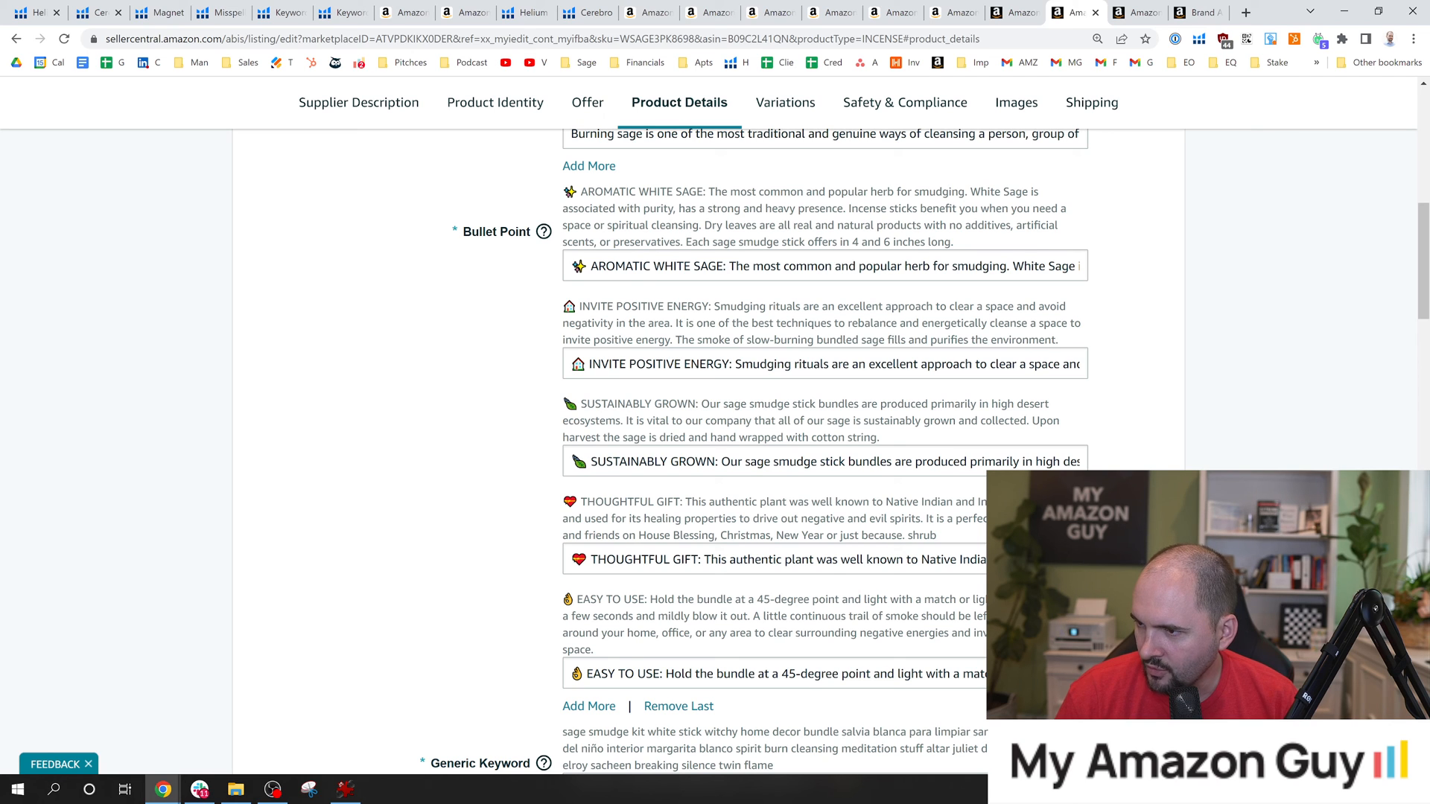
{"action": "left_click_drag", "start_coordinate": [564, 200], "coordinate": [957, 243]}
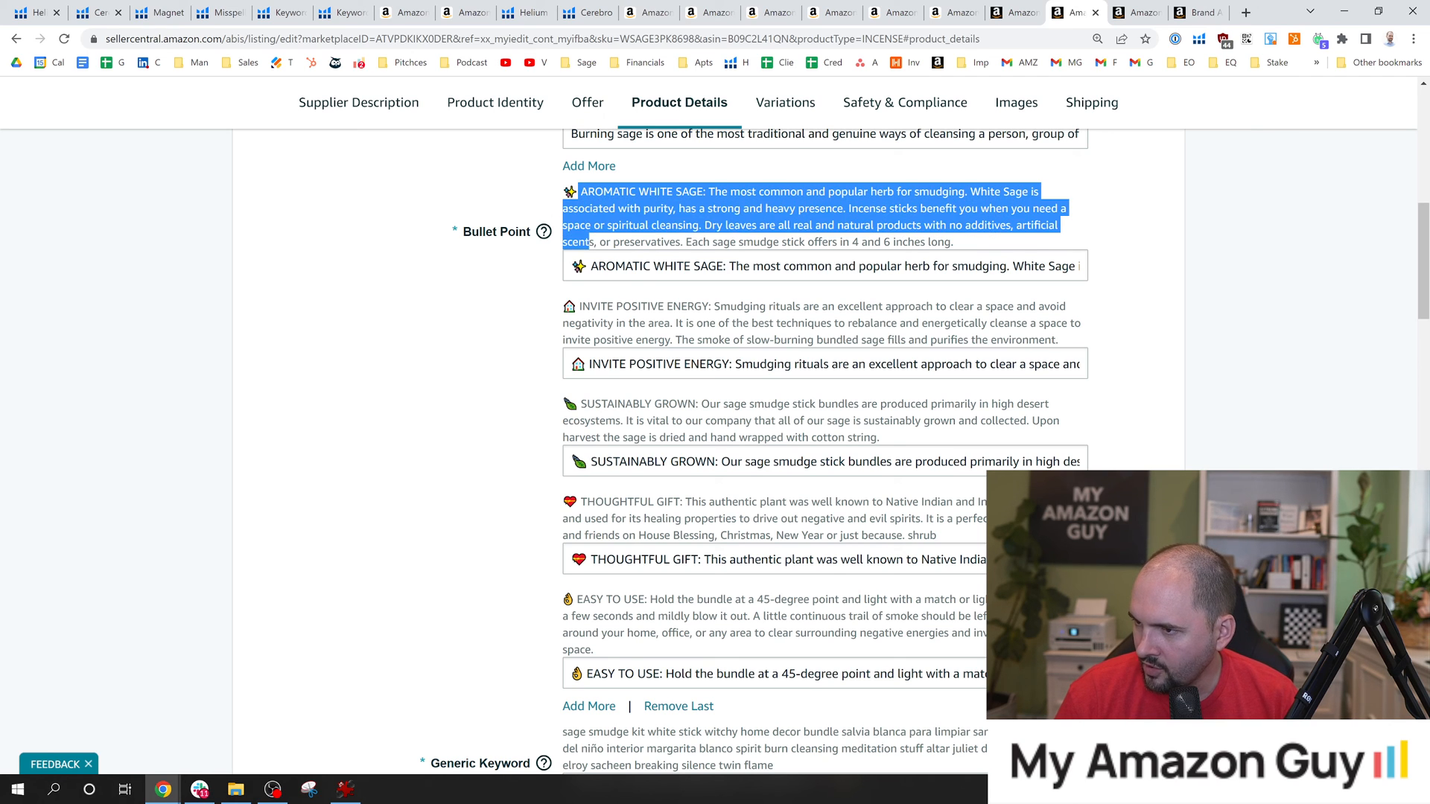
{"action": "left_click_drag", "start_coordinate": [602, 306], "coordinate": [615, 327]}
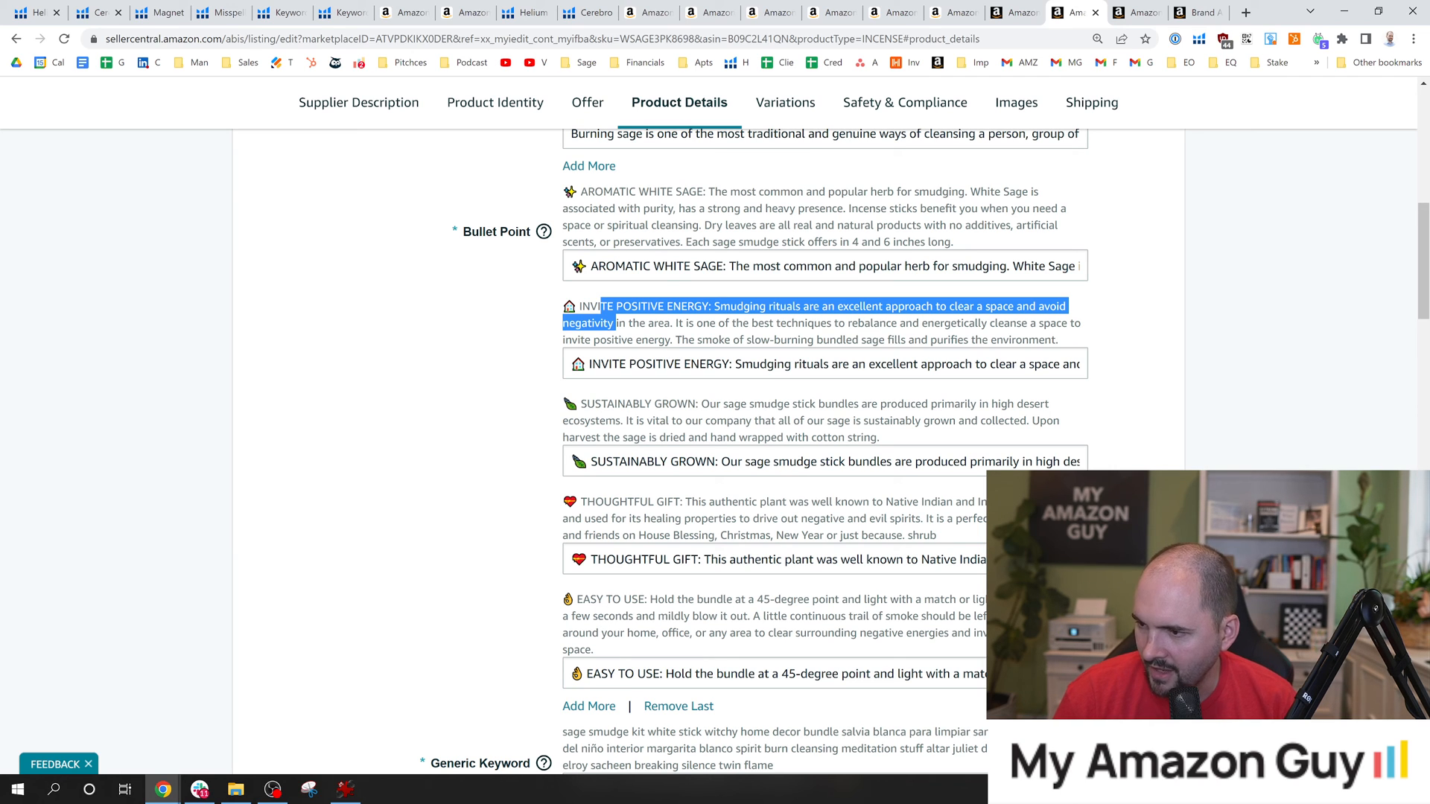
{"action": "left_click", "coordinate": [616, 326]}
Add the sentence "Sage to burn for cleansing." at the end of the THOUGHTFUL GIFT bullet point.
{"action": "left_click_drag", "start_coordinate": [1031, 559], "coordinate": [1162, 562]}
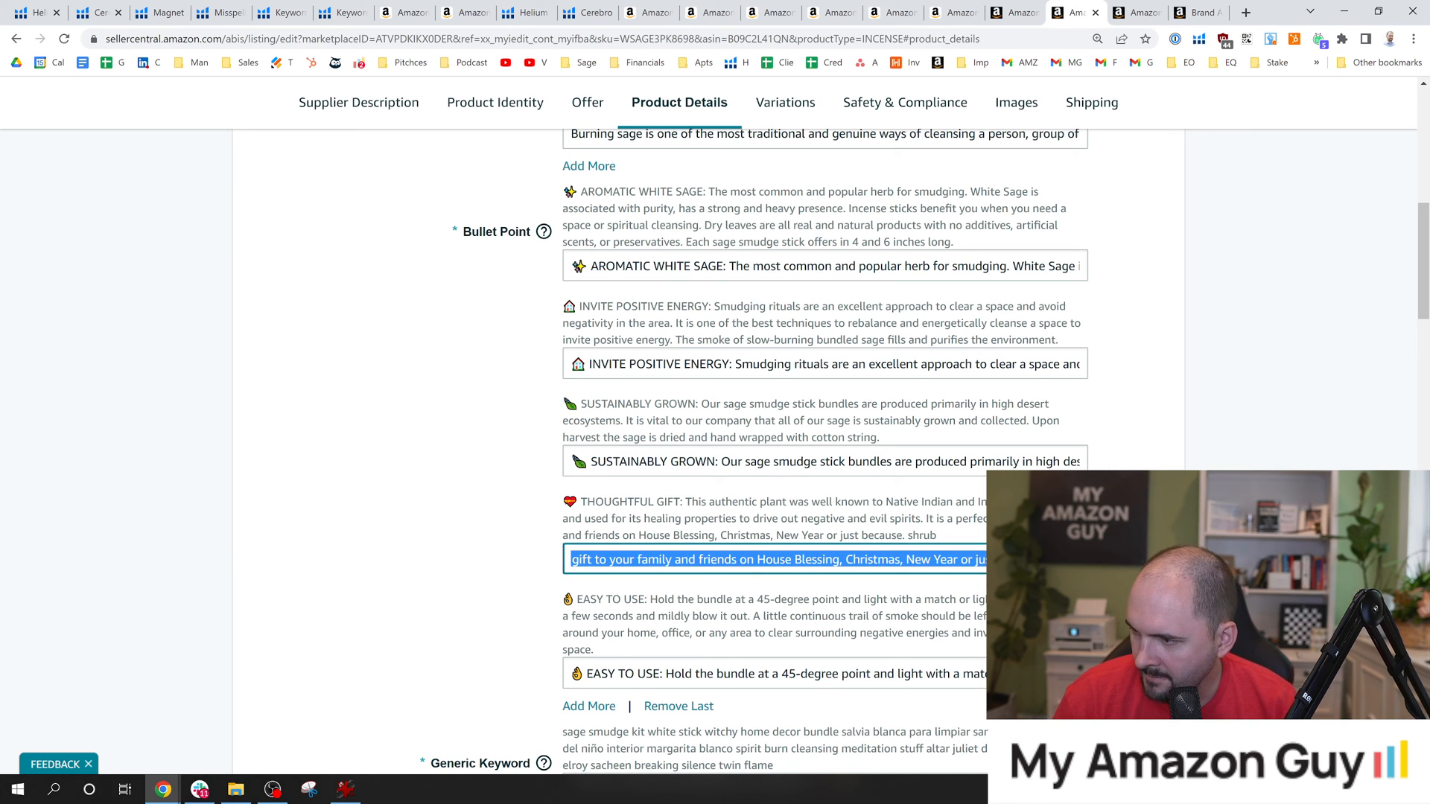
{"action": "left_click", "coordinate": [1073, 559]}
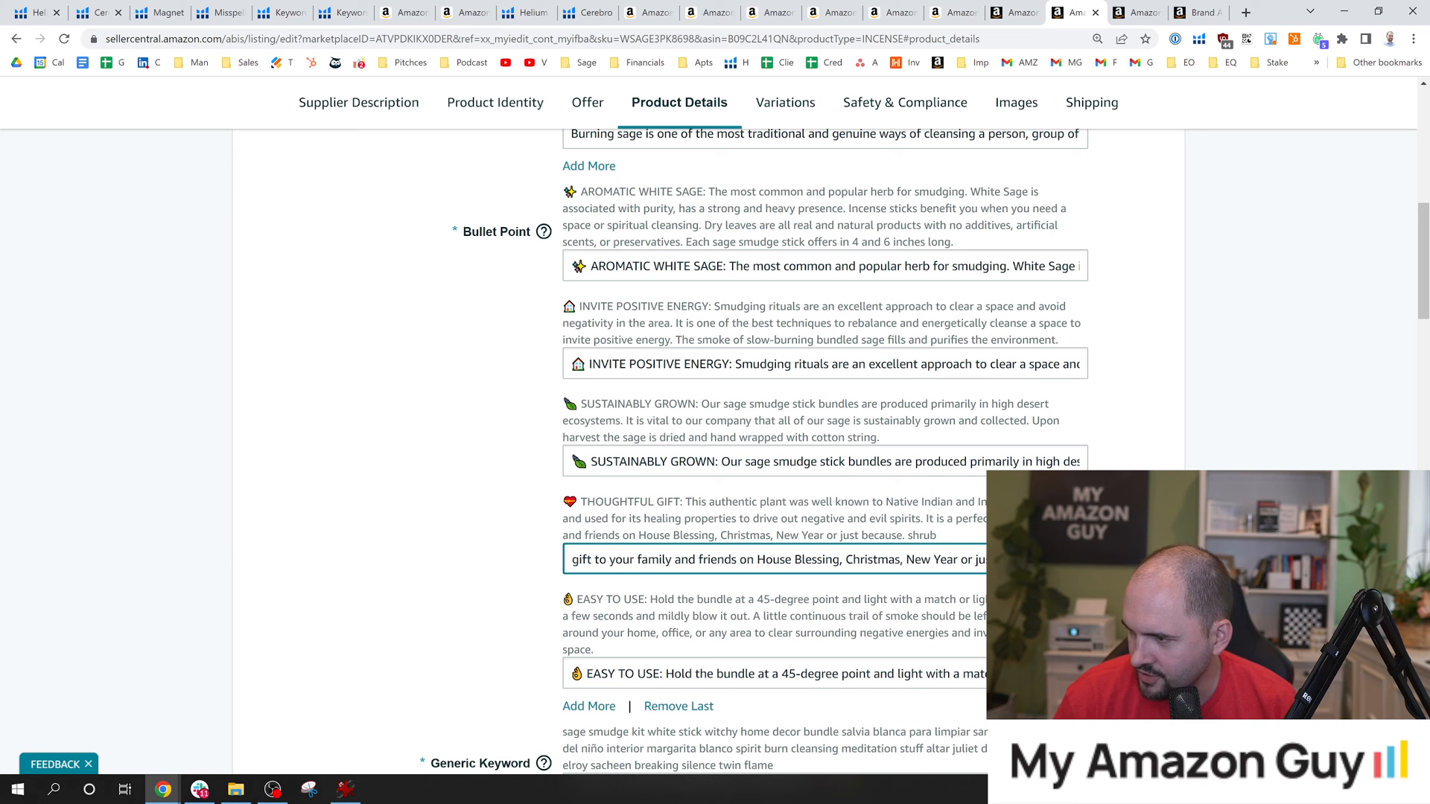
{"action": "key", "text": "ctrl+v"}
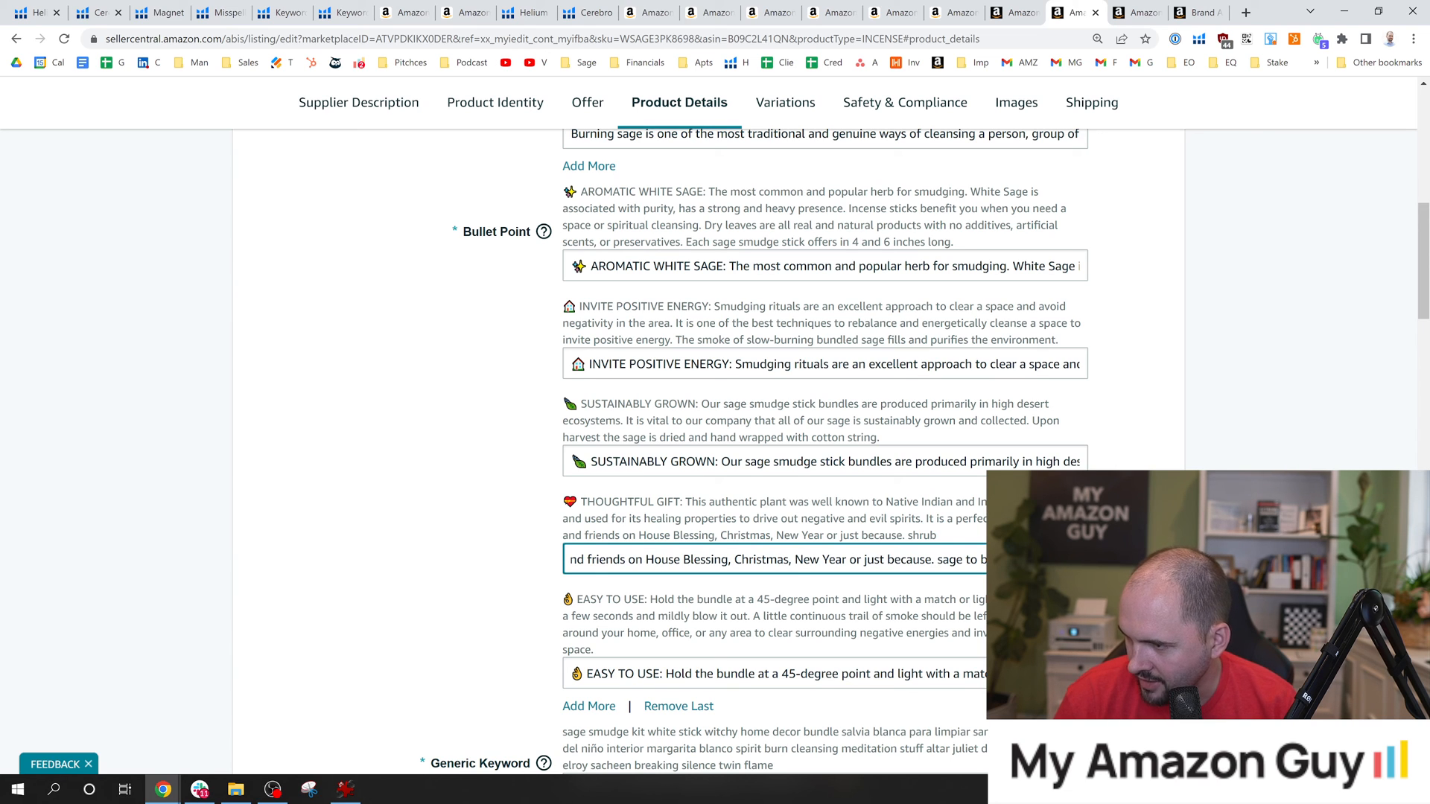
{"action": "type", "text": "S"}
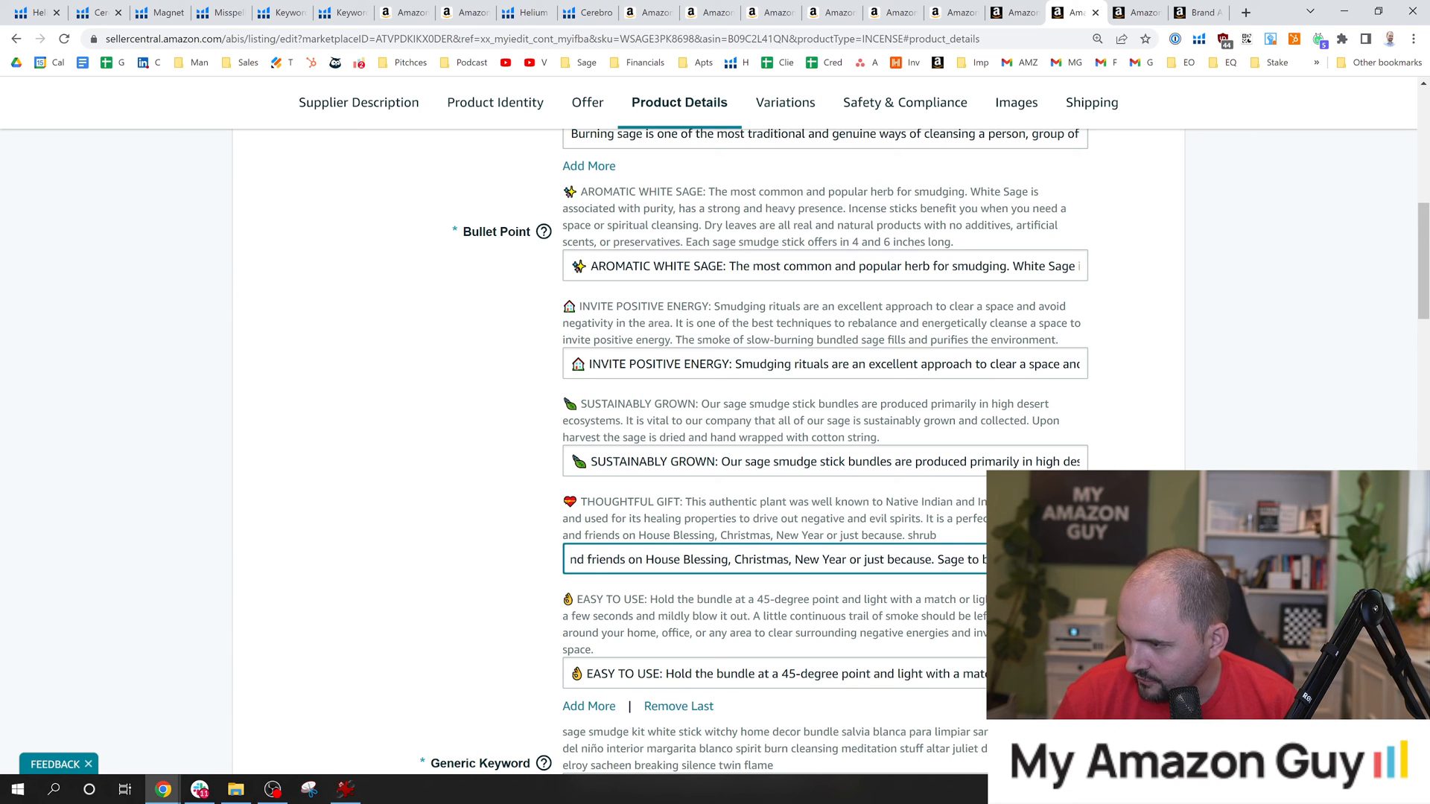
{"action": "key", "text": "End"}
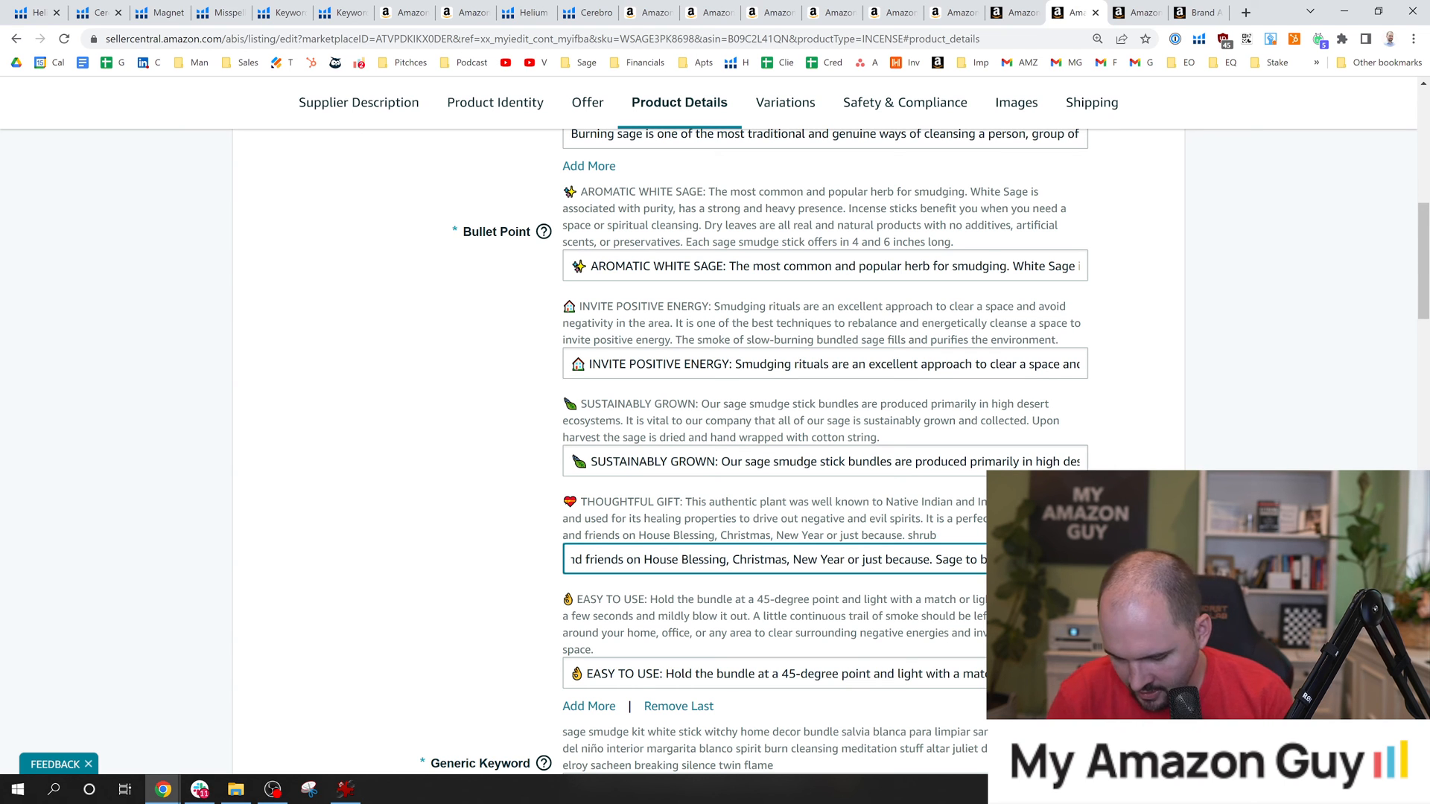
{"action": "type", "text": "."}
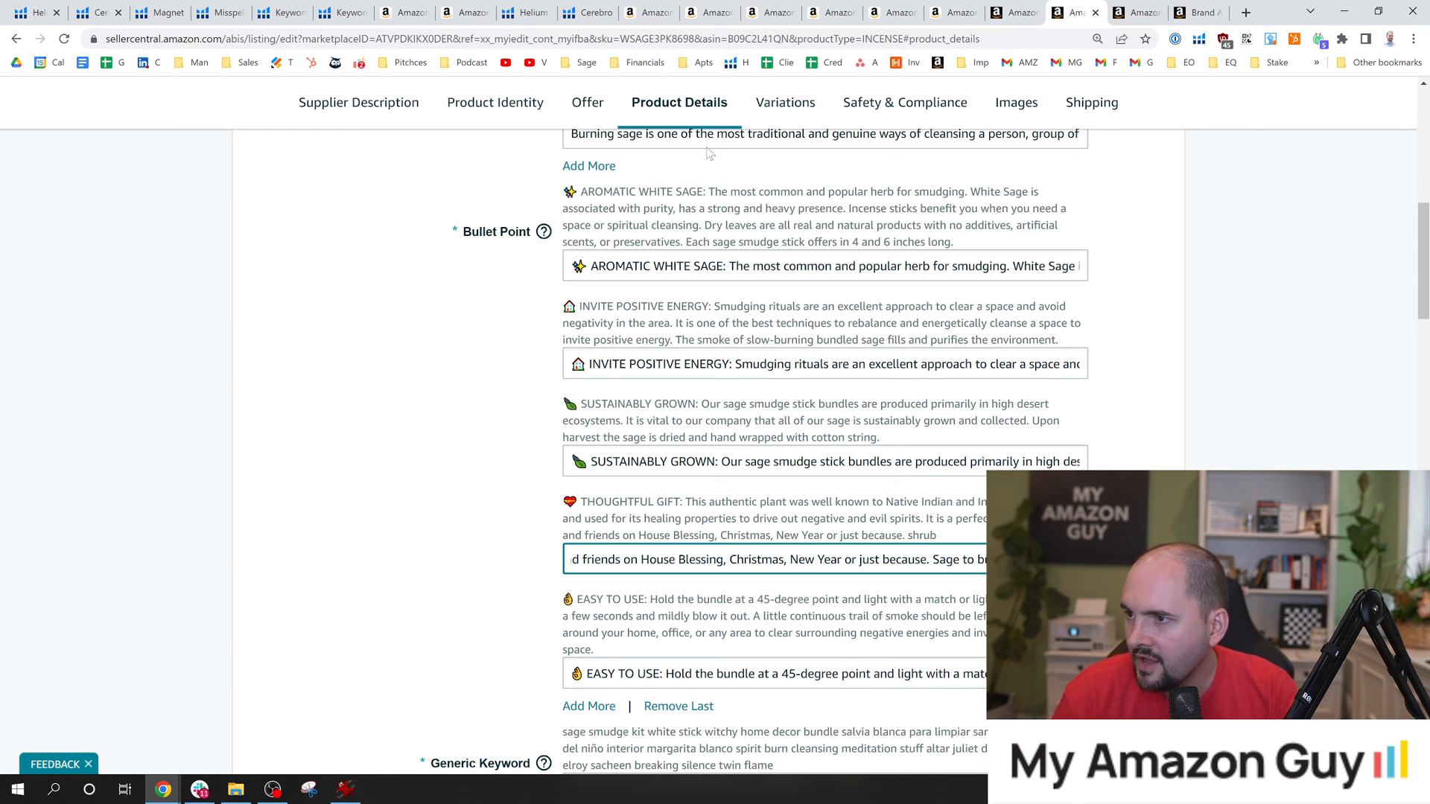
Return to the Cerebro keyword table and copy the keyword "dried sage".
{"action": "left_click", "coordinate": [589, 11]}
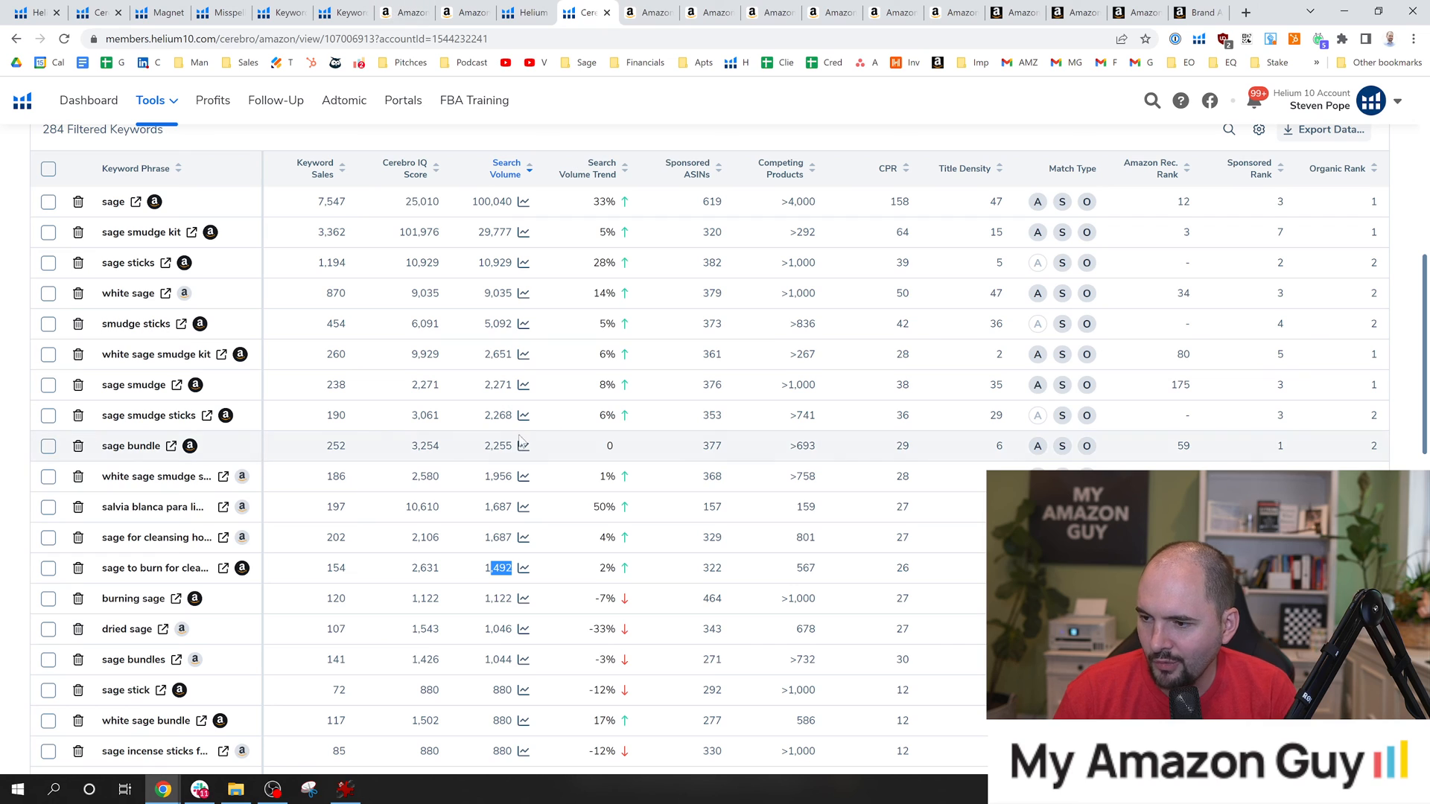
{"action": "left_click_drag", "start_coordinate": [483, 574], "coordinate": [511, 575]}
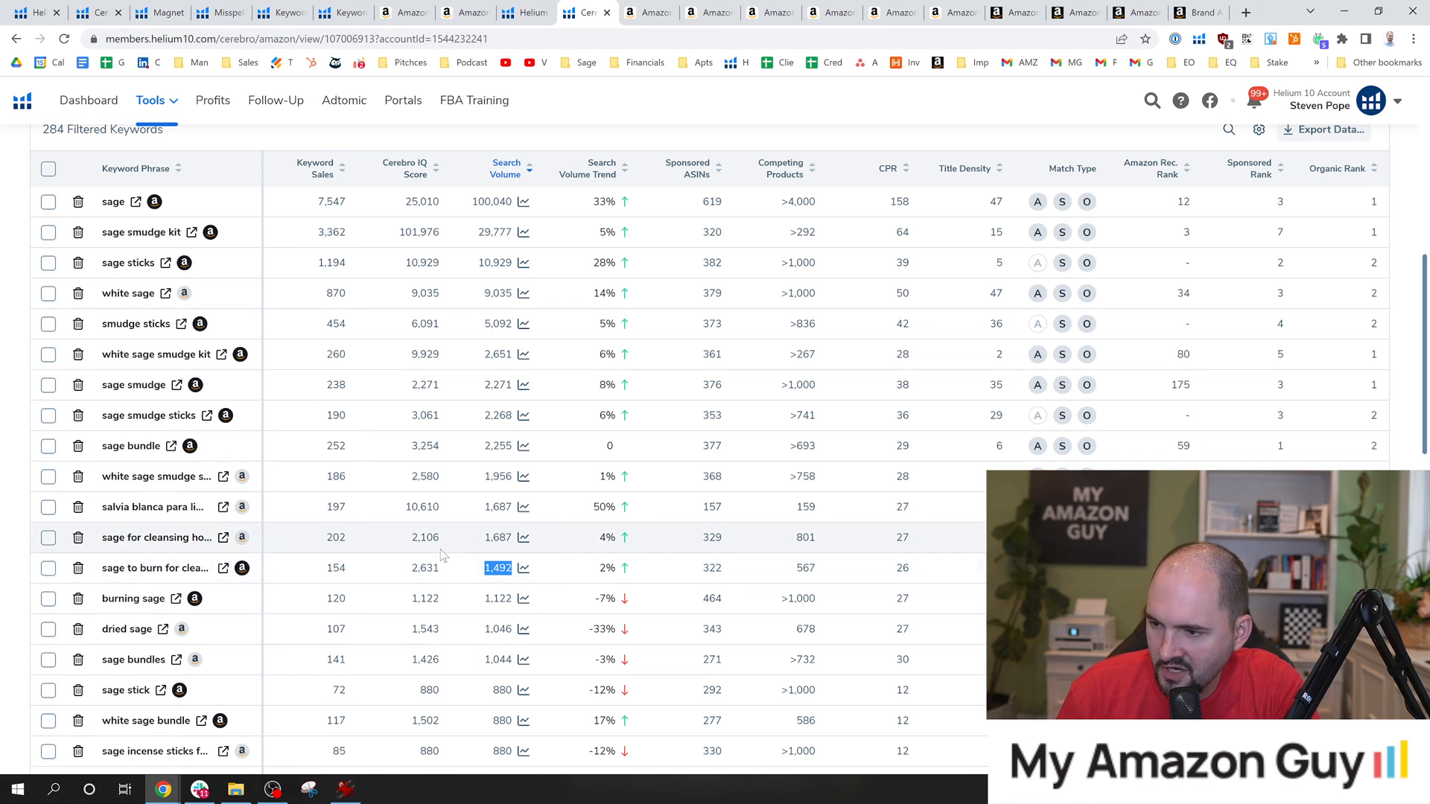
{"action": "scroll", "coordinate": [404, 570], "scroll_direction": "down", "scroll_amount": 2}
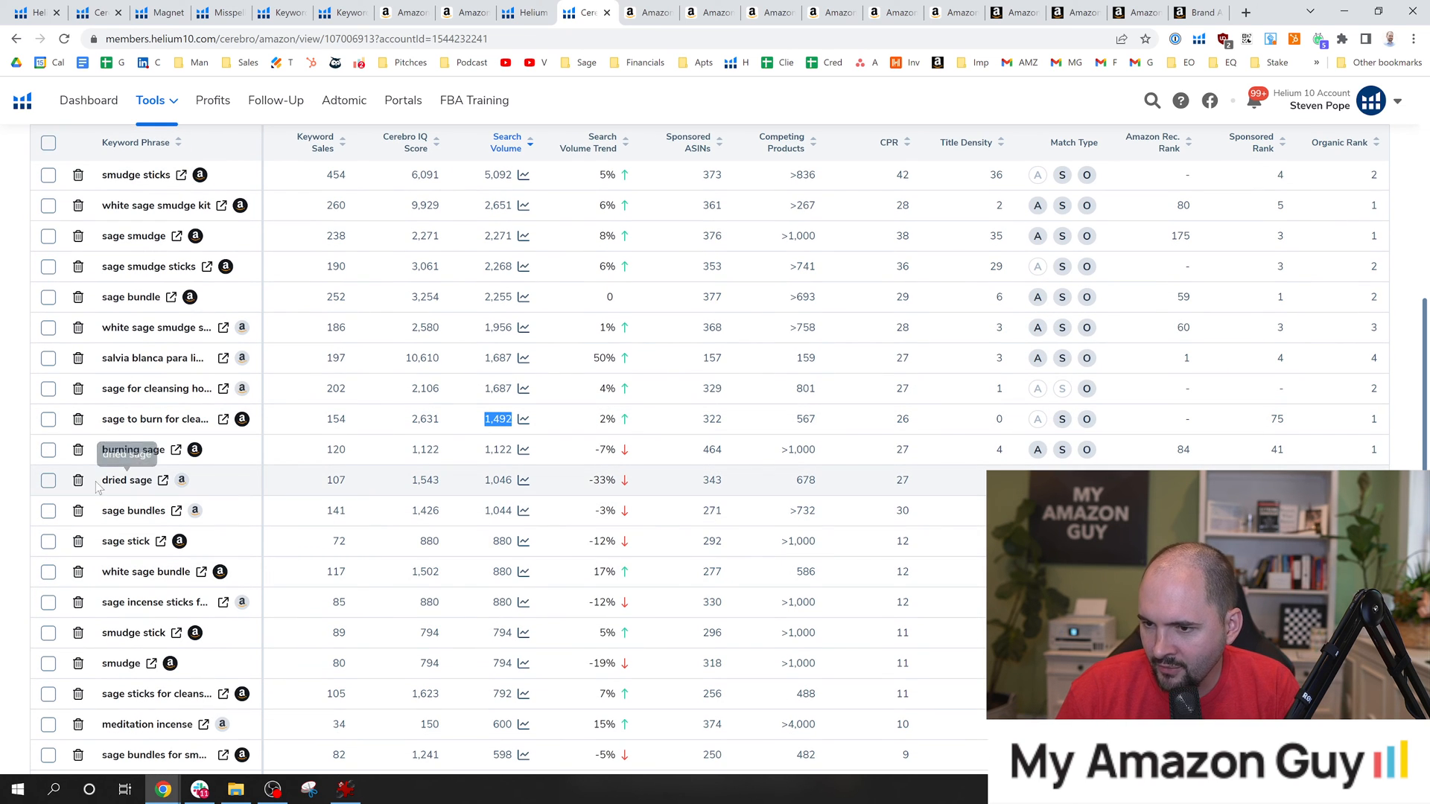
{"action": "left_click_drag", "start_coordinate": [100, 481], "coordinate": [151, 485]}
{"action": "key", "text": "ctrl+c"}
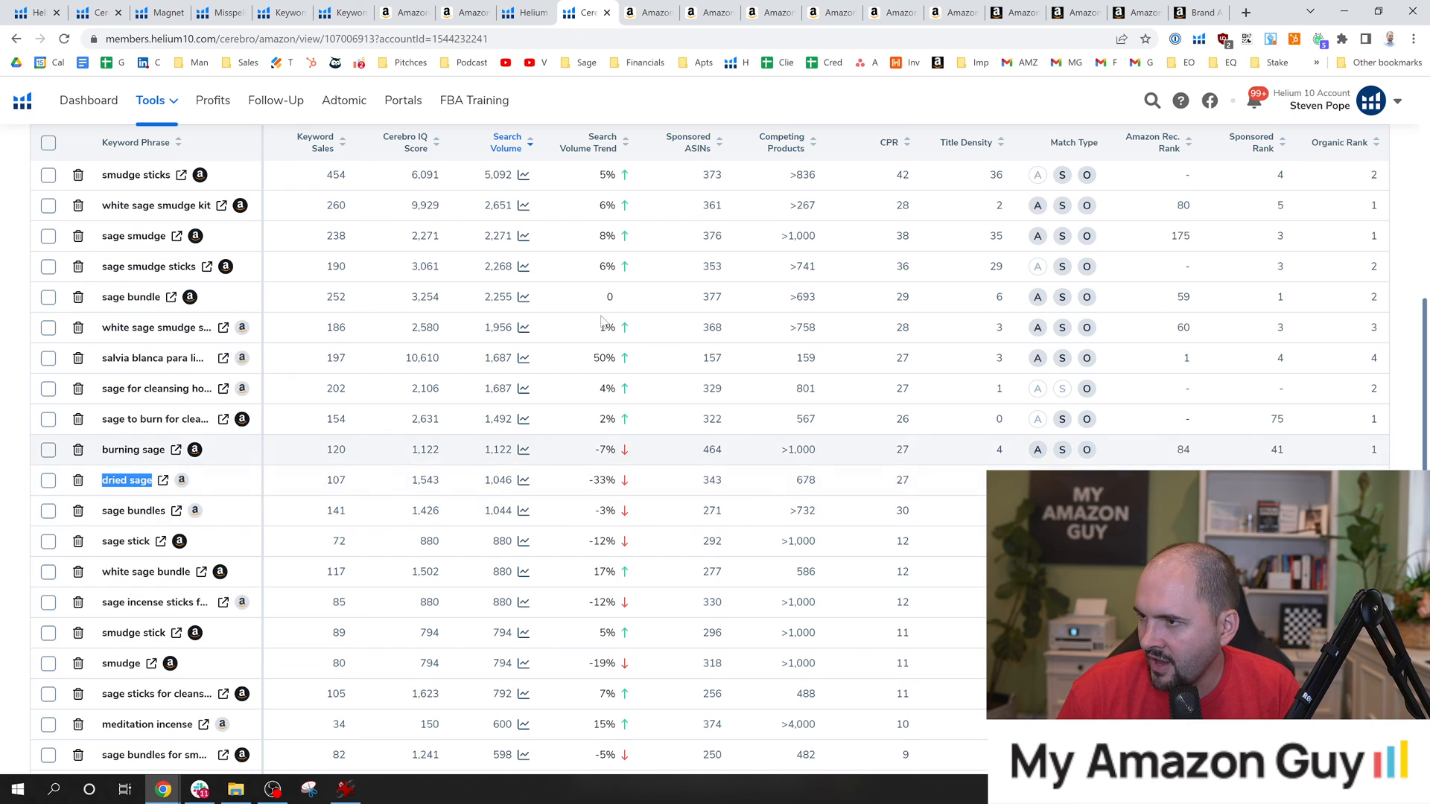
Search the Age of Sage listing page for the phrase "dried sage".
{"action": "left_click", "coordinate": [648, 13]}
{"action": "left_click", "coordinate": [700, 8]}
{"action": "key", "text": "ctrl+f"}
{"action": "key", "text": "ctrl+v"}
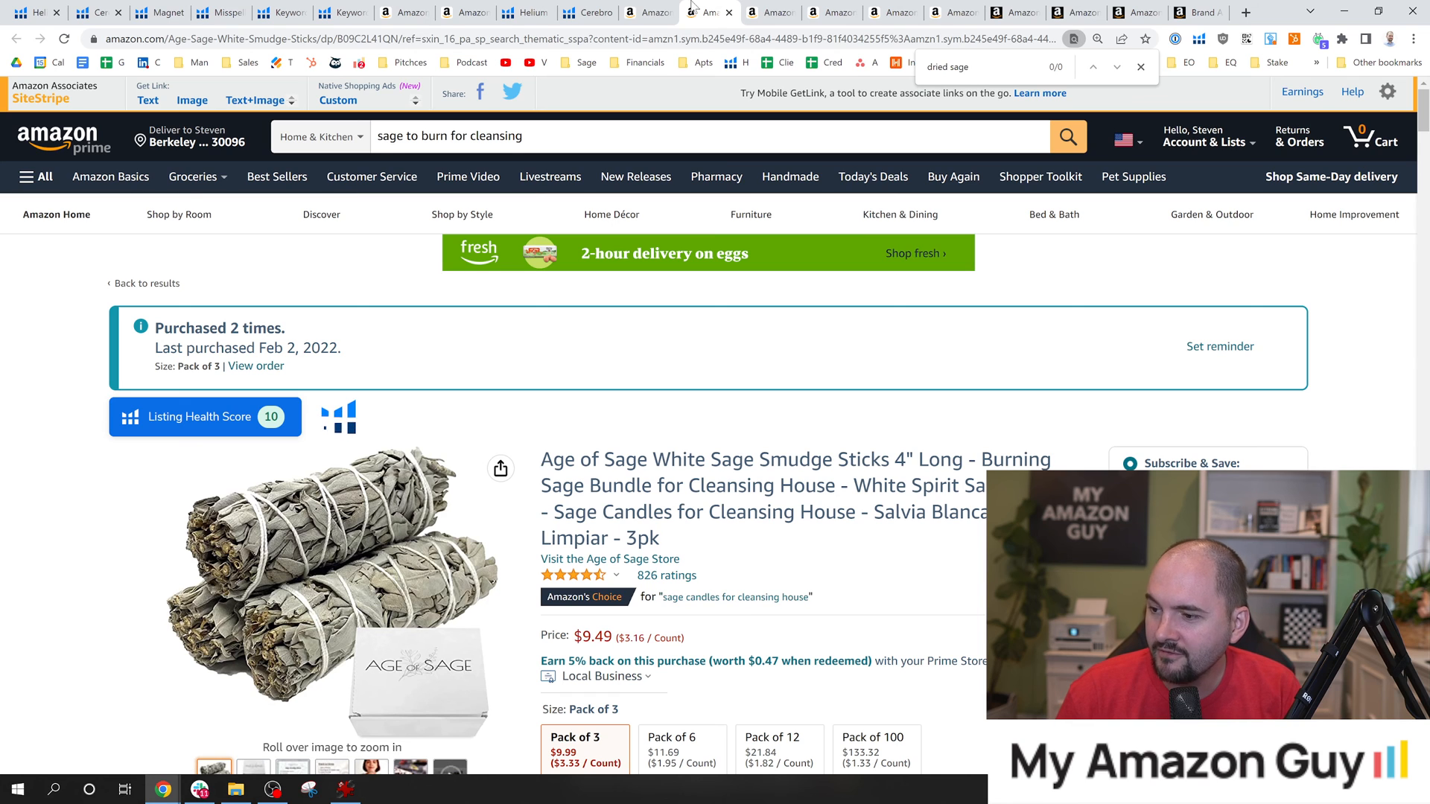
Switch to the product's edit form in Seller Central and go to its generic keywords.
{"action": "left_click", "coordinate": [1013, 12]}
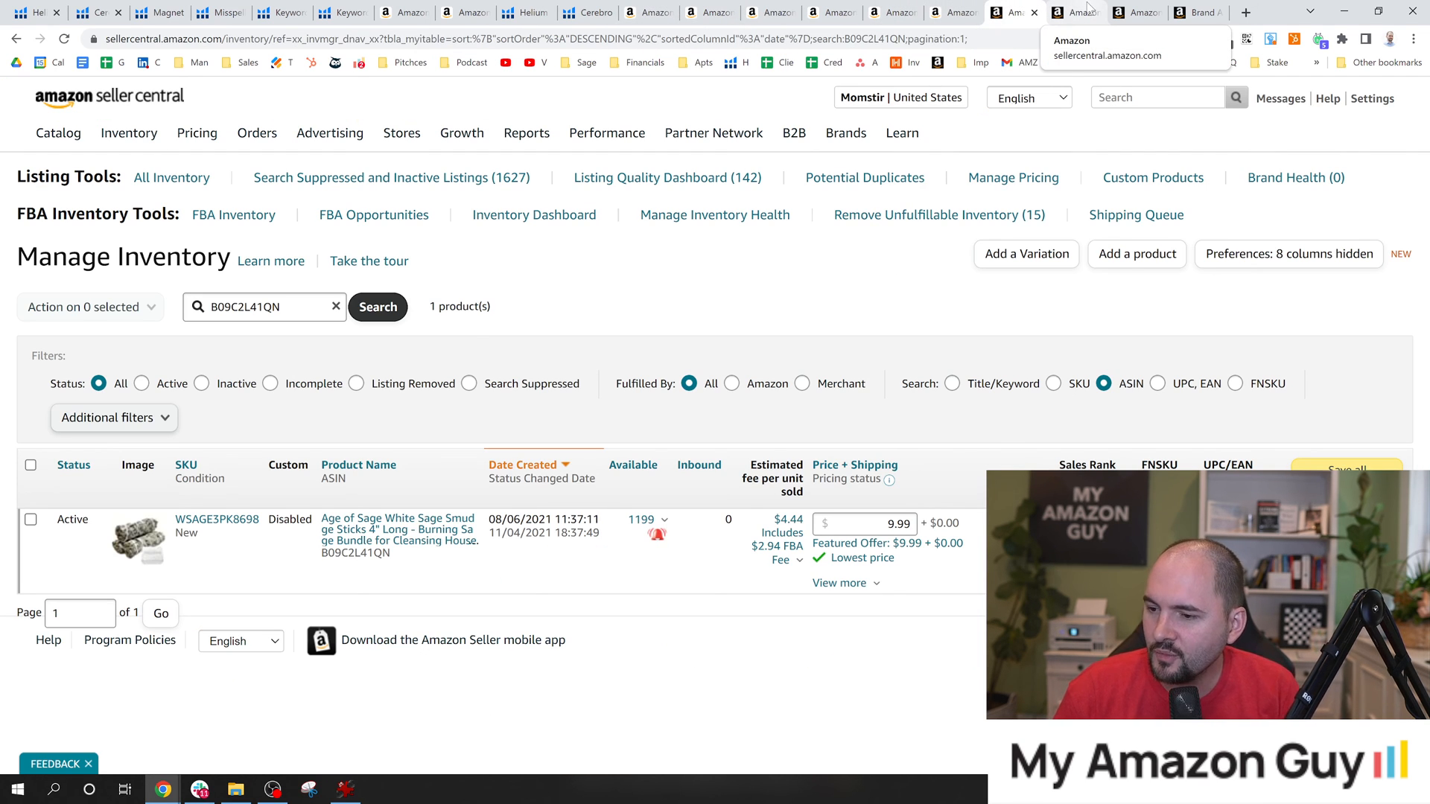
{"action": "left_click", "coordinate": [1089, 9]}
{"action": "left_click", "coordinate": [1173, 412]}
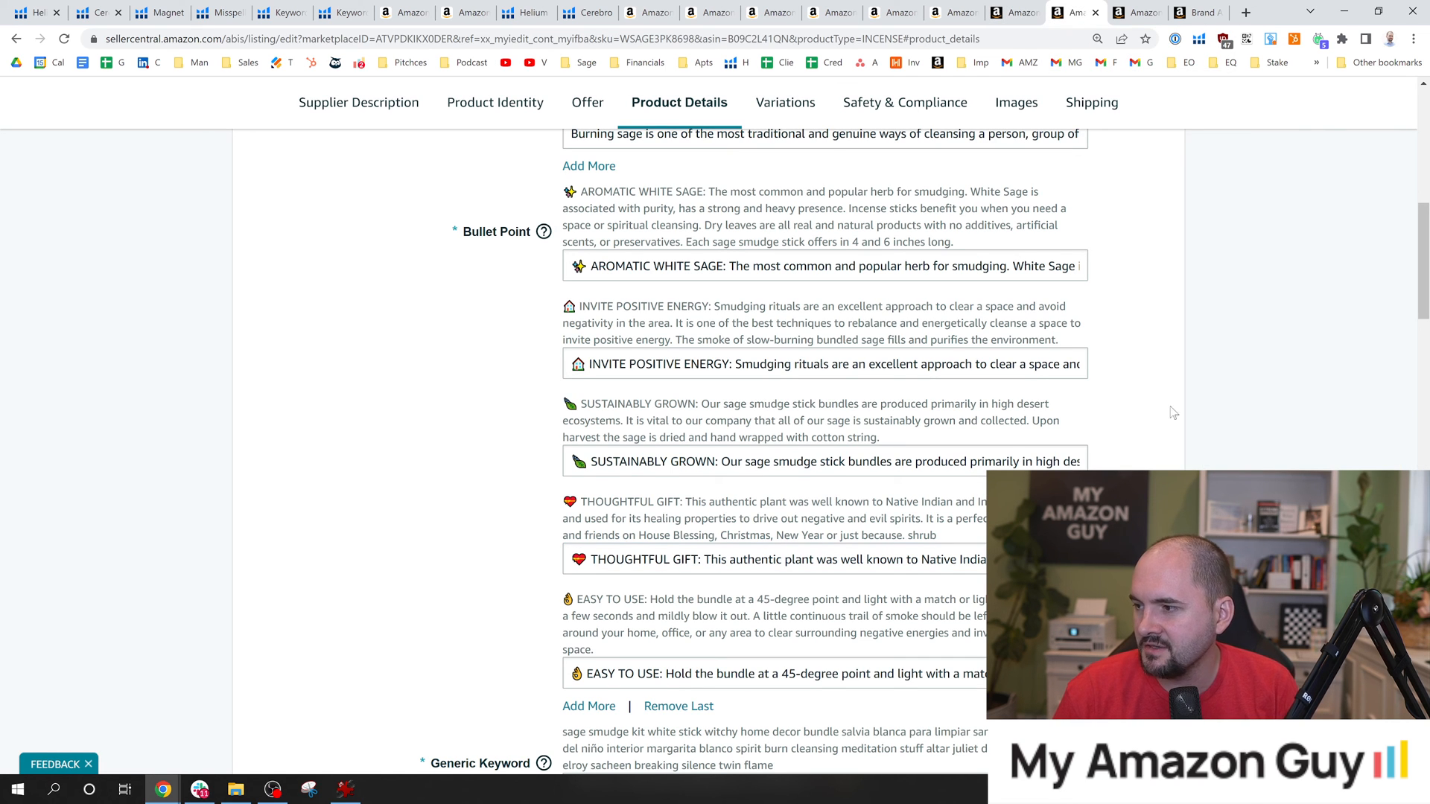
{"action": "scroll", "coordinate": [1422, 298], "scroll_direction": "down", "scroll_amount": 2}
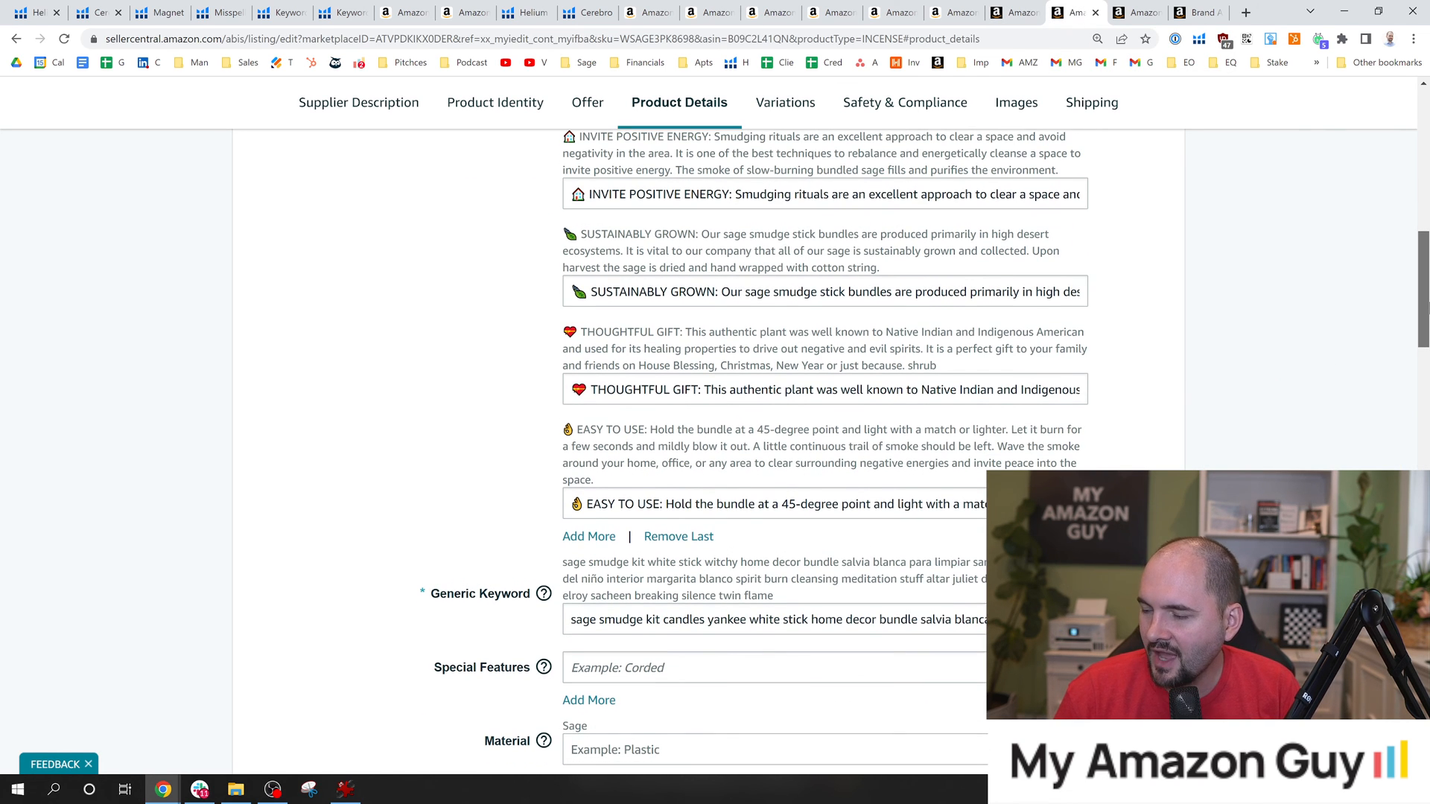
{"action": "left_click", "coordinate": [711, 6]}
{"action": "left_click", "coordinate": [650, 6]}
{"action": "left_click", "coordinate": [764, 3]}
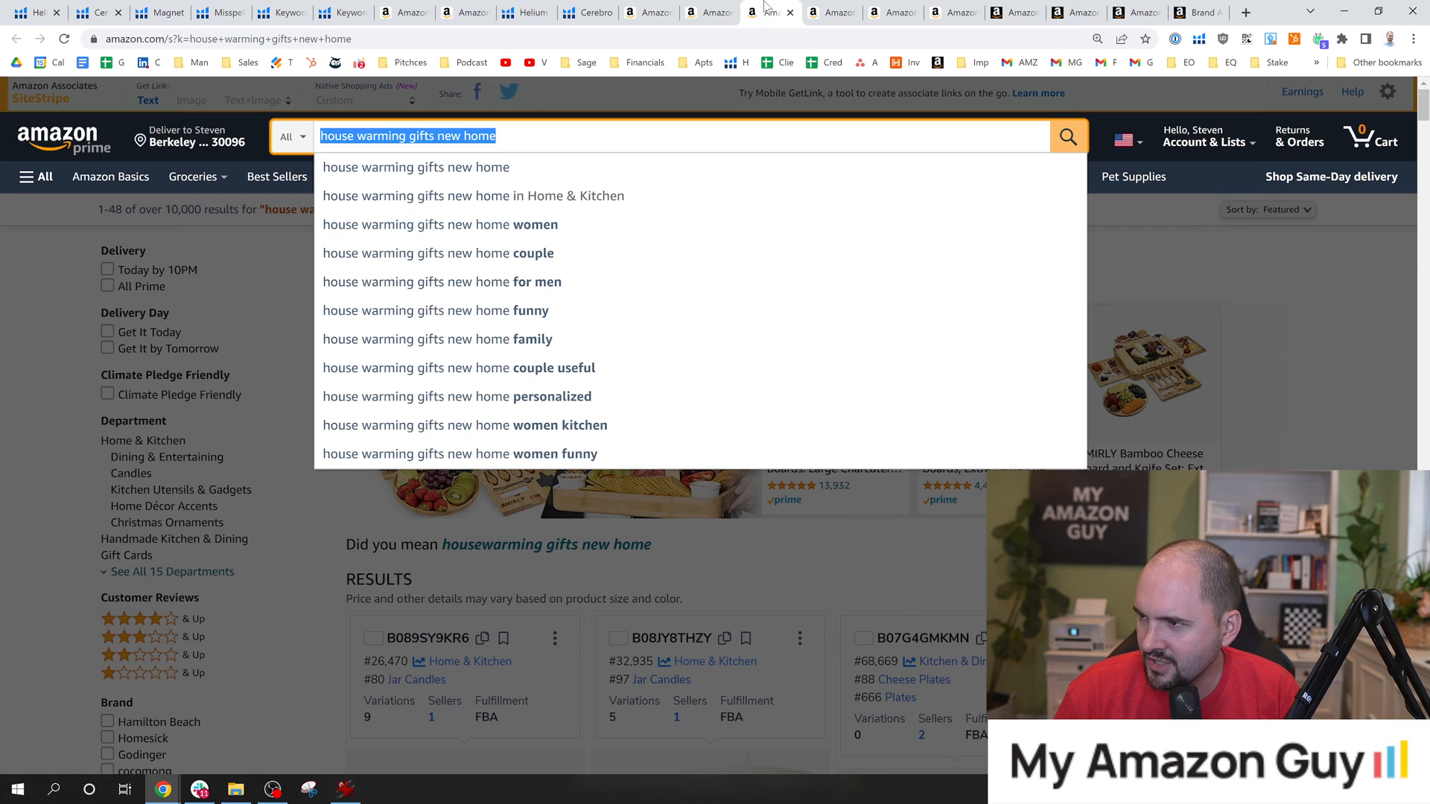
{"action": "left_click", "coordinate": [823, 8]}
{"action": "left_click", "coordinate": [883, 8]}
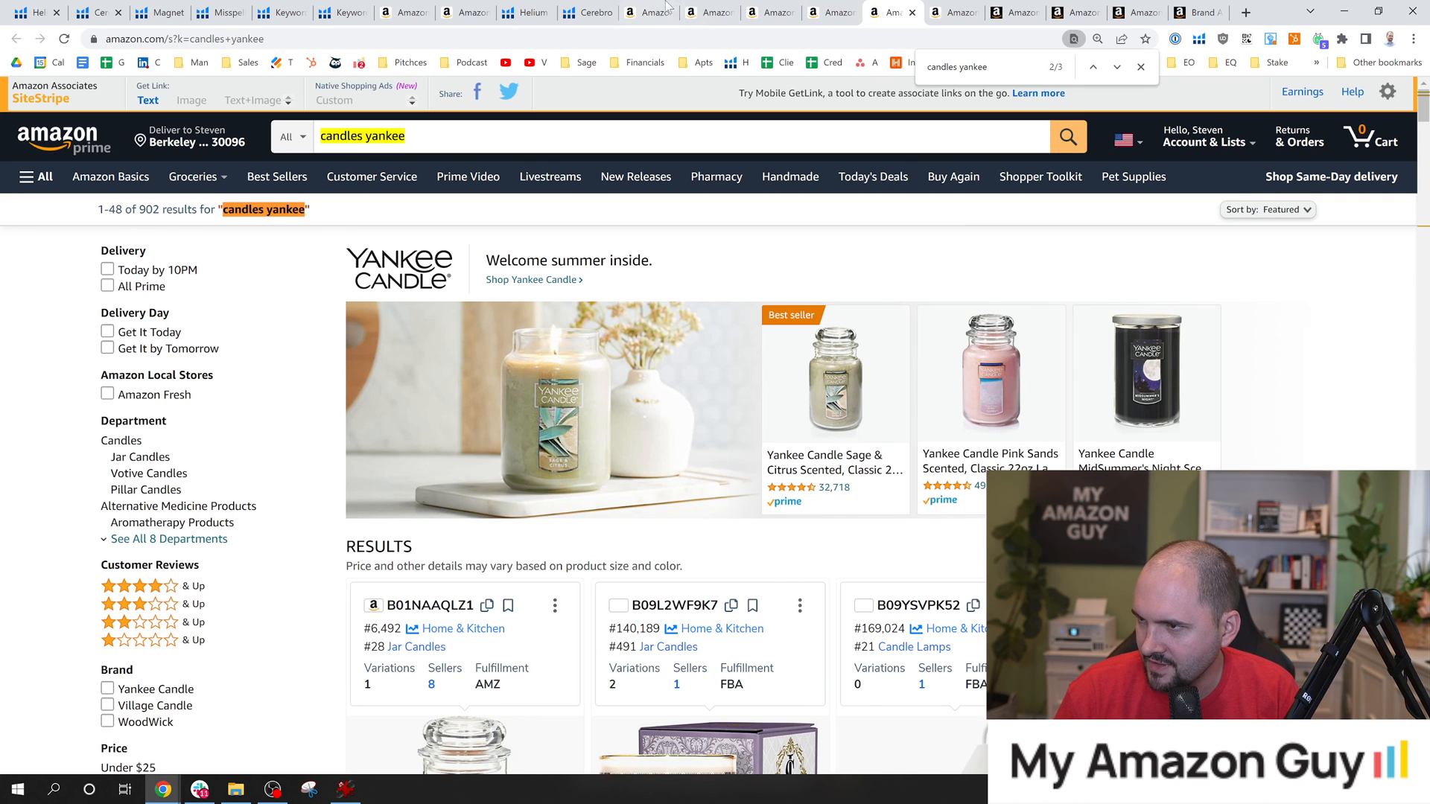
{"action": "left_click", "coordinate": [588, 12]}
{"action": "left_click", "coordinate": [456, 12]}
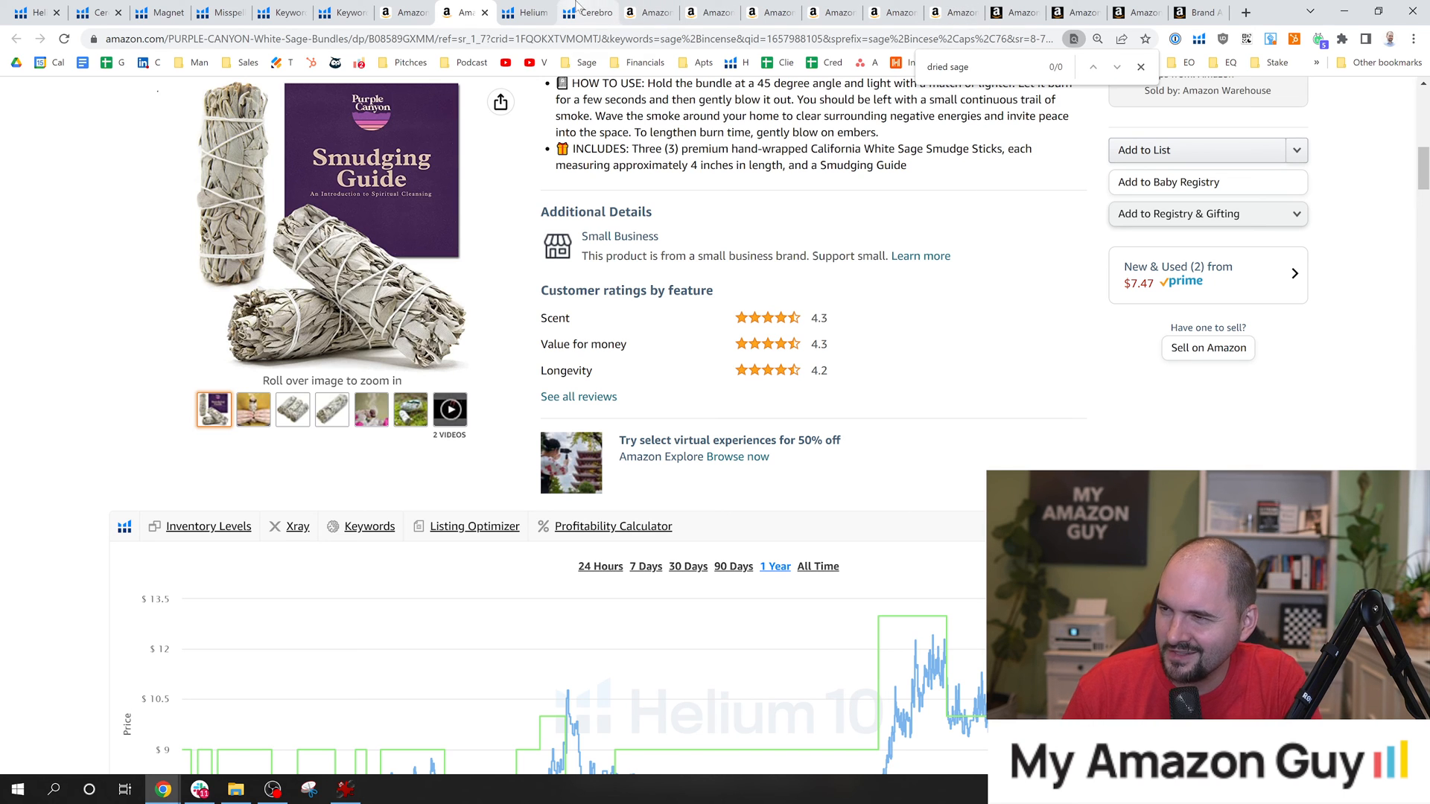
In the second open copy of the edit form, add "dried" at the start of the generic keywords and remove "witchy".
{"action": "left_click", "coordinate": [1132, 12]}
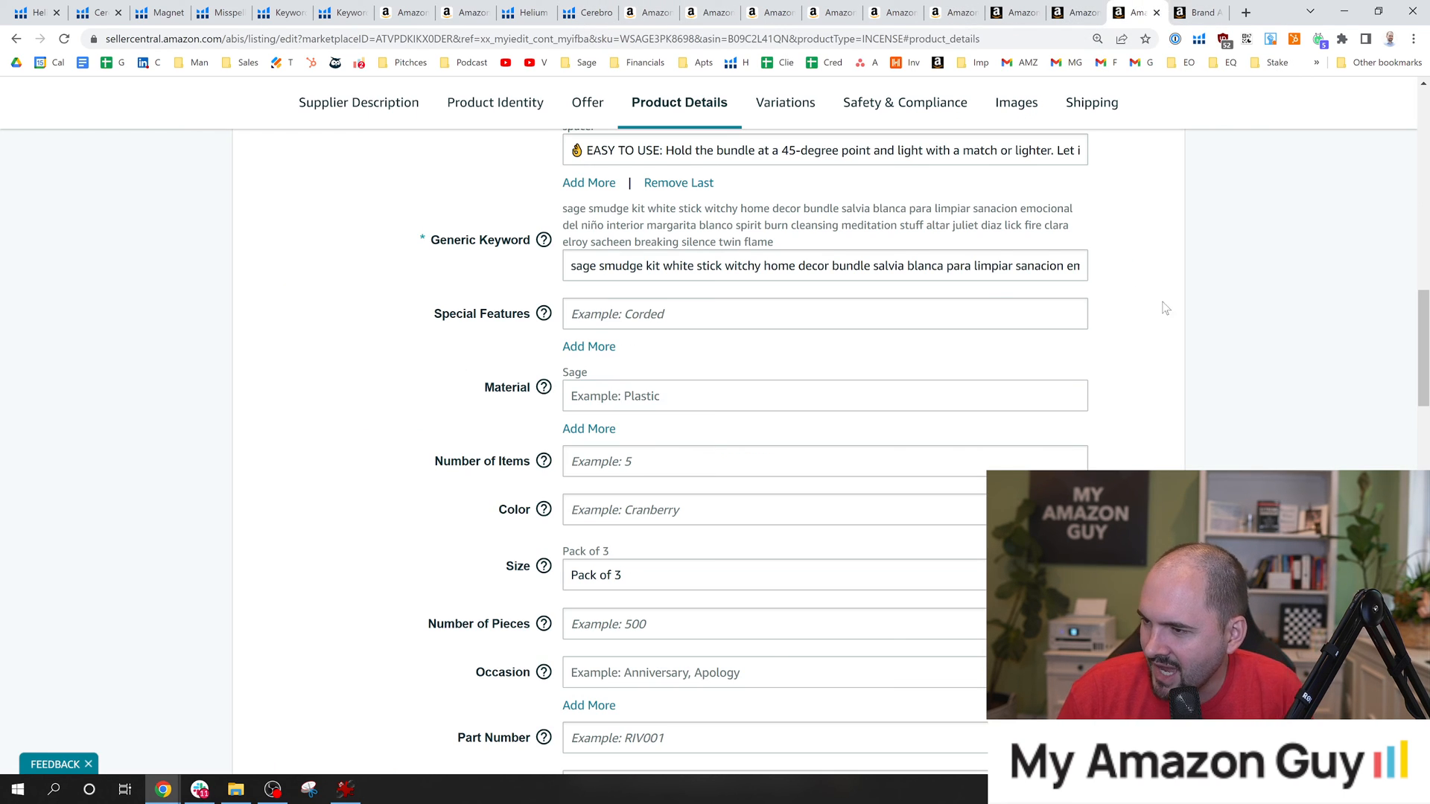
{"action": "scroll", "coordinate": [1165, 307], "scroll_direction": "up", "scroll_amount": 2}
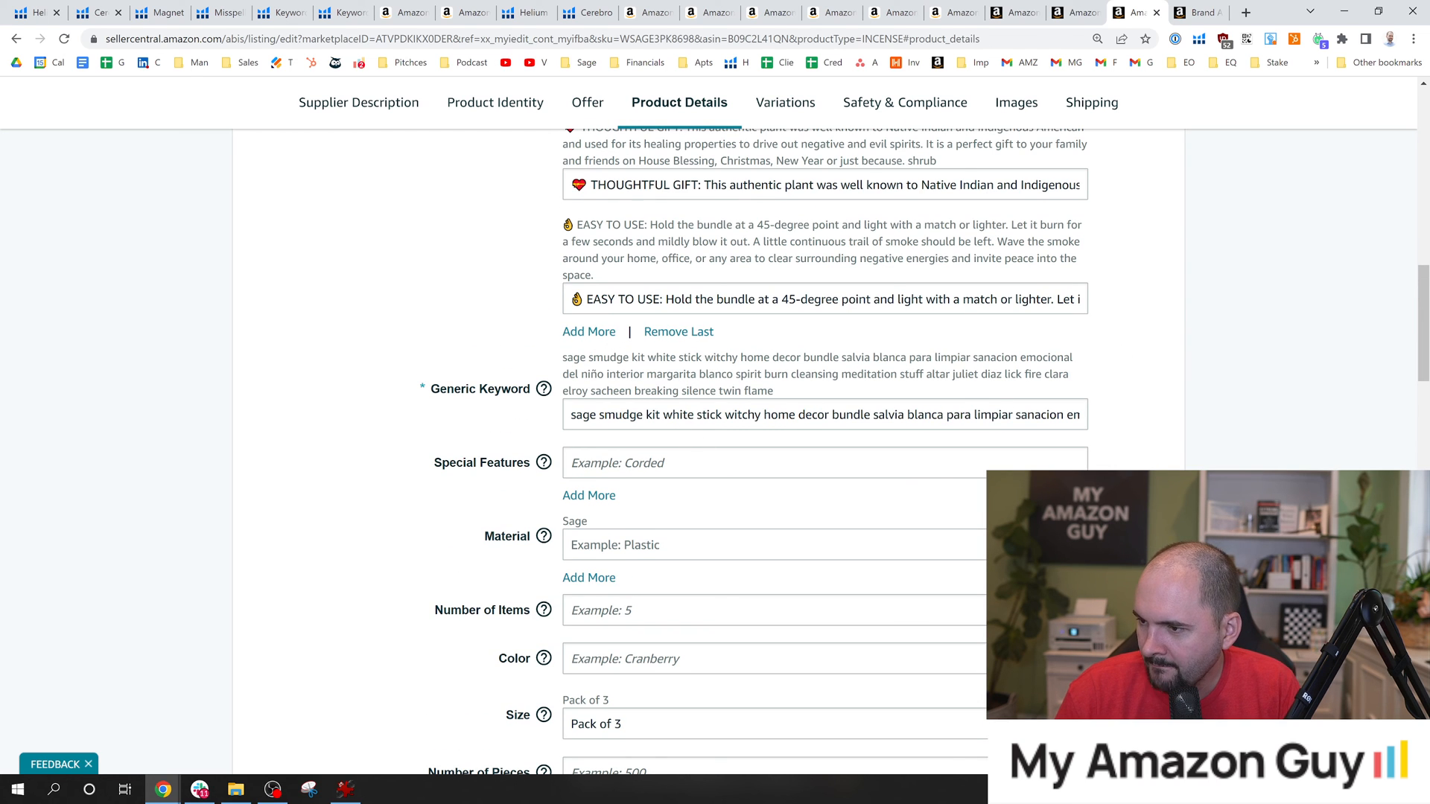
{"action": "left_click", "coordinate": [571, 415]}
{"action": "type", "text": "dried"}
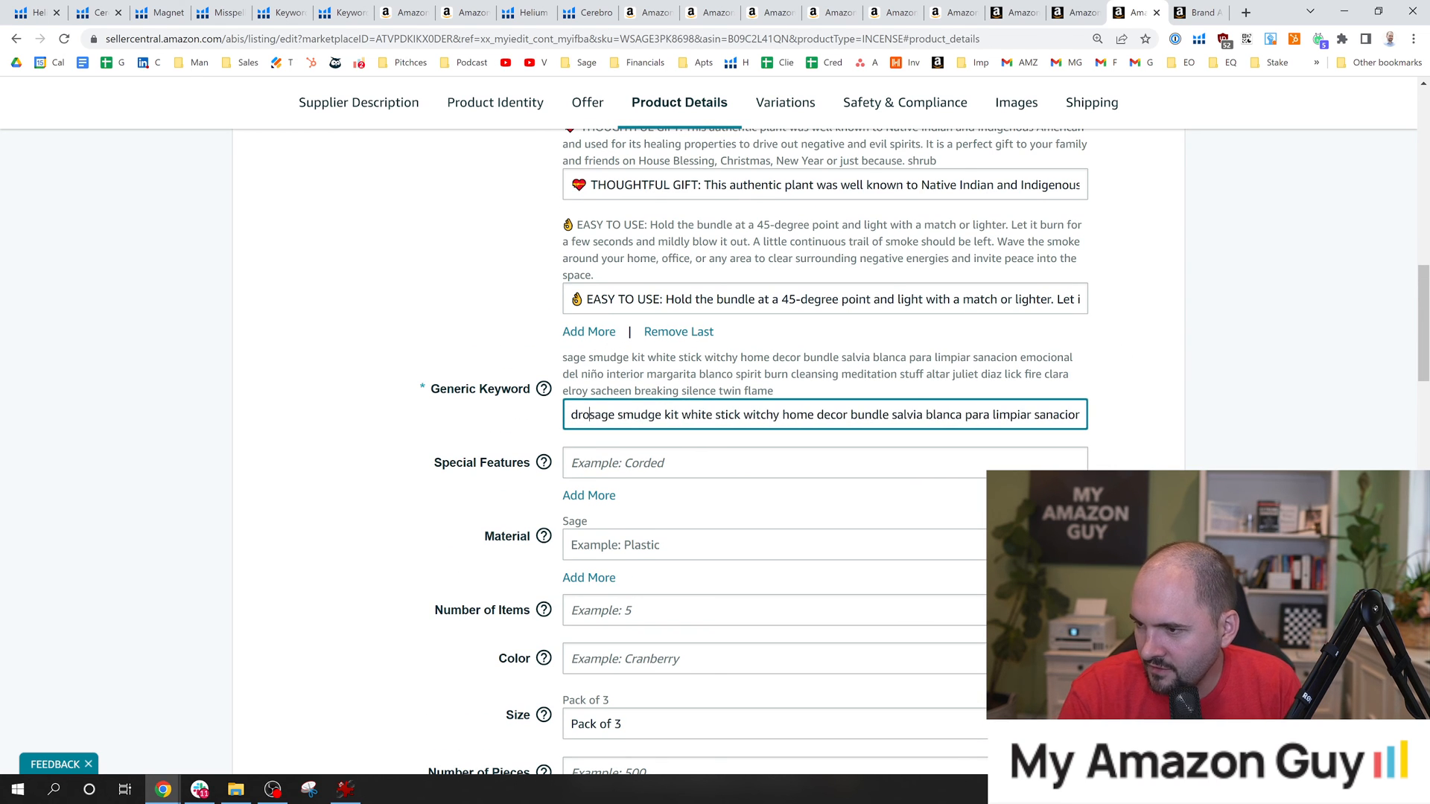
{"action": "left_click", "coordinate": [1220, 382]}
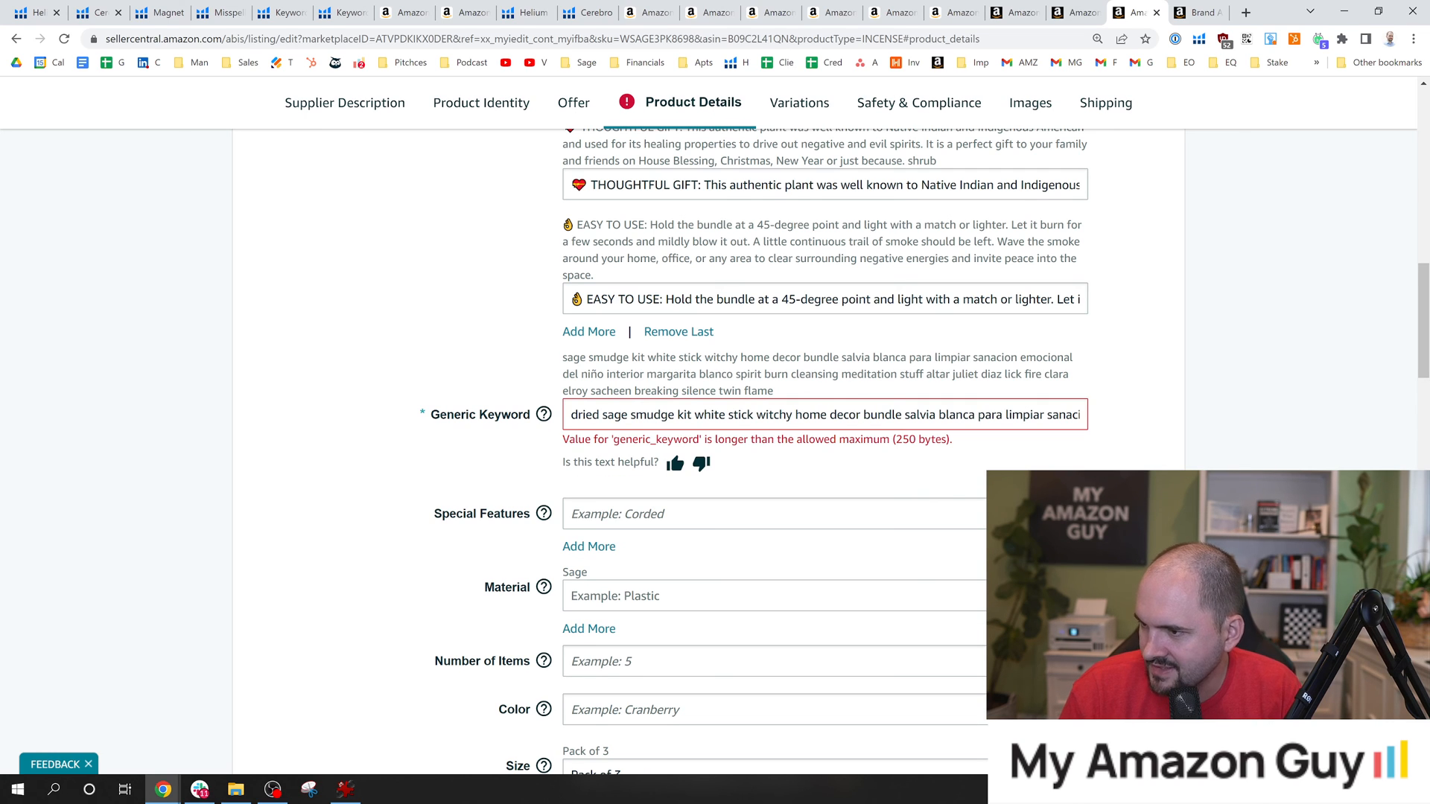
{"action": "left_click", "coordinate": [753, 415]}
{"action": "double_click", "coordinate": [779, 414]}
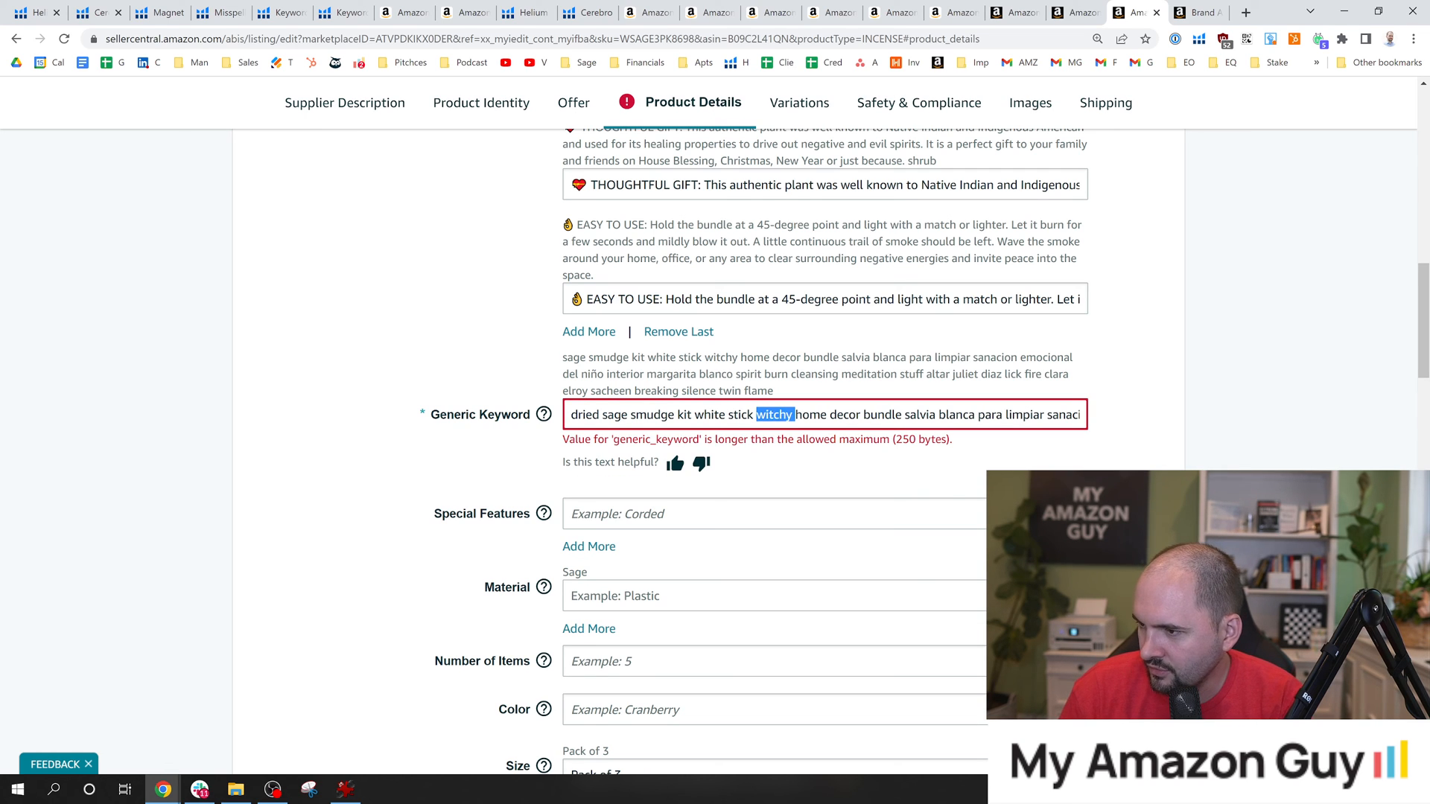
{"action": "key", "text": "BackSpace"}
{"action": "scroll", "coordinate": [820, 447], "scroll_direction": "up", "scroll_amount": 4}
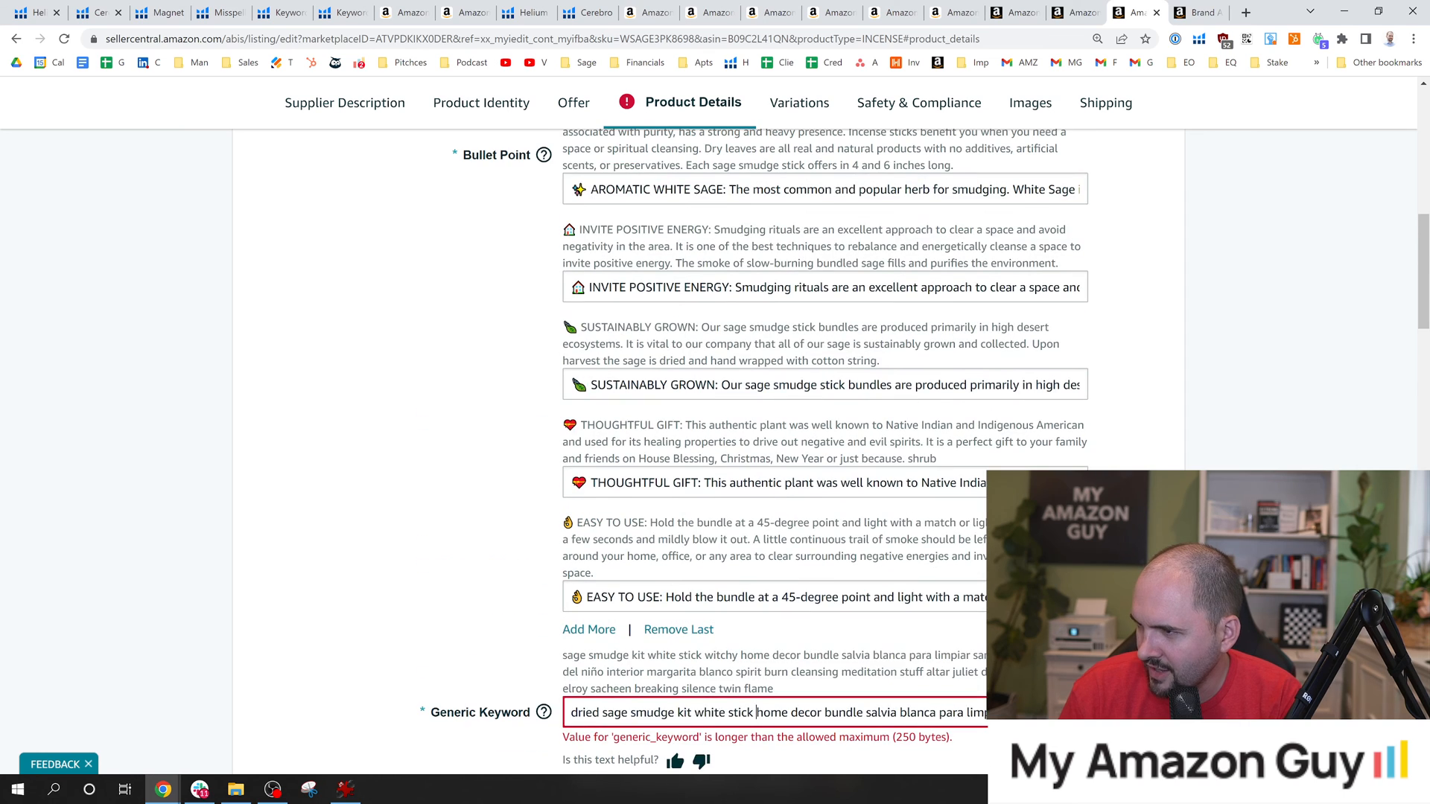
Compare the bullet points and generic keywords in the two open edit forms, and close the duplicate lacking the newer keywords.
{"action": "left_click", "coordinate": [1191, 10]}
{"action": "left_click", "coordinate": [1162, 9]}
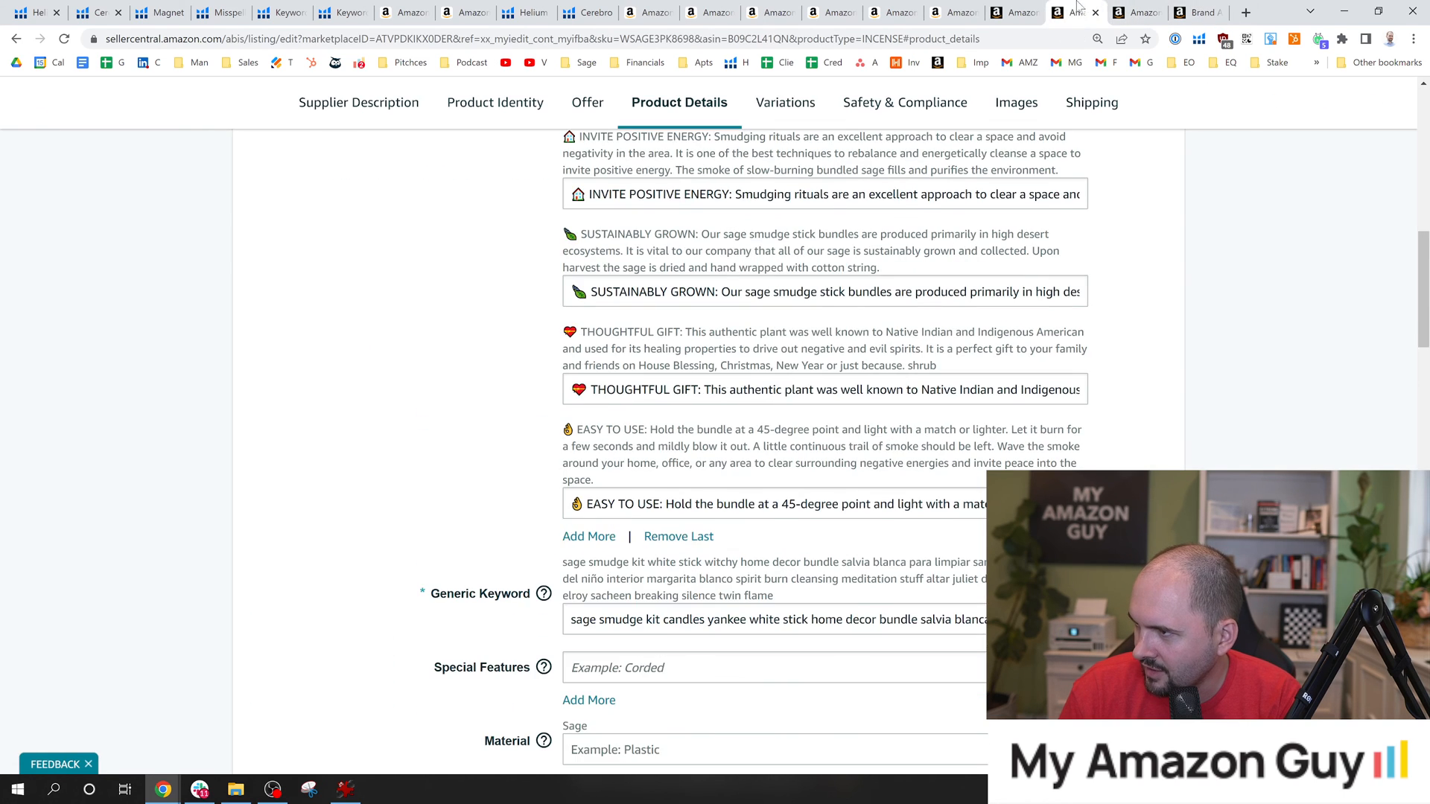
{"action": "left_click", "coordinate": [1027, 11]}
{"action": "left_click", "coordinate": [1059, 8]}
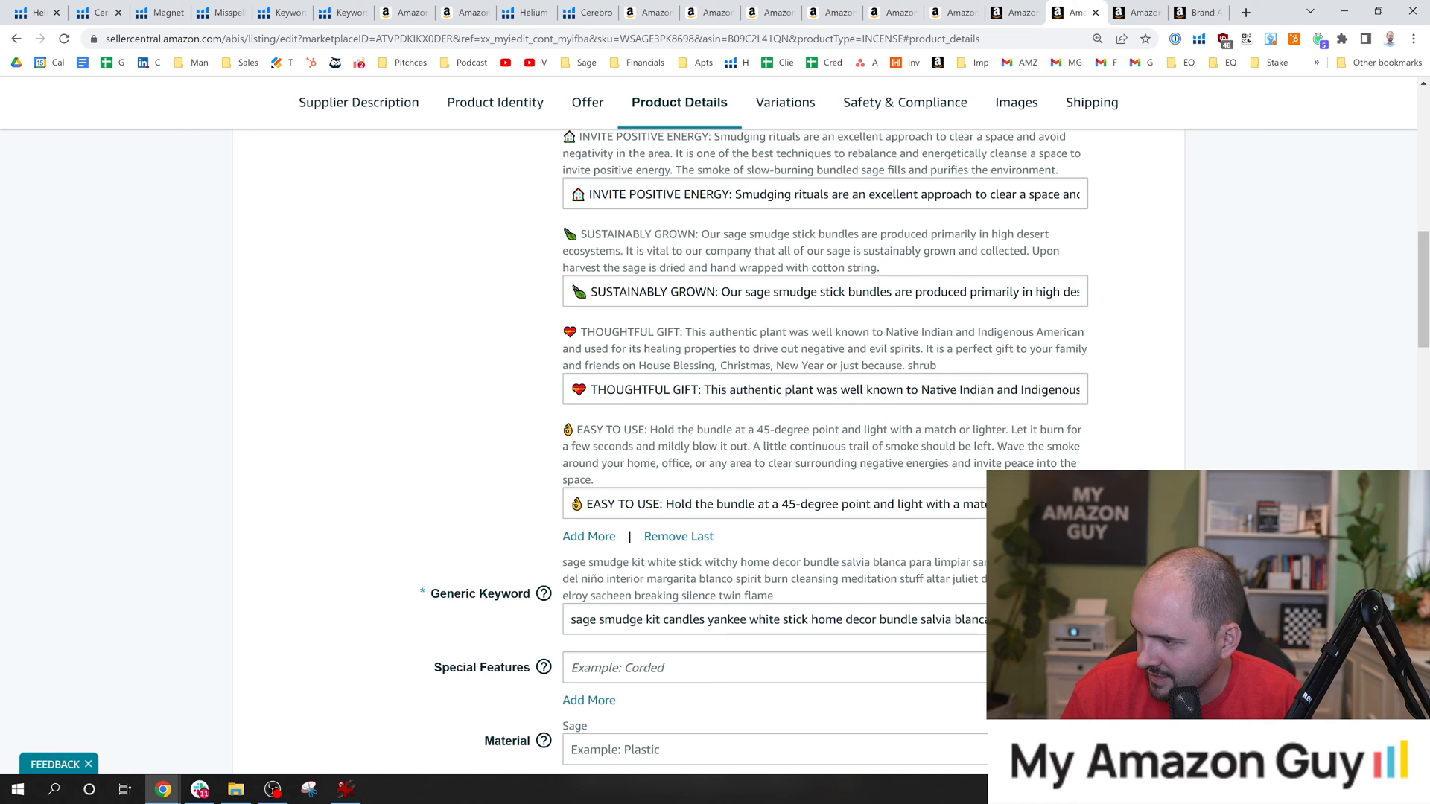
{"action": "left_click", "coordinate": [573, 619]}
{"action": "left_click", "coordinate": [1121, 6]}
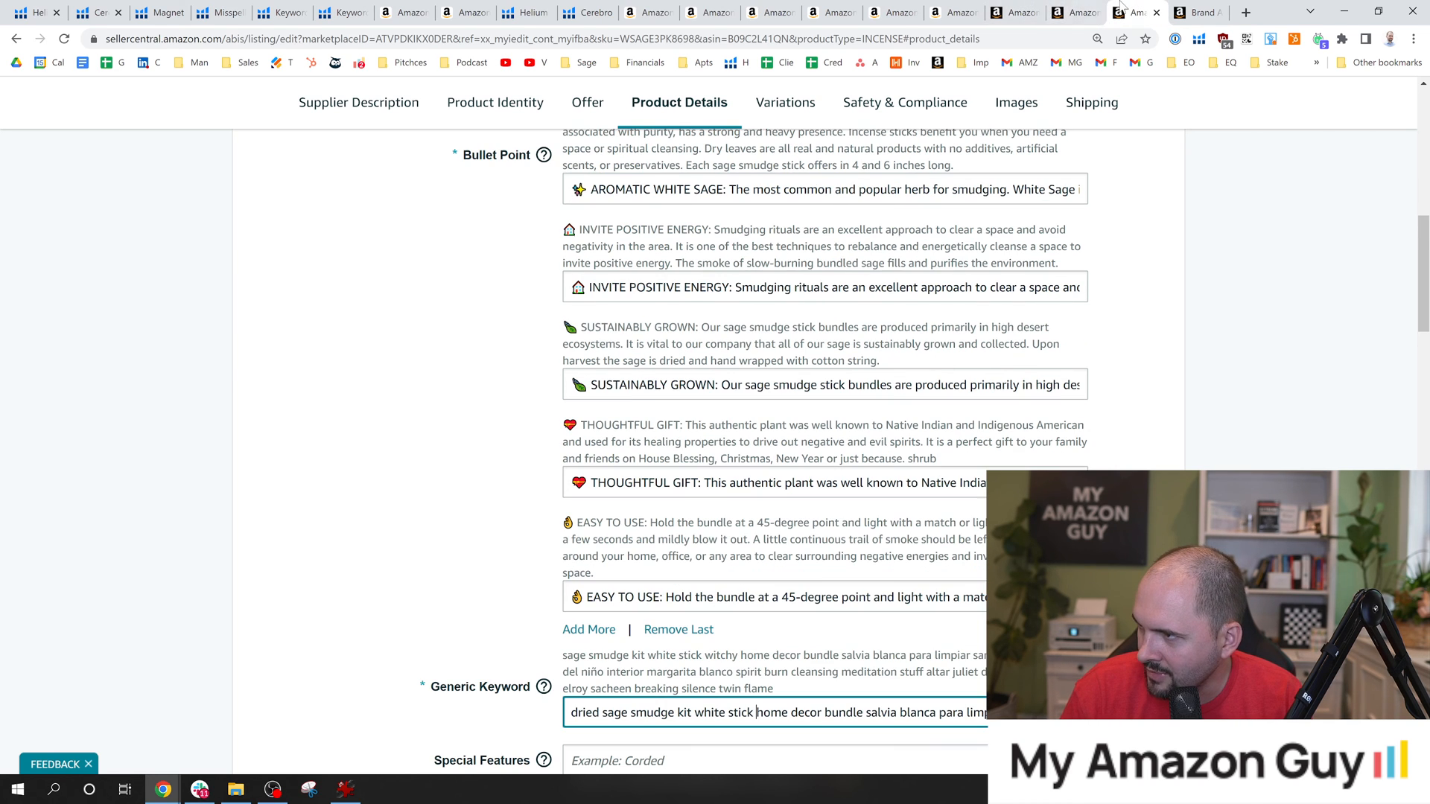
{"action": "key", "text": "shift+Tab"}
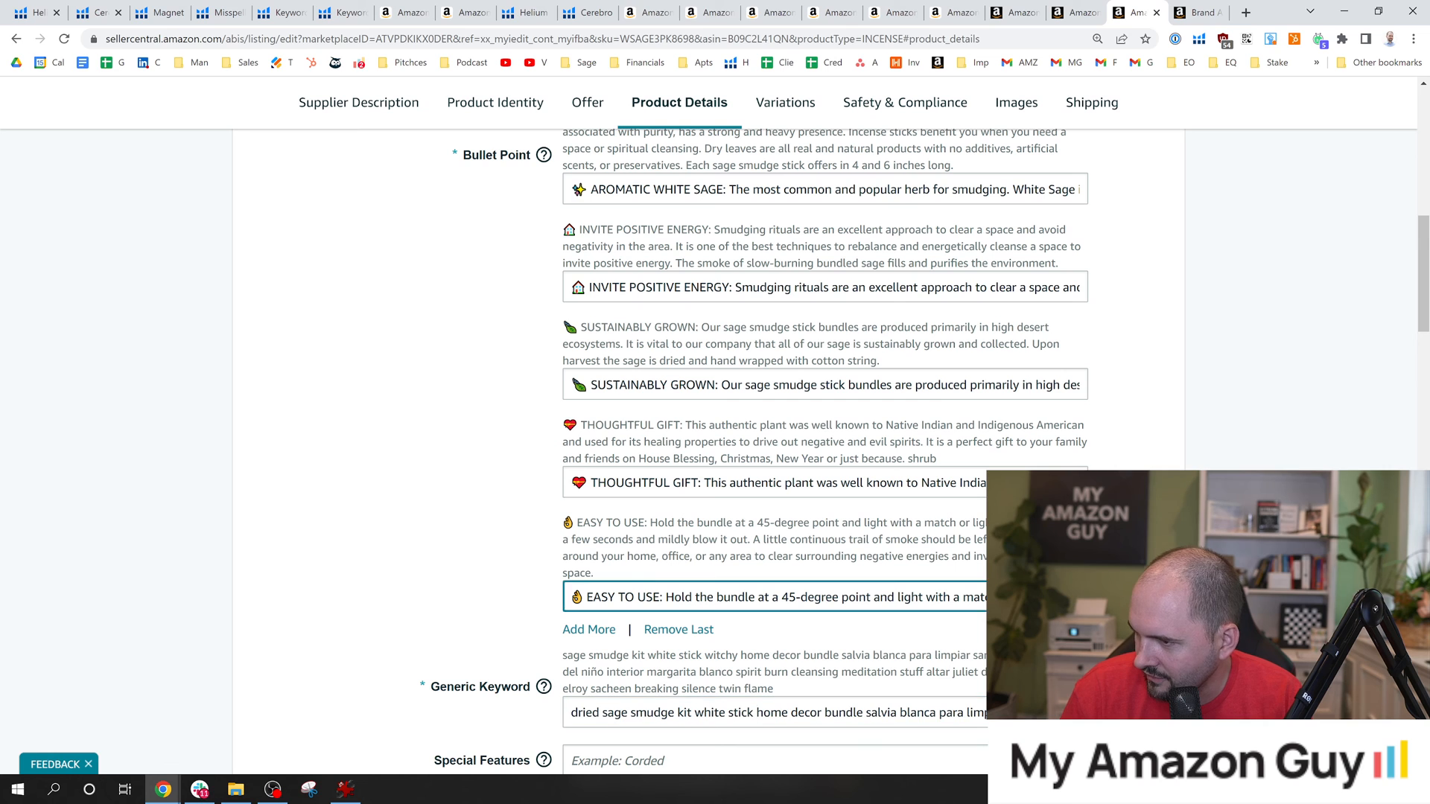
{"action": "key", "text": "shift+Tab"}
{"action": "key", "text": "shift+Tab"}
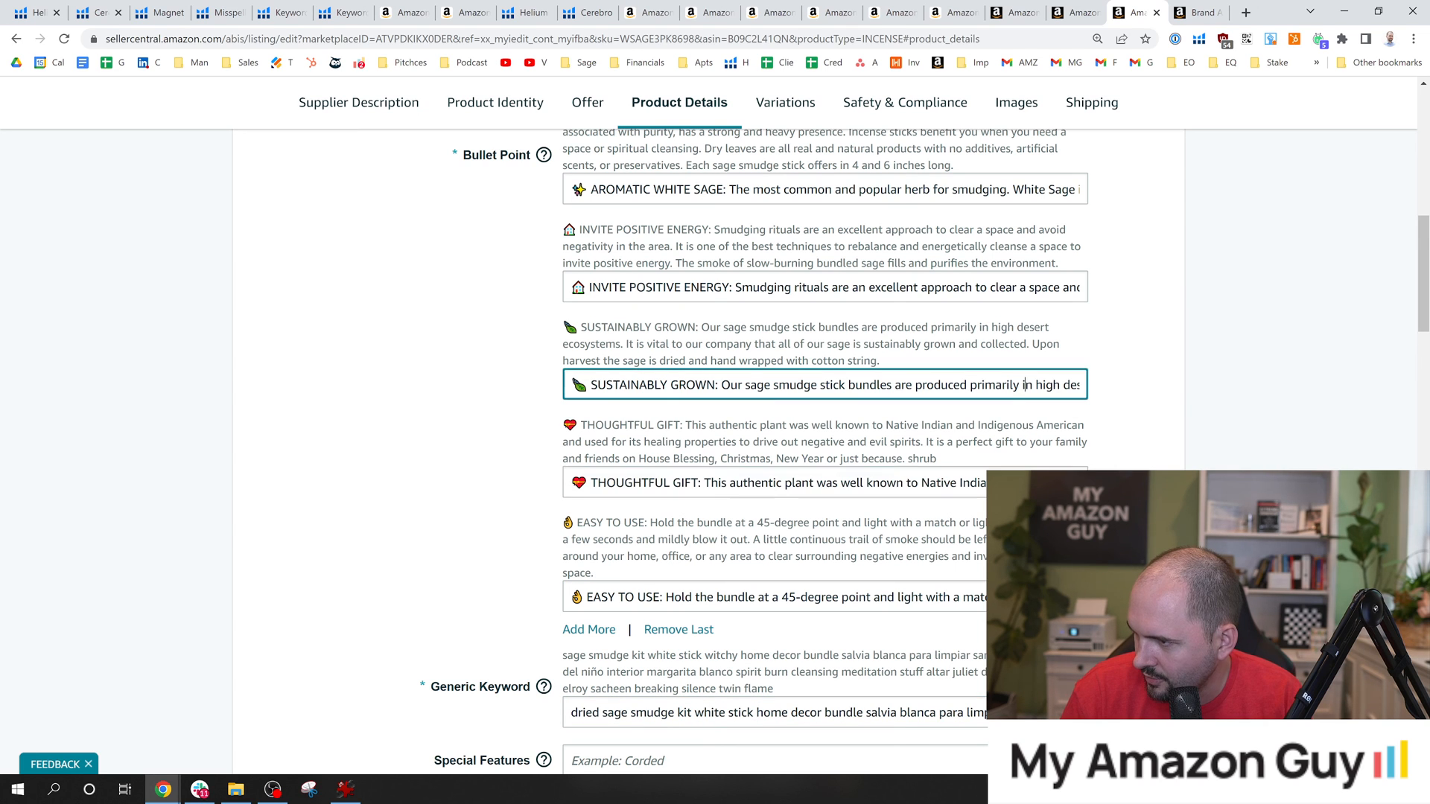
{"action": "key", "text": "shift+Tab"}
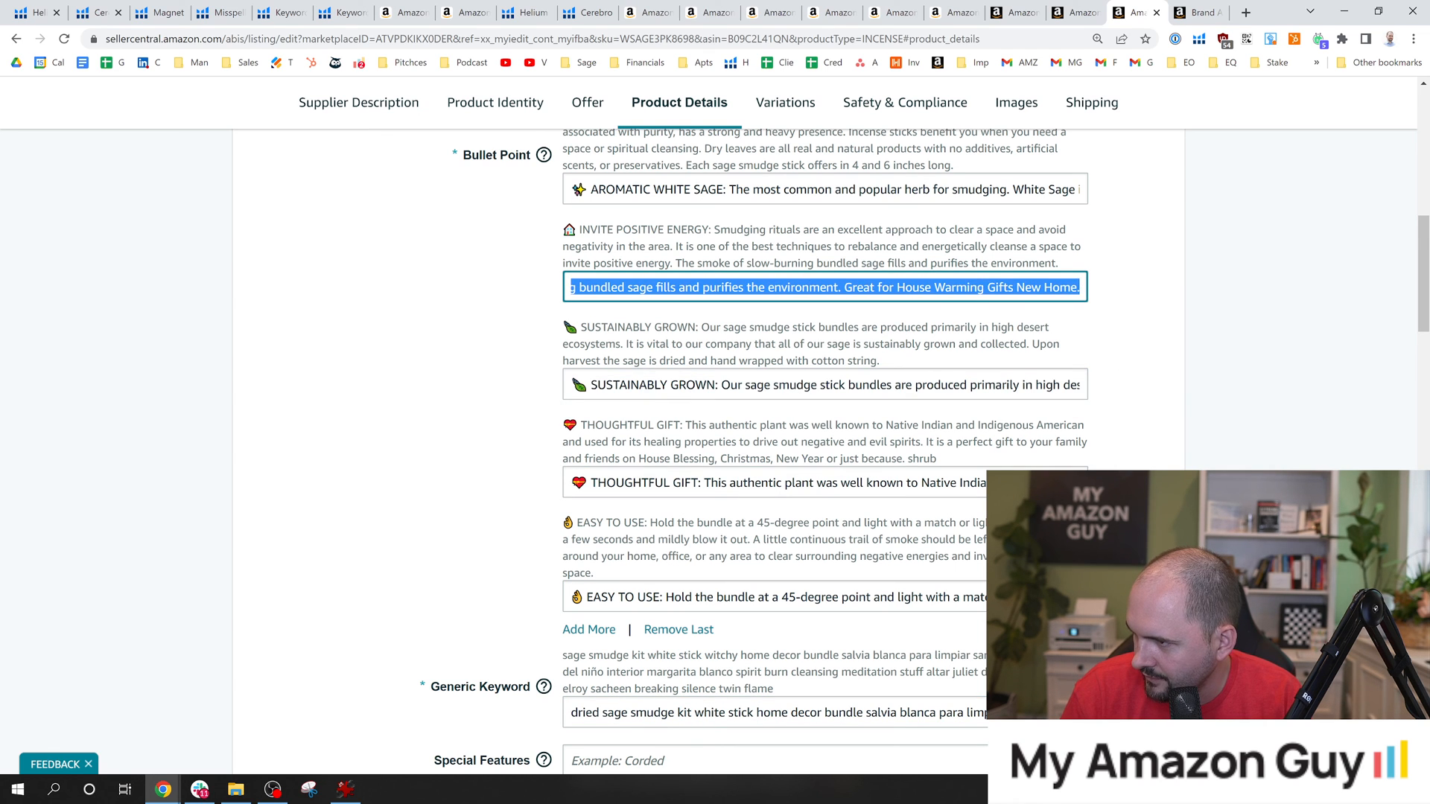
{"action": "left_click", "coordinate": [1157, 12]}
Add the word "dried" at the start of the generic keywords in the remaining edit form.
{"action": "left_click", "coordinate": [1080, 13]}
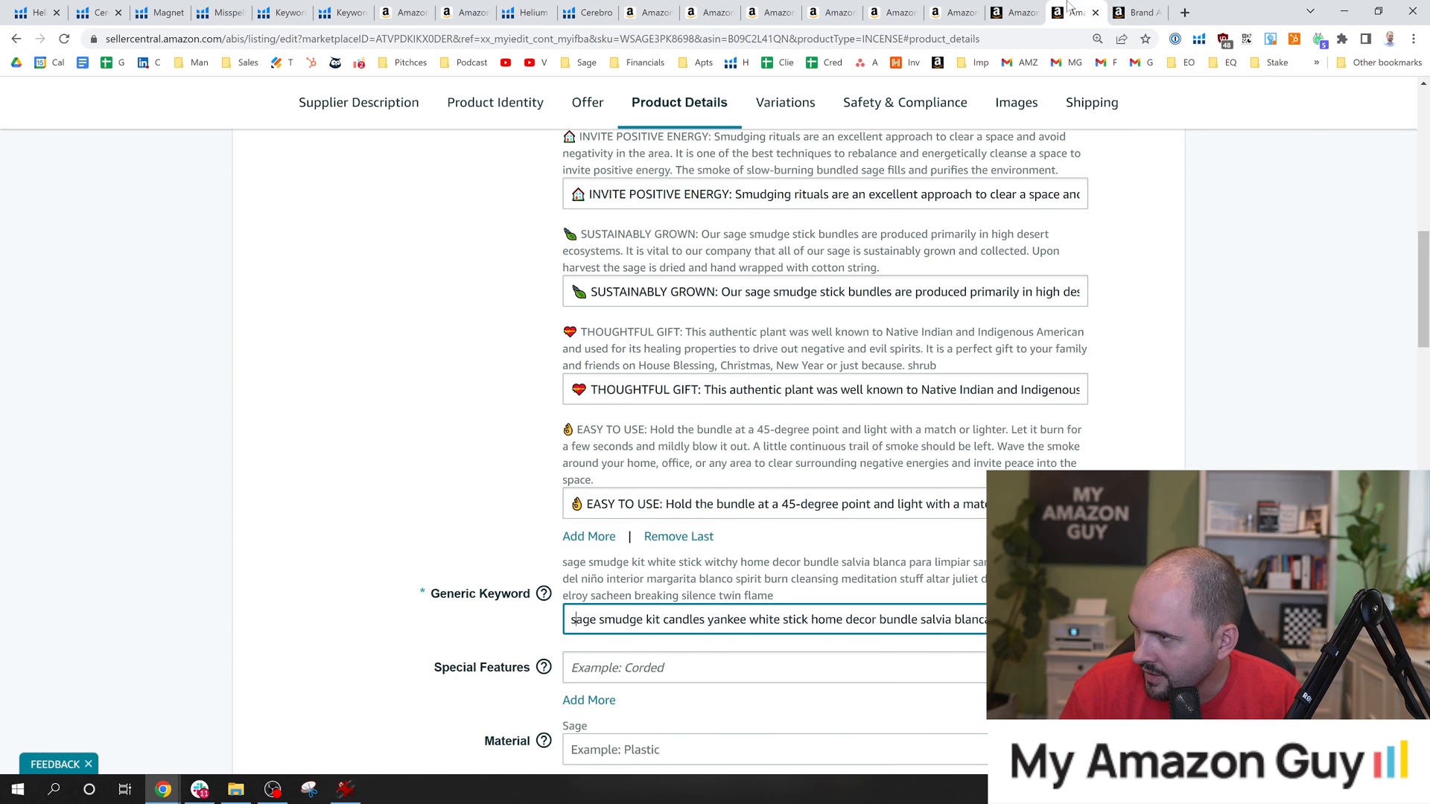
{"action": "left_click", "coordinate": [704, 620]}
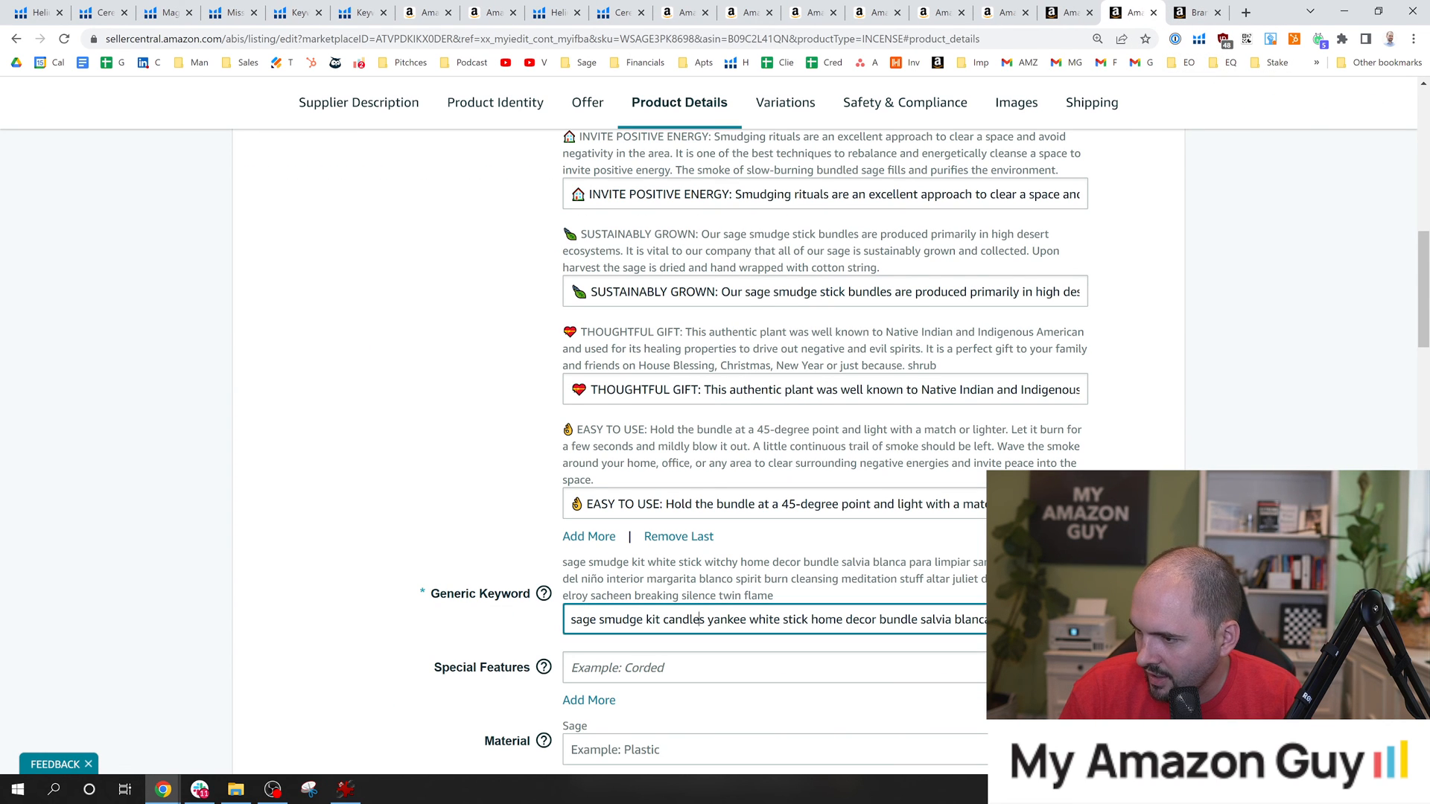
{"action": "left_click", "coordinate": [768, 619]}
{"action": "left_click_drag", "start_coordinate": [852, 619], "coordinate": [1103, 619]}
{"action": "left_click_drag", "start_coordinate": [721, 619], "coordinate": [558, 619]}
{"action": "left_click", "coordinate": [599, 619]}
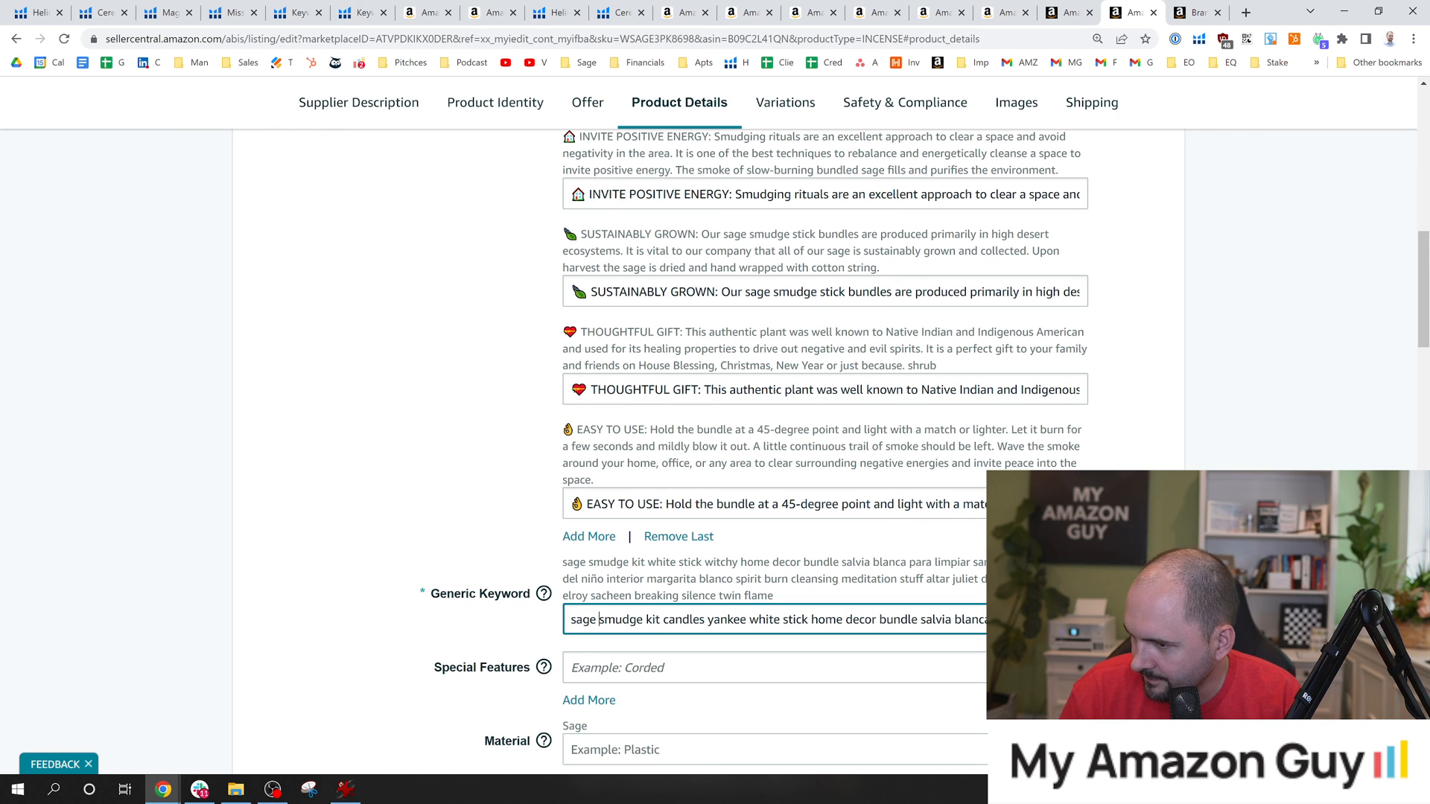
{"action": "type", "text": "dried"}
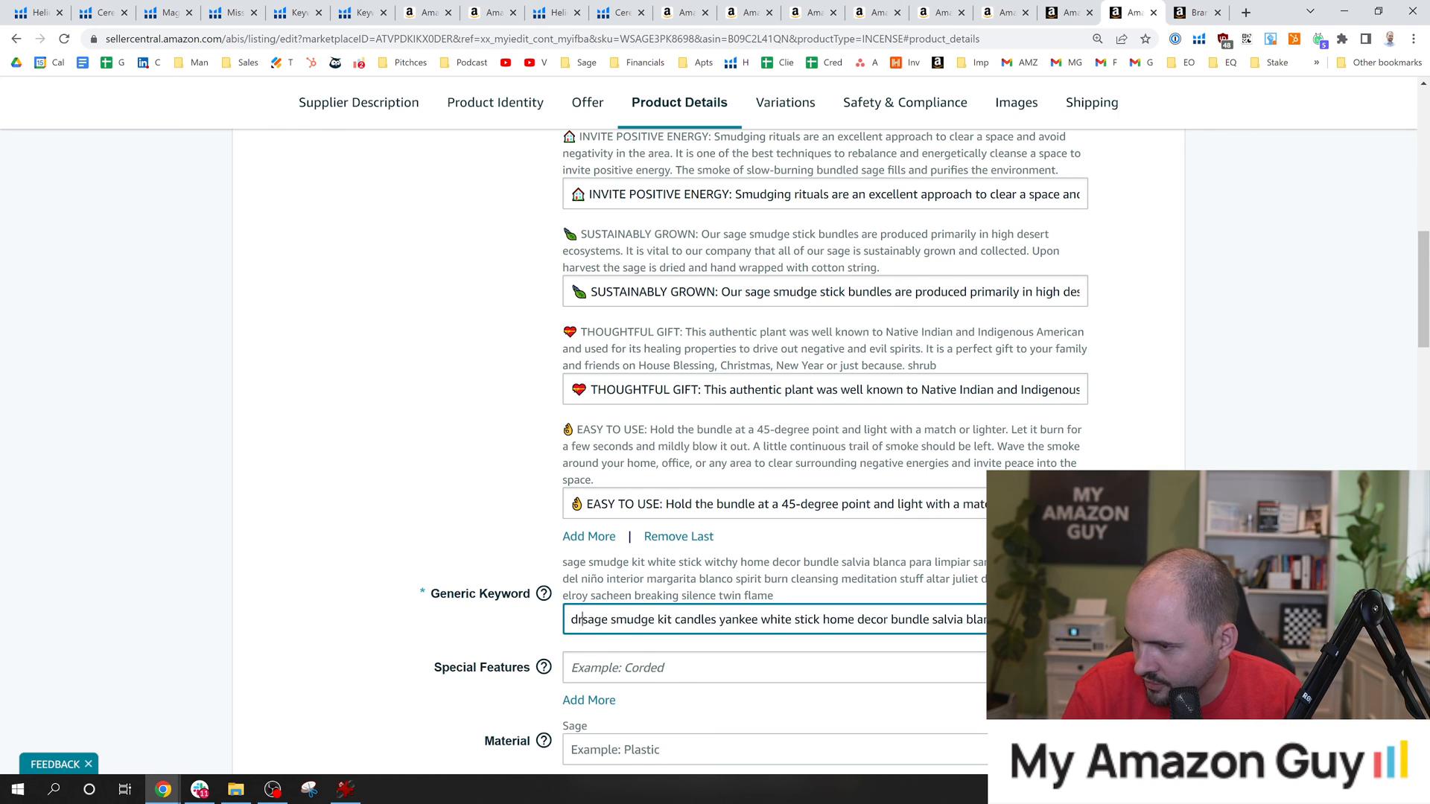
{"action": "left_click", "coordinate": [546, 514]}
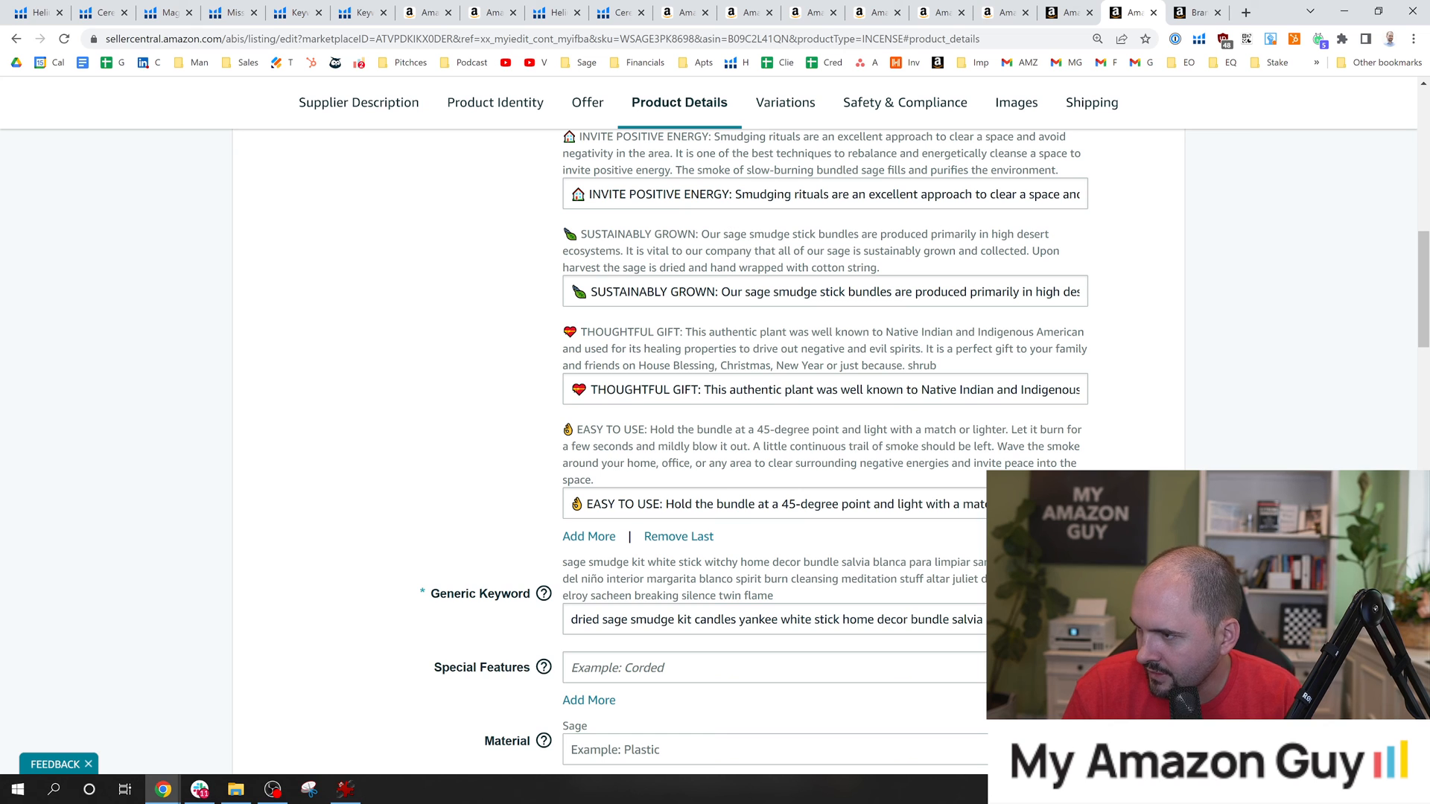
Check the SUSTAINABLY GROWN and THOUGHTFUL GIFT bullet points for the added keyword phrases.
{"action": "left_click_drag", "start_coordinate": [1033, 291], "coordinate": [1207, 309]}
{"action": "left_click", "coordinate": [1069, 12]}
{"action": "left_click", "coordinate": [1129, 12]}
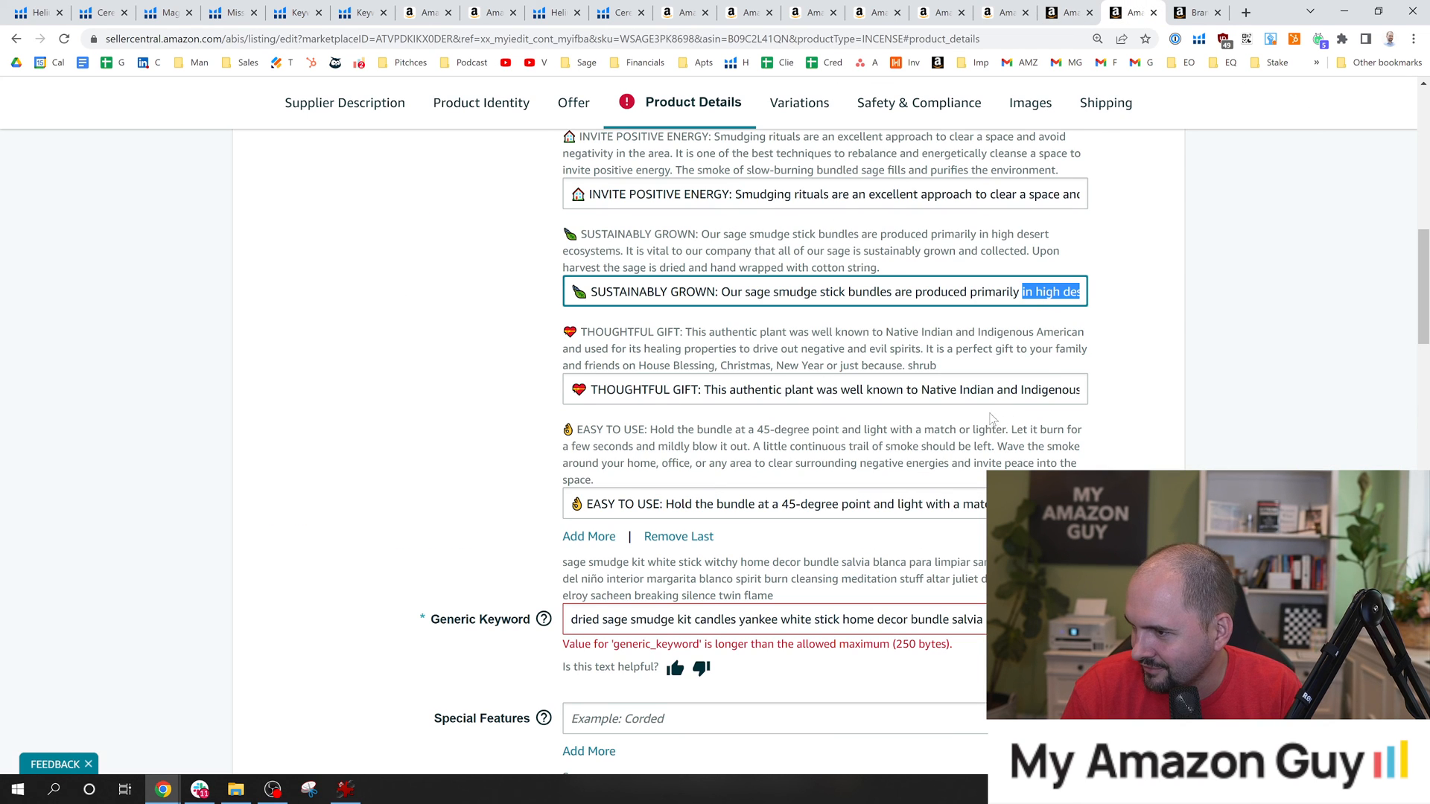
{"action": "left_click", "coordinate": [1035, 291]}
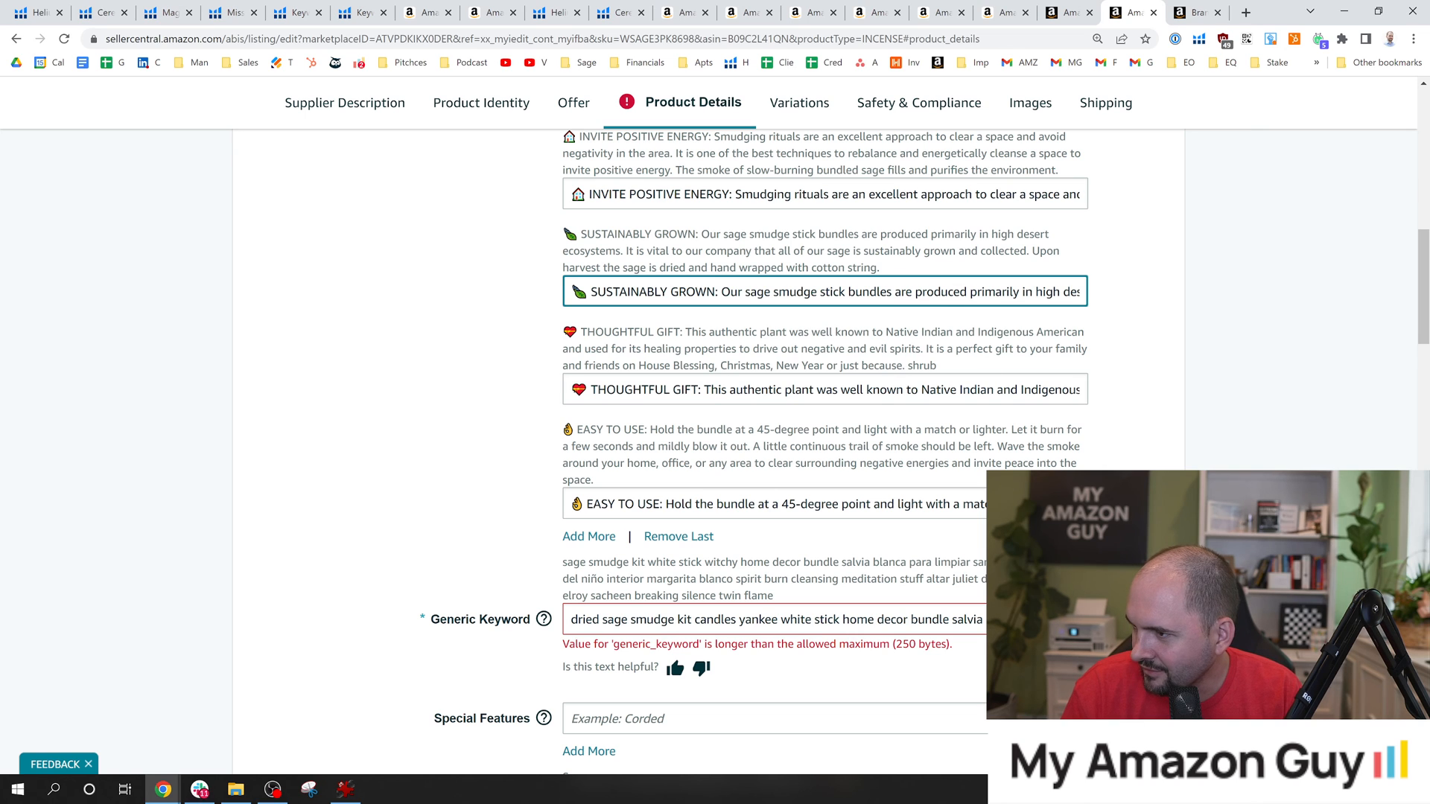
{"action": "key", "text": "Tab"}
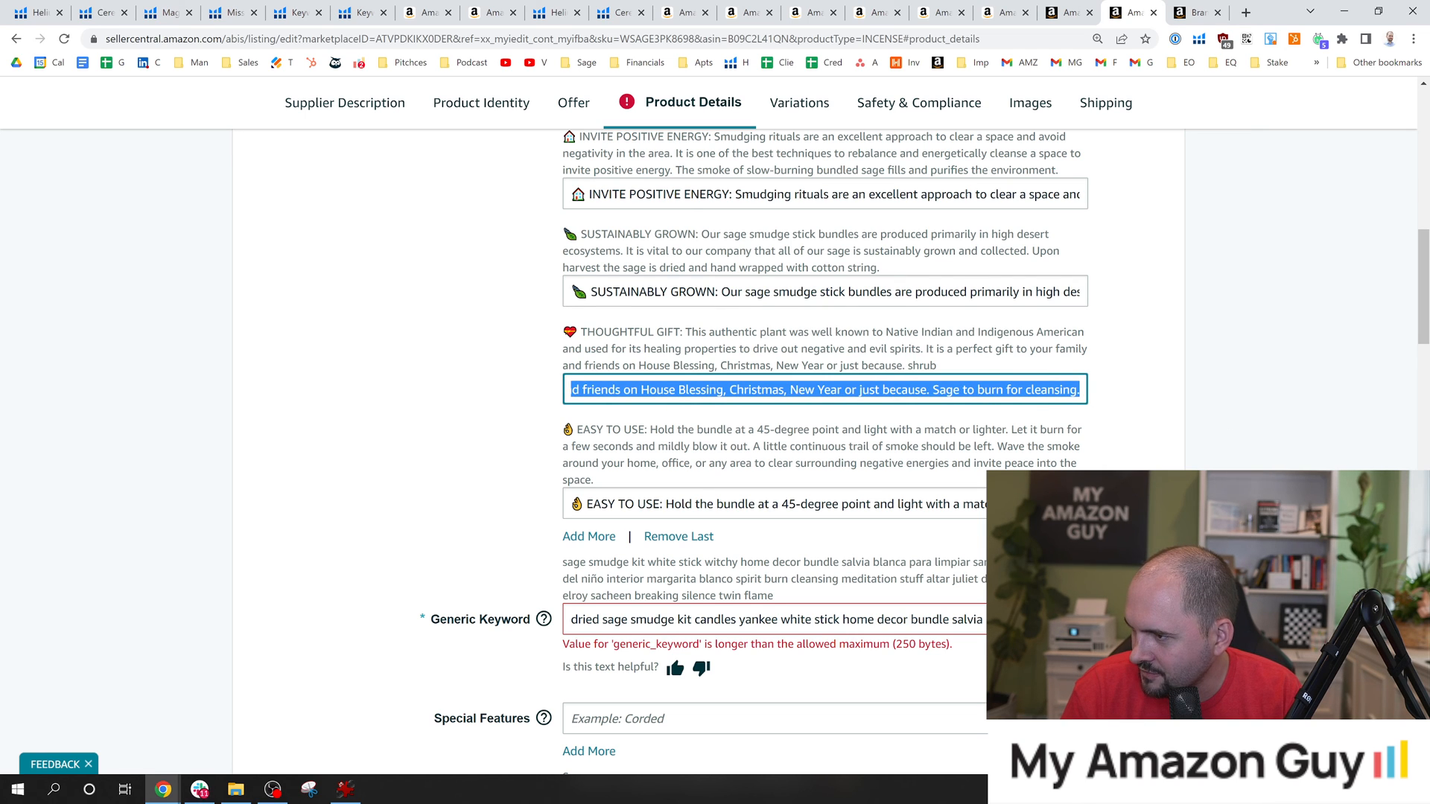
Remove "lick" from the generic keywords and trim the end of the list to fit the 250-byte limit.
{"action": "triple_click", "coordinate": [970, 618]}
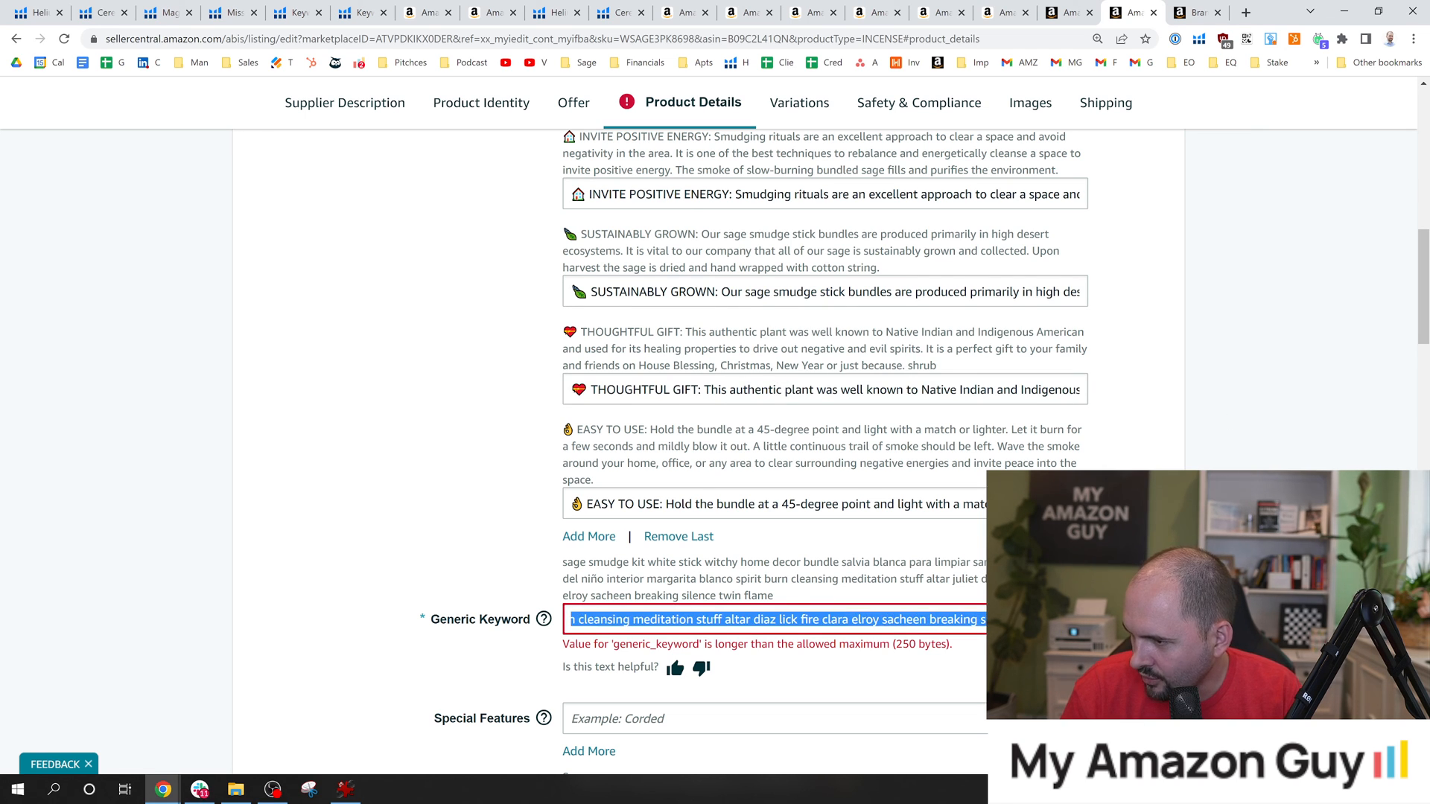
{"action": "left_click", "coordinate": [880, 620]}
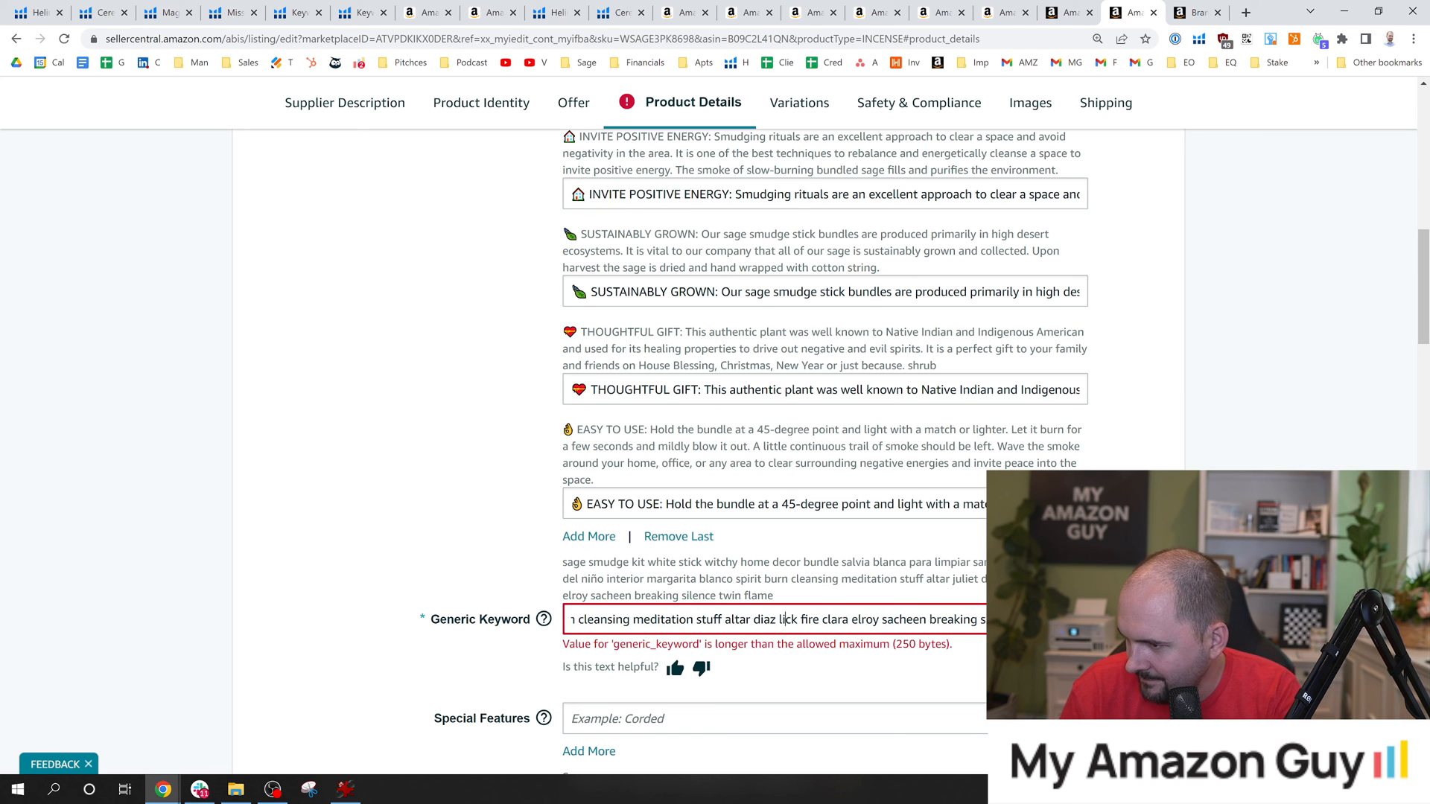
{"action": "double_click", "coordinate": [782, 619]}
{"action": "key", "text": "BackSpace"}
{"action": "key", "text": "Tab"}
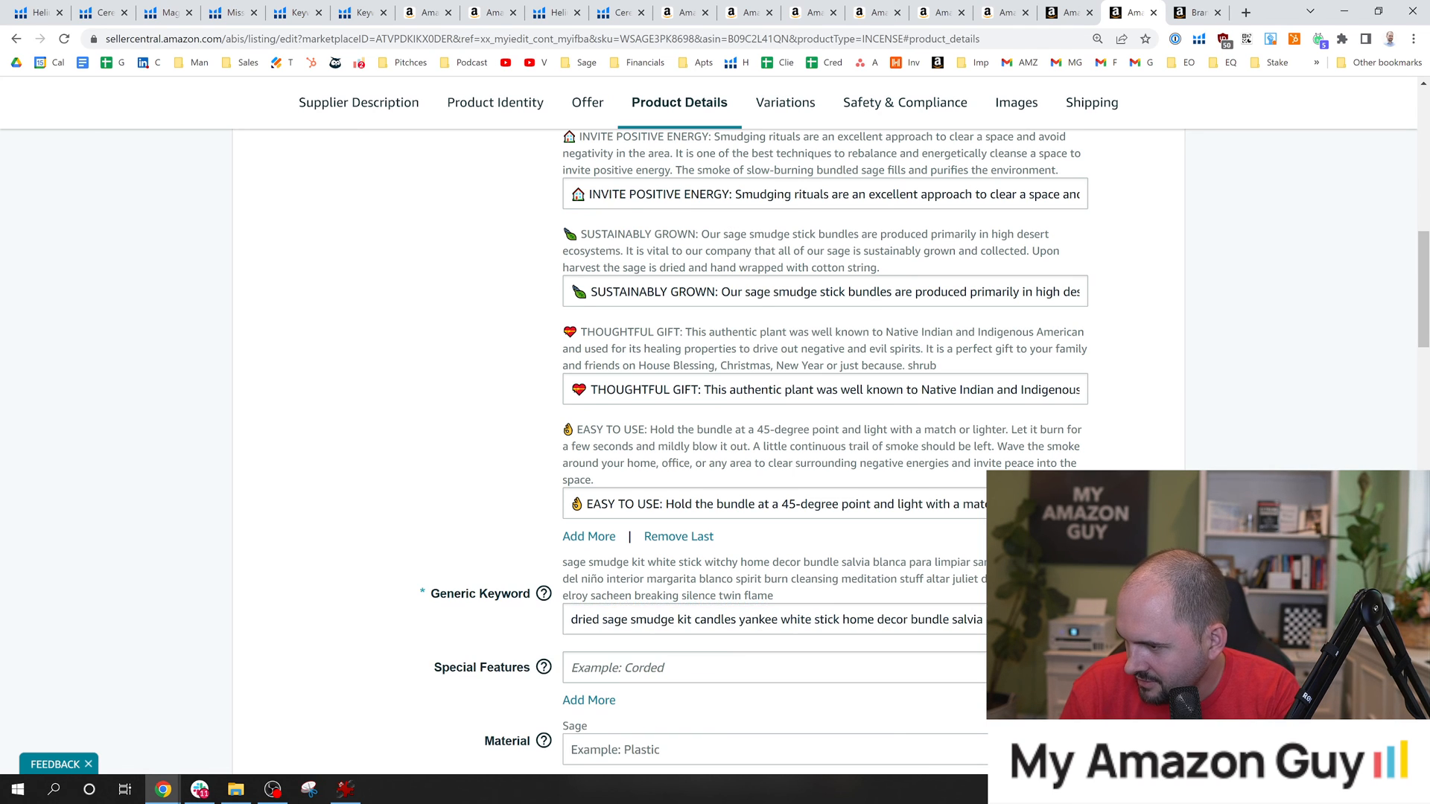
{"action": "left_click_drag", "start_coordinate": [904, 620], "coordinate": [1102, 622]}
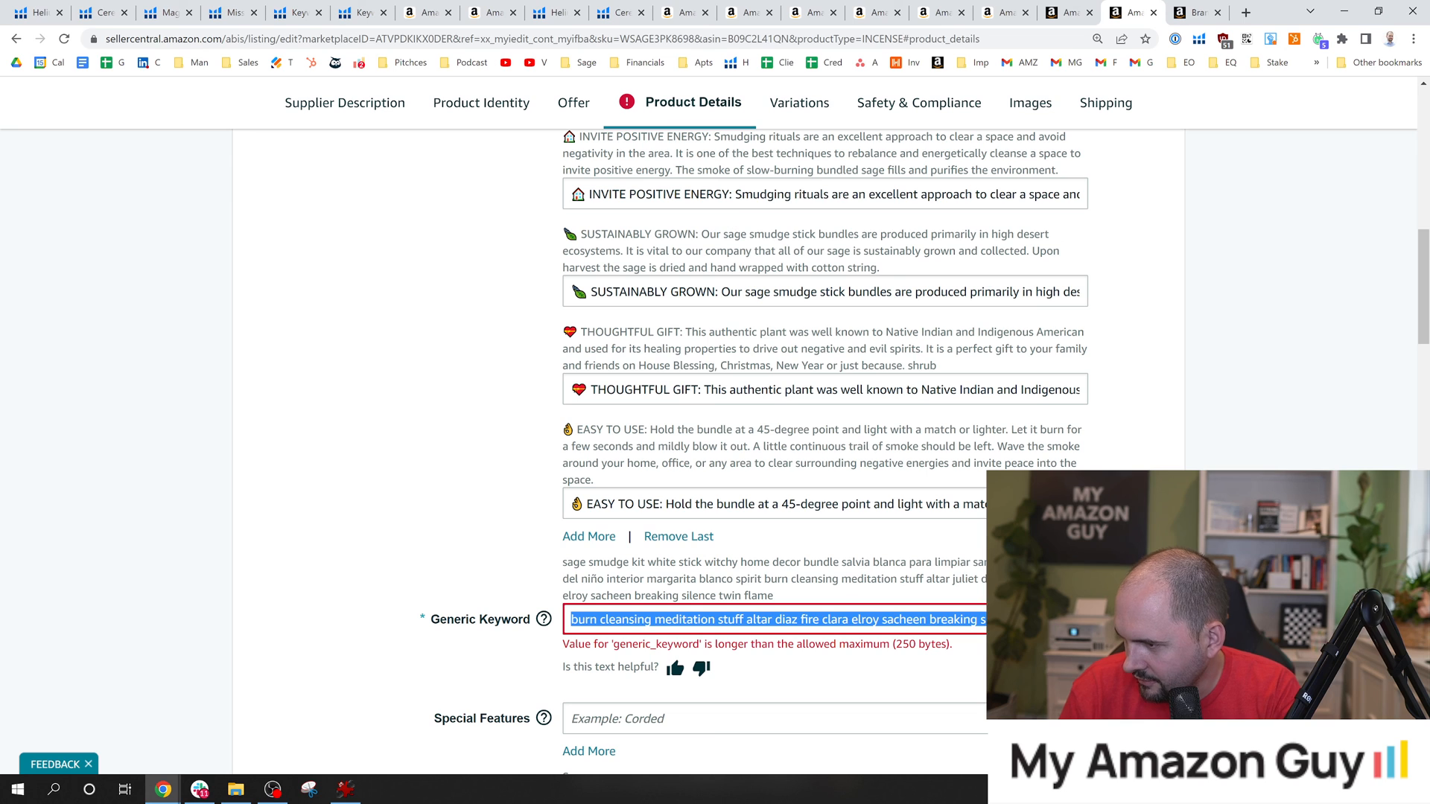
{"action": "left_click", "coordinate": [1069, 620]}
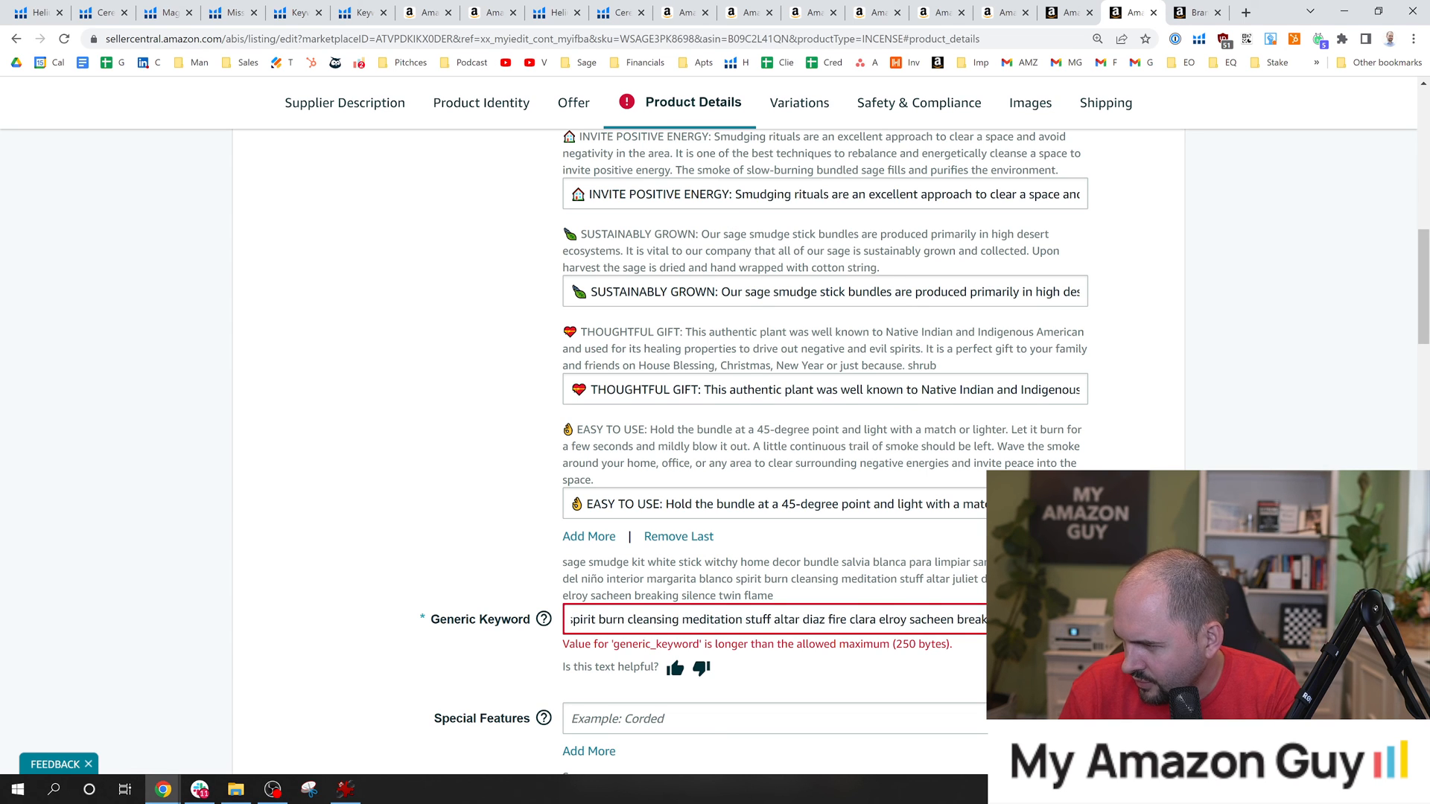
{"action": "key", "text": "Tab"}
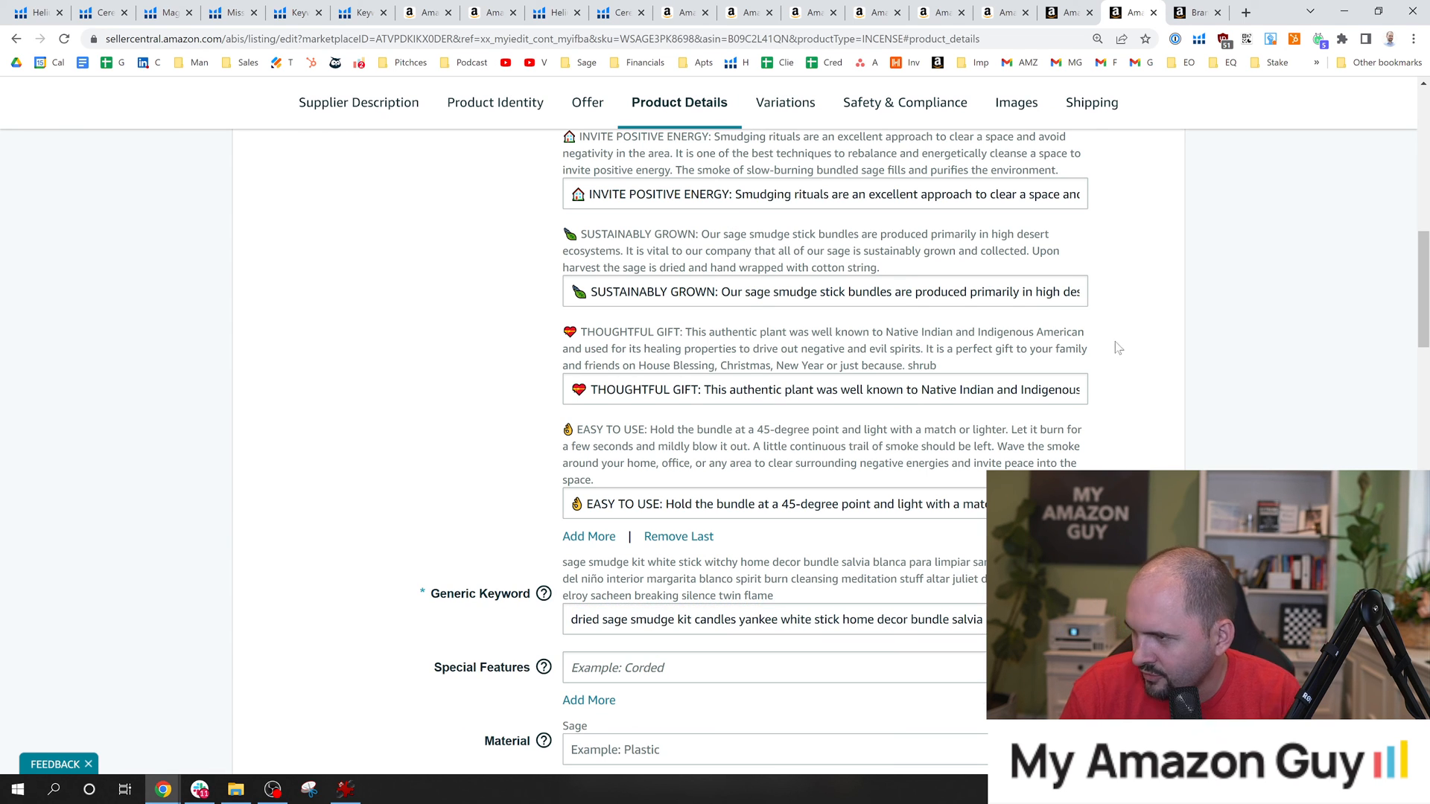
Insert "DRIED" before "SAGE" in the heading of the AROMATIC WHITE SAGE bullet point.
{"action": "scroll", "coordinate": [855, 266], "scroll_direction": "up", "scroll_amount": 5}
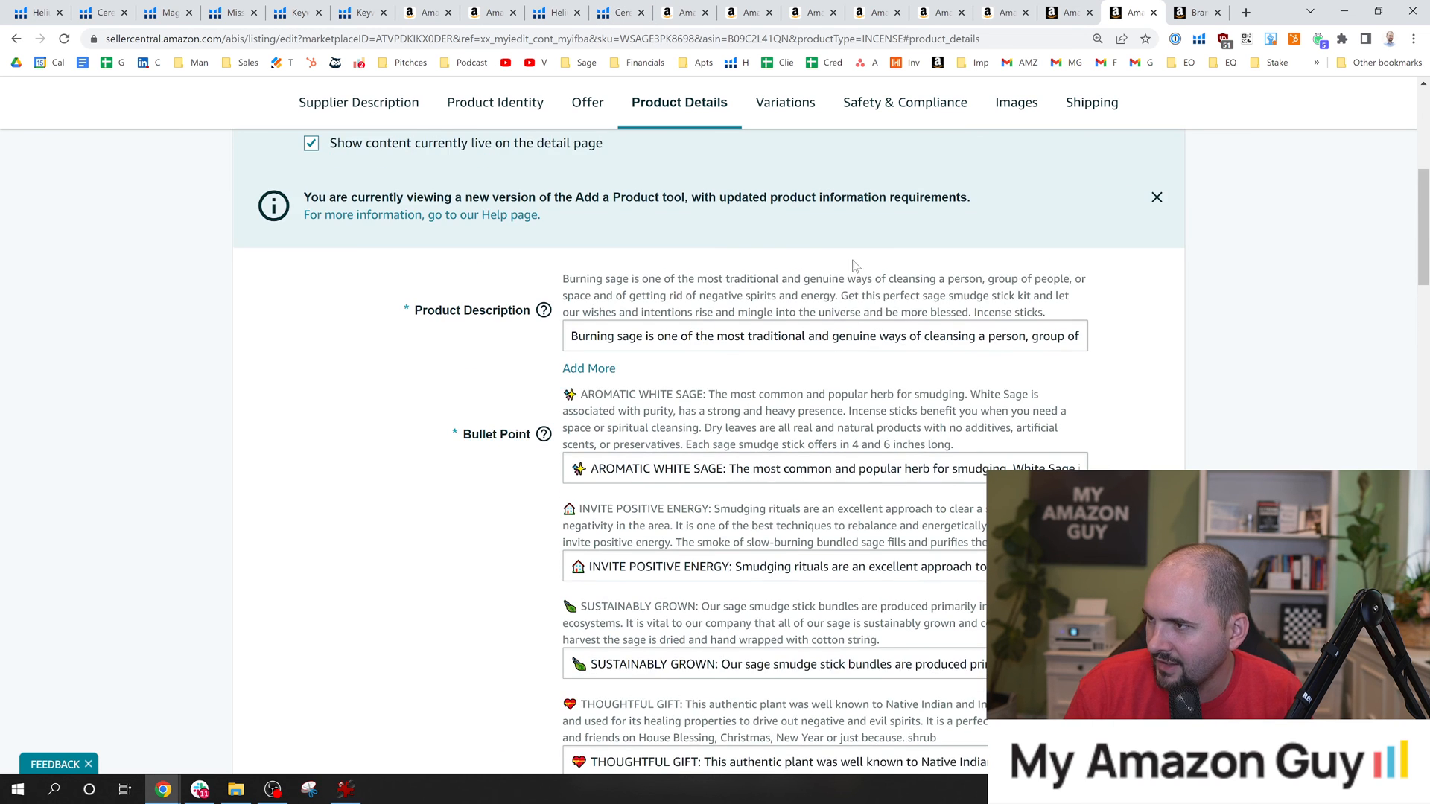
{"action": "scroll", "coordinate": [855, 266], "scroll_direction": "down", "scroll_amount": 3}
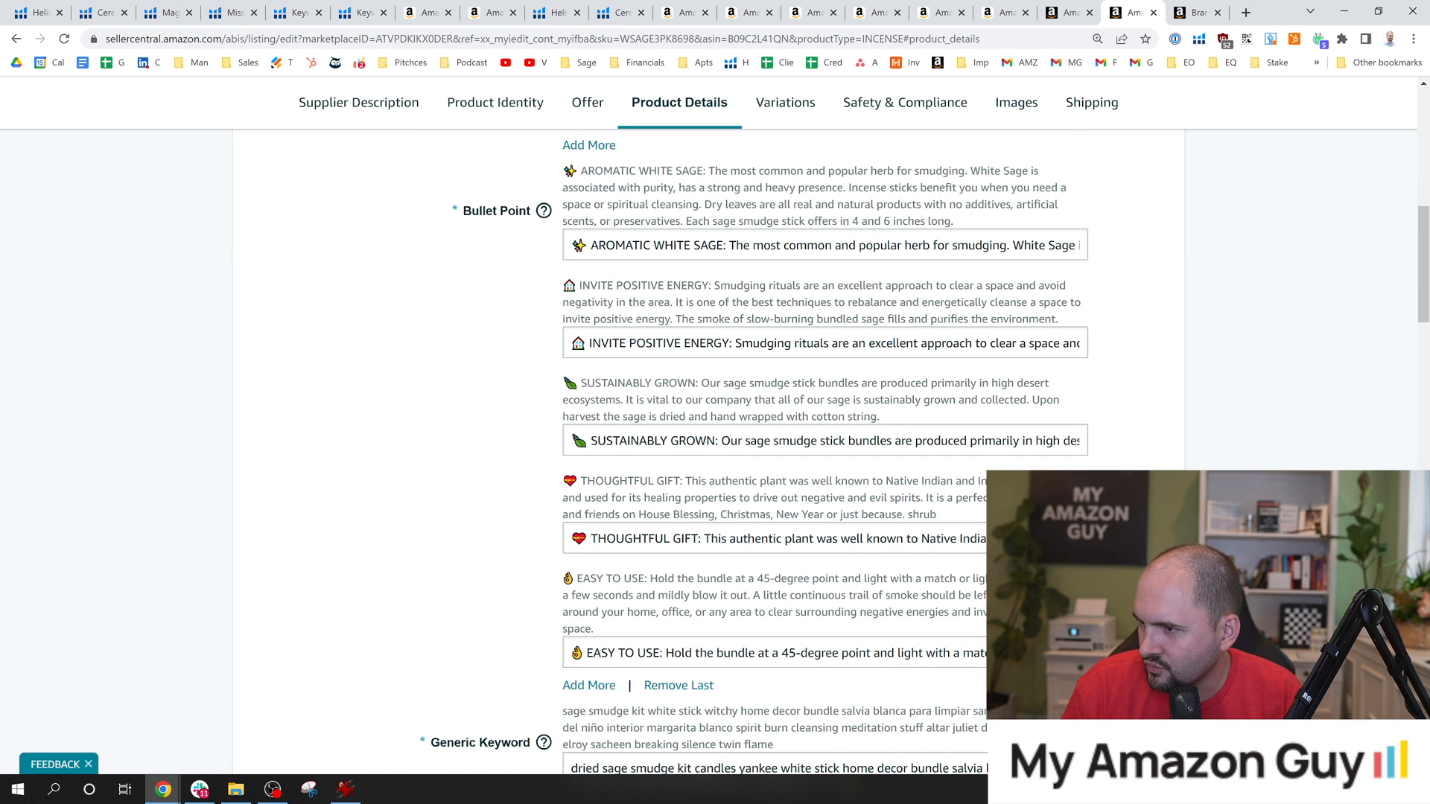
{"action": "left_click", "coordinate": [693, 245]}
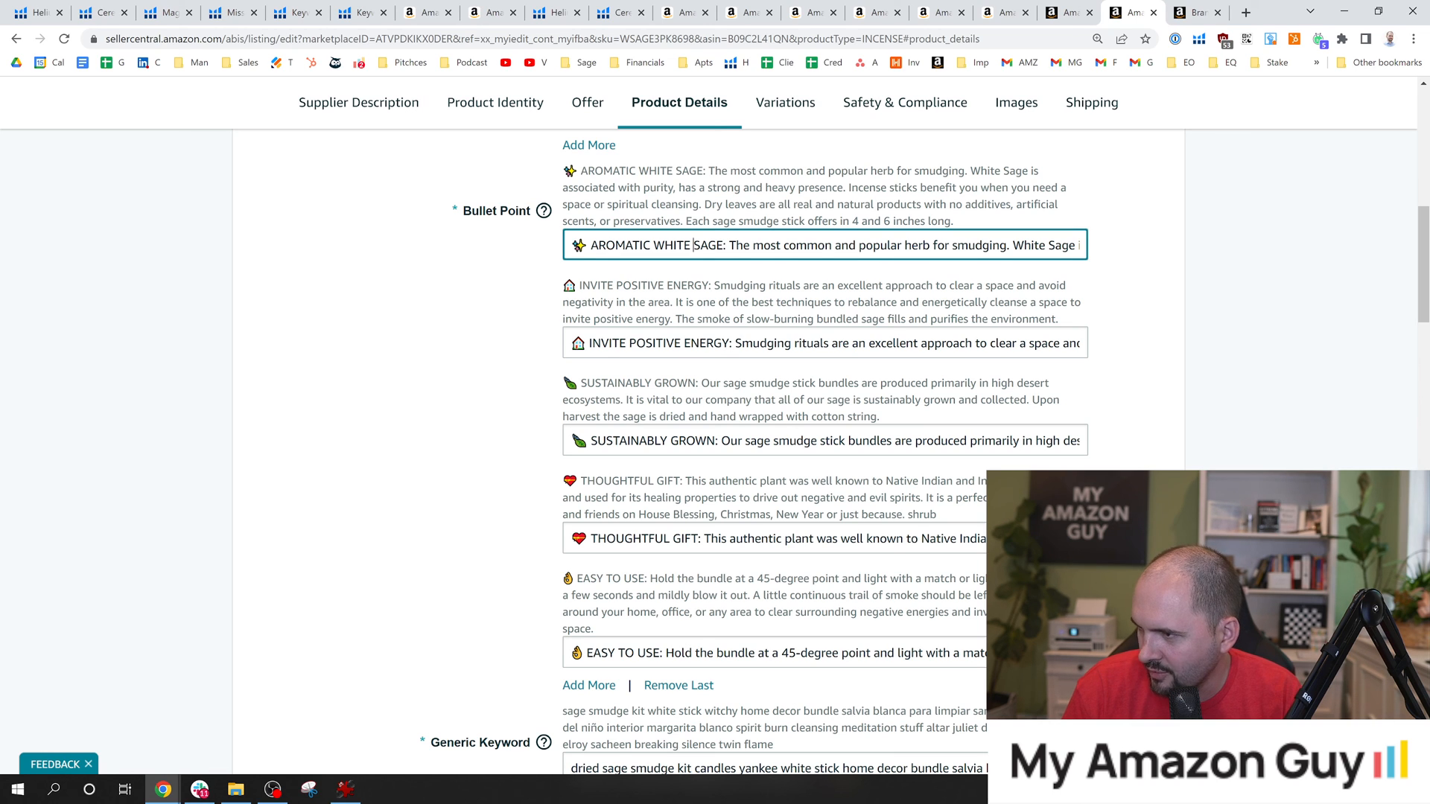
{"action": "type", "text": "DRIED"}
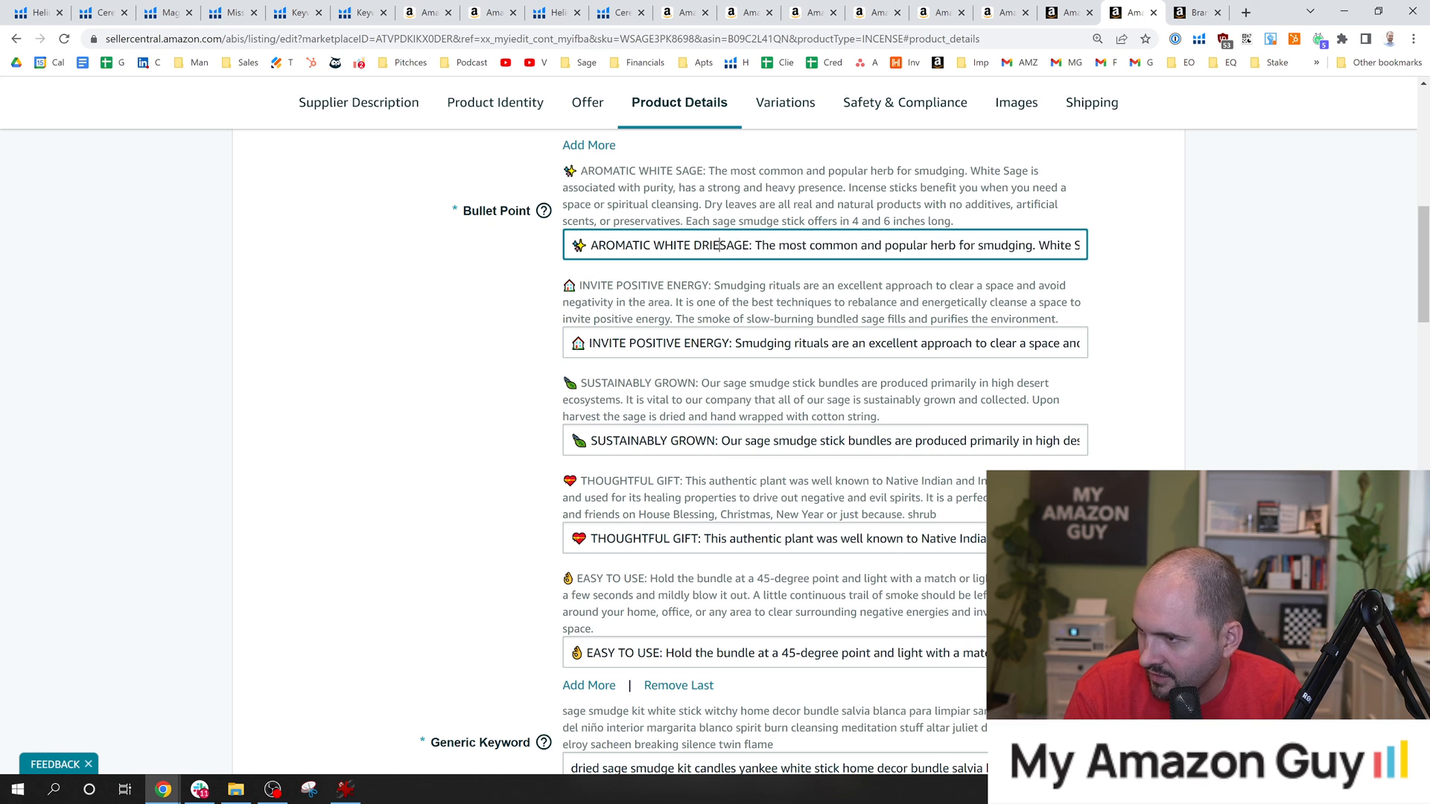
Submit the listing changes and close the confirmation.
{"action": "left_click", "coordinate": [1289, 224]}
{"action": "left_click_drag", "start_coordinate": [1420, 244], "coordinate": [1424, 684]}
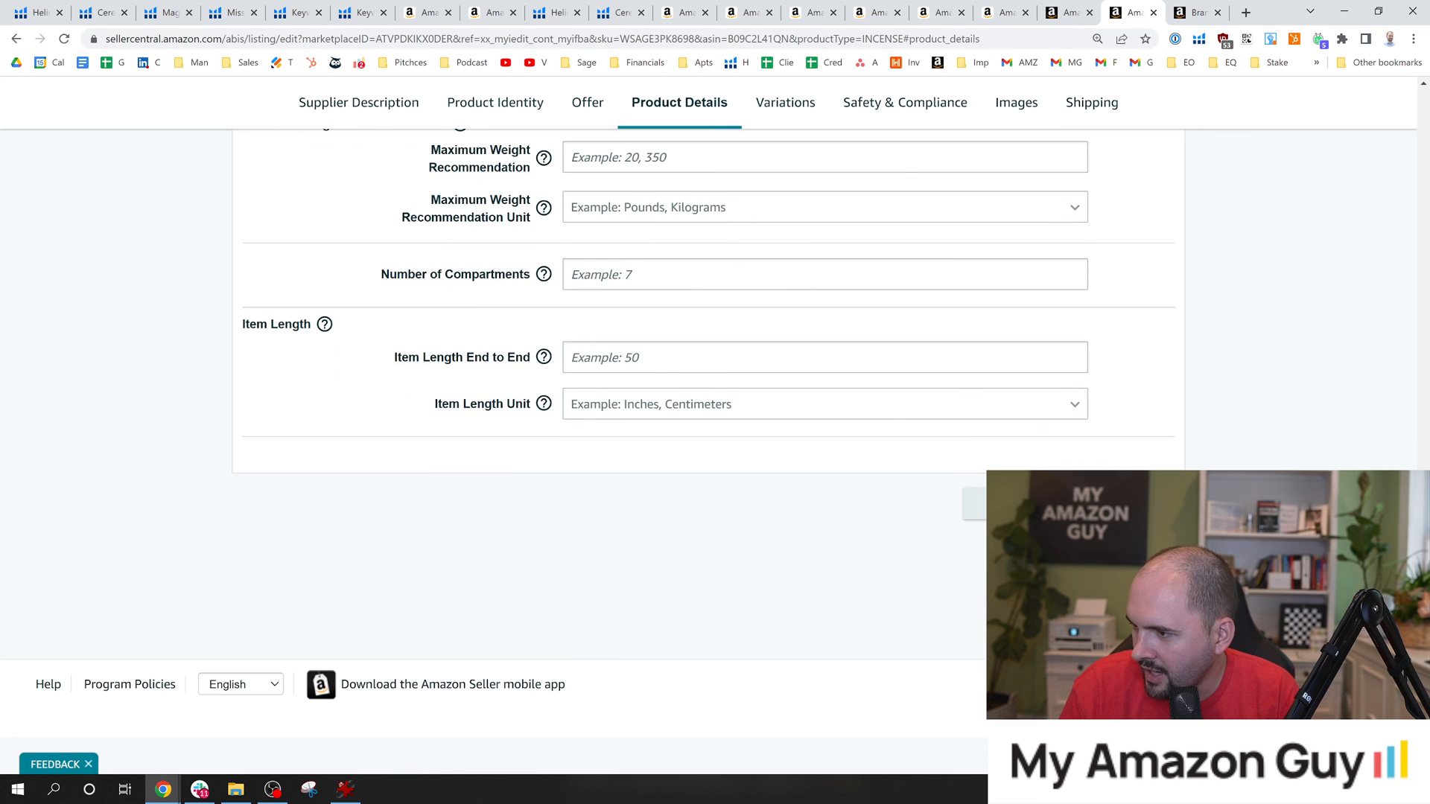
{"action": "left_click", "coordinate": [1118, 504]}
{"action": "left_click", "coordinate": [916, 491]}
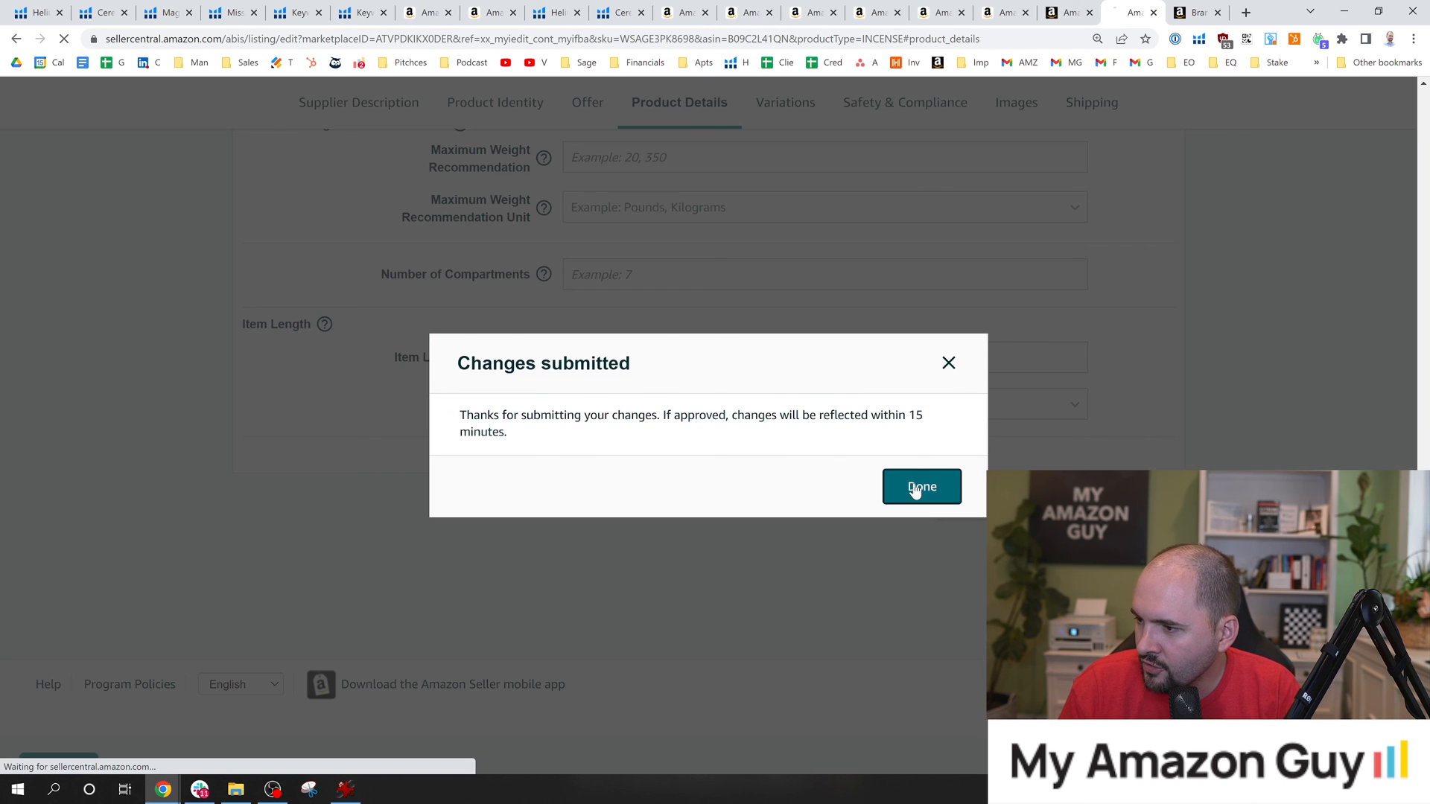
Search the A+ Content Manager for "sage" and open "MAG - Sage Smudge 3 Pack - August 21" for editing.
{"action": "mouse_move", "coordinate": [350, 159]}
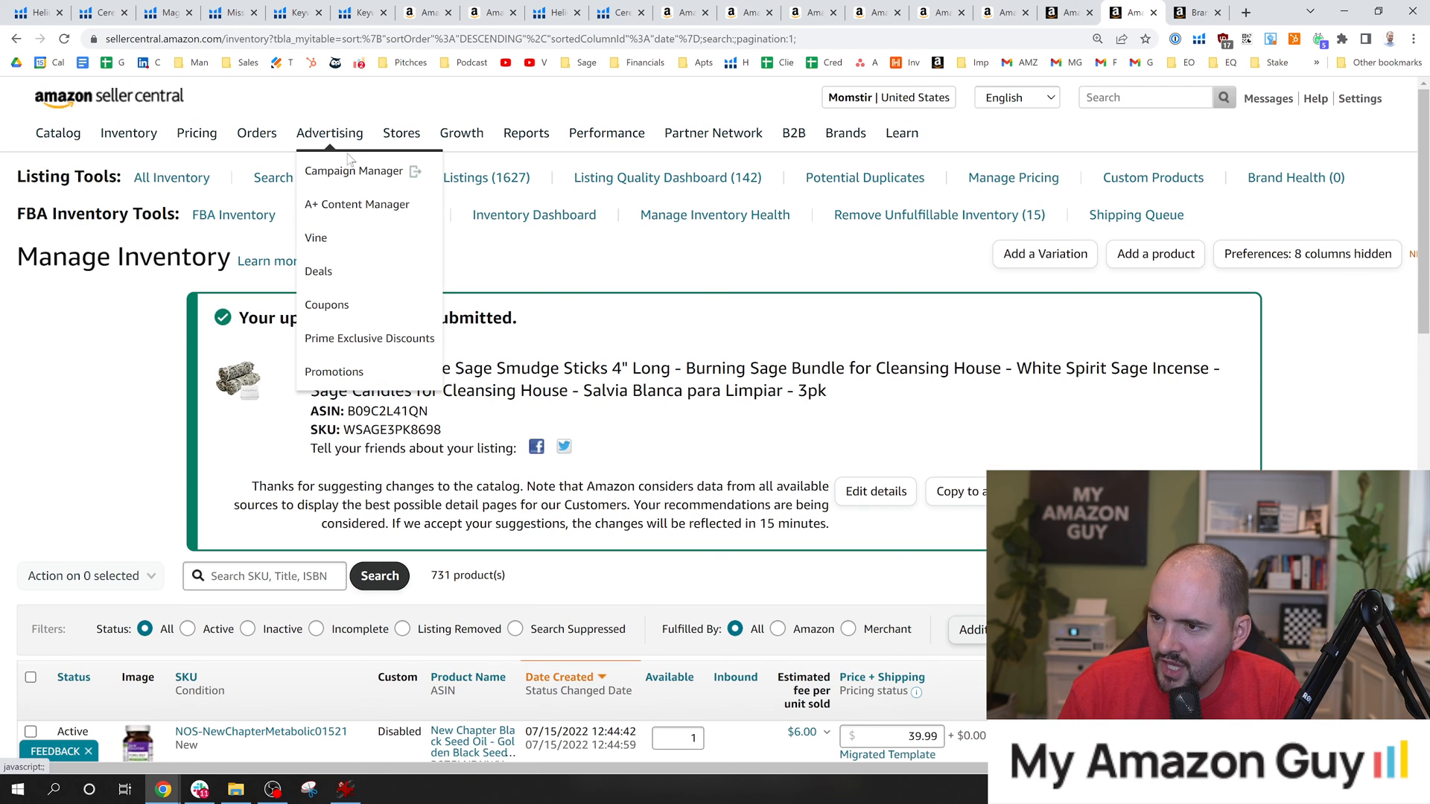
{"action": "left_click", "coordinate": [351, 204]}
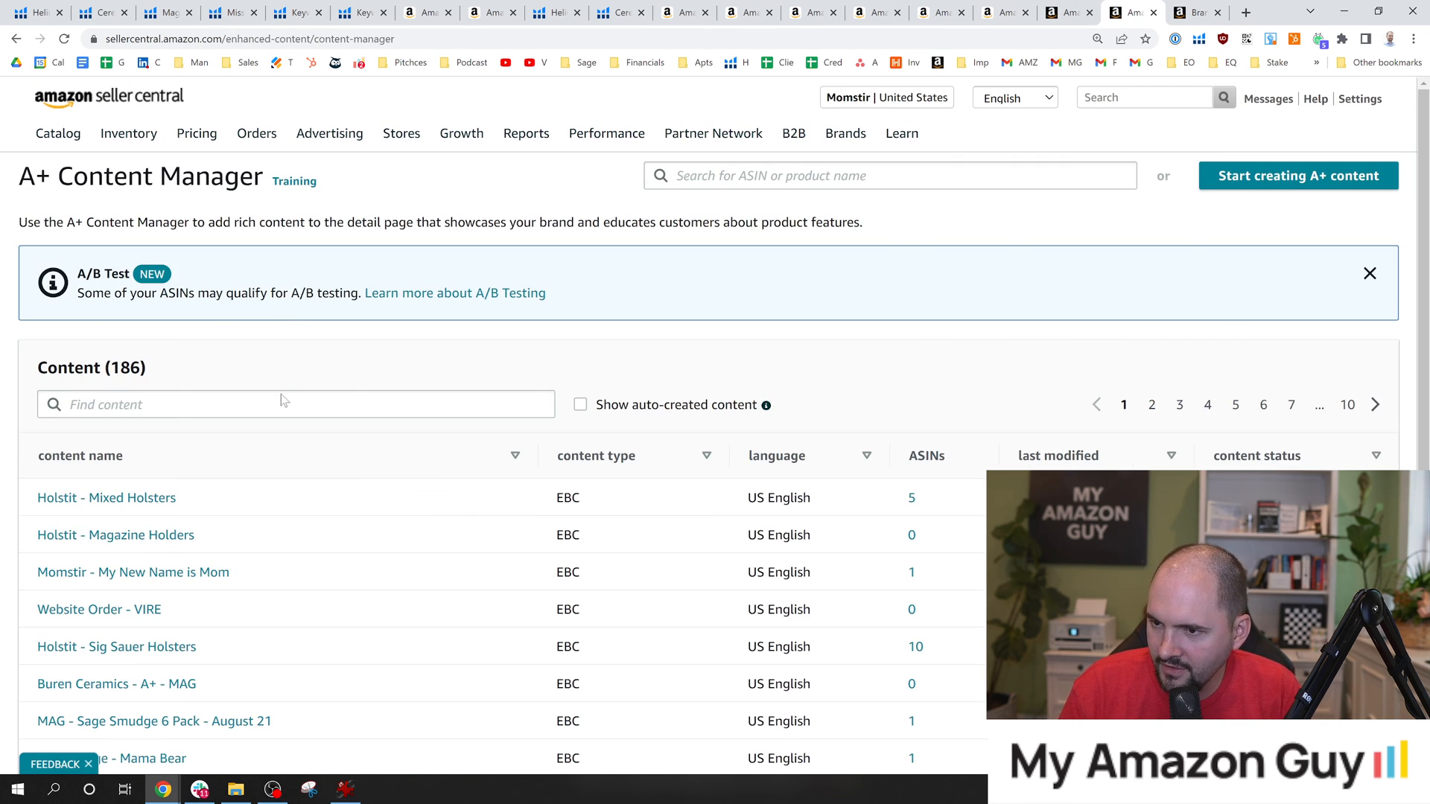
{"action": "left_click", "coordinate": [282, 401]}
{"action": "type", "text": "sag"}
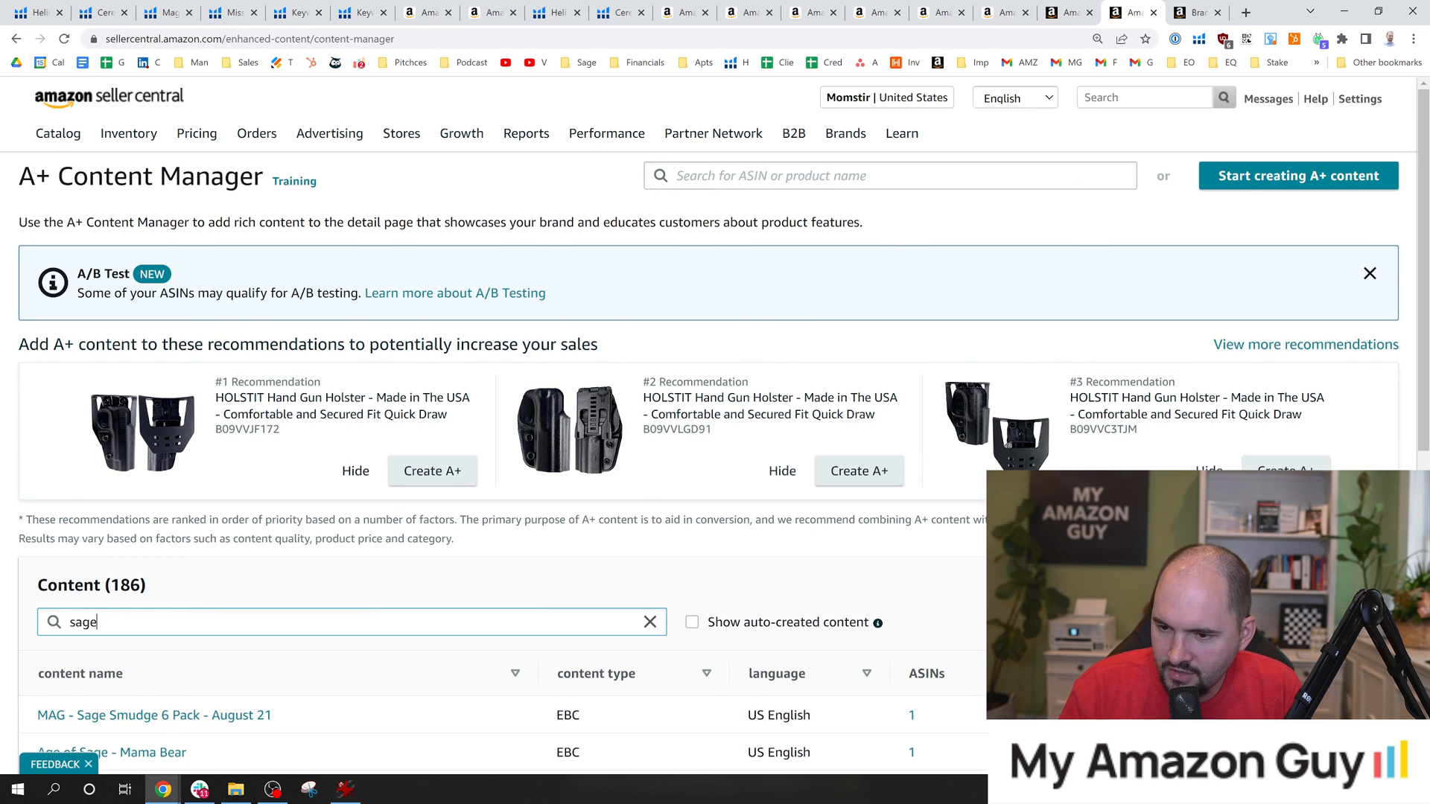
{"action": "type", "text": "e"}
{"action": "scroll", "coordinate": [331, 322], "scroll_direction": "down", "scroll_amount": 5}
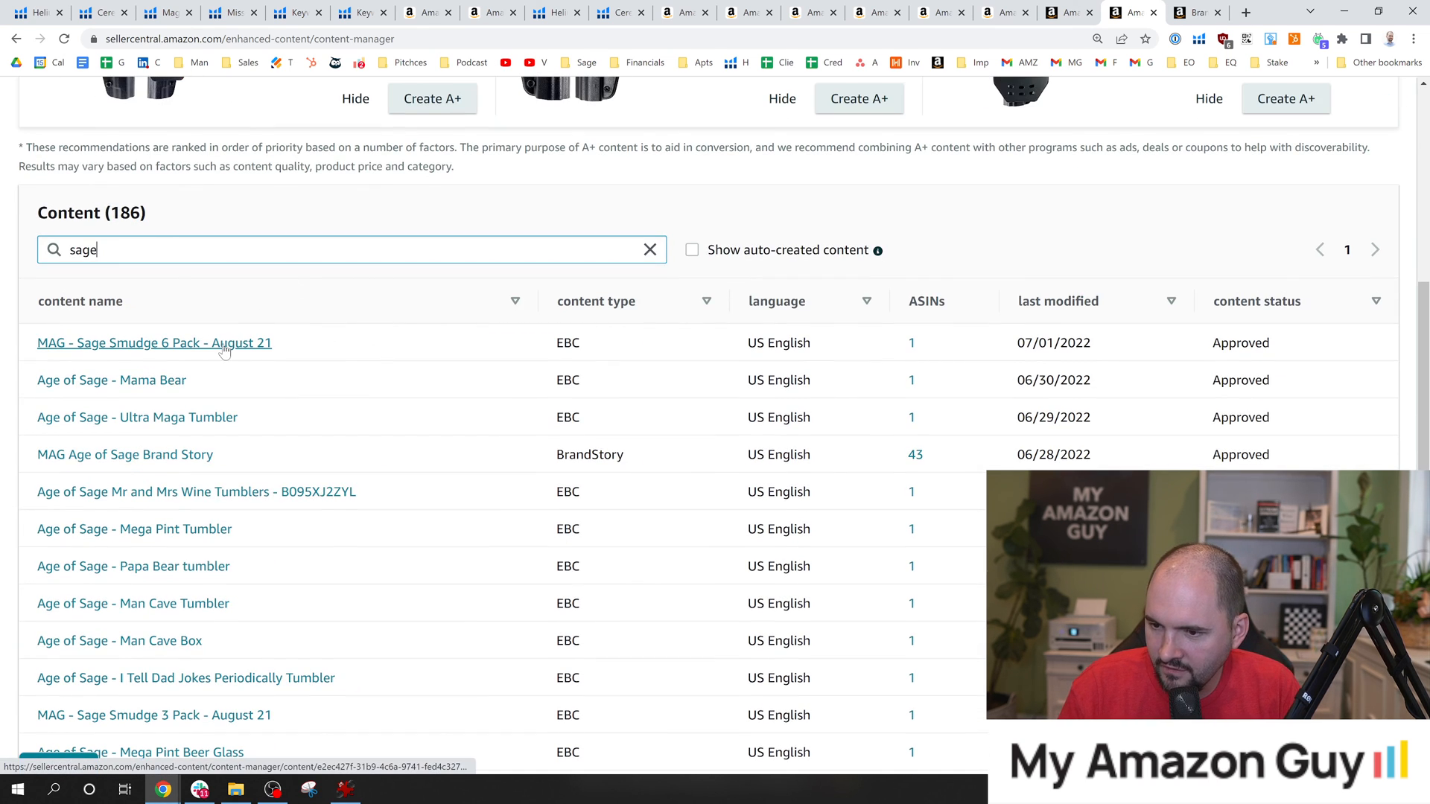
{"action": "left_click", "coordinate": [243, 716]}
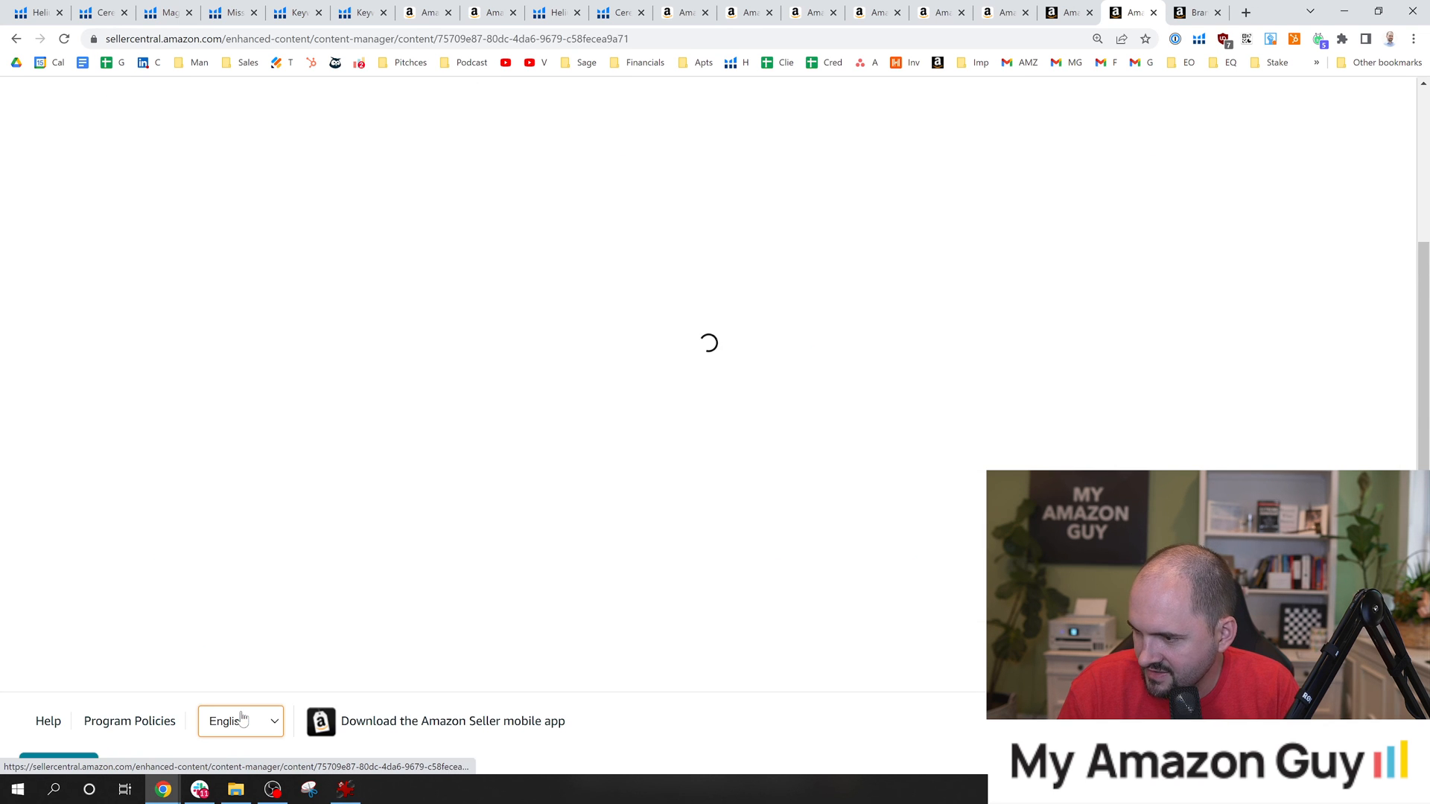
{"action": "scroll", "coordinate": [1285, 257], "scroll_direction": "up", "scroll_amount": 3}
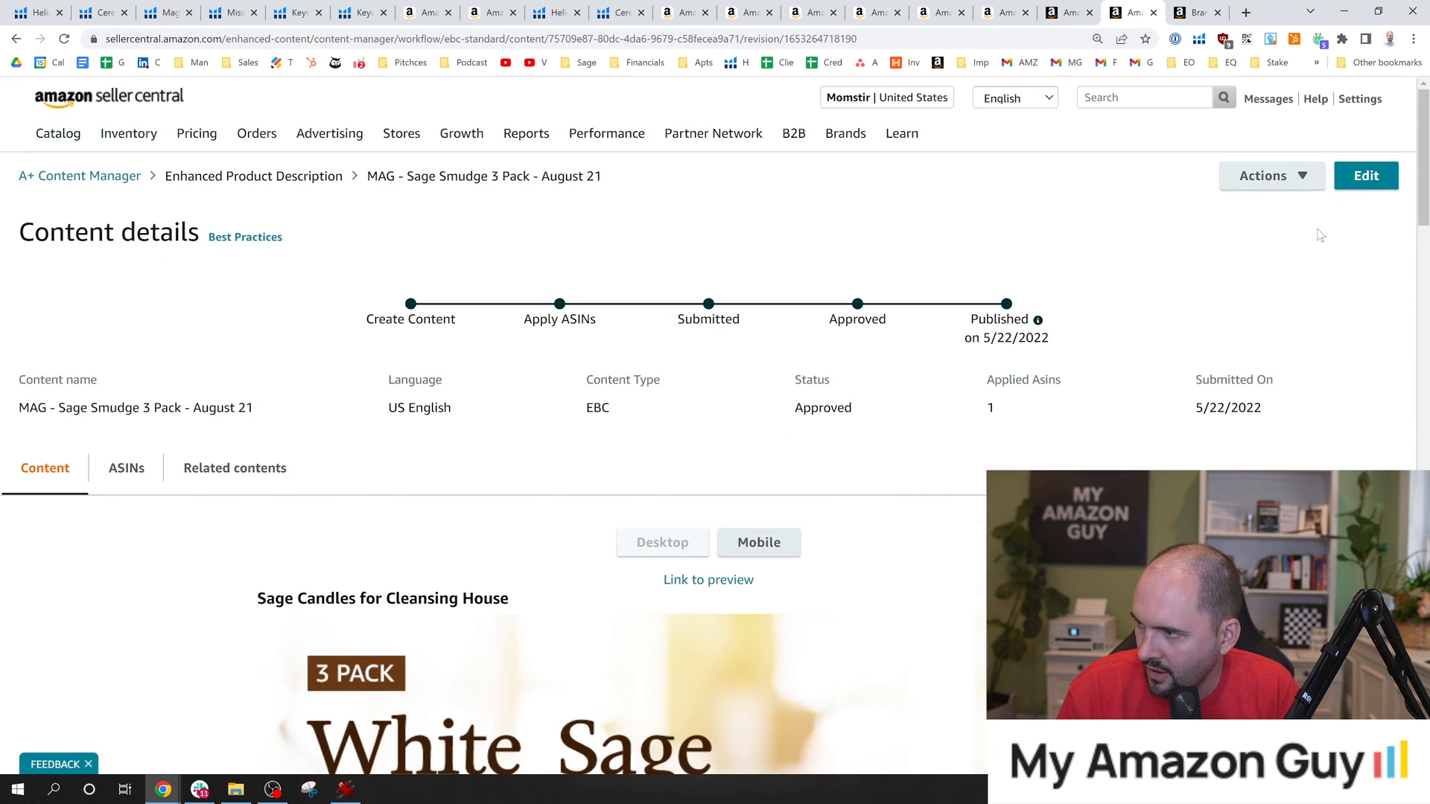
{"action": "left_click", "coordinate": [1362, 174]}
Add "Dried" at the start of the first image header's headline, "Sage Candles for Cleansing House".
{"action": "scroll", "coordinate": [668, 420], "scroll_direction": "down", "scroll_amount": 3}
{"action": "scroll", "coordinate": [668, 419], "scroll_direction": "down", "scroll_amount": 3}
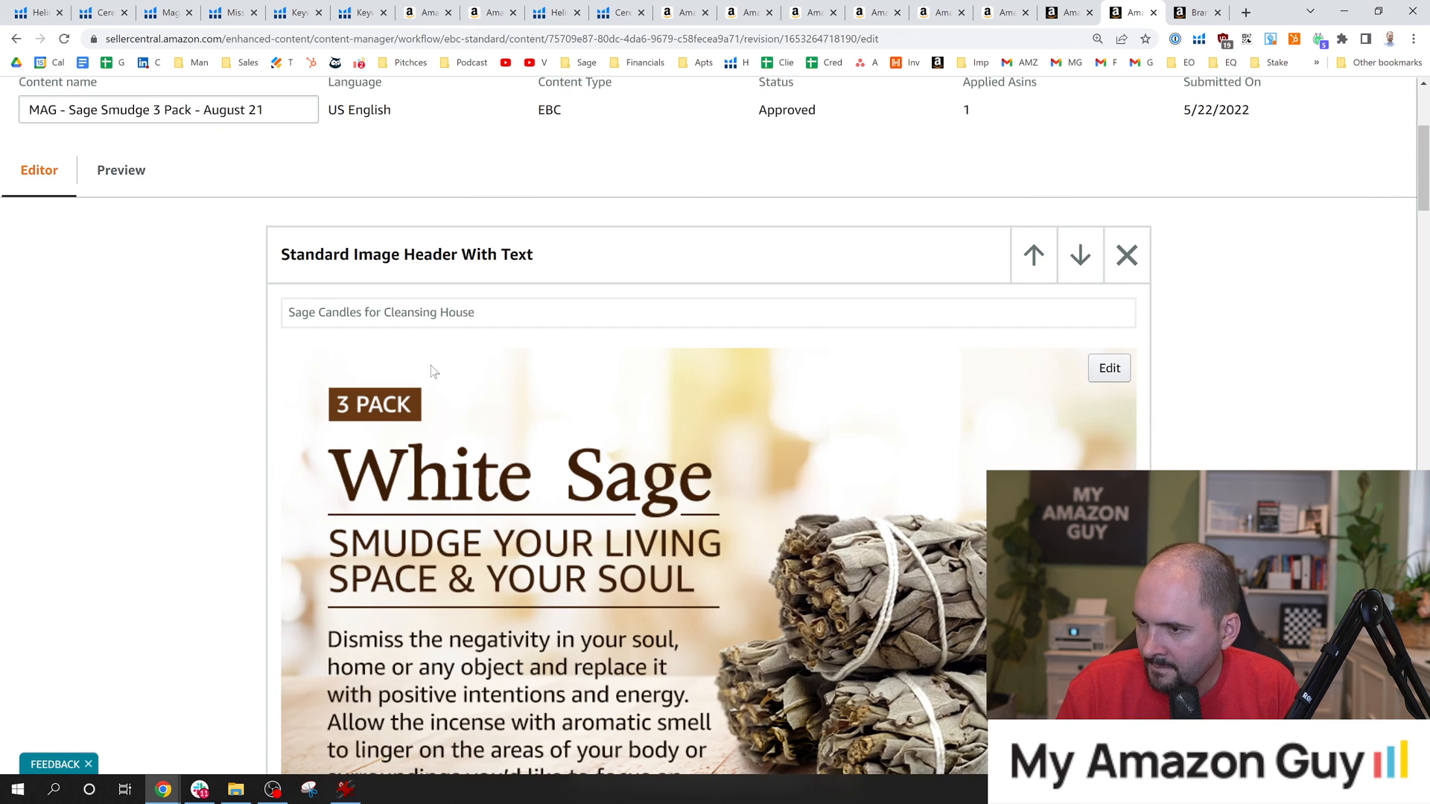
{"action": "scroll", "coordinate": [412, 423], "scroll_direction": "down", "scroll_amount": 12}
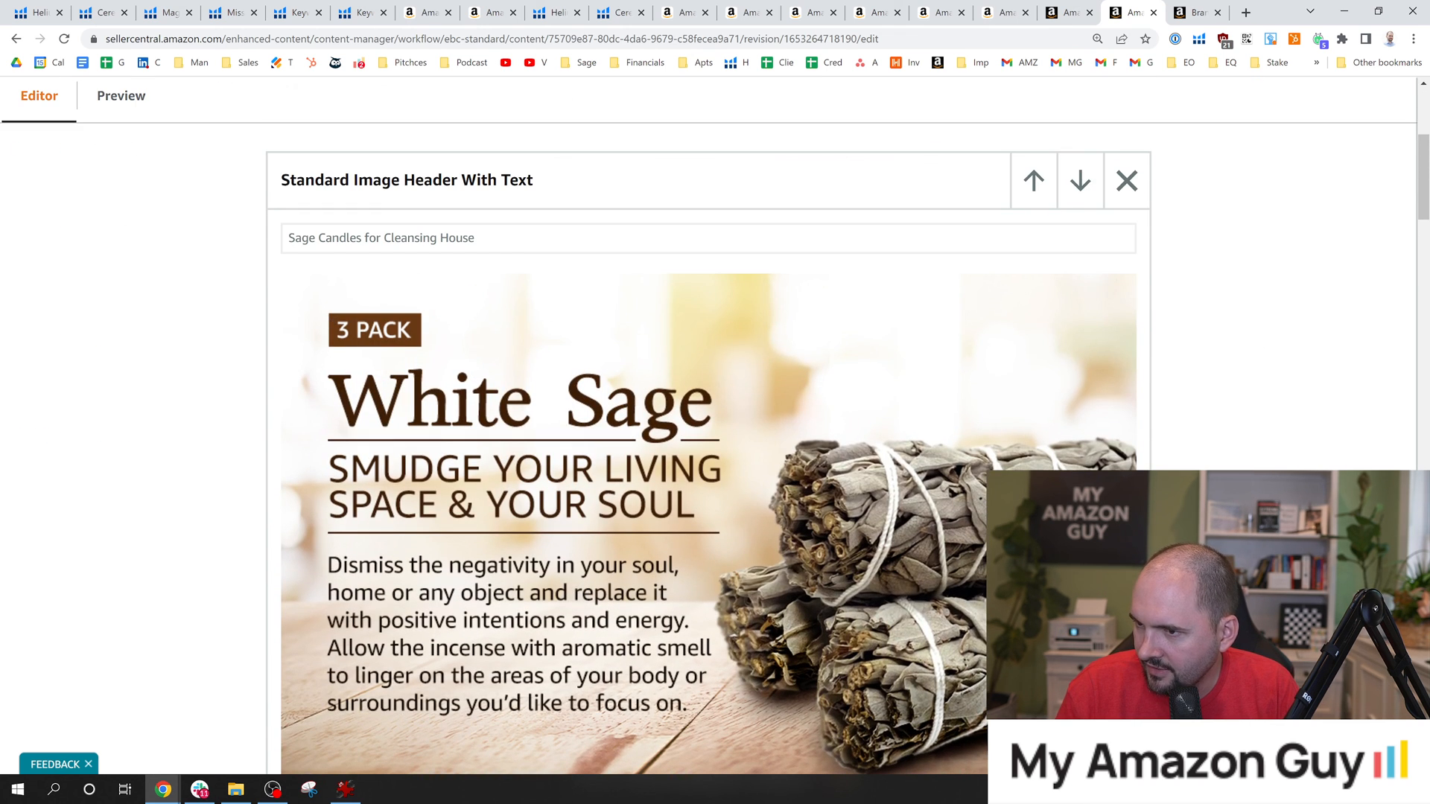
{"action": "left_click", "coordinate": [289, 239]}
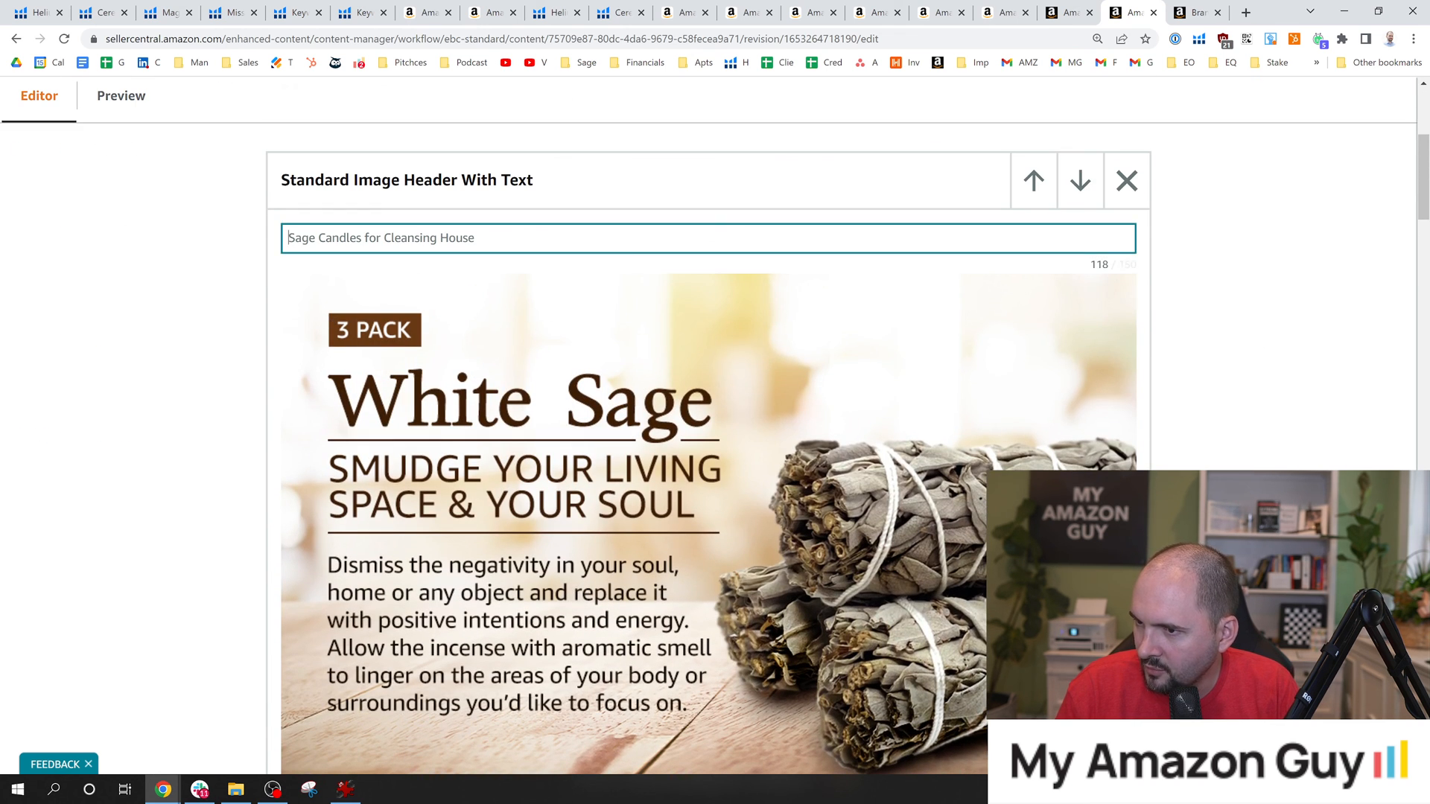
{"action": "type", "text": "Dried"}
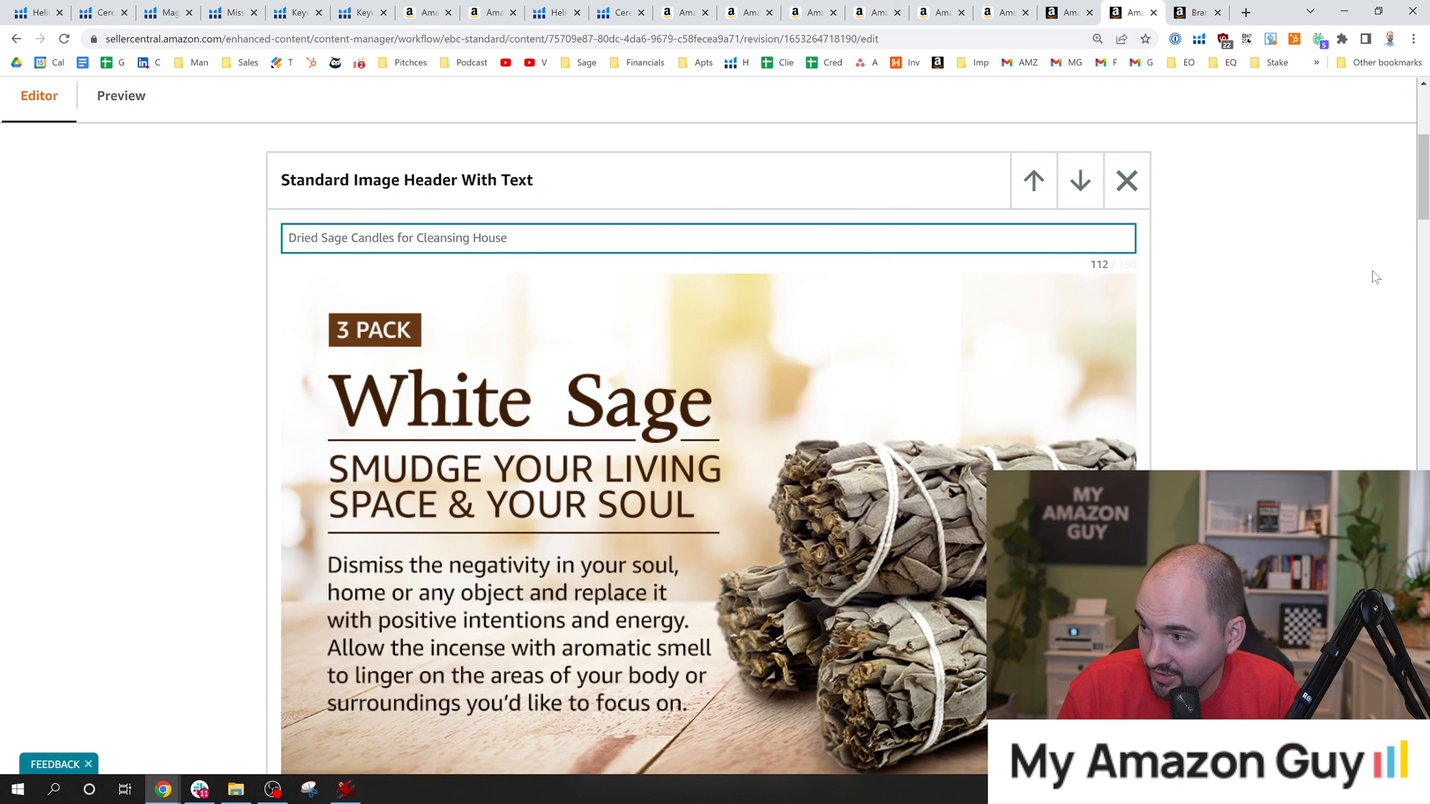
Replace "large stone" with "Dried Sage" in the image keywords of the Benefits of Burning Sage image.
{"action": "left_click_drag", "start_coordinate": [1424, 198], "coordinate": [1424, 352]}
{"action": "left_click", "coordinate": [924, 337]}
{"action": "scroll", "coordinate": [1070, 323], "scroll_direction": "up", "scroll_amount": 2}
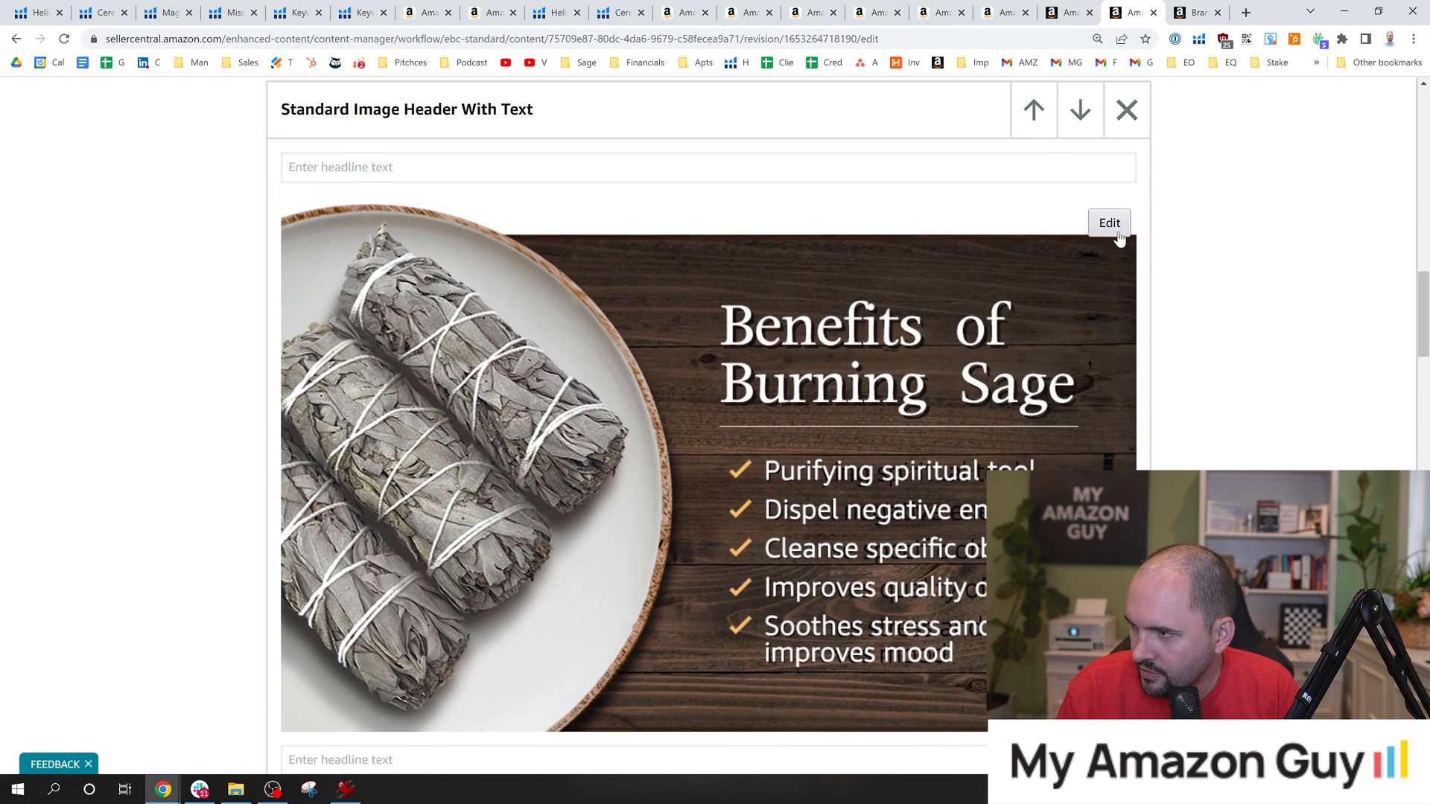
{"action": "left_click", "coordinate": [1109, 224]}
{"action": "left_click", "coordinate": [560, 552]}
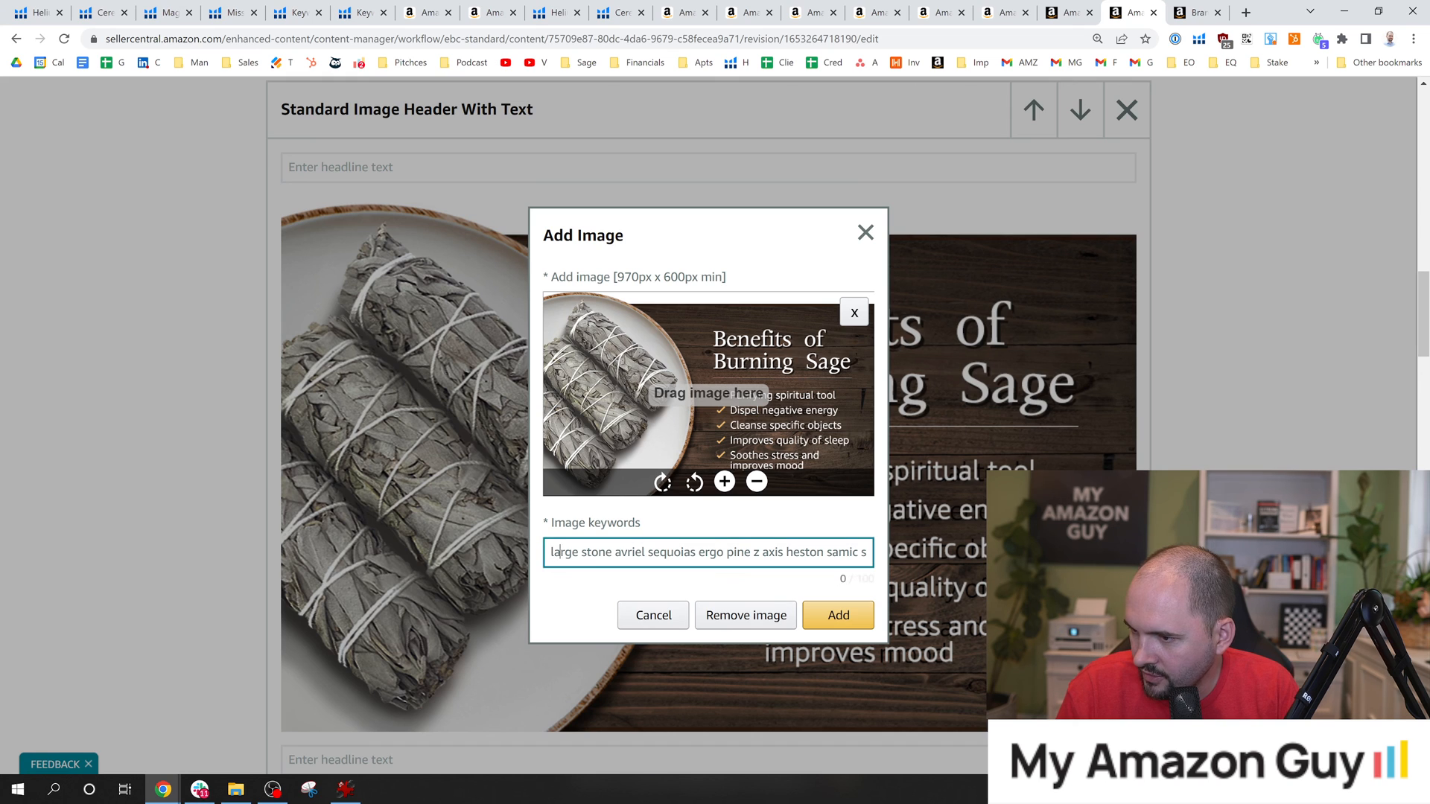
{"action": "left_click_drag", "start_coordinate": [611, 553], "coordinate": [475, 560]}
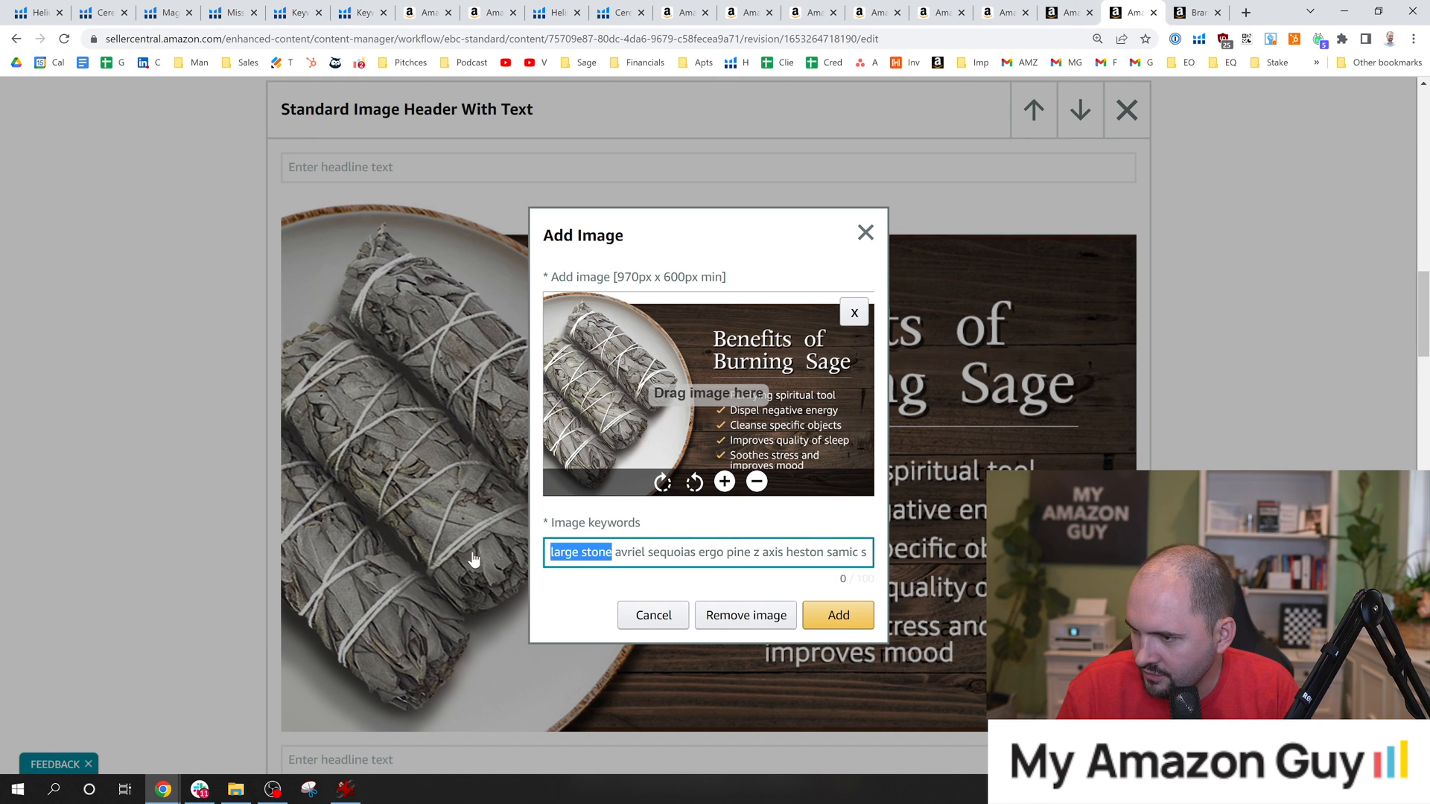
{"action": "type", "text": "Dried "}
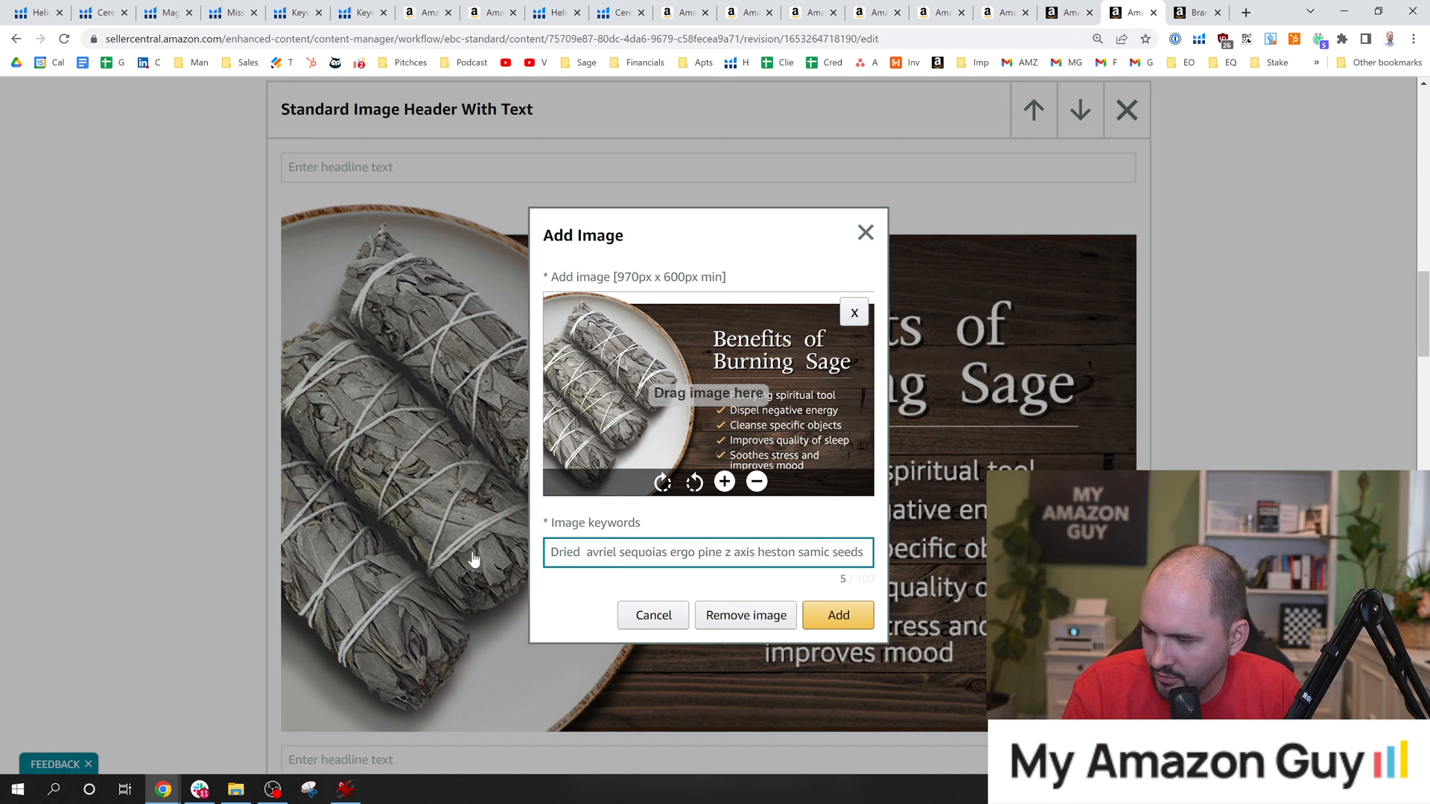
{"action": "type", "text": "Sage"}
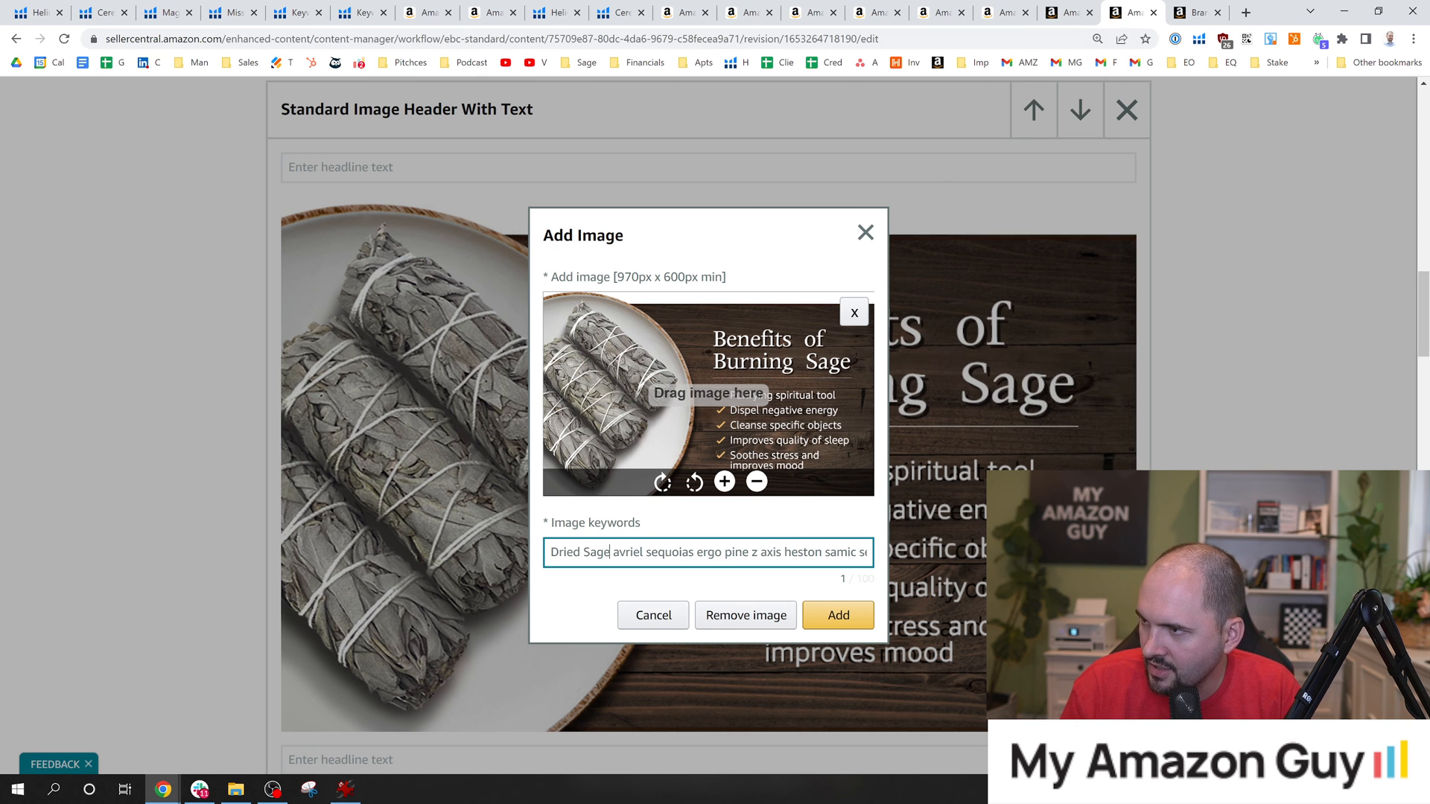
Copy the phrase "sage for cleansing house negative energy" from the Cerebro keyword's Amazon search and return to the A+ content editor.
{"action": "left_click", "coordinate": [1066, 12]}
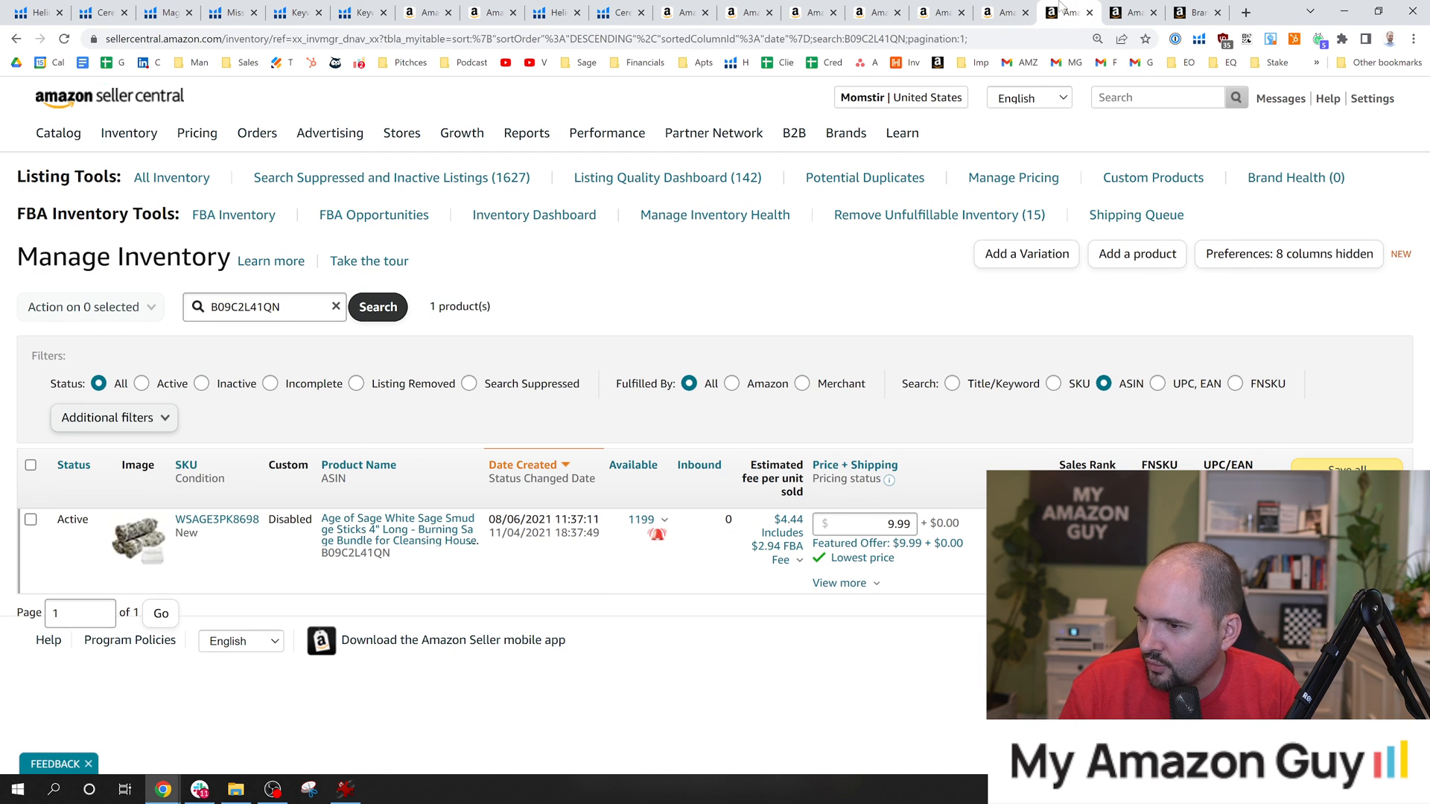
{"action": "left_click", "coordinate": [641, 10]}
{"action": "scroll", "coordinate": [223, 477], "scroll_direction": "up", "scroll_amount": 2}
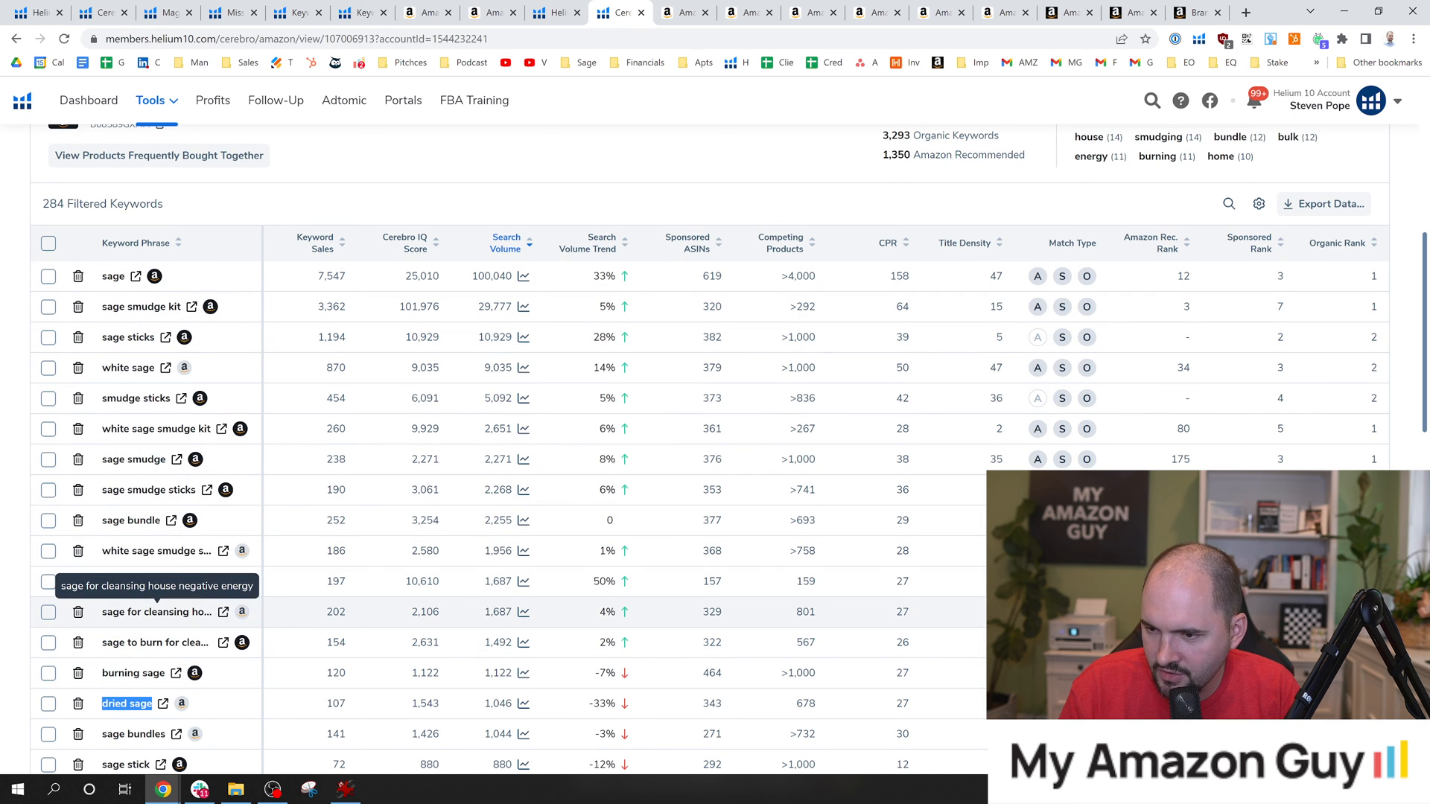
{"action": "left_click", "coordinate": [223, 612]}
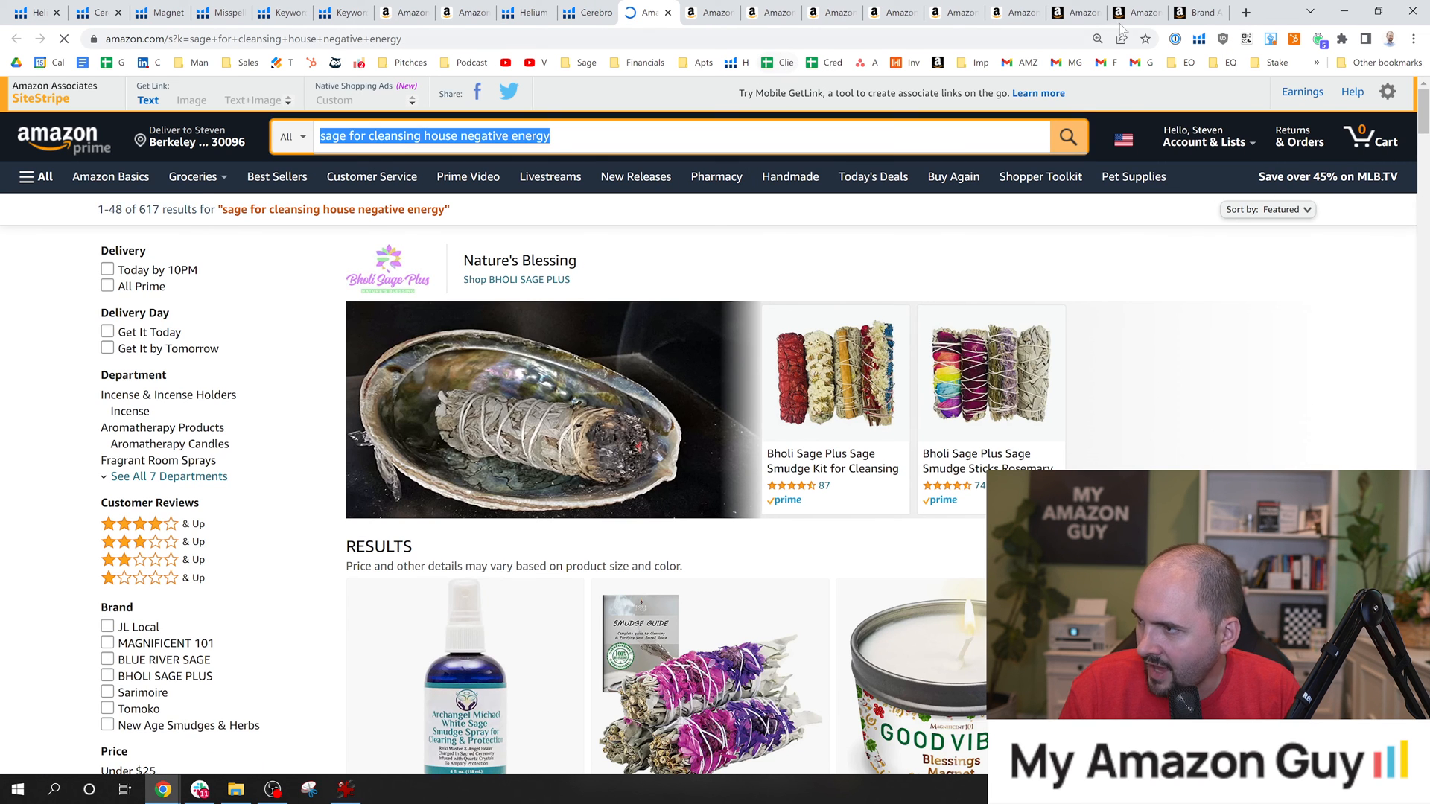
{"action": "left_click", "coordinate": [1190, 4]}
{"action": "left_click", "coordinate": [1130, 4]}
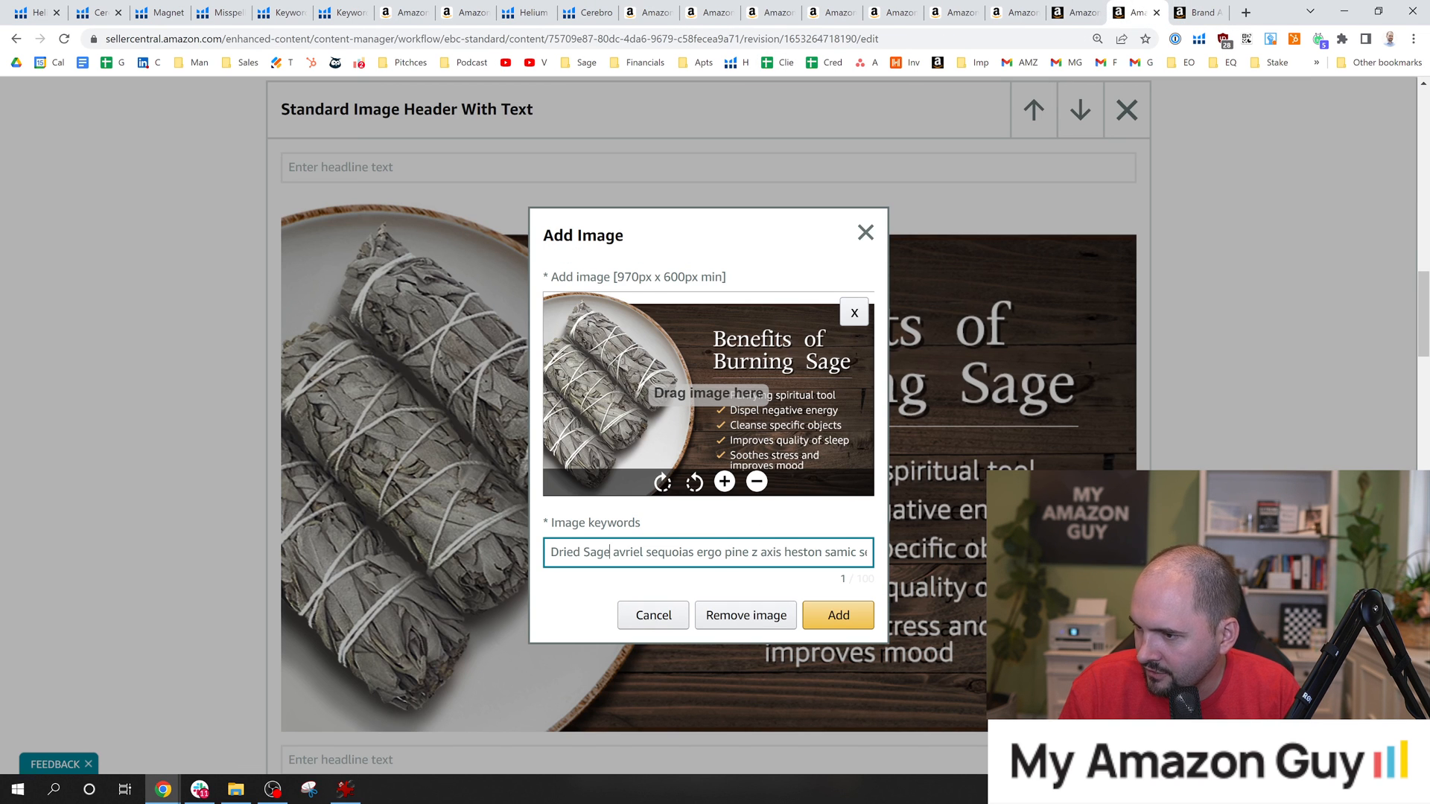
Replace the image keywords from "seeds" to the end with "sage for cleansing house negative energy" and apply the image changes.
{"action": "key", "text": "ctrl+a"}
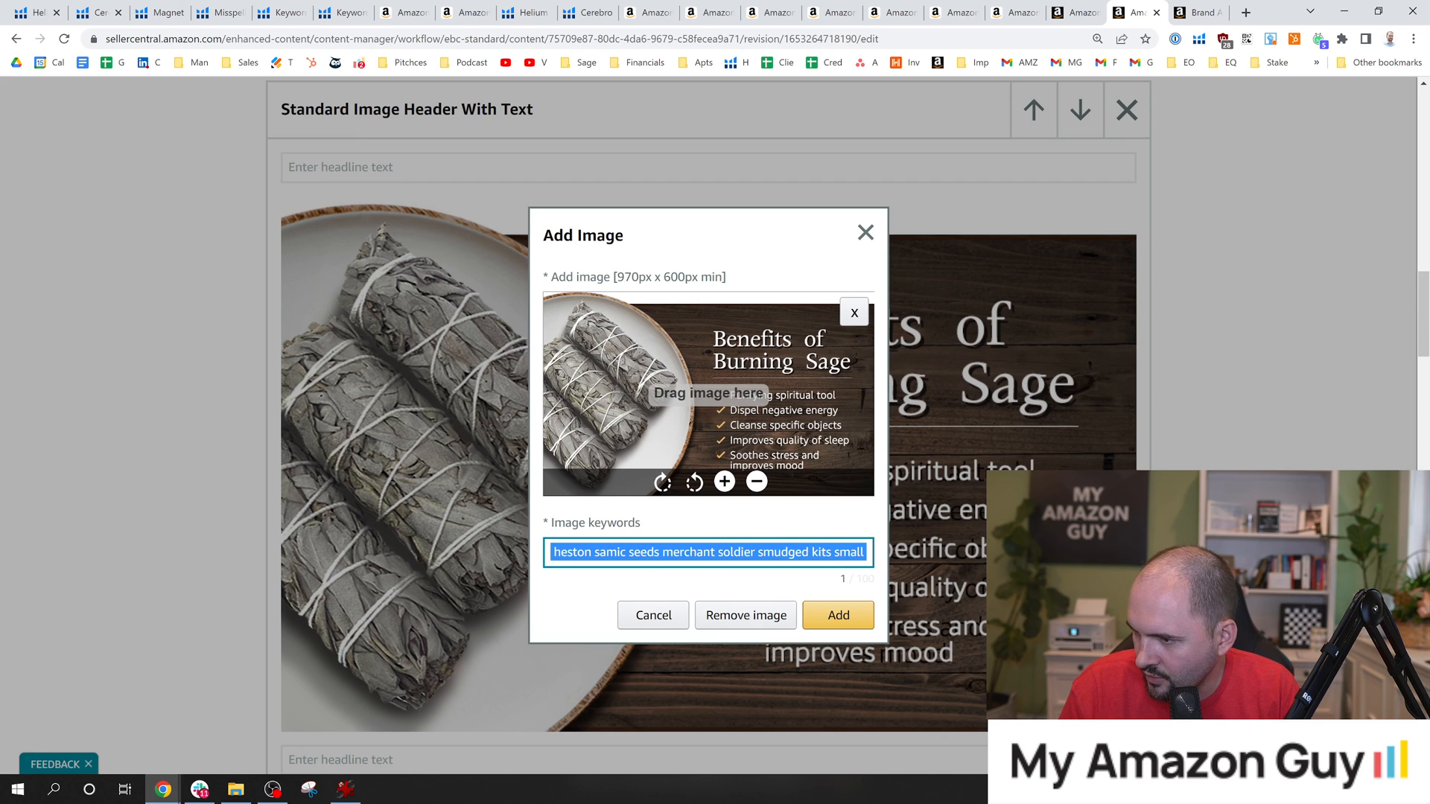
{"action": "left_click", "coordinate": [780, 553]}
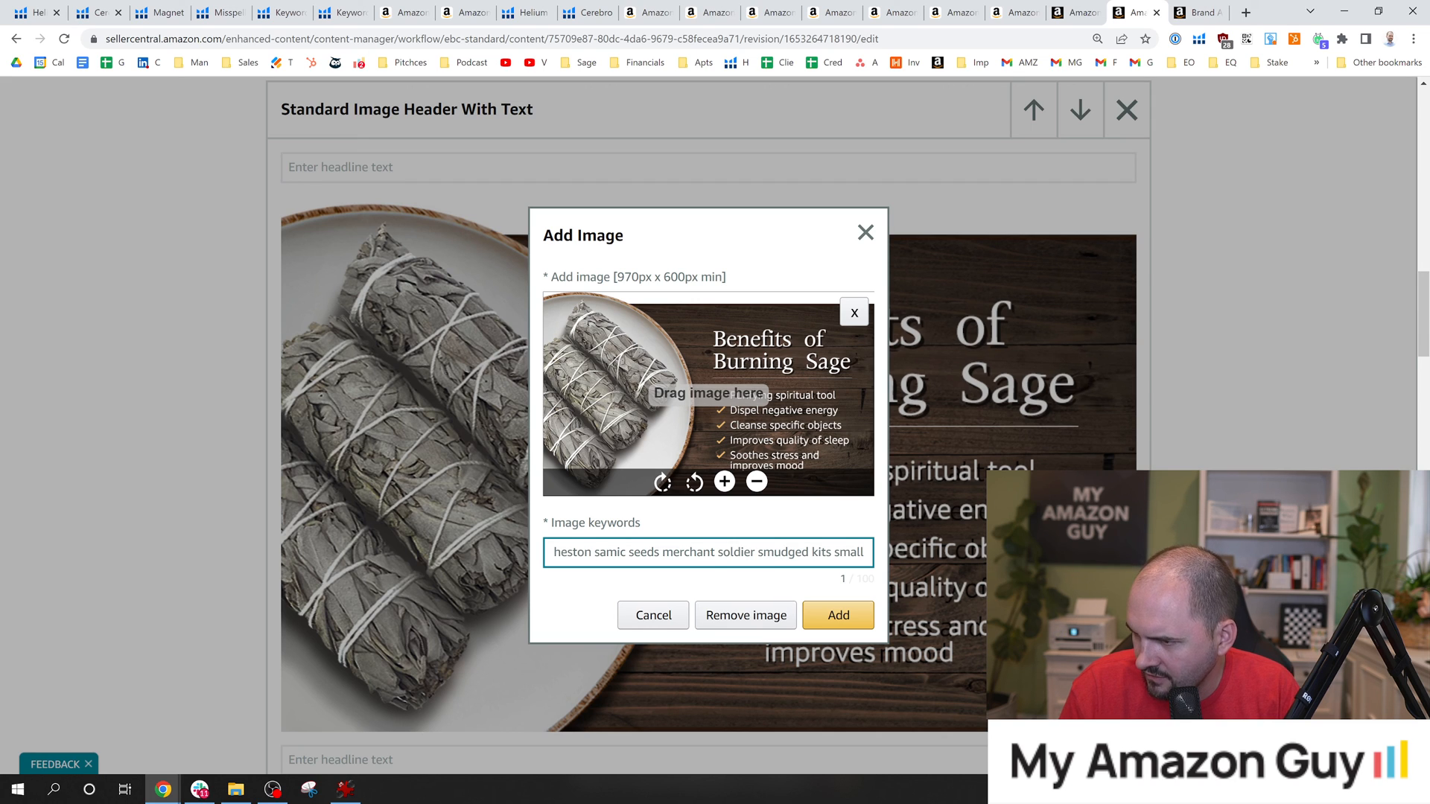
{"action": "left_click_drag", "start_coordinate": [709, 552], "coordinate": [864, 552]}
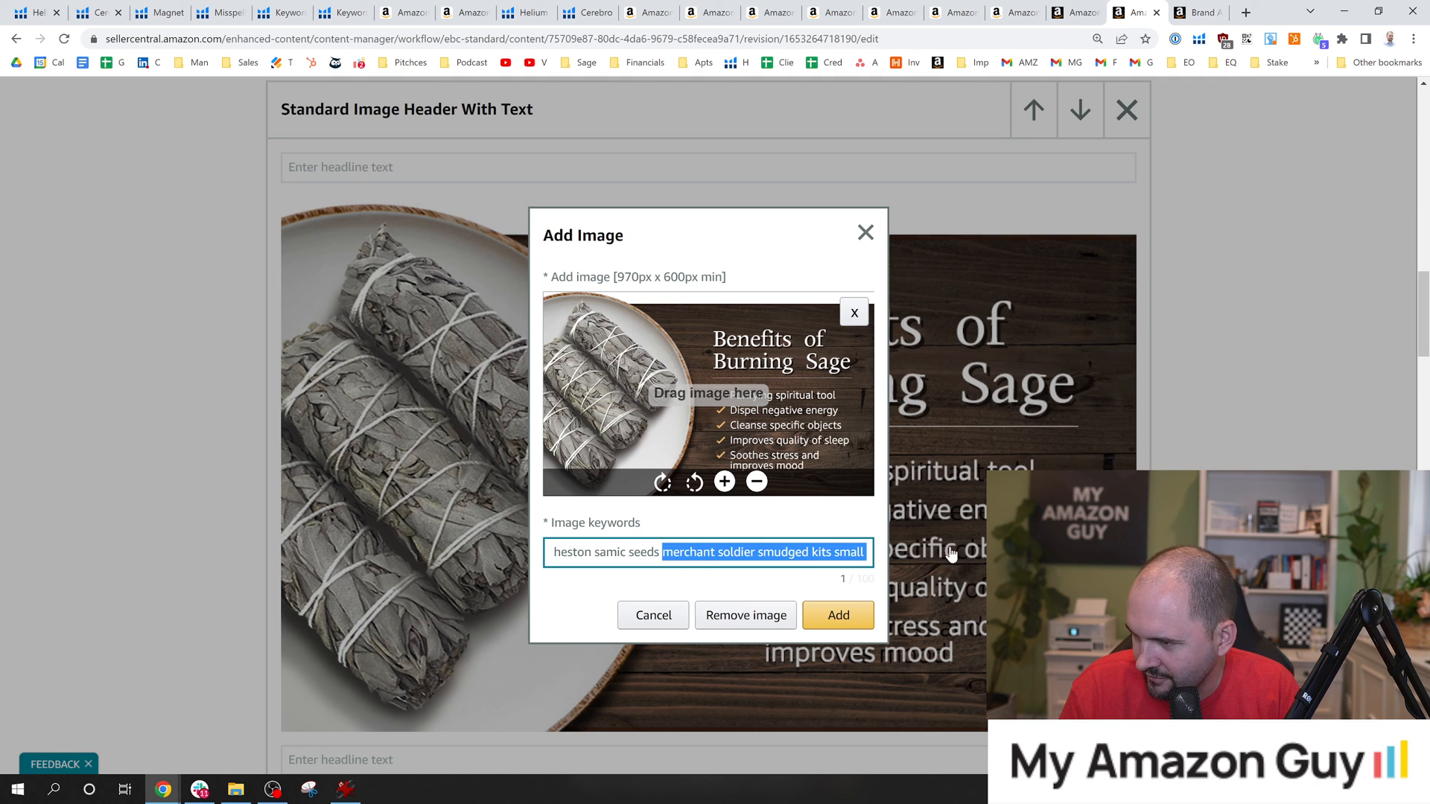
{"action": "type", "text": "sage for cleansing house negative energy"}
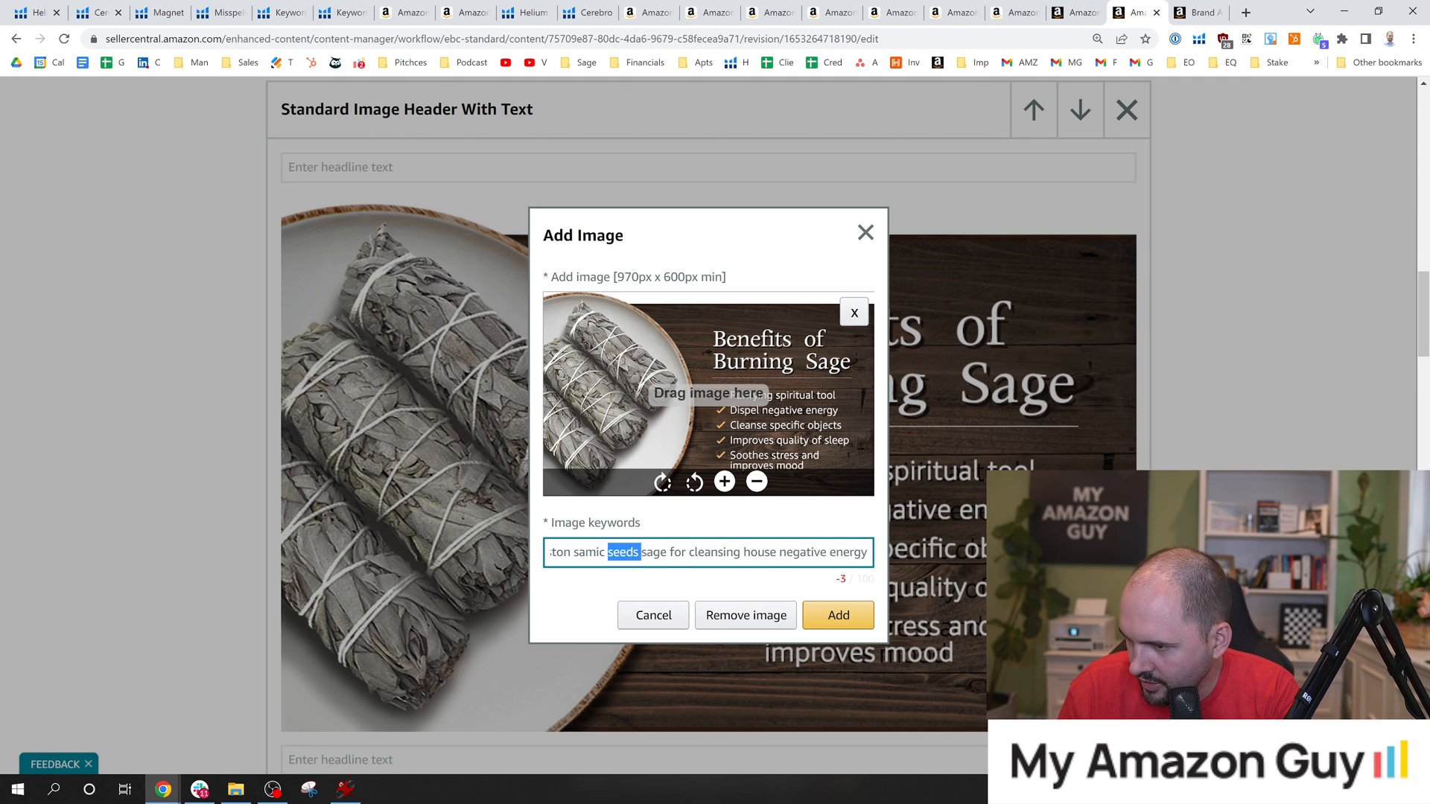
{"action": "left_click", "coordinate": [847, 614]}
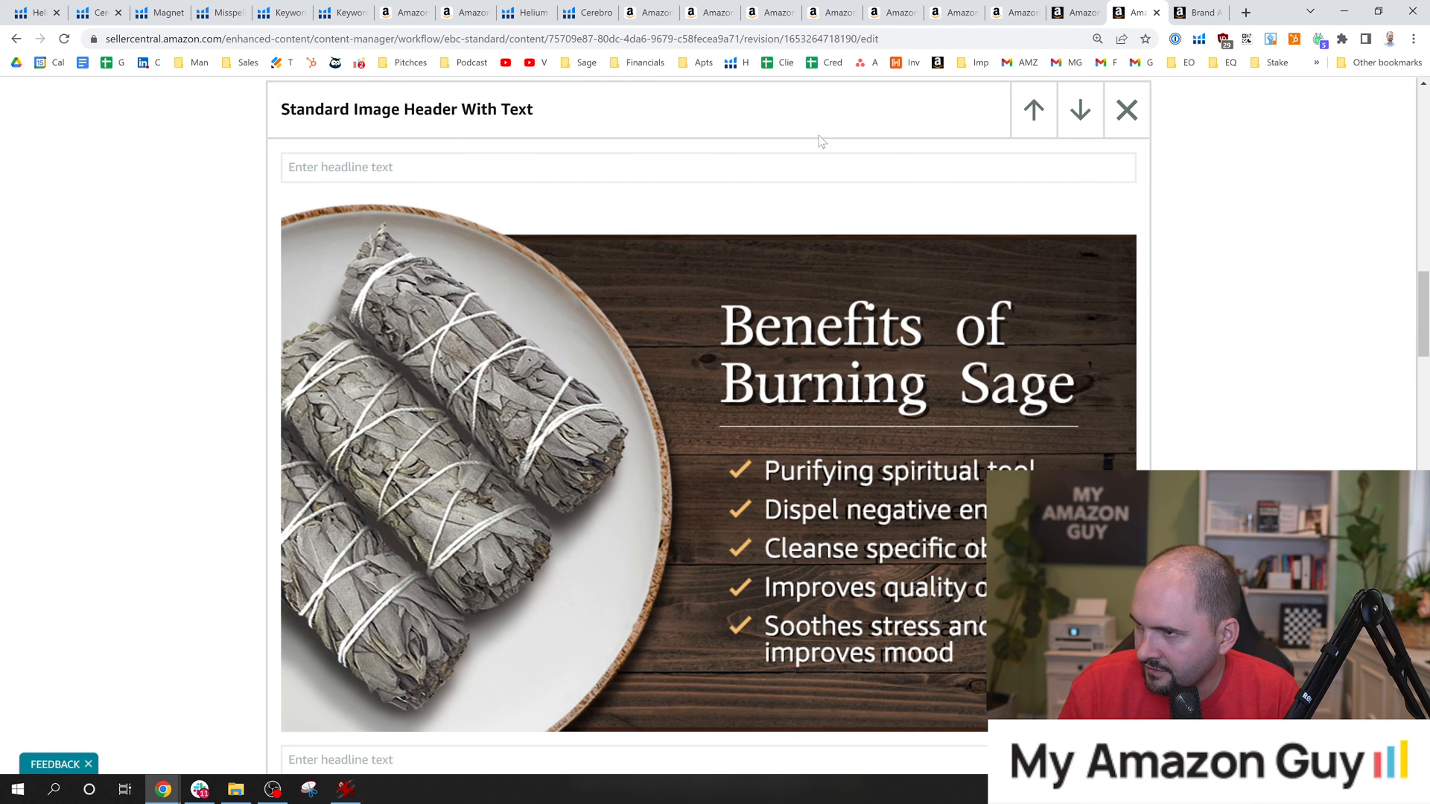
Review the product titles and metric names in the comparison chart for keyword usage.
{"action": "left_click_drag", "start_coordinate": [1426, 282], "coordinate": [1425, 555]}
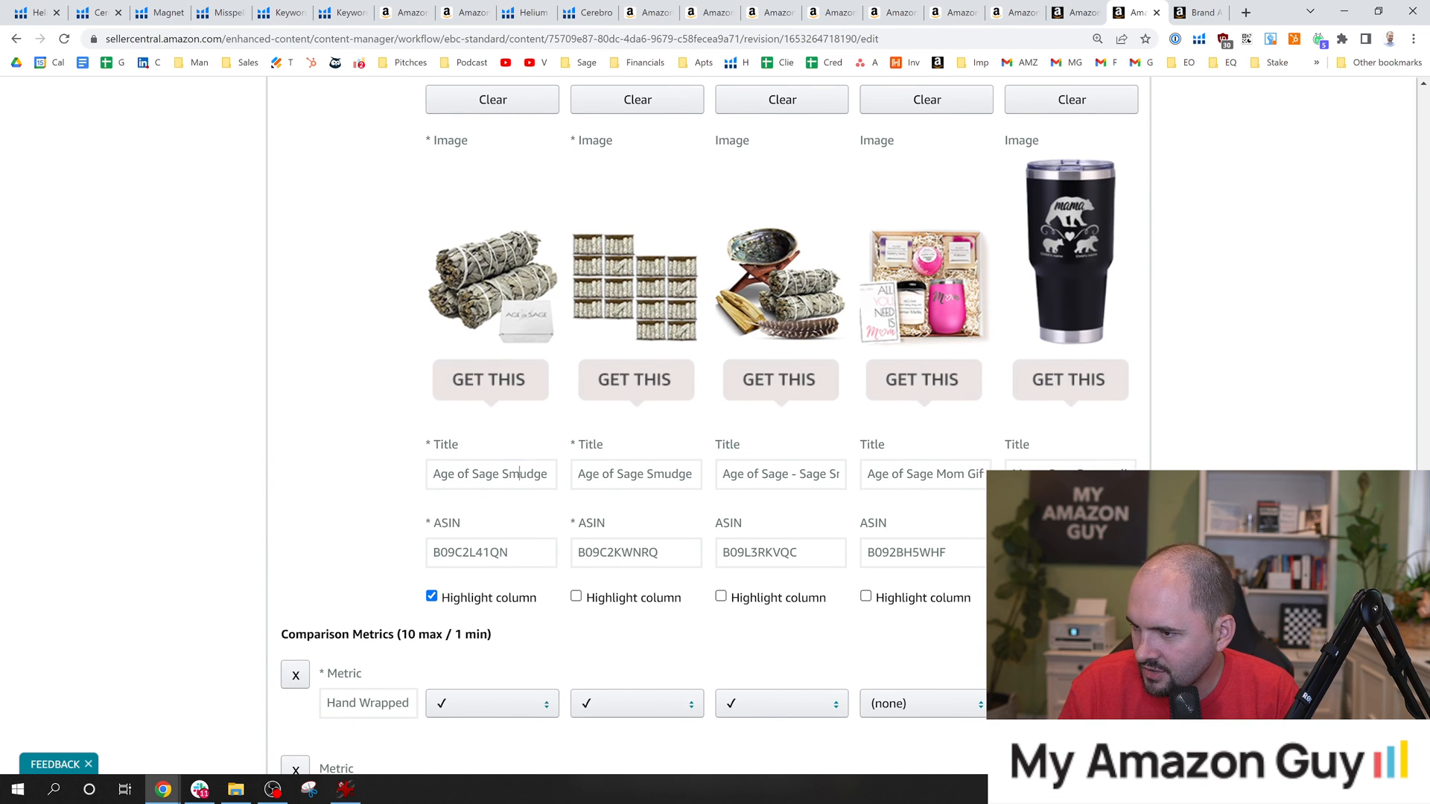
{"action": "left_click_drag", "start_coordinate": [520, 474], "coordinate": [555, 474]}
{"action": "left_click_drag", "start_coordinate": [654, 474], "coordinate": [704, 475]}
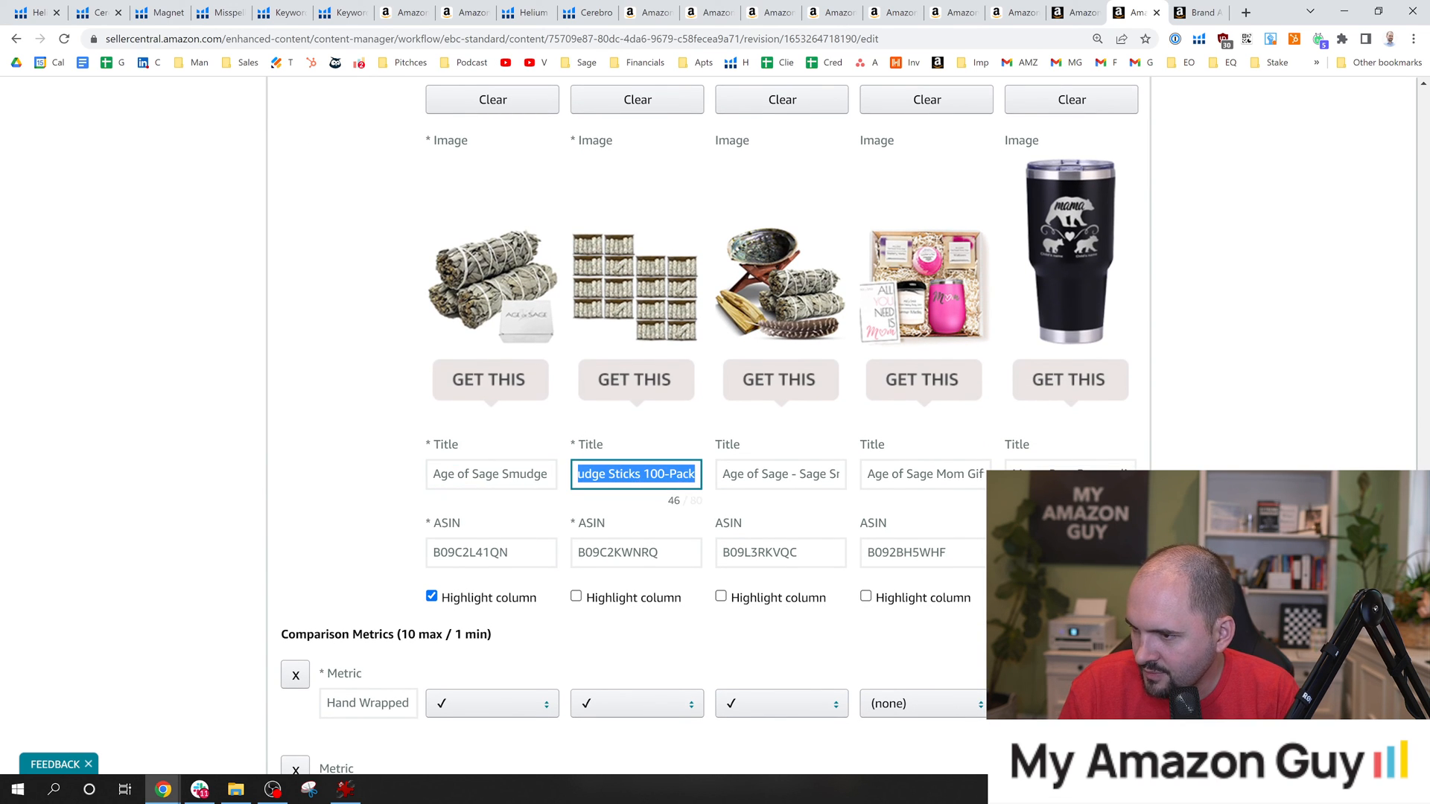
{"action": "scroll", "coordinate": [458, 337], "scroll_direction": "down", "scroll_amount": 6}
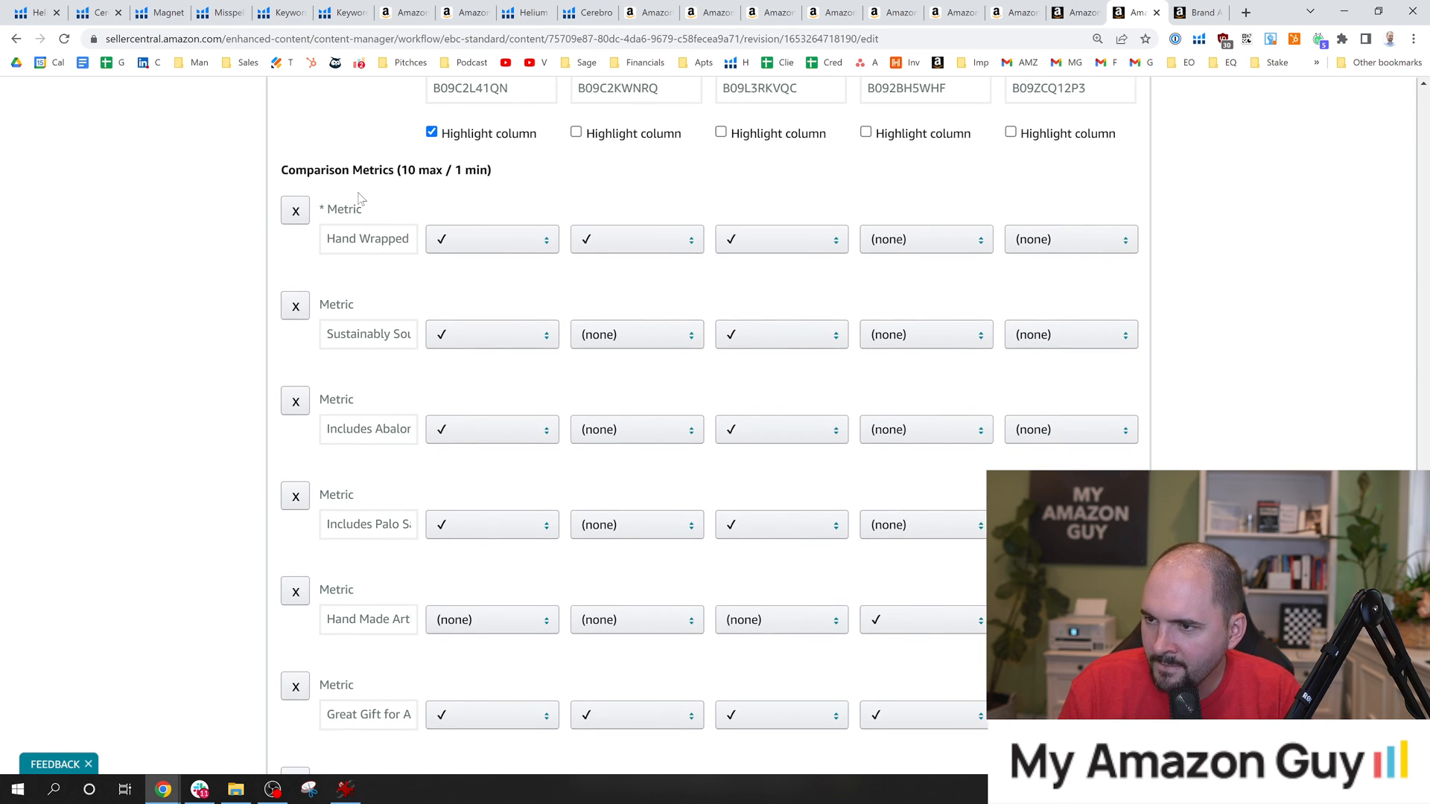
{"action": "left_click_drag", "start_coordinate": [373, 334], "coordinate": [417, 334]}
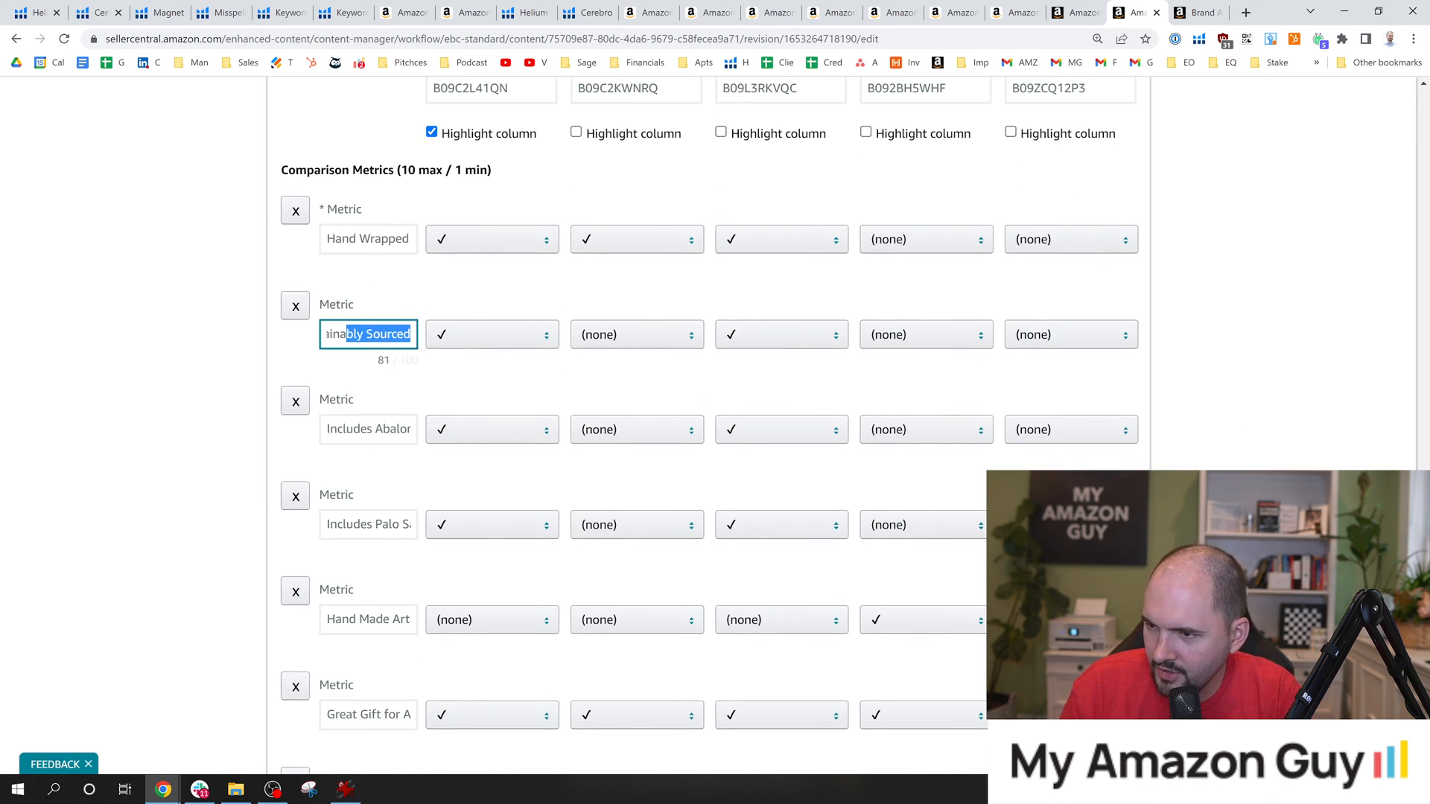
{"action": "left_click", "coordinate": [373, 334]}
{"action": "key", "text": "Tab"}
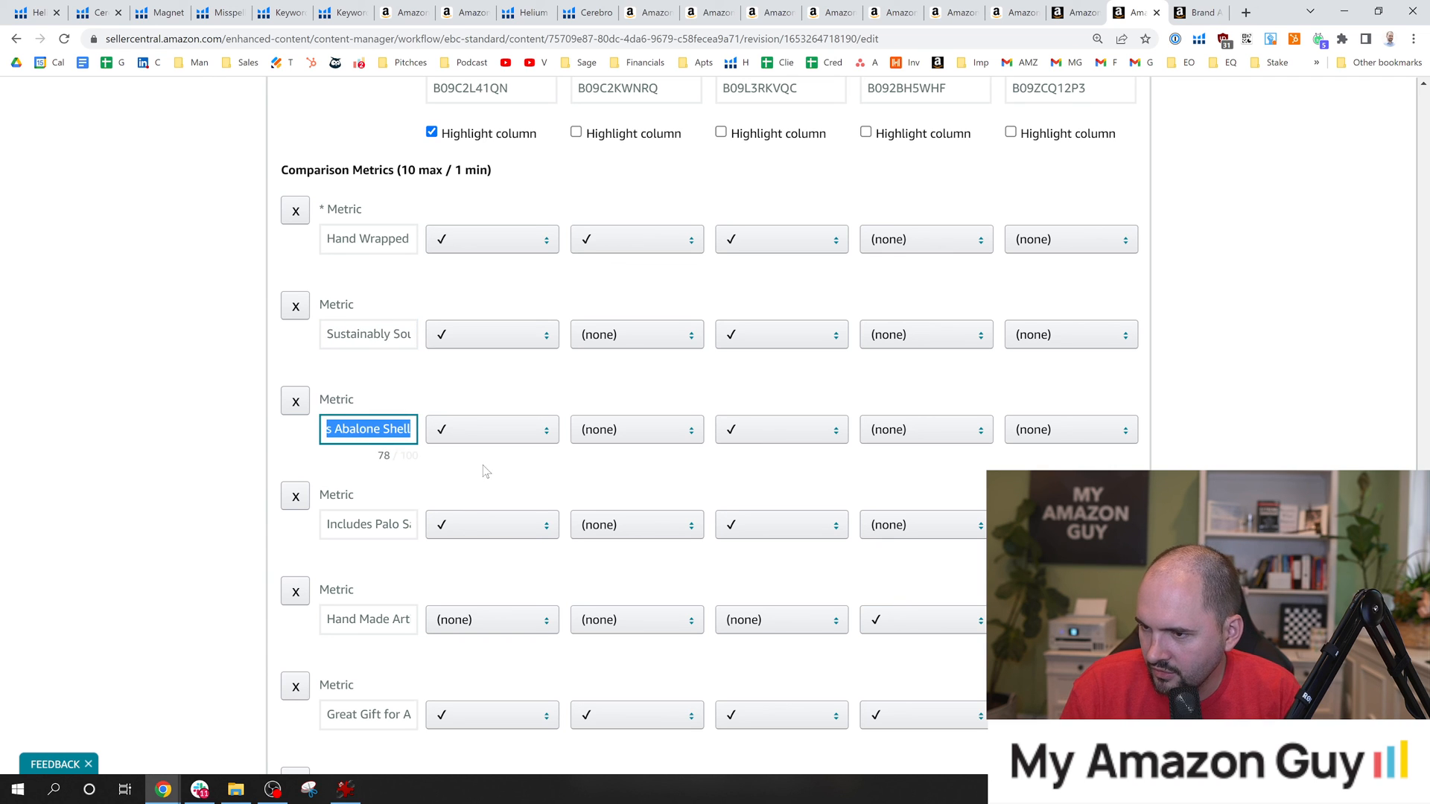
Rename the last comparison metric, "Bulk 100pk", to "Dried Sage".
{"action": "left_click_drag", "start_coordinate": [378, 524], "coordinate": [415, 528]}
{"action": "scroll", "coordinate": [362, 644], "scroll_direction": "down", "scroll_amount": 3}
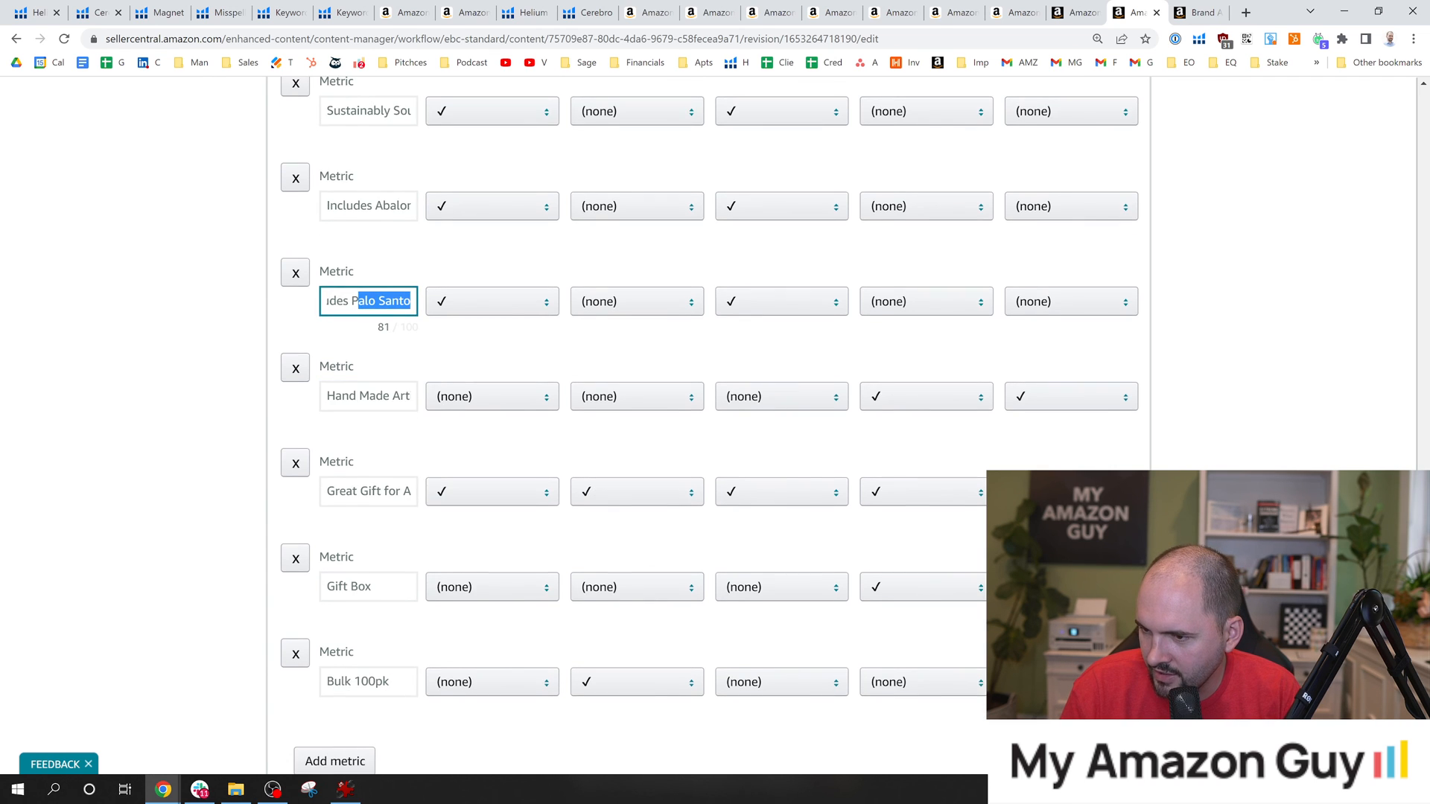
{"action": "scroll", "coordinate": [372, 558], "scroll_direction": "down", "scroll_amount": 2}
{"action": "scroll", "coordinate": [394, 559], "scroll_direction": "up", "scroll_amount": 6}
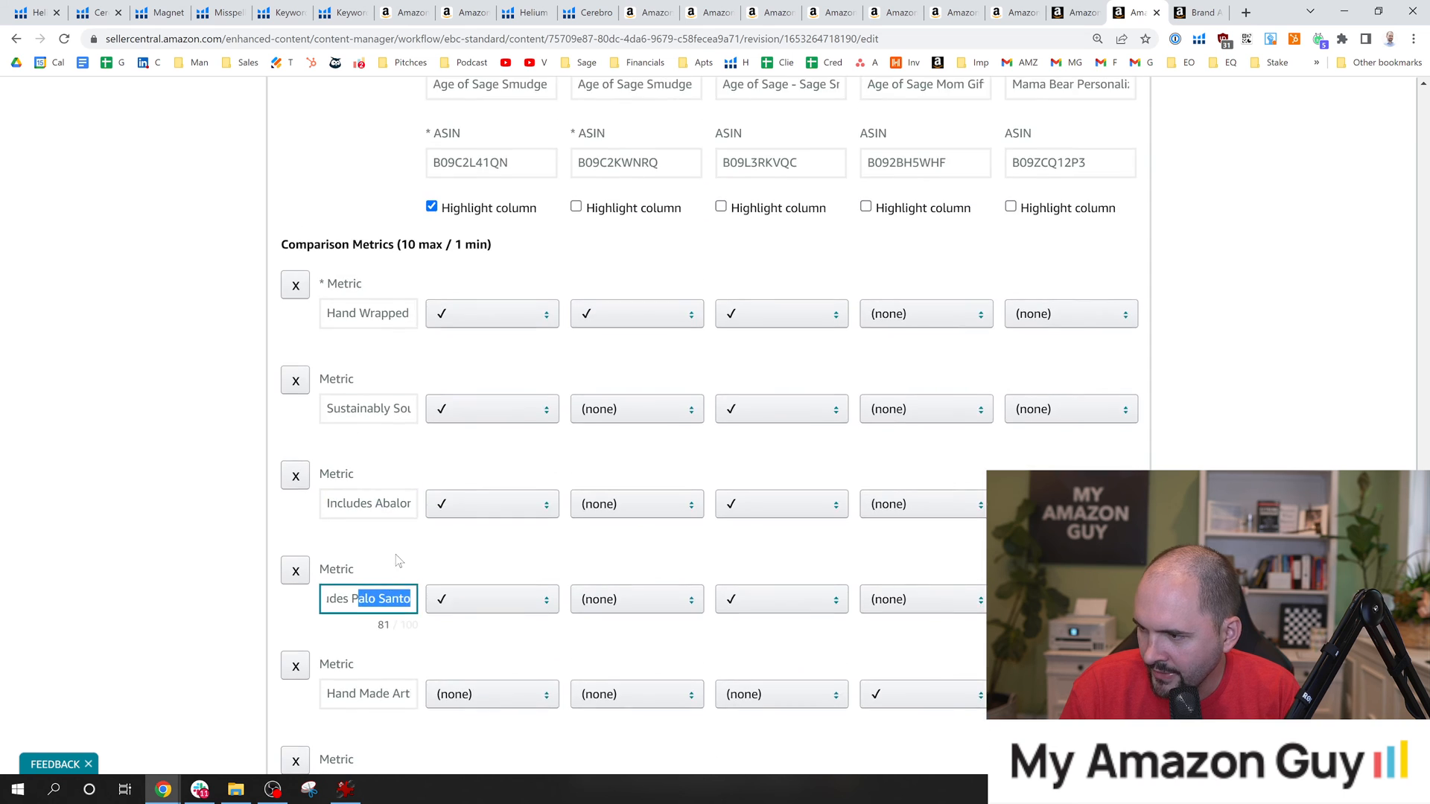
{"action": "scroll", "coordinate": [395, 558], "scroll_direction": "down", "scroll_amount": 5}
{"action": "left_click", "coordinate": [376, 607]}
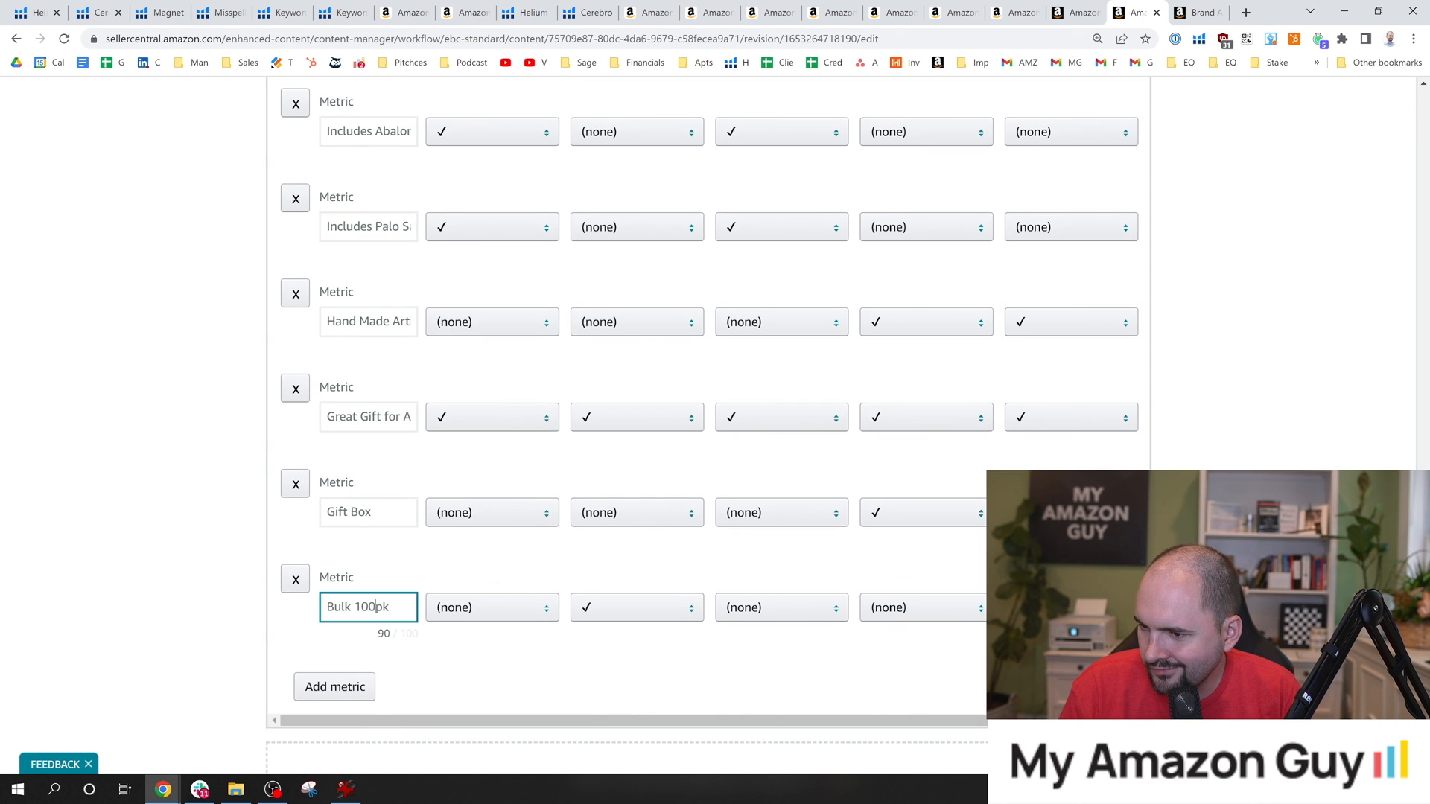
{"action": "type", "text": "Dried Sage"}
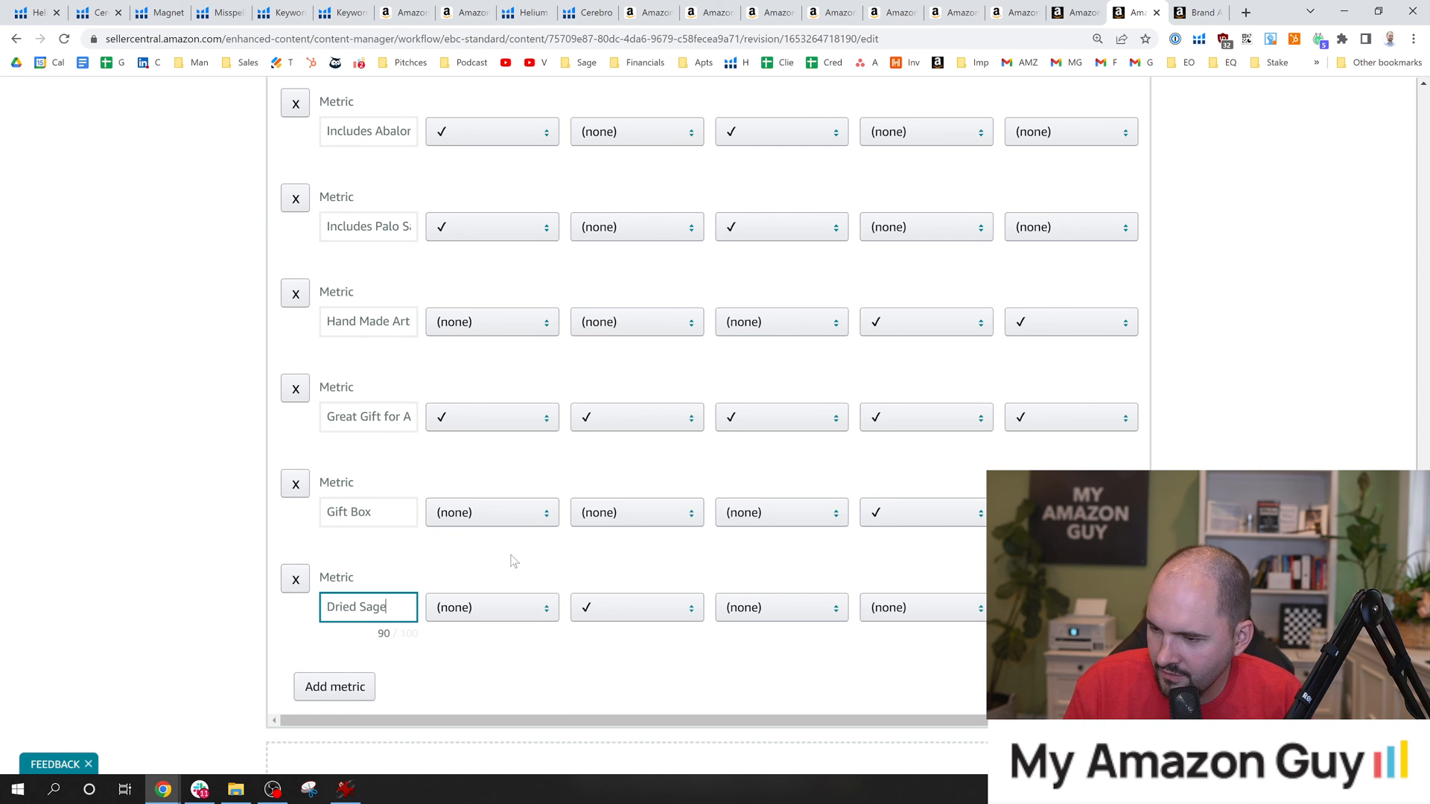
Set the Dried Sage metric to a checkmark for the first and third comparison products.
{"action": "scroll", "coordinate": [543, 622], "scroll_direction": "up", "scroll_amount": 8}
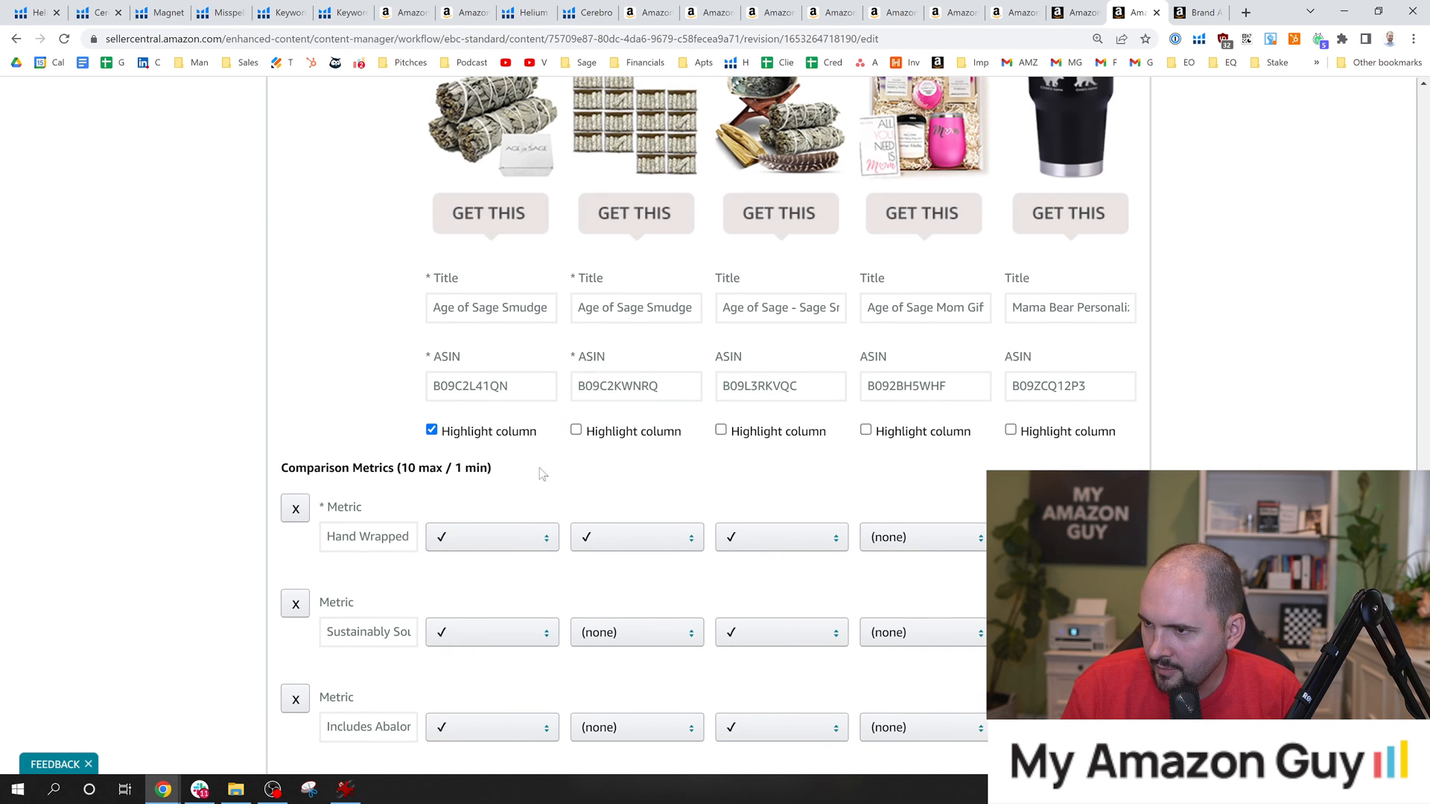
{"action": "scroll", "coordinate": [453, 686], "scroll_direction": "down", "scroll_amount": 8}
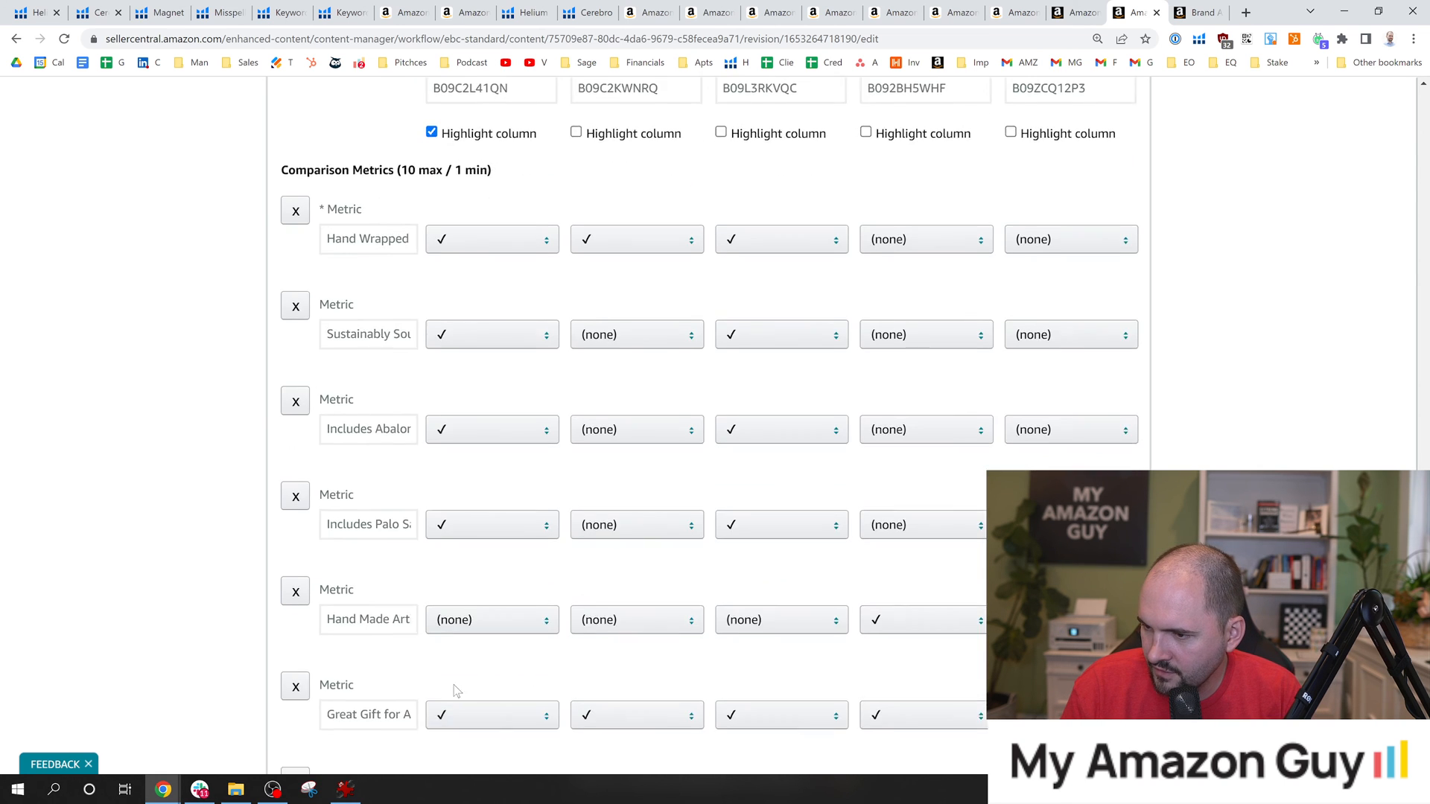
{"action": "left_click", "coordinate": [476, 609]}
{"action": "left_click", "coordinate": [482, 649]}
{"action": "left_click", "coordinate": [773, 609]}
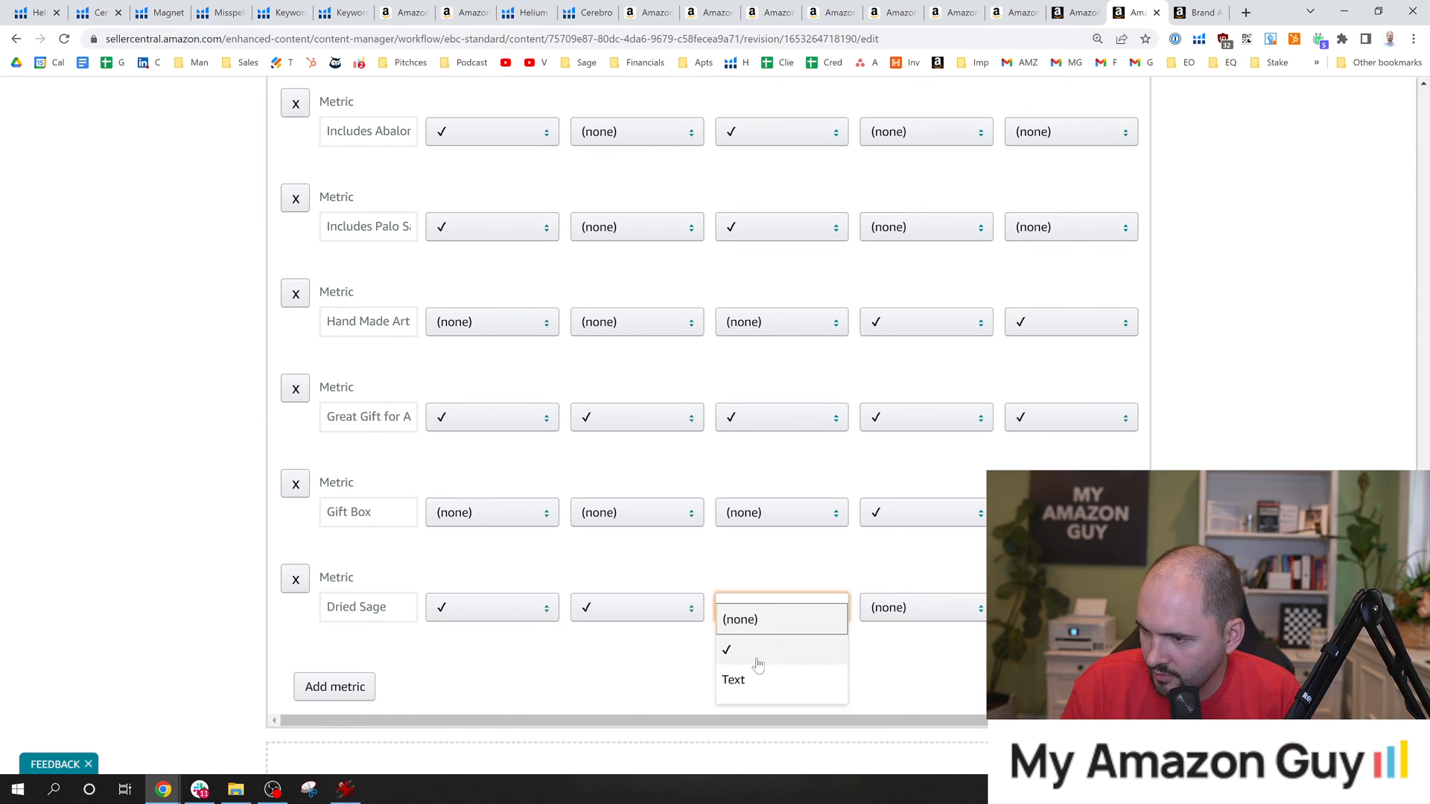
{"action": "left_click", "coordinate": [760, 650]}
Set the Gift Box metric to a checkmark for the first four comparison products and to Text for the fifth.
{"action": "scroll", "coordinate": [633, 417], "scroll_direction": "up", "scroll_amount": 1}
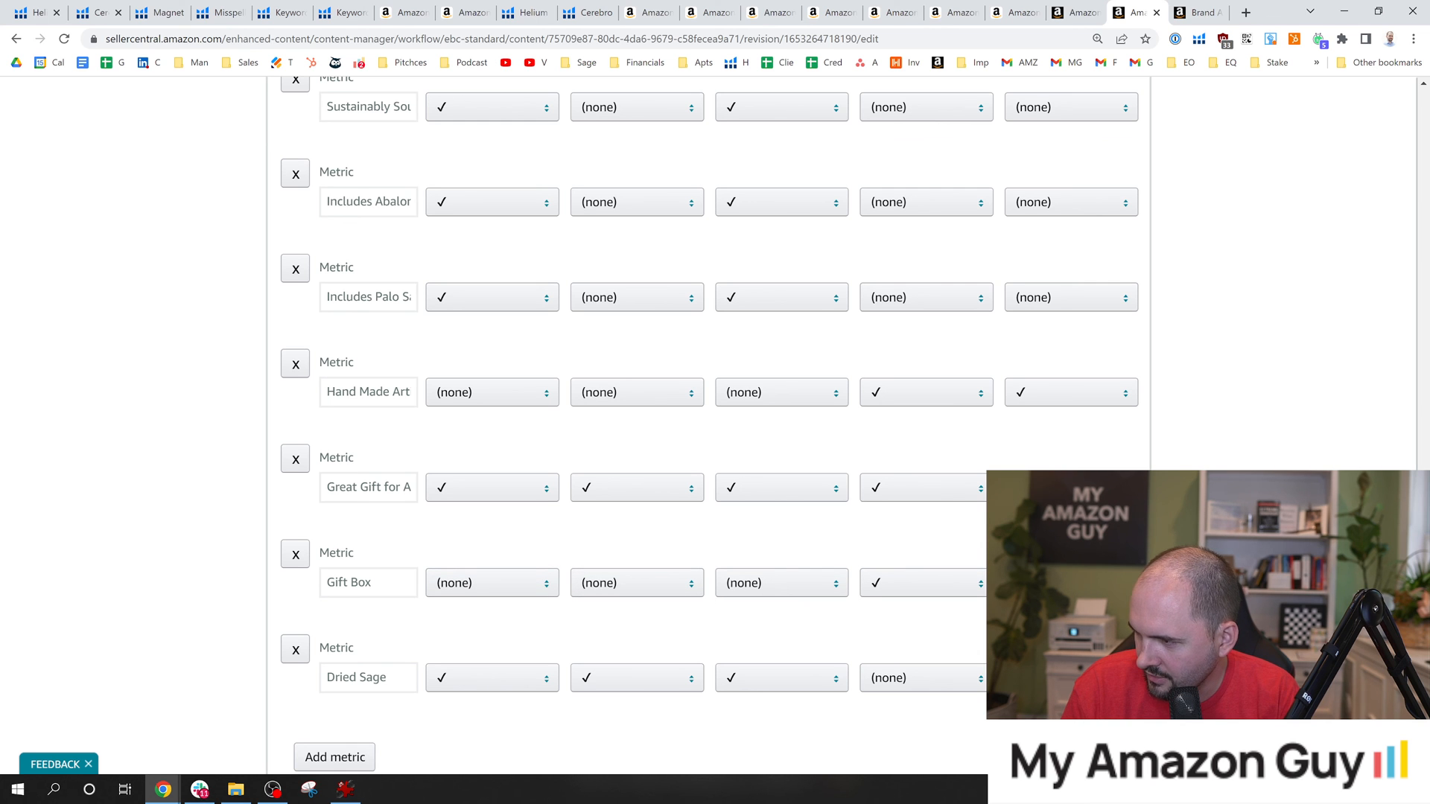
{"action": "scroll", "coordinate": [707, 424], "scroll_direction": "up", "scroll_amount": 20}
{"action": "scroll", "coordinate": [707, 425], "scroll_direction": "down", "scroll_amount": 20}
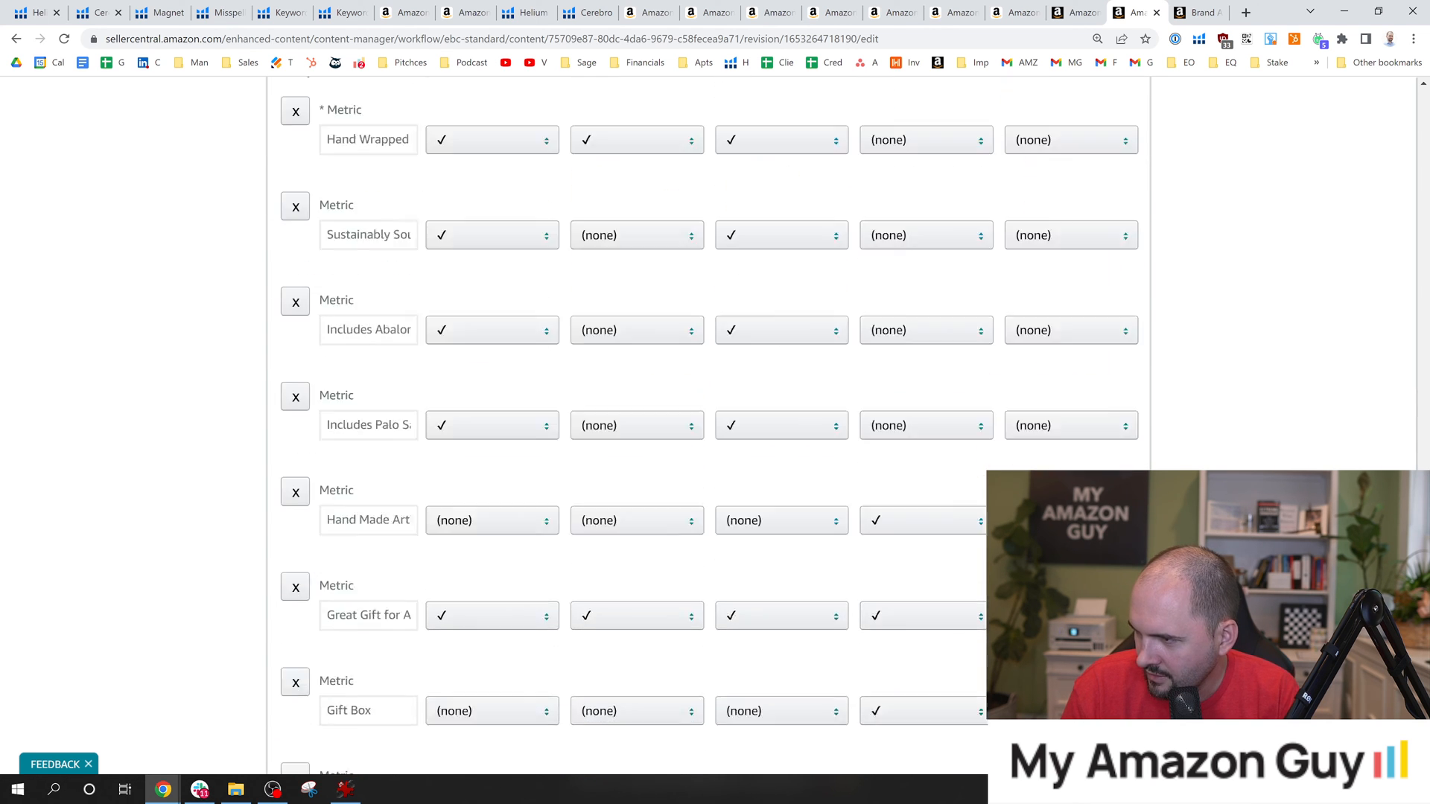
{"action": "scroll", "coordinate": [708, 425], "scroll_direction": "down", "scroll_amount": 2}
{"action": "scroll", "coordinate": [708, 425], "scroll_direction": "up", "scroll_amount": 10}
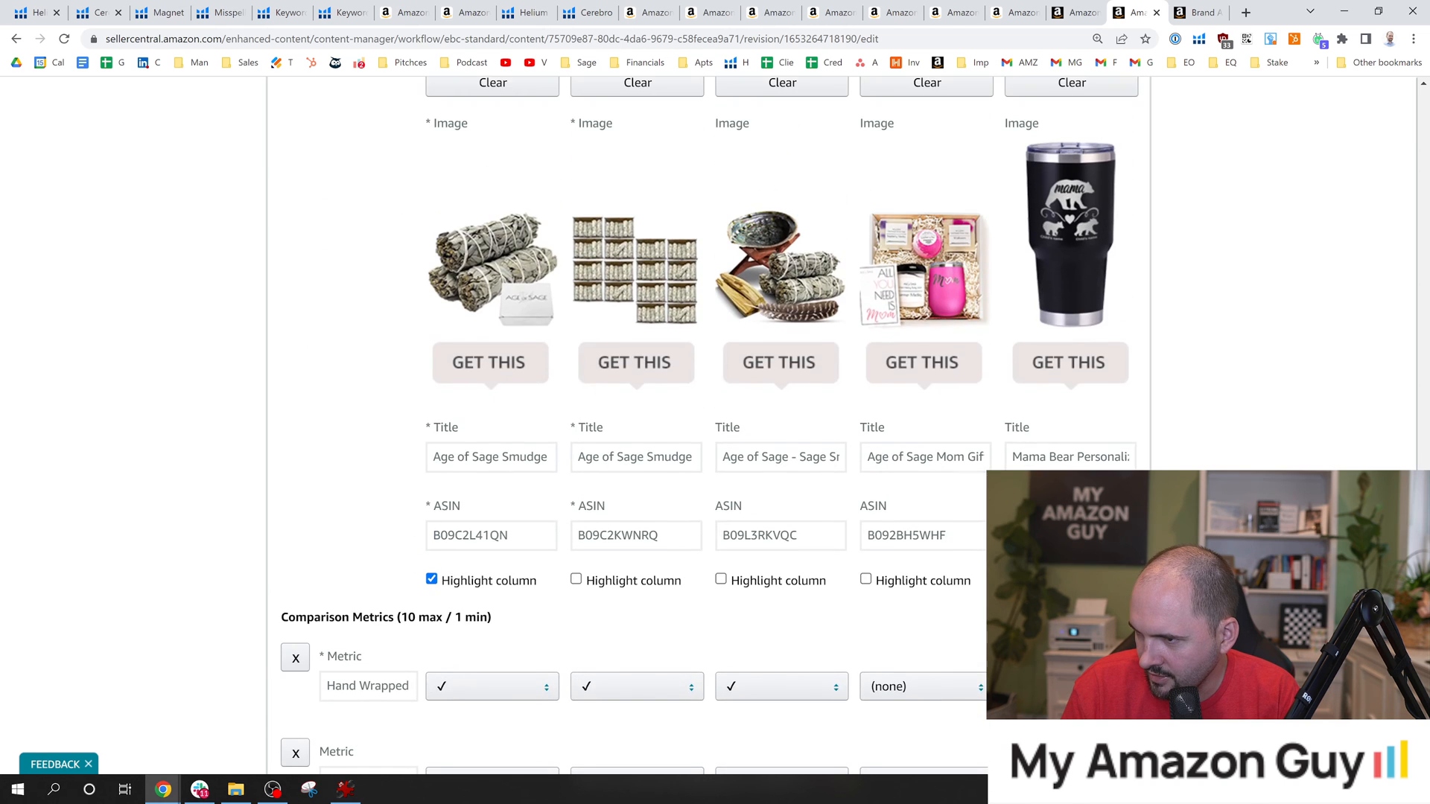
{"action": "scroll", "coordinate": [497, 595], "scroll_direction": "down", "scroll_amount": 8}
{"action": "left_click", "coordinate": [496, 578]}
{"action": "left_click", "coordinate": [497, 617]}
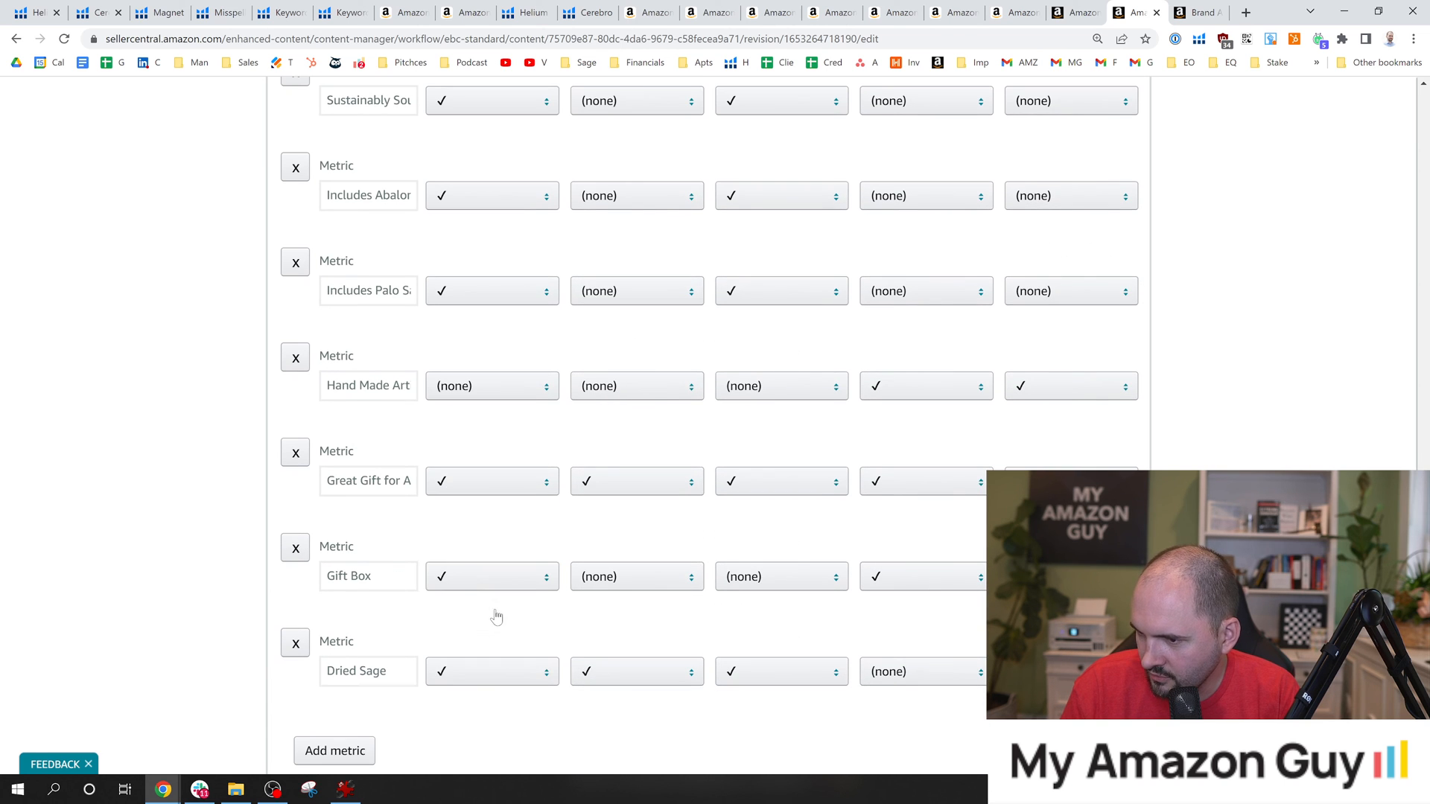
{"action": "left_click", "coordinate": [633, 577]}
{"action": "left_click", "coordinate": [642, 617]}
{"action": "left_click", "coordinate": [771, 579]}
{"action": "left_click", "coordinate": [753, 618]}
{"action": "left_click", "coordinate": [891, 581]}
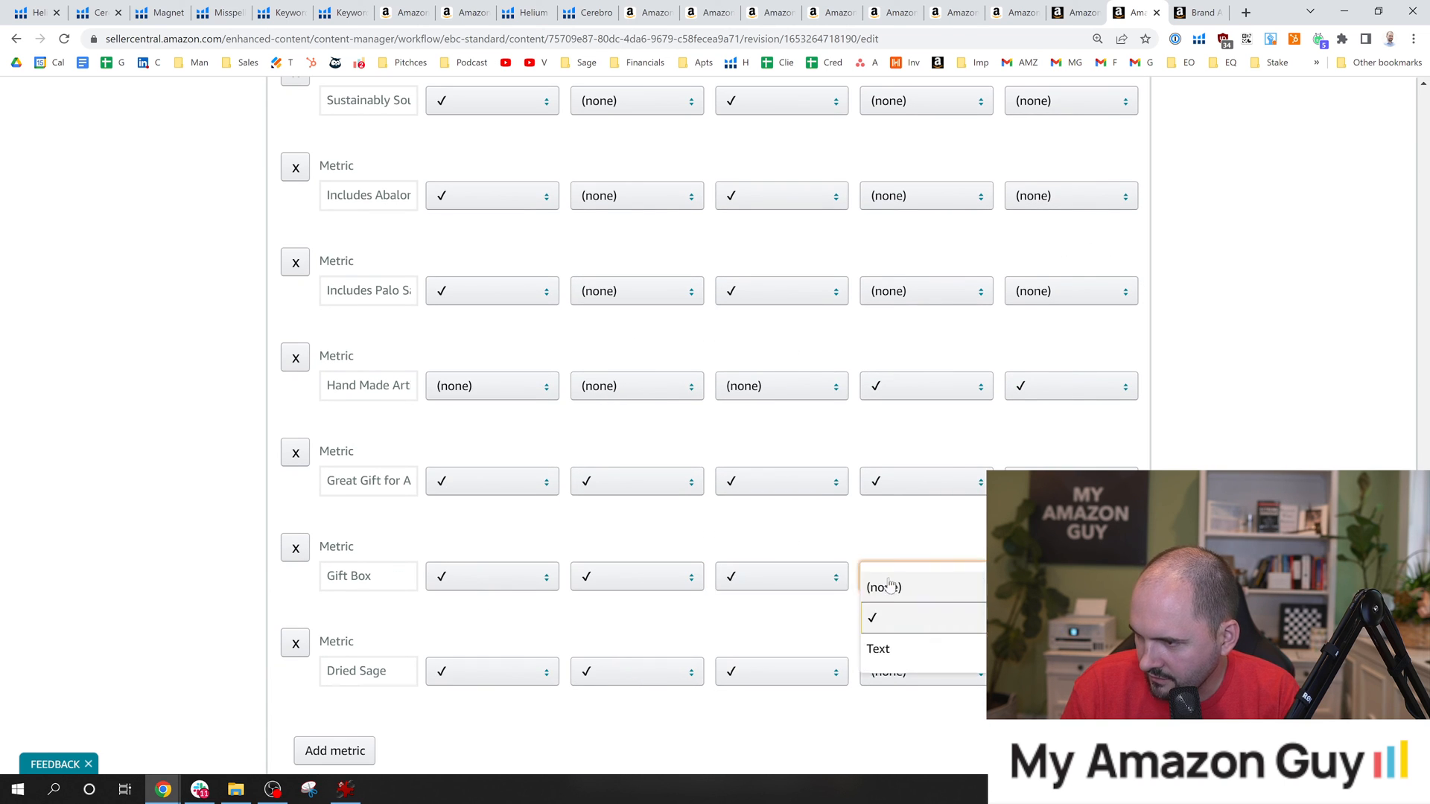
{"action": "left_click", "coordinate": [886, 617]}
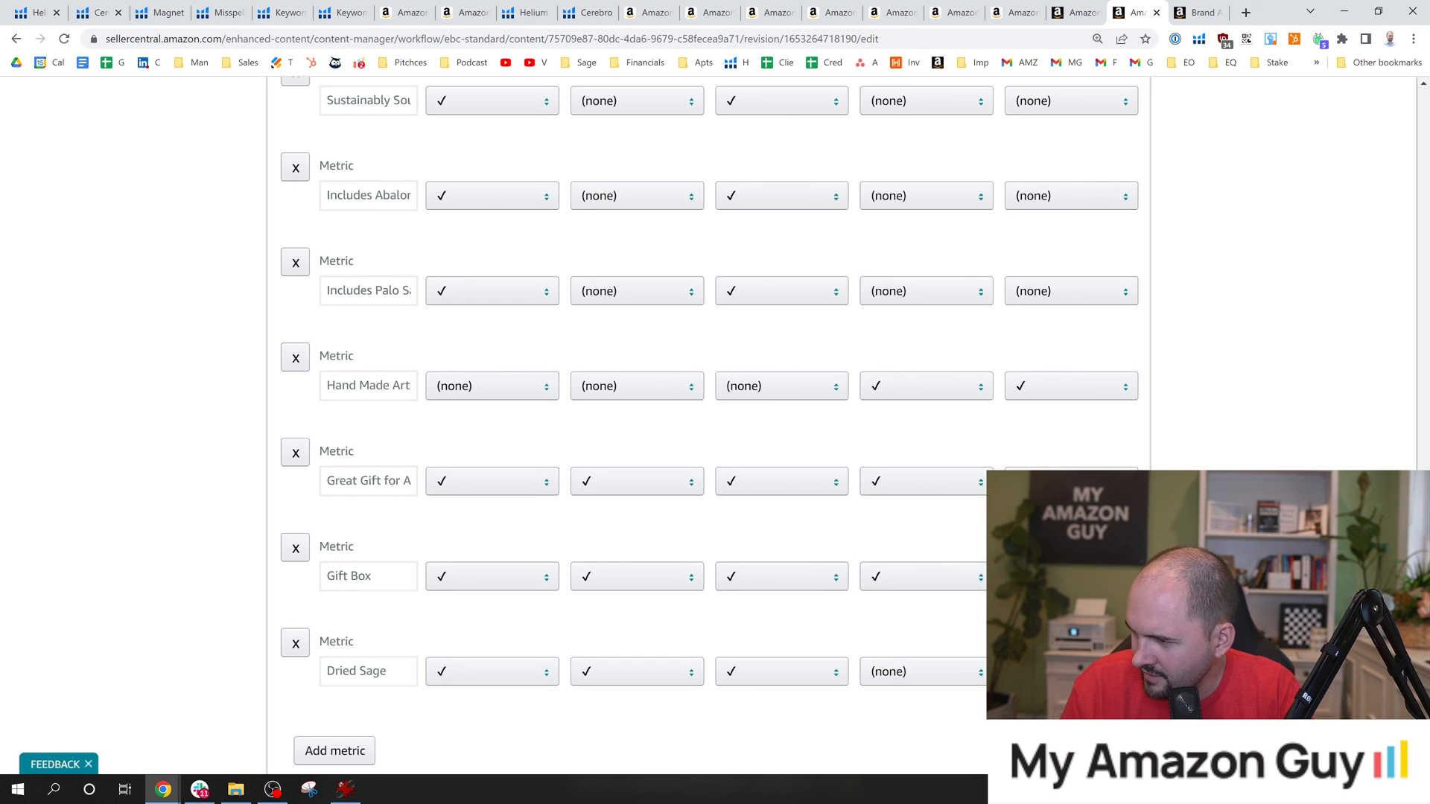
{"action": "scroll", "coordinate": [1042, 618], "scroll_direction": "up", "scroll_amount": 10}
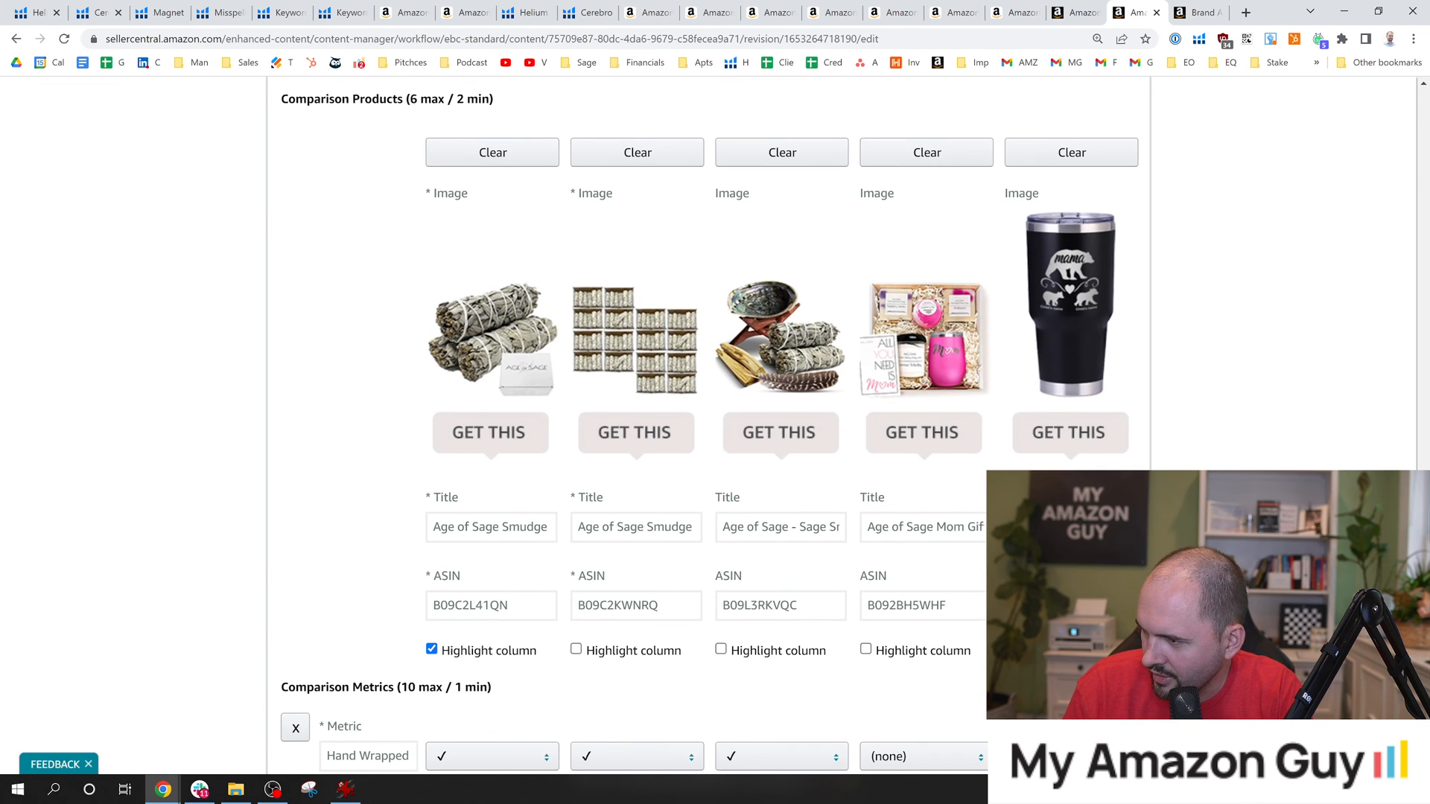
{"action": "scroll", "coordinate": [1042, 618], "scroll_direction": "down", "scroll_amount": 12}
{"action": "scroll", "coordinate": [700, 417], "scroll_direction": "down", "scroll_amount": 1}
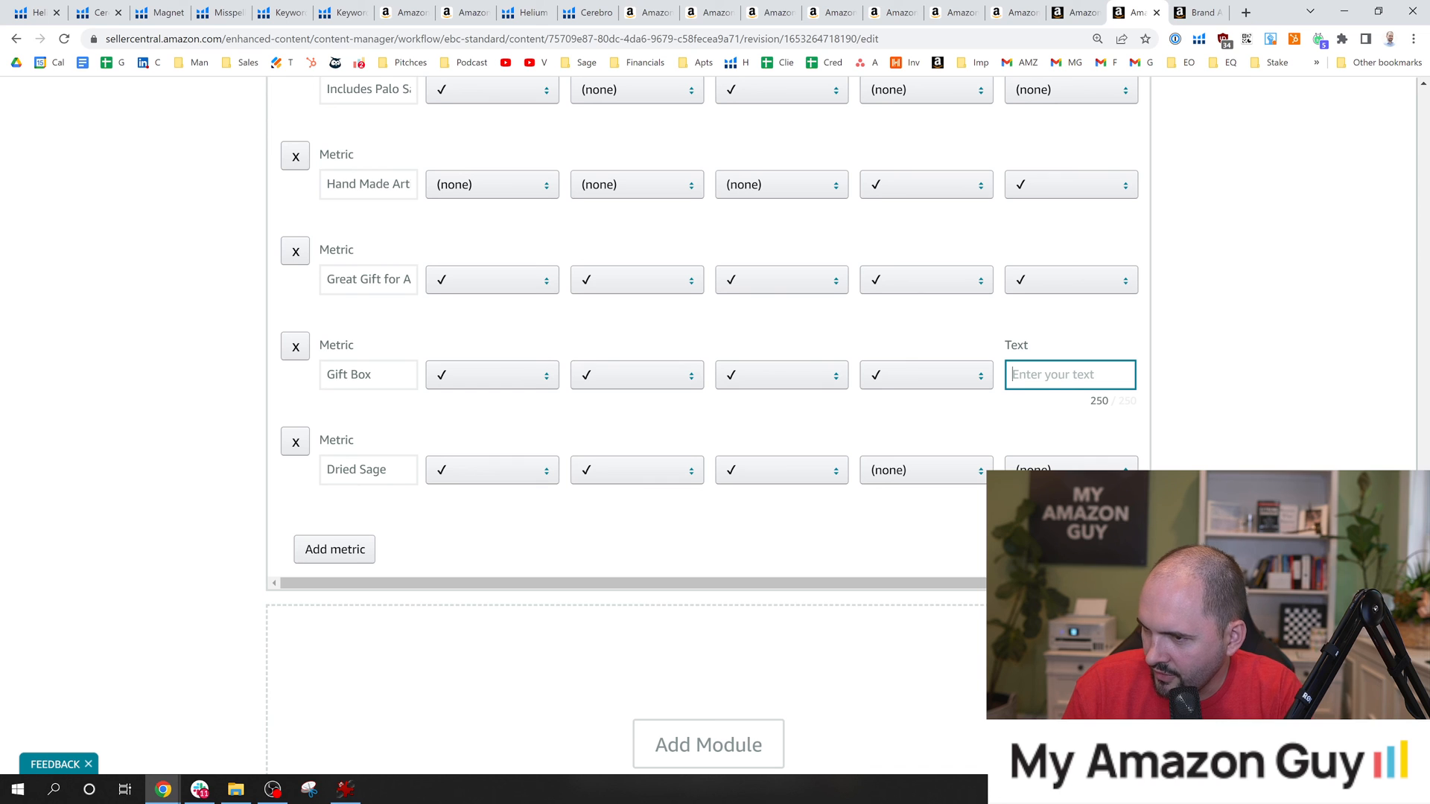
{"action": "scroll", "coordinate": [700, 417], "scroll_direction": "down", "scroll_amount": 1}
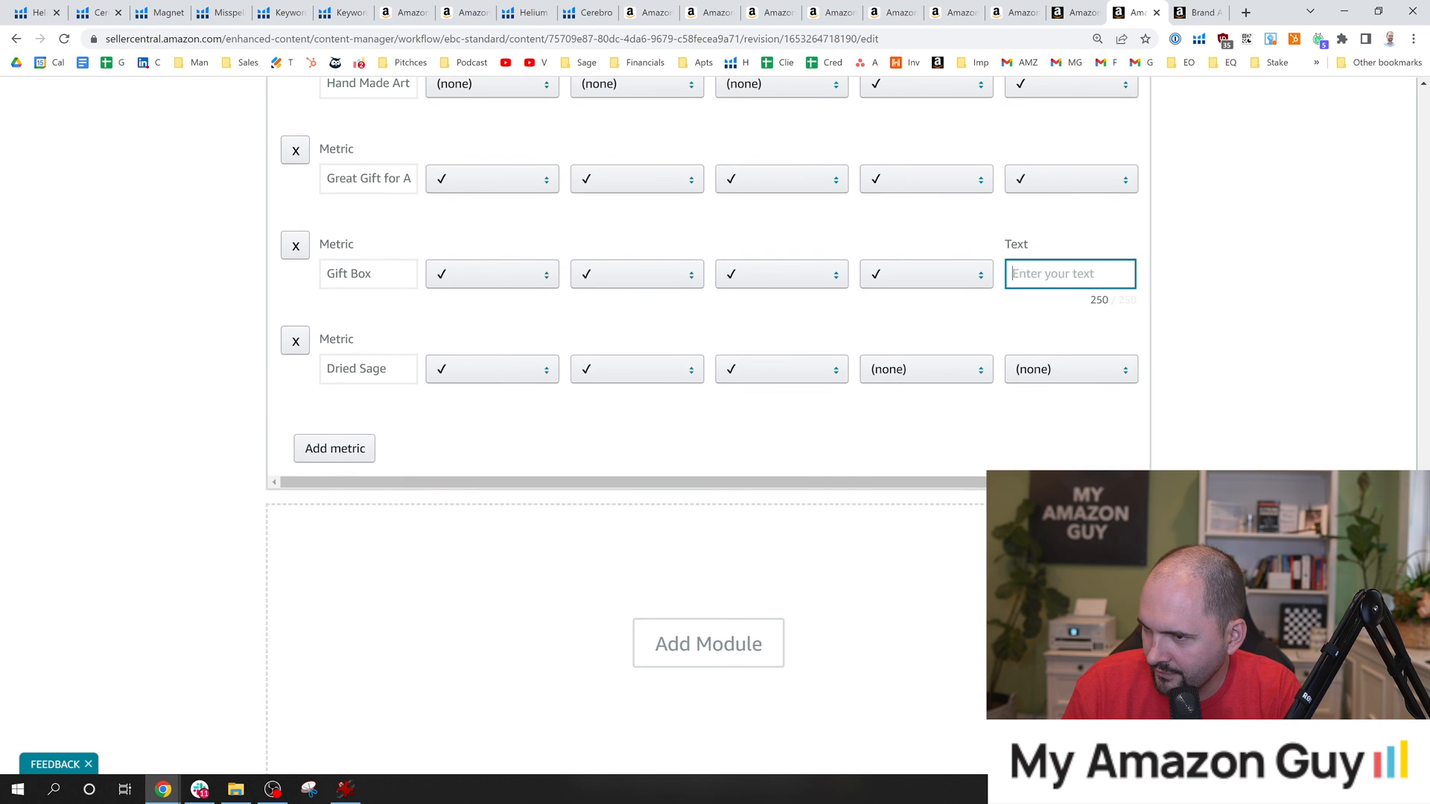
Proceed through the applied ASINs and preview stages, and submit the revised A+ content for approval.
{"action": "left_click_drag", "start_coordinate": [1423, 663], "coordinate": [1415, 100]}
{"action": "left_click", "coordinate": [1354, 178]}
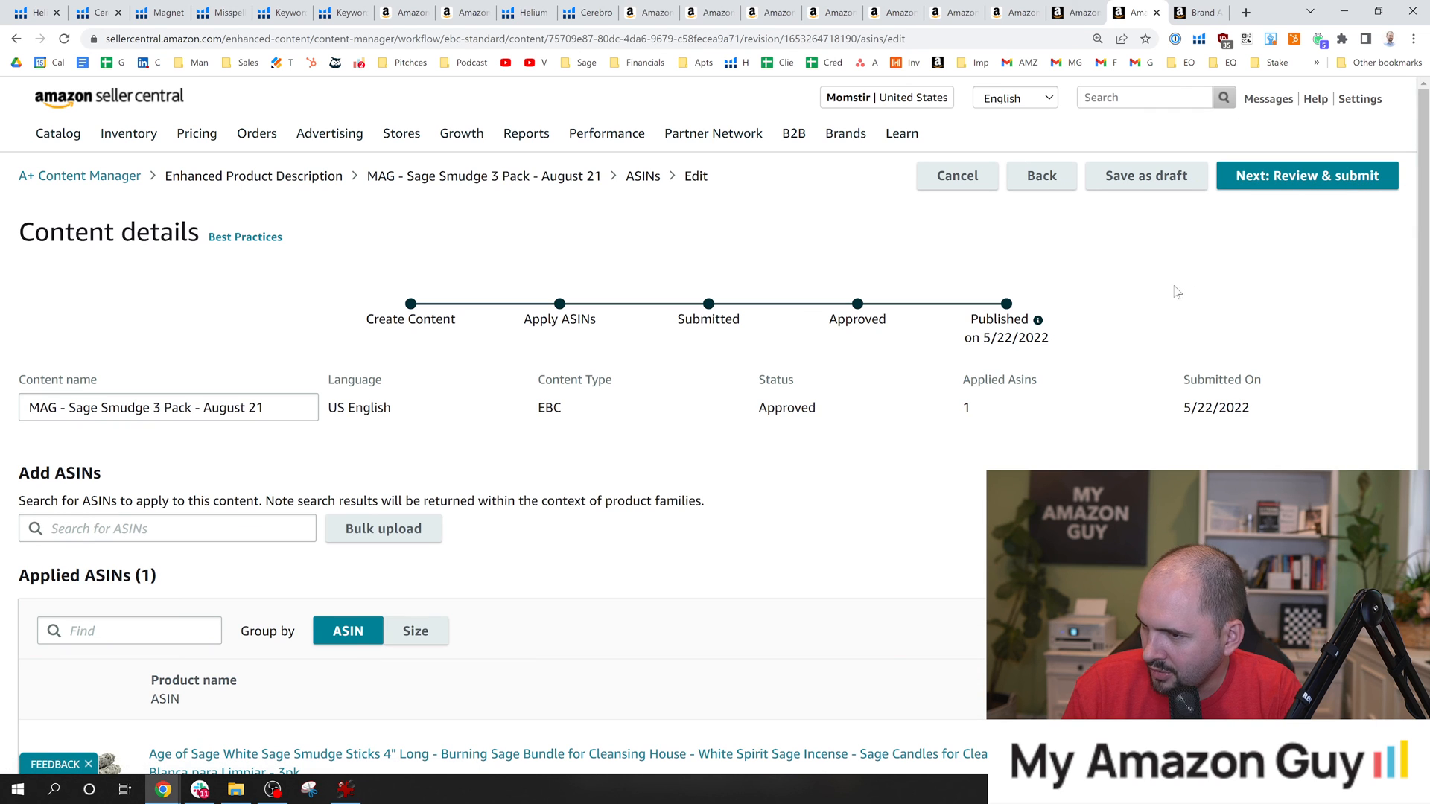
{"action": "left_click", "coordinate": [1357, 177]}
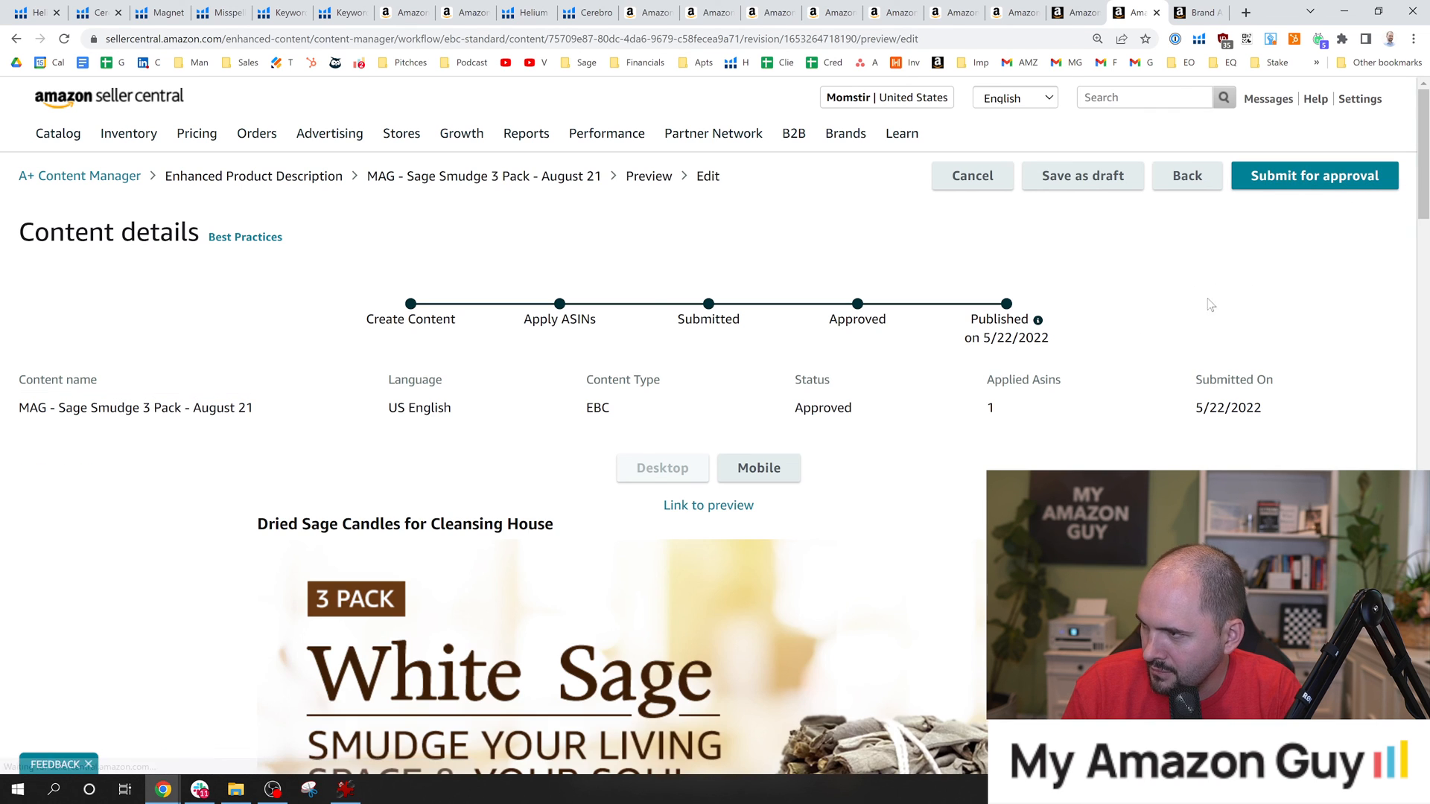
{"action": "left_click", "coordinate": [1351, 178]}
{"action": "left_click", "coordinate": [908, 505]}
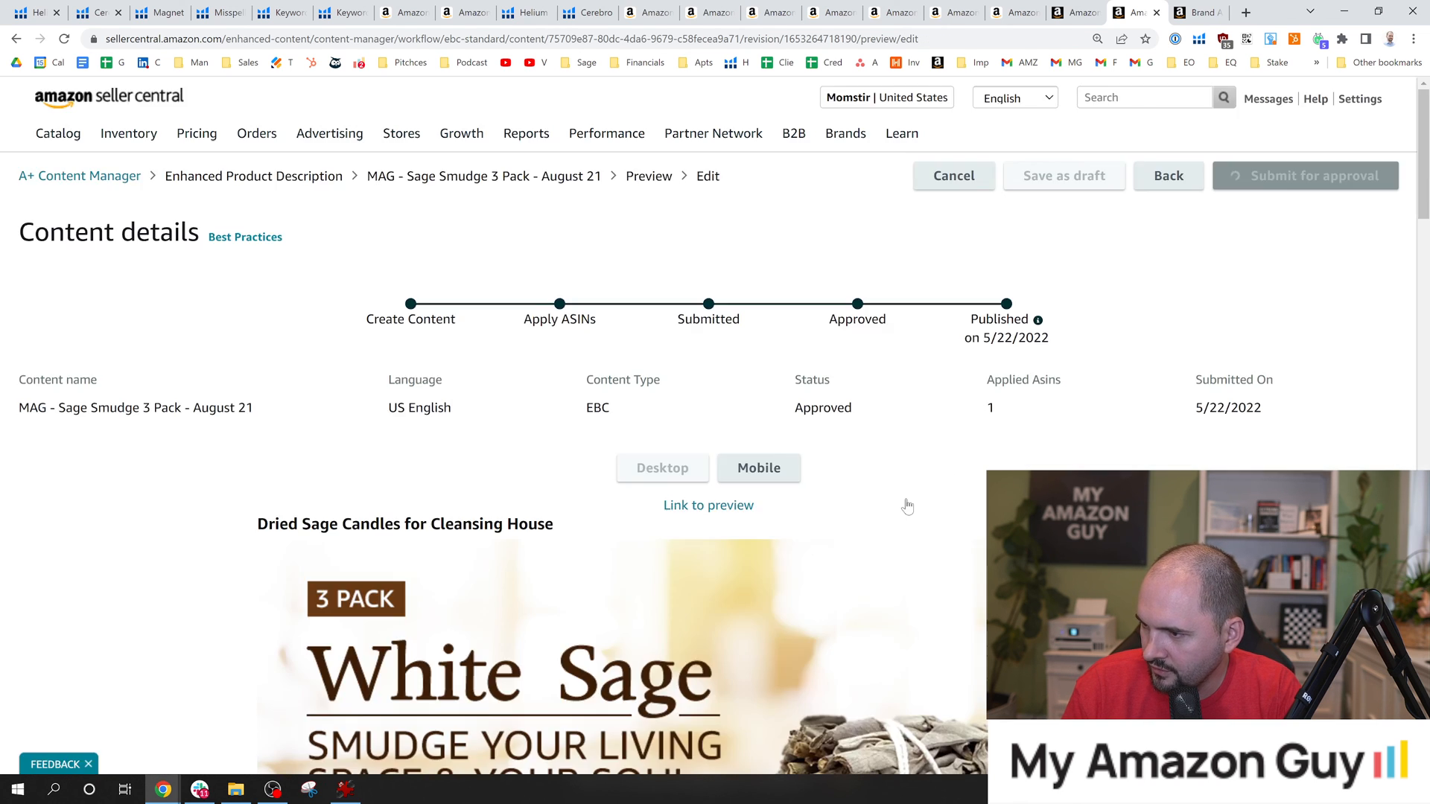